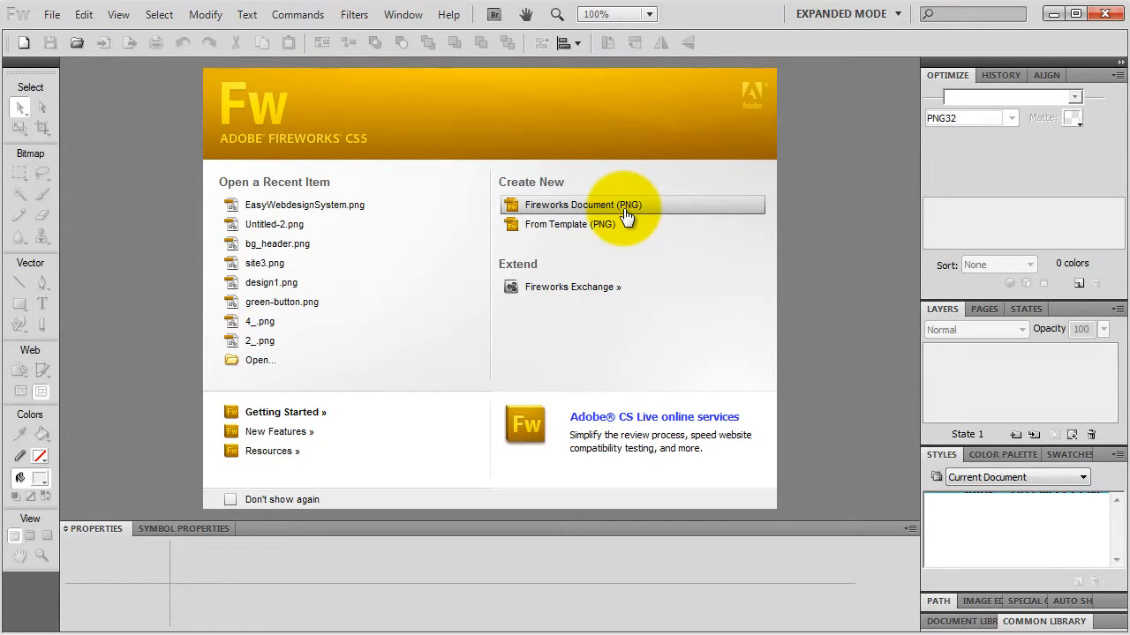
# Create a new Fireworks document with a transparent 5000 × 5000 pixel canvas at 72 pixels/inch
pyautogui.click(625, 214)
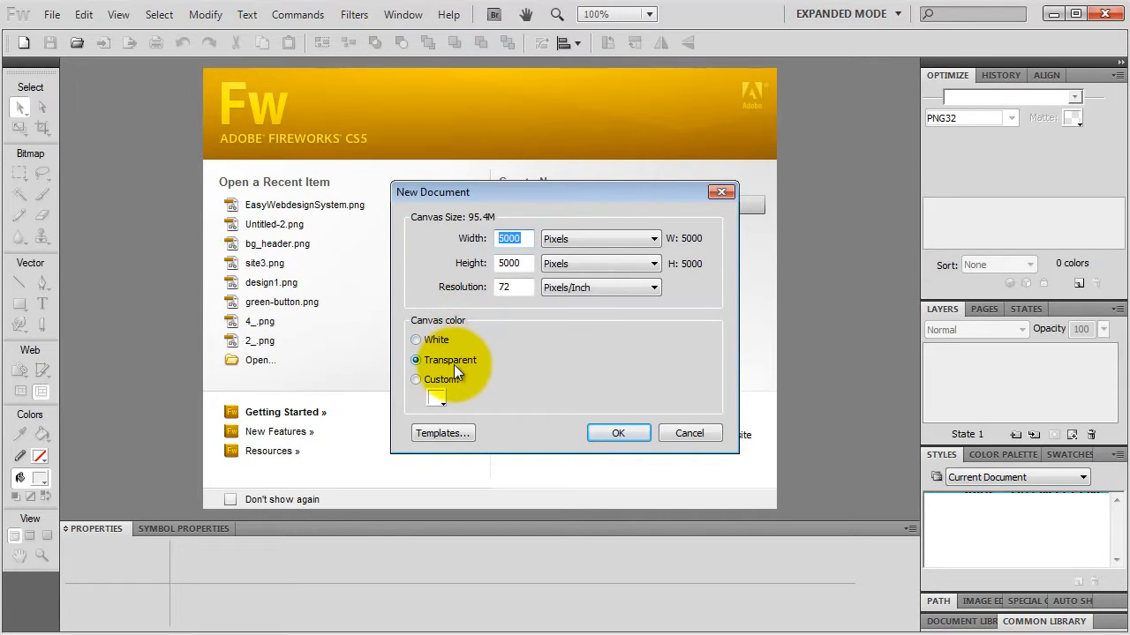
pyautogui.click(613, 429)
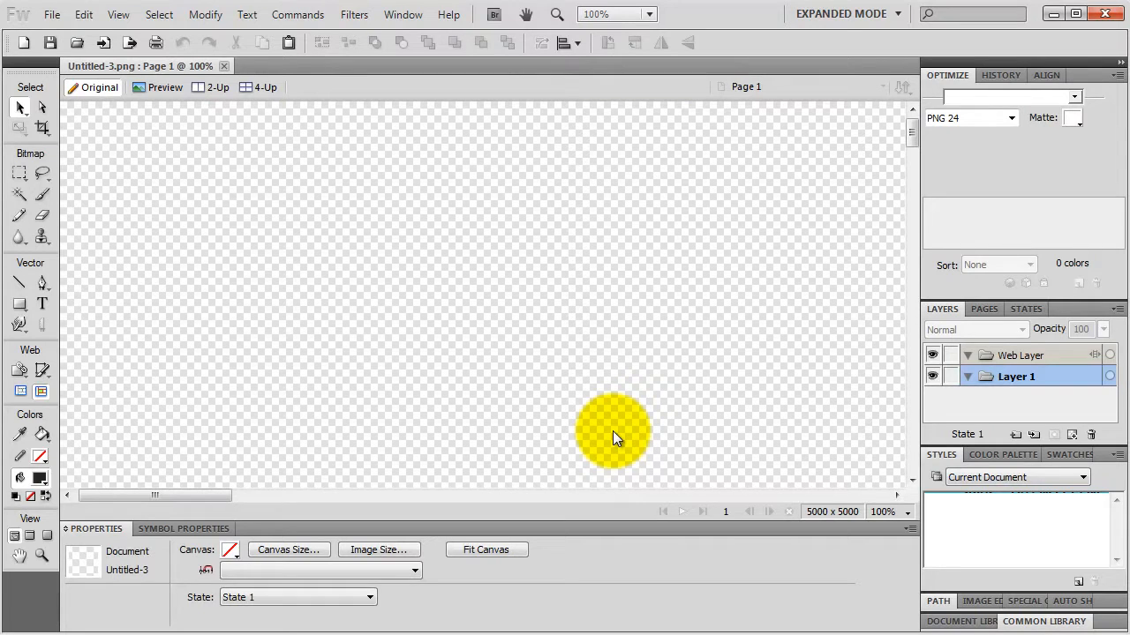
# Start saving the document and create and enter a new folder named site1 inside _Sites
pyautogui.click(53, 14)
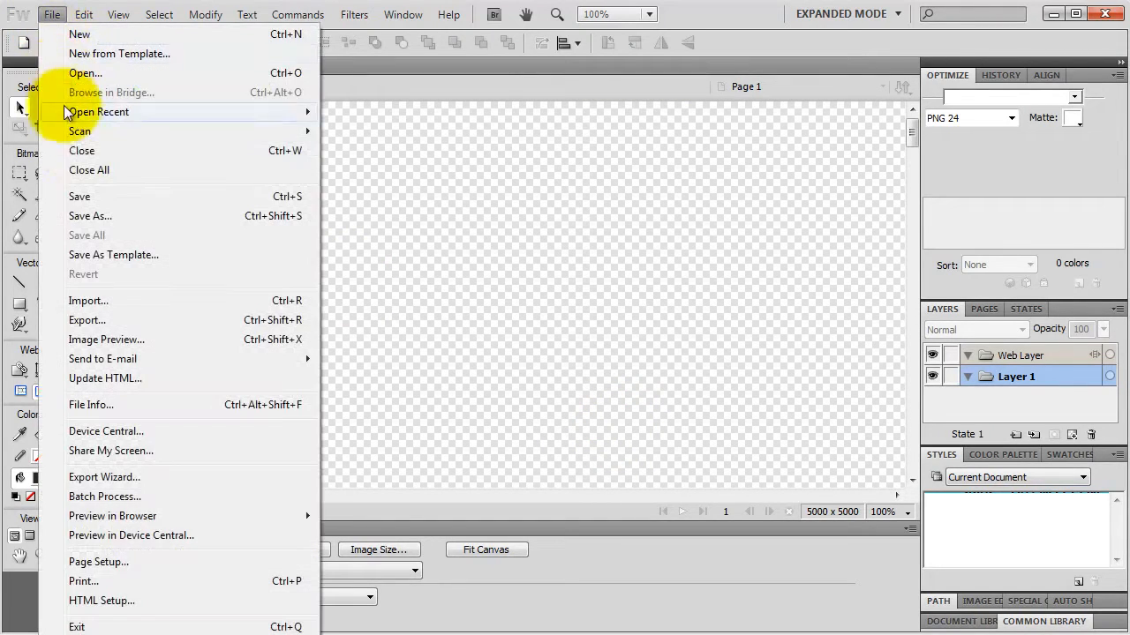
pyautogui.click(88, 197)
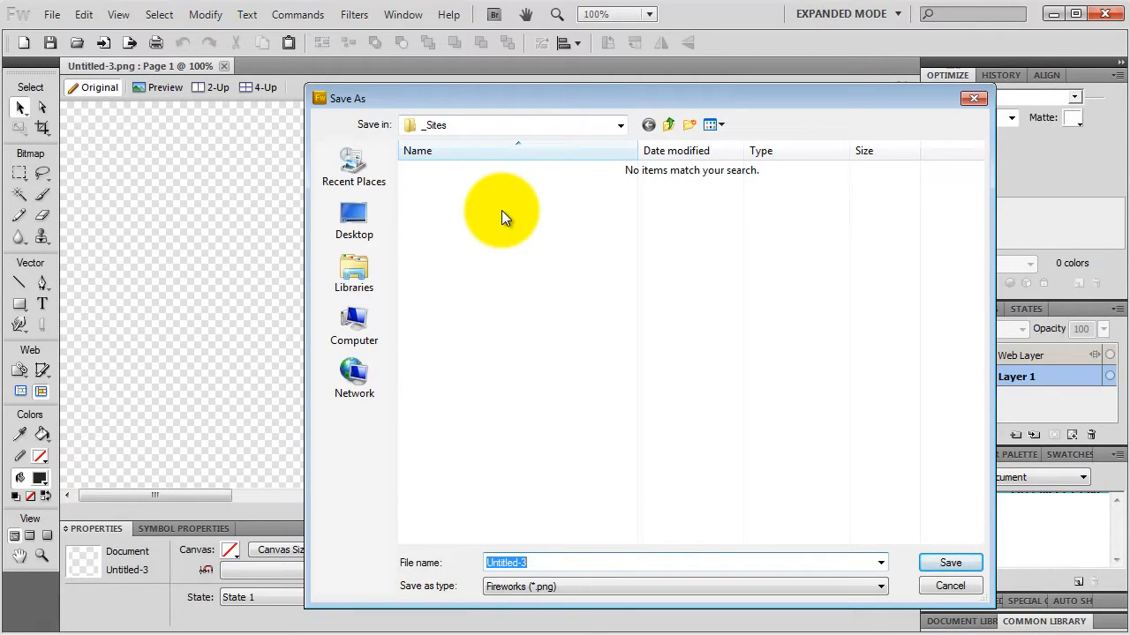
pyautogui.click(688, 125)
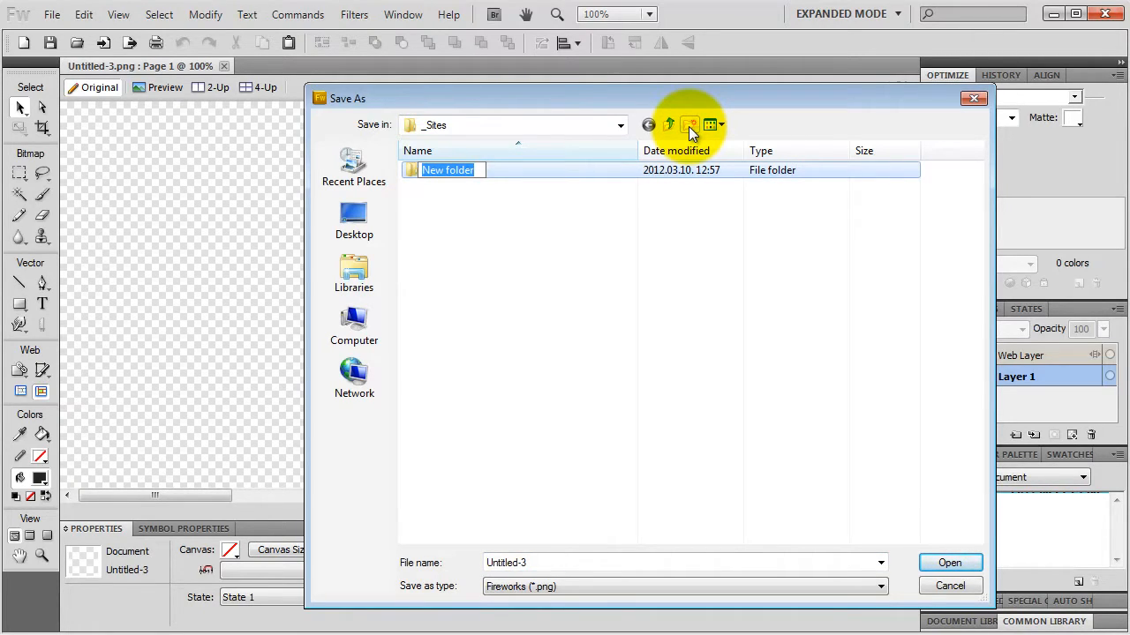
pyautogui.write('site1')
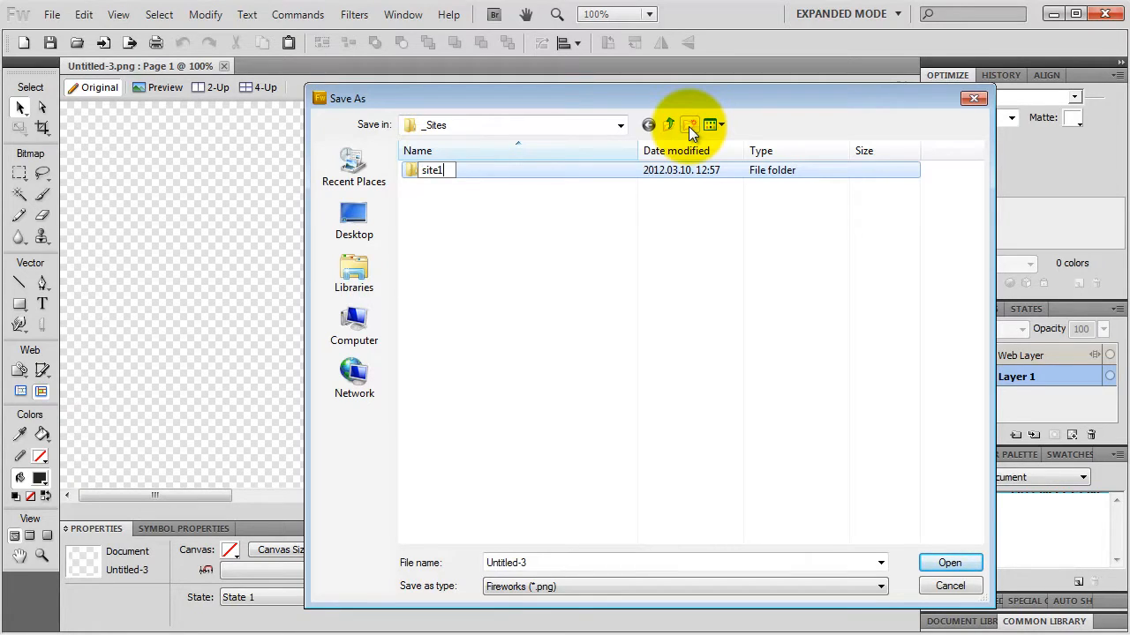
pyautogui.press('Return')
pyautogui.press('Return')
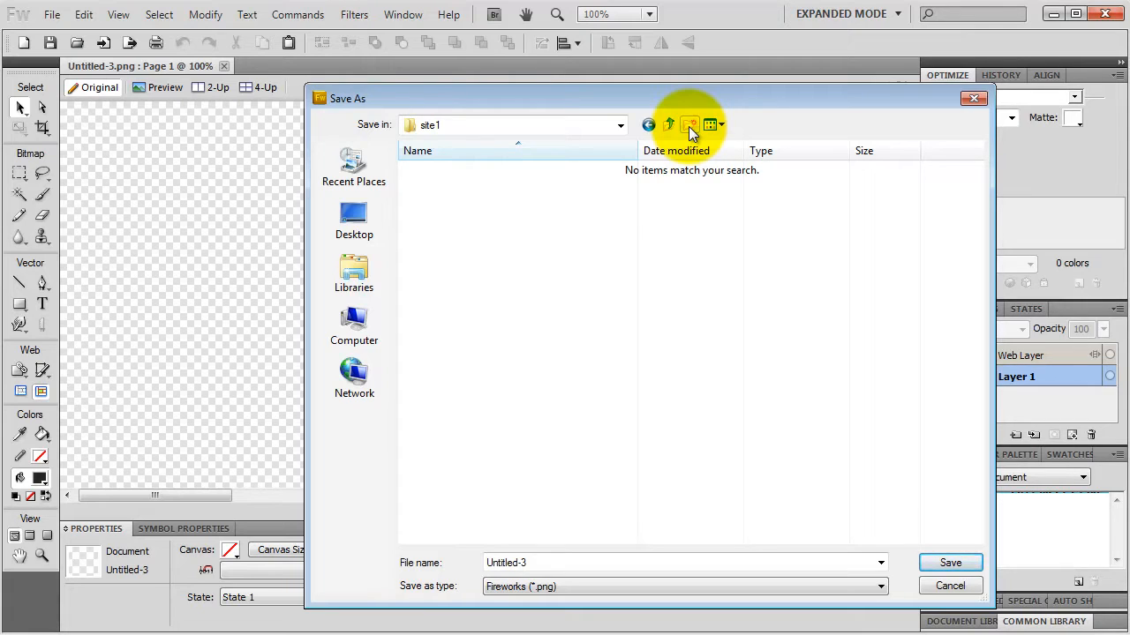
# Create a subfolder named fireworks inside site1 and enter it as the save location
pyautogui.click(689, 126)
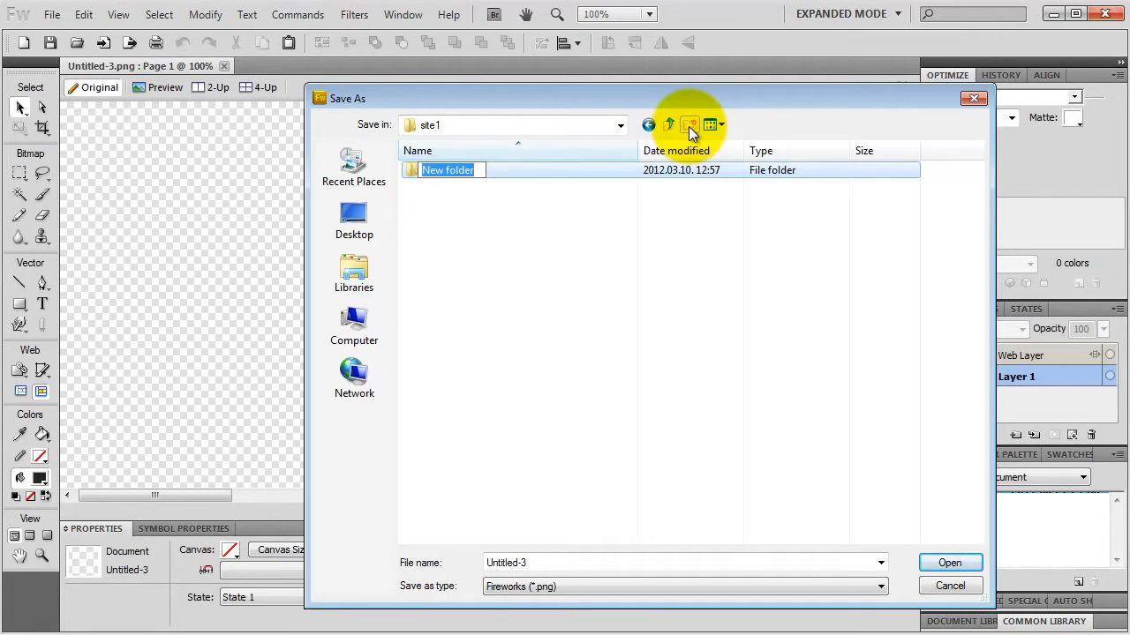
pyautogui.write('fire')
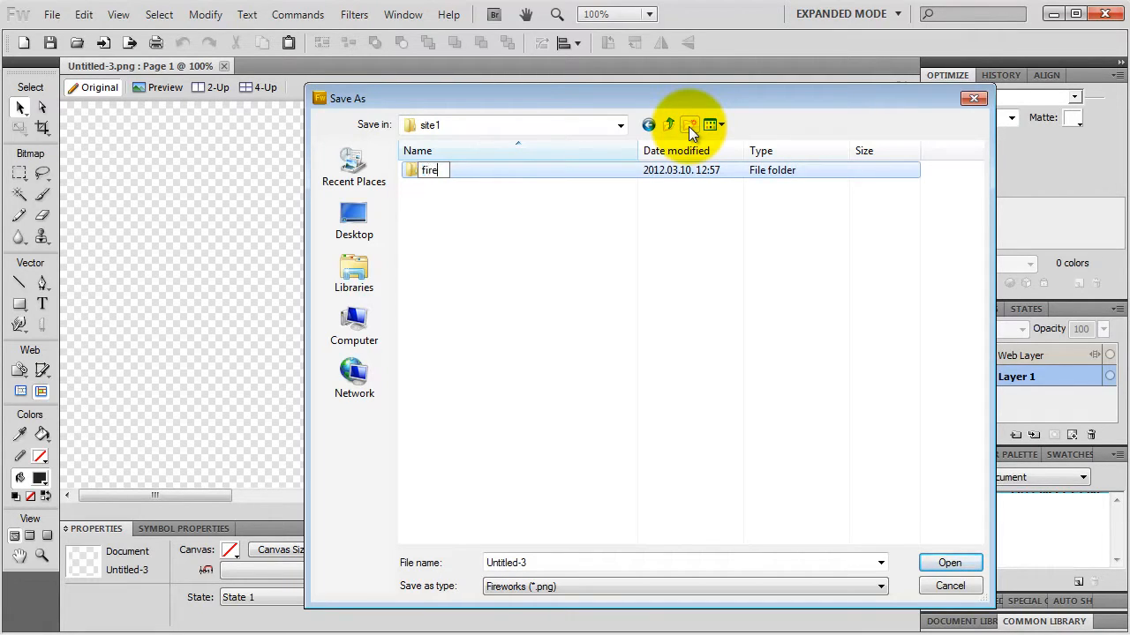
pyautogui.write('works')
pyautogui.press('Return')
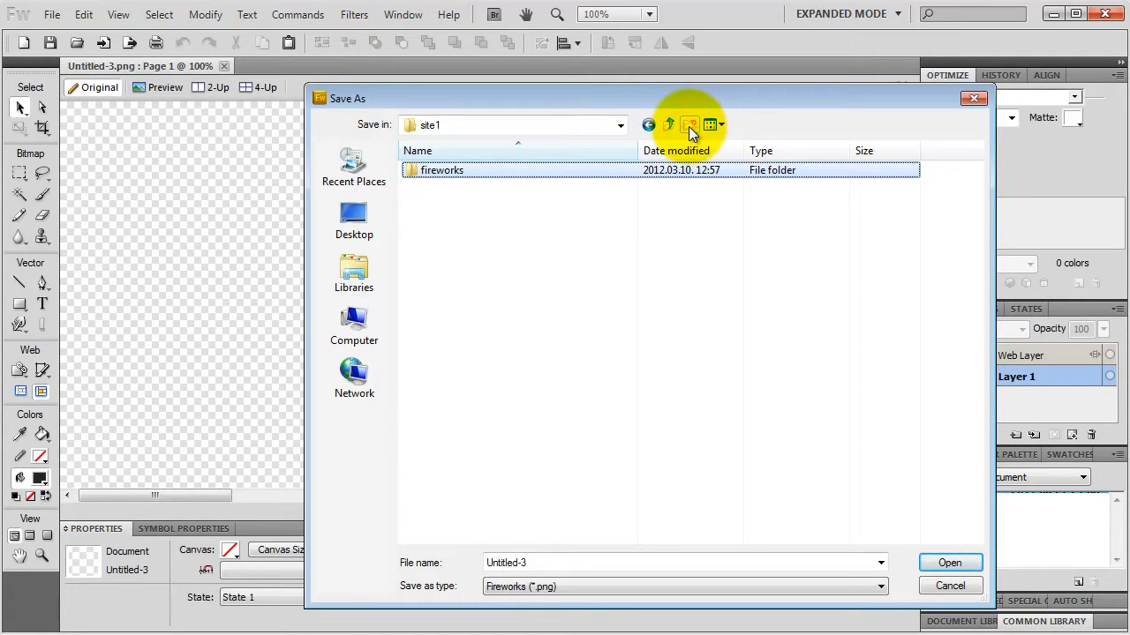
pyautogui.press('Return')
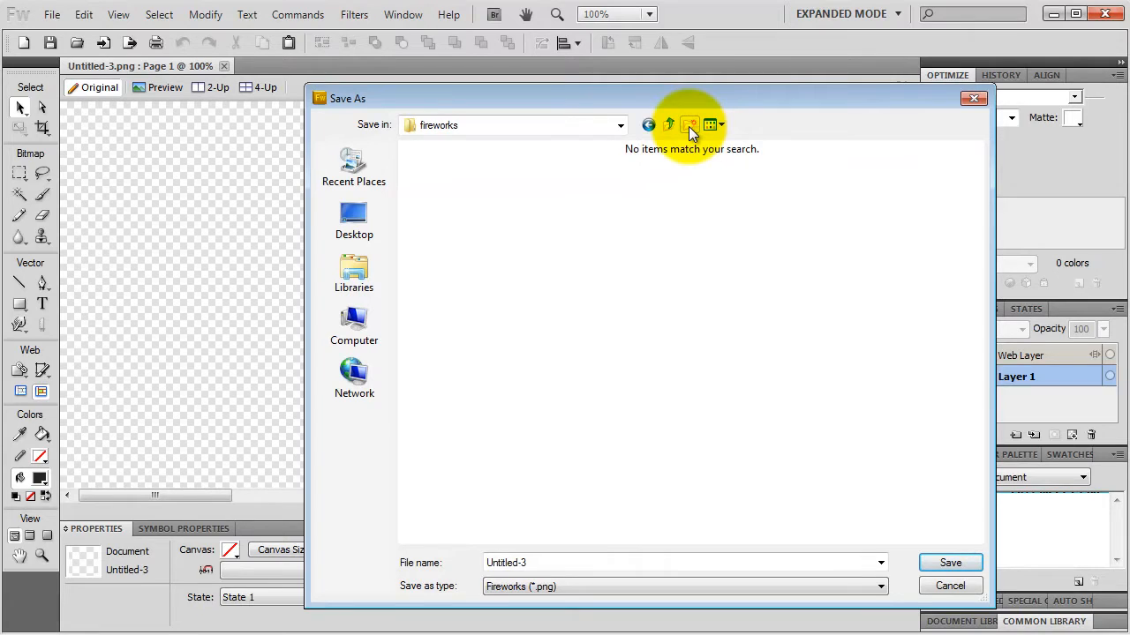
# Save the document as the Fireworks PNG file site1 in the fireworks folder
pyautogui.doubleClick(504, 562)
pyautogui.write('site1')
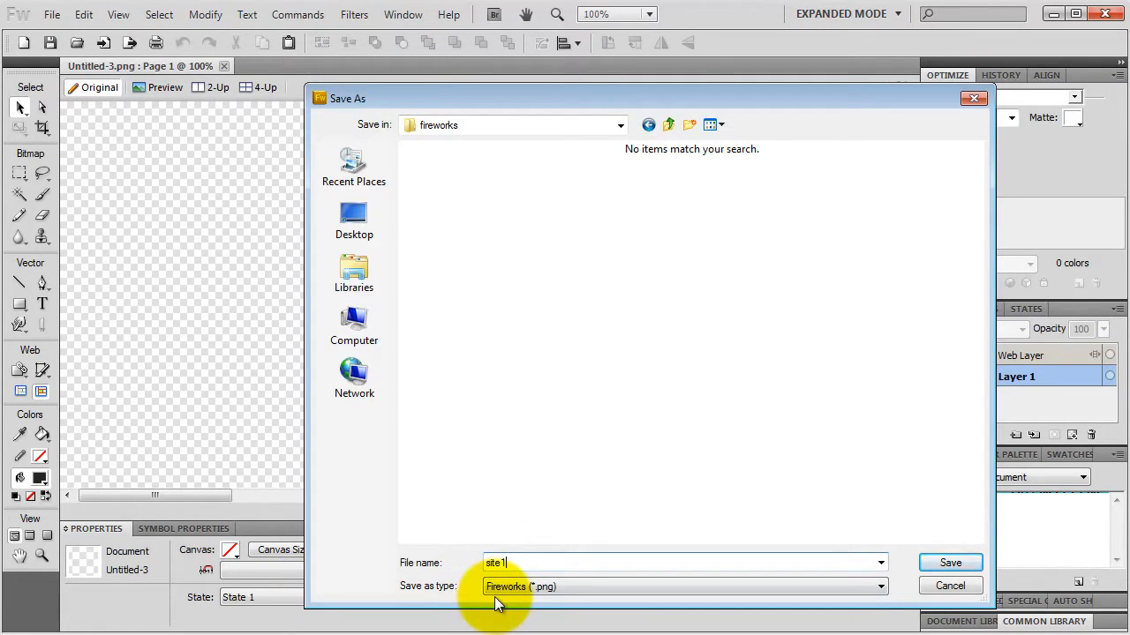
pyautogui.click(942, 560)
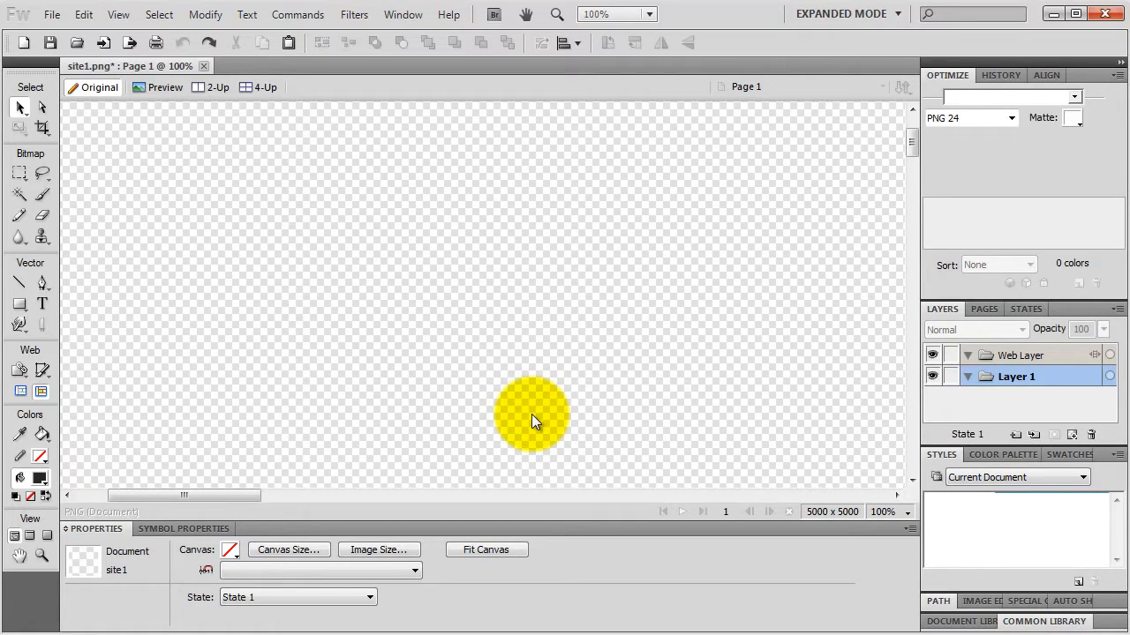
# Switch to the TemplateMonster page in the browser and limit the product search to Website Templates
pyautogui.hotkey('alt', 'Tab')
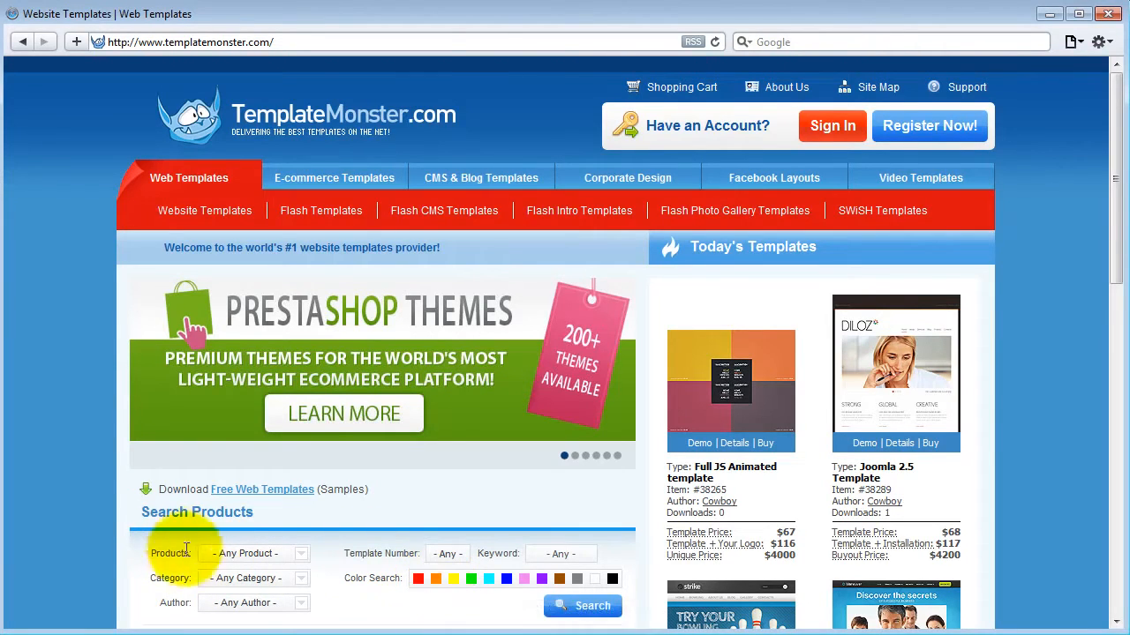
pyautogui.click(239, 553)
pyautogui.scroll(-2, 234, 265)
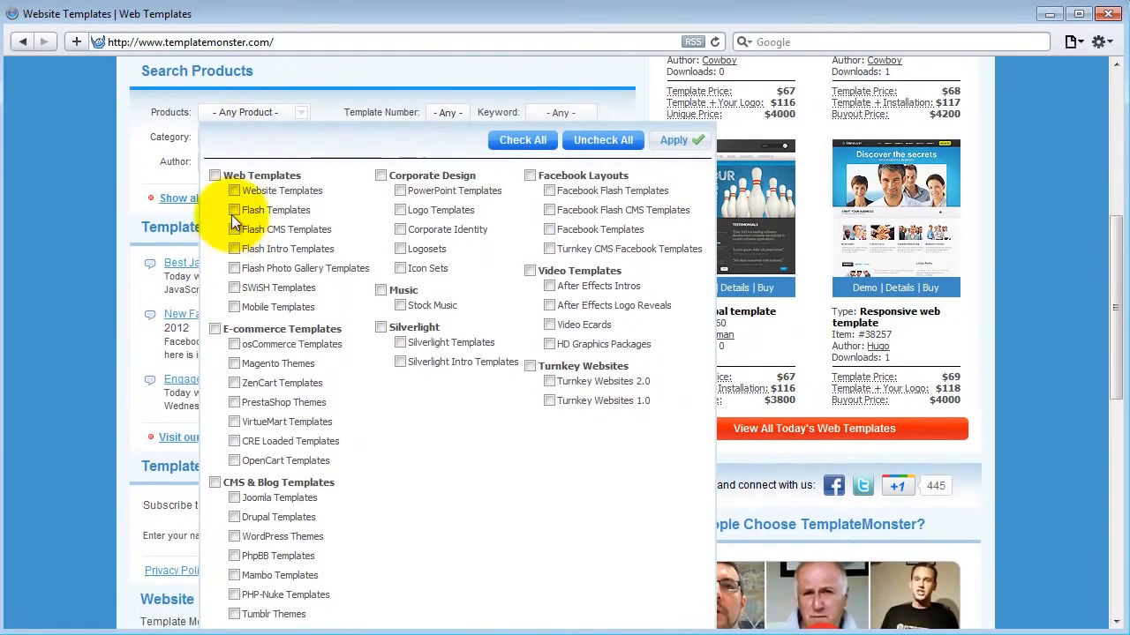
pyautogui.click(233, 192)
pyautogui.click(684, 141)
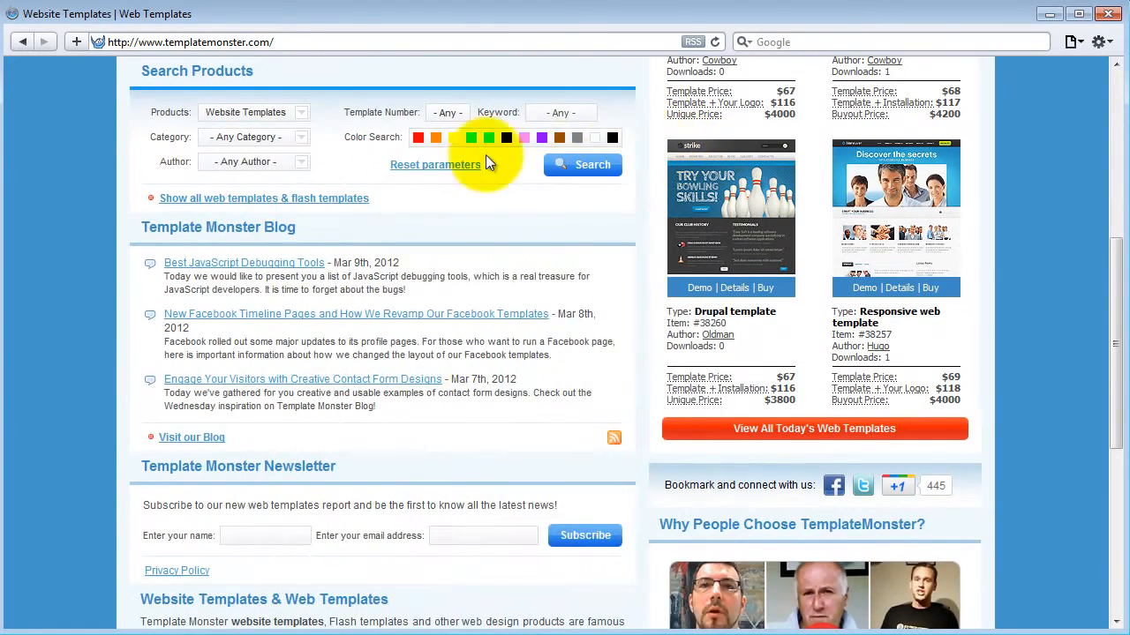
# Set the search category to Design and run the template search
pyautogui.click(248, 137)
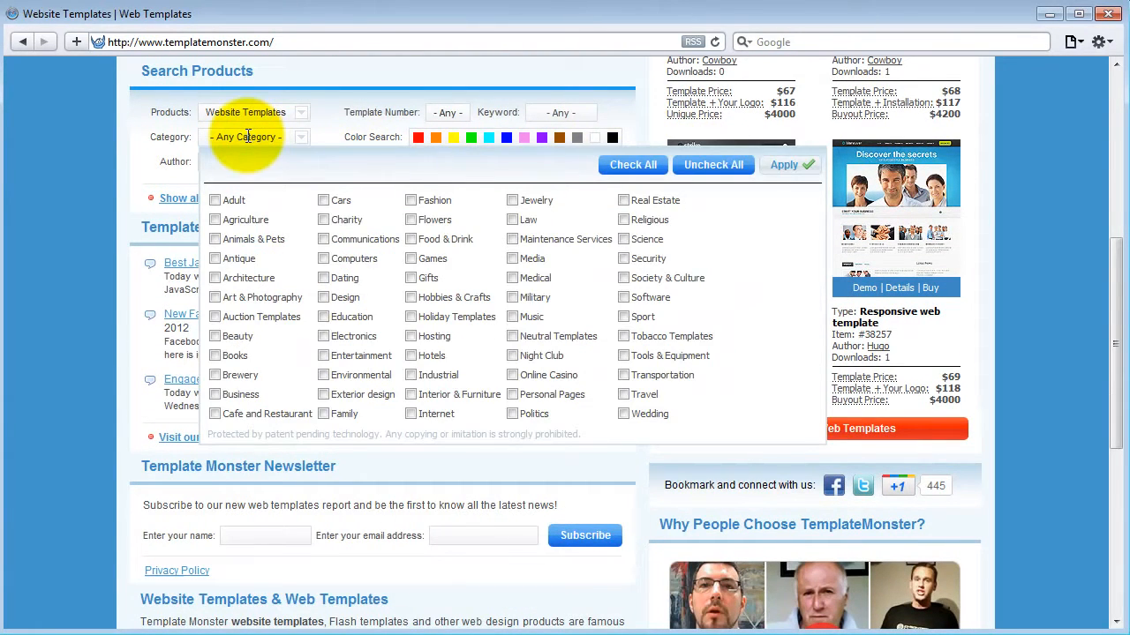
pyautogui.click(323, 298)
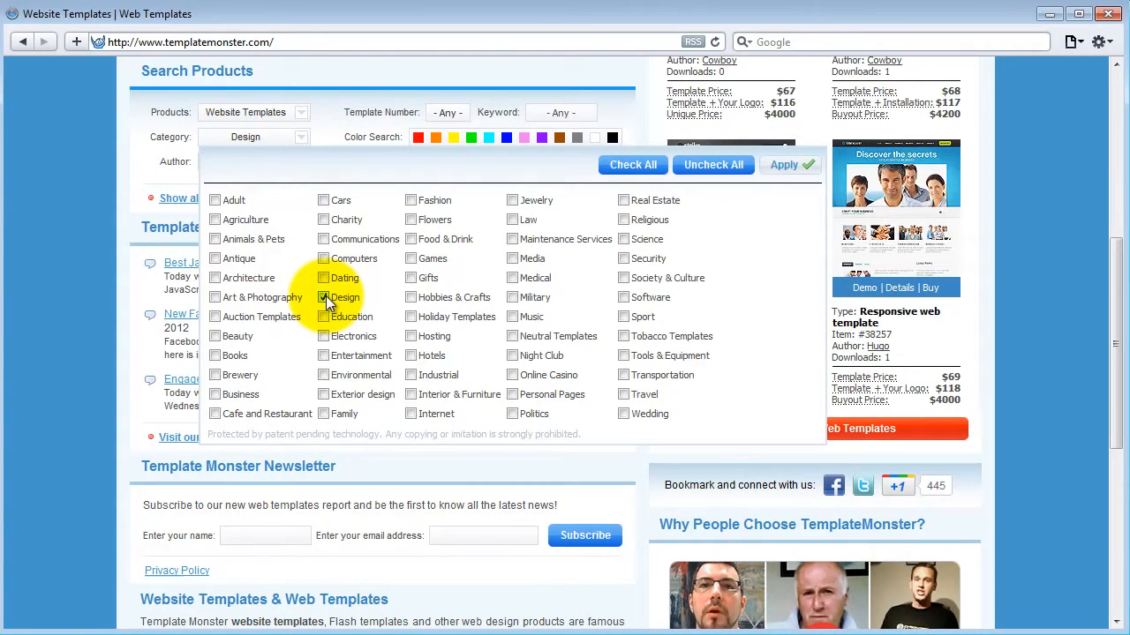
pyautogui.click(786, 165)
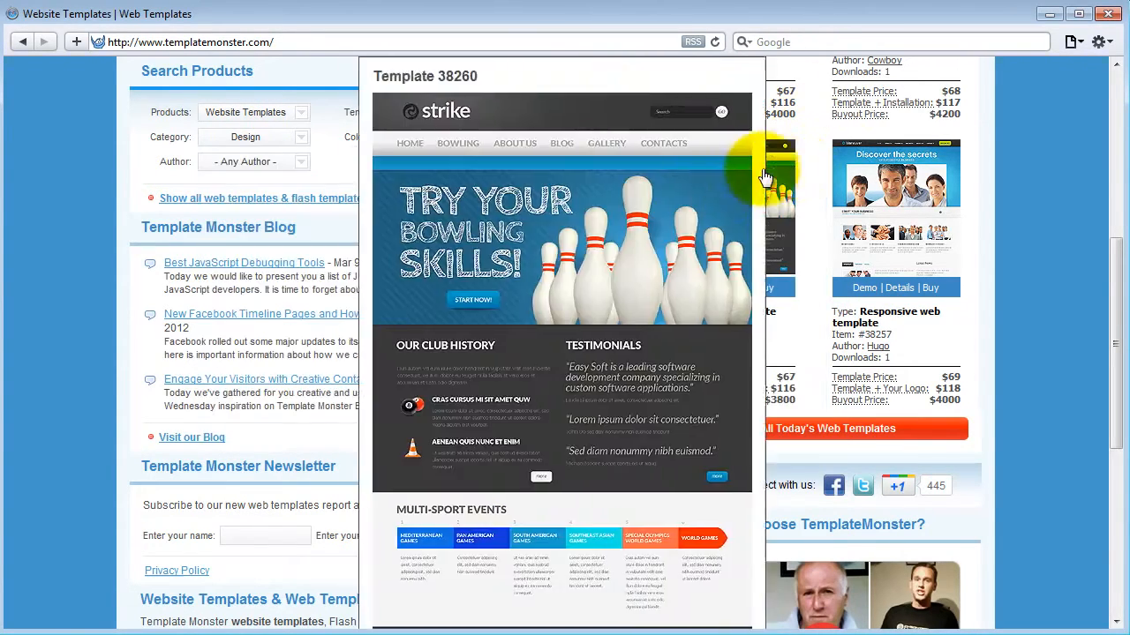
pyautogui.click(583, 172)
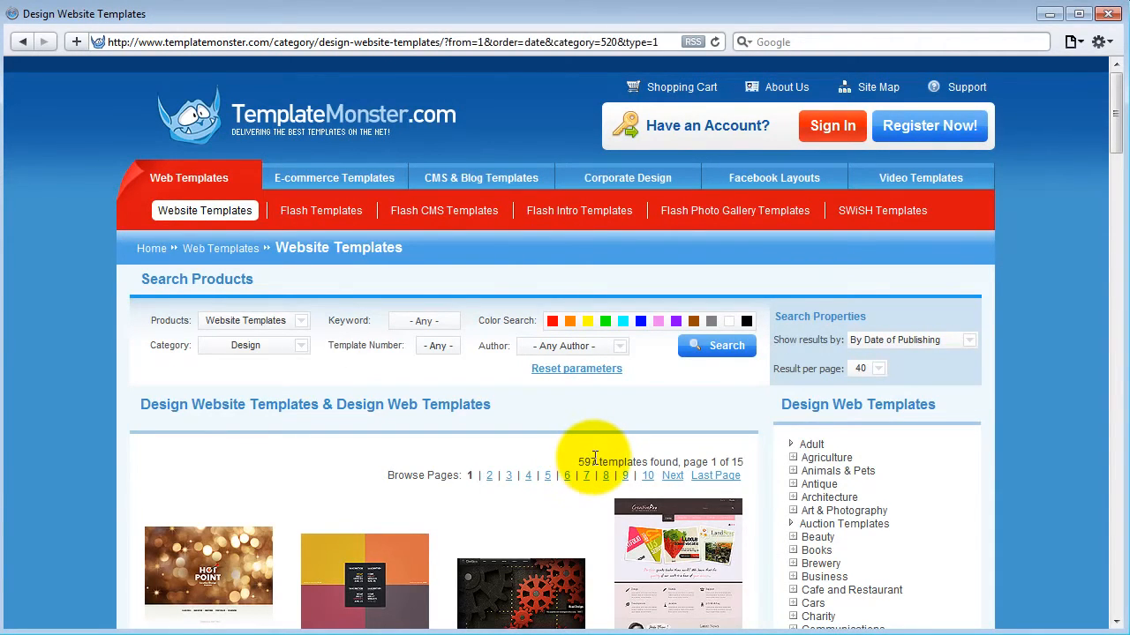
# Look through the first page of design templates and go to page 2 of the results
pyautogui.scroll(-20, 564, 442)
pyautogui.scroll(-10, 563, 402)
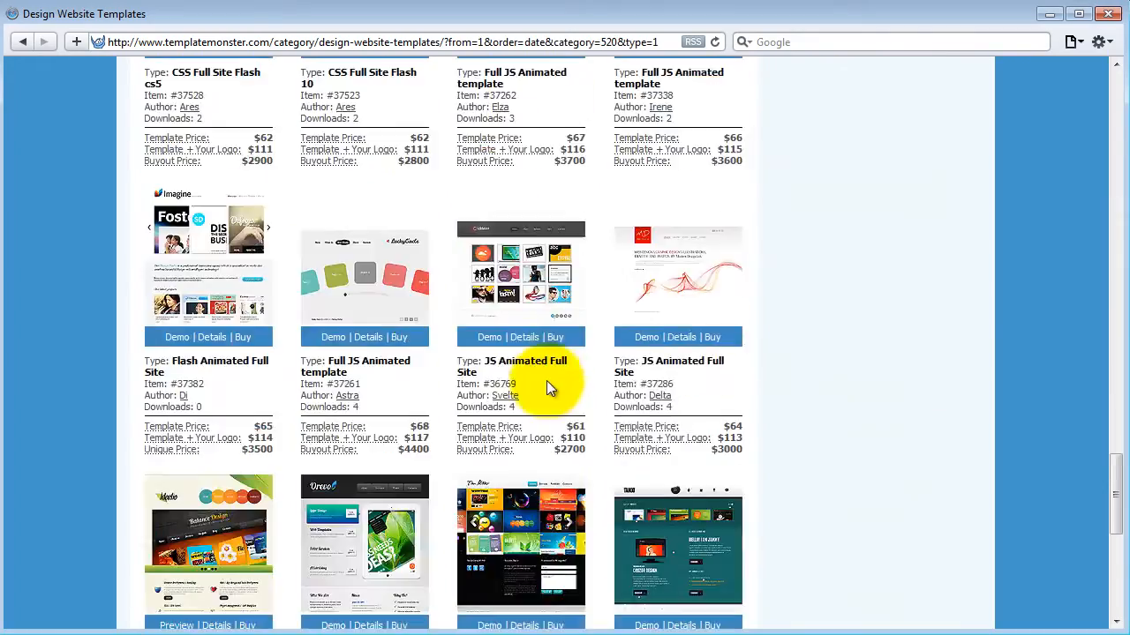
pyautogui.click(489, 252)
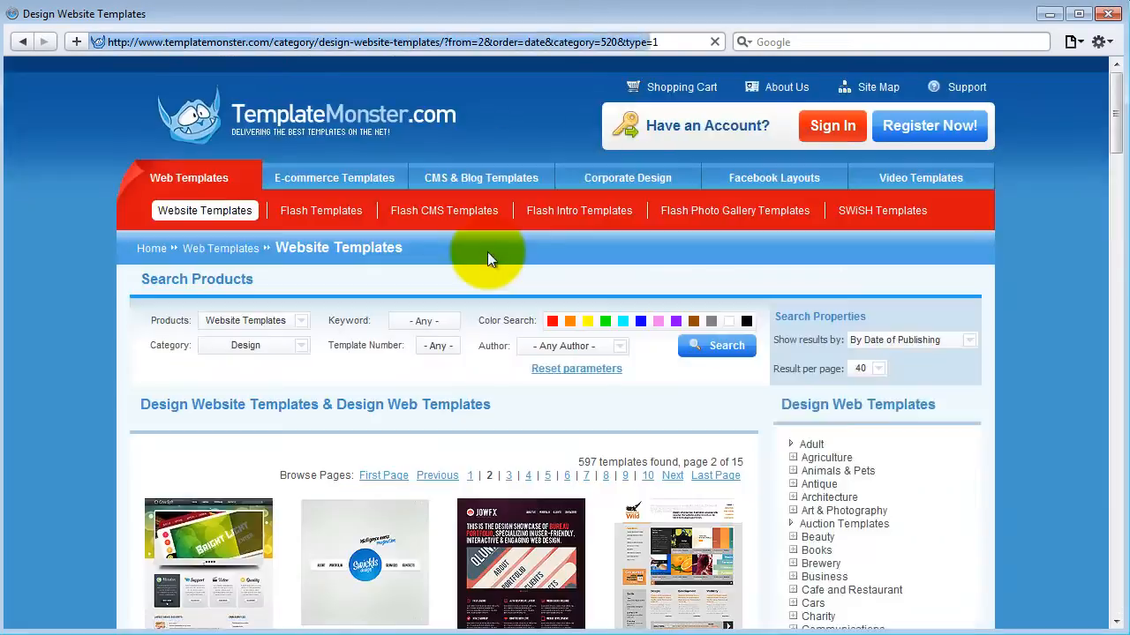
# Find the dark-headed Web Design template #36209 among the page 2 results and open its details page
pyautogui.scroll(-9, 607, 336)
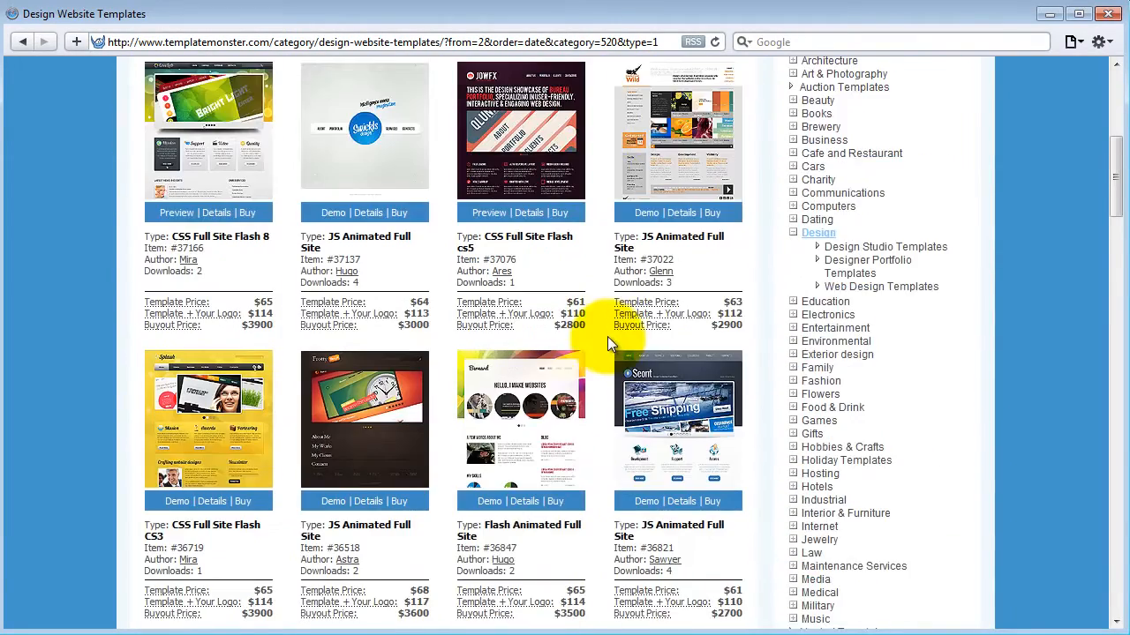
pyautogui.scroll(-1, 609, 337)
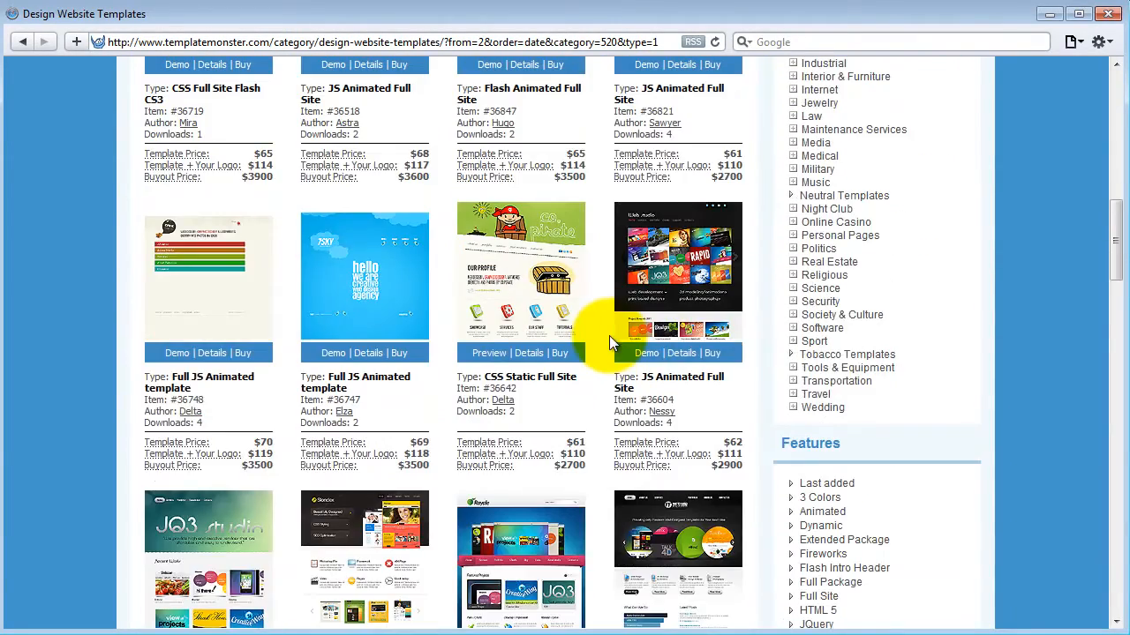
pyautogui.scroll(-3, 609, 337)
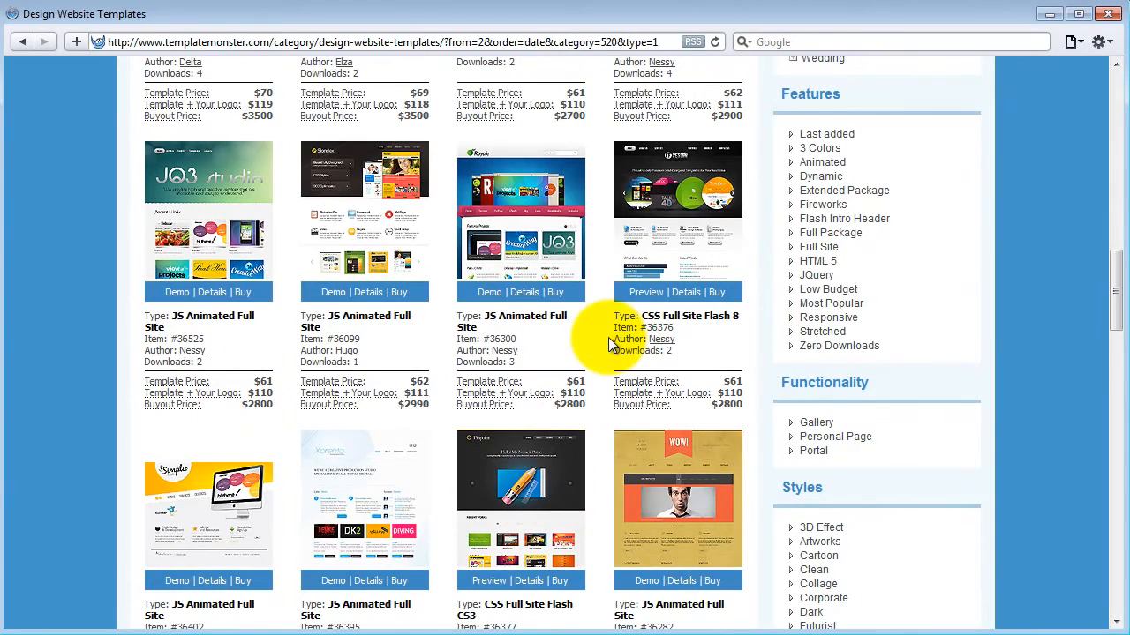
pyautogui.scroll(-3, 608, 337)
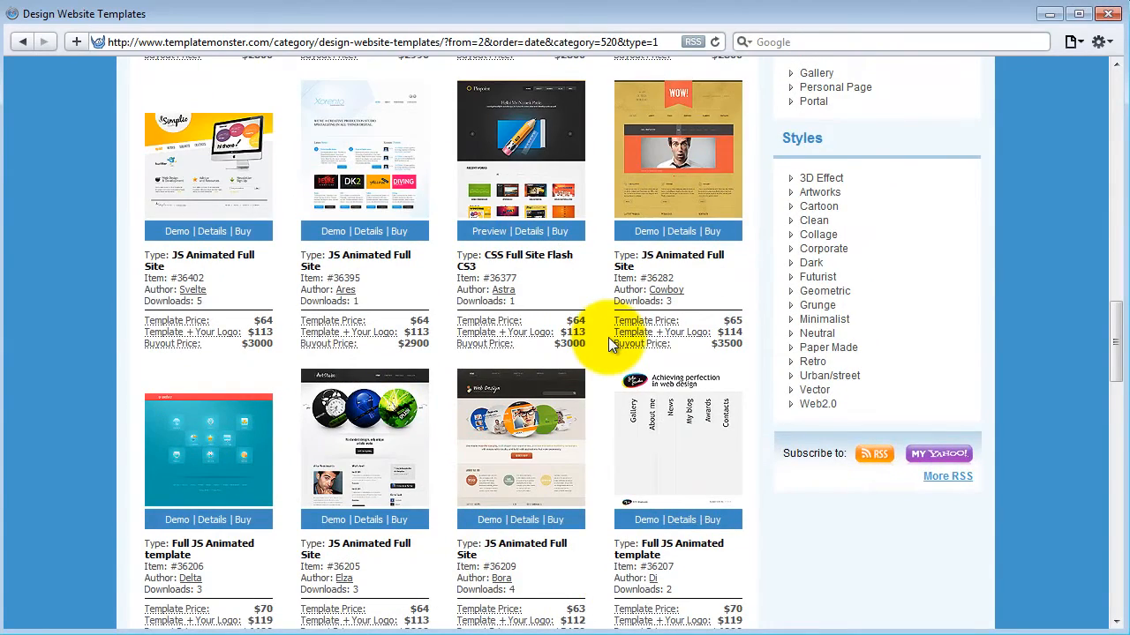
pyautogui.scroll(-2, 609, 345)
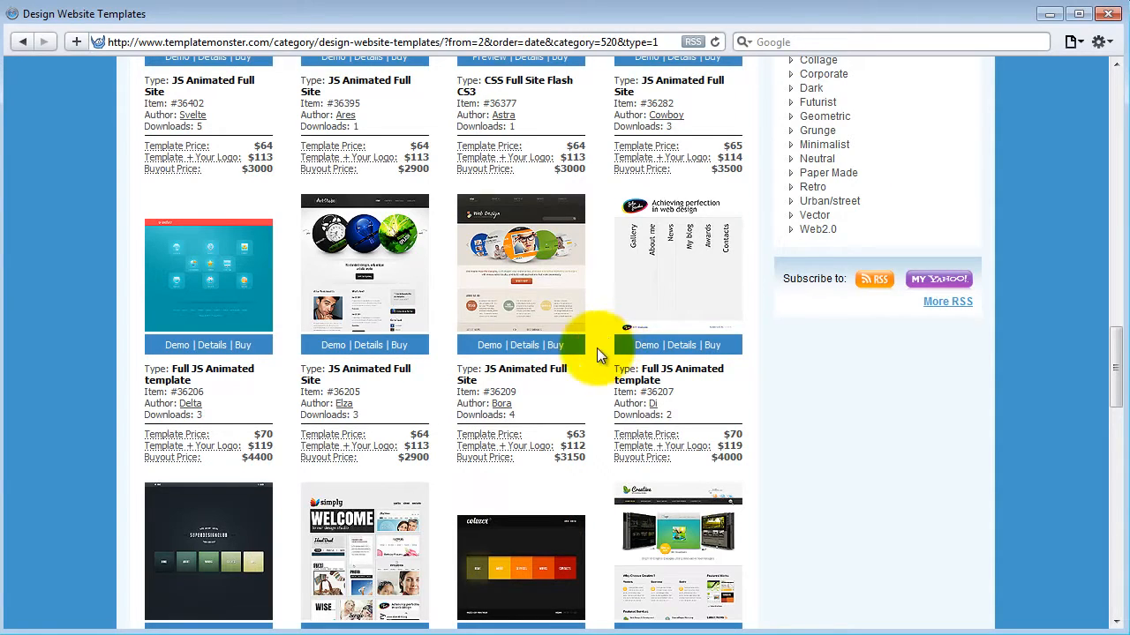
pyautogui.moveTo(521, 238)
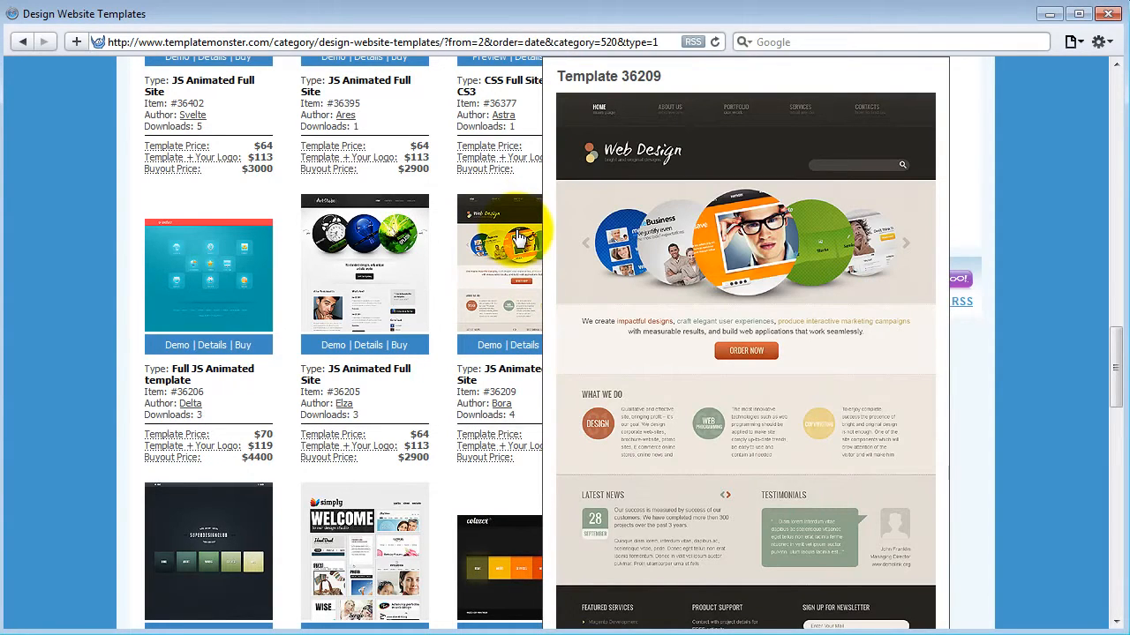
pyautogui.click(519, 236)
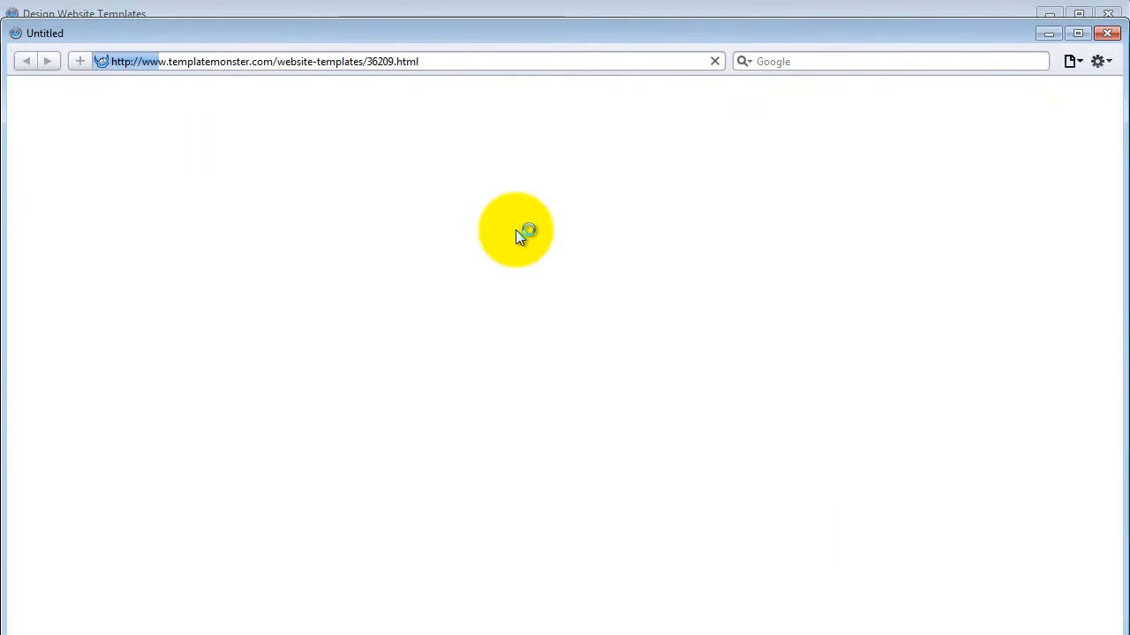
# Copy the template's real size screenshot image and paste it into the site1 document in Fireworks
pyautogui.scroll(-5, 517, 237)
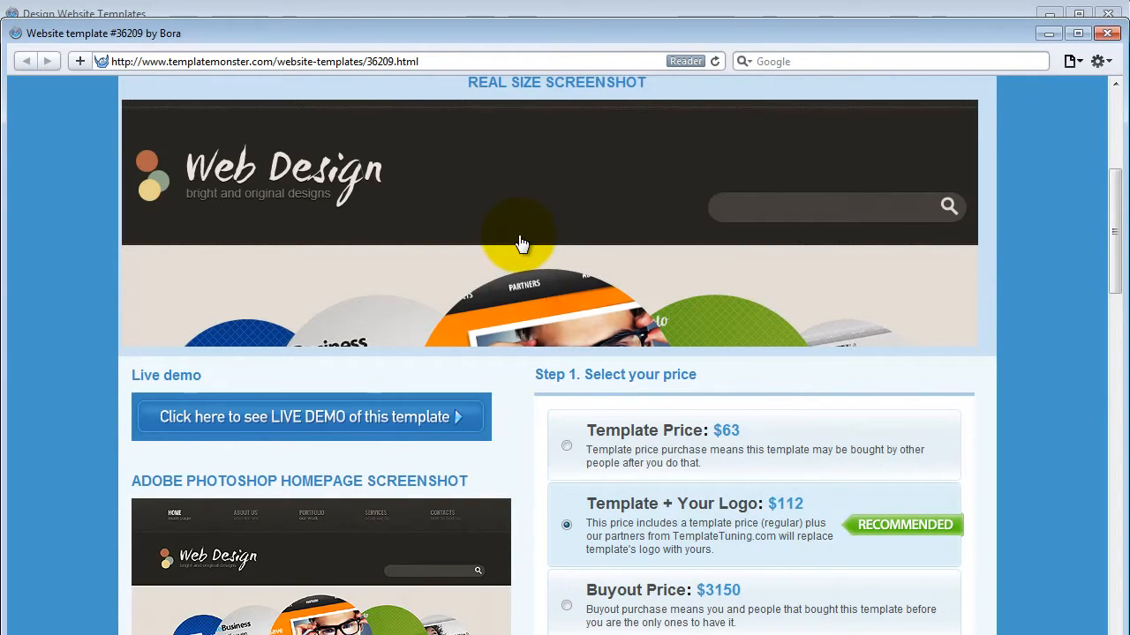
pyautogui.rightClick(484, 203)
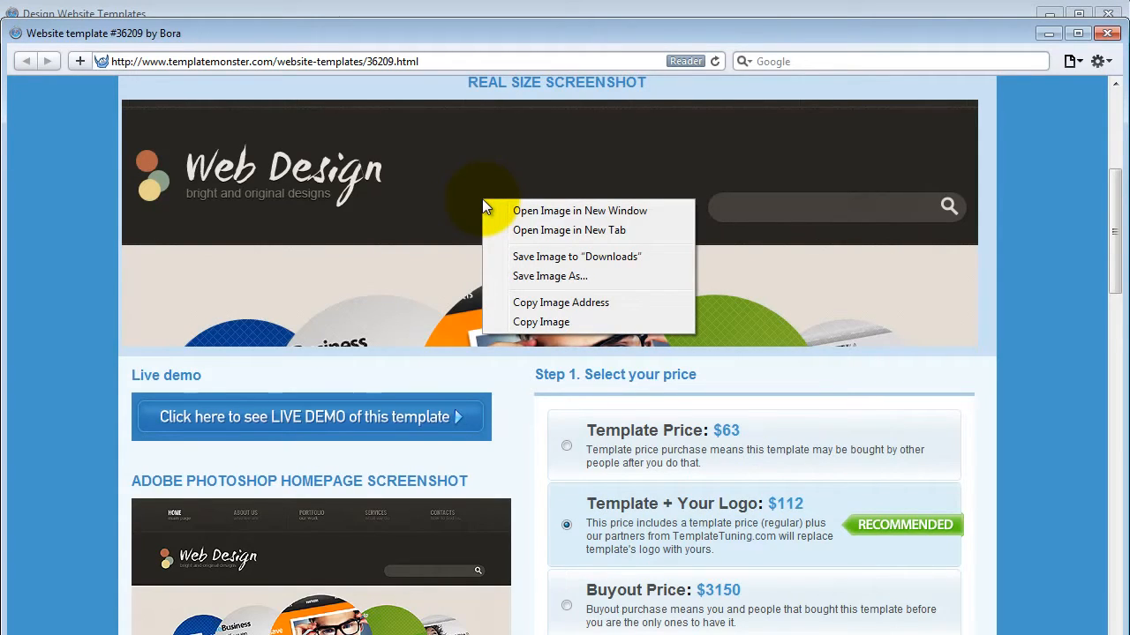
pyautogui.click(525, 323)
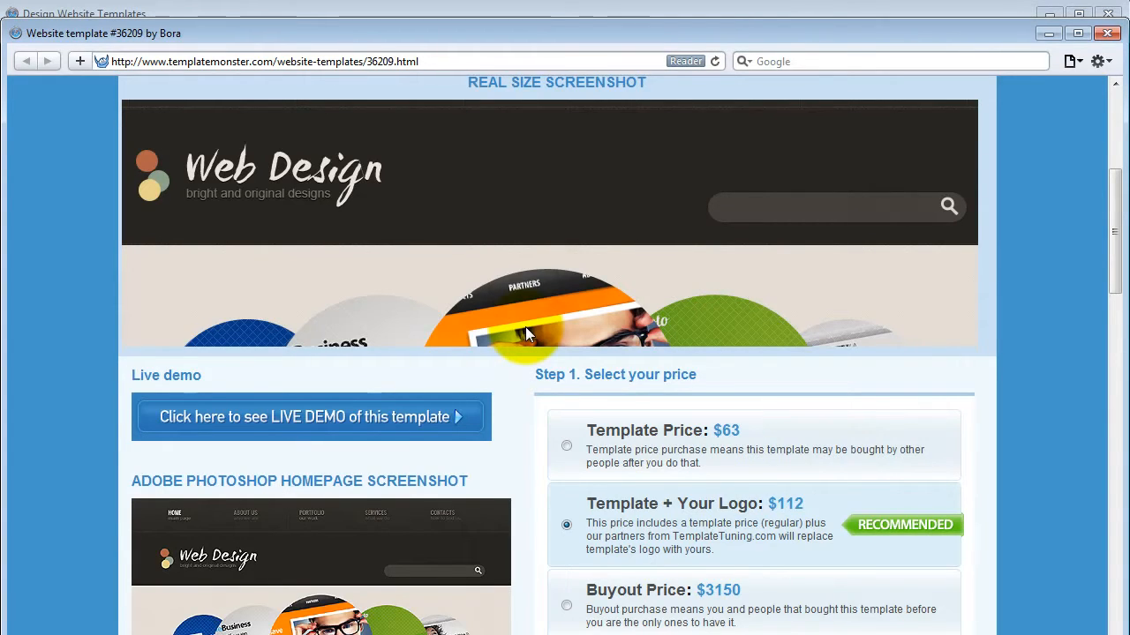
pyautogui.hotkey('alt', 'Tab')
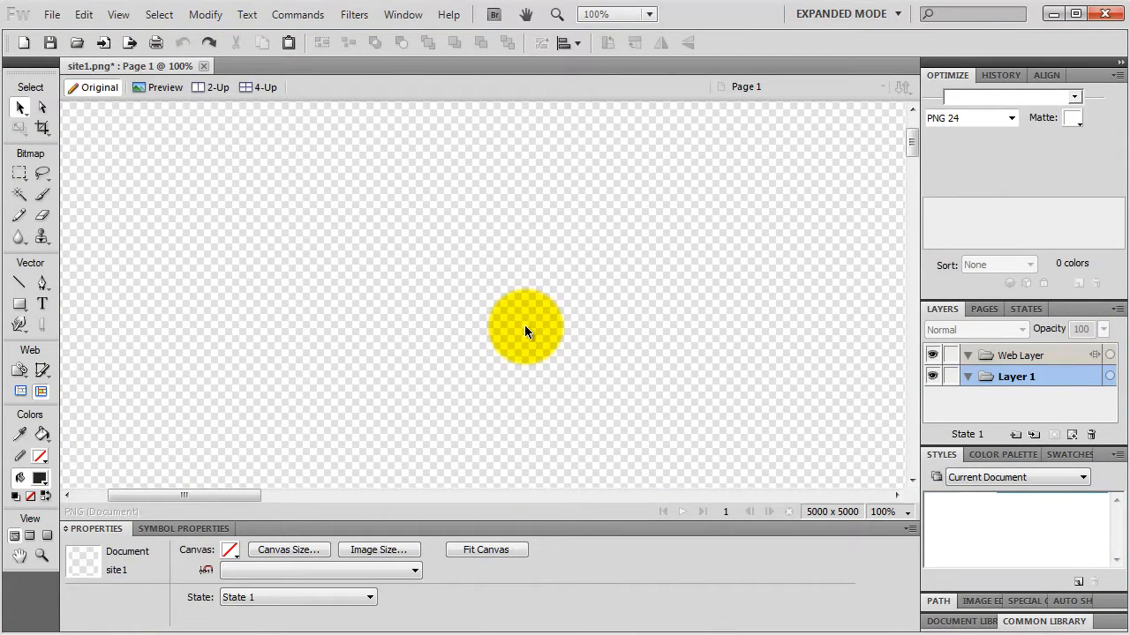
pyautogui.hotkey('ctrl', 'v')
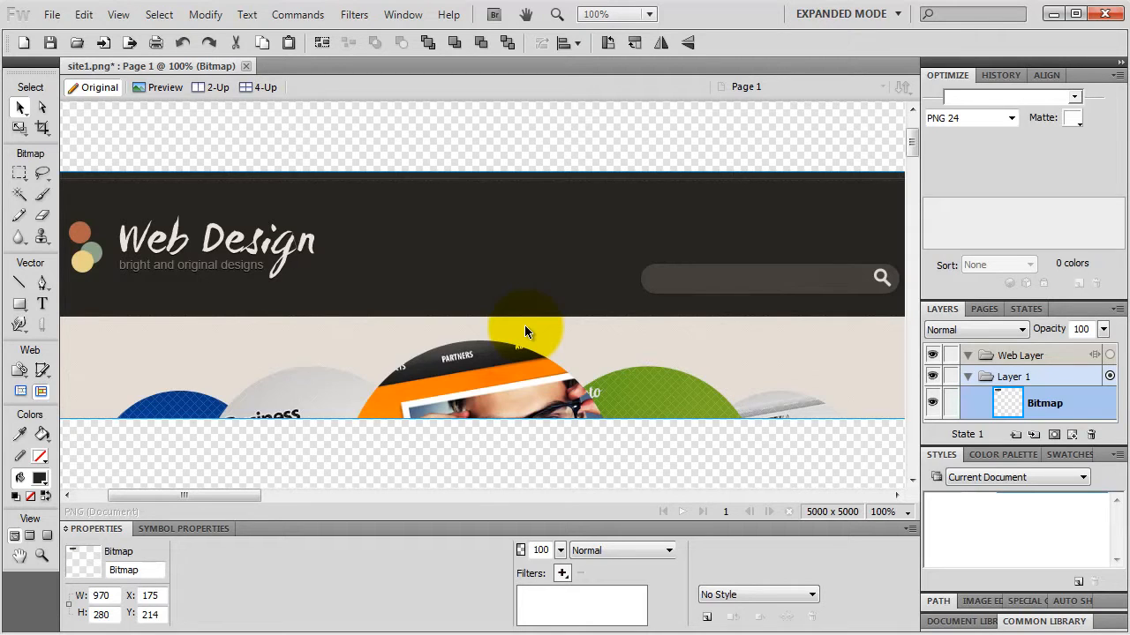
# Inspect the pasted template screenshot on the canvas at 50% and 100% magnification
pyautogui.click(905, 513)
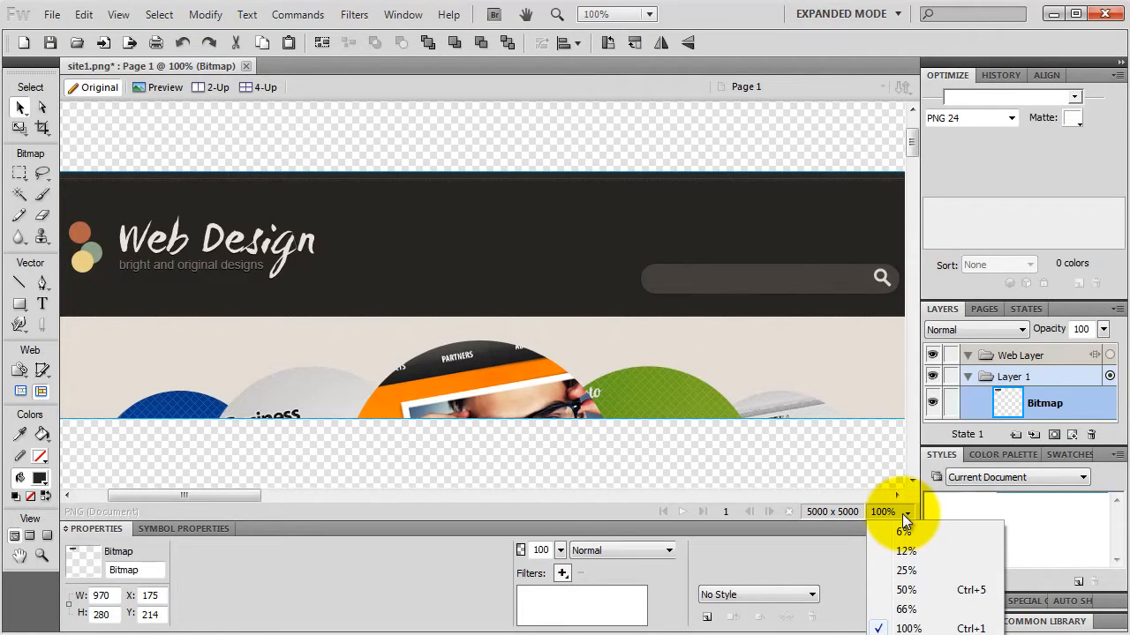
pyautogui.click(838, 465)
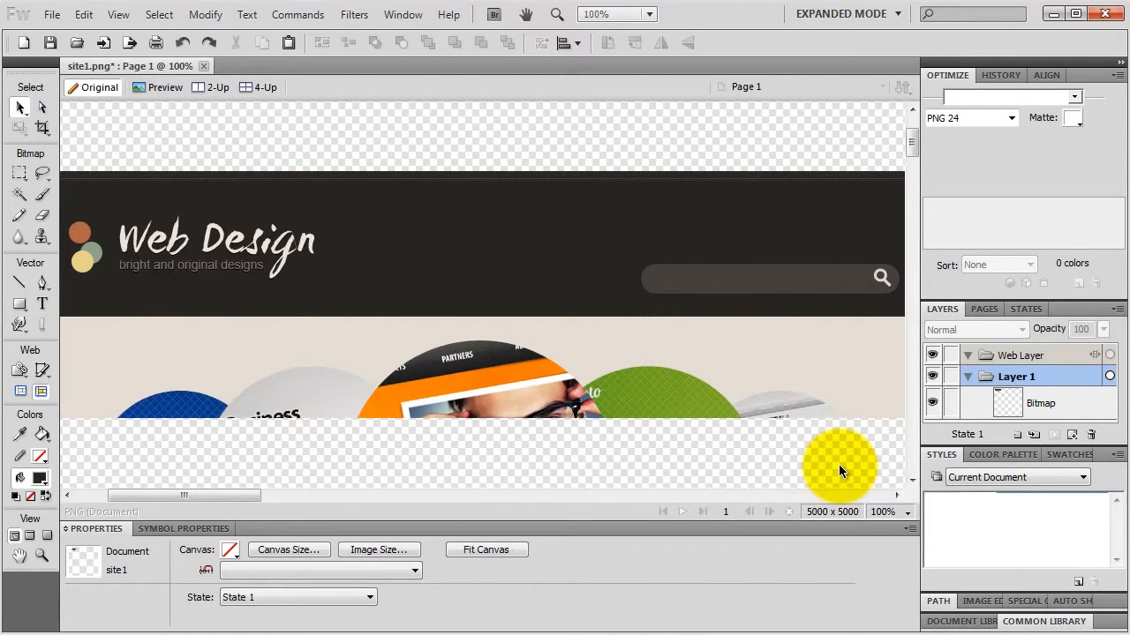
pyautogui.hotkey('ctrl', '=')
pyautogui.hotkey('ctrl', '-')
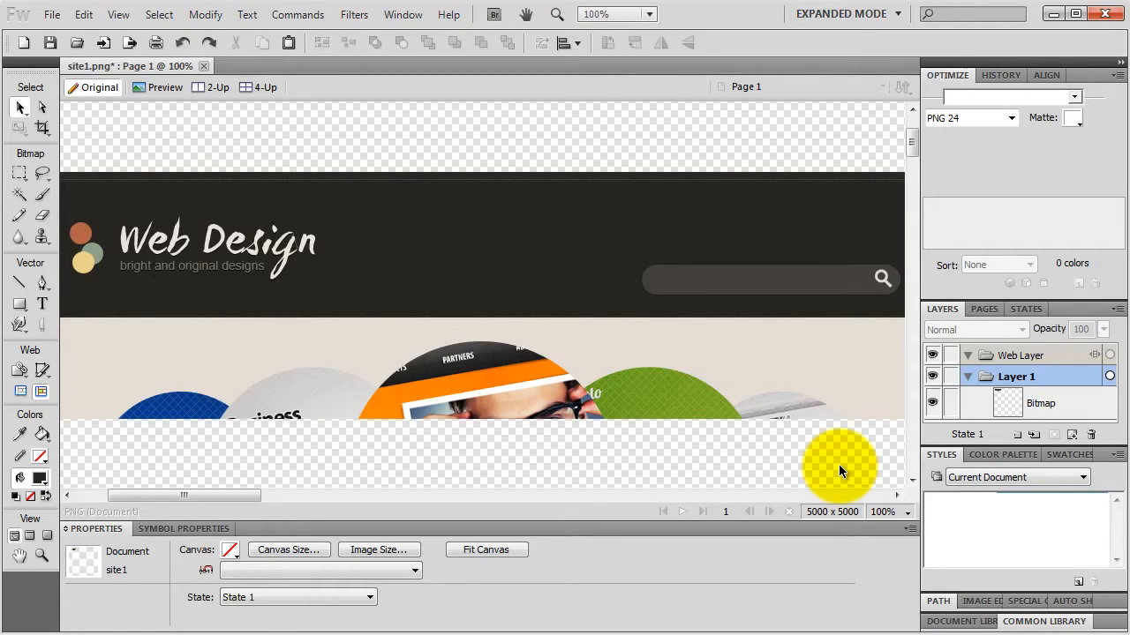
pyautogui.hscroll(2, 839, 464)
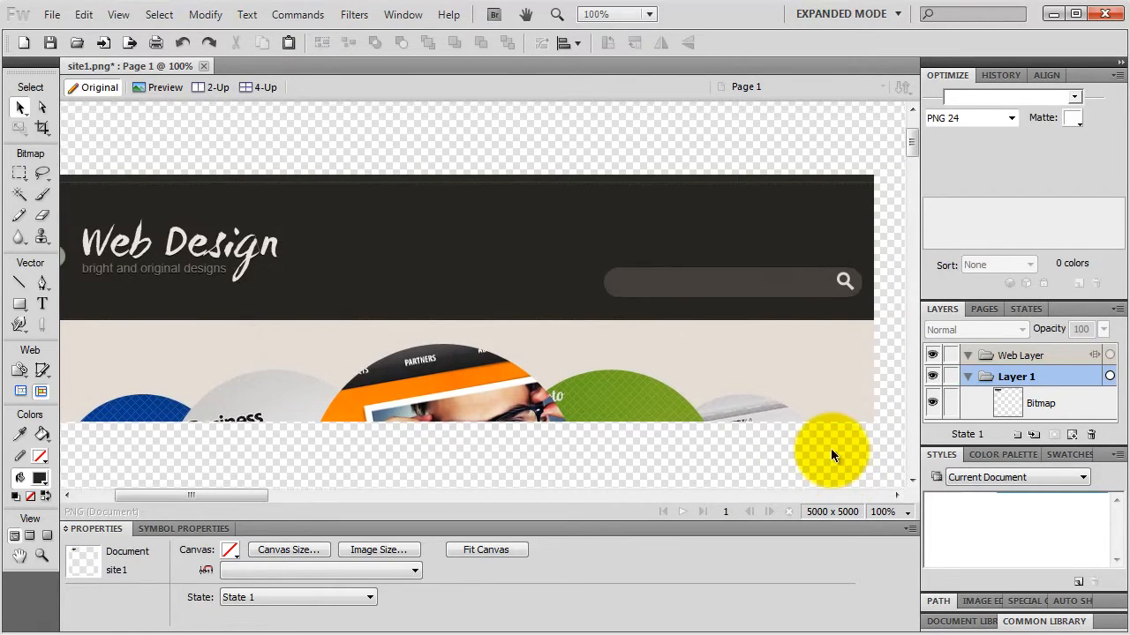
pyautogui.hotkey('ctrl', '-')
pyautogui.hotkey('ctrl', '-')
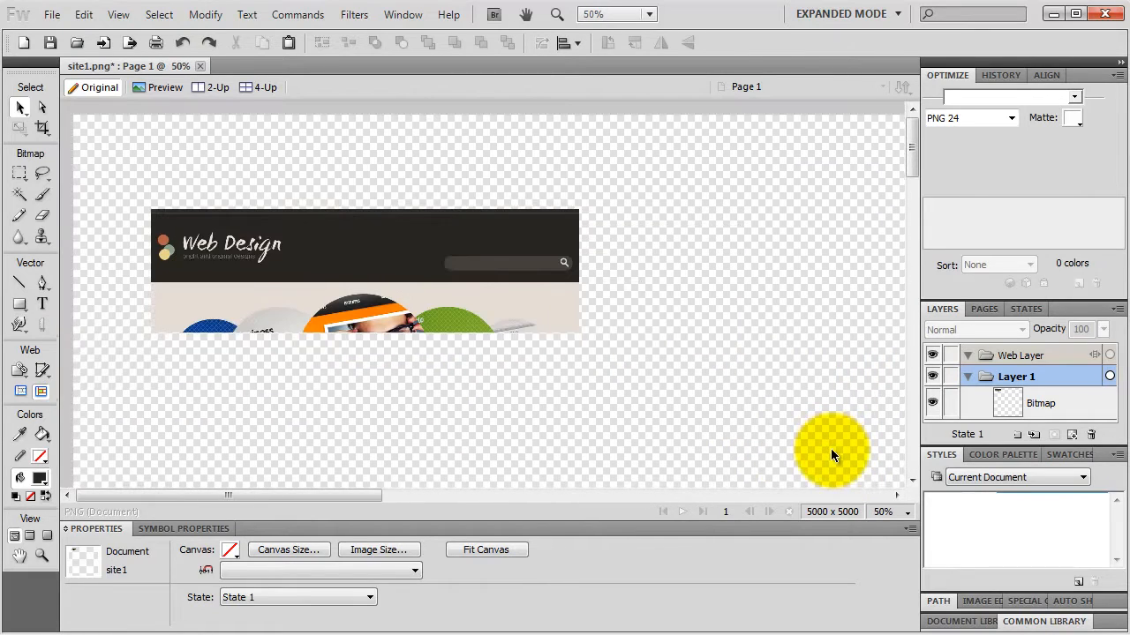
pyautogui.hotkey('ctrl', '=')
pyautogui.hotkey('ctrl', '=')
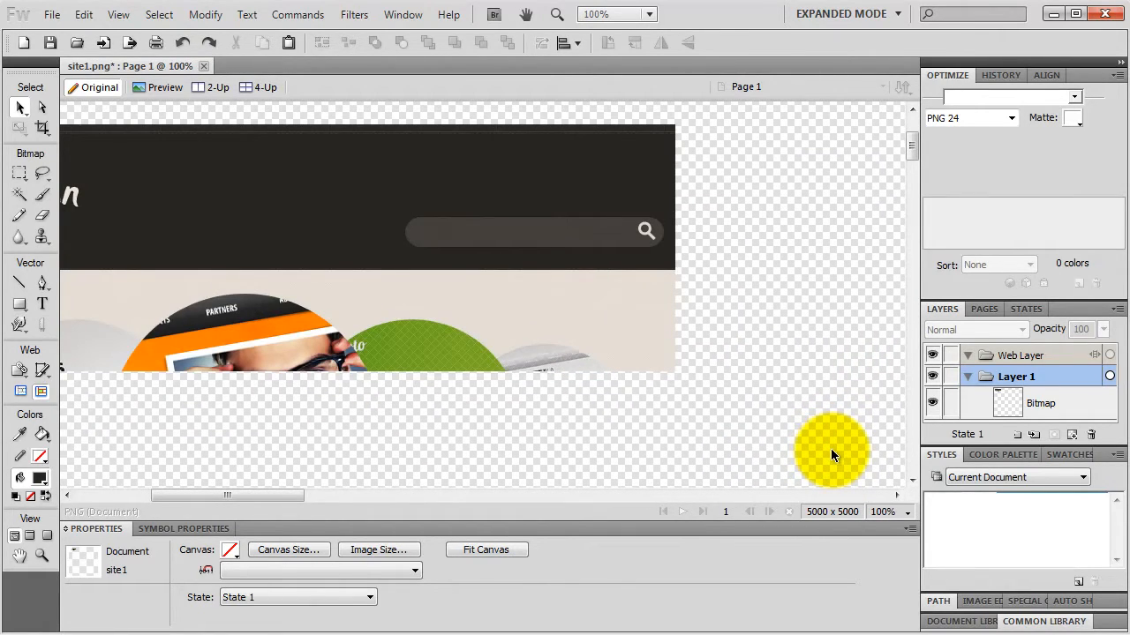
# Move the pasted bitmap to about X 299, Y 220 and frame the whole image in the view
pyautogui.click(356, 220)
pyautogui.moveTo(311, 249); pyautogui.dragTo(407, 251)
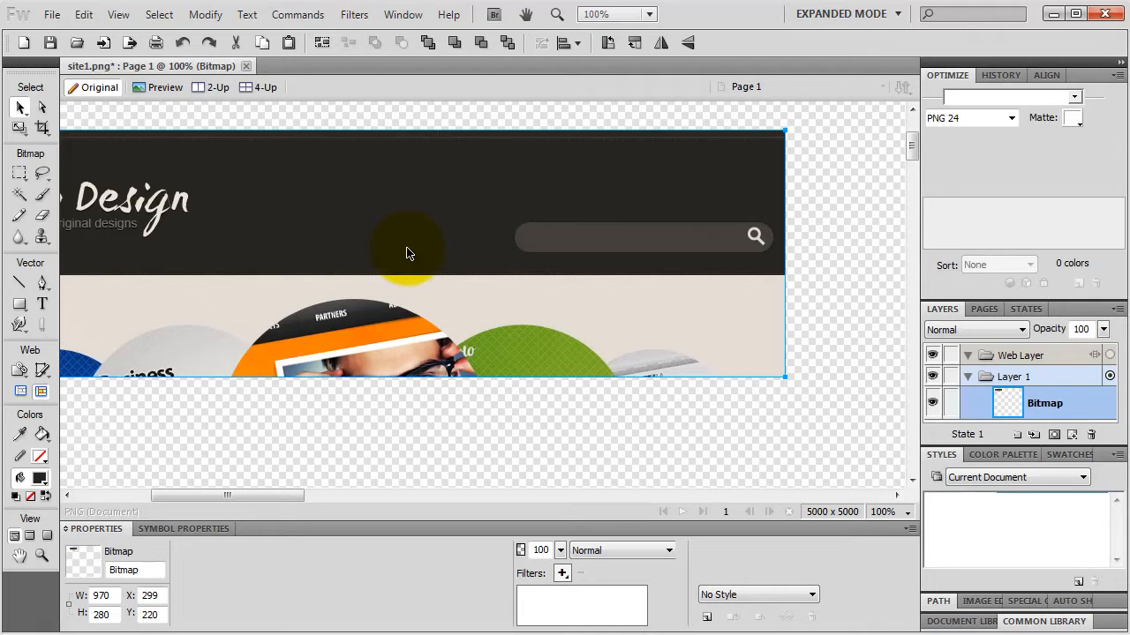
pyautogui.click(558, 15)
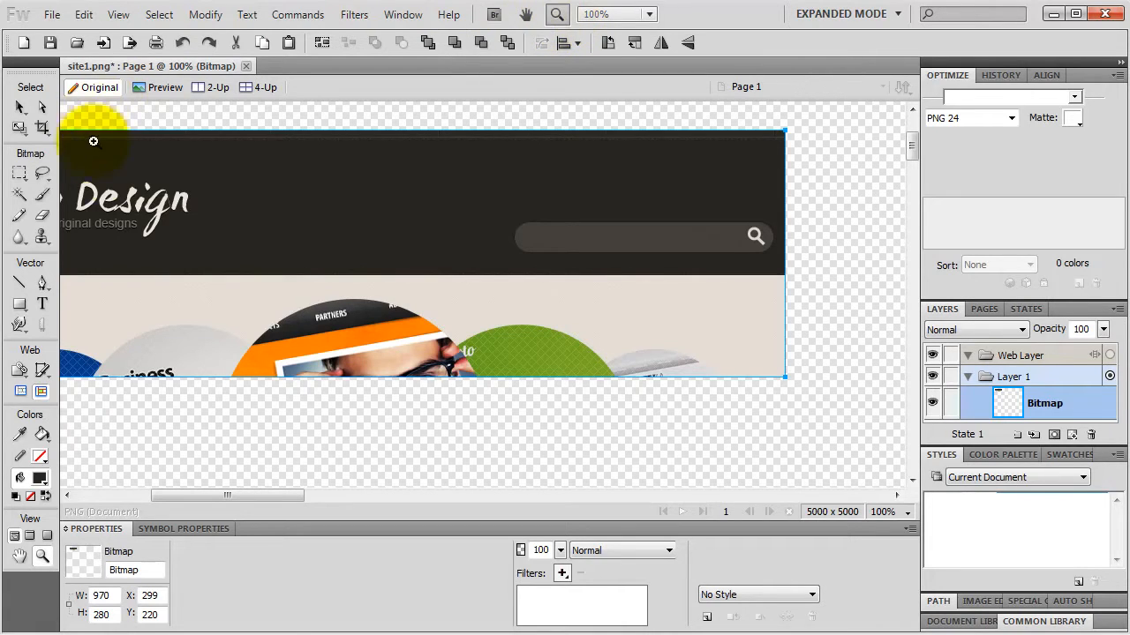
pyautogui.moveTo(85, 149); pyautogui.dragTo(829, 423)
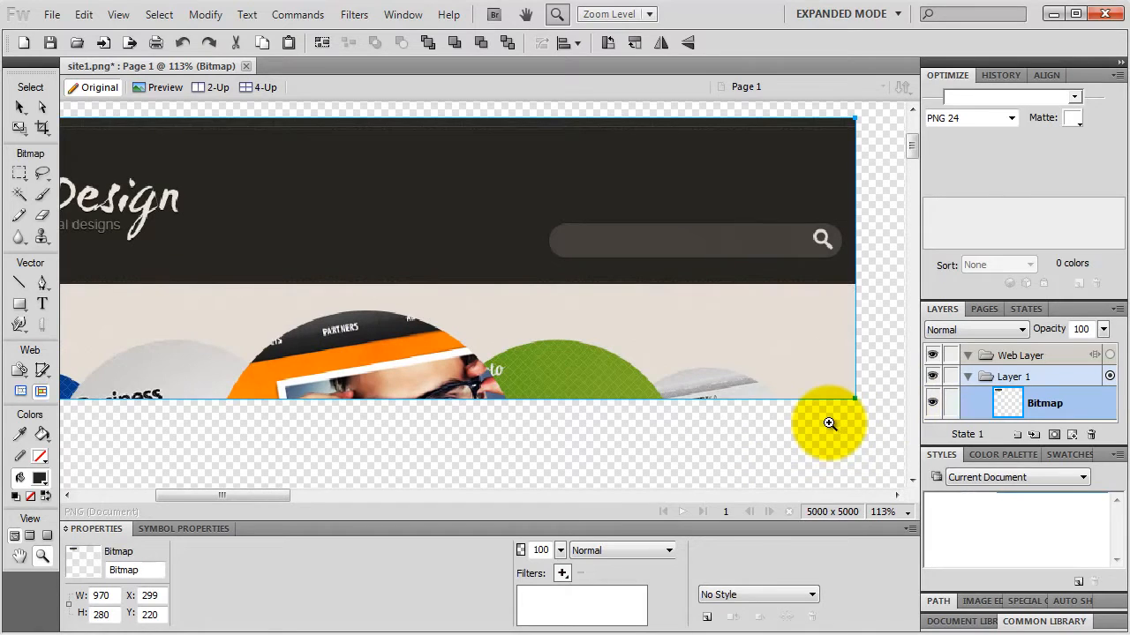
pyautogui.press('v')
pyautogui.hotkey('ctrl', '1')
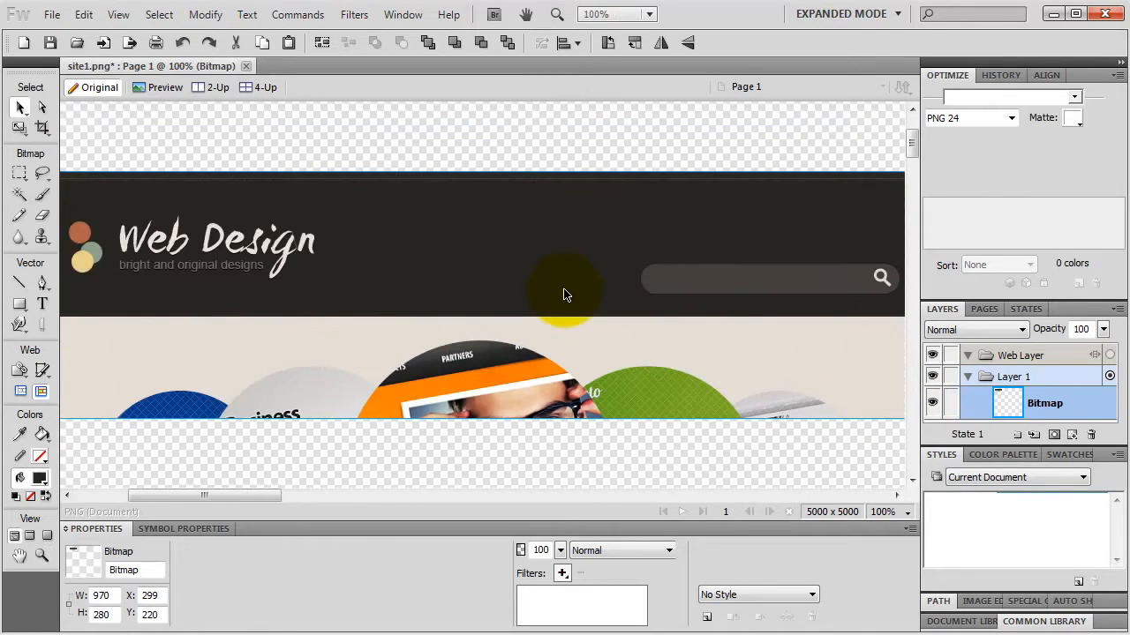
pyautogui.hotkey('ctrl', '-')
pyautogui.press('z')
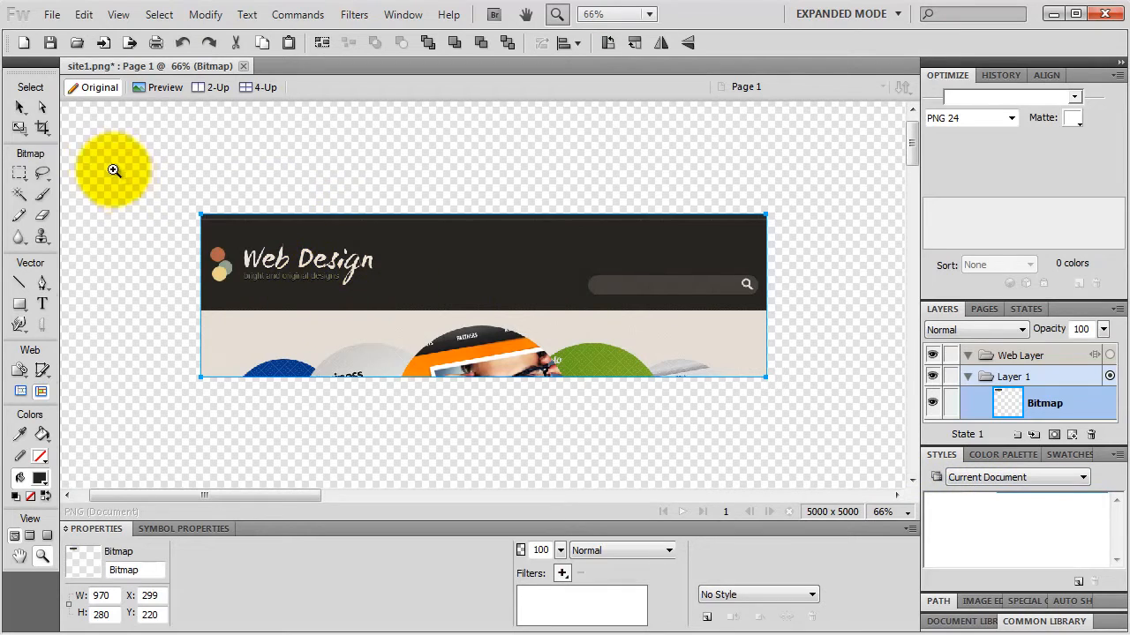
pyautogui.click(19, 106)
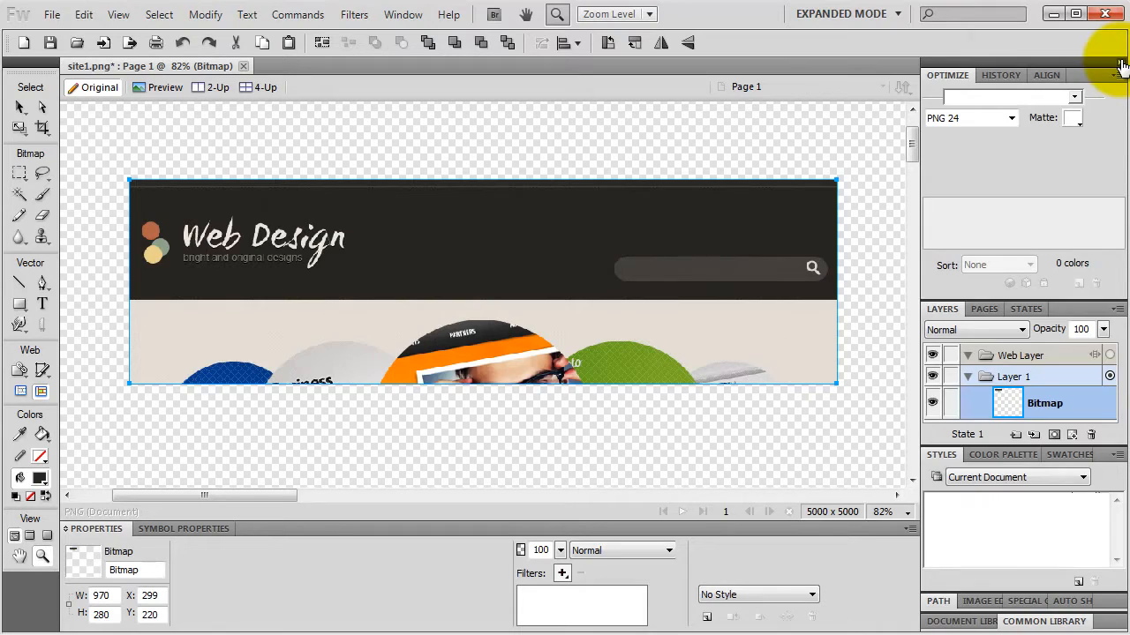
# Hide all the panels to see the canvas alone and bring them back
pyautogui.click(1120, 66)
pyautogui.click(1120, 67)
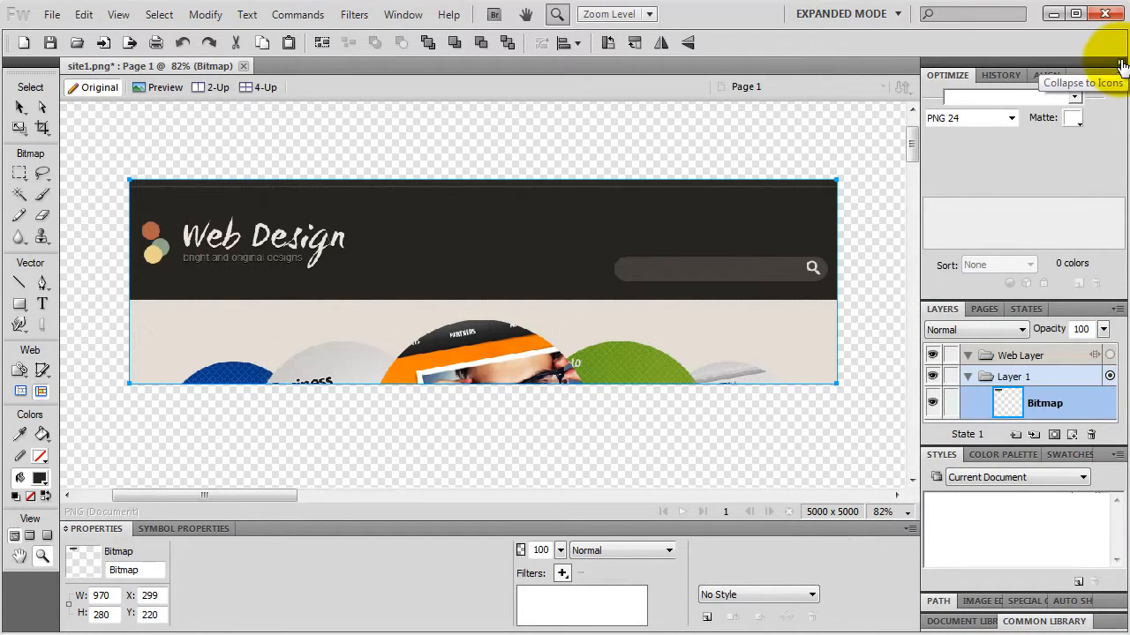
pyautogui.press('F4')
pyautogui.moveTo(1122, 66)
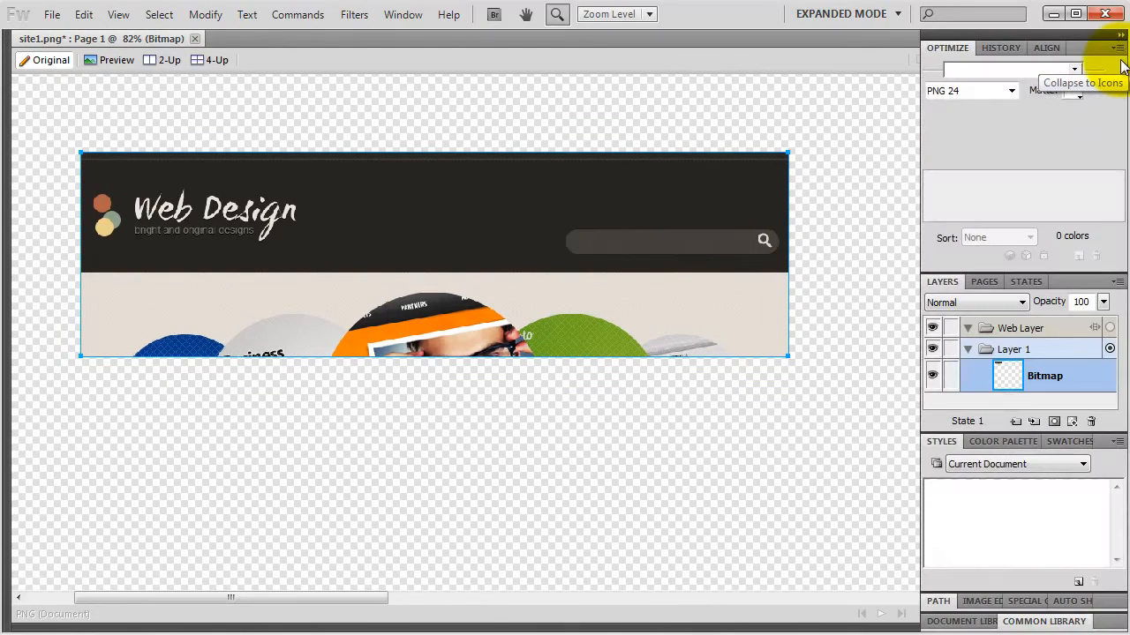
pyautogui.press('F4')
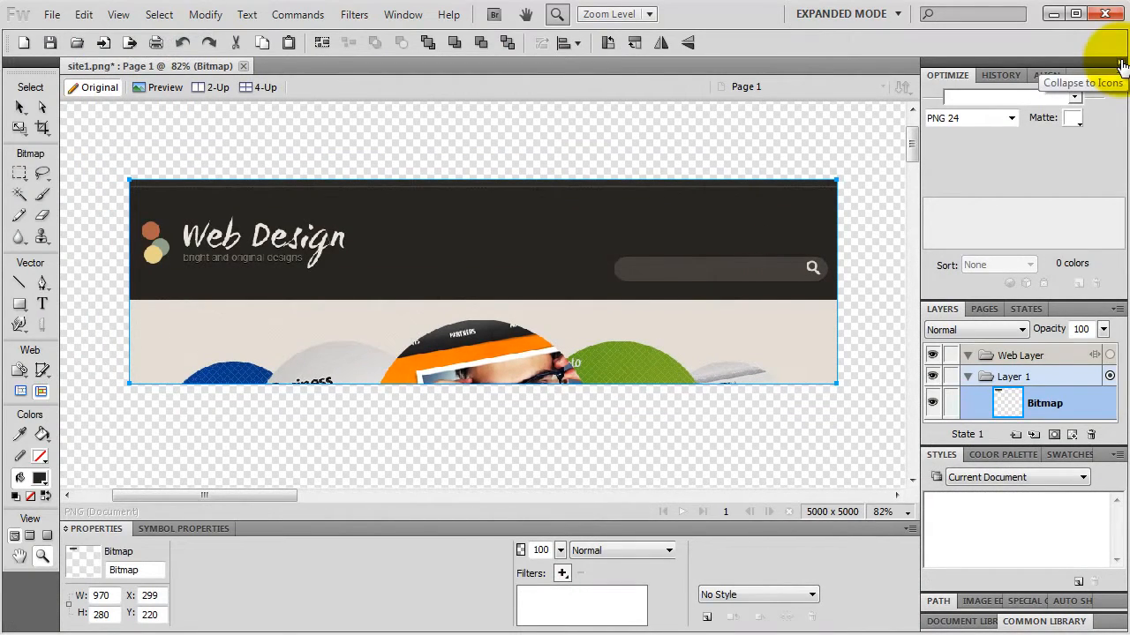
pyautogui.press('F4')
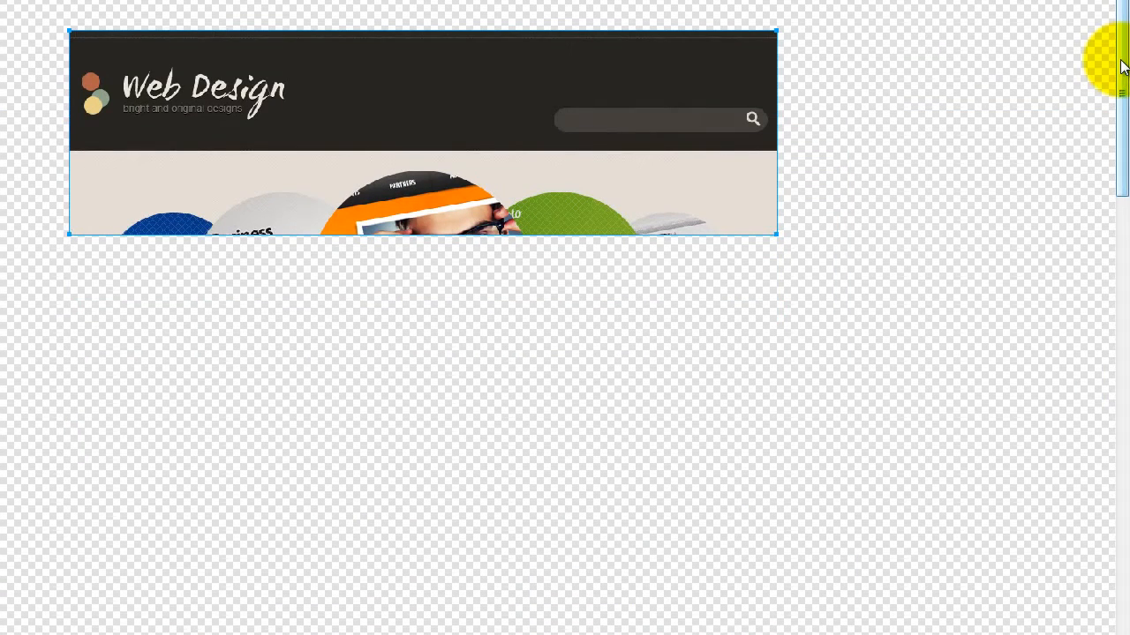
pyautogui.press('F4')
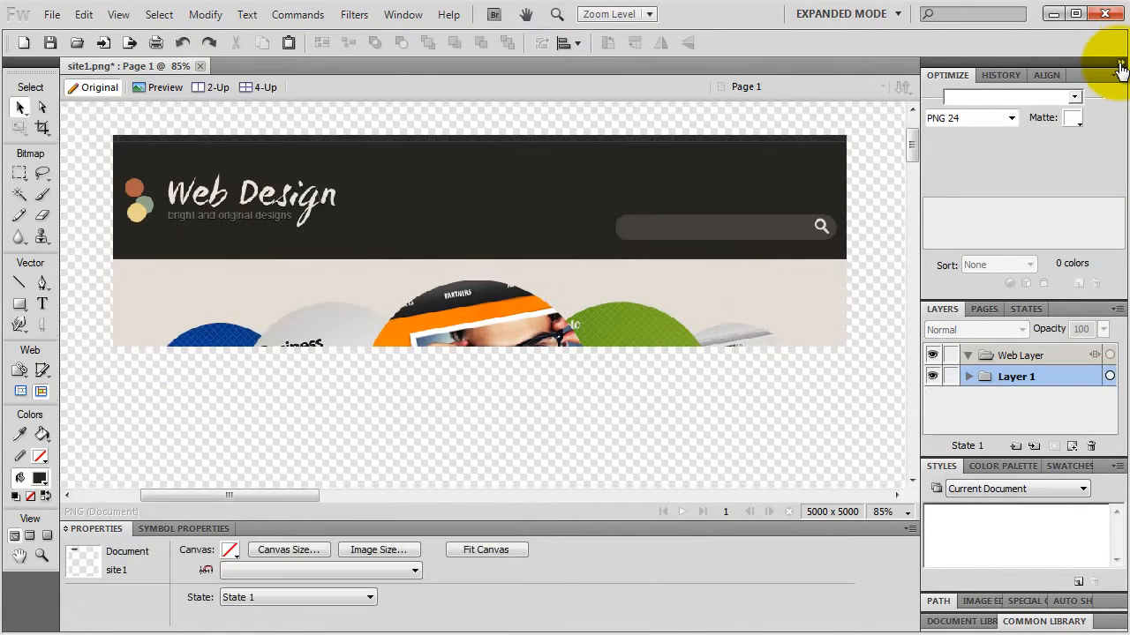
# Draw a rectangular marquee of about 1053 x 209 px over the bitmap's lower part, starting at the dark header's bottom edge
pyautogui.click(691, 221)
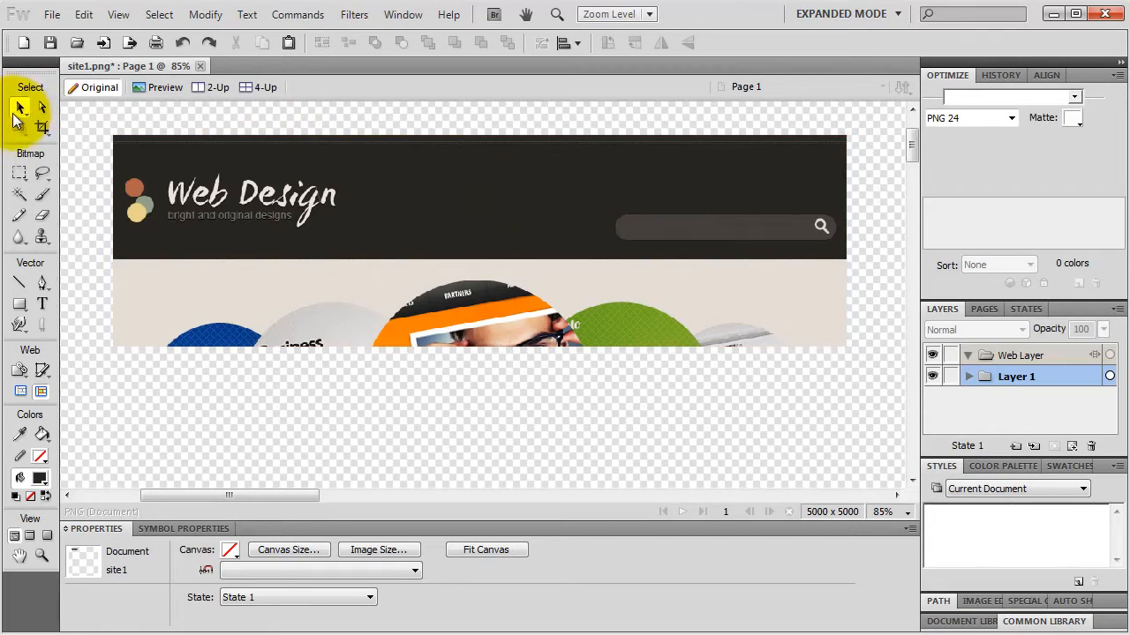
pyautogui.click(302, 225)
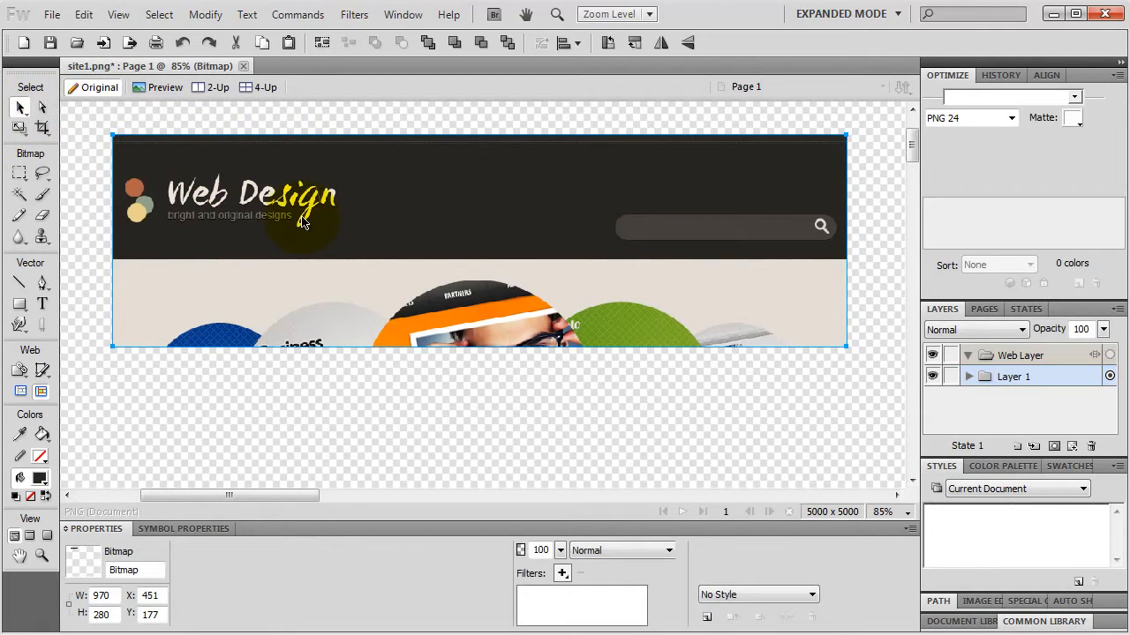
pyautogui.click(20, 177)
pyautogui.click(84, 184)
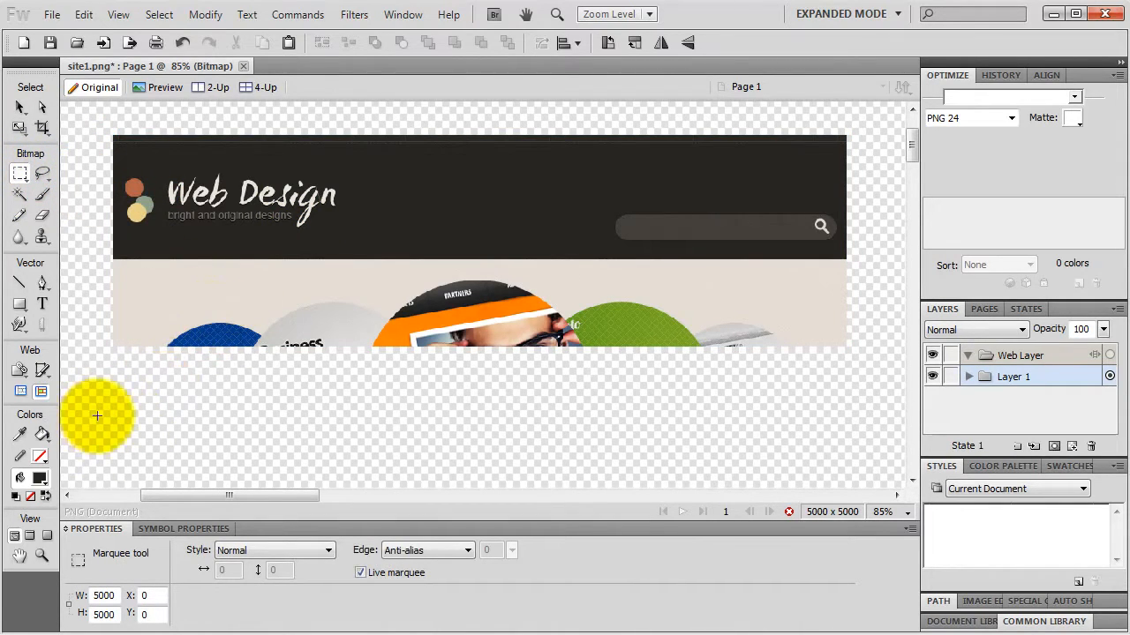
pyautogui.moveTo(93, 417); pyautogui.dragTo(886, 259)
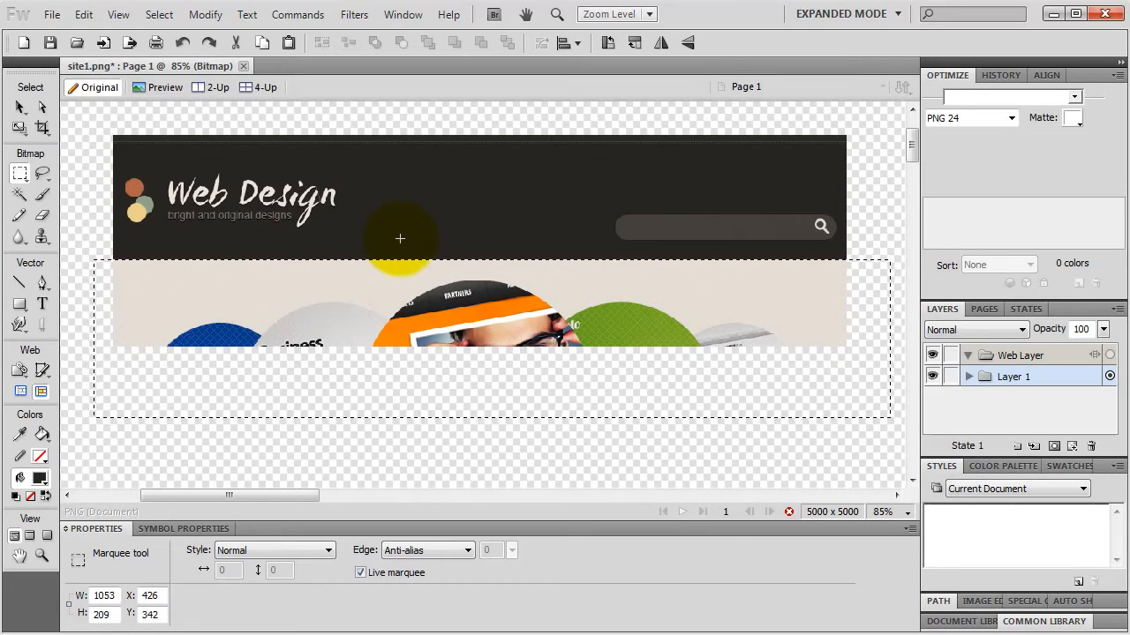
# Check the marquee's alignment with the dark header's bottom edge, nudging it two pixels down and back up
pyautogui.hotkey('ctrl', '=')
pyautogui.hotkey('ctrl', '=')
pyautogui.hotkey('ctrl', '=')
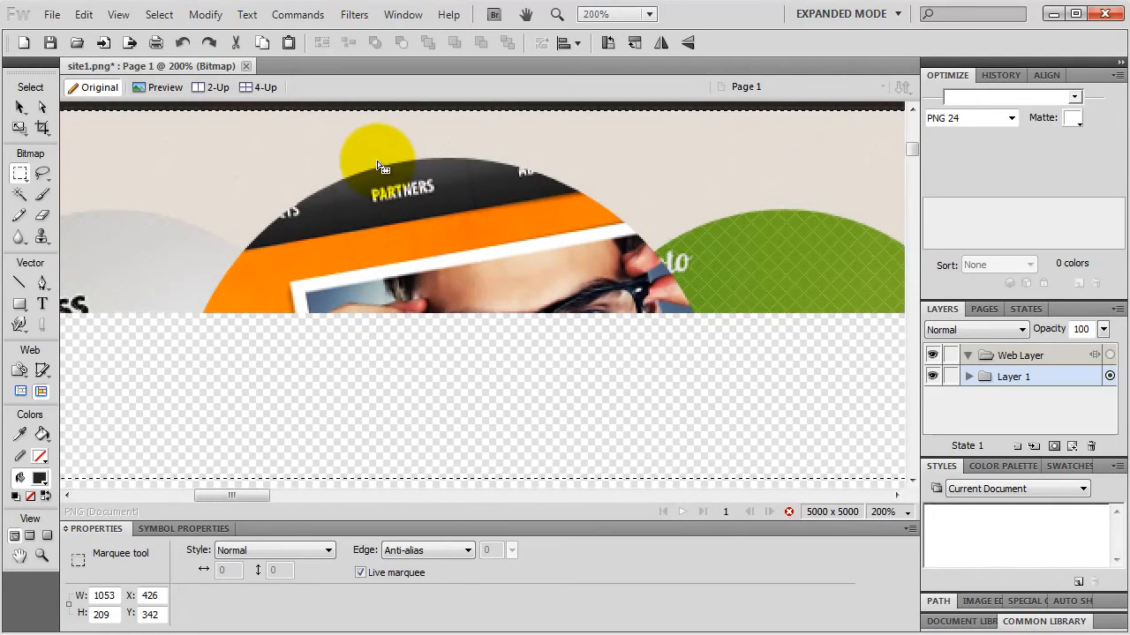
pyautogui.hotkey('ctrl', '-')
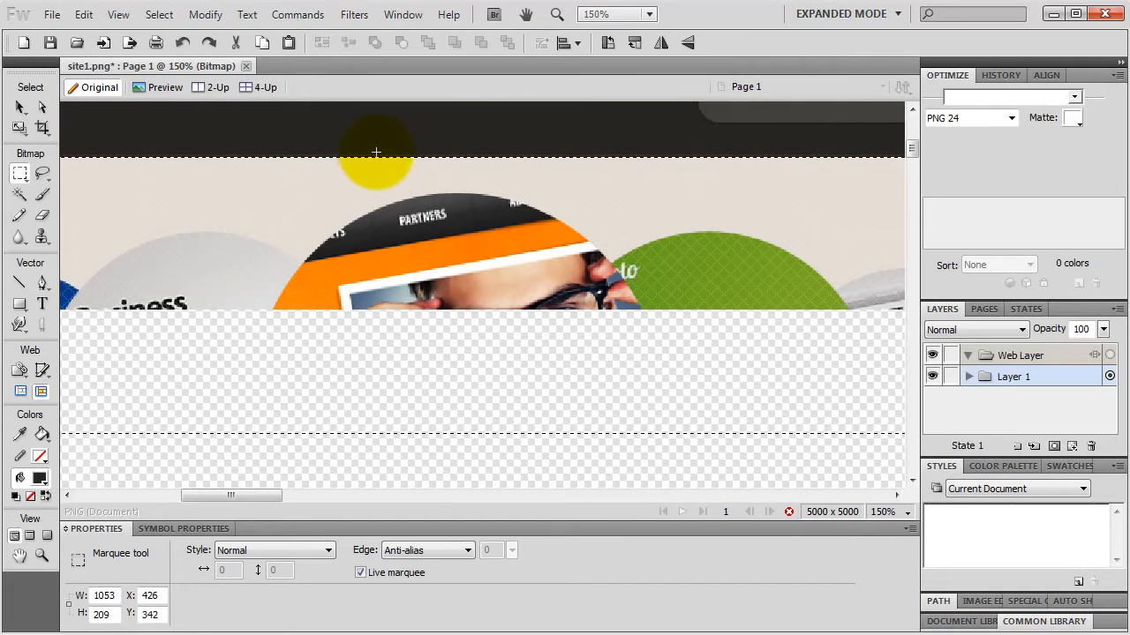
pyautogui.press('Down')
pyautogui.press('Down')
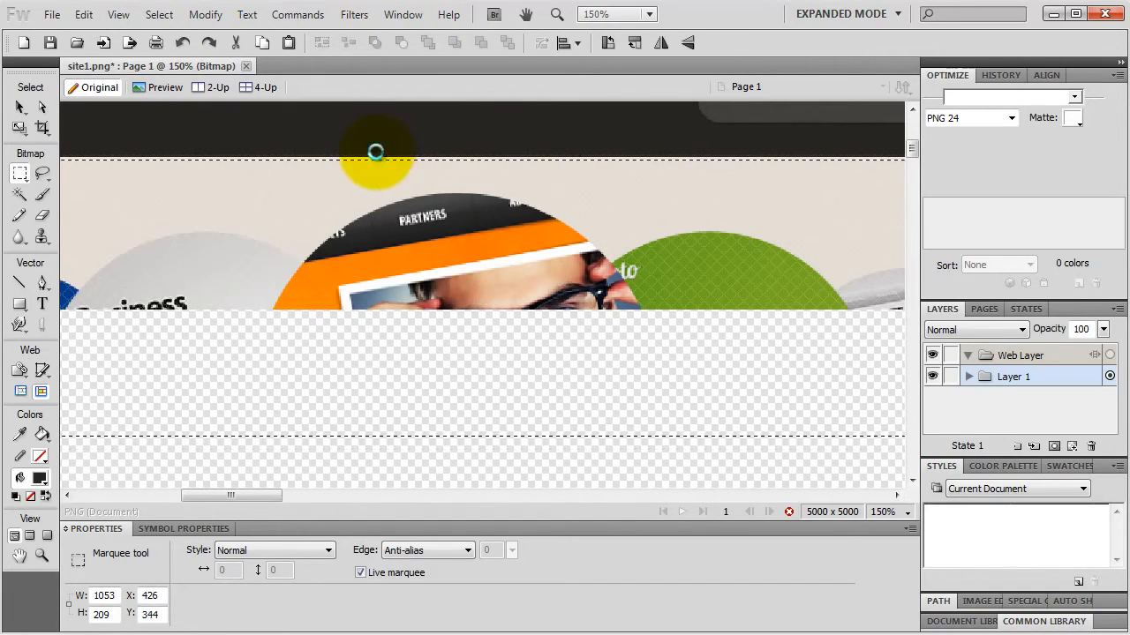
pyautogui.press('Up')
pyautogui.press('Up')
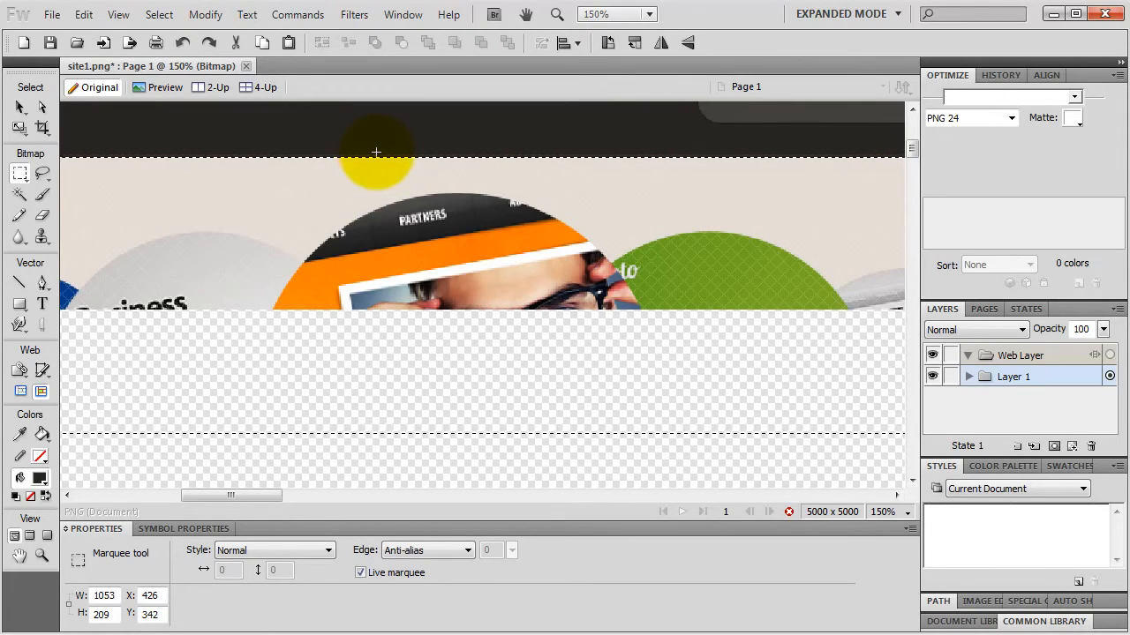
# Add a small rectangle to the marquee's bottom edge and subtract another one beside it, keeping clear of the image
pyautogui.press('h')
pyautogui.moveTo(366, 189); pyautogui.dragTo(409, 215)
pyautogui.press('m')
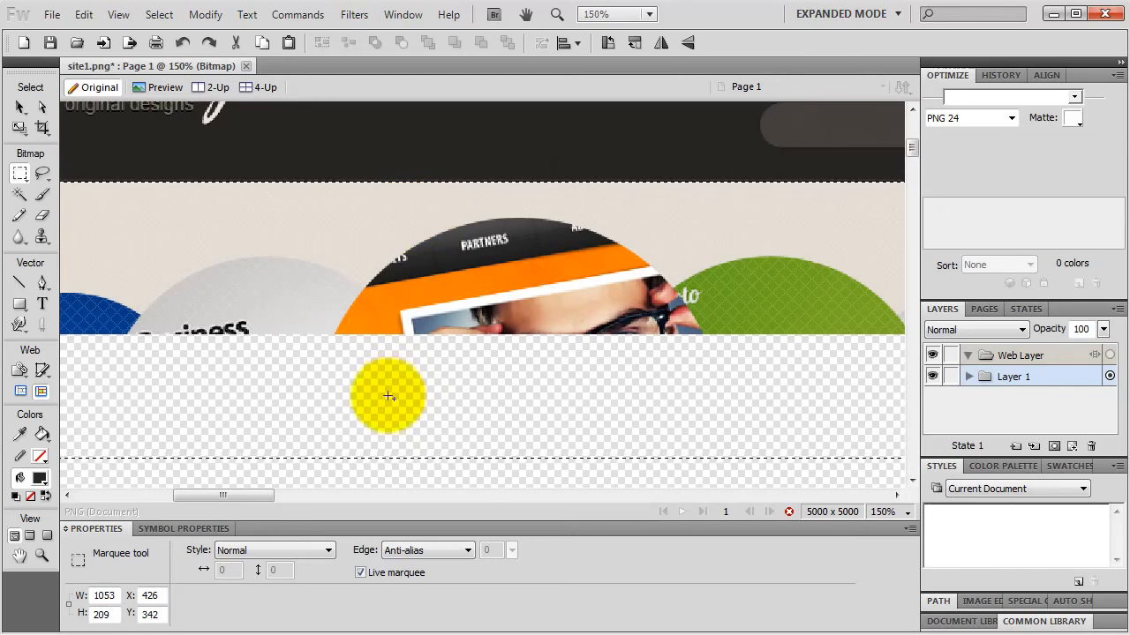
pyautogui.moveTo(374, 412); pyautogui.dragTo(419, 482)
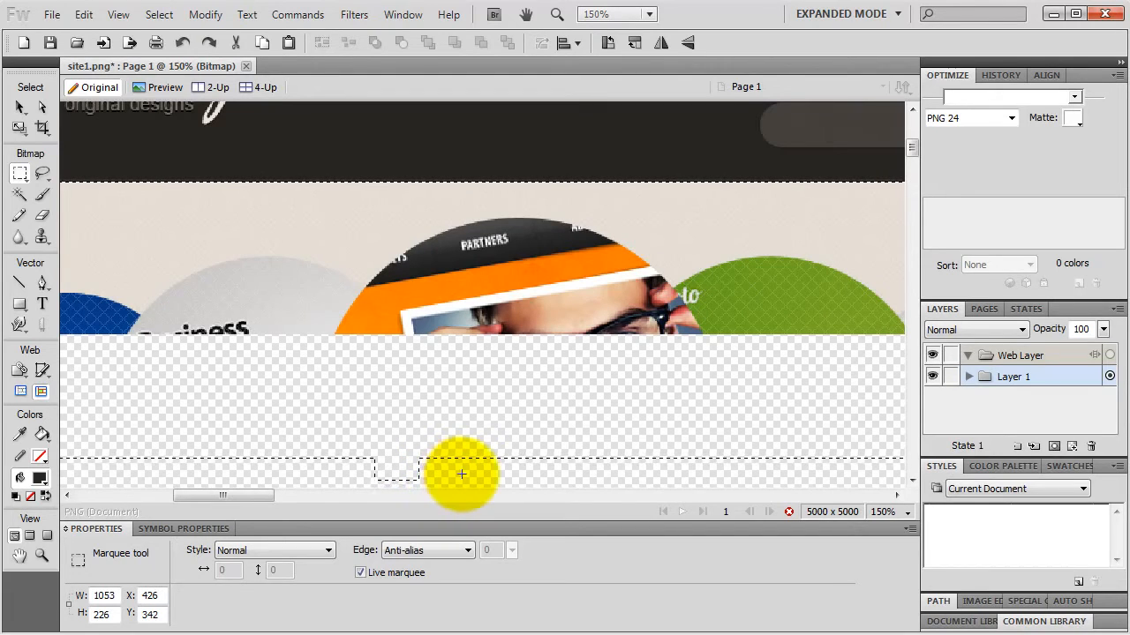
pyautogui.moveTo(462, 397); pyautogui.dragTo(518, 475)
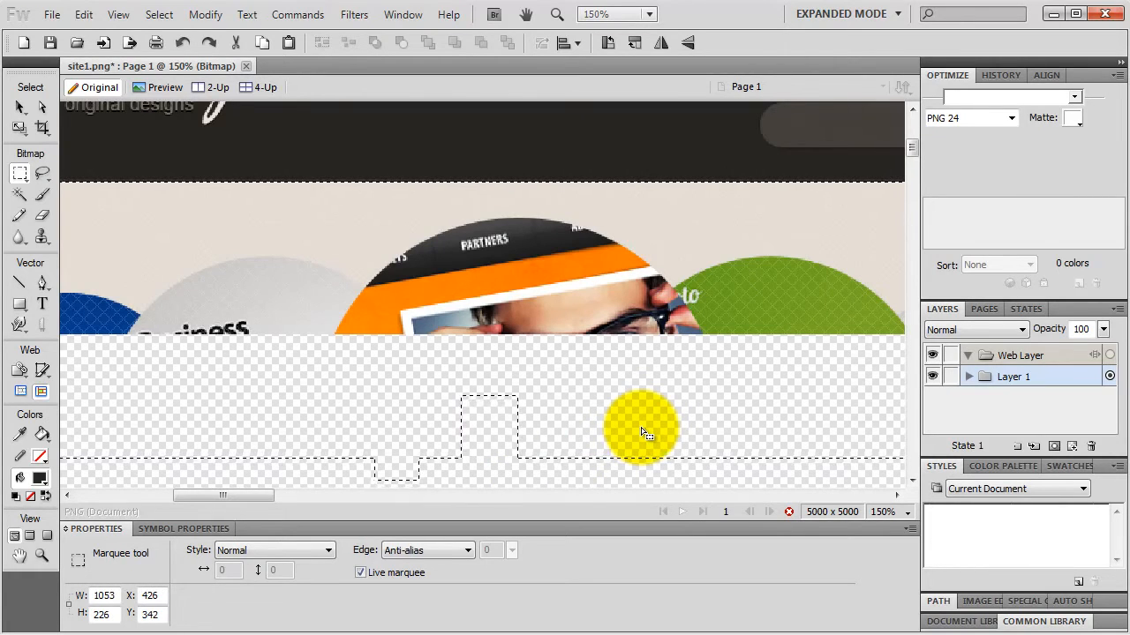
# Look through the marquee and lasso tool variants and activate the Lasso tool
pyautogui.click(21, 174)
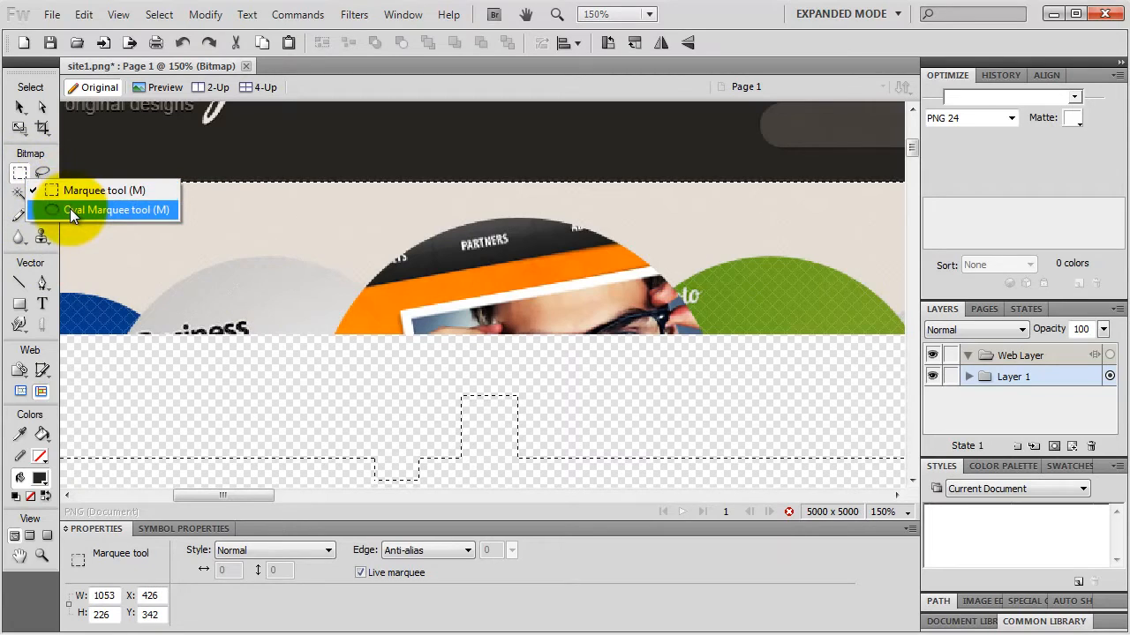
pyautogui.click(43, 175)
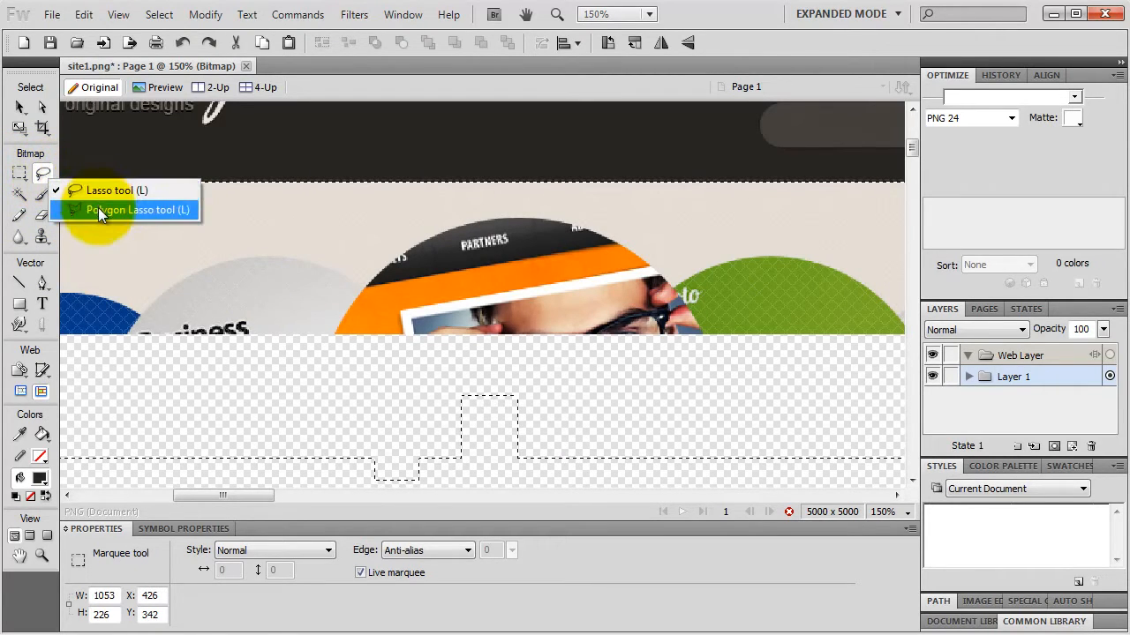
pyautogui.click(39, 173)
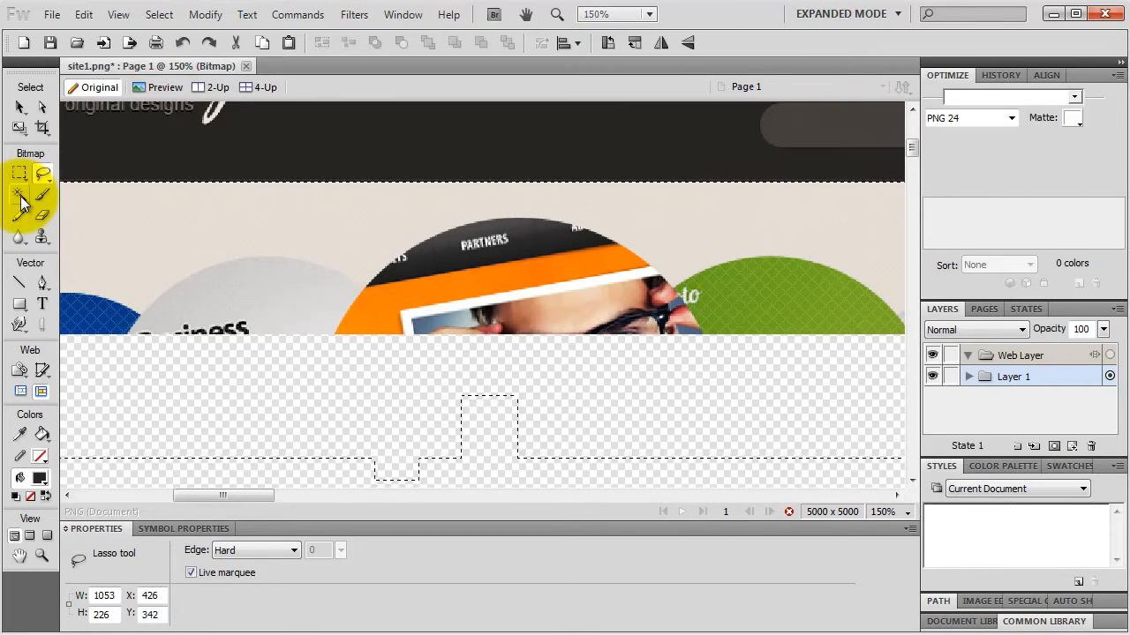
# Delete the selected image area beneath the dark header and deselect the marquee
pyautogui.press('Delete')
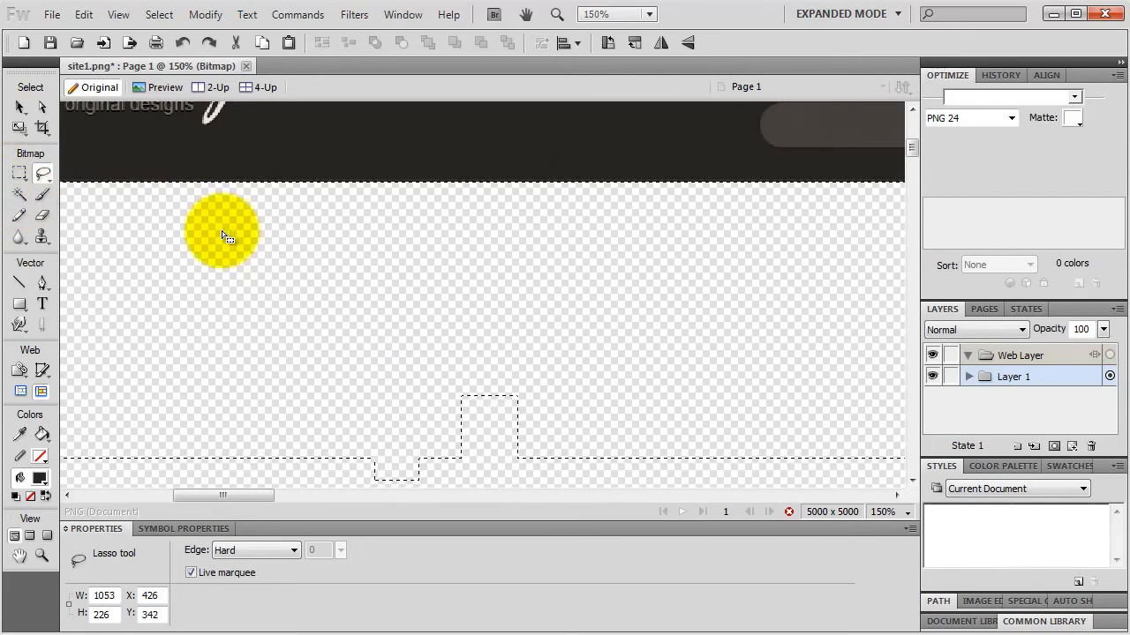
pyautogui.rightClick(326, 302)
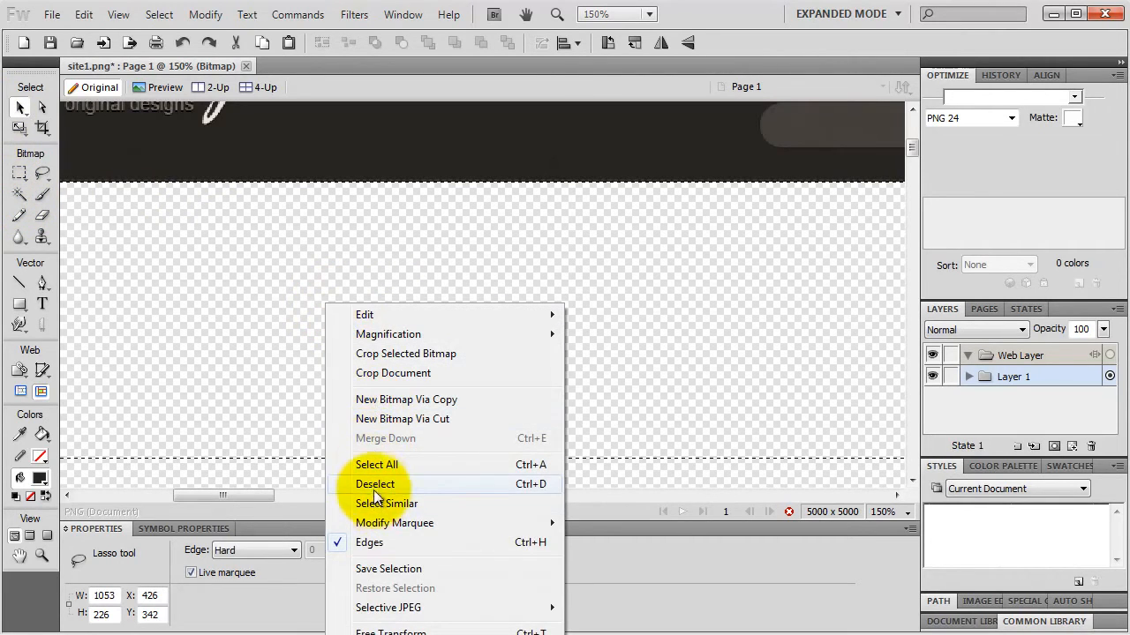
pyautogui.click(375, 484)
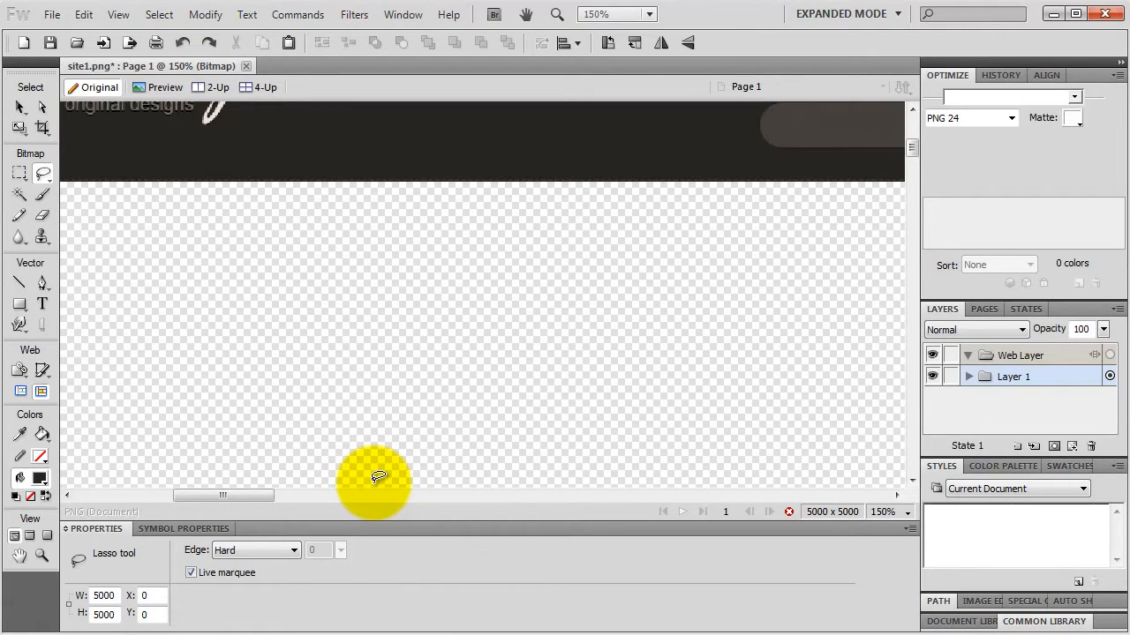
pyautogui.hotkey('ctrl', 'd')
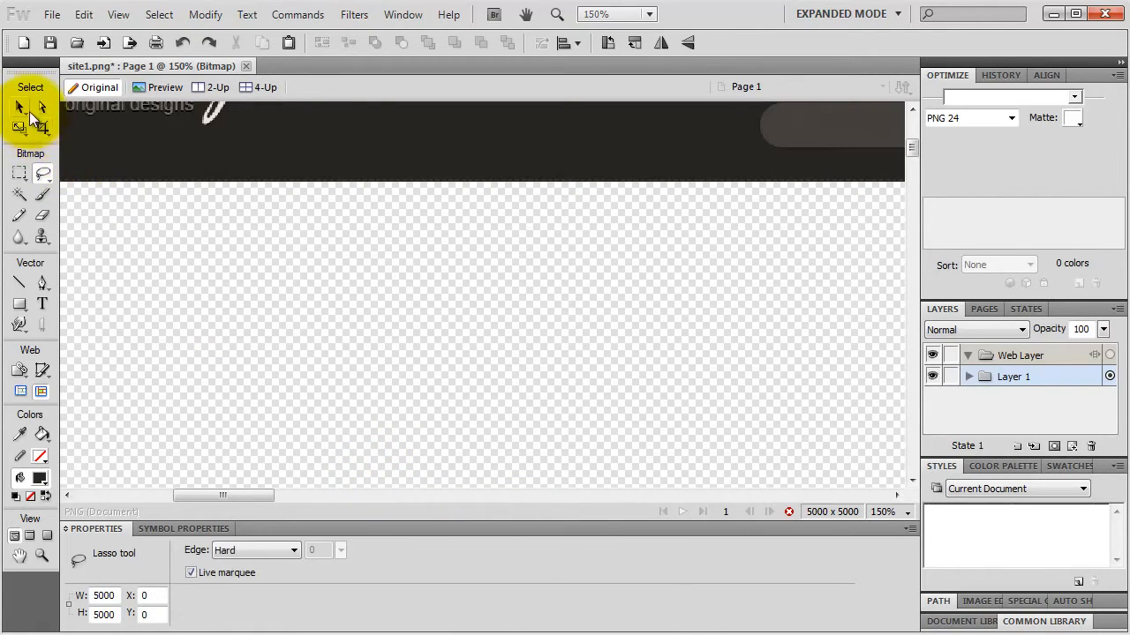
# Duplicate the header bitmap just below the original, placing the copy at about X 452, Y 396
pyautogui.click(22, 111)
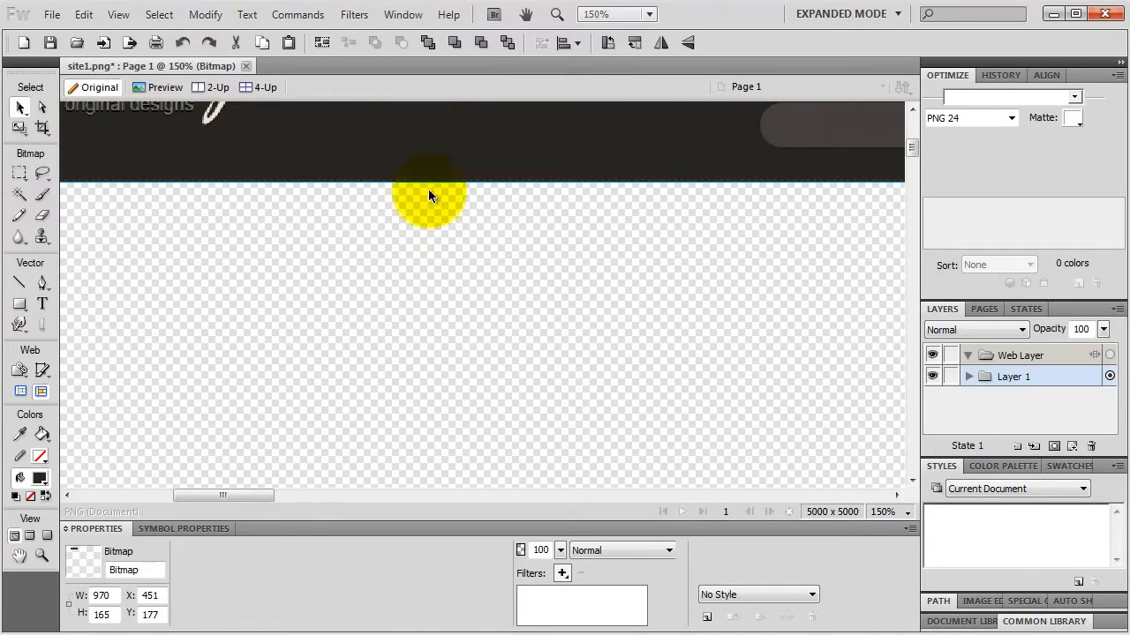
pyautogui.hotkey('ctrl', '-')
pyautogui.hotkey('ctrl', '-')
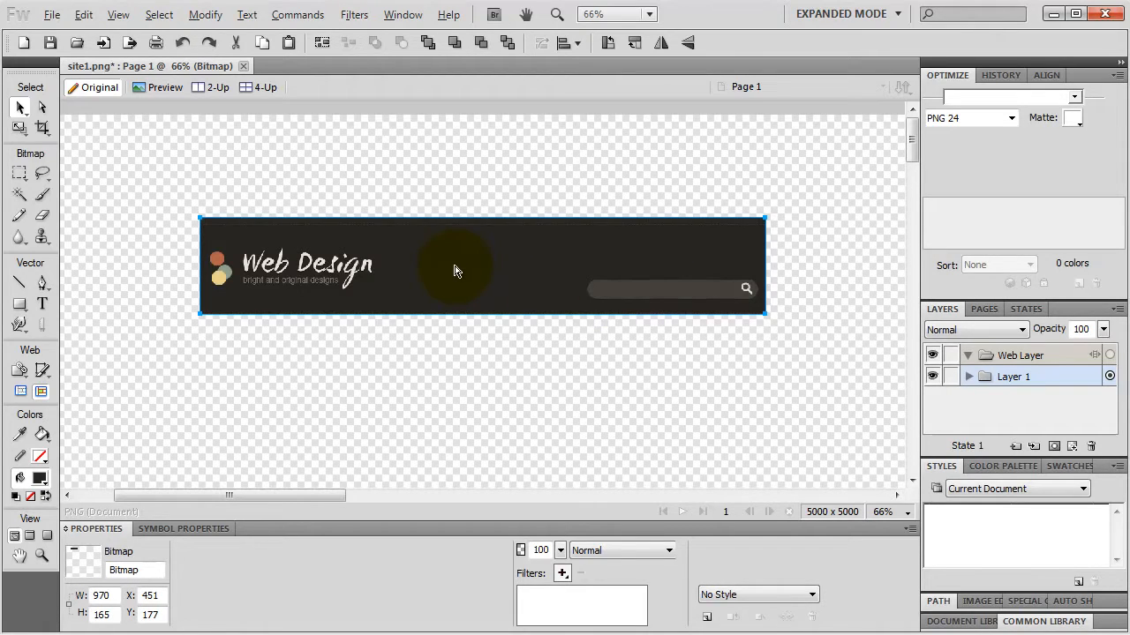
pyautogui.moveTo(454, 271); pyautogui.dragTo(460, 399)
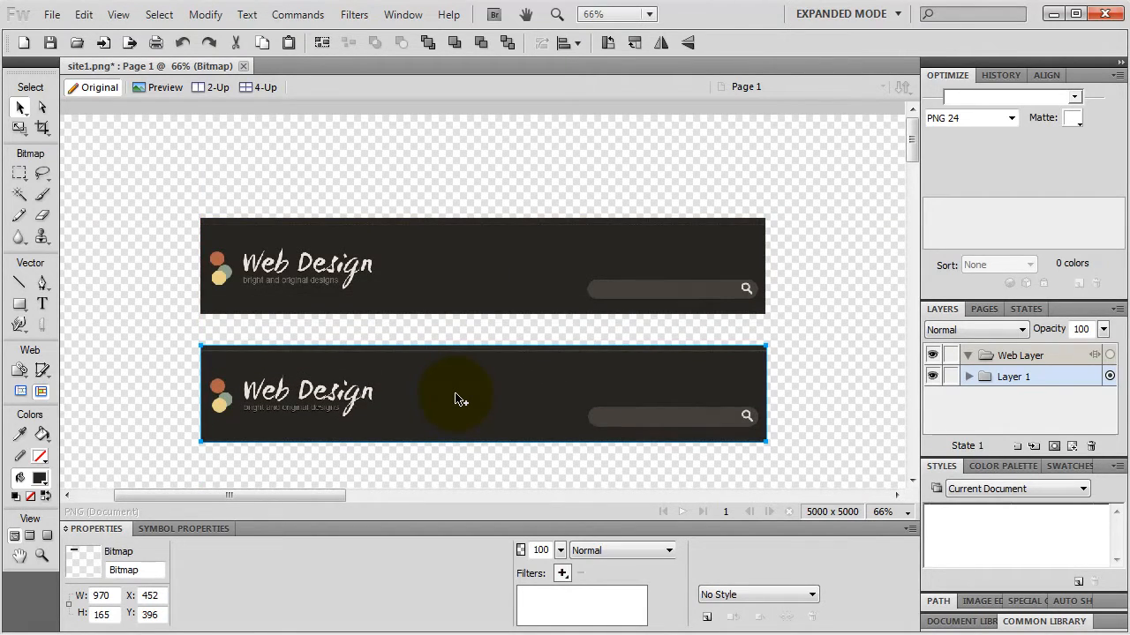
# Sample the plain dark background beside the copied header's logo with the Rubber Stamp tool and paint over the end of the logo text
pyautogui.hotkey('ctrl', '=')
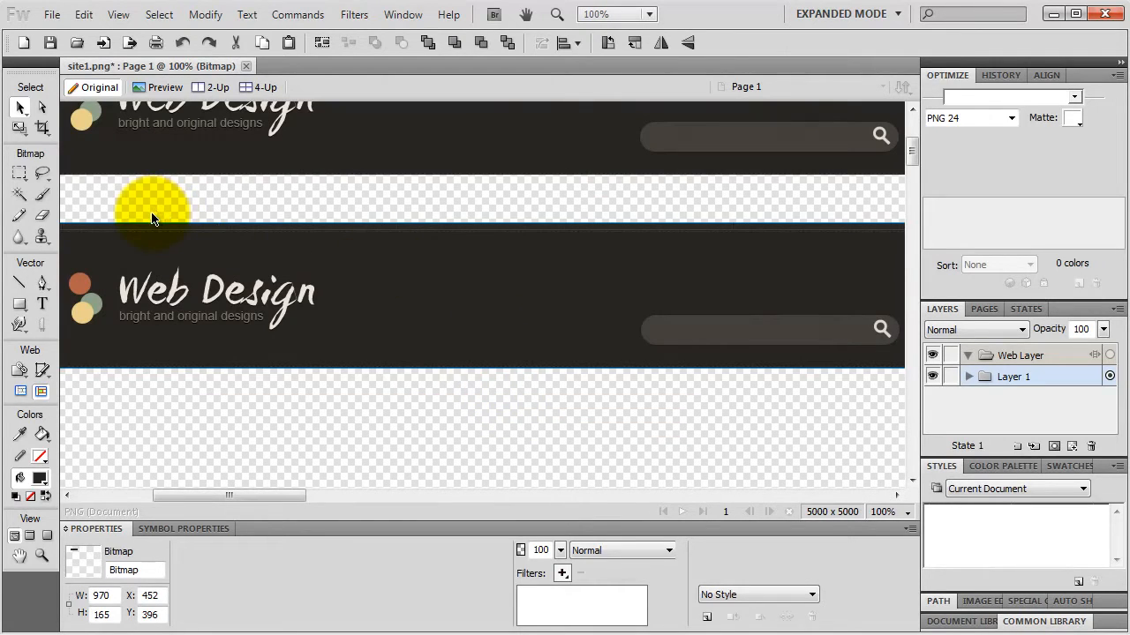
pyautogui.click(41, 237)
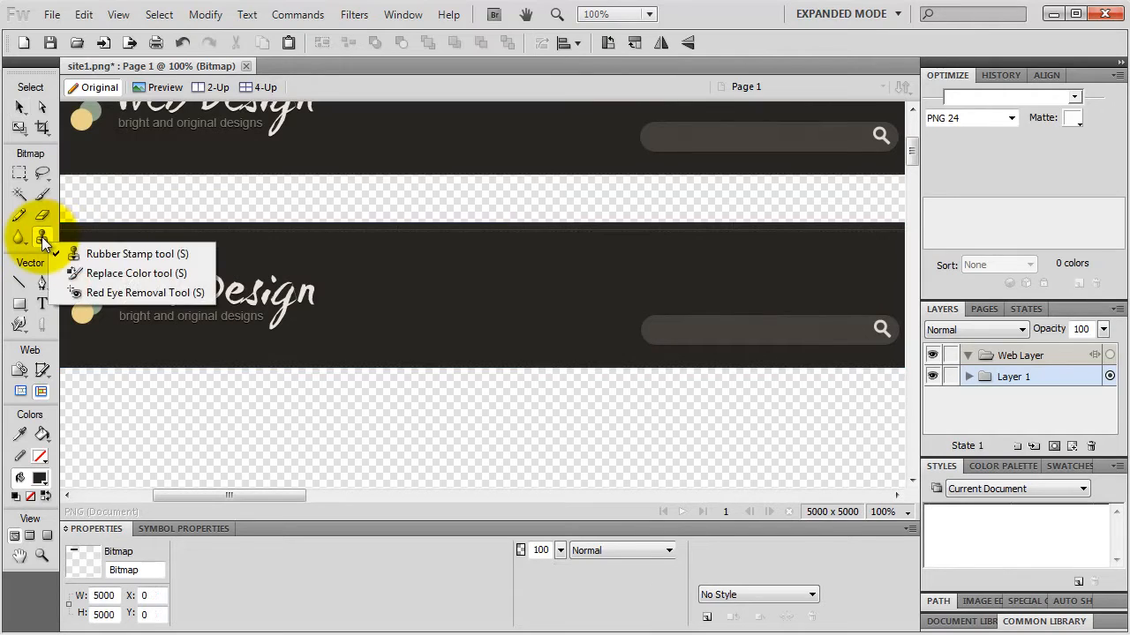
pyautogui.click(104, 253)
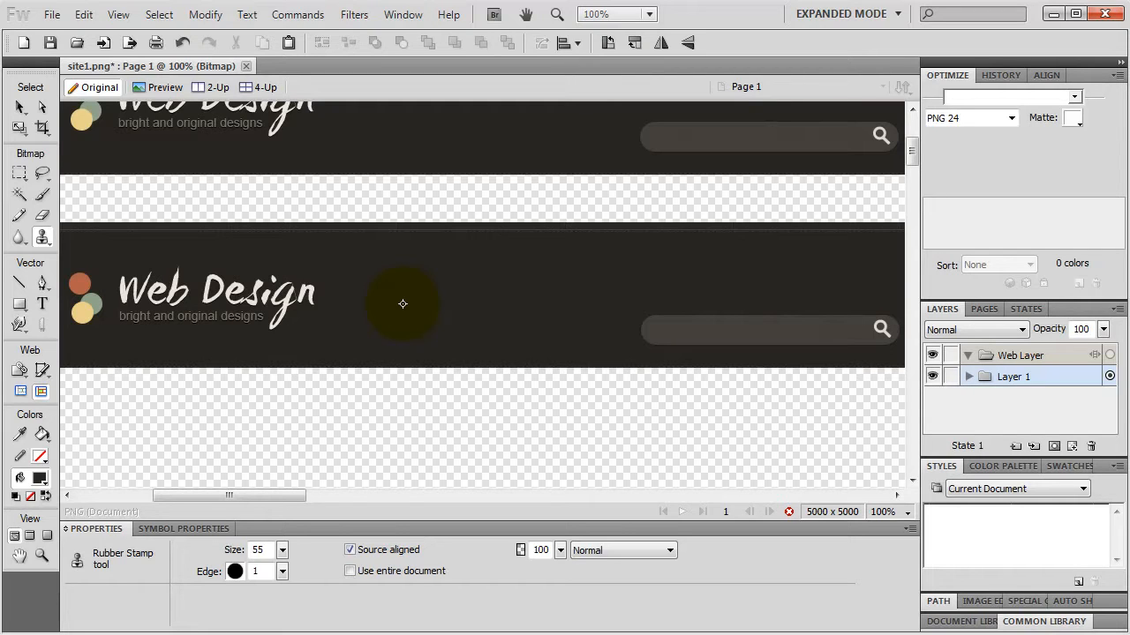
pyautogui.keyDown('alt'); pyautogui.click(402, 304); pyautogui.keyUp('alt')
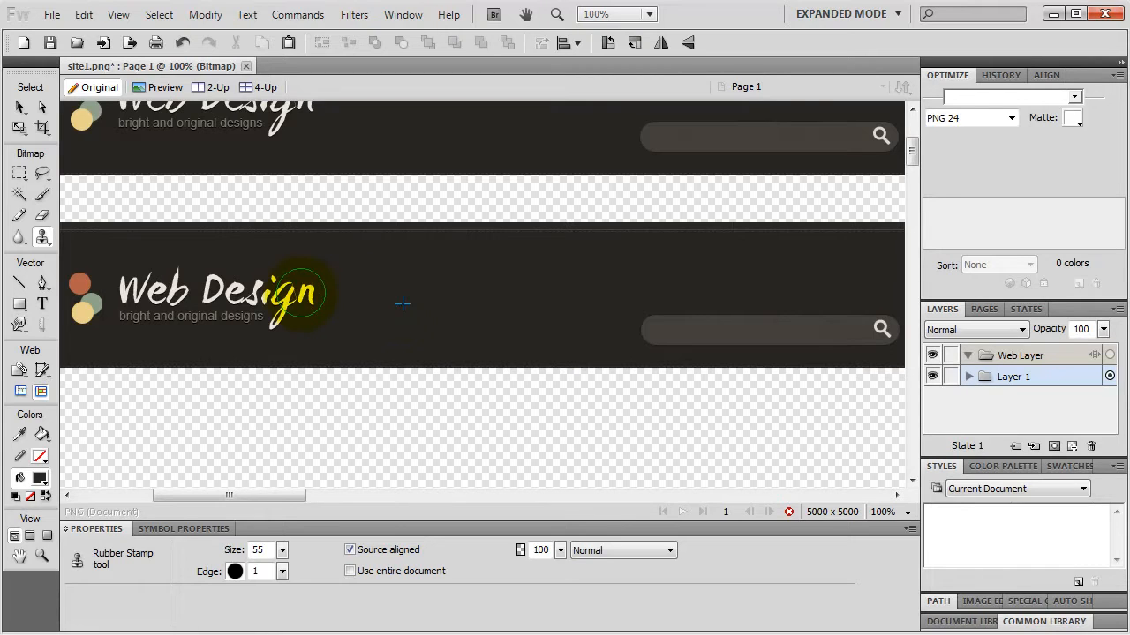
pyautogui.moveTo(300, 293); pyautogui.dragTo(302, 294)
pyautogui.moveTo(301, 292)
pyautogui.mouseDown()
pyautogui.moveTo(285, 285)
pyautogui.moveTo(272, 310)
pyautogui.moveTo(417, 236)
pyautogui.mouseUp()
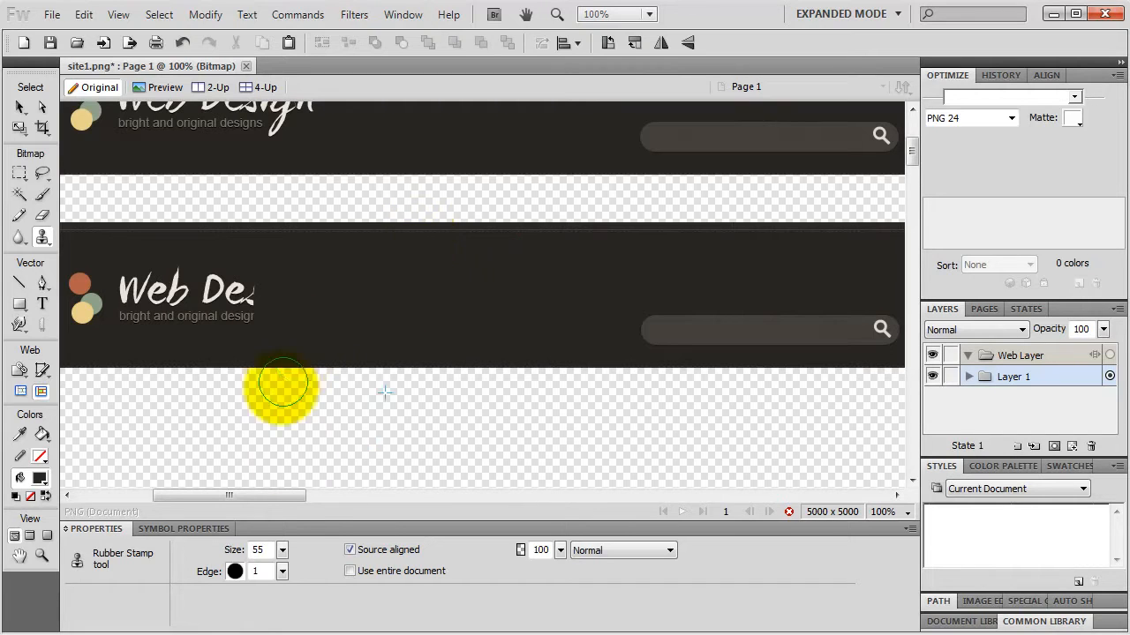
# Set the Rubber Stamp size to 50 and paint out the remaining logo, tagline and search box on the copied header
pyautogui.moveTo(282, 549); pyautogui.dragTo(282, 577)
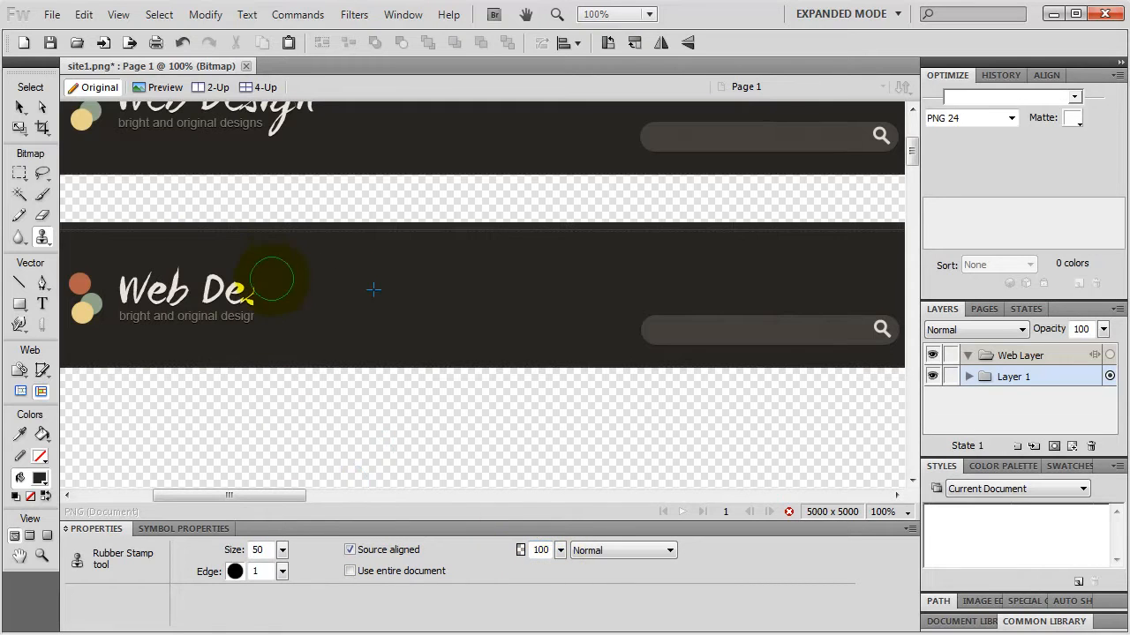
pyautogui.moveTo(252, 311)
pyautogui.mouseDown()
pyautogui.moveTo(215, 273)
pyautogui.moveTo(215, 311)
pyautogui.moveTo(185, 269)
pyautogui.moveTo(186, 311)
pyautogui.moveTo(159, 276)
pyautogui.moveTo(157, 317)
pyautogui.moveTo(132, 271)
pyautogui.moveTo(129, 300)
pyautogui.moveTo(81, 270)
pyautogui.moveTo(91, 315)
pyautogui.moveTo(323, 288)
pyautogui.mouseUp()
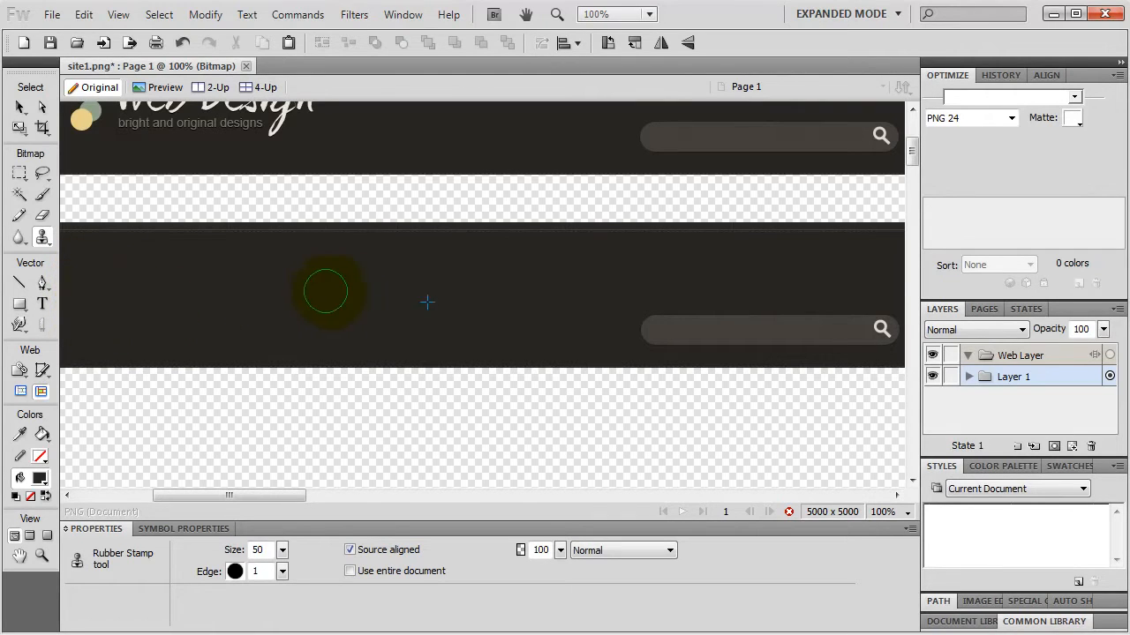
pyautogui.moveTo(619, 325)
pyautogui.mouseDown()
pyautogui.moveTo(870, 323)
pyautogui.moveTo(821, 320)
pyautogui.mouseUp()
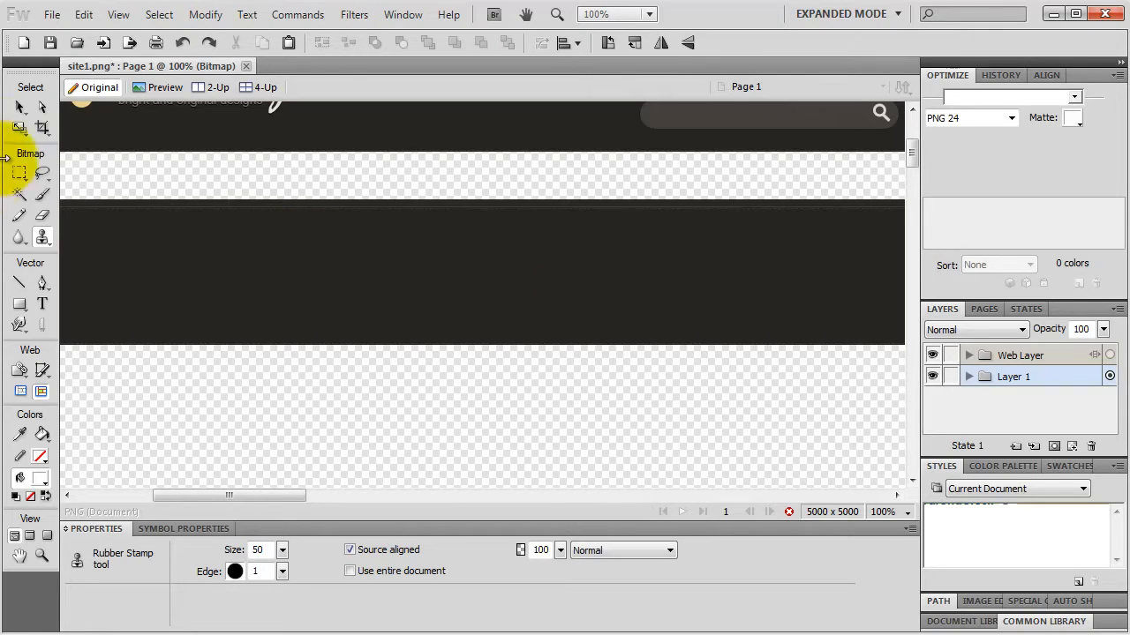
# Constrain the cleaned header bitmap's proportions and set its width to 950
pyautogui.click(19, 107)
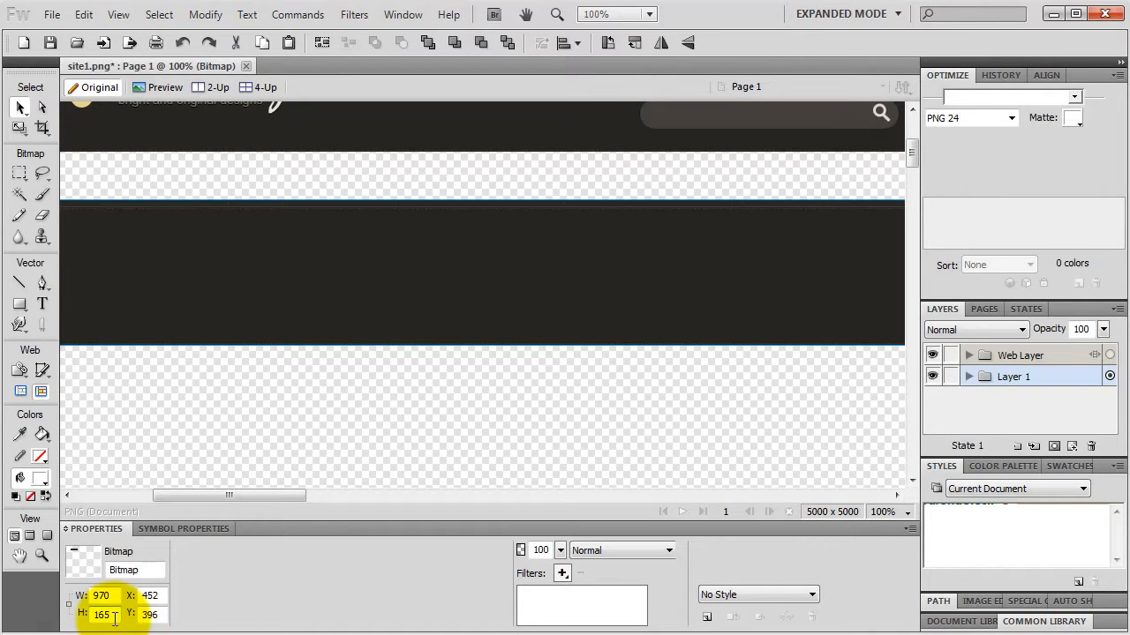
pyautogui.click(72, 606)
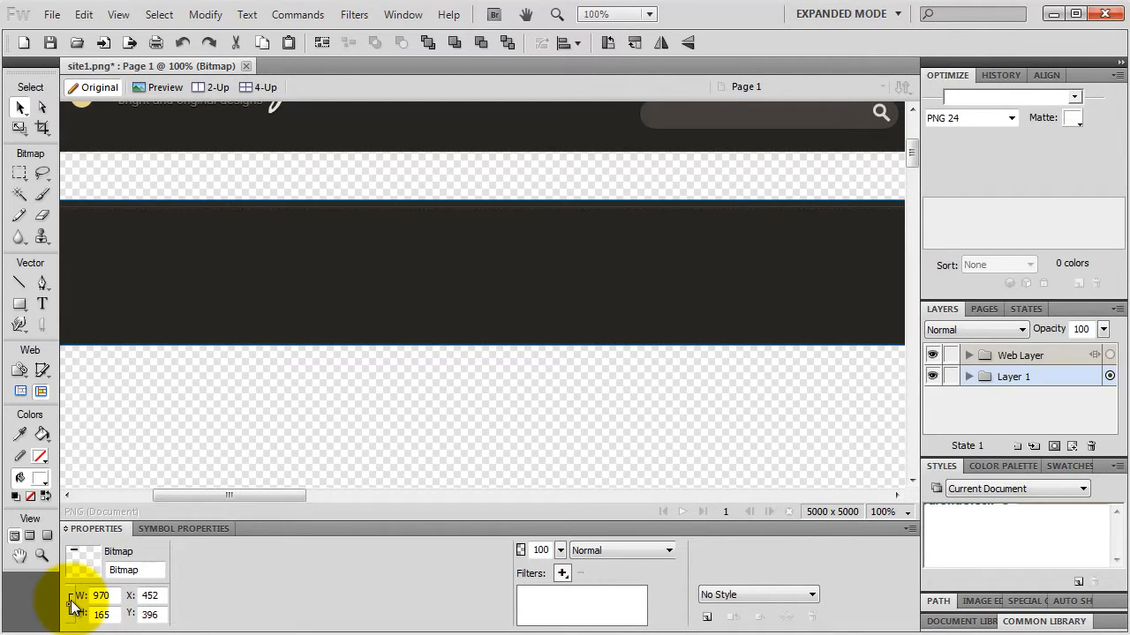
pyautogui.doubleClick(98, 595)
pyautogui.write('950')
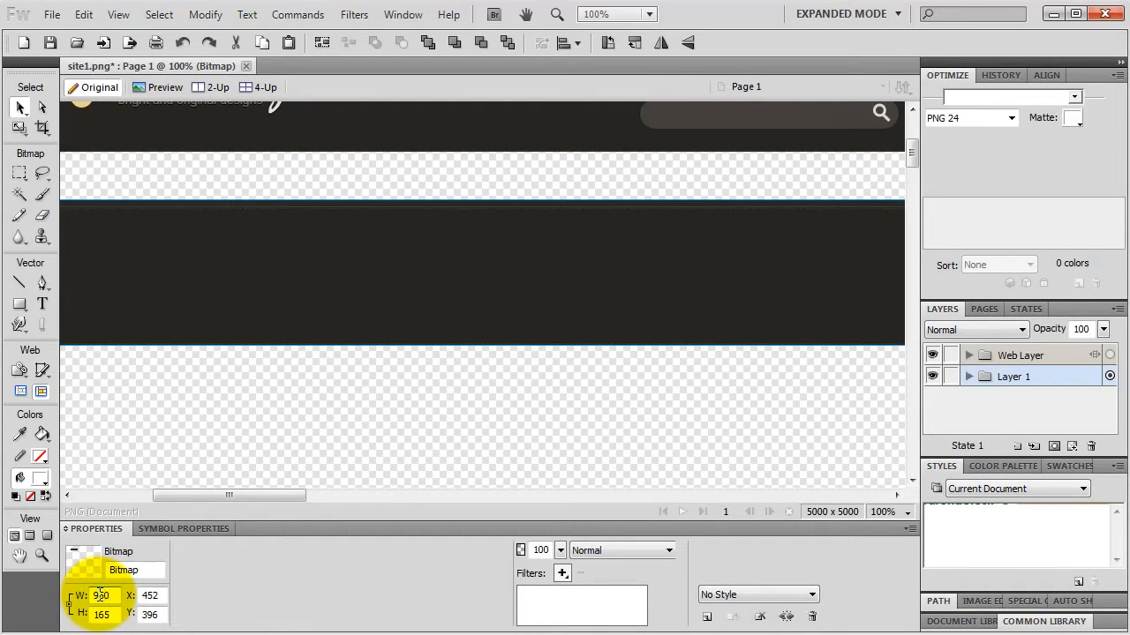
pyautogui.press('Return')
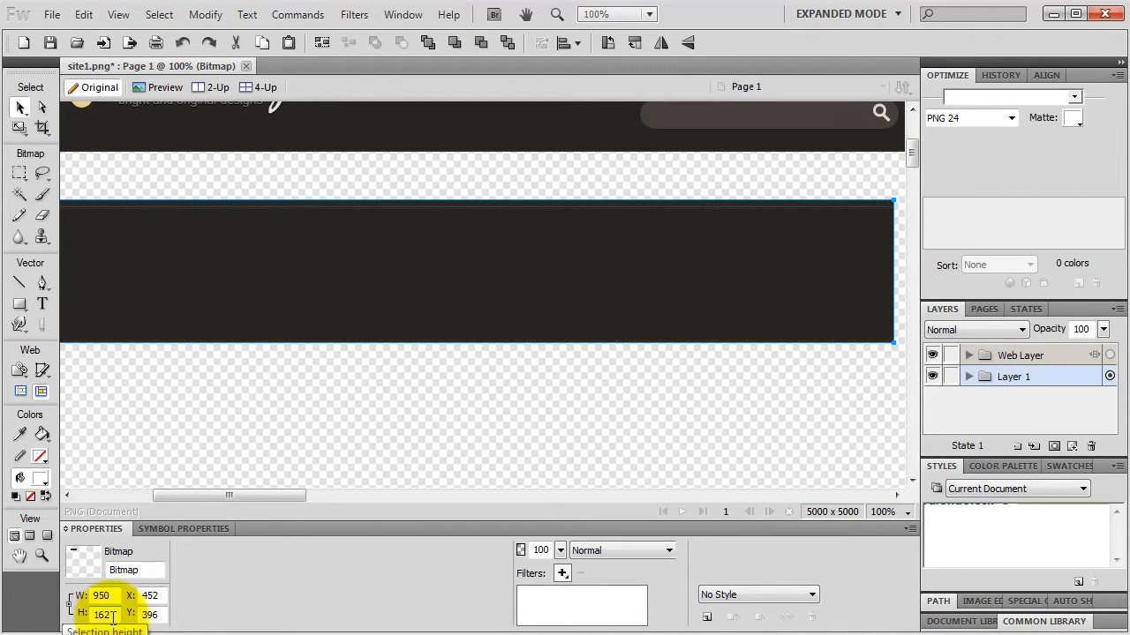
# Unlink the bitmap's proportions and set its height to 150
pyautogui.click(113, 617)
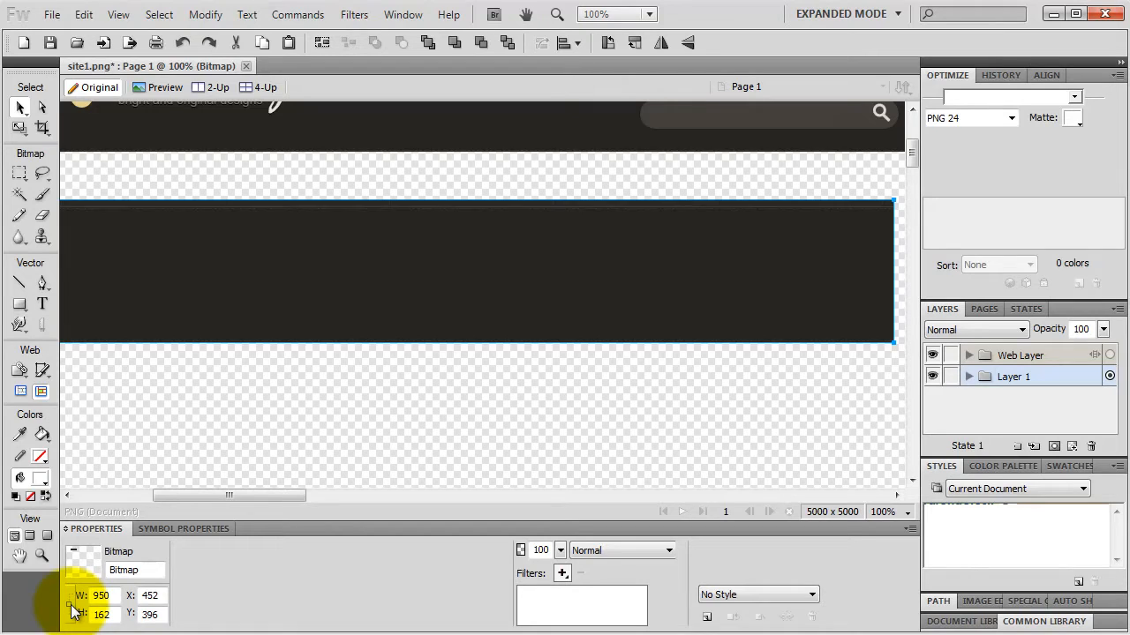
pyautogui.doubleClick(111, 613)
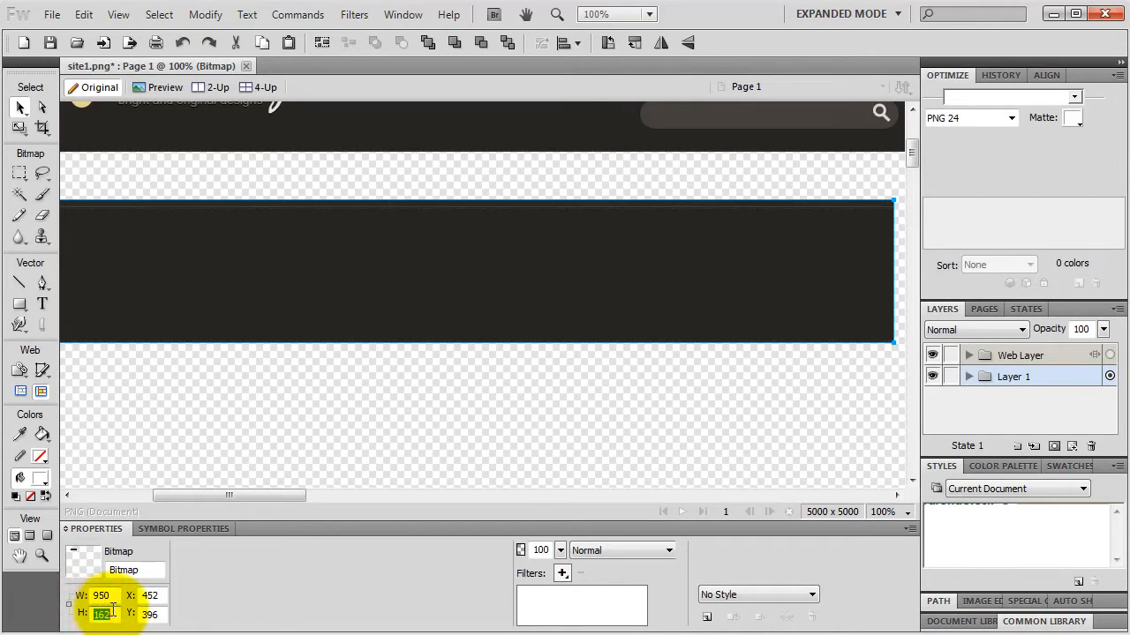
pyautogui.write('150')
pyautogui.press('Return')
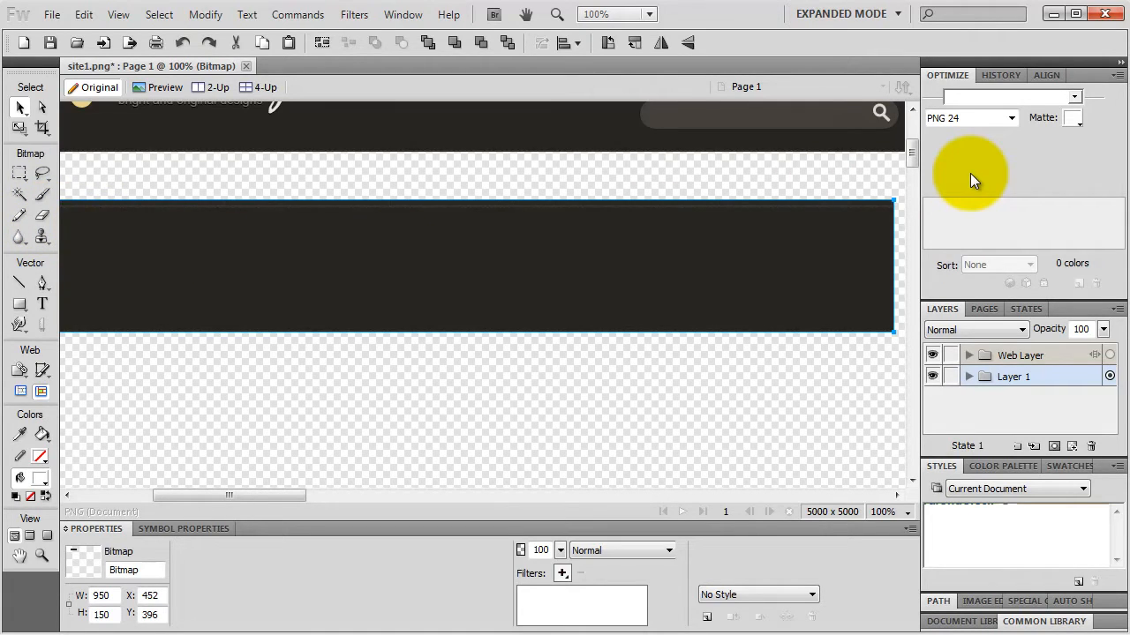
# Look through the list of available panels, then undock the Optimize panel and return it to its group
pyautogui.click(402, 14)
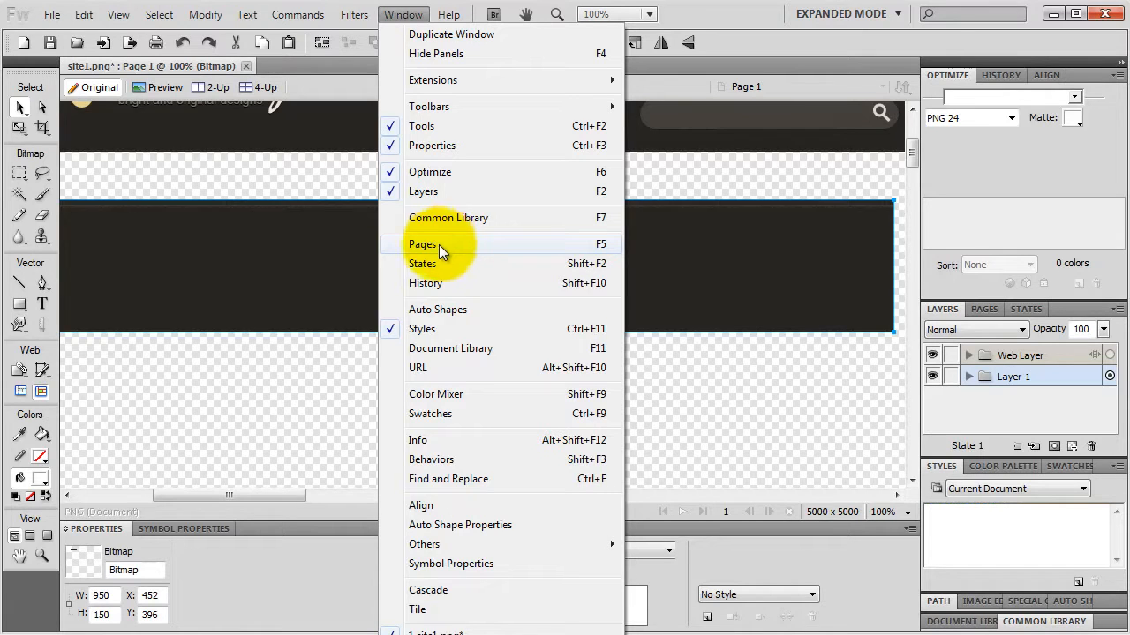
pyautogui.click(347, 355)
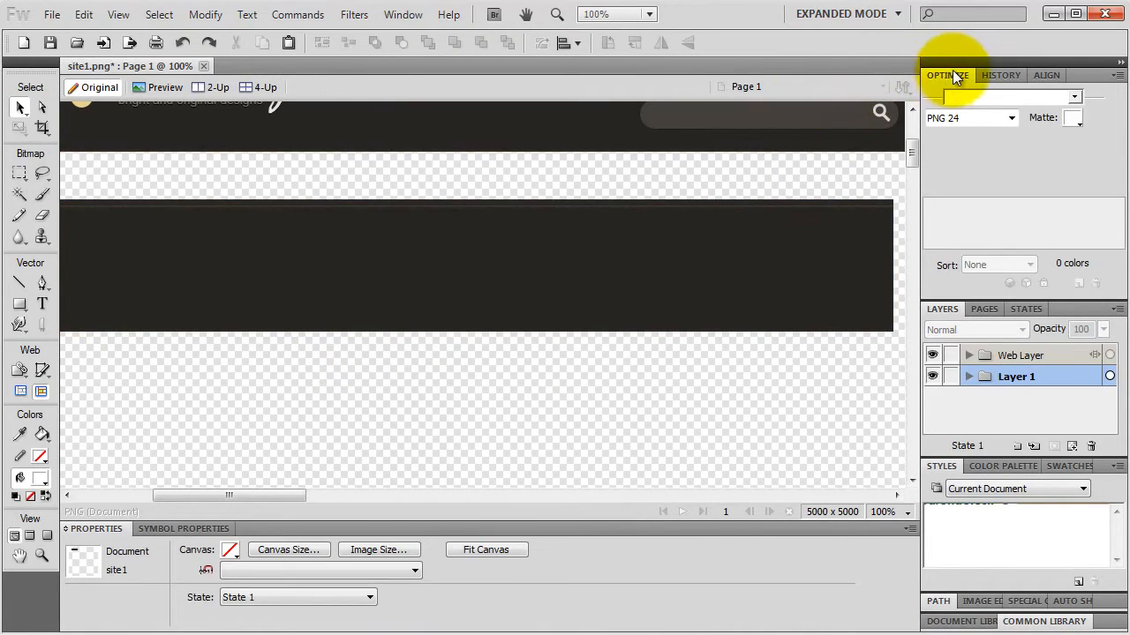
pyautogui.moveTo(961, 79); pyautogui.dragTo(577, 228)
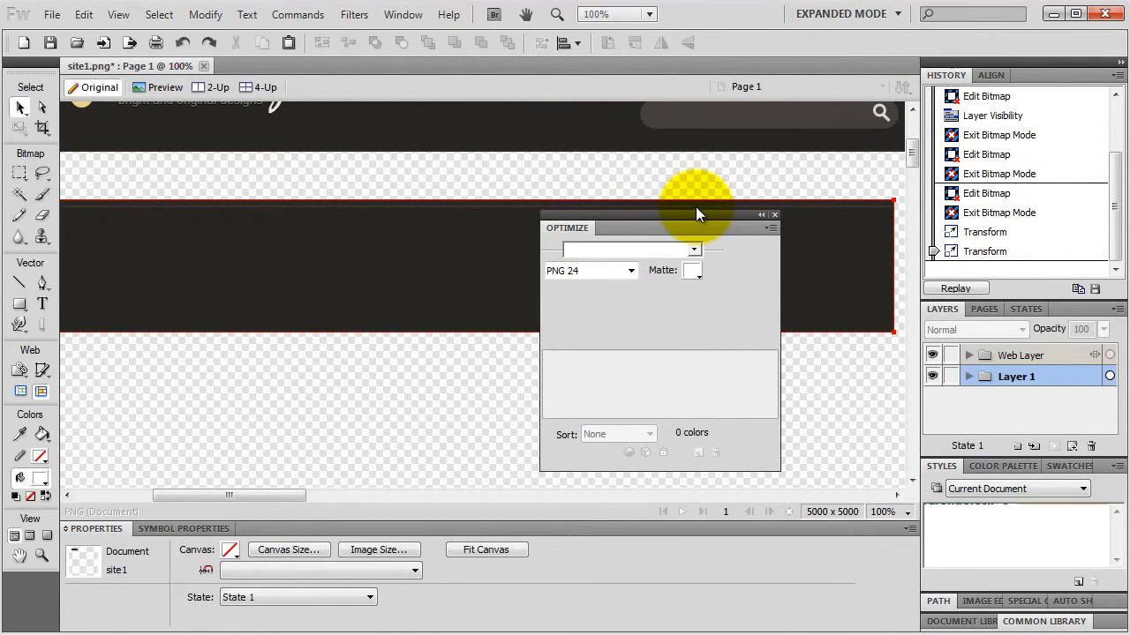
pyautogui.moveTo(696, 208); pyautogui.dragTo(934, 74)
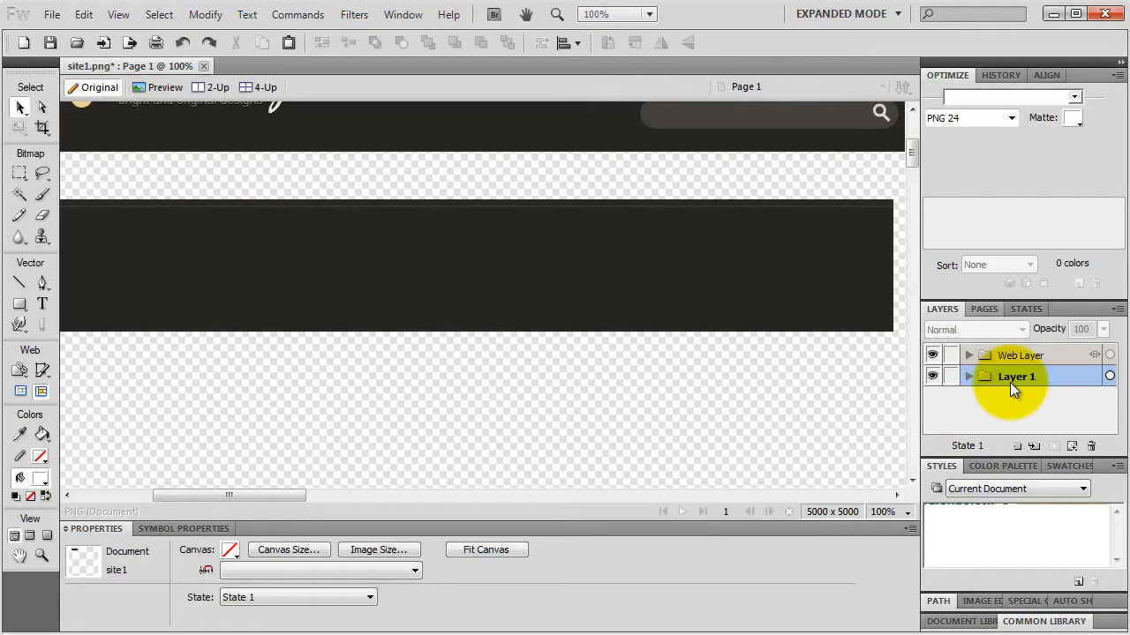
# Expand Layer 1 and rename it to header
pyautogui.click(968, 377)
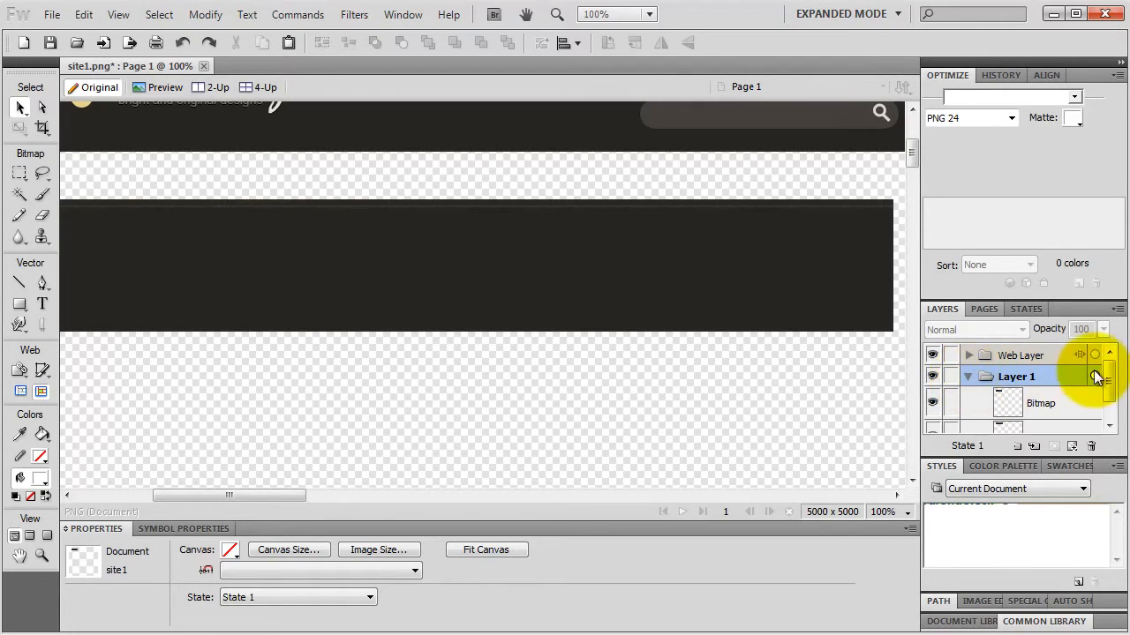
pyautogui.doubleClick(1018, 376)
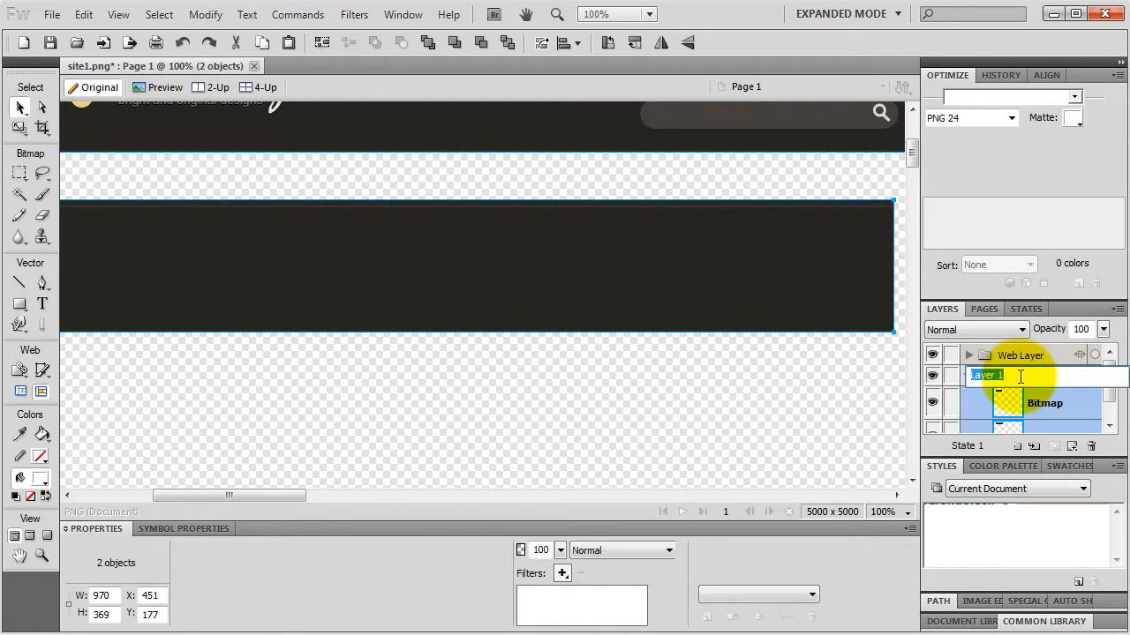
pyautogui.write('header')
pyautogui.press('Return')
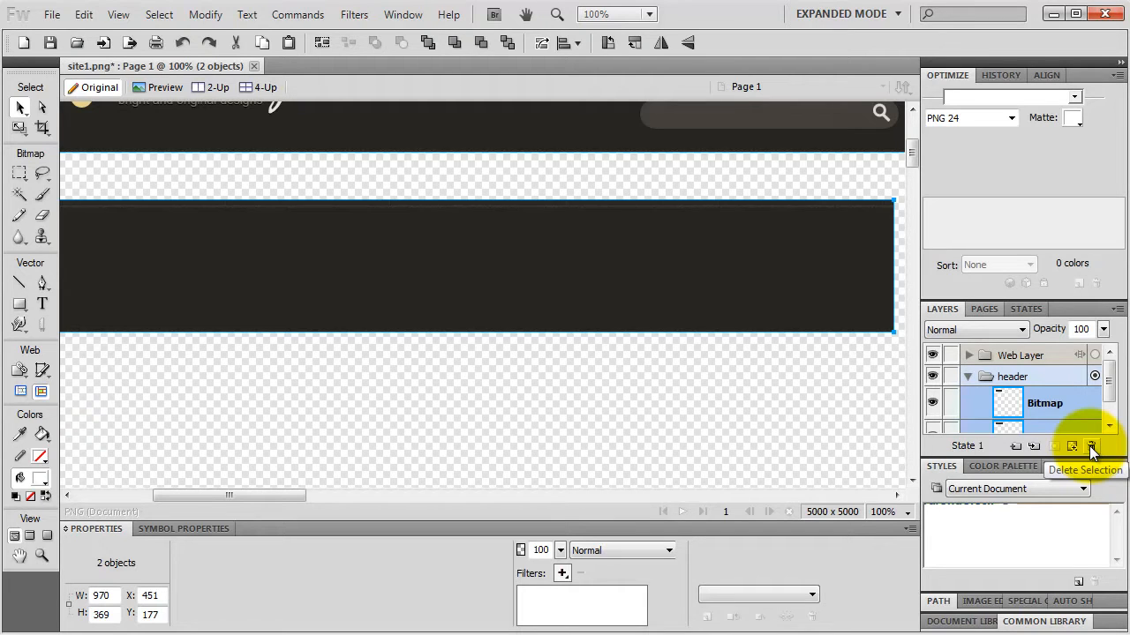
# Toggle the cleaned bitmap's visibility off and on, and lock both bitmaps in the header layer
pyautogui.click(935, 406)
pyautogui.click(935, 406)
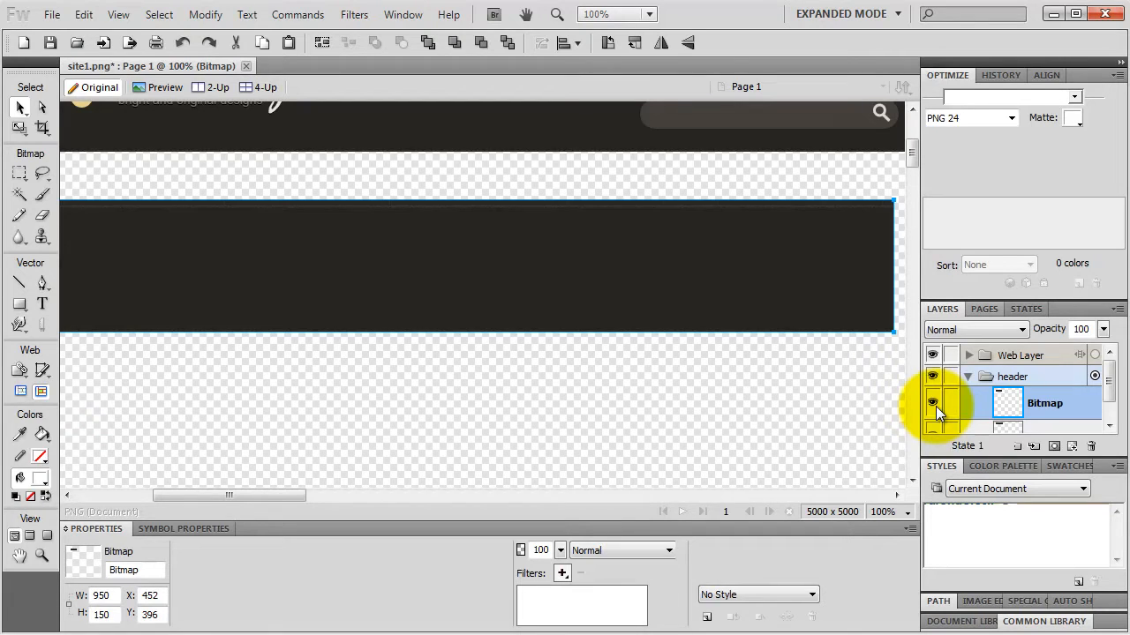
pyautogui.click(951, 404)
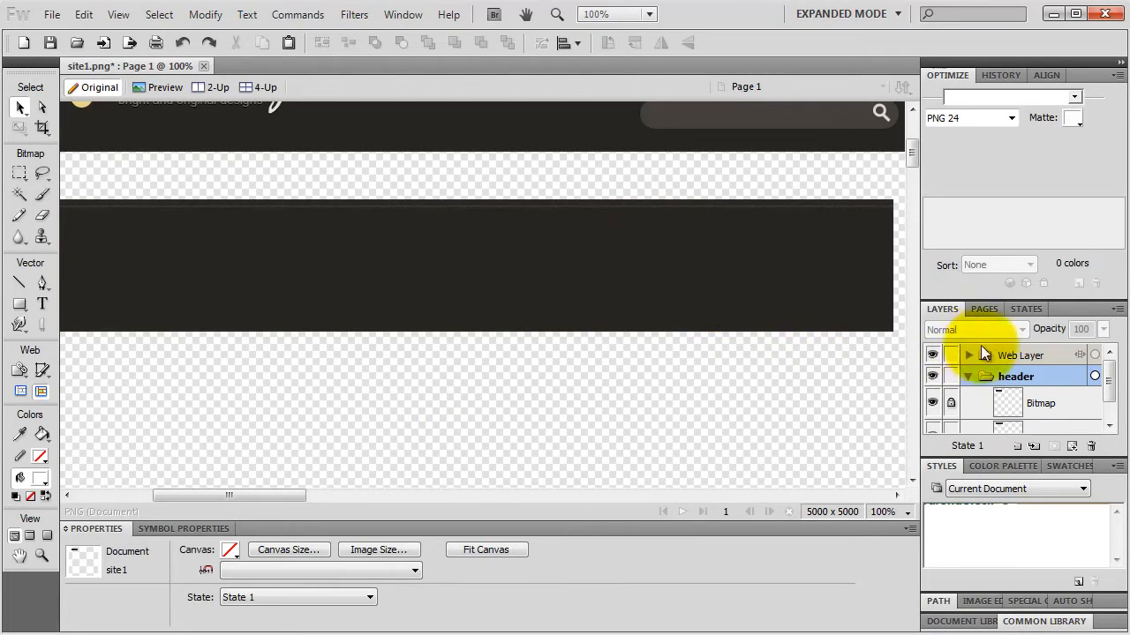
pyautogui.scroll(-1, 1012, 375)
pyautogui.click(951, 416)
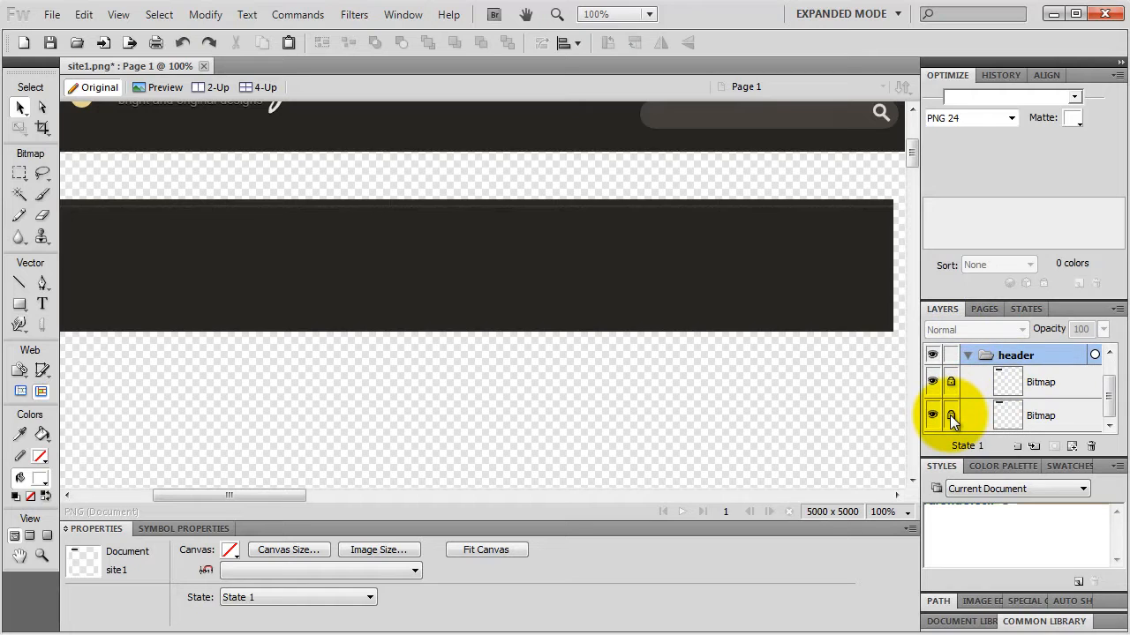
# Add a text block about 872 px wide across the upper part of the blank header reading "Professional Web Design Made Easy"
pyautogui.click(43, 305)
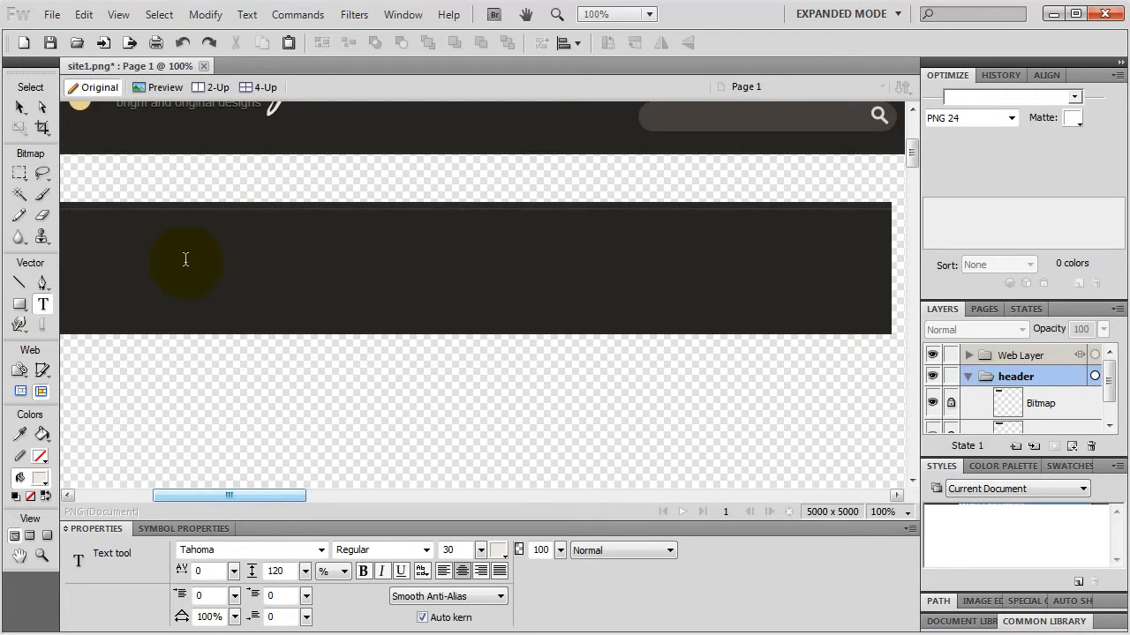
pyautogui.moveTo(92, 313); pyautogui.dragTo(858, 226)
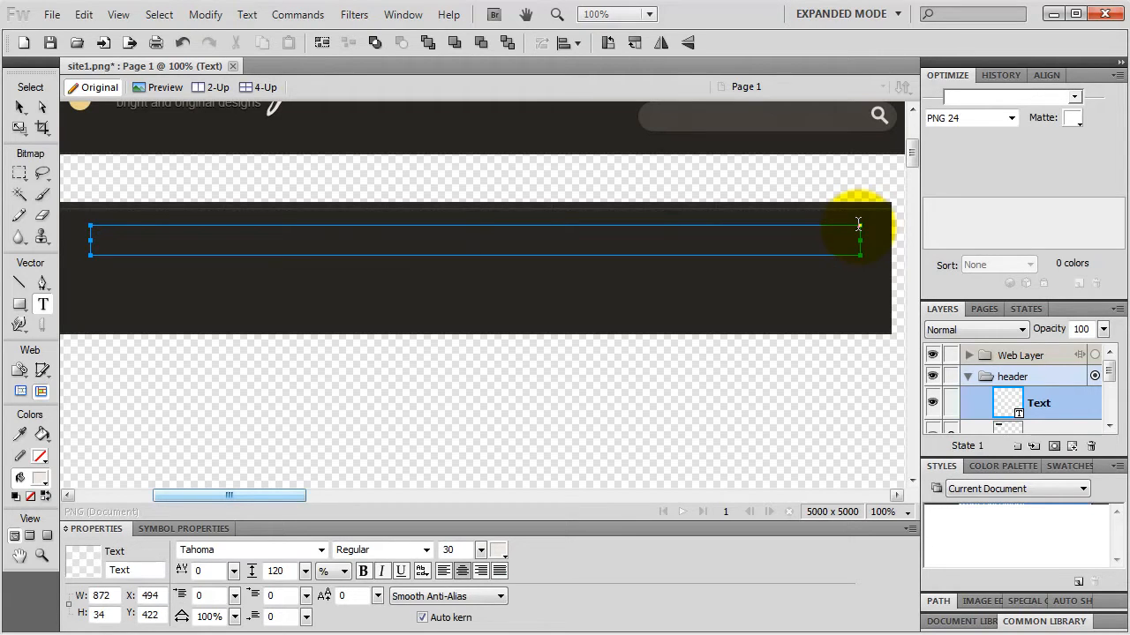
pyautogui.write('Professi')
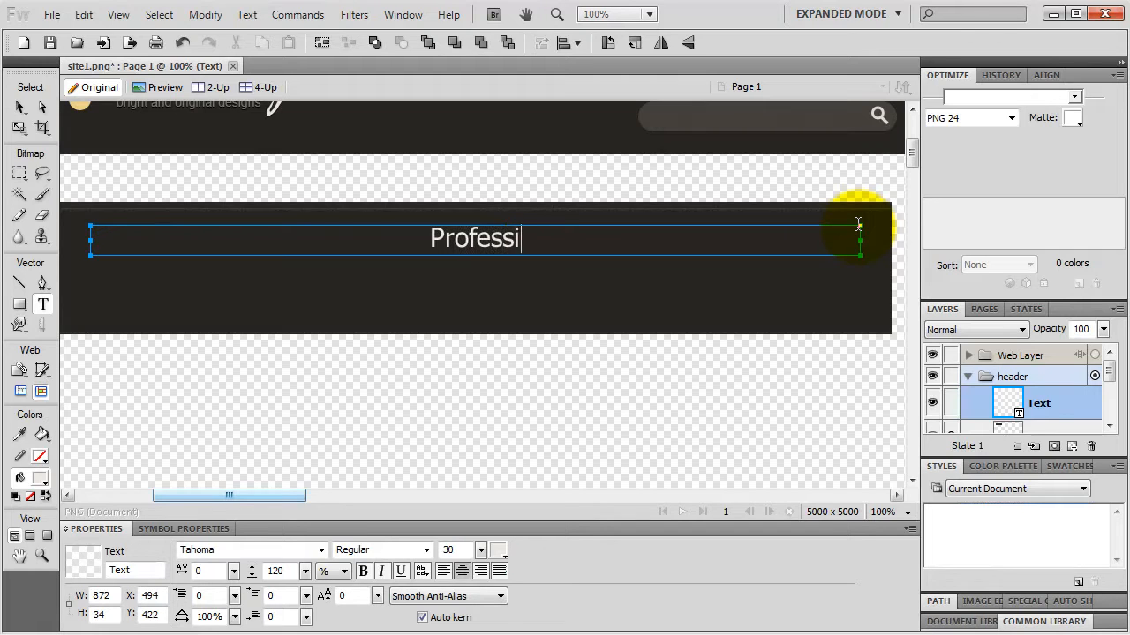
pyautogui.write('onal ')
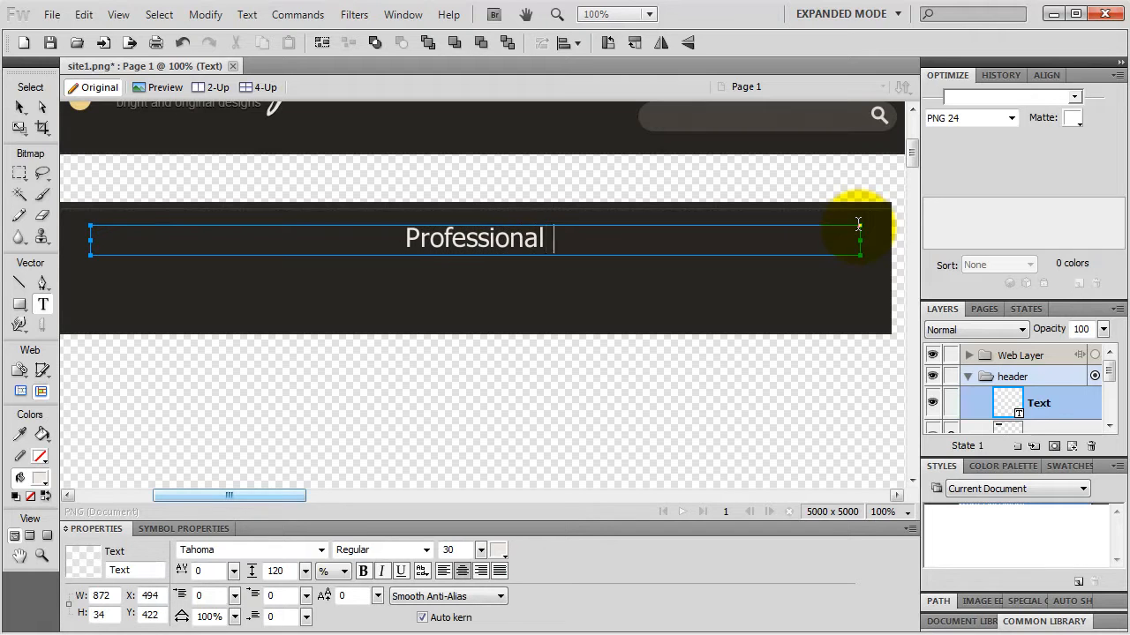
pyautogui.write('Web De')
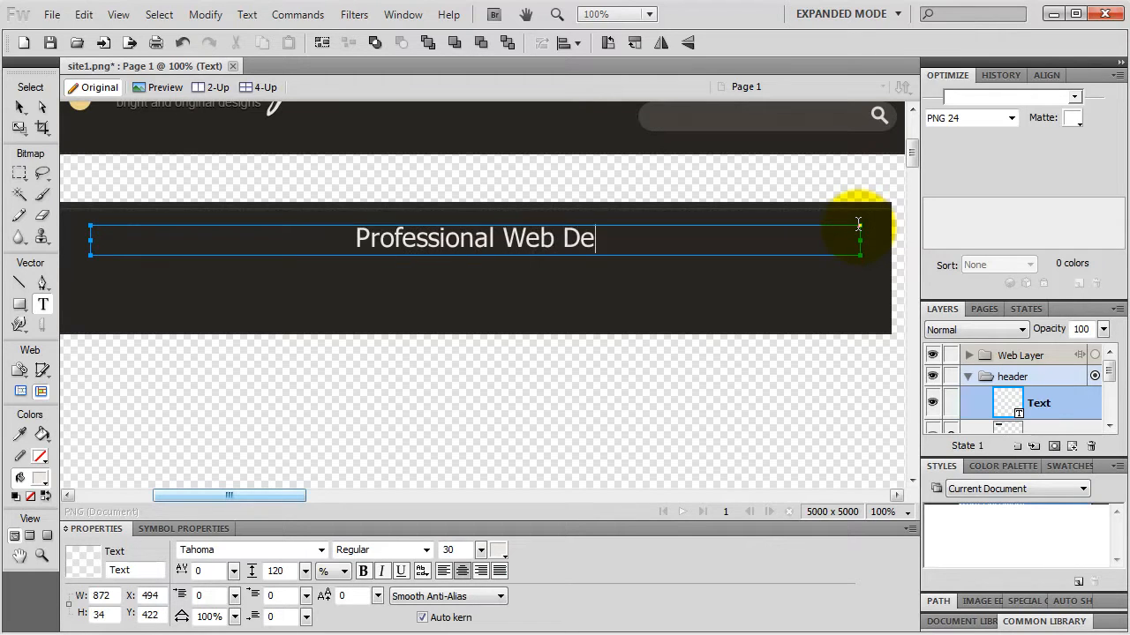
pyautogui.write('sign M')
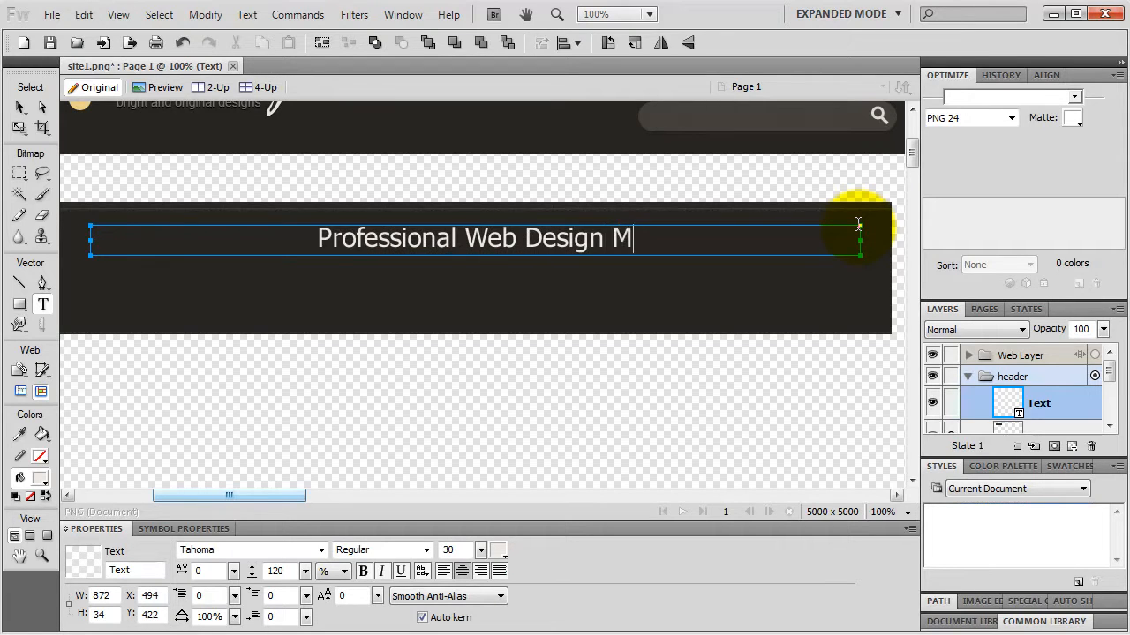
pyautogui.write('ade Easy')
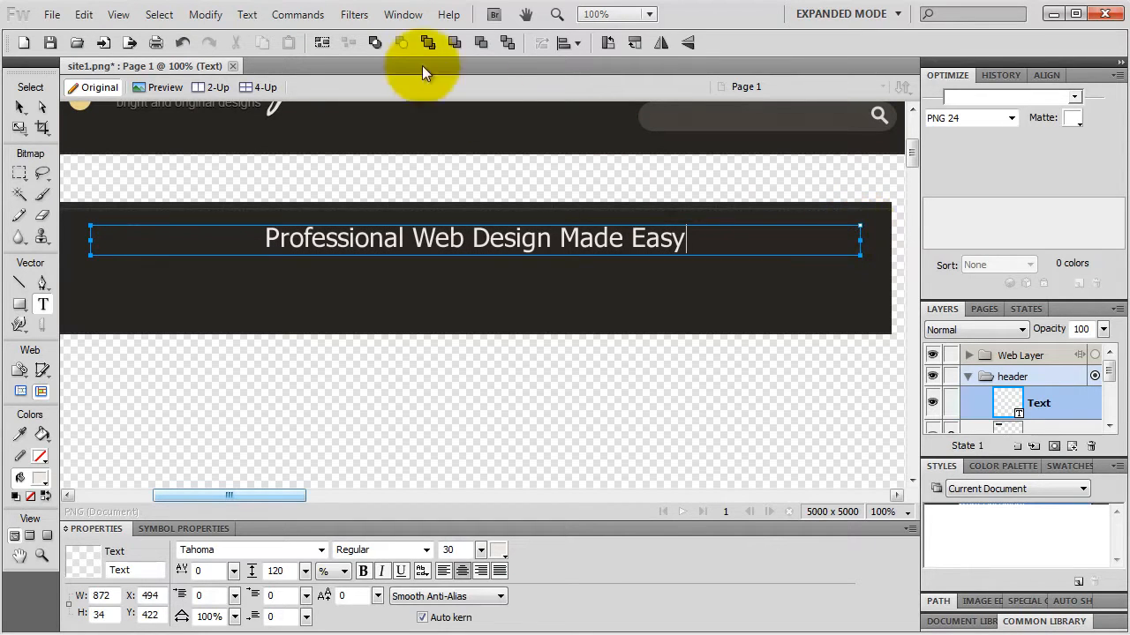
# Set the heading text "Professional Web Design Made Easy" to the Impact font at size 35
pyautogui.click(19, 107)
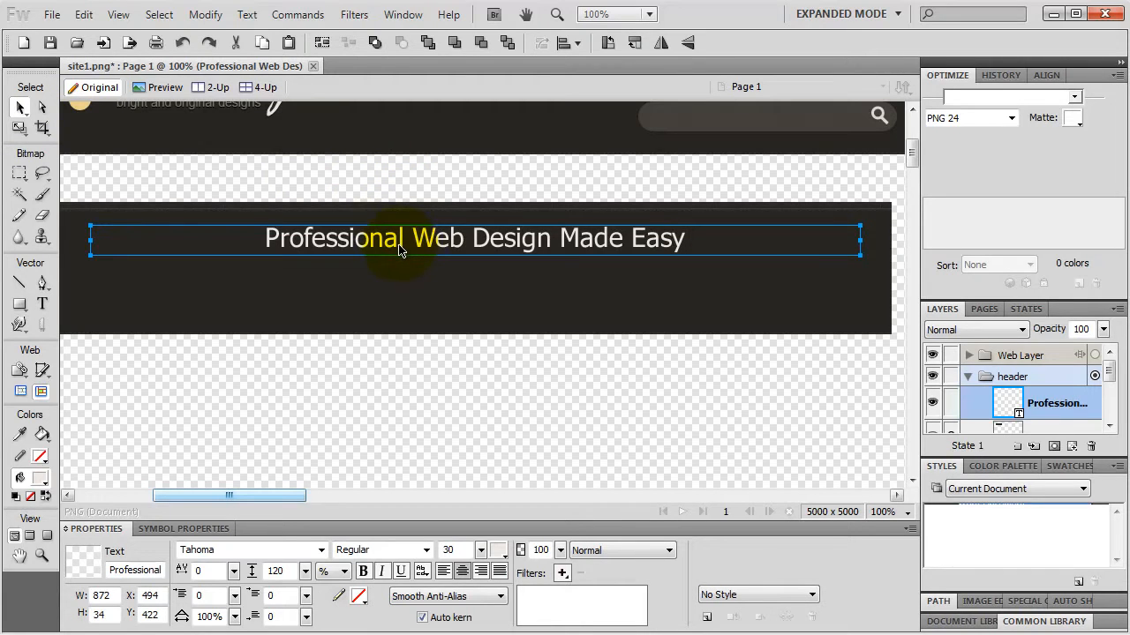
pyautogui.hotkey('ctrl', '-')
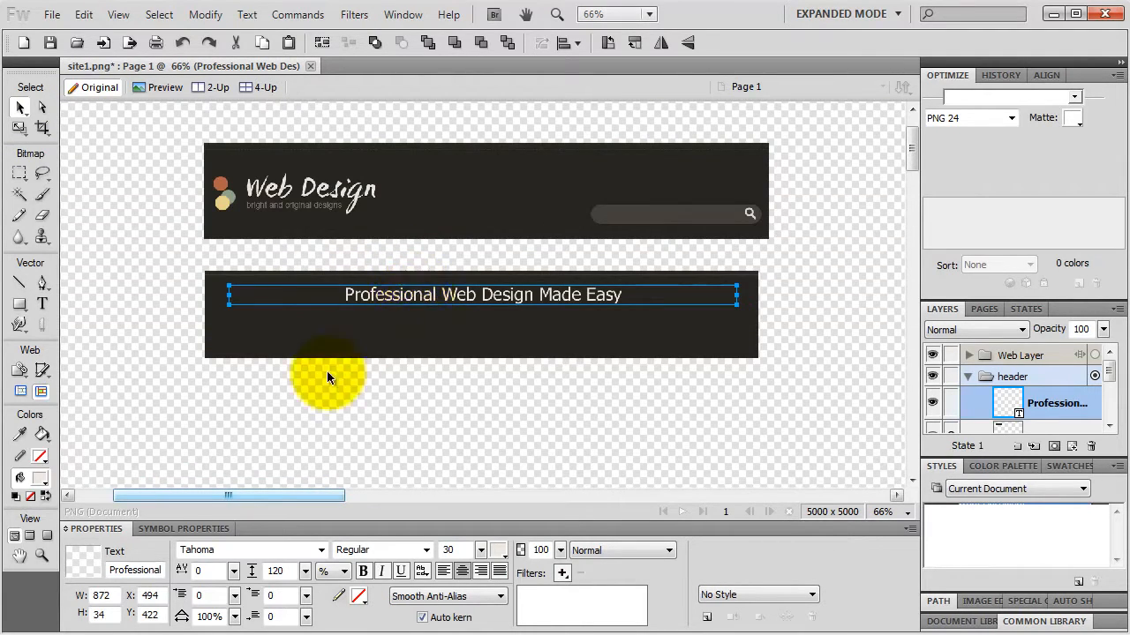
pyautogui.click(226, 549)
pyautogui.write('Impact')
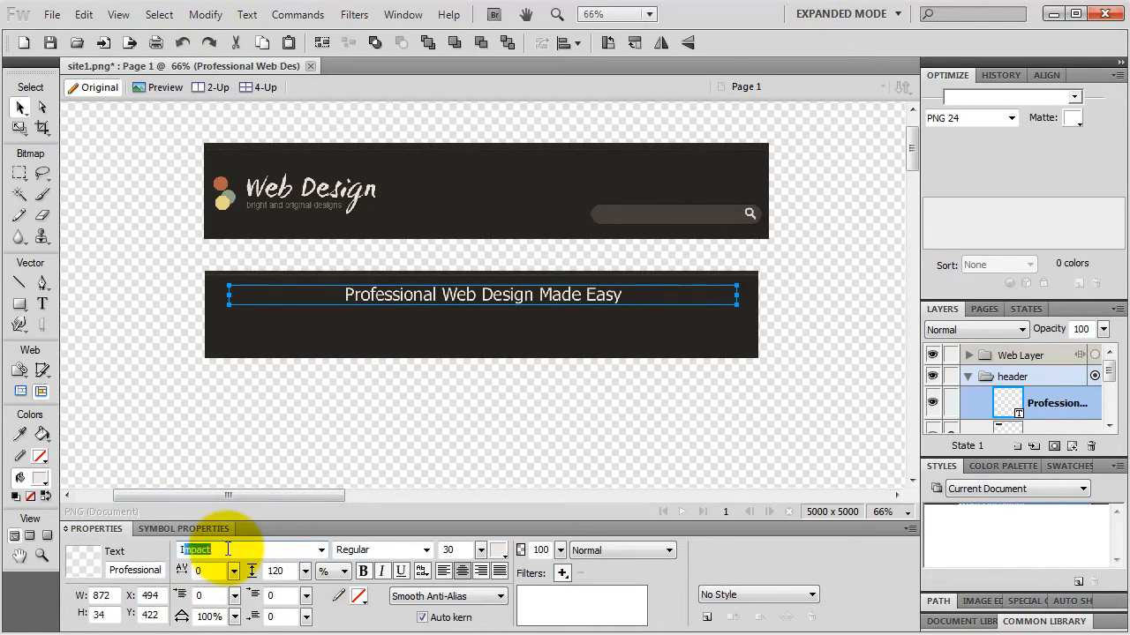
pyautogui.press('Return')
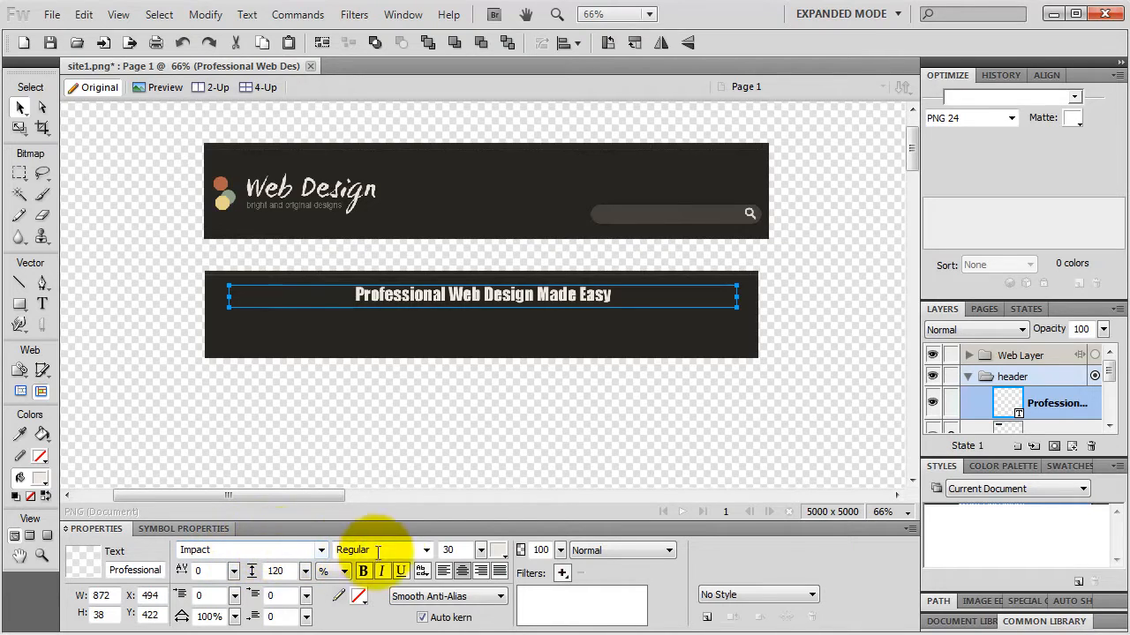
pyautogui.click(482, 551)
pyautogui.moveTo(485, 559); pyautogui.dragTo(479, 549)
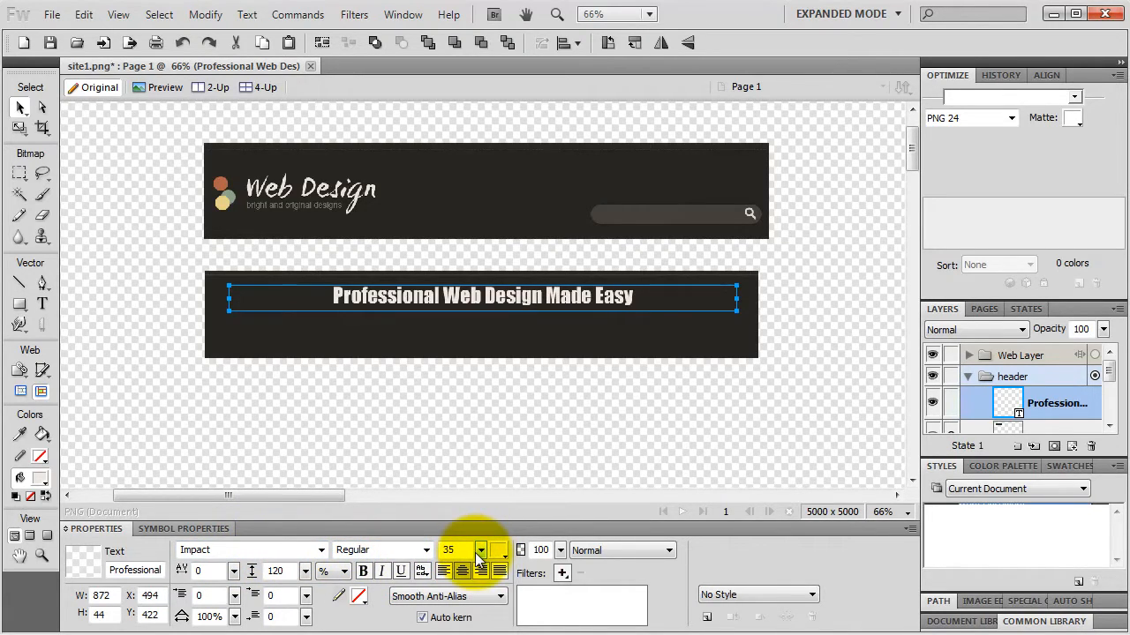
# Recolour the heading text with a colour sampled from the "Web Design" logo lettering in the original header
pyautogui.click(500, 549)
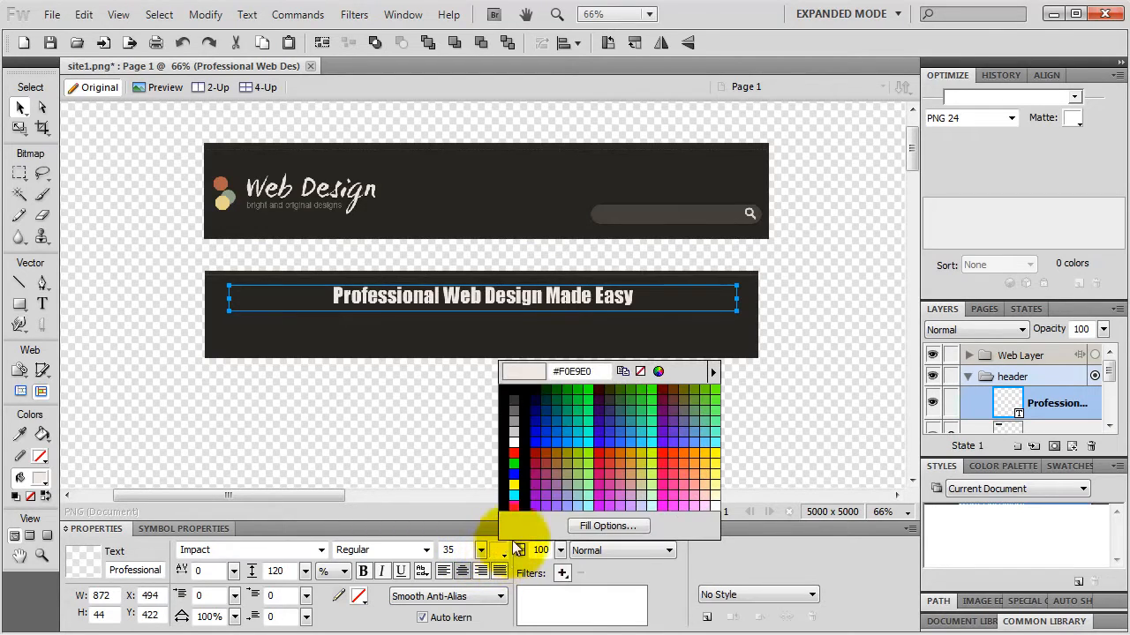
pyautogui.click(658, 372)
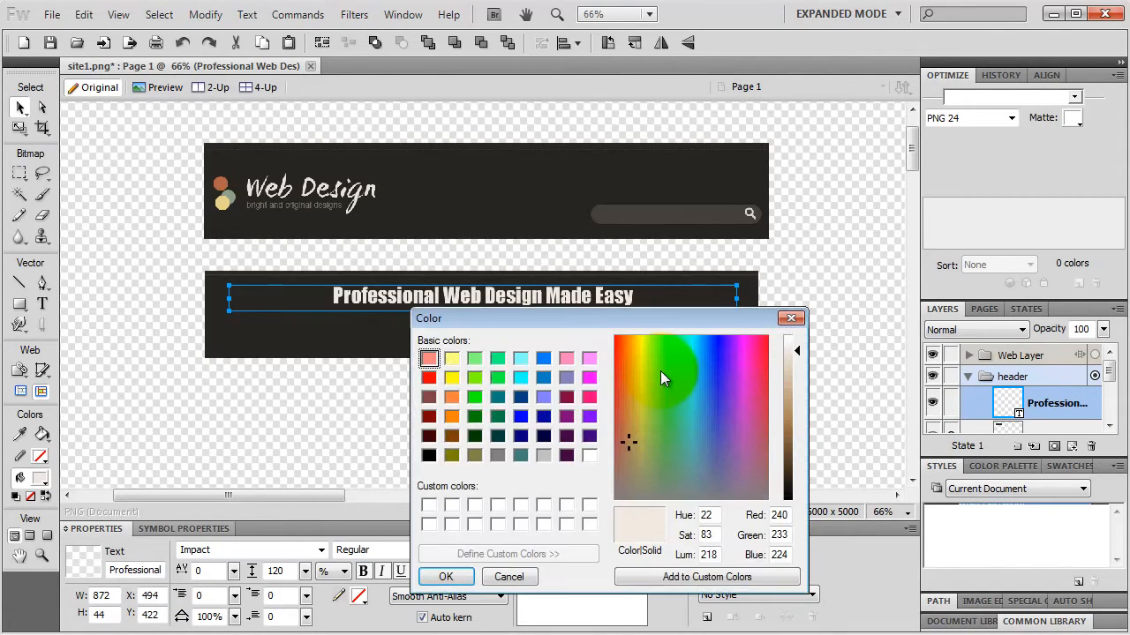
pyautogui.click(508, 577)
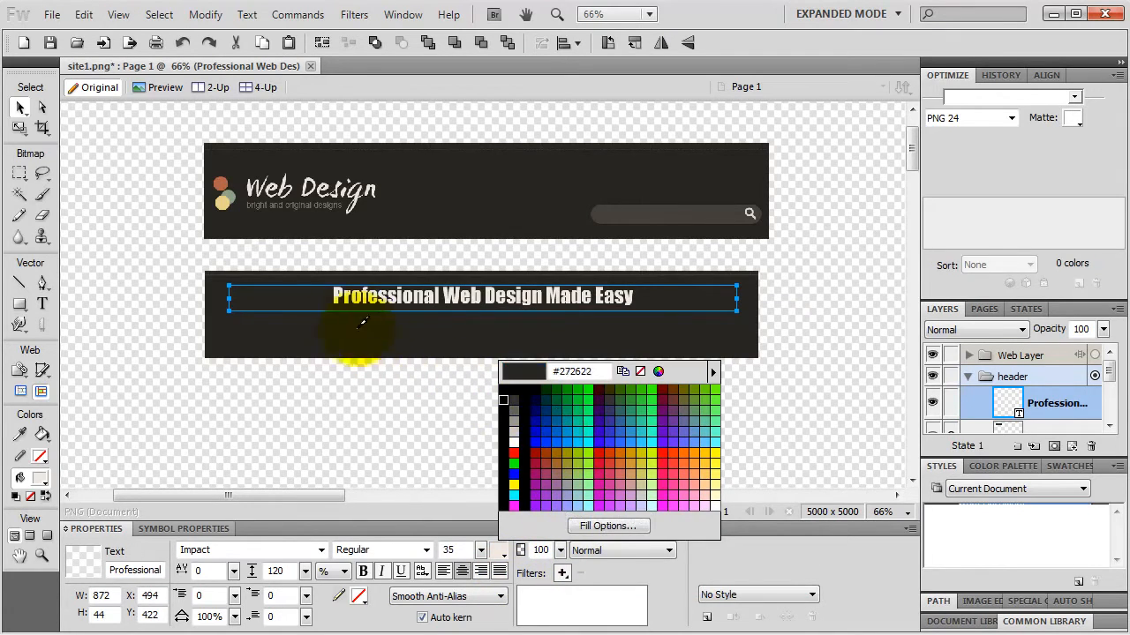
pyautogui.click(283, 181)
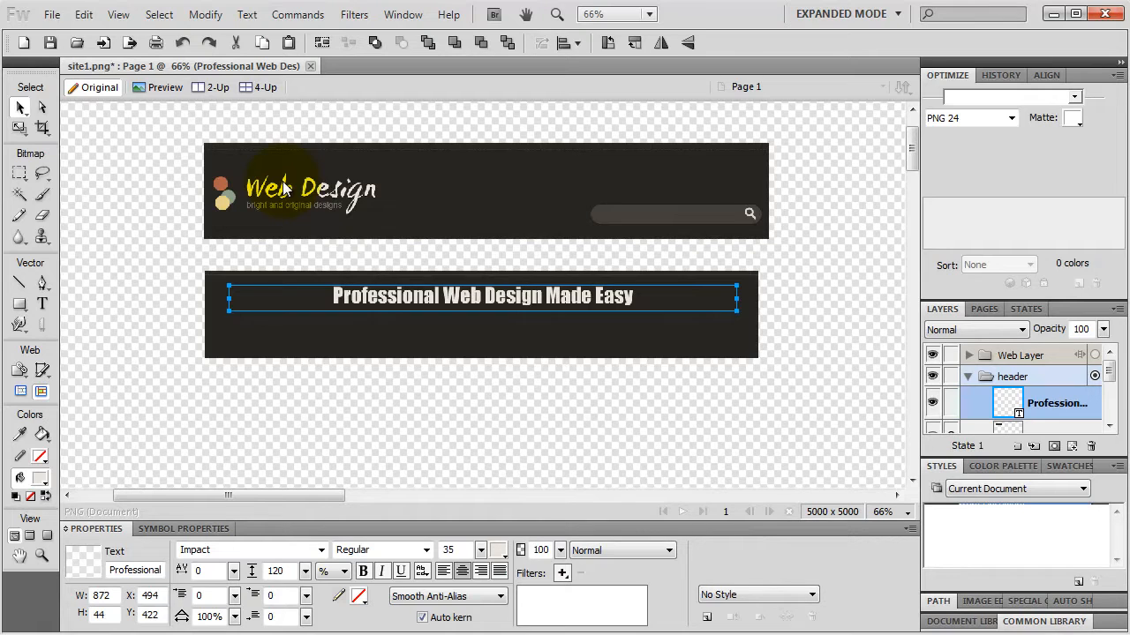
# Lighten the heading's text colour in the system colour dialog to #F2EDE6 (RGB 242, 237, 230)
pyautogui.click(499, 550)
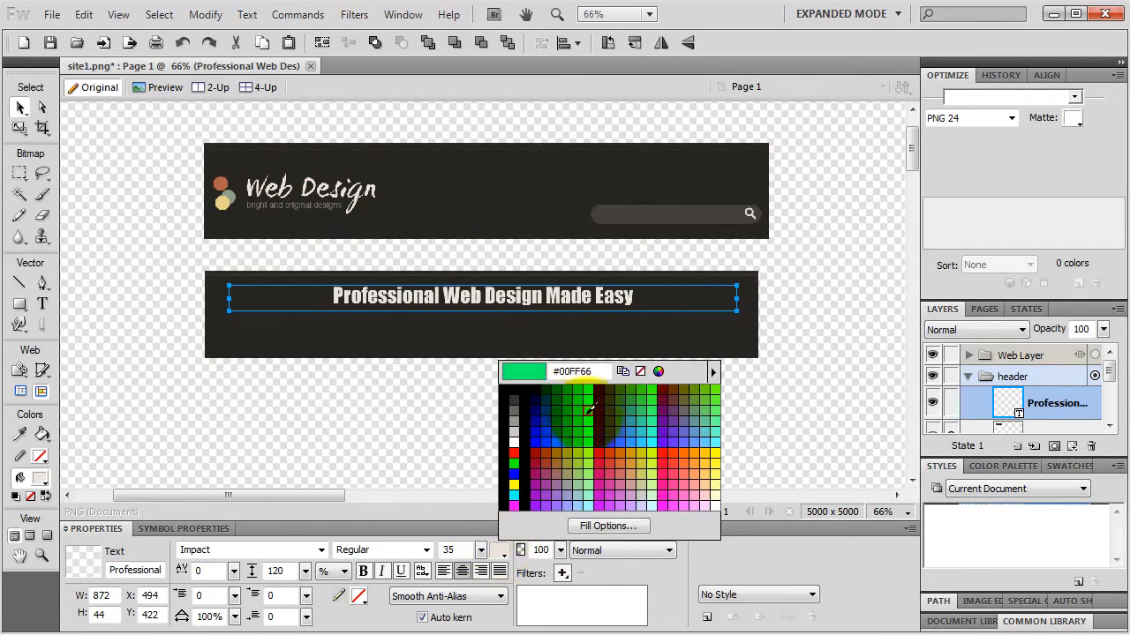
pyautogui.click(658, 371)
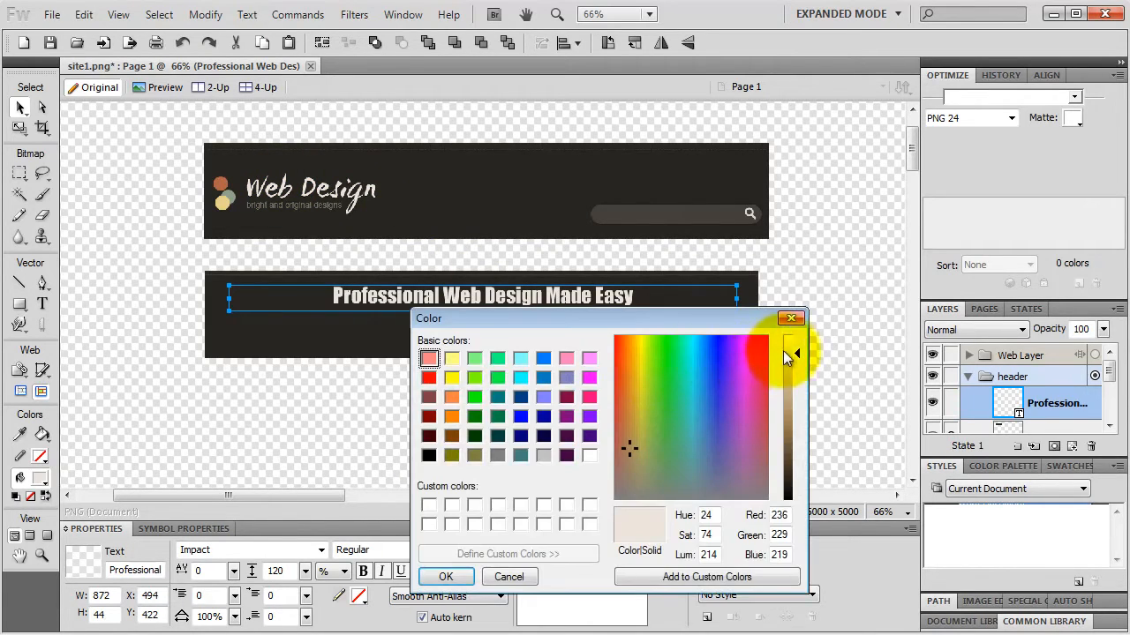
pyautogui.moveTo(784, 351); pyautogui.dragTo(783, 345)
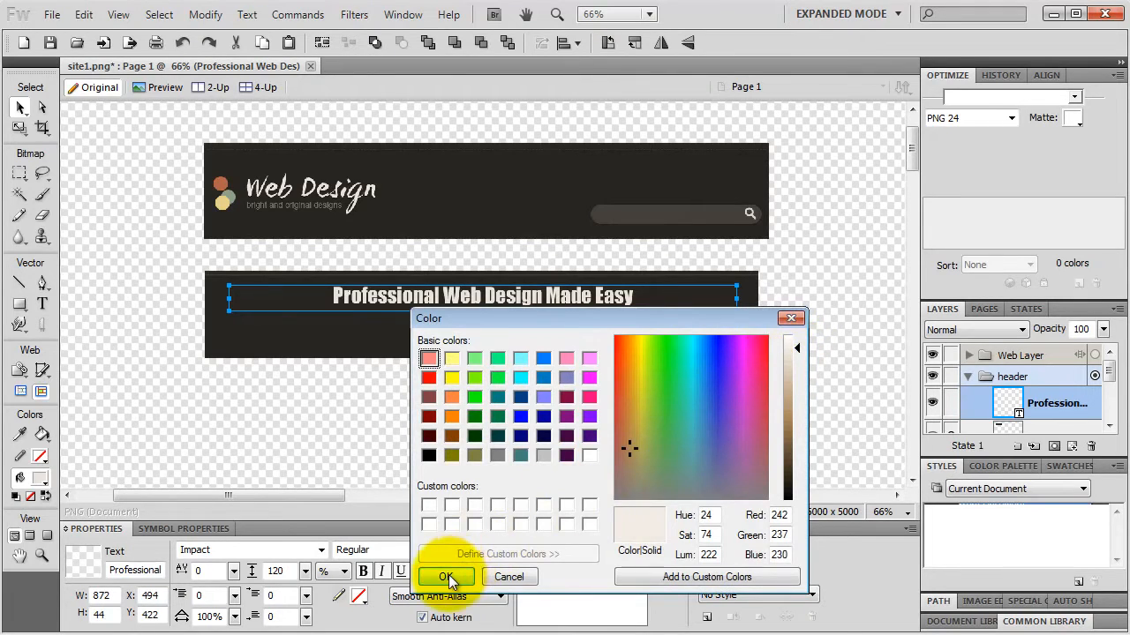
pyautogui.click(448, 577)
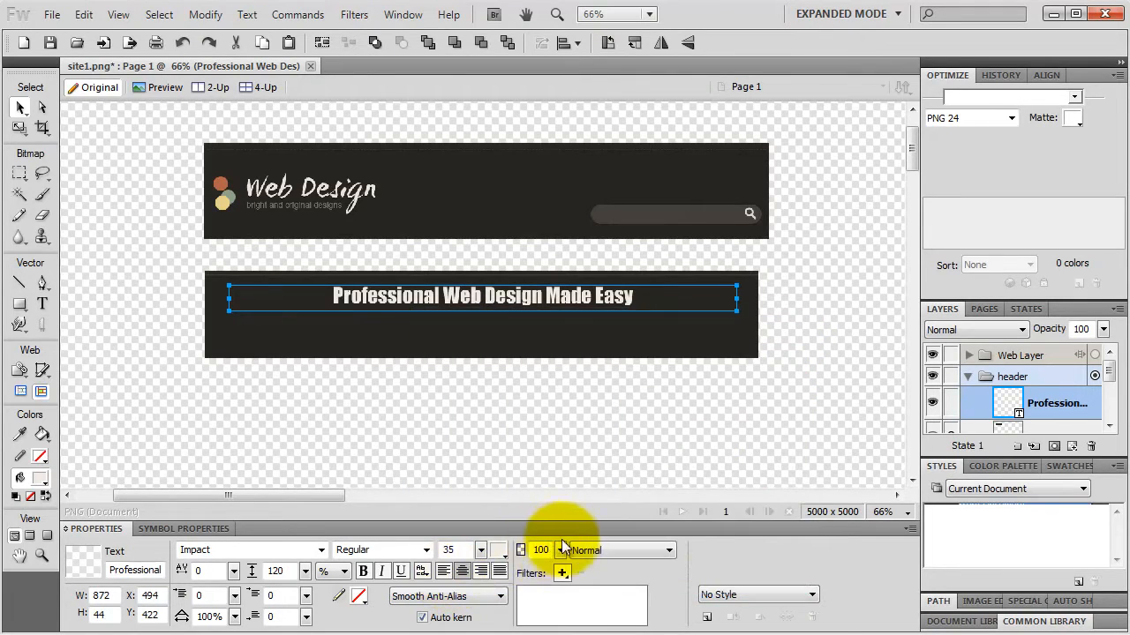
pyautogui.click(499, 552)
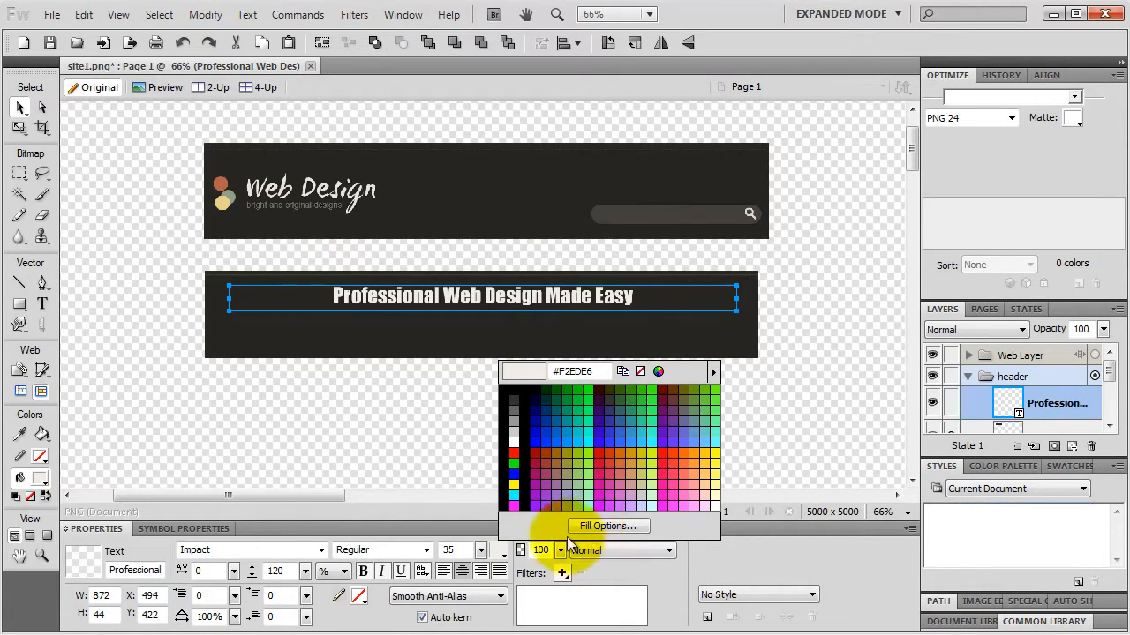
pyautogui.click(501, 550)
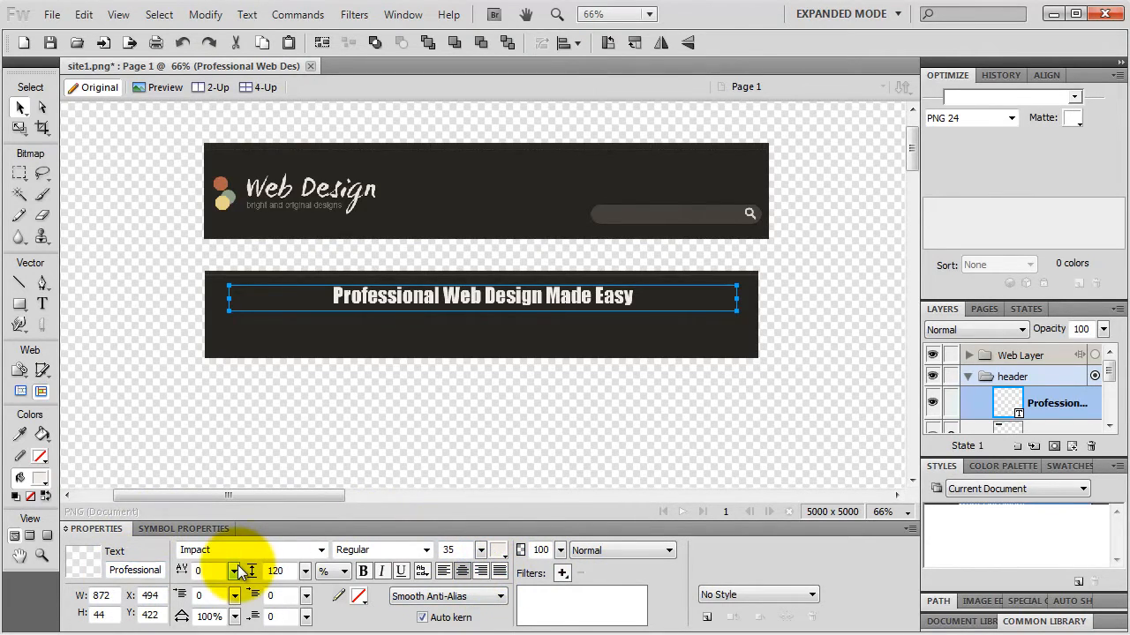
# Try a red stroke around the heading text, then set the stroke back to none
pyautogui.click(358, 597)
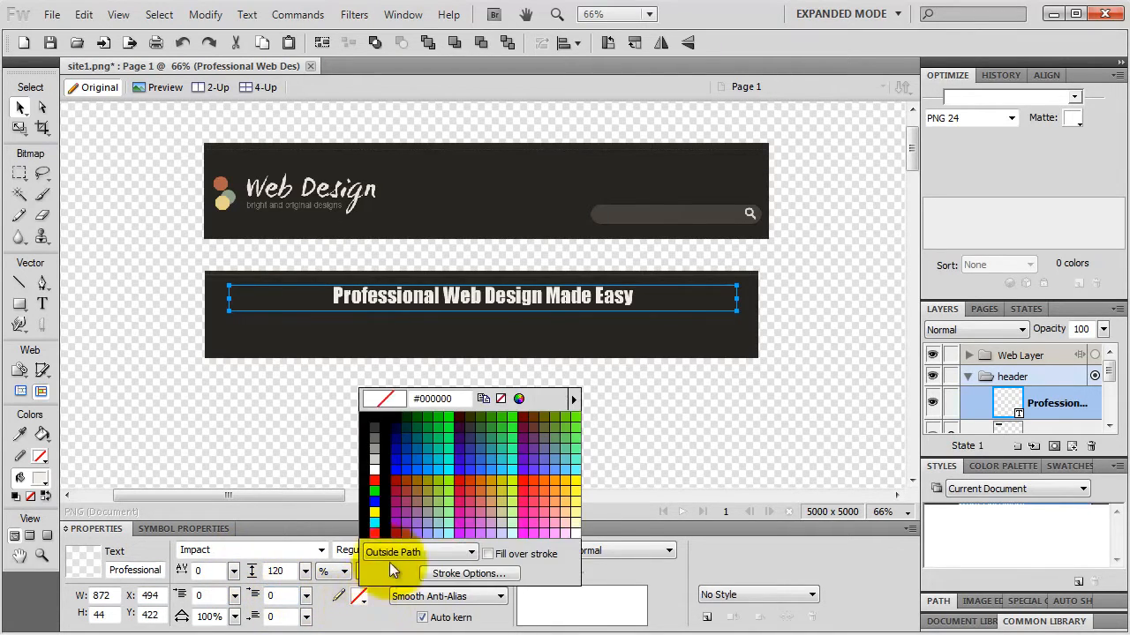
pyautogui.click(374, 477)
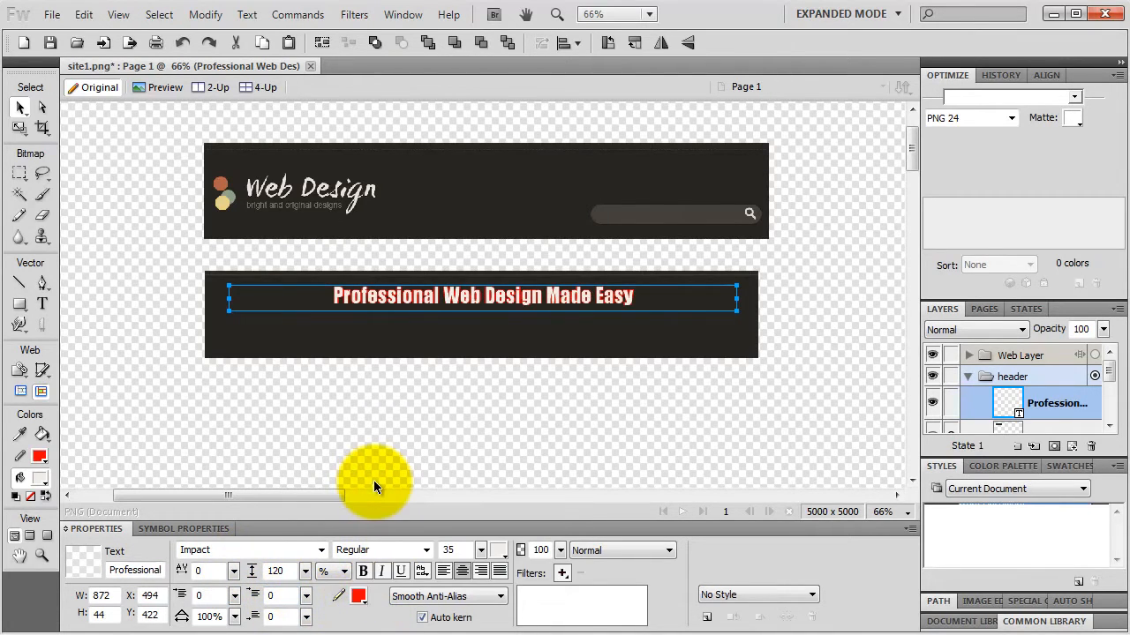
pyautogui.click(358, 597)
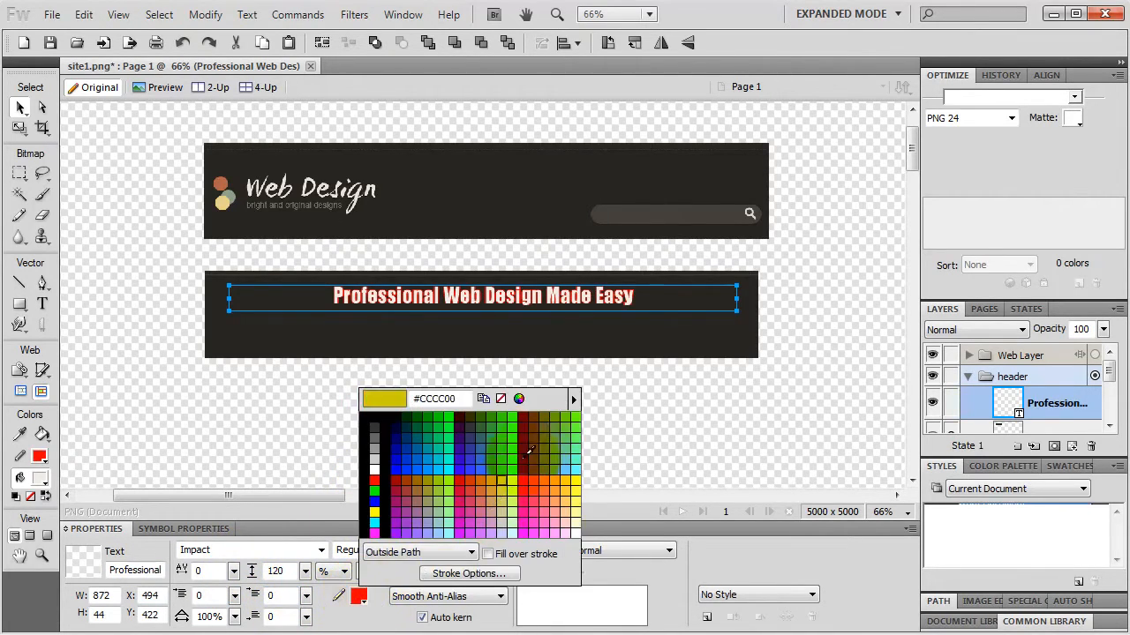
pyautogui.click(501, 399)
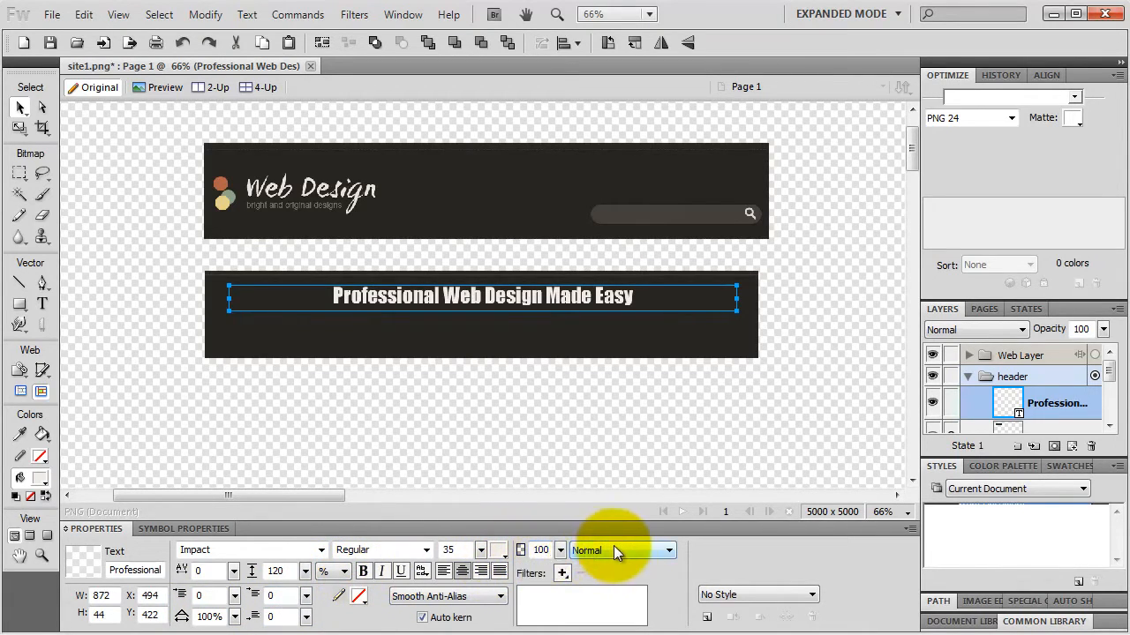
# Add a Drop Shadow live filter to the heading text and toggle it off and on
pyautogui.click(562, 575)
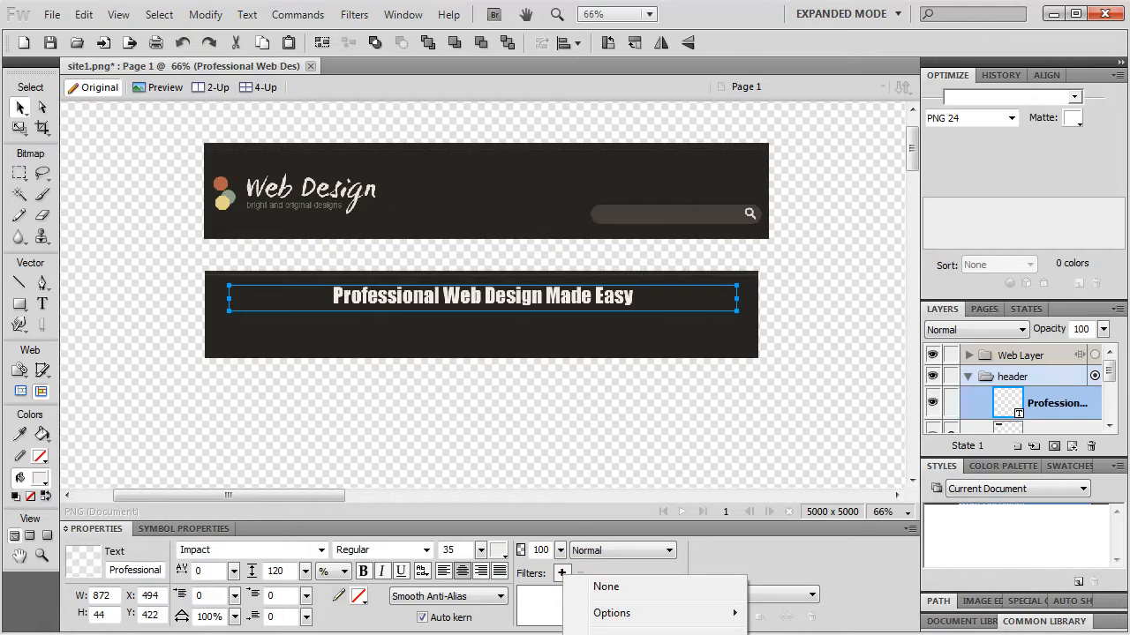
pyautogui.click(654, 634)
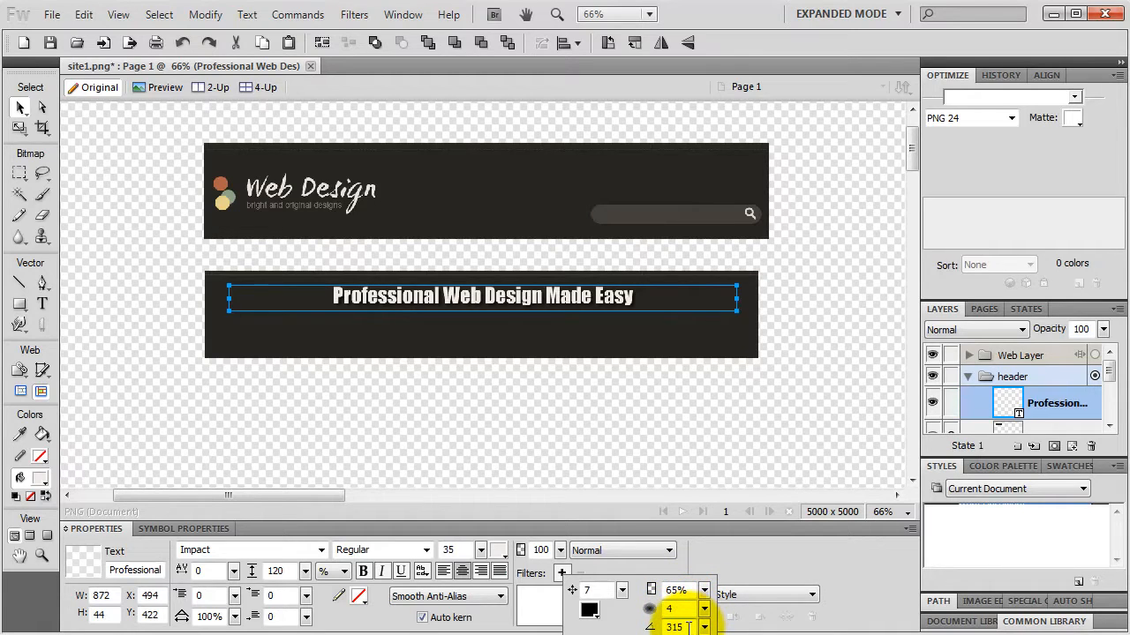
pyautogui.click(537, 604)
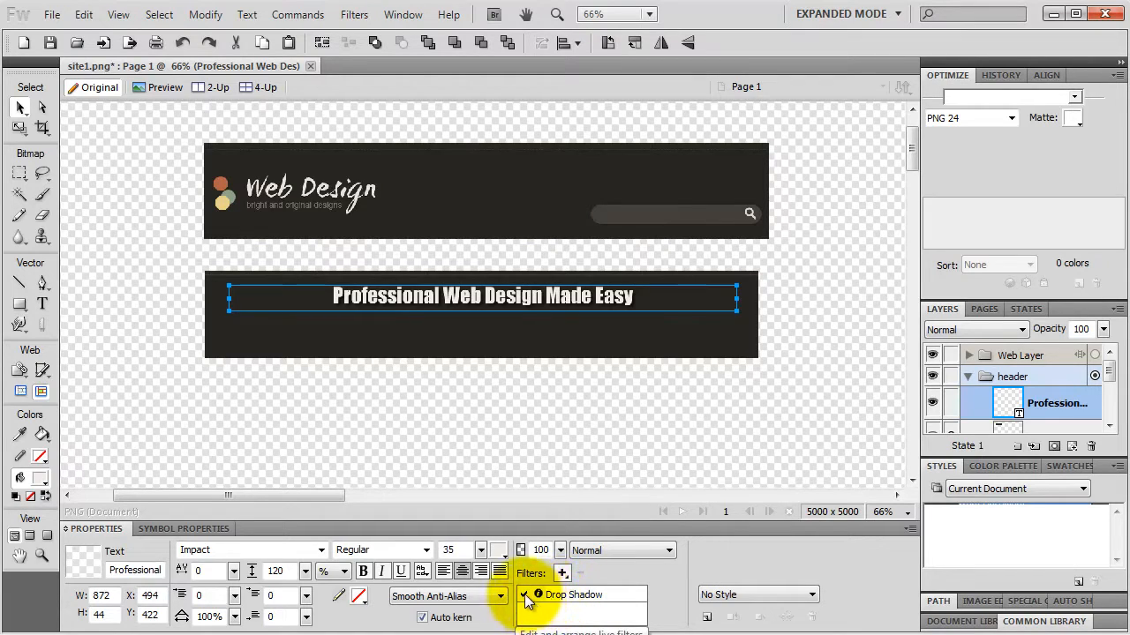
pyautogui.click(524, 594)
pyautogui.click(524, 596)
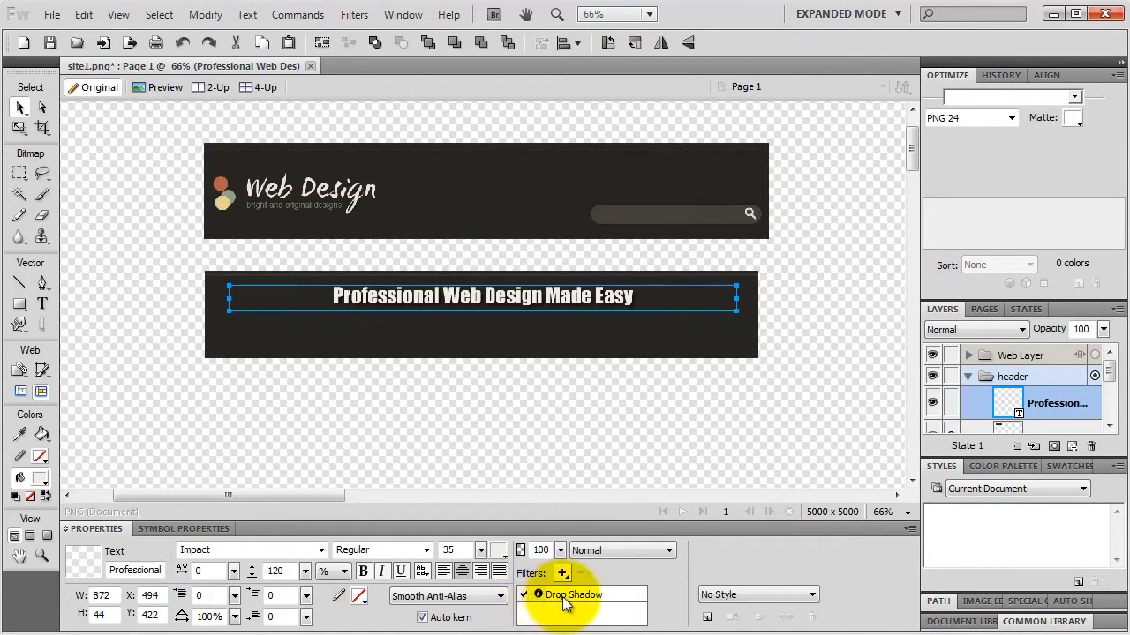
# Reopen the heading's Drop Shadow settings, close them, and delete the filter
pyautogui.click(567, 599)
pyautogui.doubleClick(566, 597)
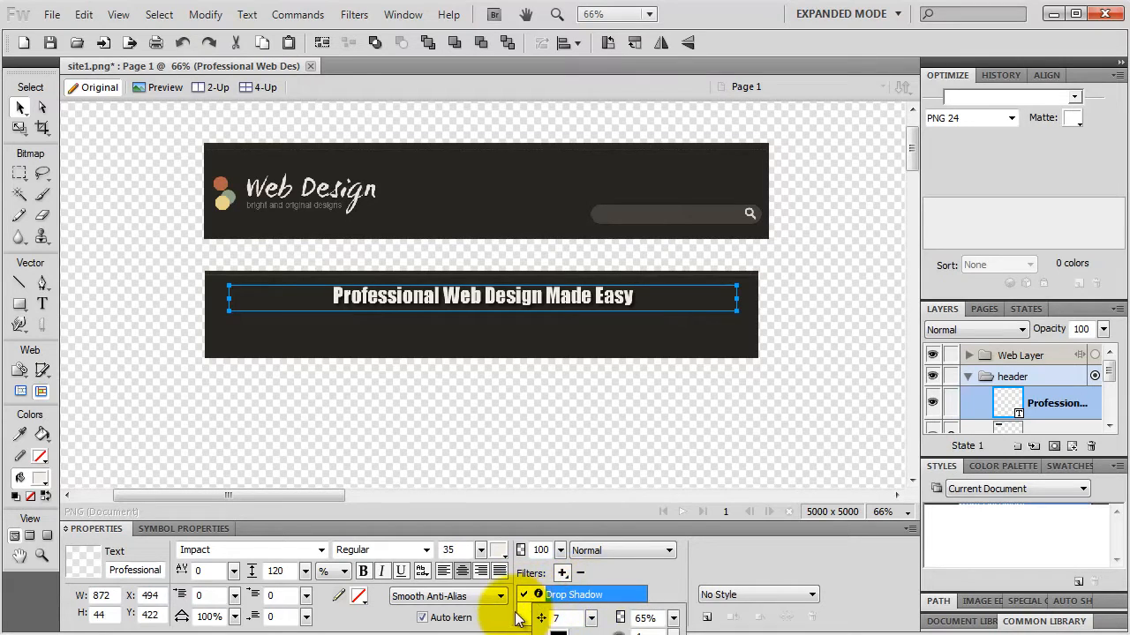
pyautogui.click(511, 612)
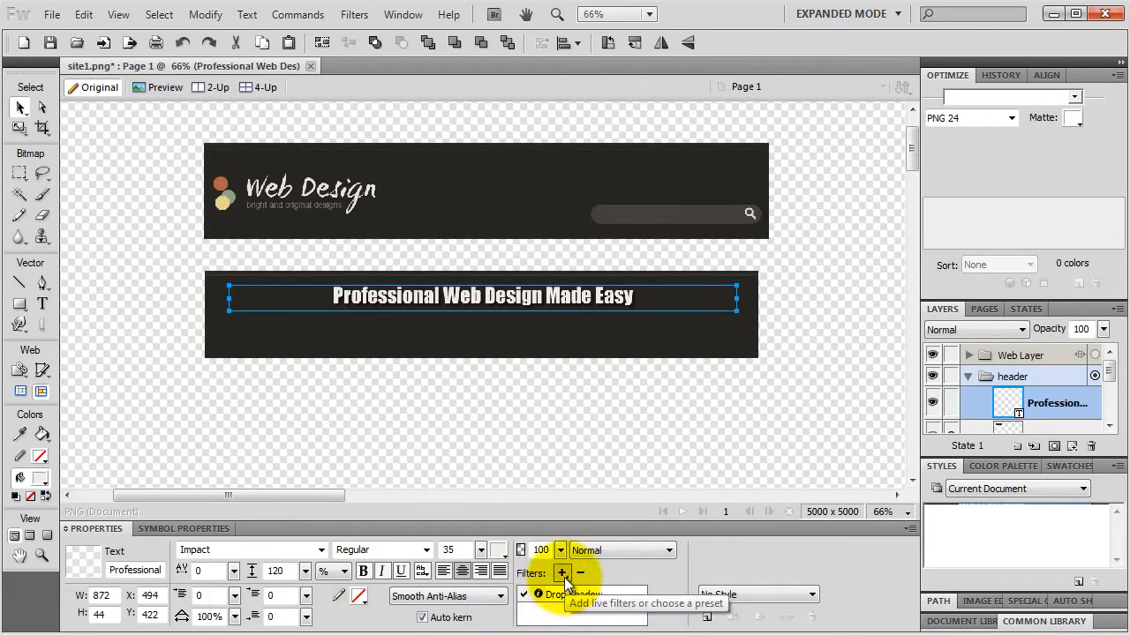
pyautogui.click(560, 598)
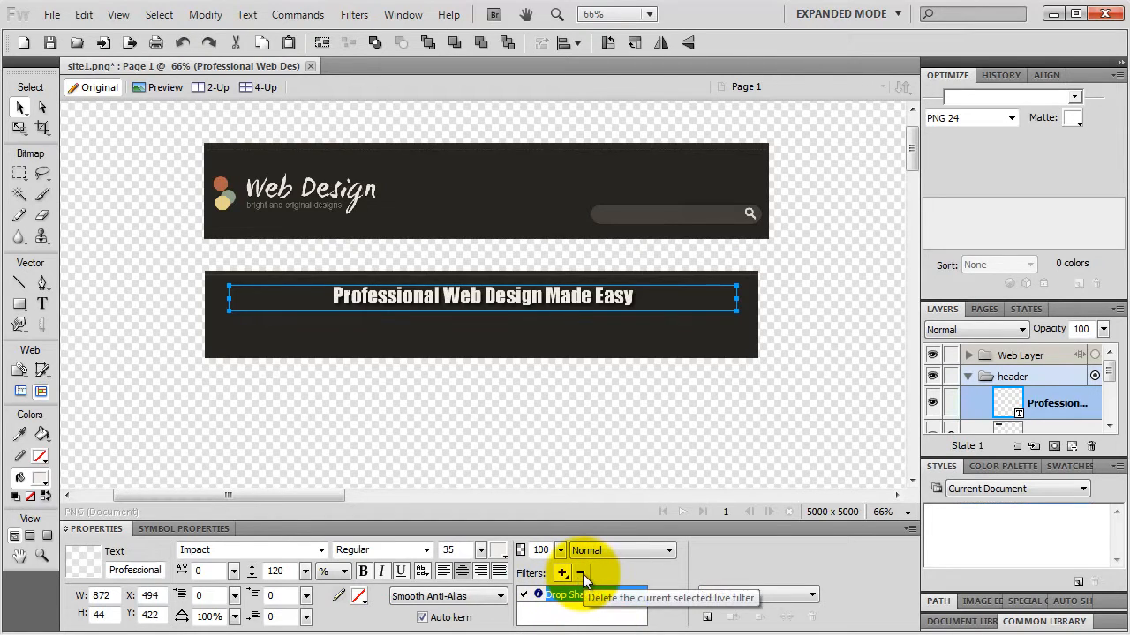
pyautogui.click(583, 574)
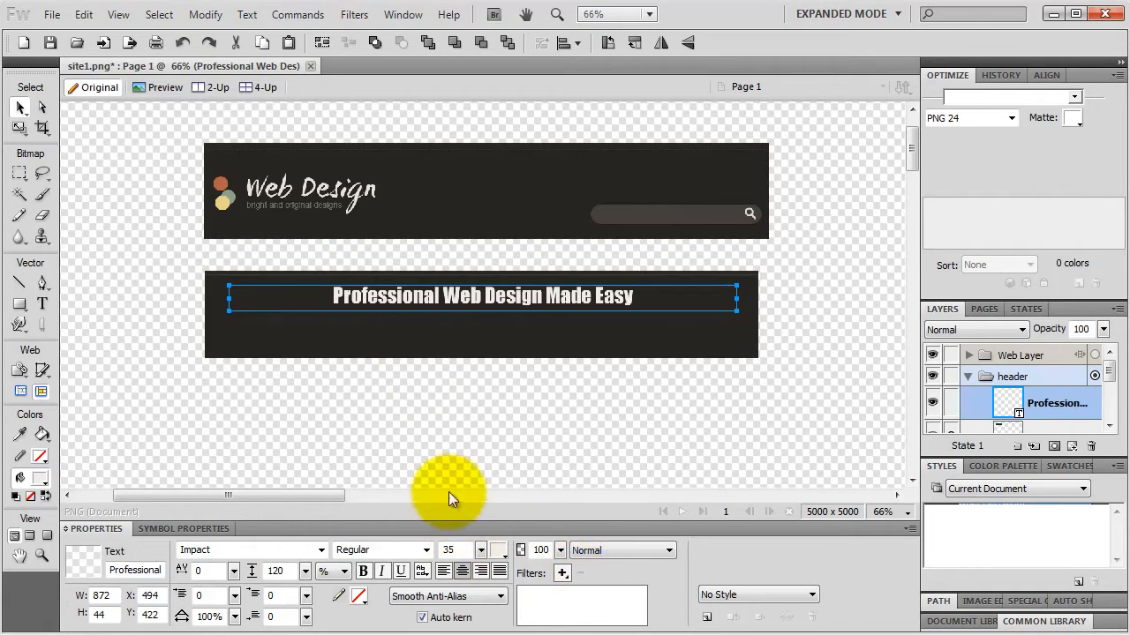
# Duplicate the heading just below the original and apply the Wood 003 style from Wood Styles to the copy
pyautogui.moveTo(455, 307); pyautogui.dragTo(453, 333)
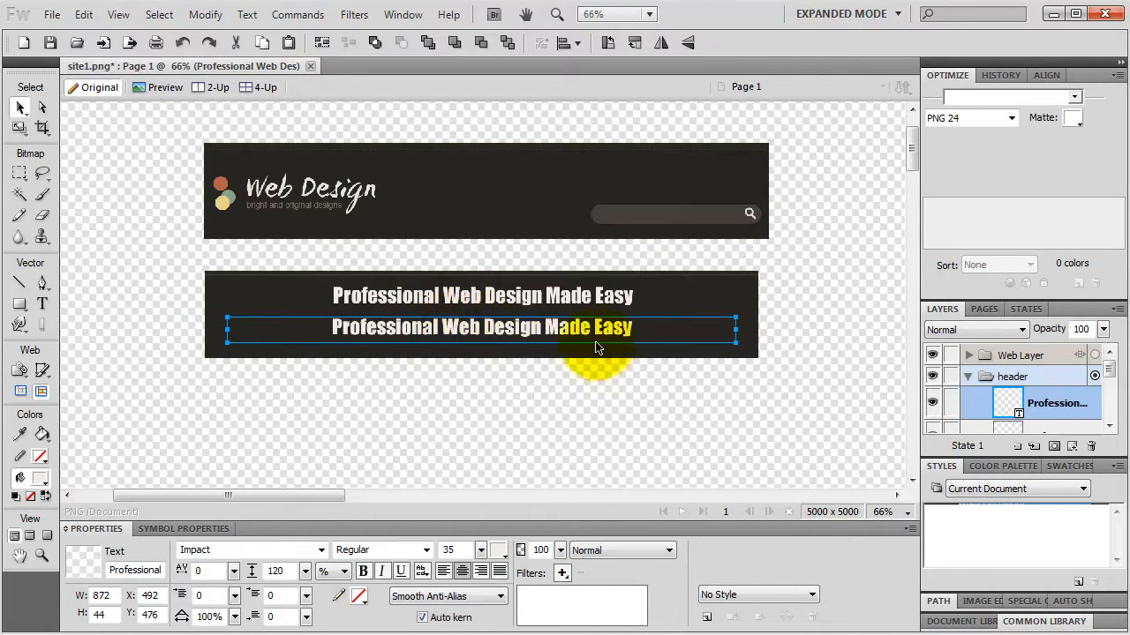
pyautogui.click(1079, 489)
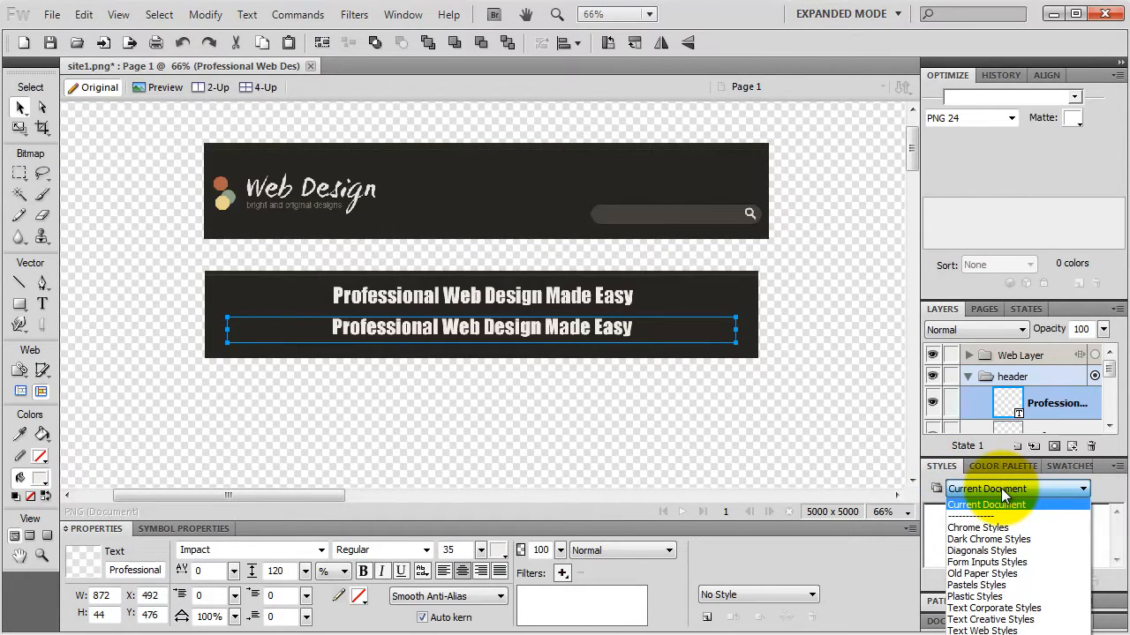
pyautogui.click(984, 628)
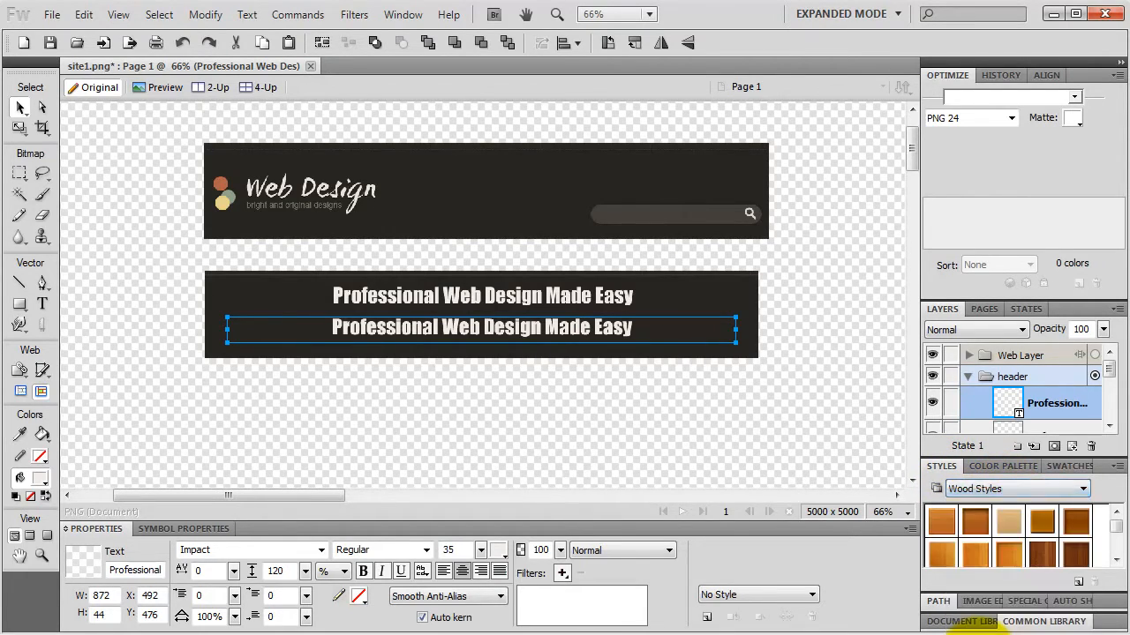
pyautogui.click(1009, 526)
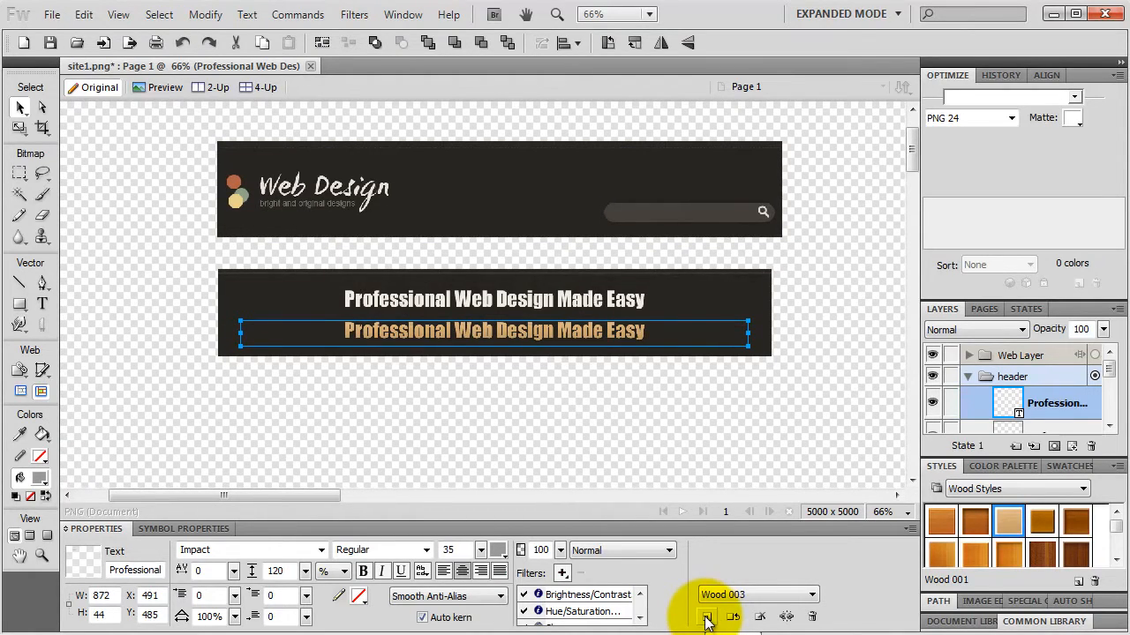
# Delete the white heading and move the wood-styled copy up to the middle of the header, at about Y 450
pyautogui.click(551, 302)
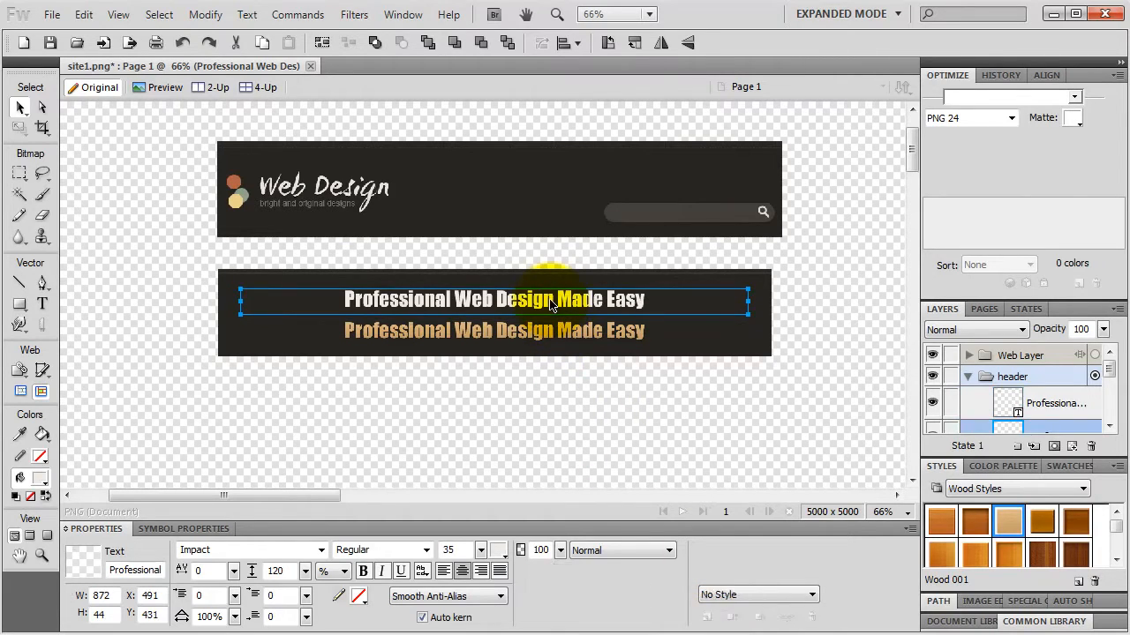
pyautogui.press('Delete')
pyautogui.moveTo(497, 332); pyautogui.dragTo(488, 318)
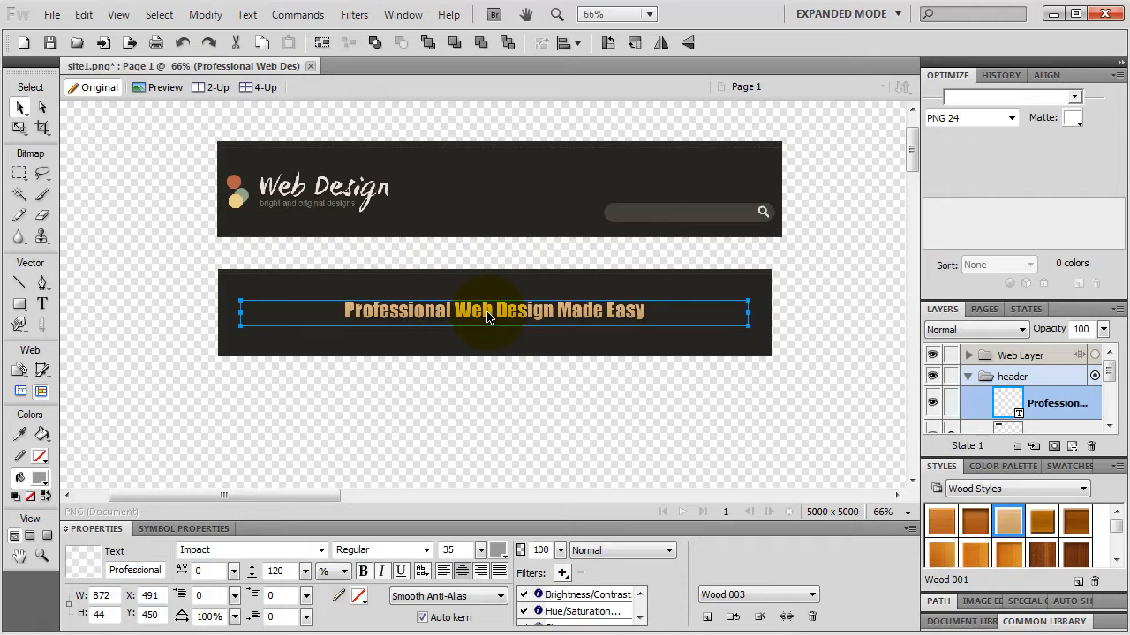
# Draw a rectangle about 950 by 489 px from the header's upper-left corner, covering the header and extending below it
pyautogui.click(19, 303)
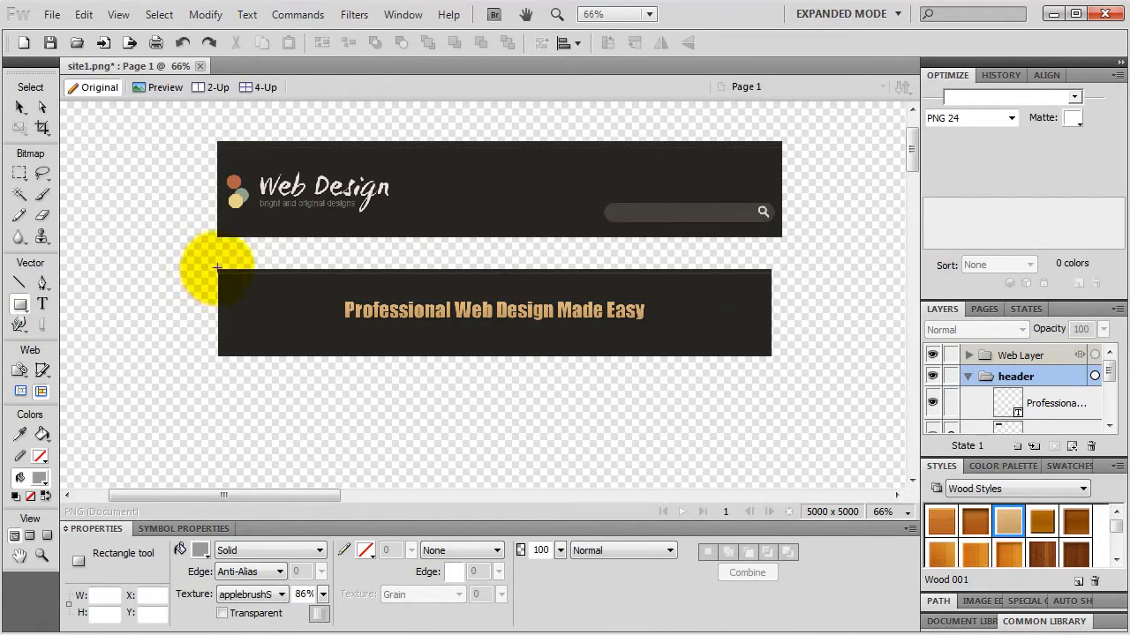
pyautogui.moveTo(217, 268); pyautogui.dragTo(777, 414)
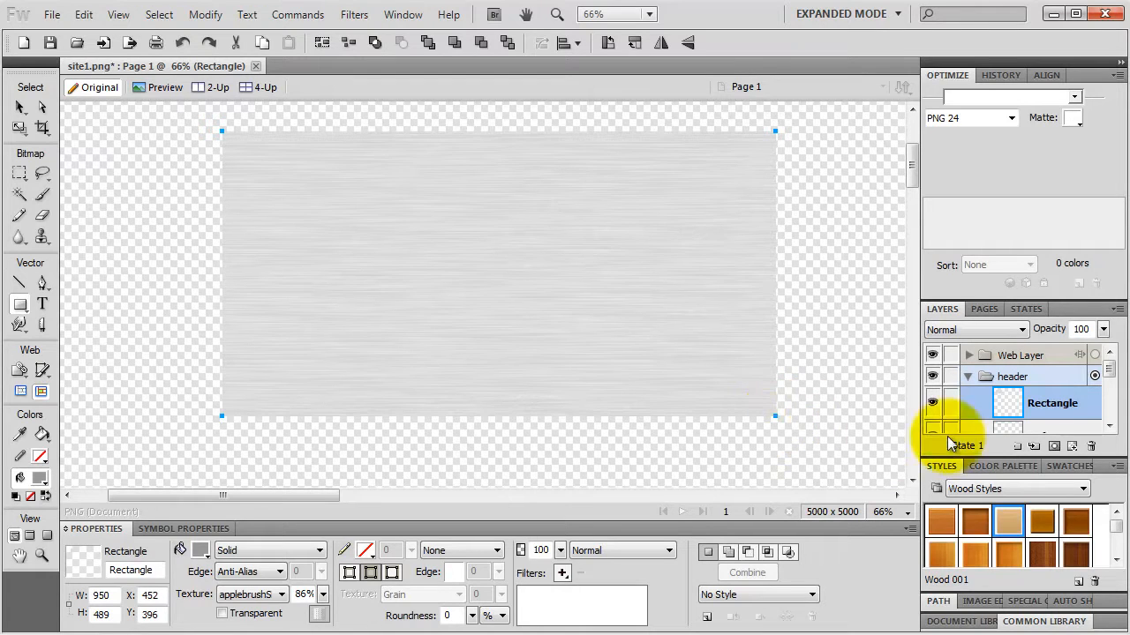
# Move the rectangle beneath the heading and the header bitmap in the layer stack
pyautogui.moveTo(1068, 404); pyautogui.dragTo(1051, 375)
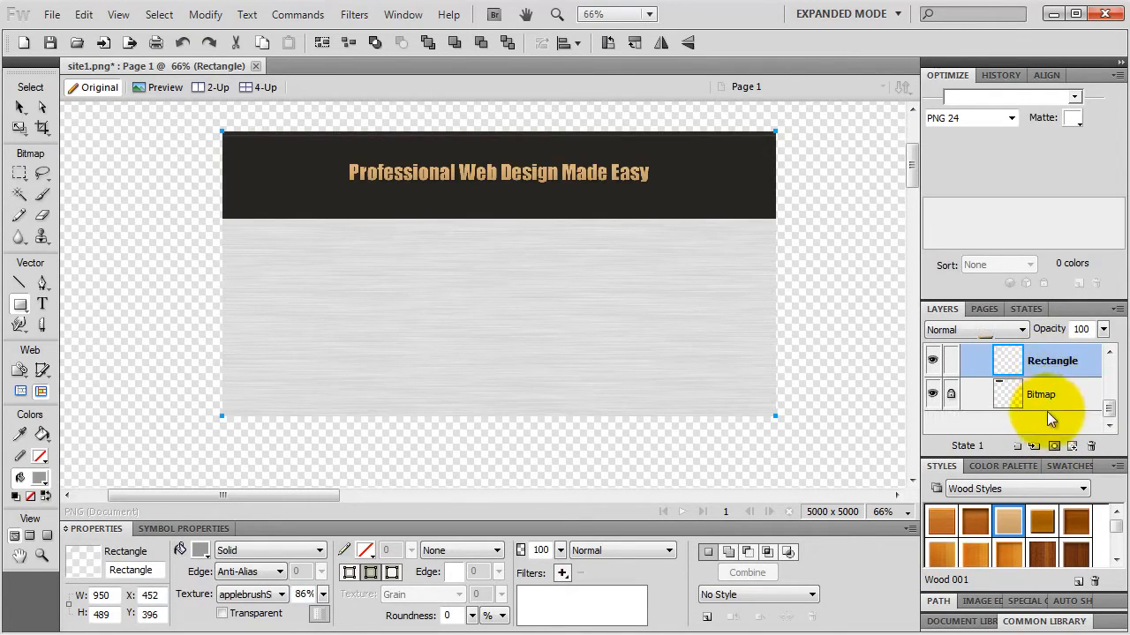
pyautogui.doubleClick(1044, 364)
pyautogui.moveTo(1004, 366); pyautogui.dragTo(1046, 415)
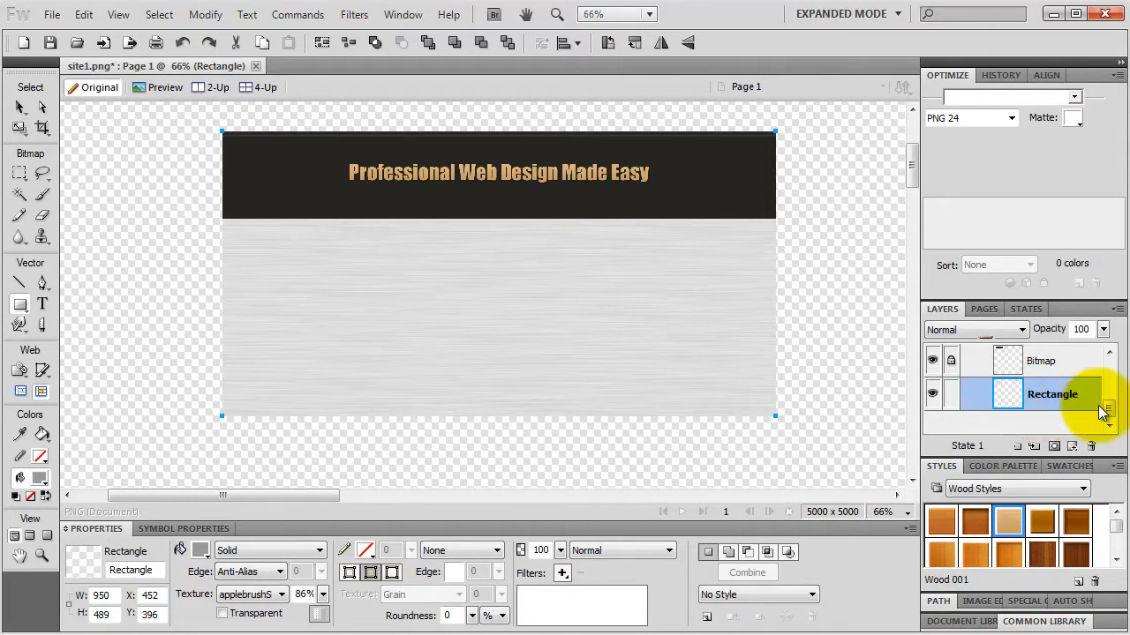
pyautogui.scroll(3, 1109, 409)
# Collapse the header layer and add a new layer named background
pyautogui.click(968, 376)
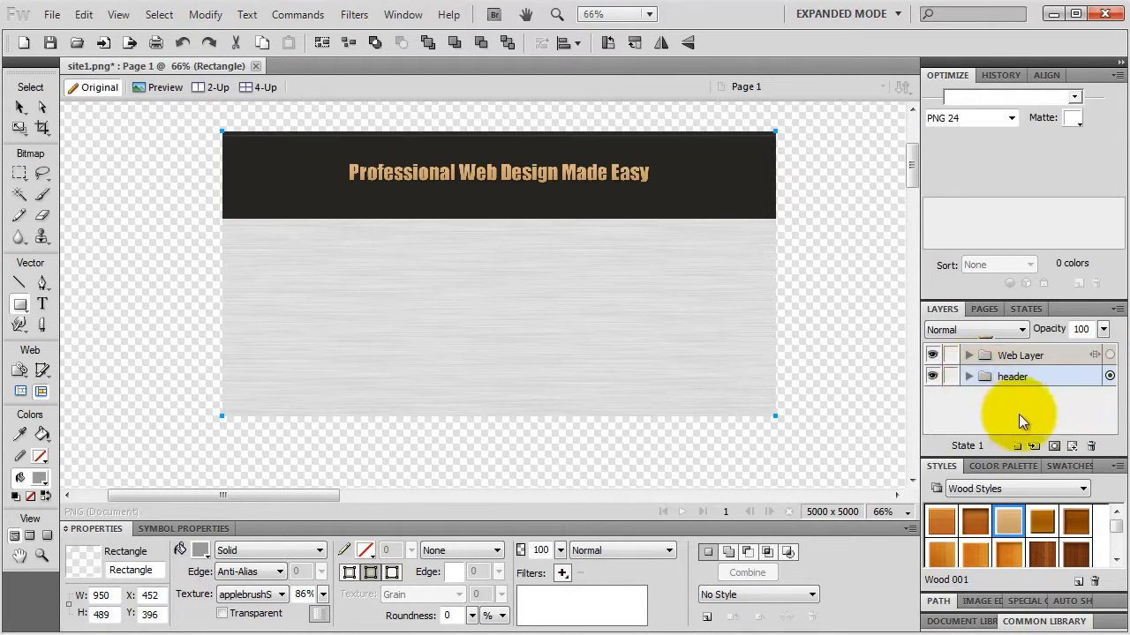
pyautogui.click(1015, 446)
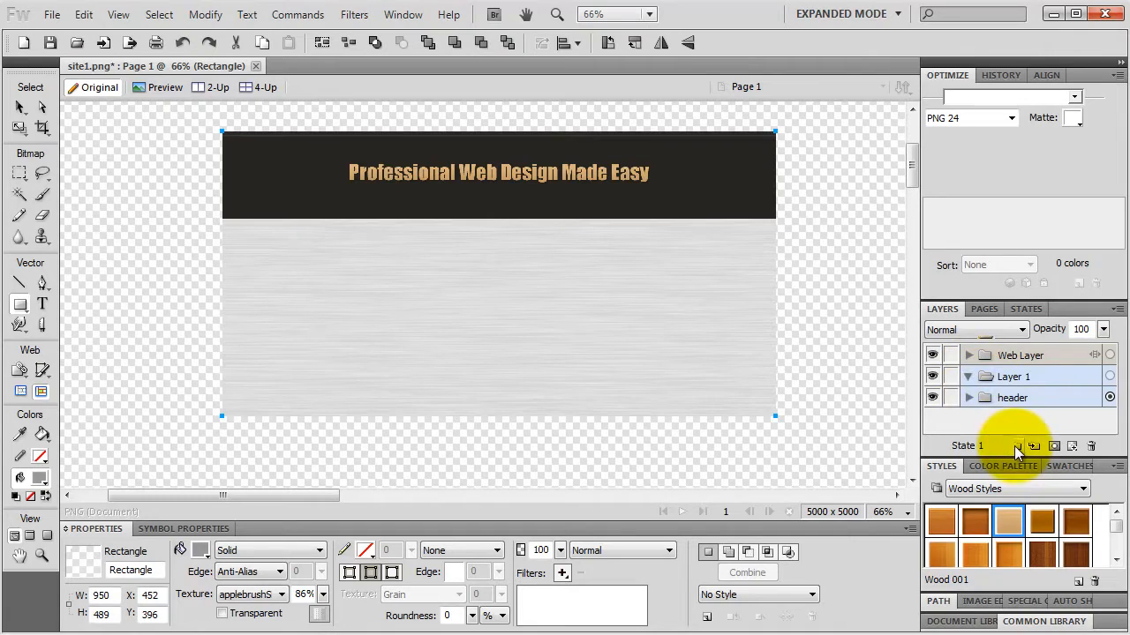
pyautogui.doubleClick(1011, 376)
pyautogui.write('b')
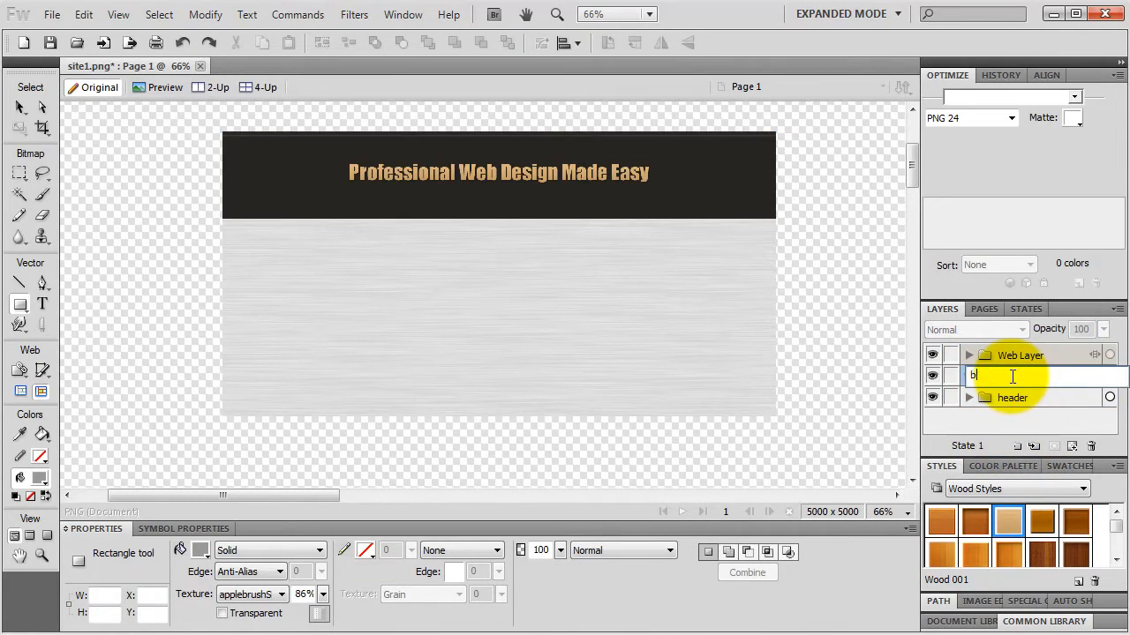
pyautogui.write('ackground')
pyautogui.press('Return')
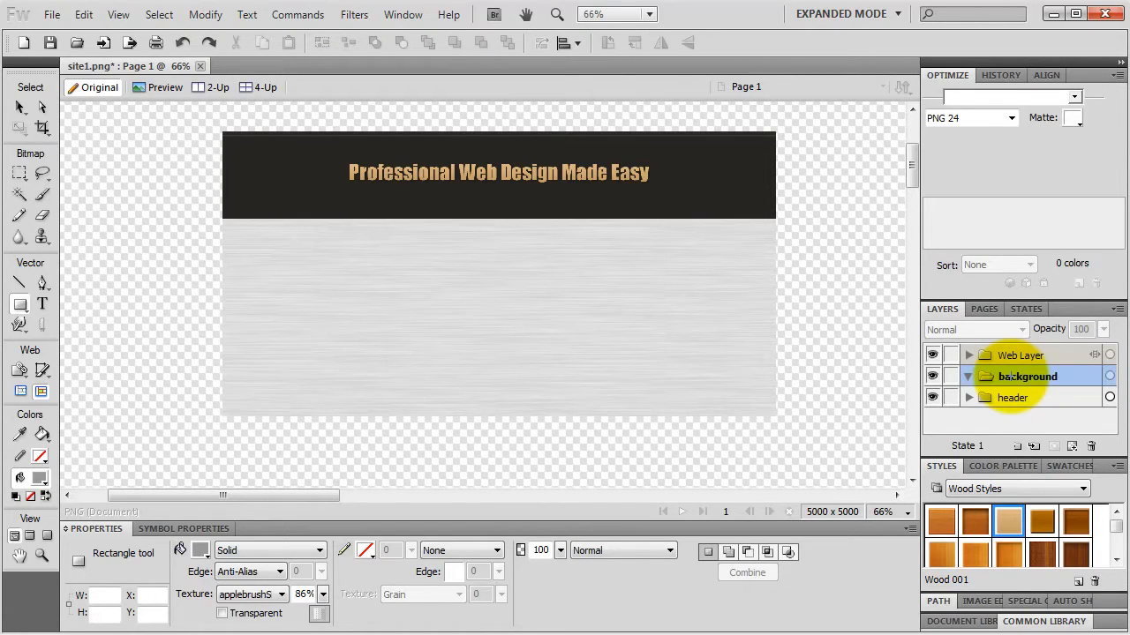
# Move the rectangle from the header layer into the background layer, and place the header layer above the background layer
pyautogui.click(969, 398)
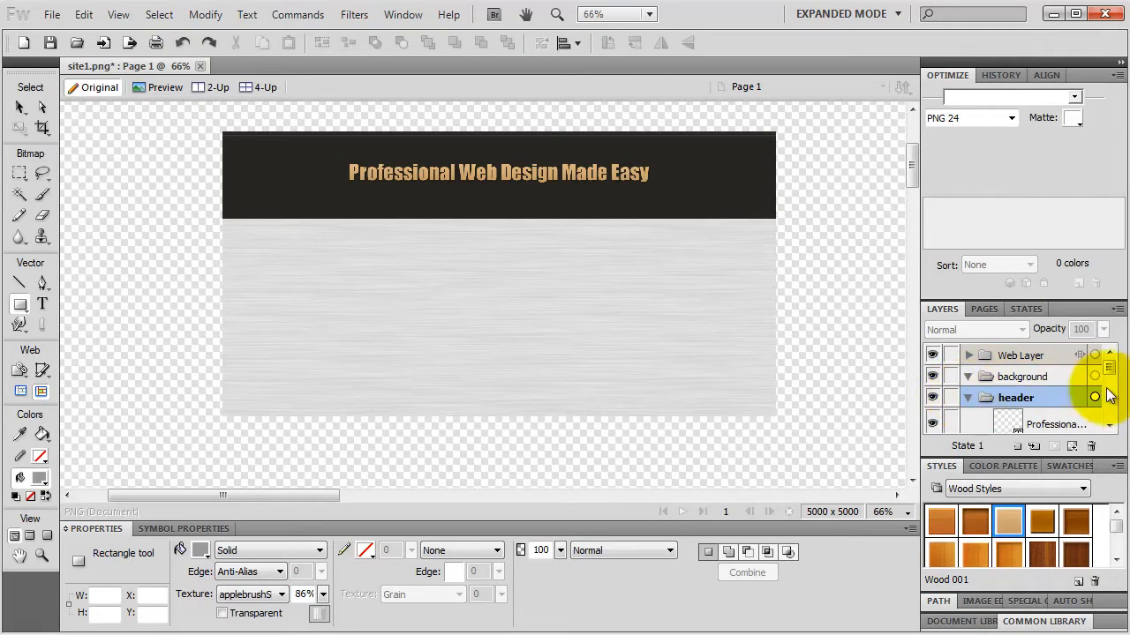
pyautogui.moveTo(1111, 370); pyautogui.dragTo(1058, 377)
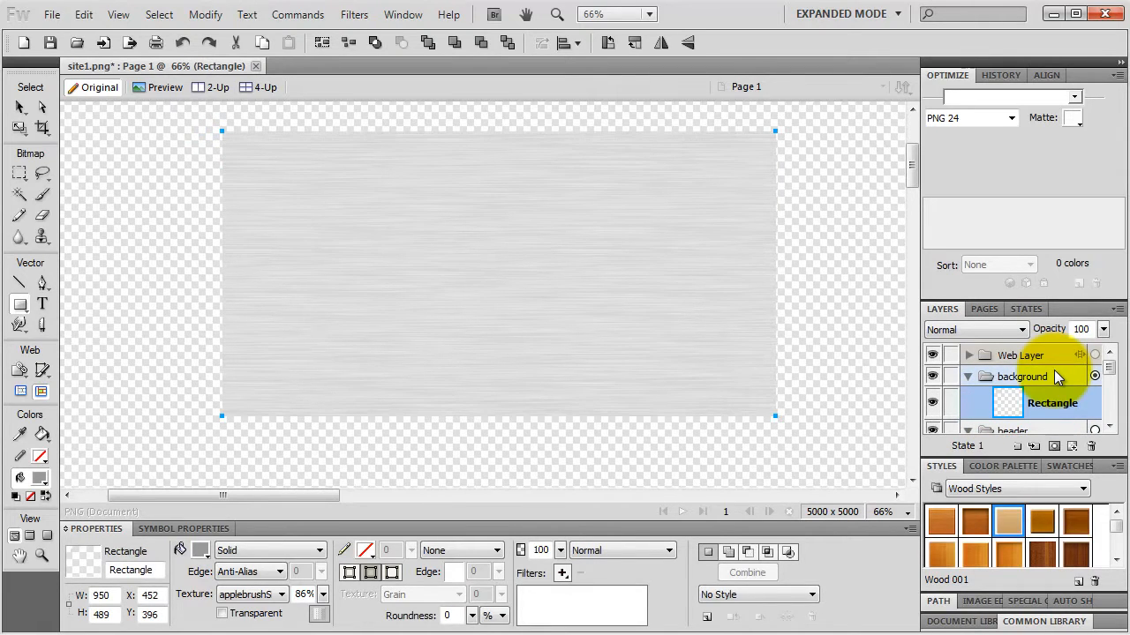
pyautogui.click(967, 376)
pyautogui.click(968, 398)
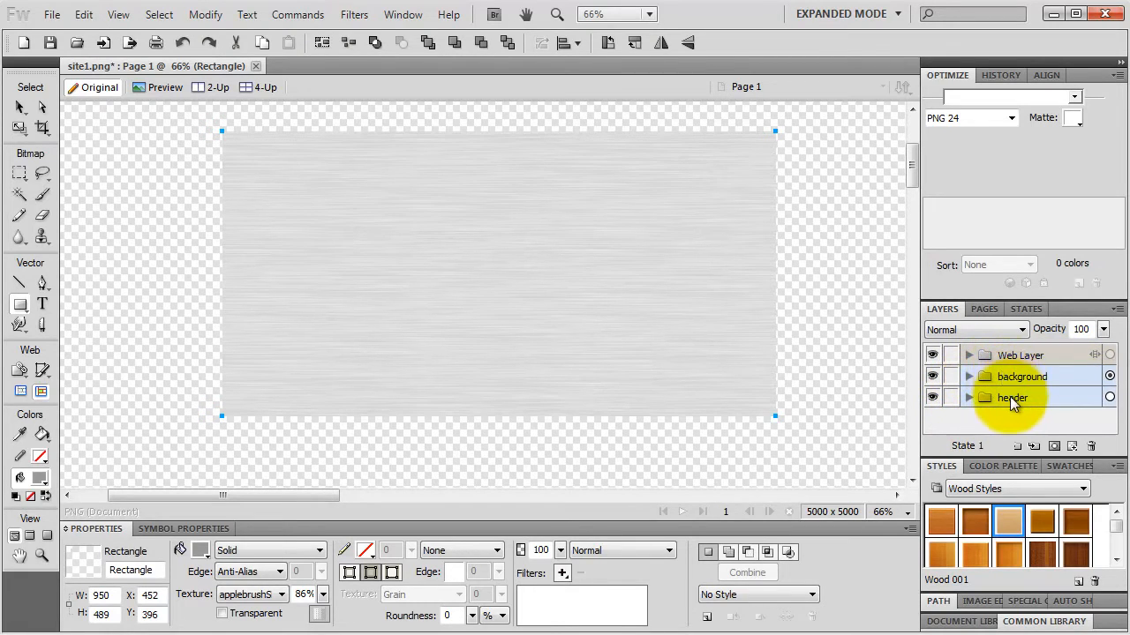
pyautogui.moveTo(1010, 398); pyautogui.dragTo(1024, 376)
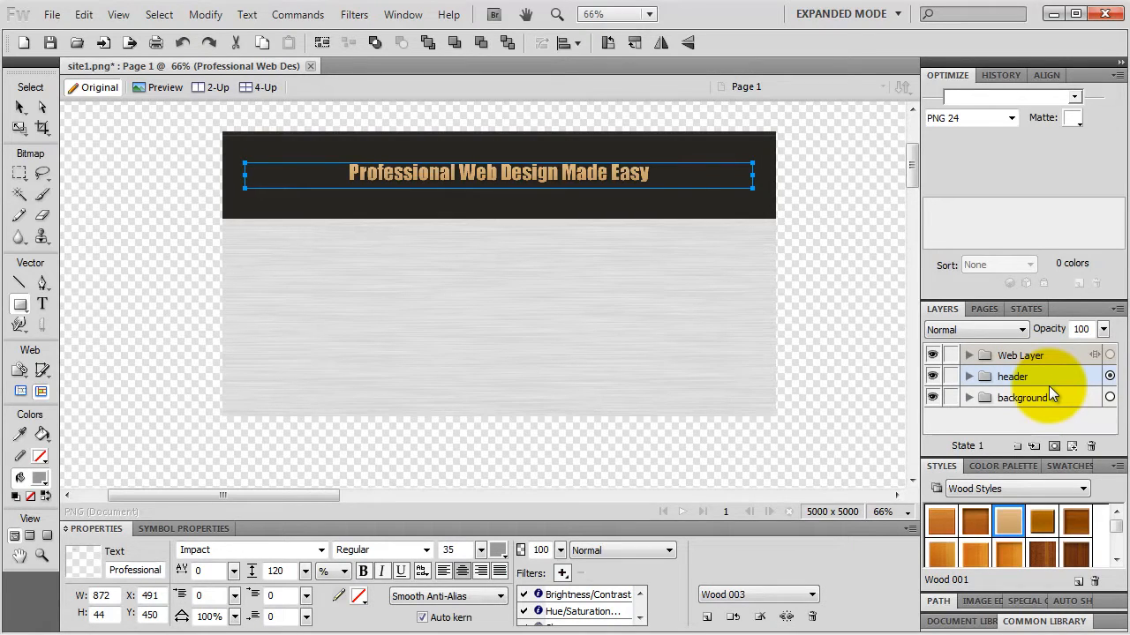
# Set the background layer's rectangle to 920 px wide and 1500 px high
pyautogui.click(968, 398)
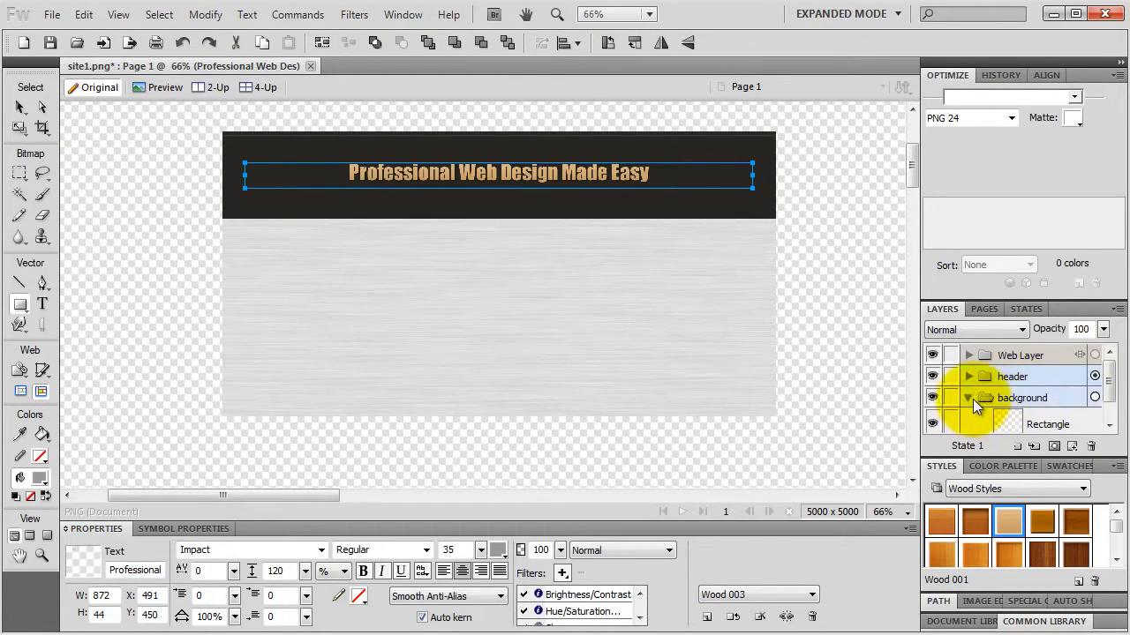
pyautogui.click(1050, 424)
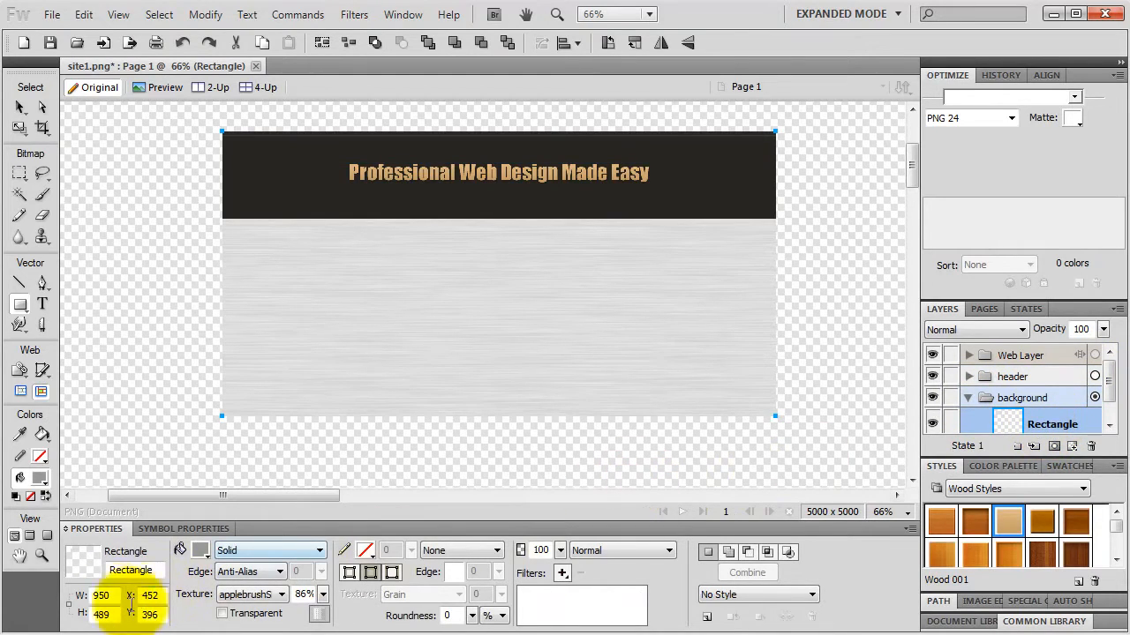
pyautogui.click(112, 597)
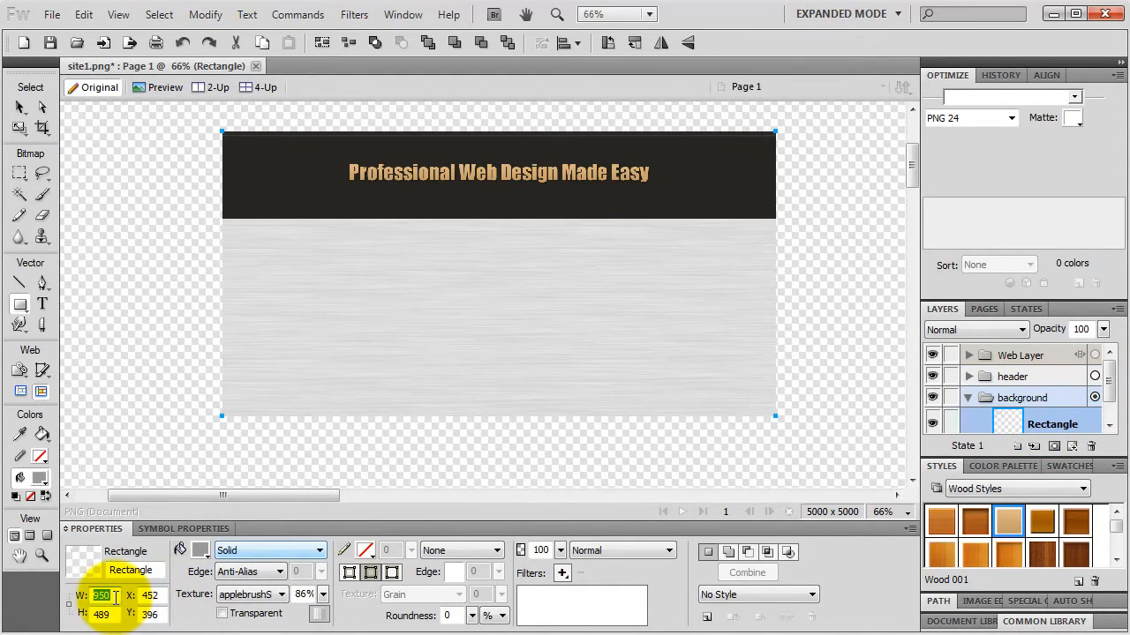
pyautogui.write('920')
pyautogui.press('Return')
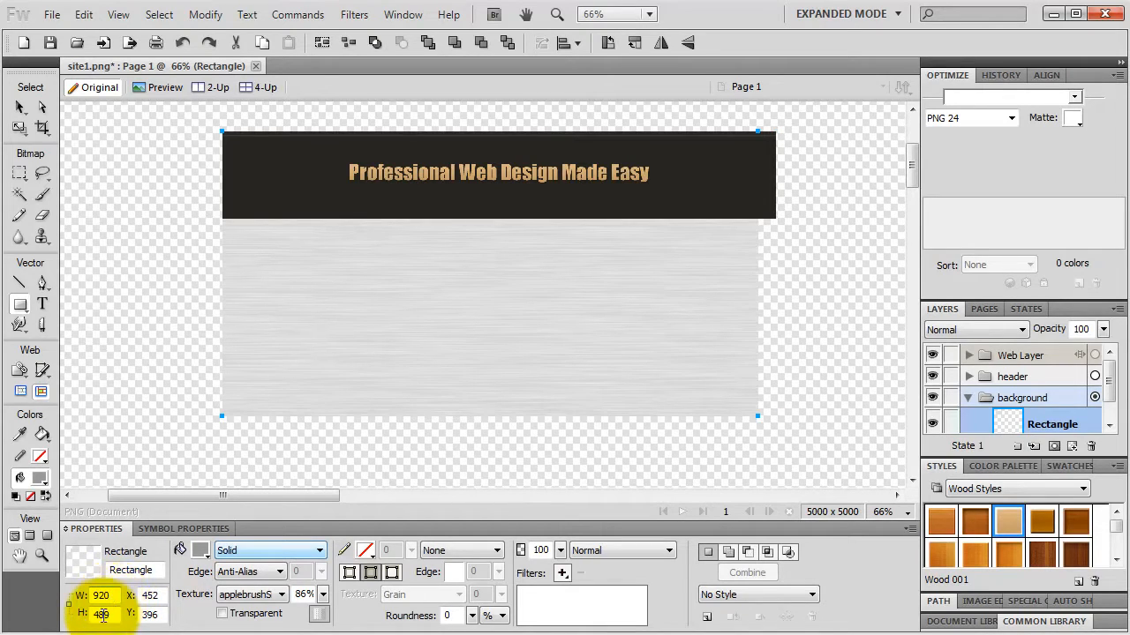
pyautogui.click(103, 615)
pyautogui.write('1500')
pyautogui.press('Return')
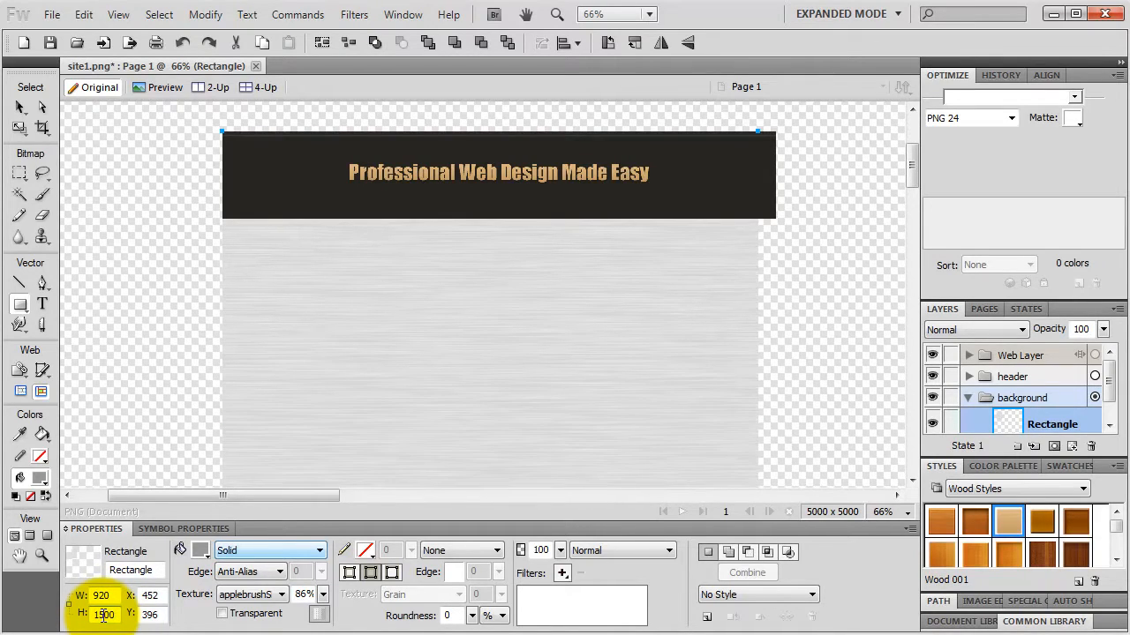
# Fill the background rectangle with white and reduce its texture amount to 0
pyautogui.click(201, 551)
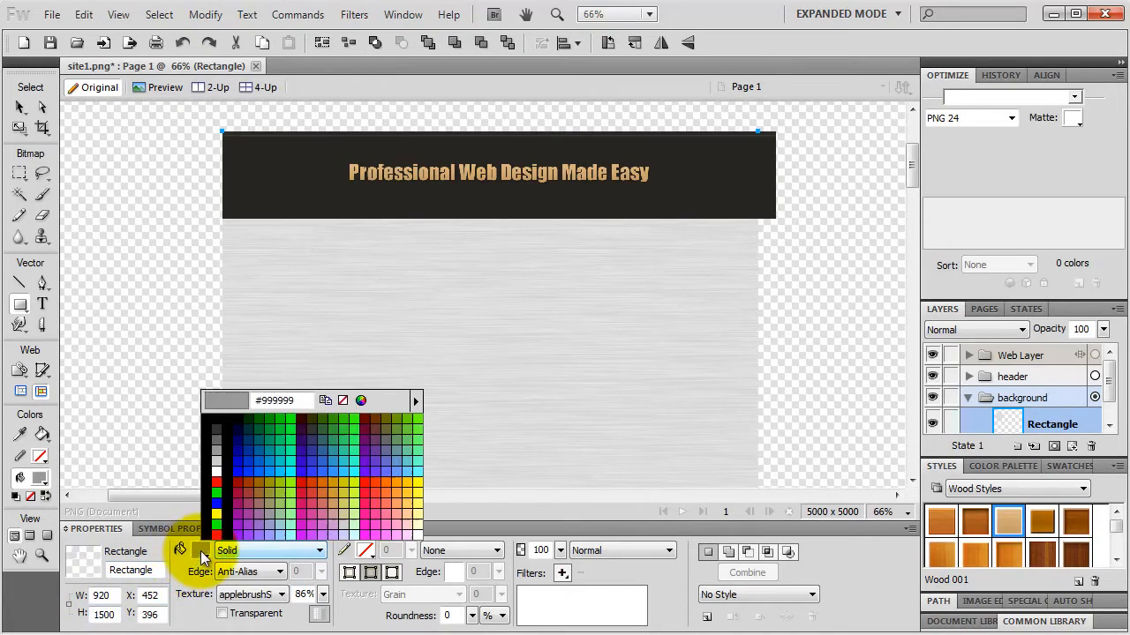
pyautogui.click(217, 471)
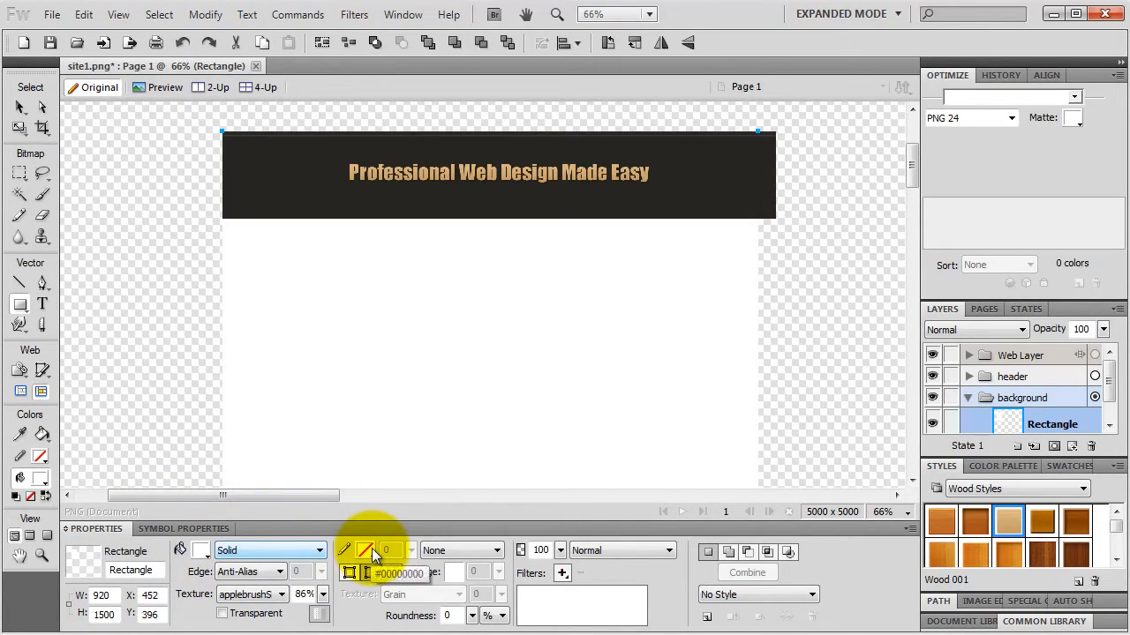
pyautogui.moveTo(323, 594); pyautogui.dragTo(319, 630)
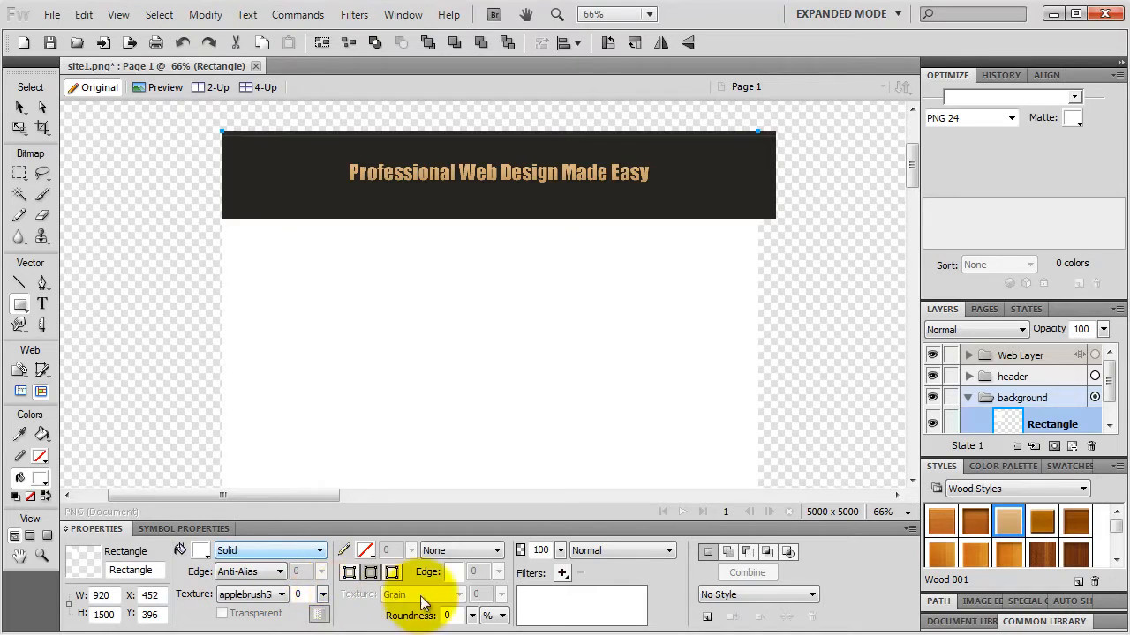
# Add a dark gray Glow filter to the background rectangle with width 2, opacity 75% and softness 10
pyautogui.click(561, 574)
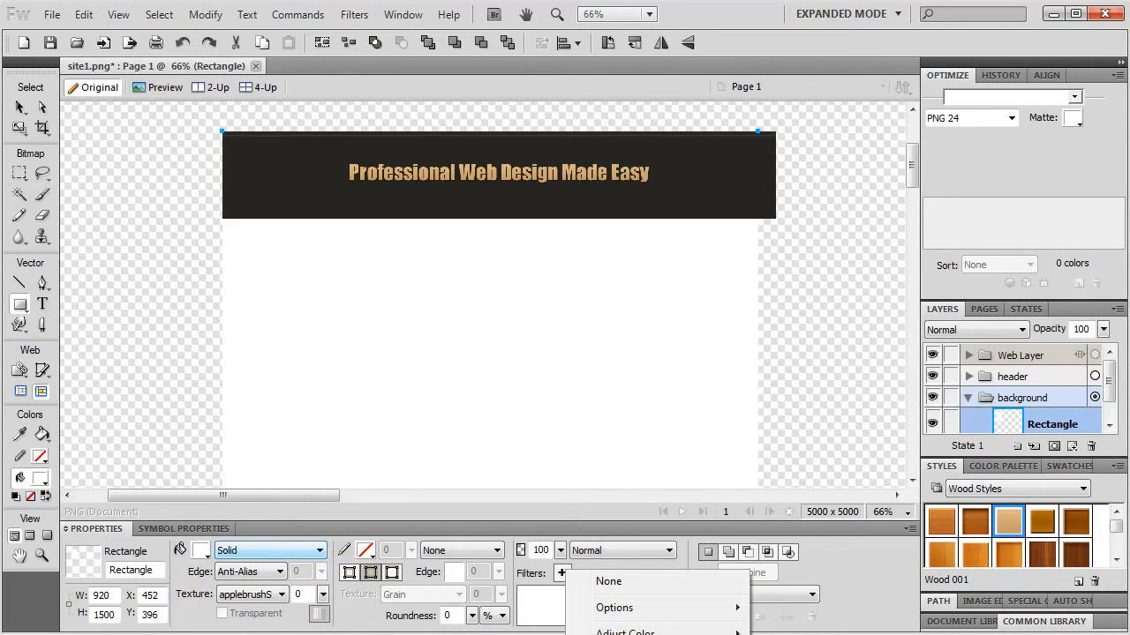
pyautogui.click(786, 633)
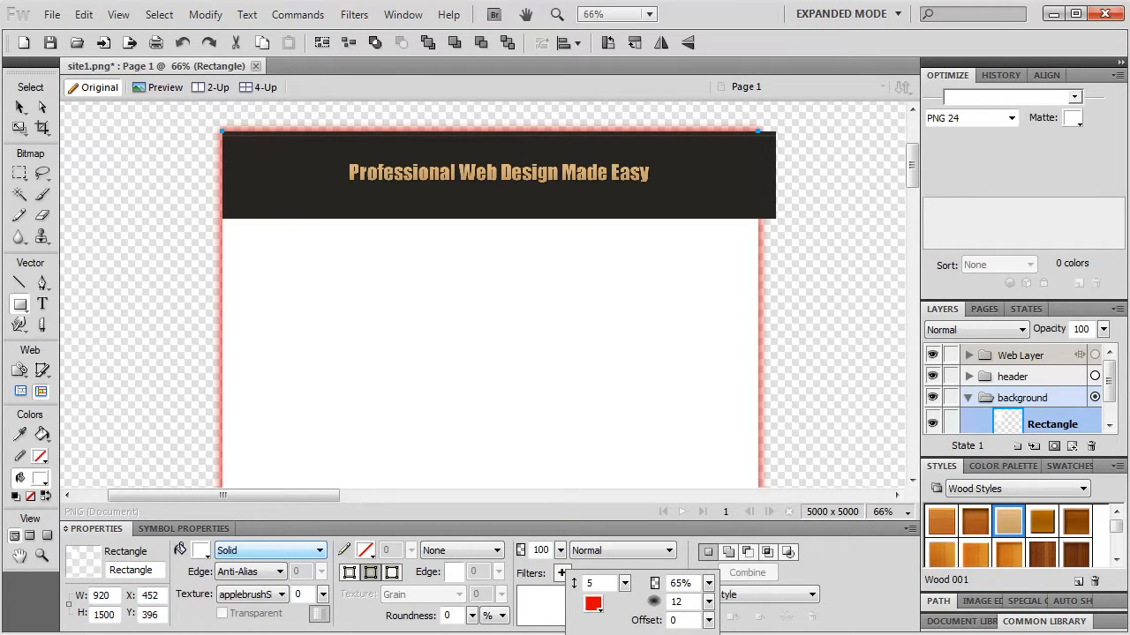
pyautogui.click(592, 603)
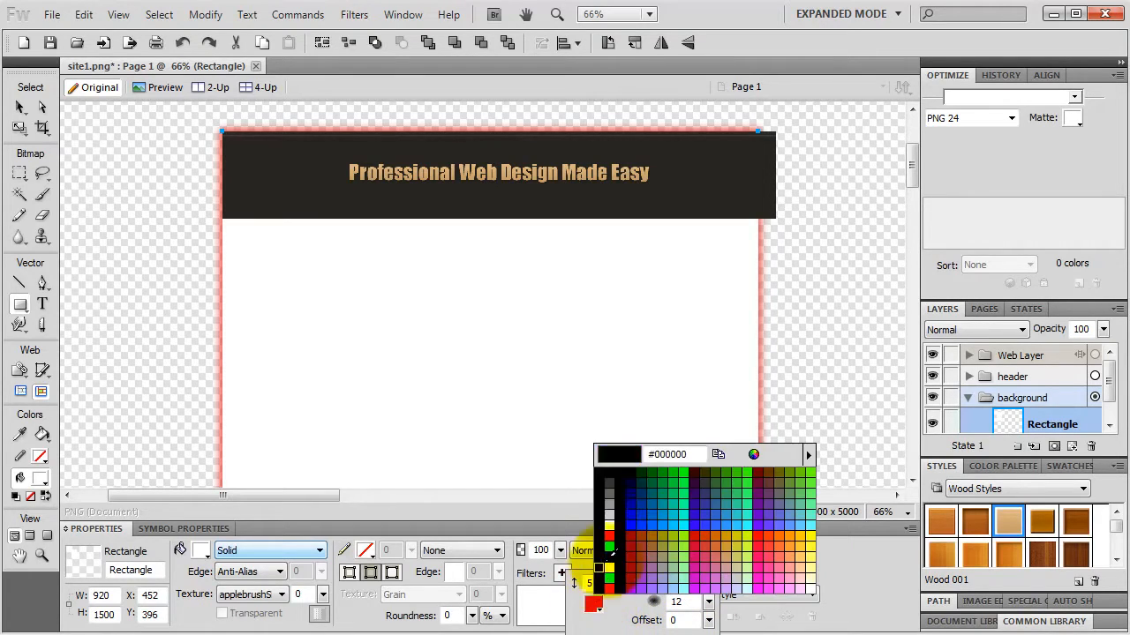
pyautogui.click(609, 489)
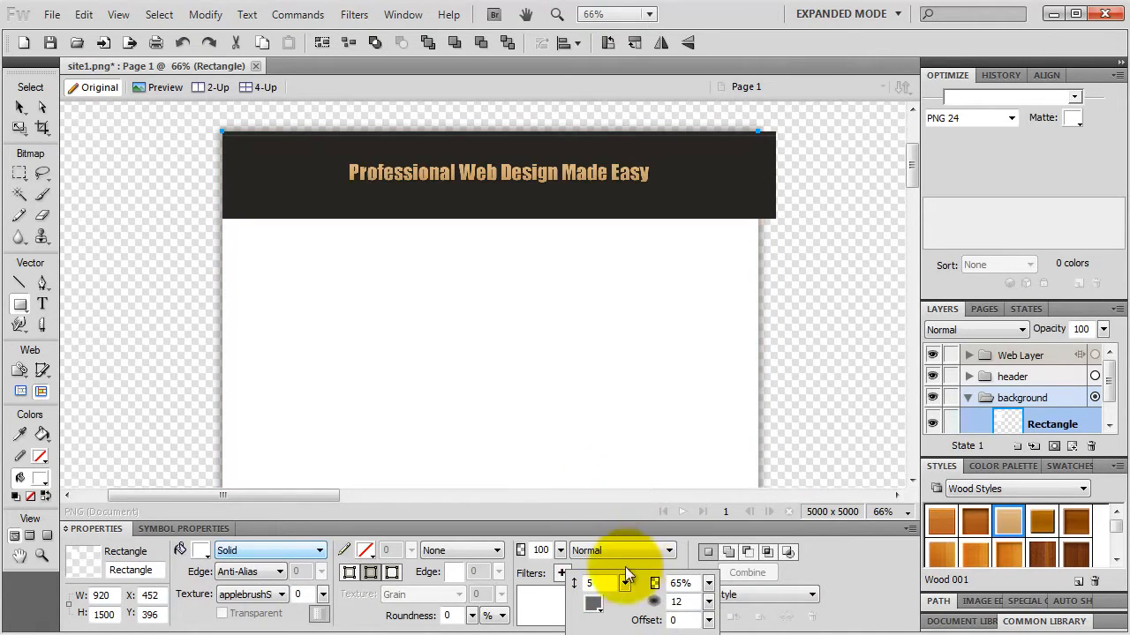
pyautogui.moveTo(625, 578); pyautogui.dragTo(629, 597)
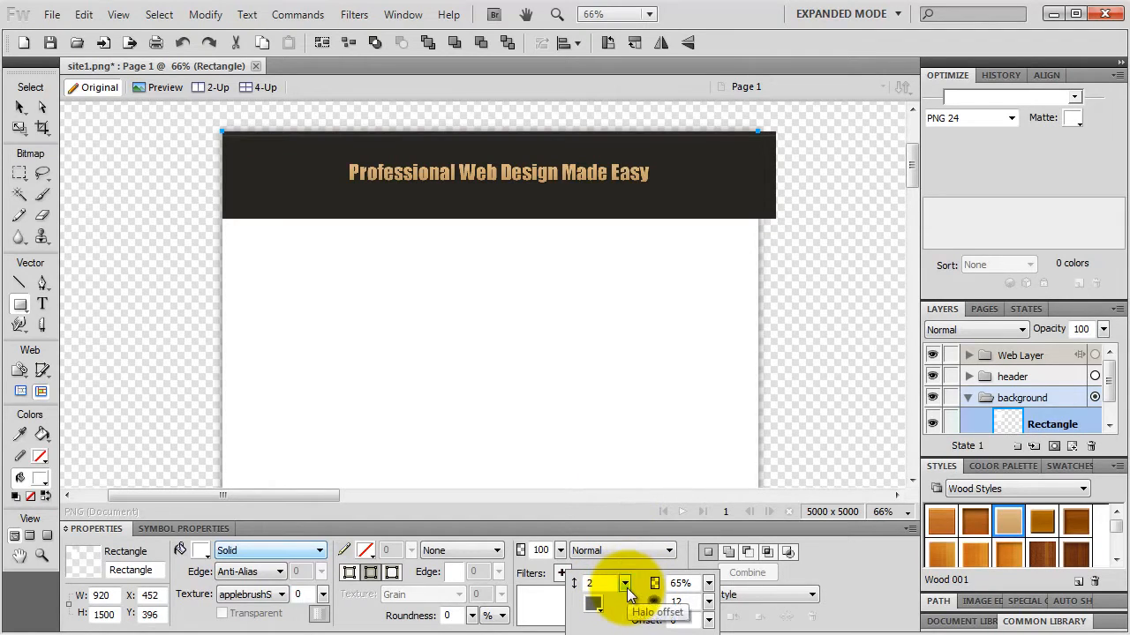
pyautogui.moveTo(707, 583); pyautogui.dragTo(711, 606)
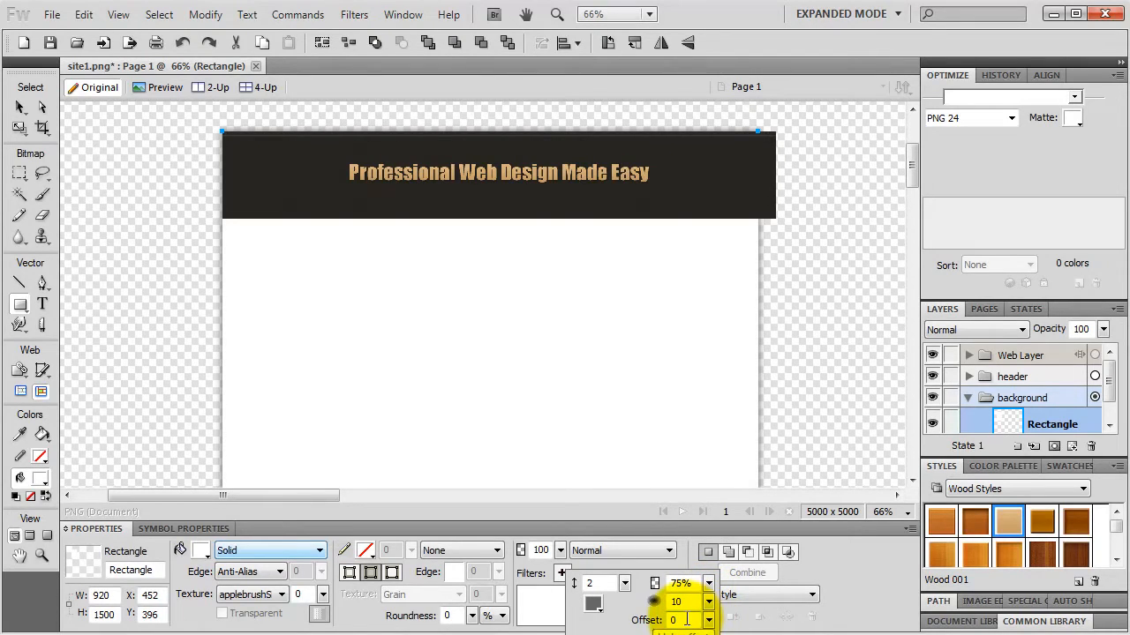
pyautogui.click(534, 607)
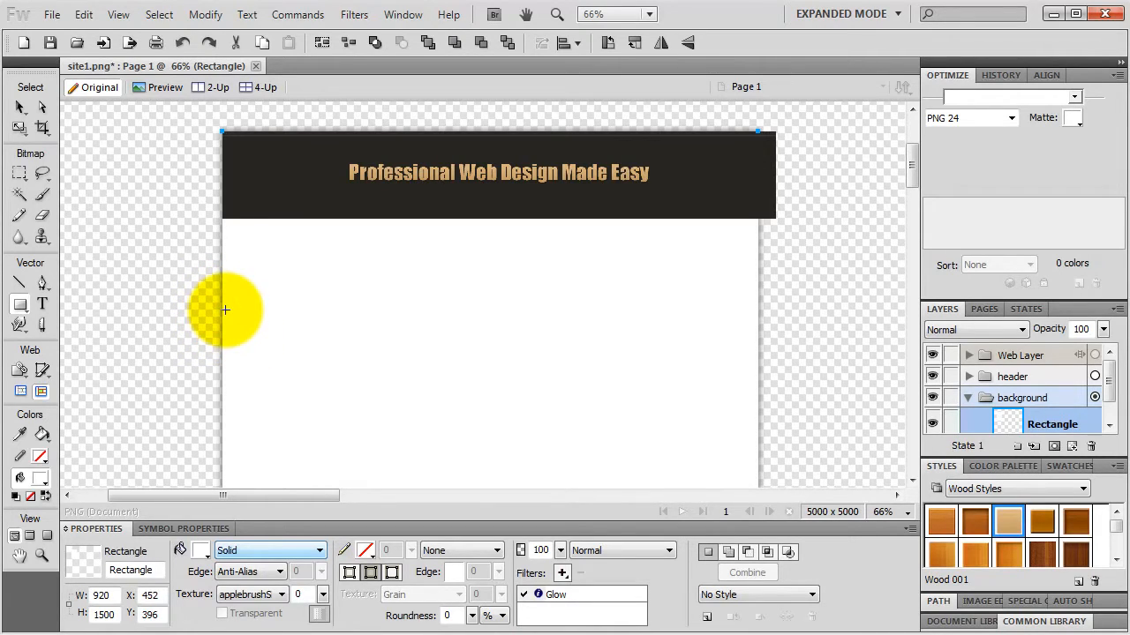
# Set the background rectangle's corner roundness to 5% and check its edges
pyautogui.click(449, 615)
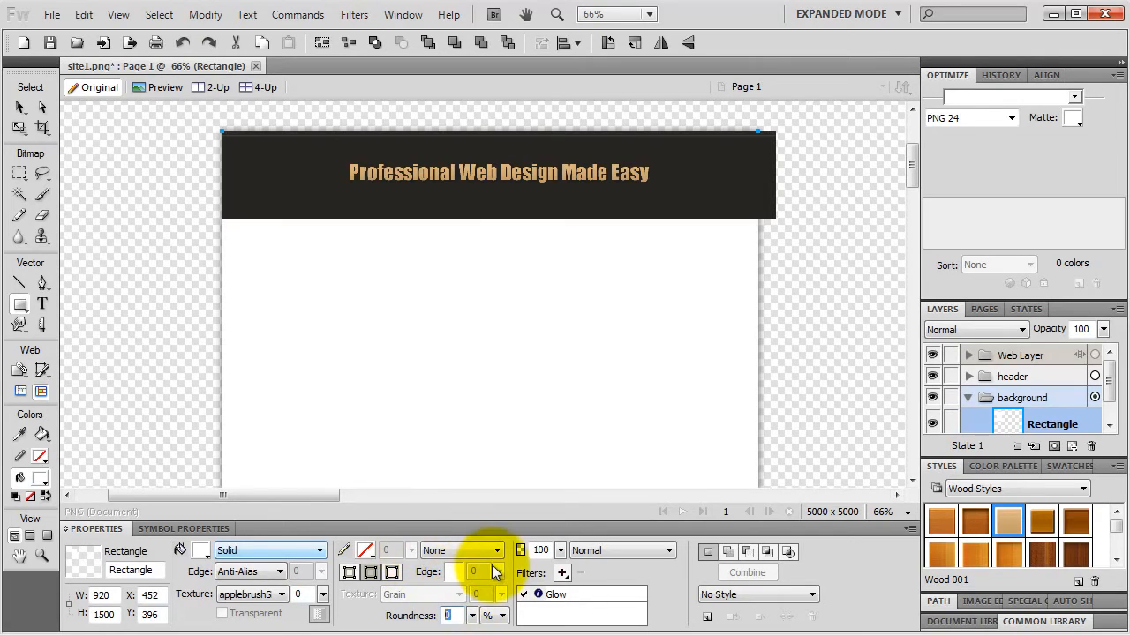
pyautogui.write('5')
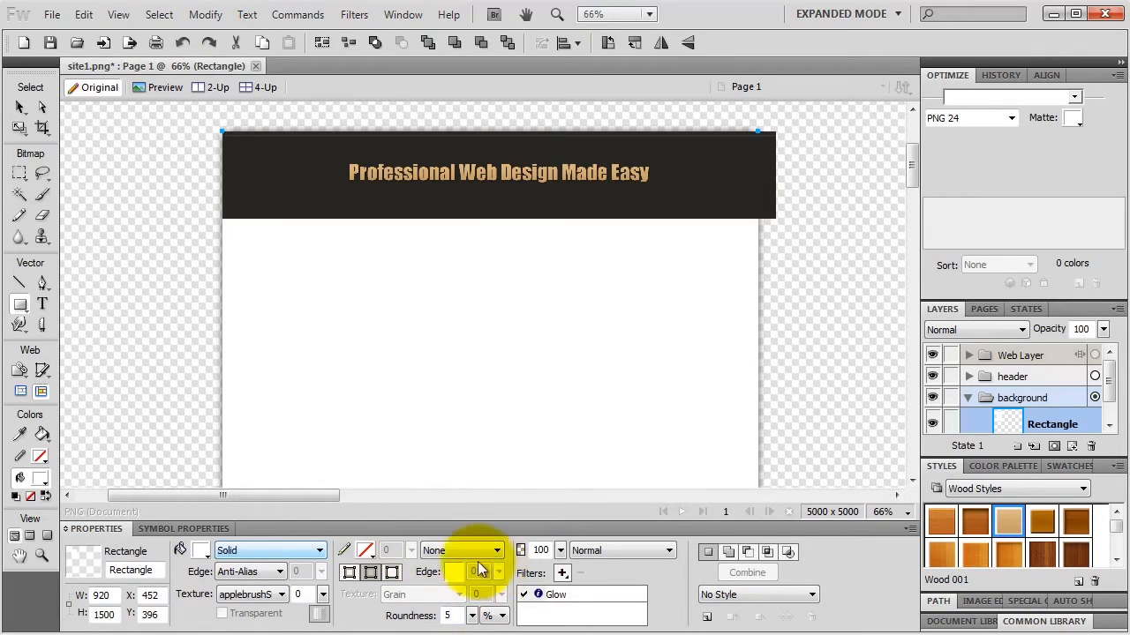
pyautogui.press('space')
pyautogui.moveTo(653, 402); pyautogui.dragTo(512, 106)
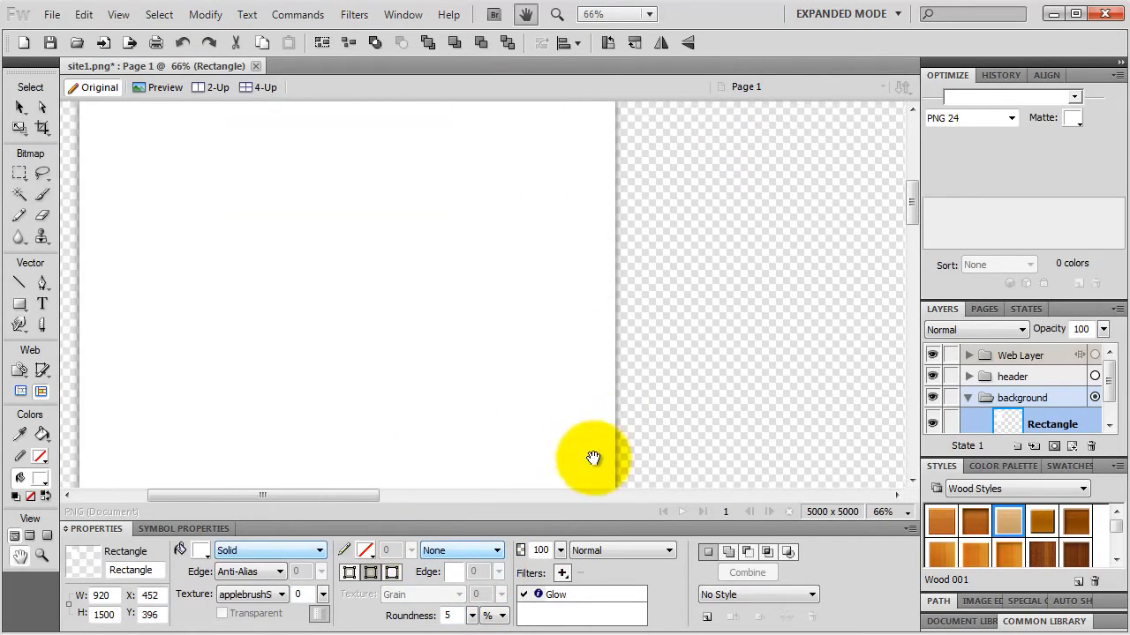
pyautogui.moveTo(596, 459)
pyautogui.mouseDown()
pyautogui.moveTo(542, 205)
pyautogui.moveTo(596, 463)
pyautogui.mouseUp()
pyautogui.press('space')
pyautogui.moveTo(499, 243); pyautogui.dragTo(594, 472)
pyautogui.moveTo(565, 262); pyautogui.dragTo(576, 369)
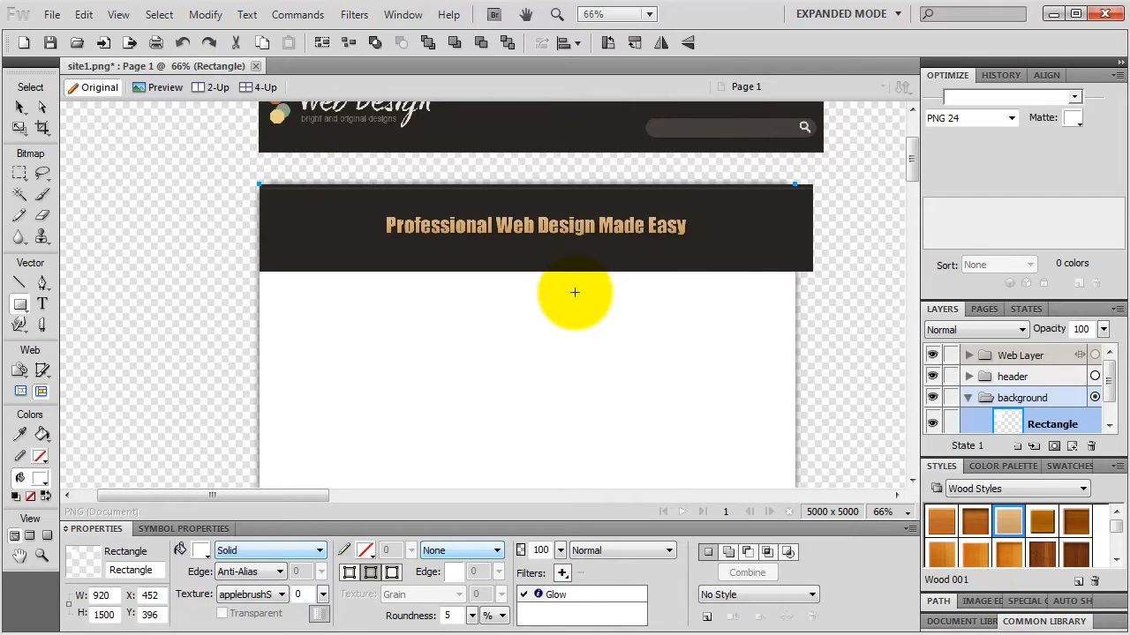
# Center the background rectangle under the header at about X 467, Y 437, and lock it in place
pyautogui.click(19, 107)
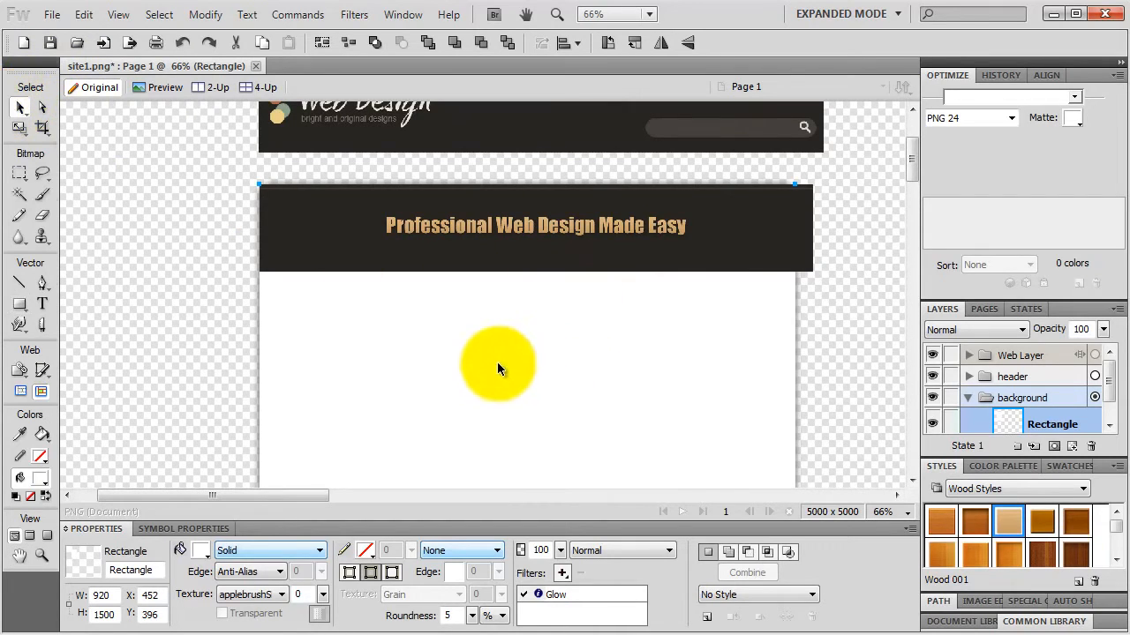
pyautogui.moveTo(497, 362)
pyautogui.mouseDown()
pyautogui.moveTo(511, 363)
pyautogui.moveTo(505, 377)
pyautogui.mouseUp()
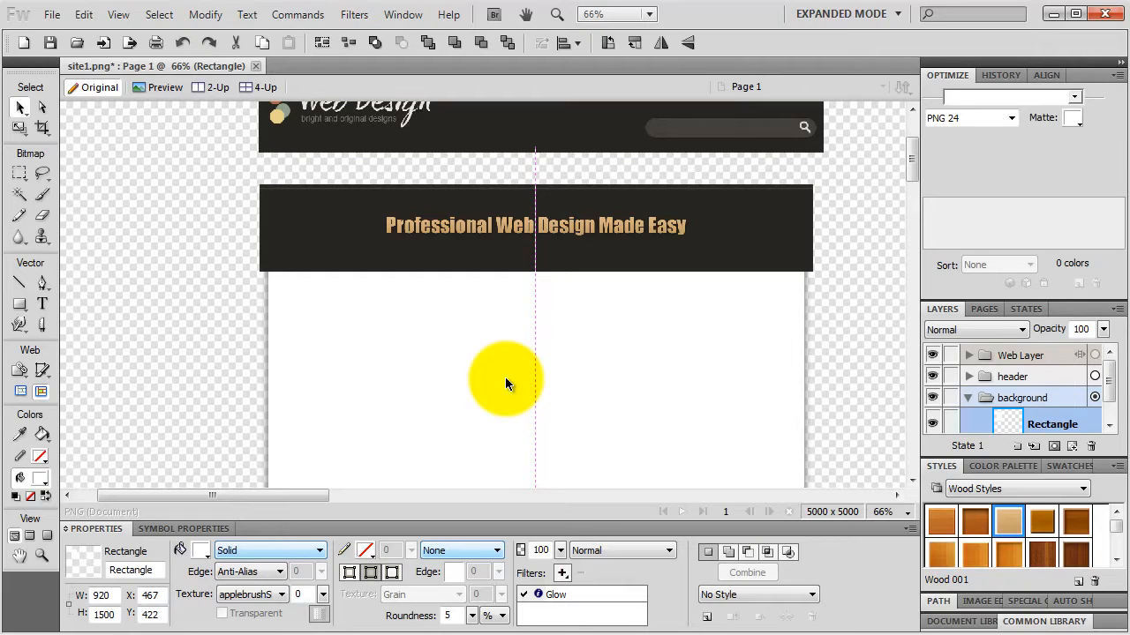
pyautogui.moveTo(505, 379); pyautogui.dragTo(503, 386)
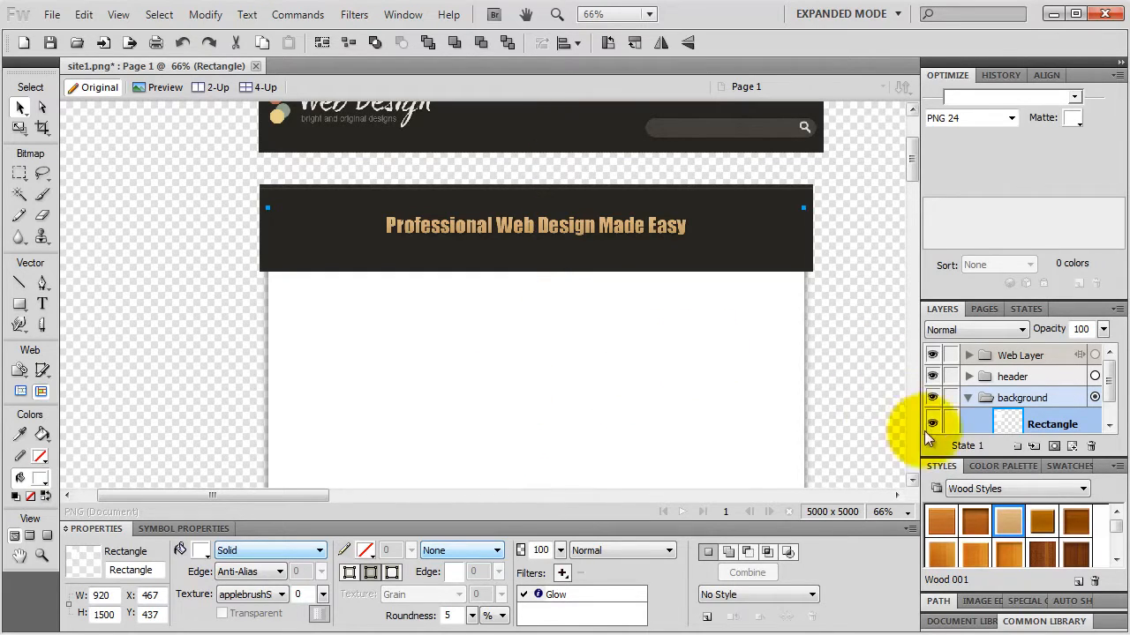
pyautogui.click(950, 421)
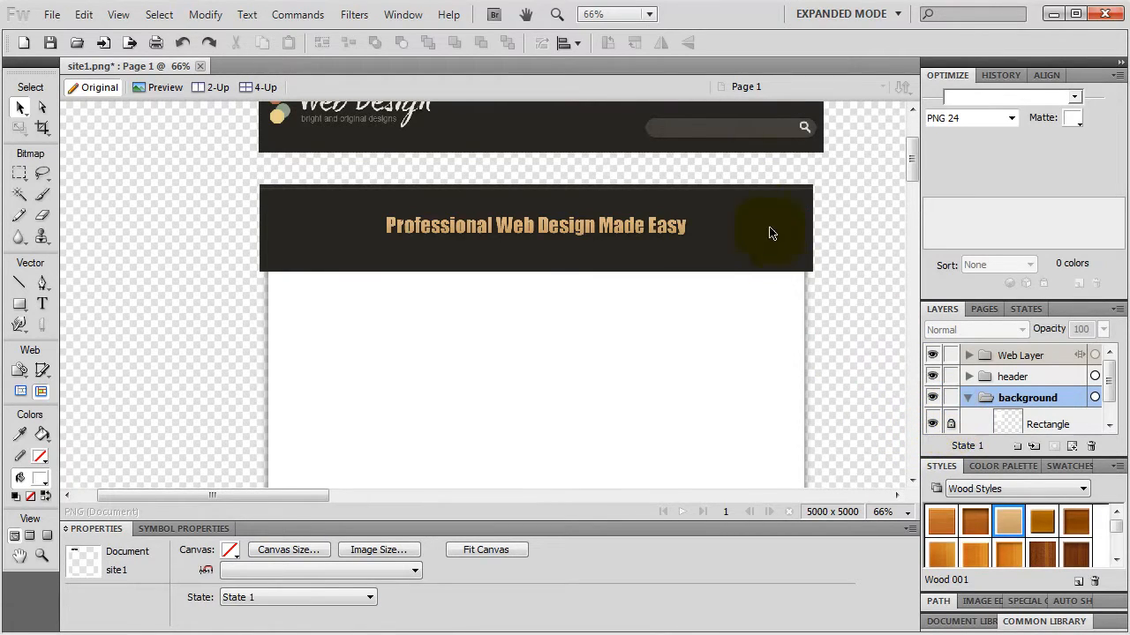
# Draw an Arrow auto shape about 125 by 75 on the white background, just below the title banner's right end
pyautogui.click(556, 14)
pyautogui.moveTo(731, 378); pyautogui.dragTo(885, 225)
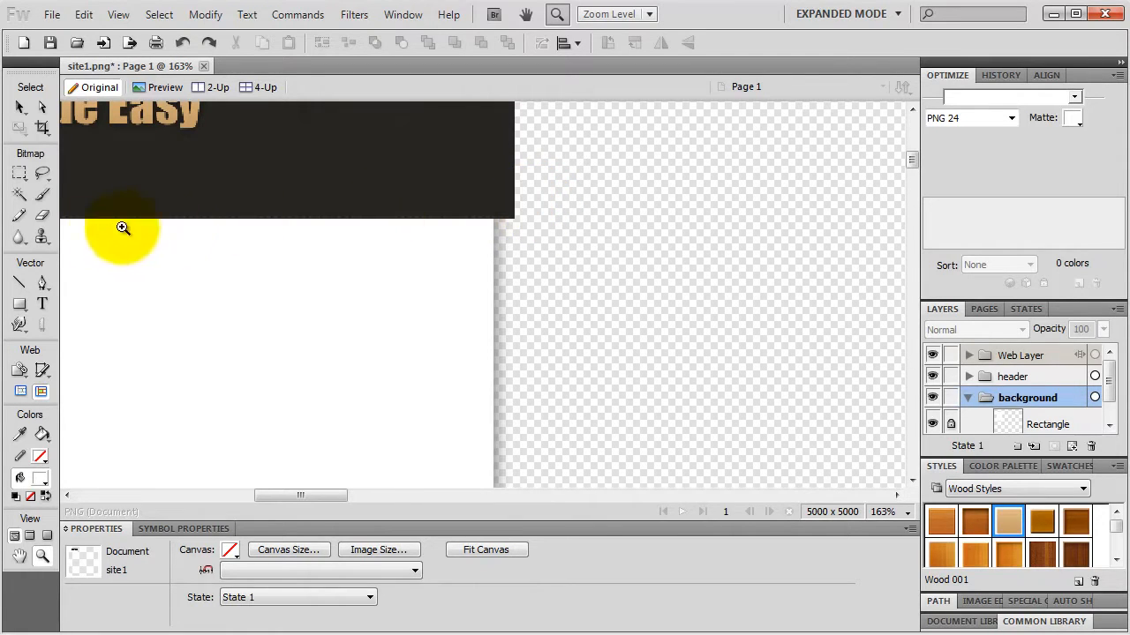
pyautogui.click(19, 304)
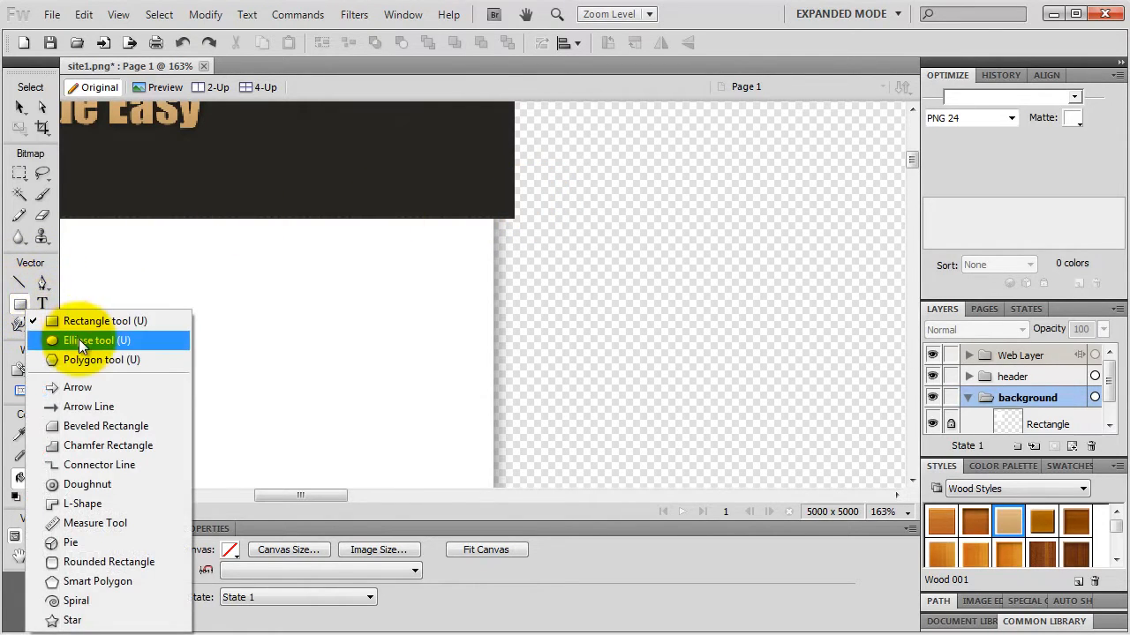
pyautogui.click(82, 385)
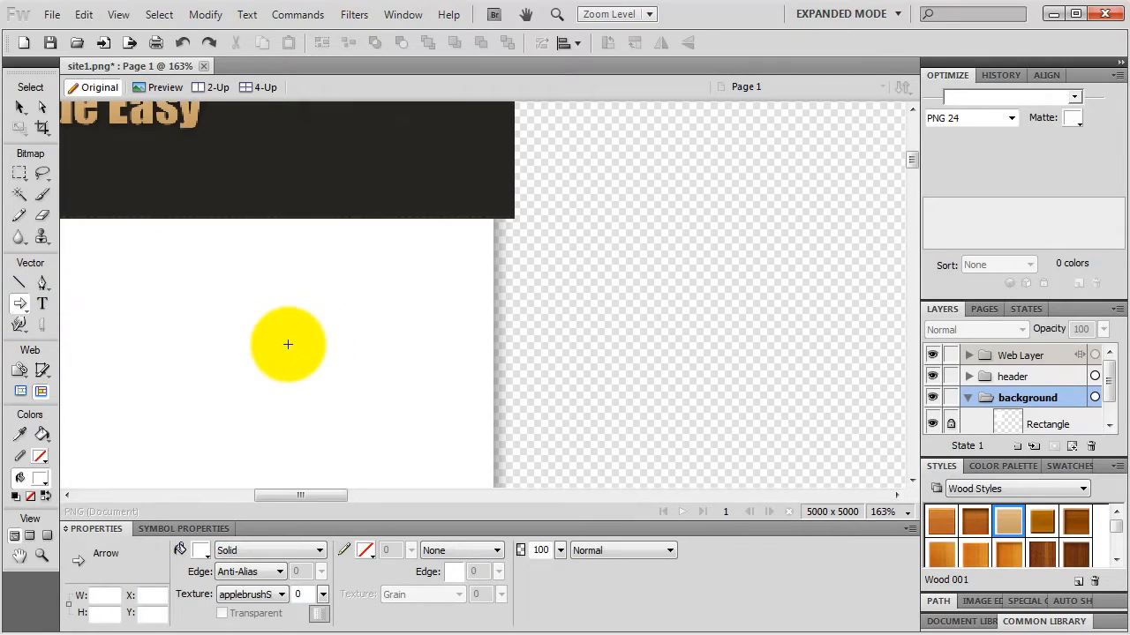
pyautogui.moveTo(240, 348); pyautogui.dragTo(420, 240)
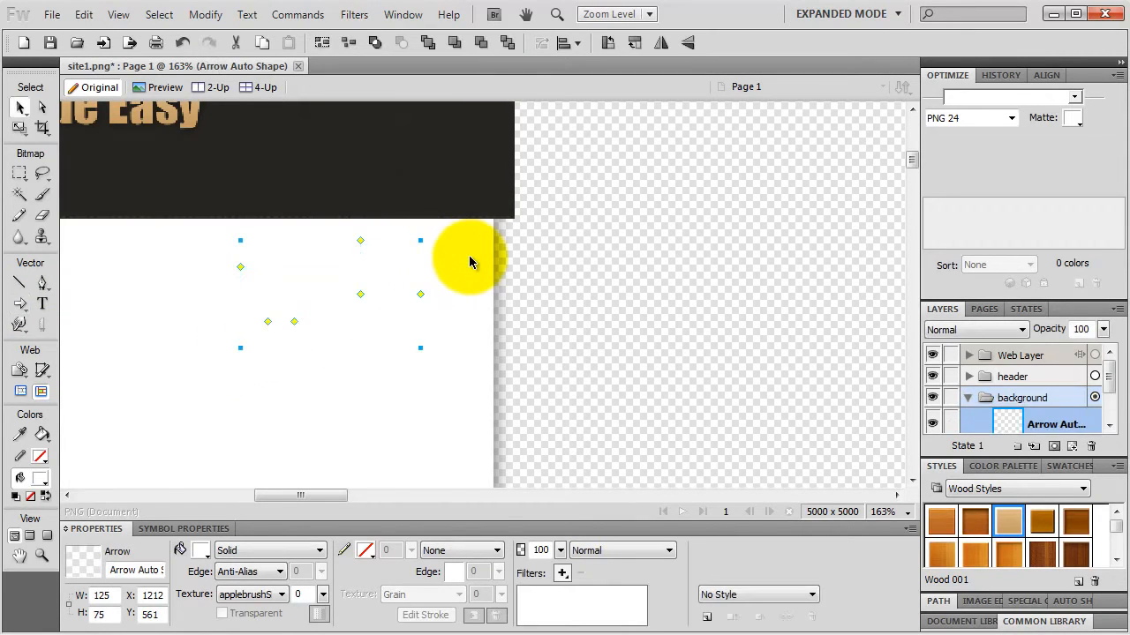
# Fill the arrow with solid dark gray
pyautogui.click(200, 550)
pyautogui.click(201, 548)
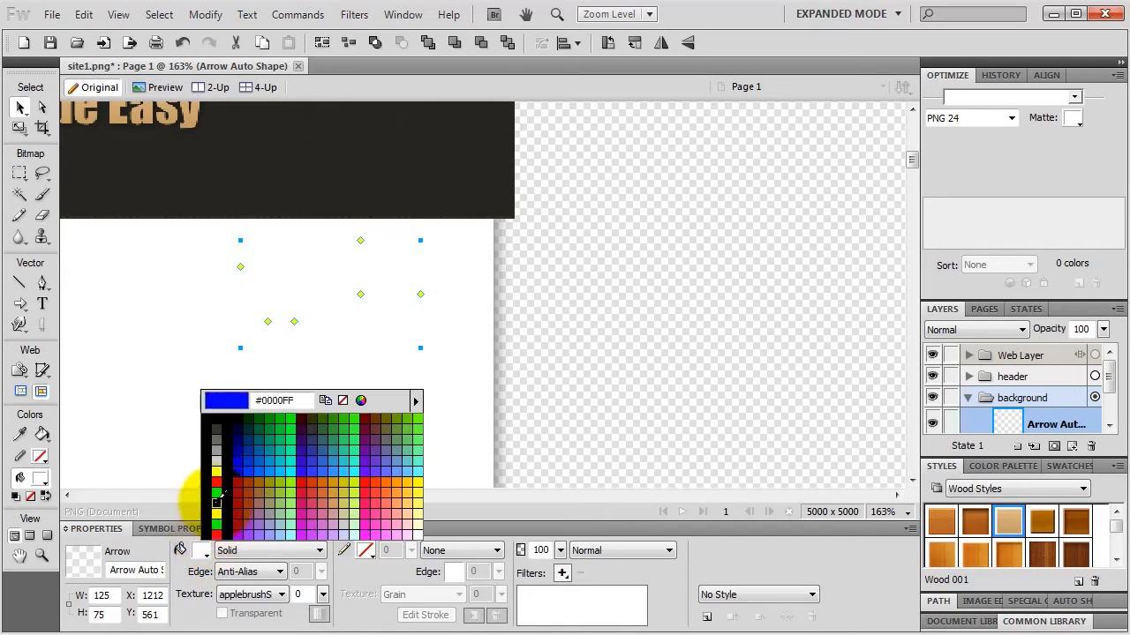
pyautogui.click(219, 424)
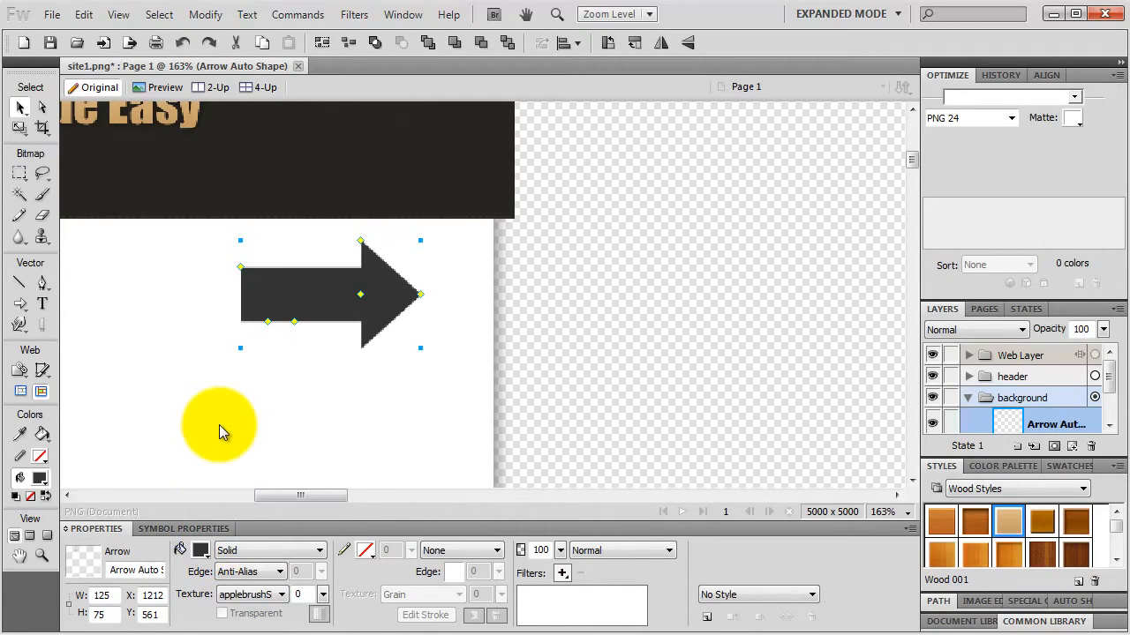
# Set the arrow's width to 100 and its height to 50
pyautogui.doubleClick(101, 596)
pyautogui.write('100')
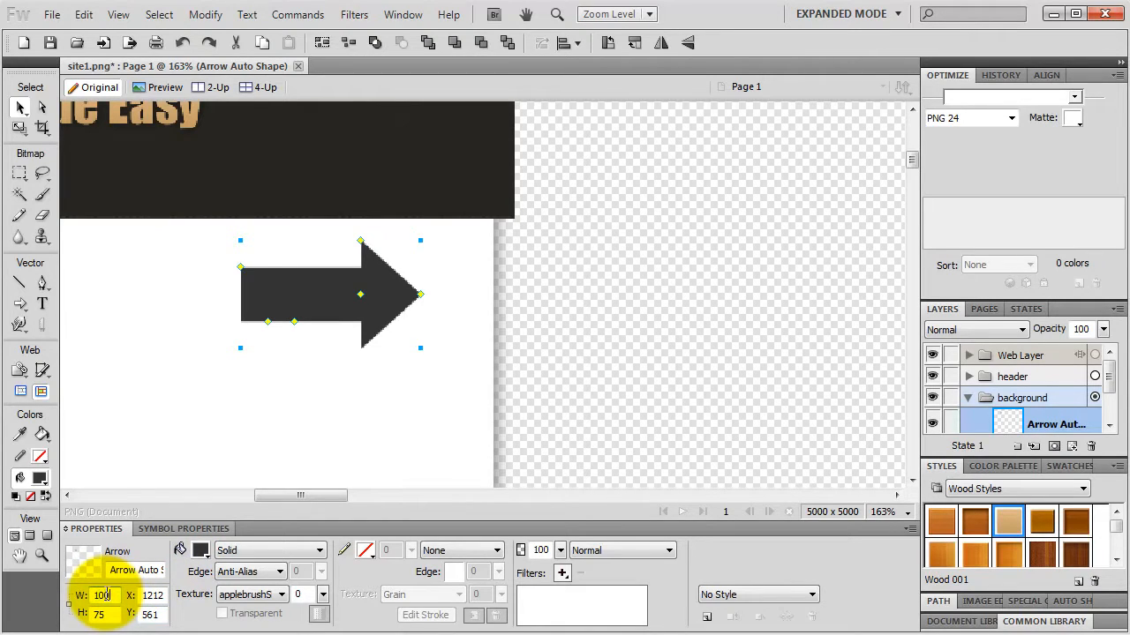
pyautogui.press('Return')
pyautogui.doubleClick(103, 612)
pyautogui.write('50')
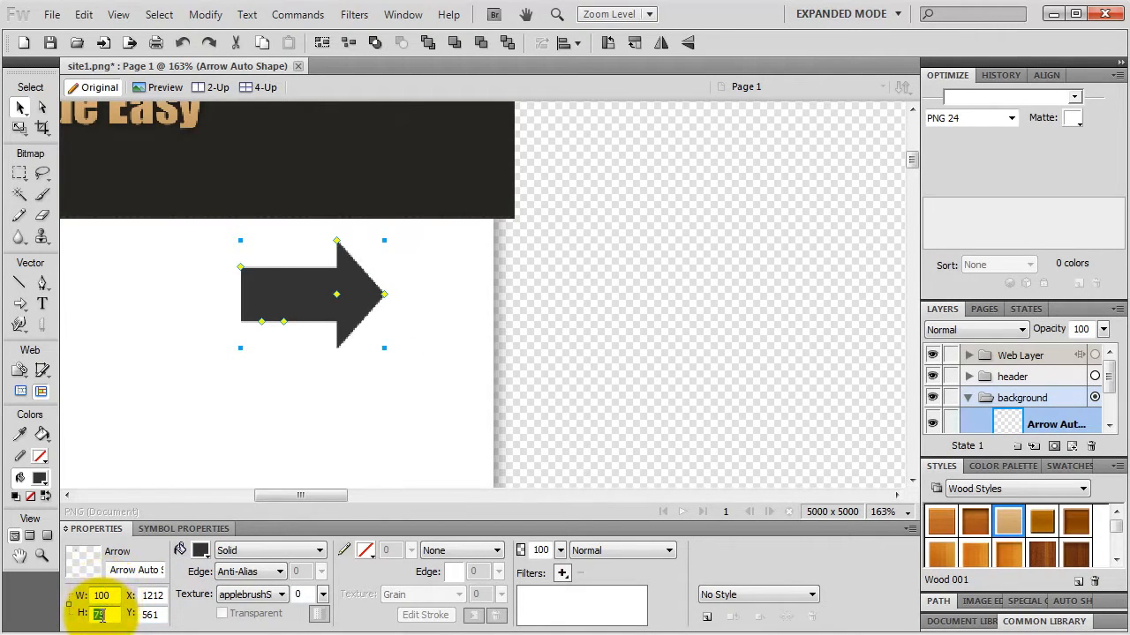
pyautogui.press('Return')
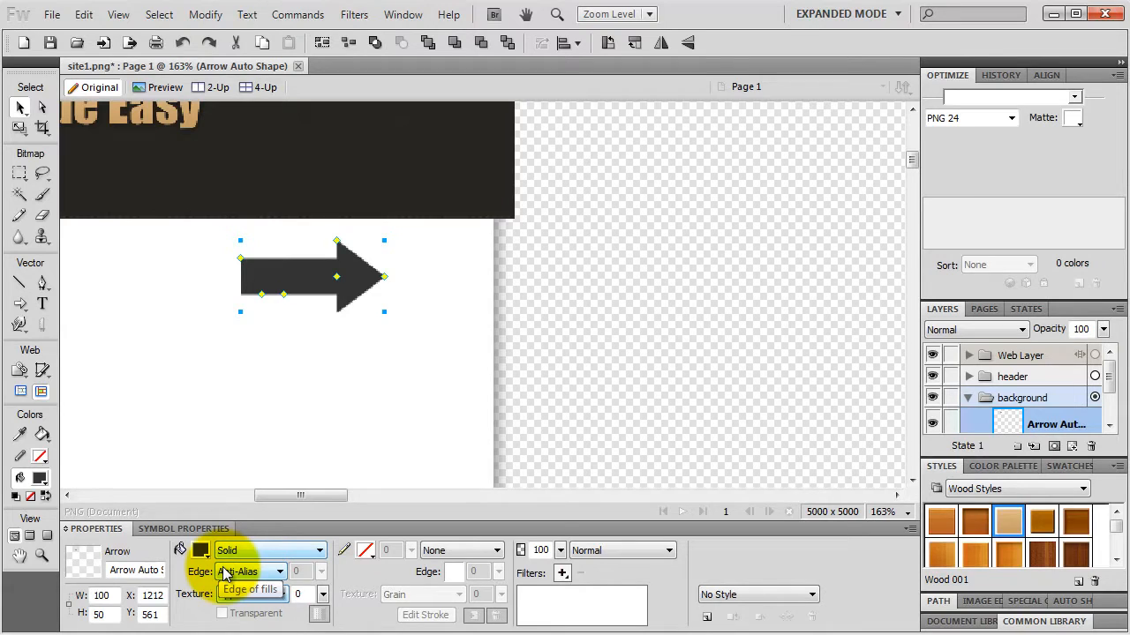
pyautogui.click(205, 14)
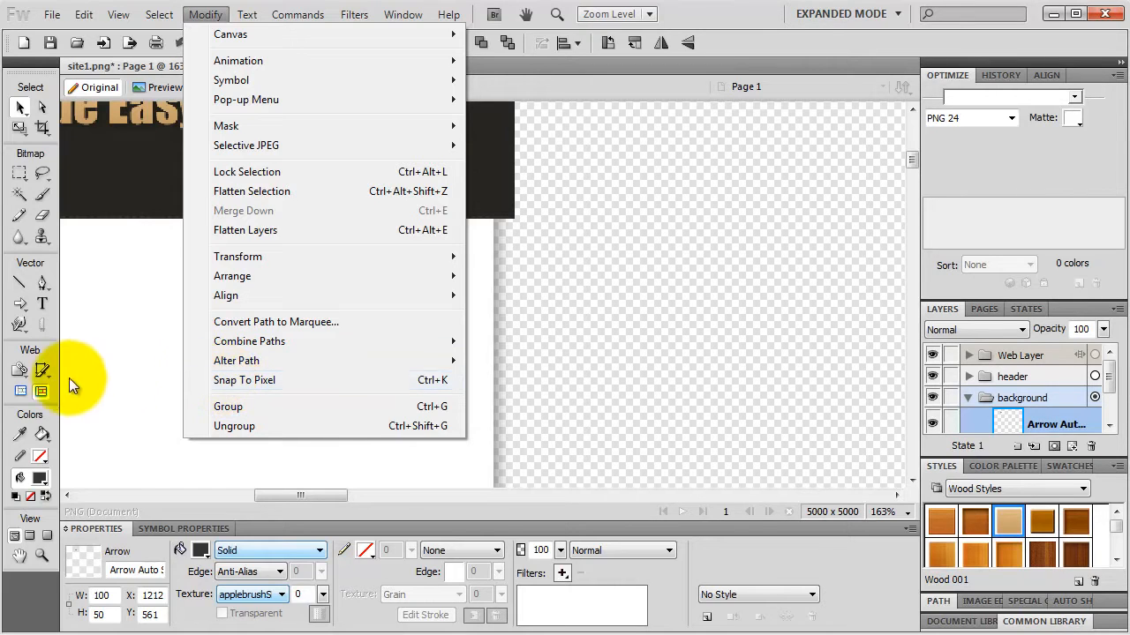
pyautogui.click(119, 369)
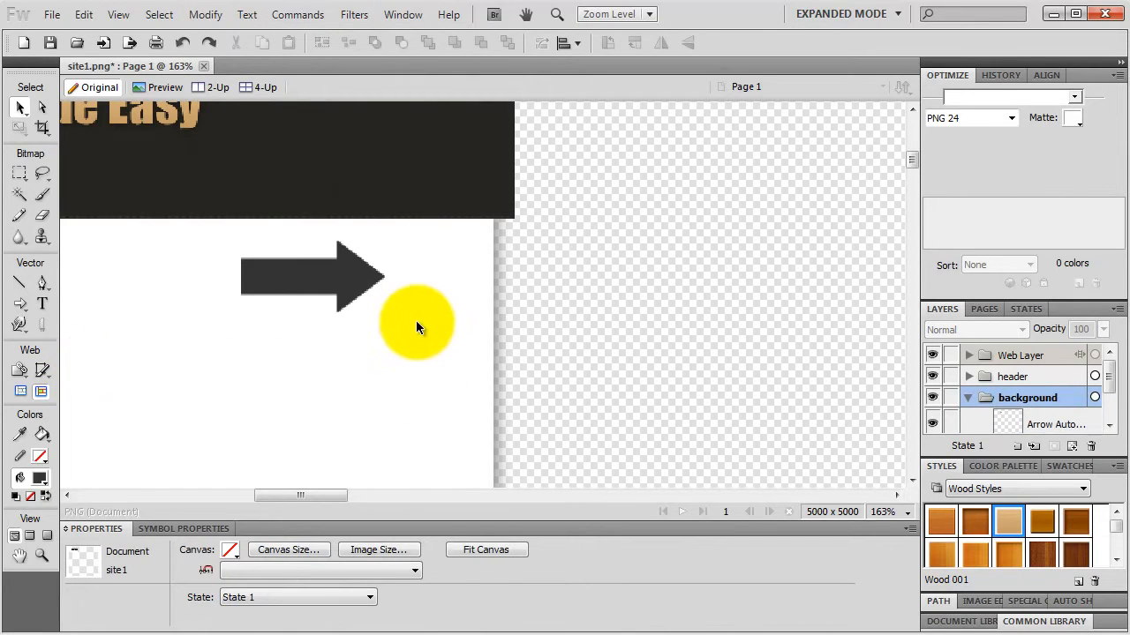
# Nudge the arrow to X 1302, Y 520, so its tip meets the banner's lower-right corner
pyautogui.click(343, 284)
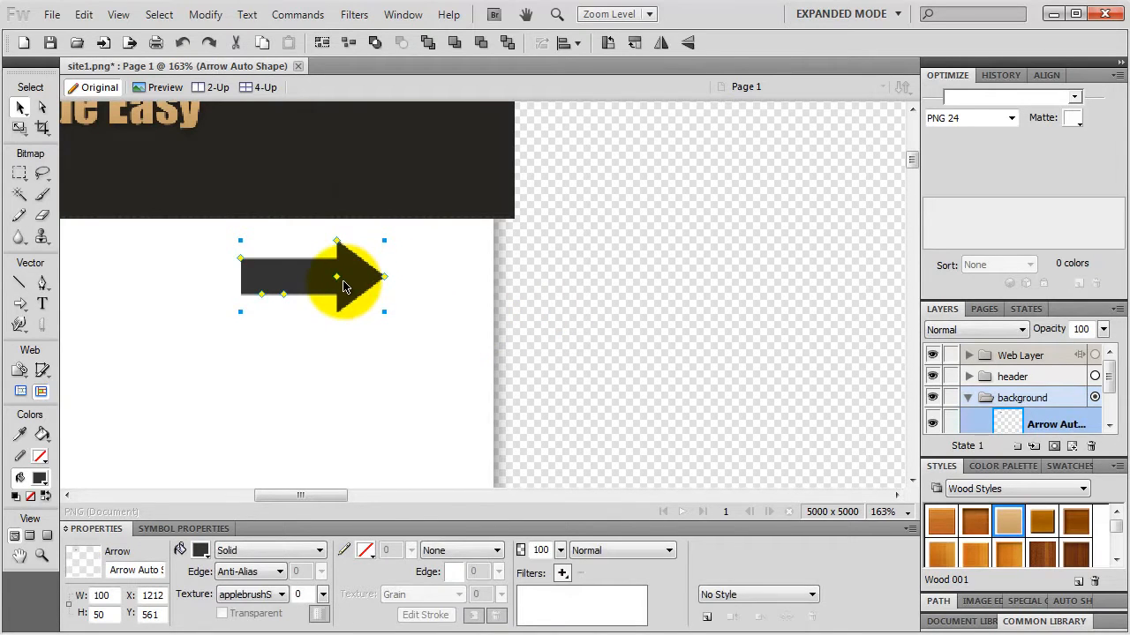
pyautogui.press('Right')
pyautogui.press('Up')
pyautogui.press('Up')
pyautogui.press('Right')
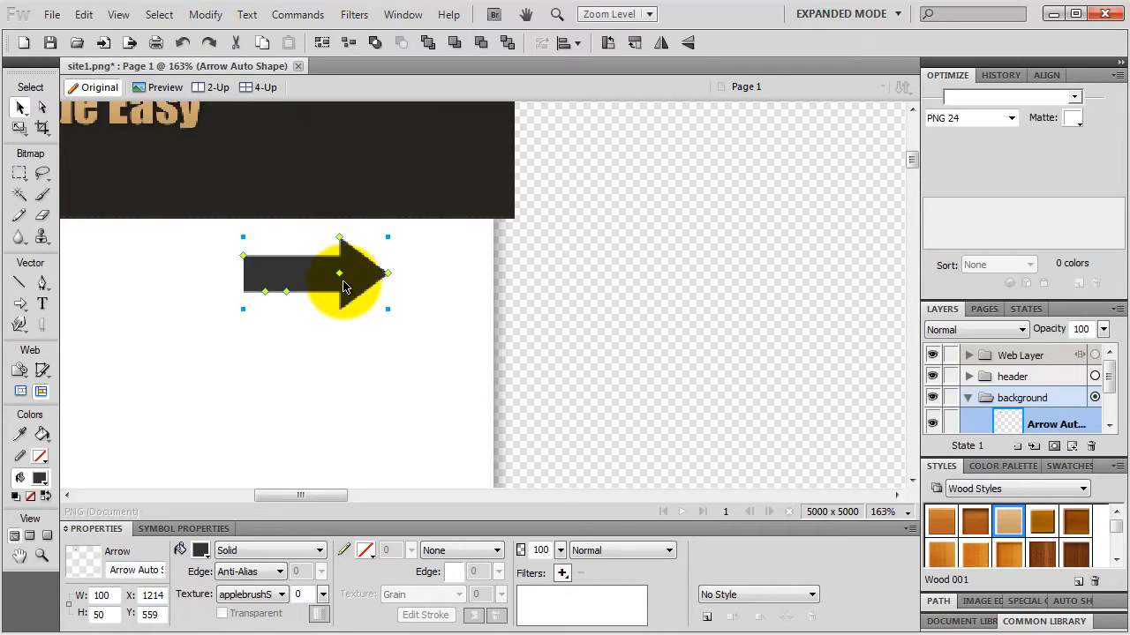
pyautogui.hotkey('shift', 'Right')
pyautogui.hotkey('shift', 'Right')
pyautogui.hotkey('shift', 'Right')
pyautogui.hotkey('shift', 'Right')
pyautogui.hotkey('shift', 'Right')
pyautogui.hotkey('shift', 'Right')
pyautogui.hotkey('shift', 'Right')
pyautogui.hotkey('shift', 'Up')
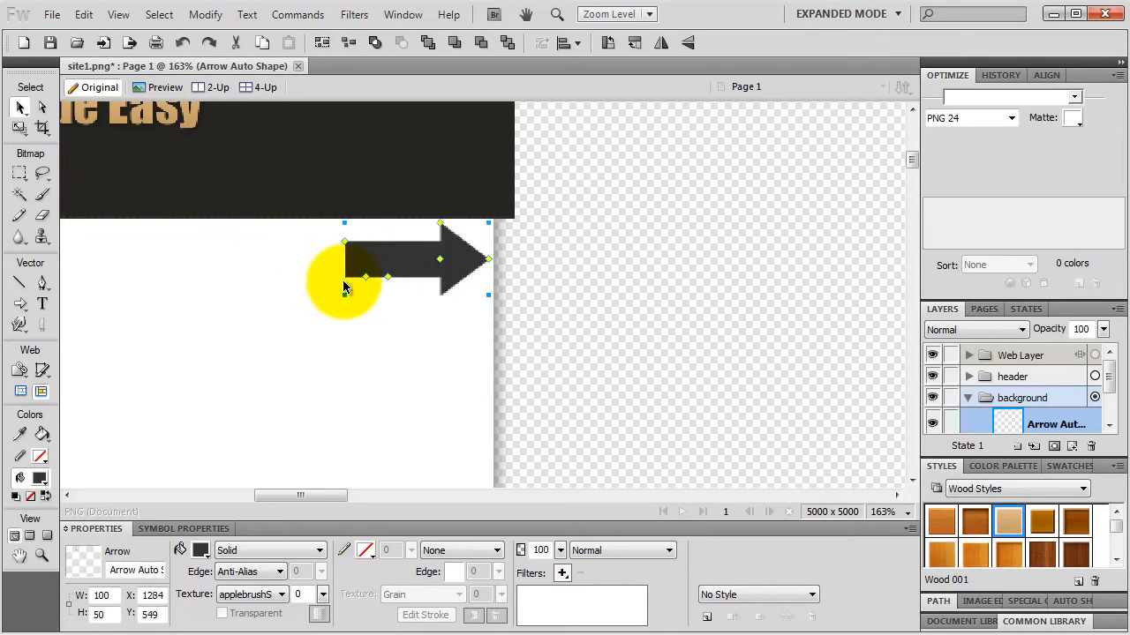
pyautogui.hotkey('shift', 'Right')
pyautogui.hotkey('shift', 'Up')
pyautogui.hotkey('shift', 'Up')
pyautogui.hotkey('shift', 'Up')
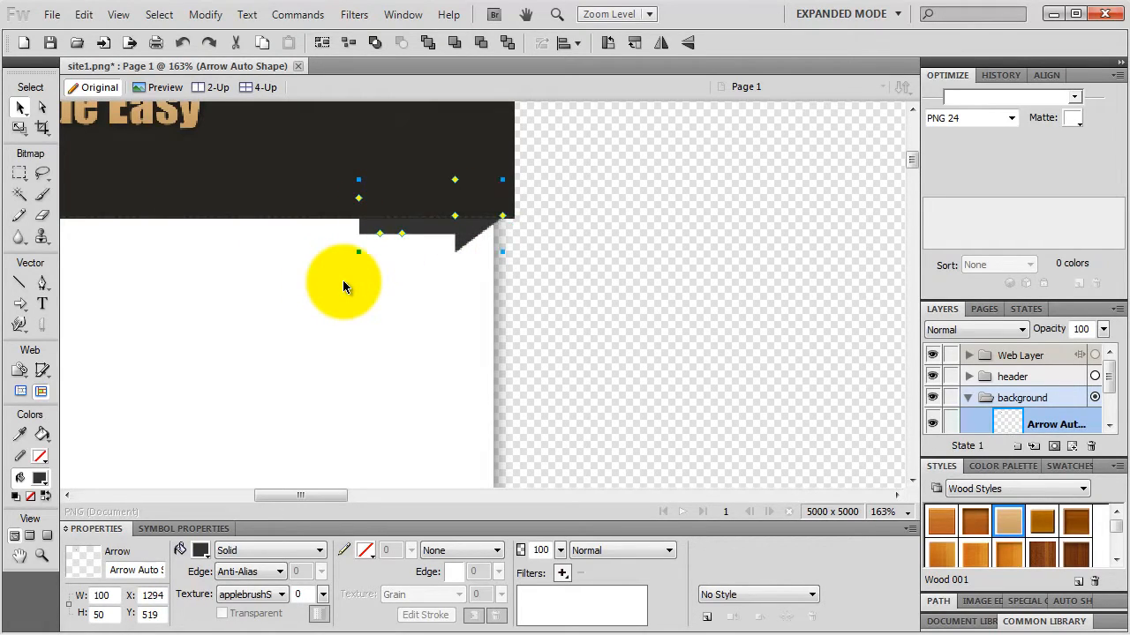
pyautogui.press('Right')
pyautogui.press('Right')
pyautogui.press('Right')
pyautogui.press('Right')
pyautogui.press('Right')
pyautogui.press('Right')
pyautogui.press('Right')
pyautogui.press('Right')
pyautogui.press('Down')
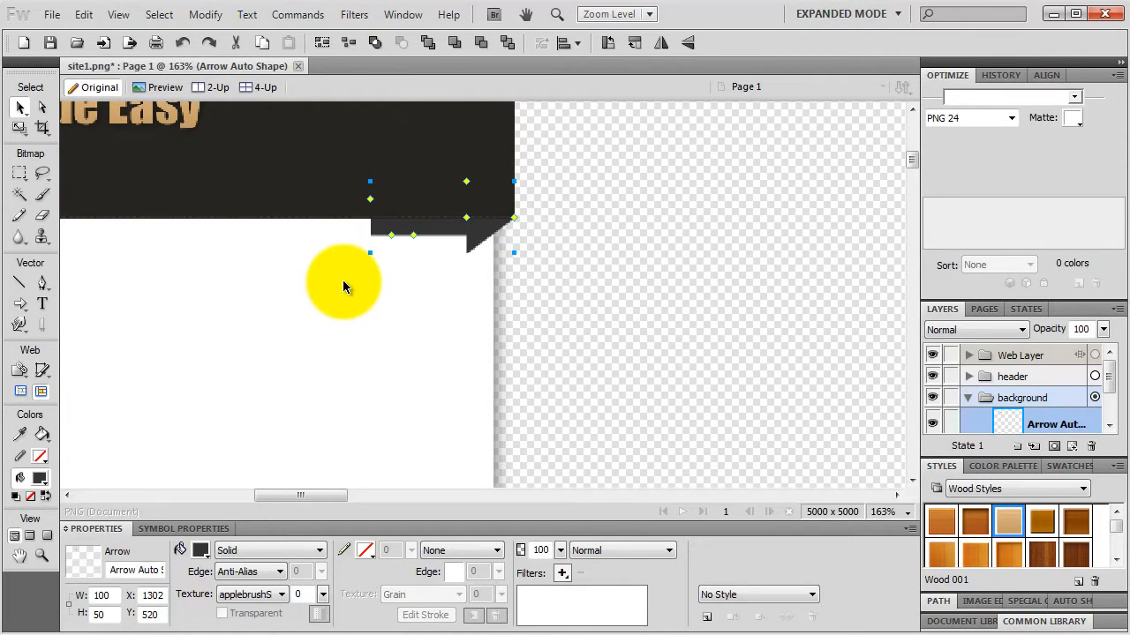
# Fine-tune the arrow against the banner's lower-right corner, placing it at X 1302, Y 521
pyautogui.scroll(2, 422, 270)
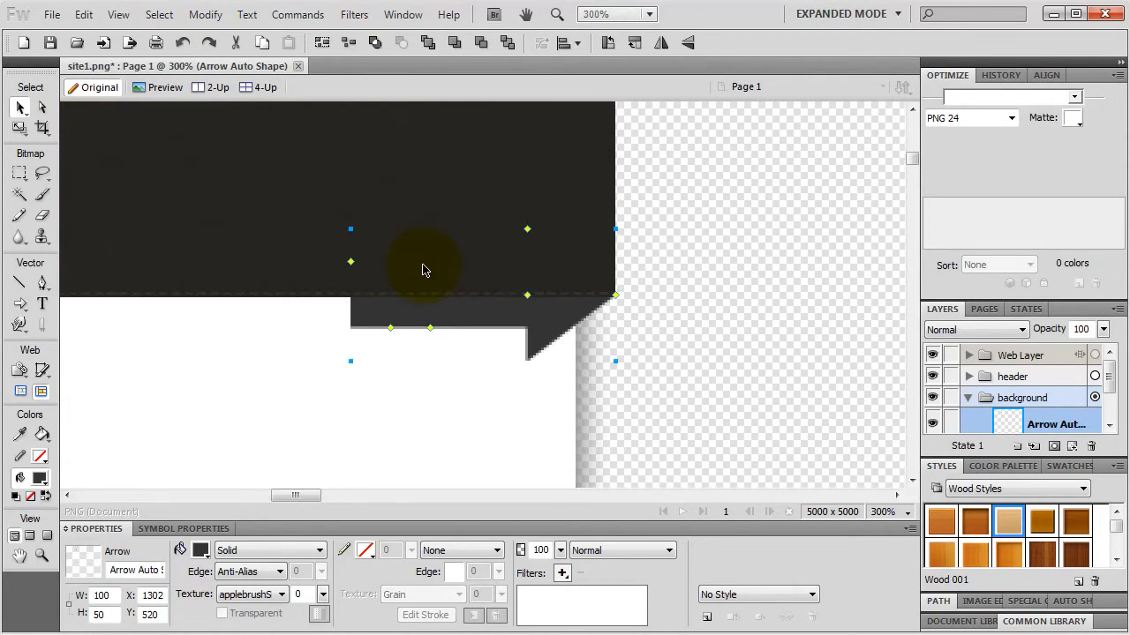
pyautogui.press('Left')
pyautogui.press('Left')
pyautogui.press('Left')
pyautogui.press('Left')
pyautogui.press('Down')
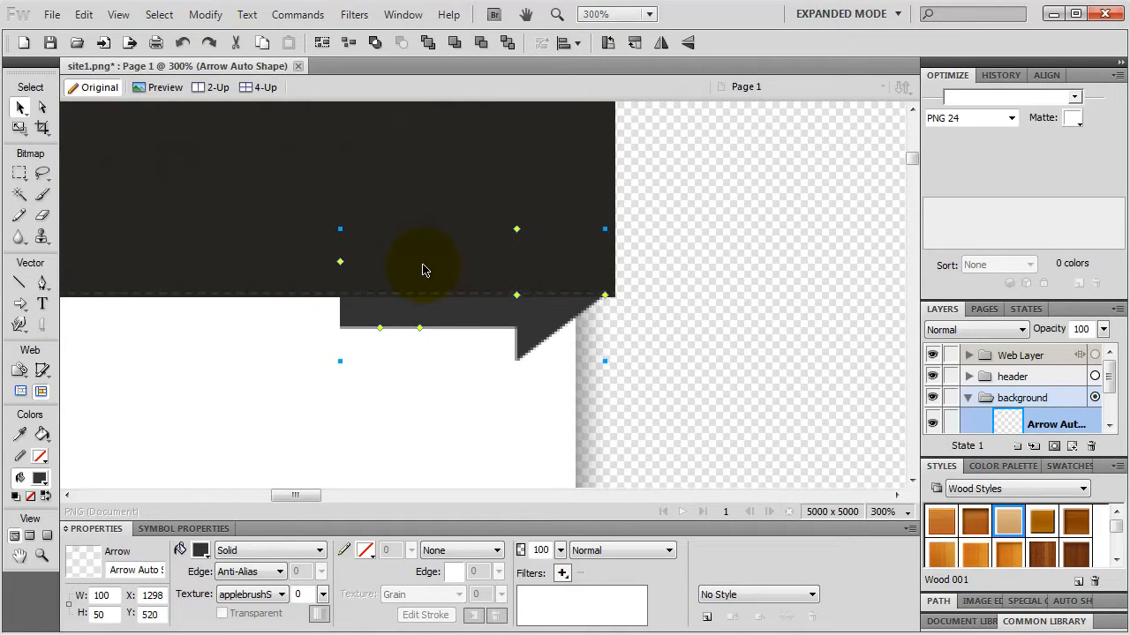
pyautogui.press('Right')
pyautogui.press('Right')
pyautogui.press('Right')
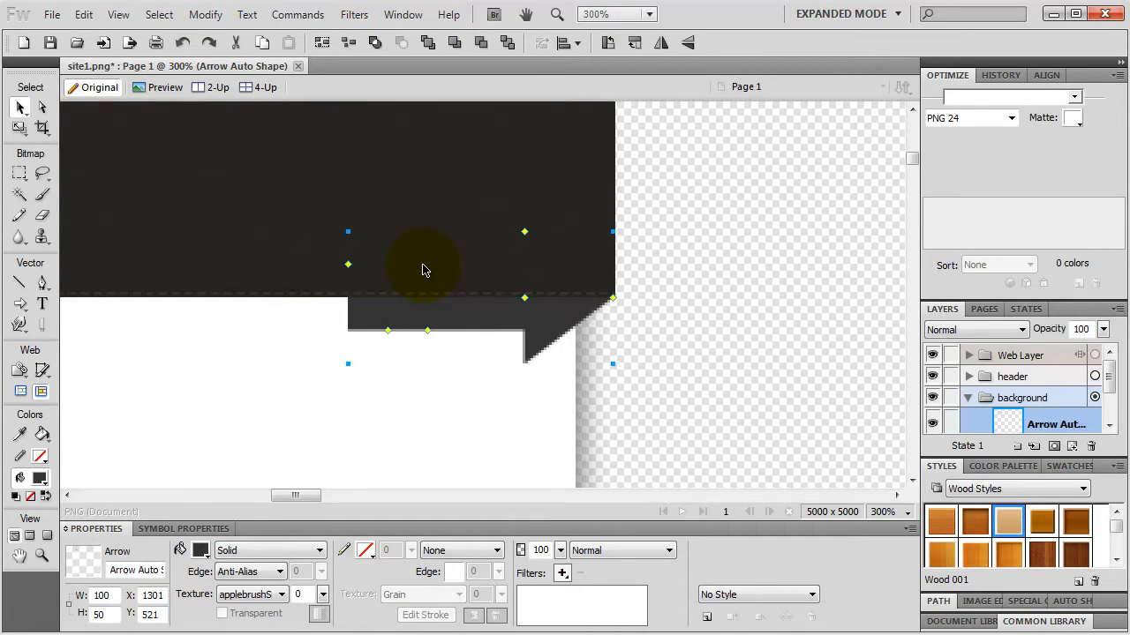
pyautogui.click(661, 348)
pyautogui.click(572, 316)
pyautogui.press('Right')
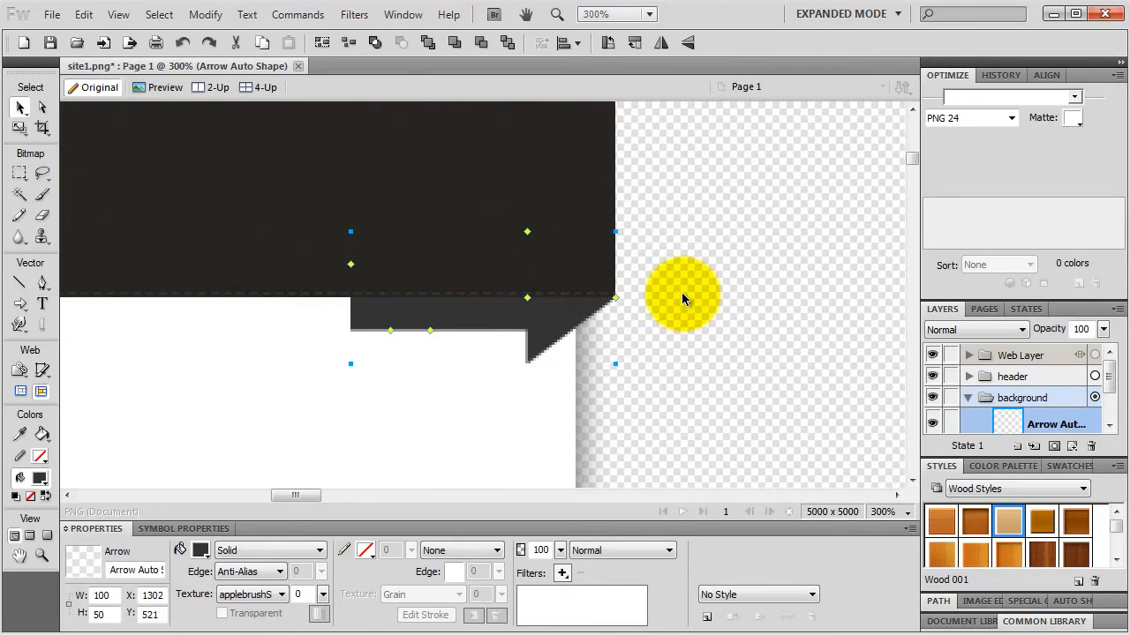
pyautogui.click(682, 292)
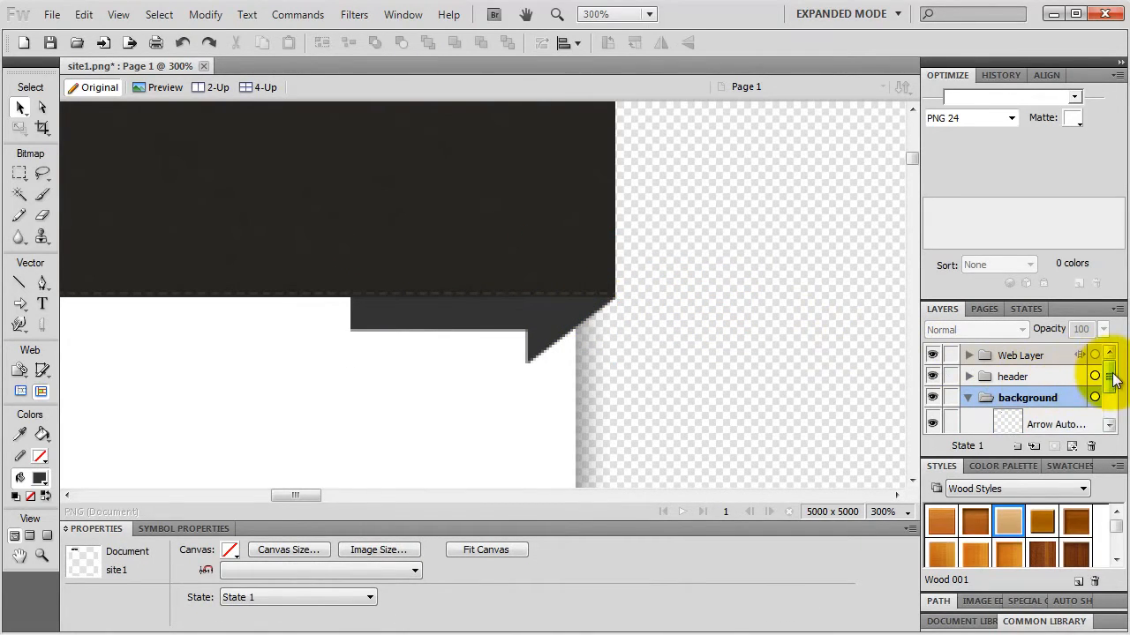
# Move the arrow below the Rectangle within the background layer so only the folded corner shows
pyautogui.moveTo(1108, 373); pyautogui.dragTo(1109, 399)
pyautogui.moveTo(1028, 383); pyautogui.dragTo(1056, 423)
pyautogui.click(1057, 424)
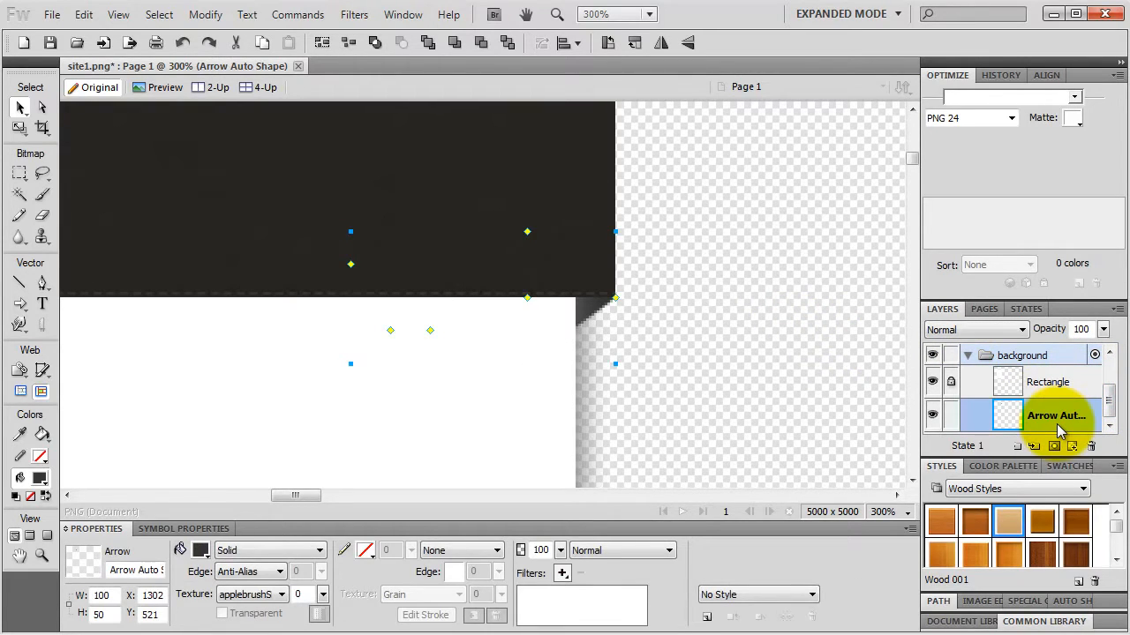
pyautogui.click(709, 281)
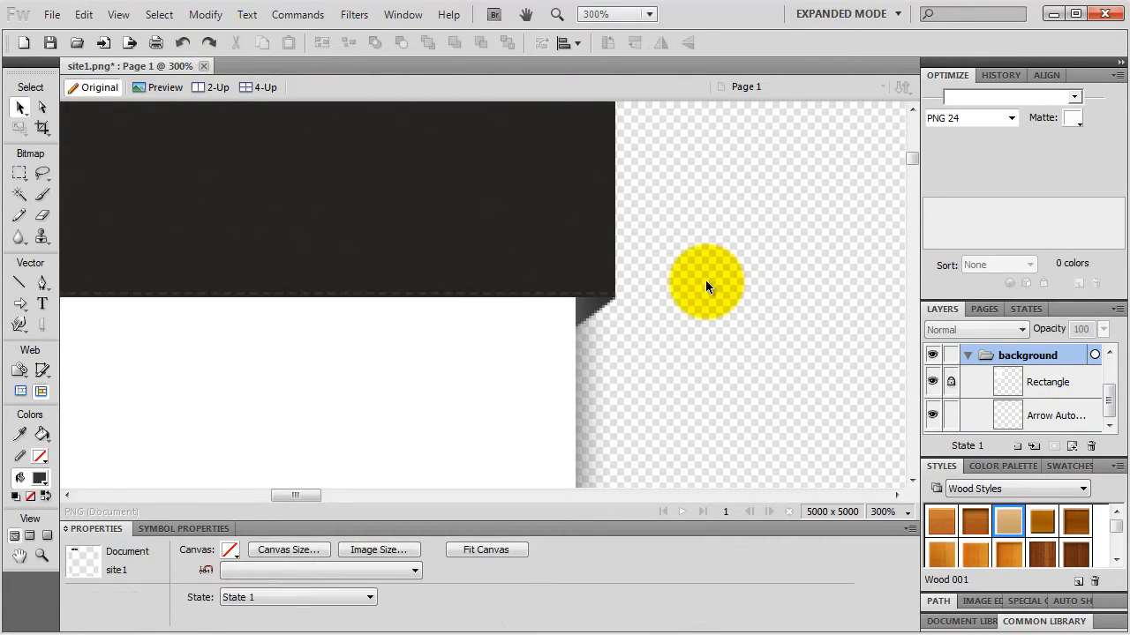
# Select the arrow at the banner's lower-right corner and duplicate it
pyautogui.click(600, 312)
pyautogui.press('Up')
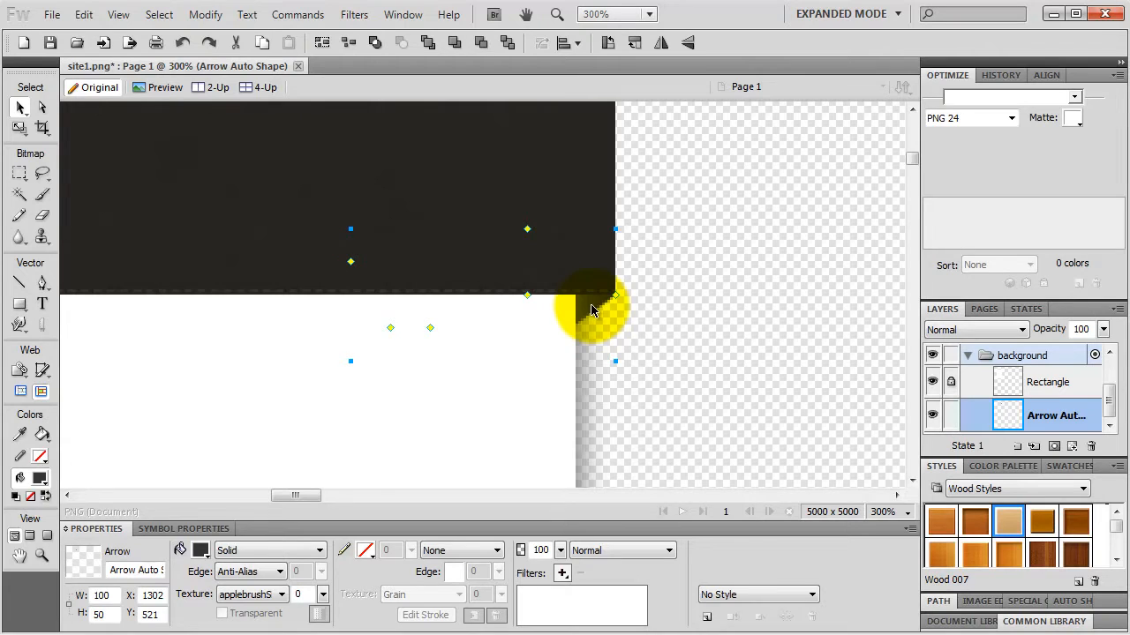
pyautogui.click(83, 15)
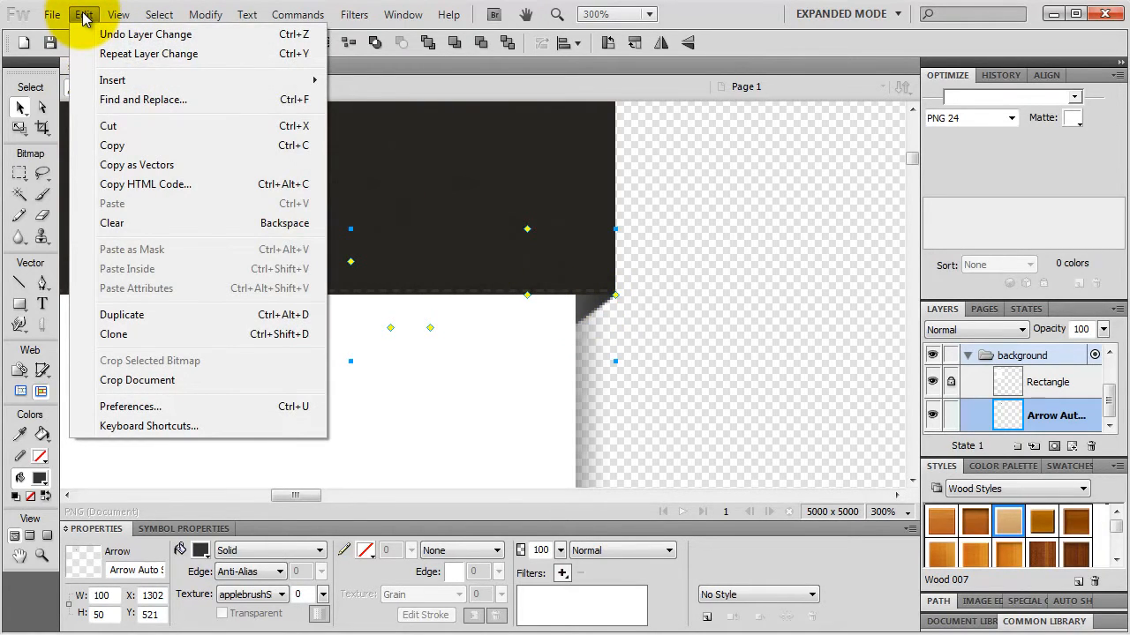
pyautogui.click(122, 315)
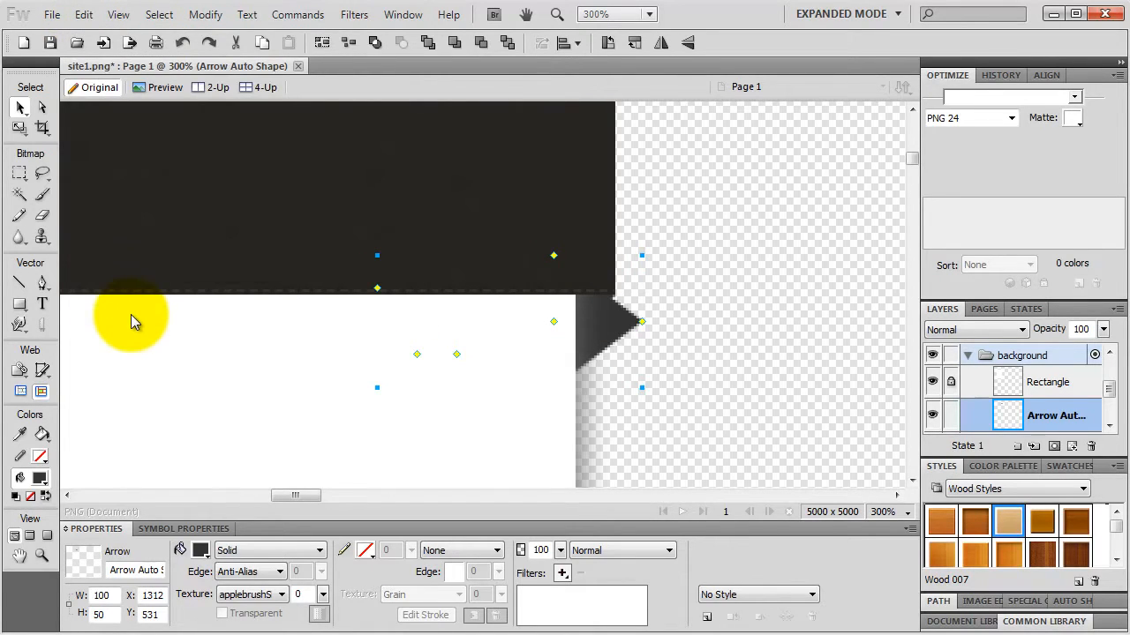
# Move the duplicate arrow across to the outer left side of the white background, at about X 337, Y 546
pyautogui.moveTo(607, 335); pyautogui.dragTo(798, 337)
pyautogui.press('space')
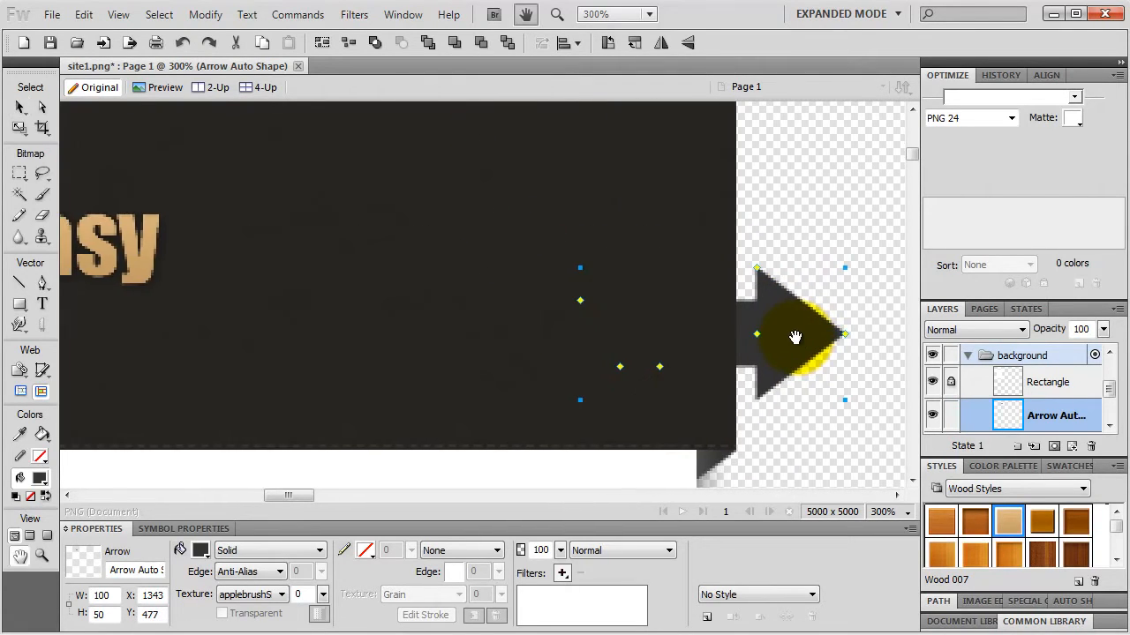
pyautogui.hotkey('ctrl', '-')
pyautogui.hotkey('ctrl', '-')
pyautogui.hotkey('ctrl', '-')
pyautogui.moveTo(491, 303); pyautogui.dragTo(294, 289)
pyautogui.press('space')
pyautogui.press('space')
pyautogui.press('space')
pyautogui.hotkey('ctrl', '+')
pyautogui.hotkey('ctrl', '+')
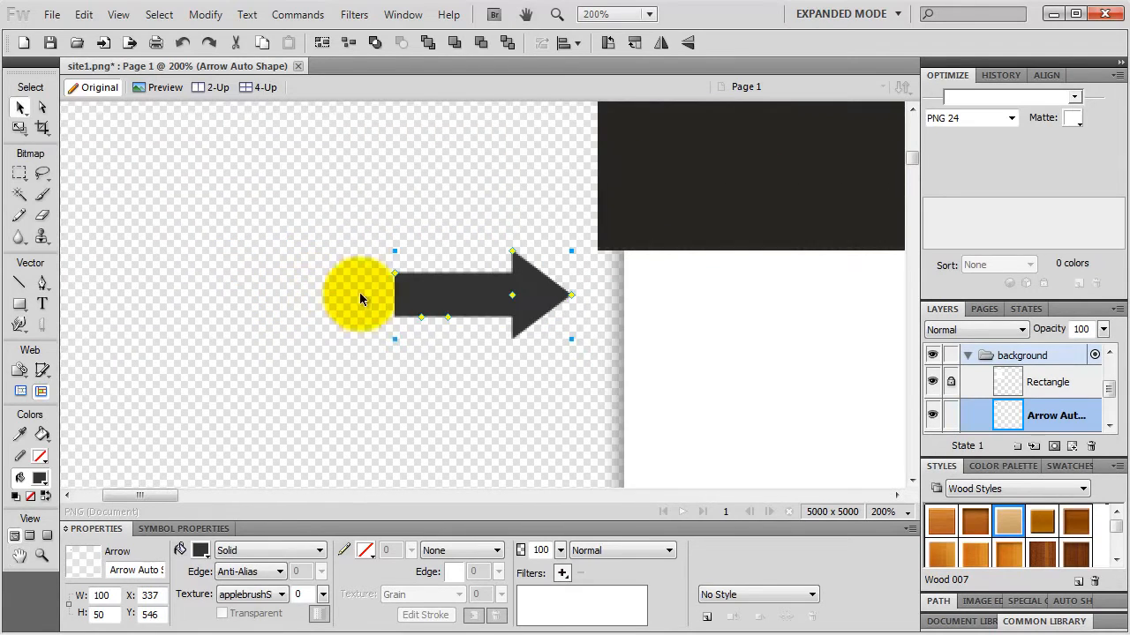
pyautogui.press('space')
pyautogui.moveTo(482, 337); pyautogui.dragTo(358, 263)
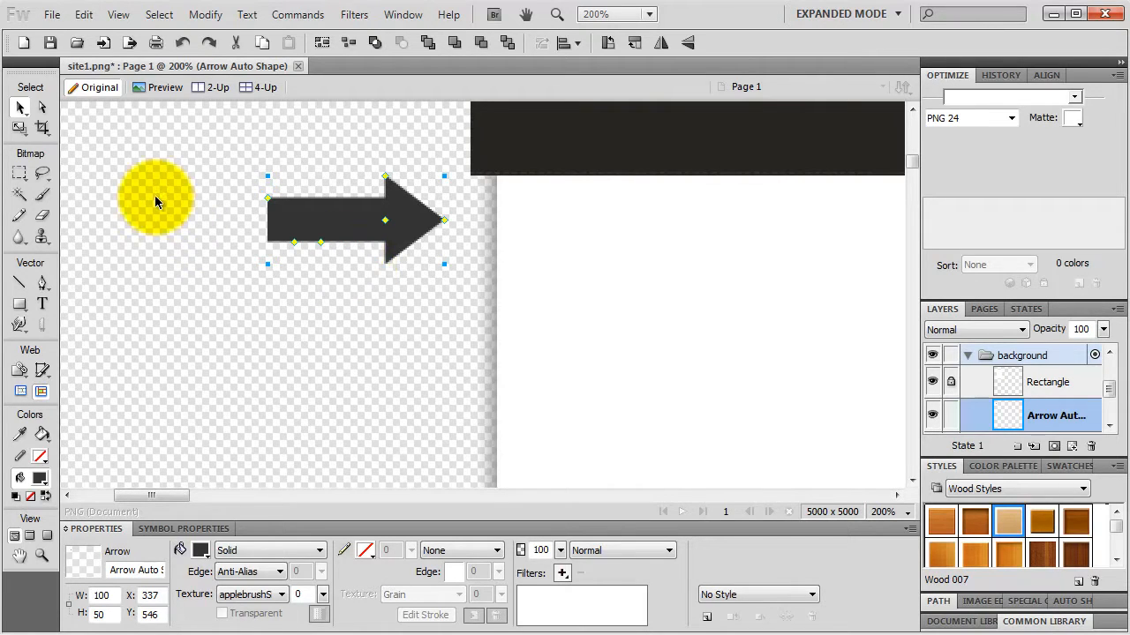
pyautogui.click(22, 129)
pyautogui.click(44, 145)
pyautogui.moveTo(327, 144); pyautogui.dragTo(375, 305)
pyautogui.press('Escape')
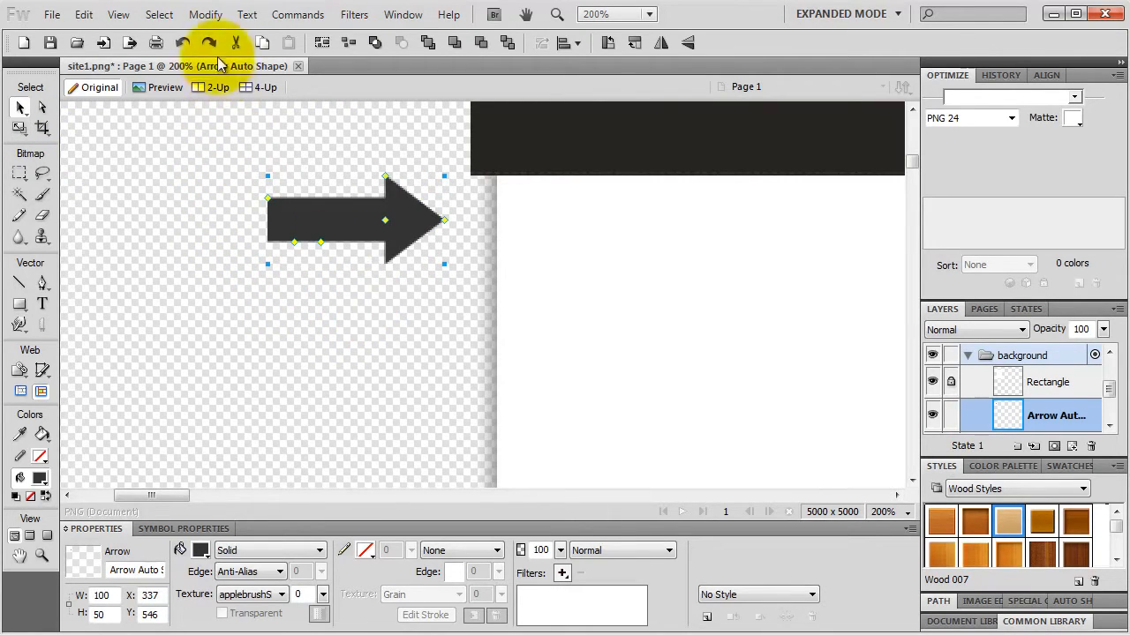
# Flip the duplicate arrow horizontally
pyautogui.click(205, 15)
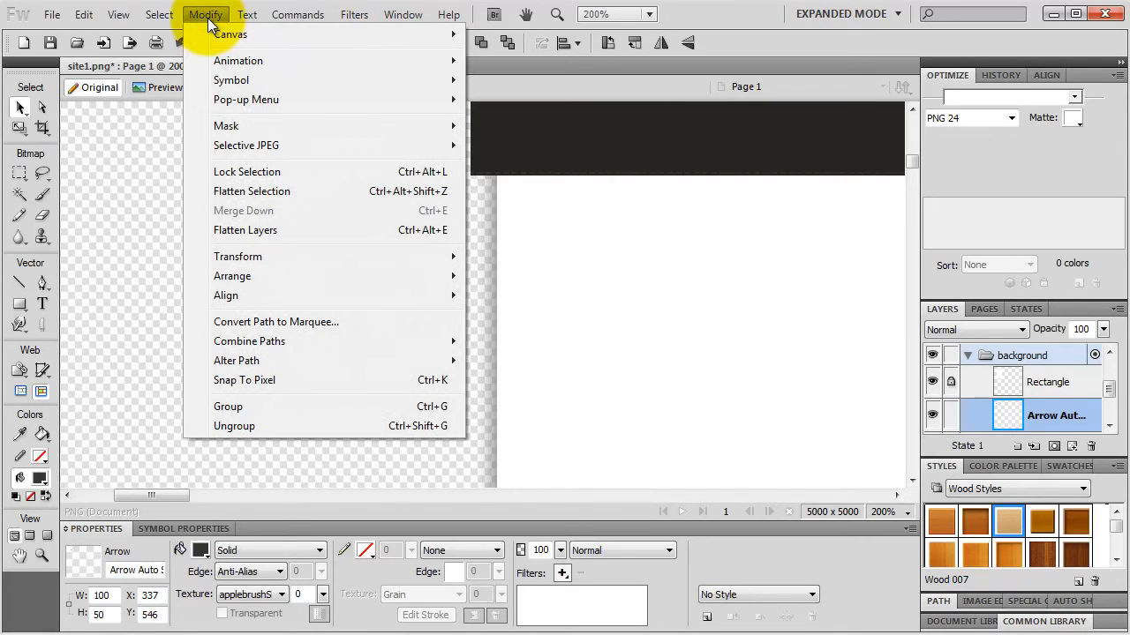
pyautogui.moveTo(256, 256)
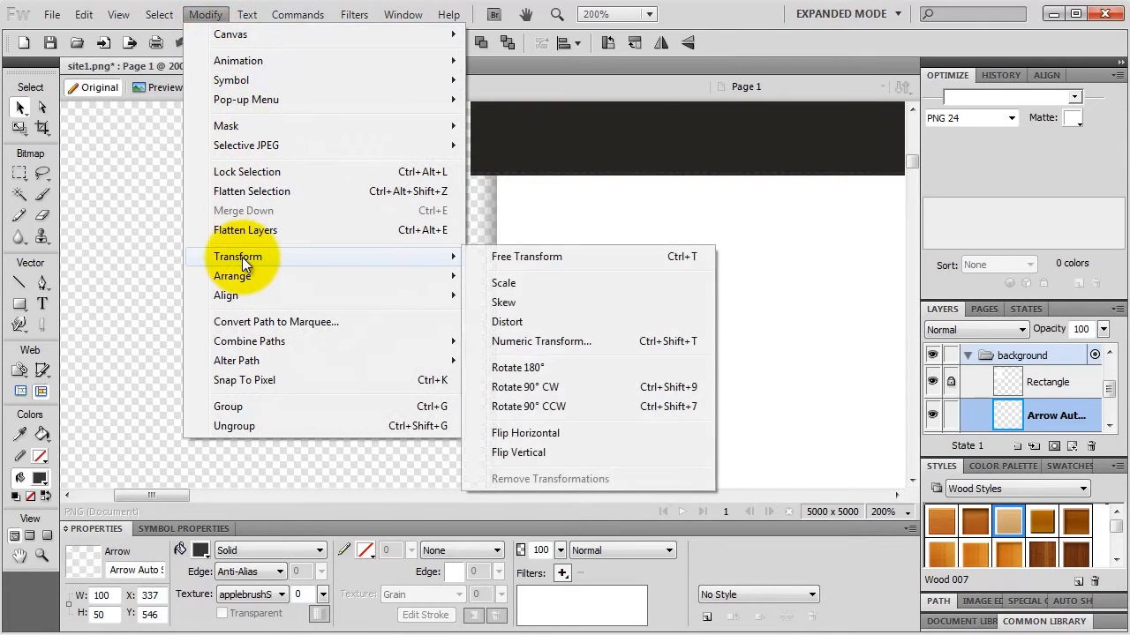
pyautogui.click(533, 435)
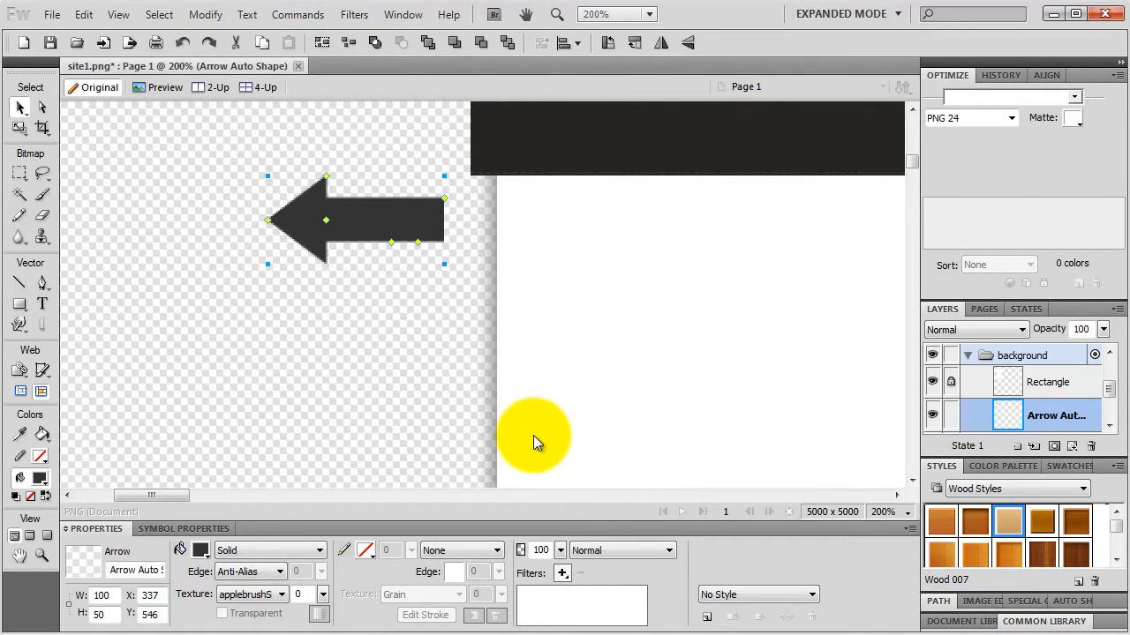
# Align the flipped arrow's tip with the banner's lower-left corner at X 452, Y 521, and lock both arrows
pyautogui.moveTo(366, 232); pyautogui.dragTo(550, 193)
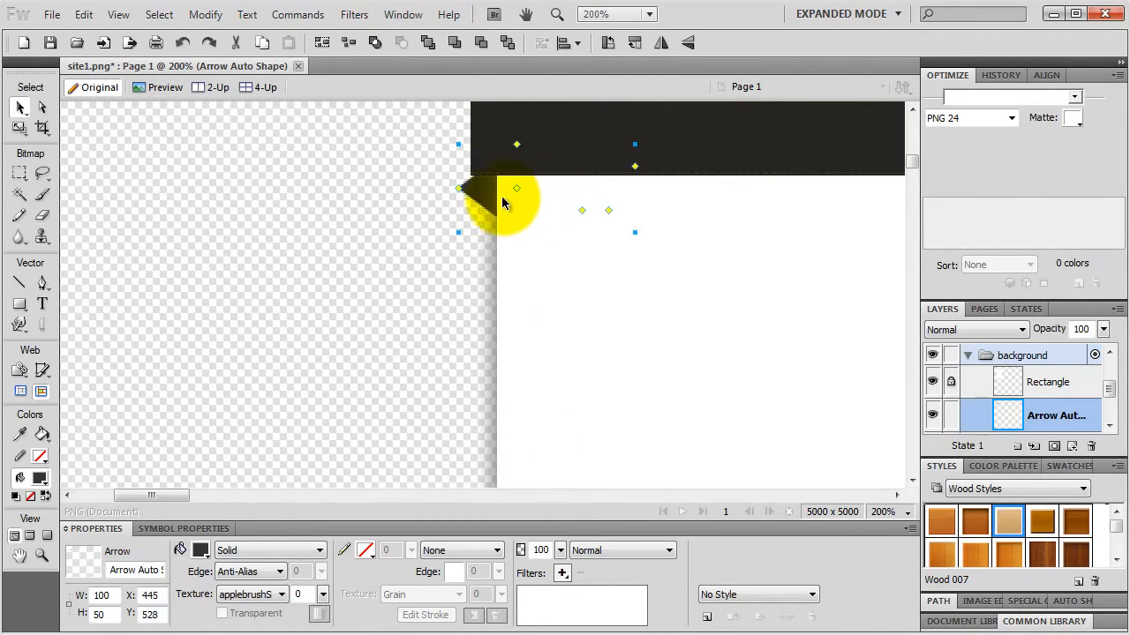
pyautogui.hotkey('ctrl', '=')
pyautogui.press('Up')
pyautogui.press('Up')
pyautogui.press('Up')
pyautogui.press('Up')
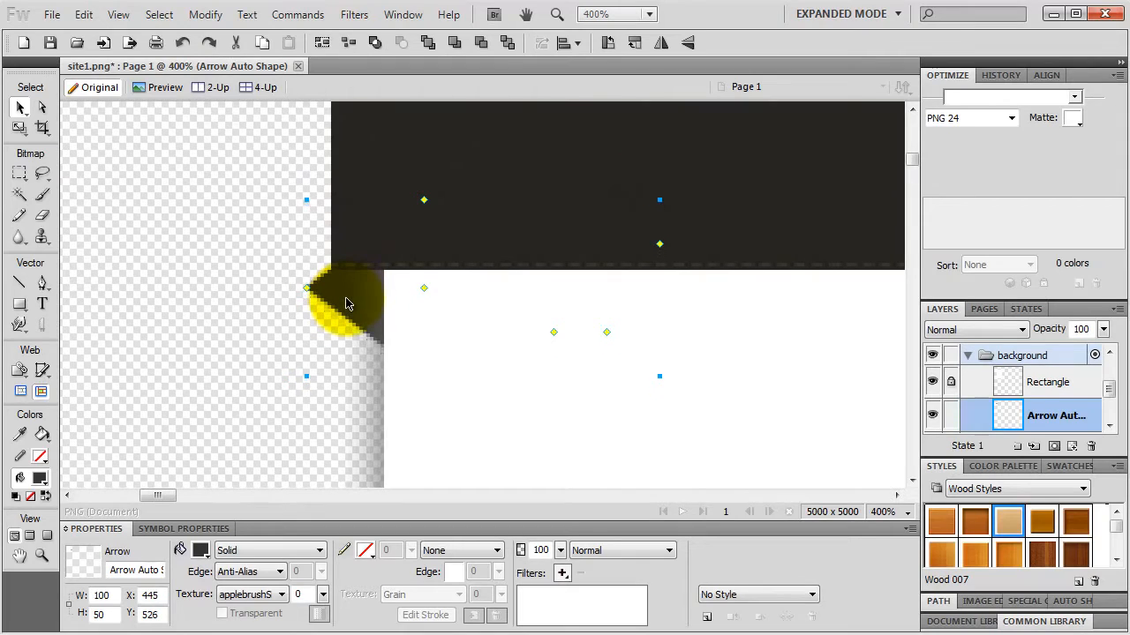
pyautogui.hotkey('shift', 'Right')
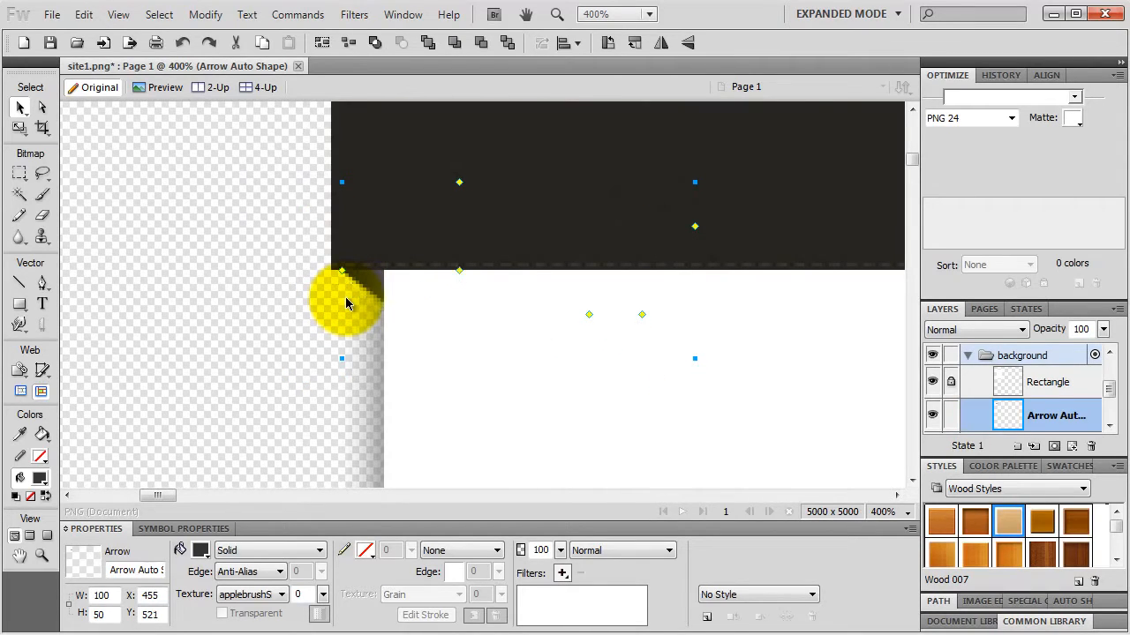
pyautogui.press('Left')
pyautogui.press('Left')
pyautogui.press('Left')
pyautogui.press('Up')
pyautogui.press('Up')
pyautogui.press('Up')
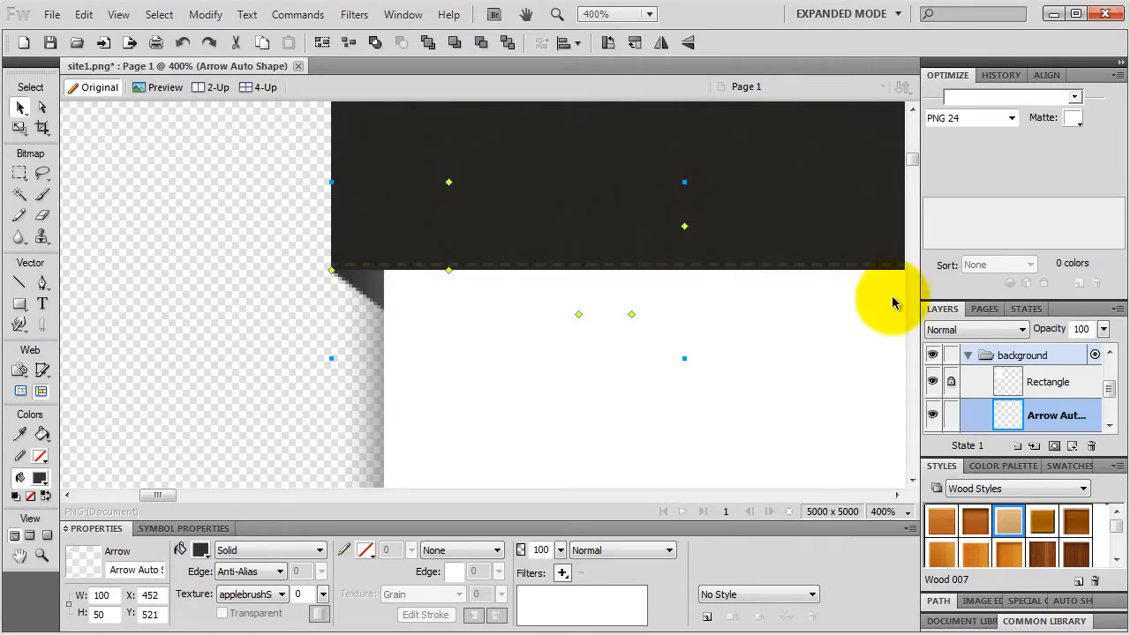
pyautogui.click(952, 415)
pyautogui.scroll(-2, 1006, 402)
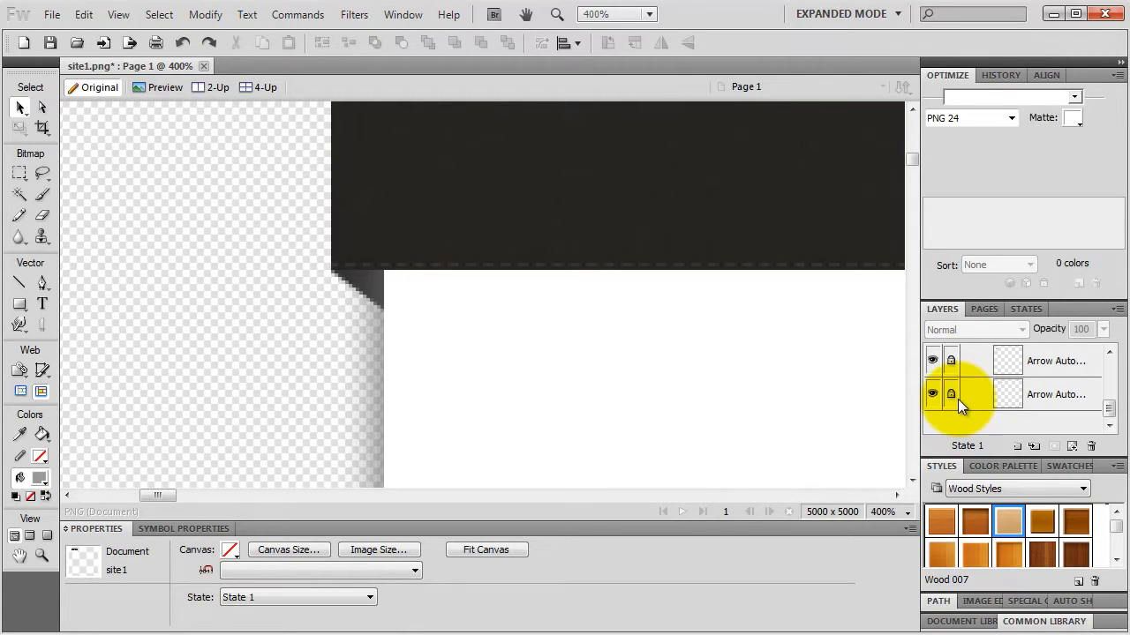
# Draw a large rectangle about 1568 by 708 px around the page, starting level with the banner's upper edge
pyautogui.hotkey('ctrl', '-')
pyautogui.hotkey('ctrl', '-')
pyautogui.hotkey('ctrl', '-')
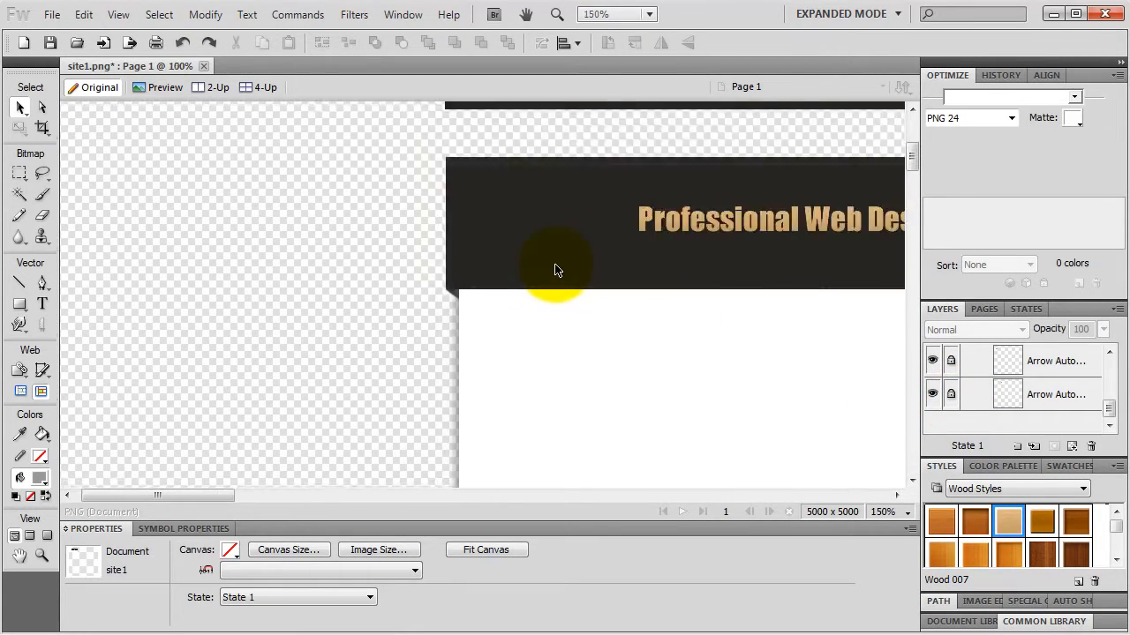
pyautogui.hotkey('ctrl', '-')
pyautogui.hotkey('ctrl', '-')
pyautogui.moveTo(479, 346); pyautogui.dragTo(476, 256)
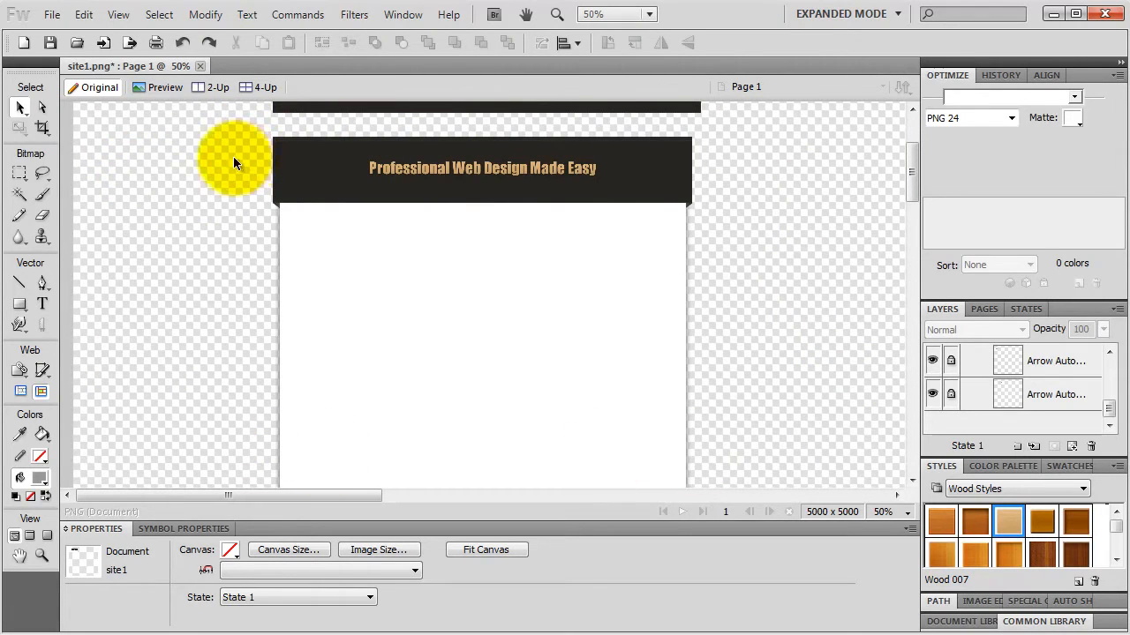
pyautogui.click(19, 303)
pyautogui.click(88, 319)
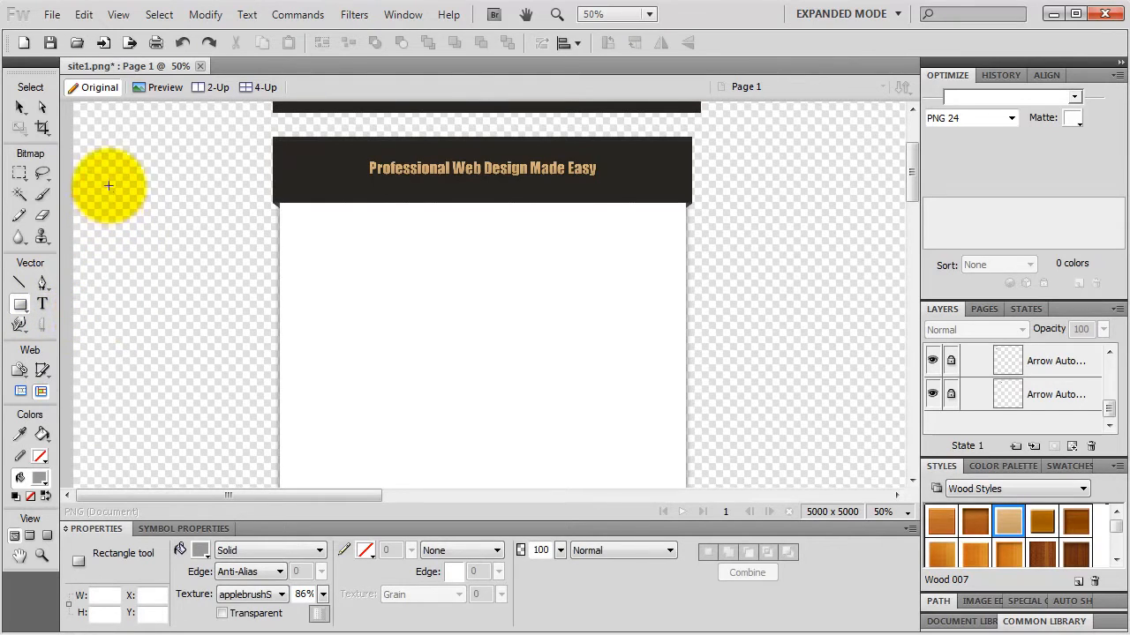
pyautogui.moveTo(152, 137); pyautogui.dragTo(843, 450)
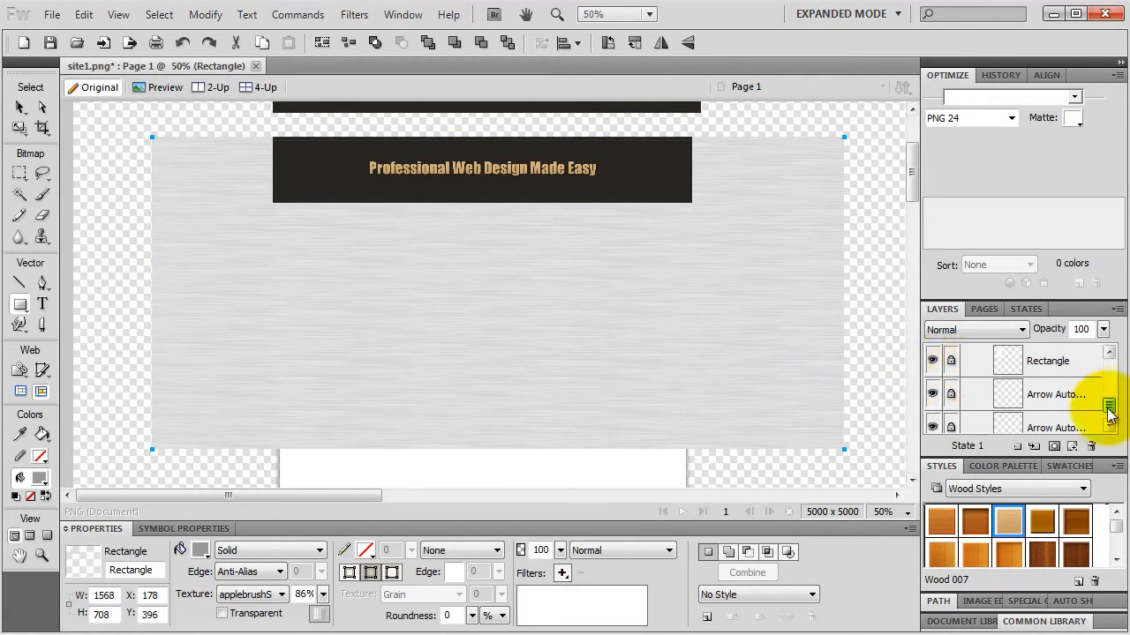
# Move the new rectangle to the bottom of the background layer, below both arrows
pyautogui.moveTo(1109, 402); pyautogui.dragTo(1110, 386)
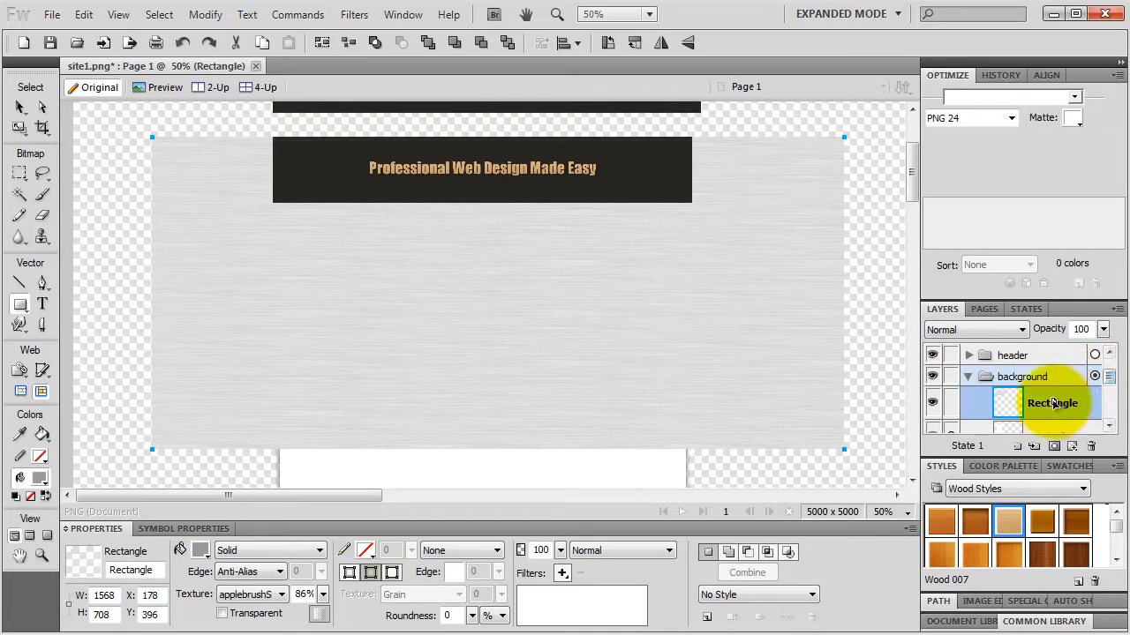
pyautogui.scroll(-4, 1041, 415)
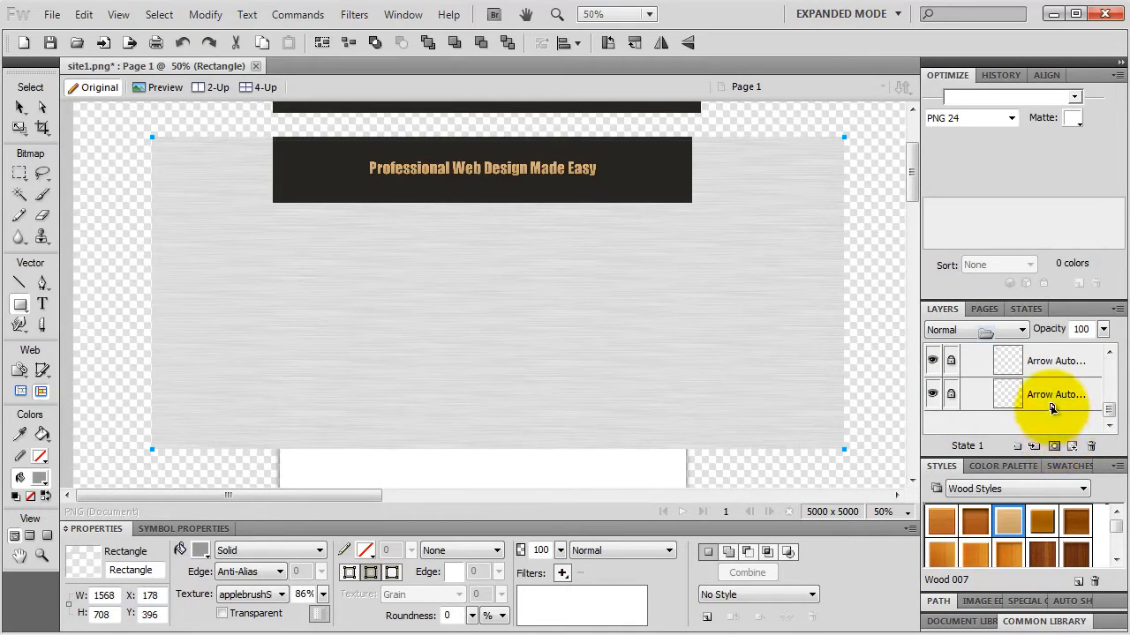
pyautogui.moveTo(1050, 411); pyautogui.dragTo(1049, 377)
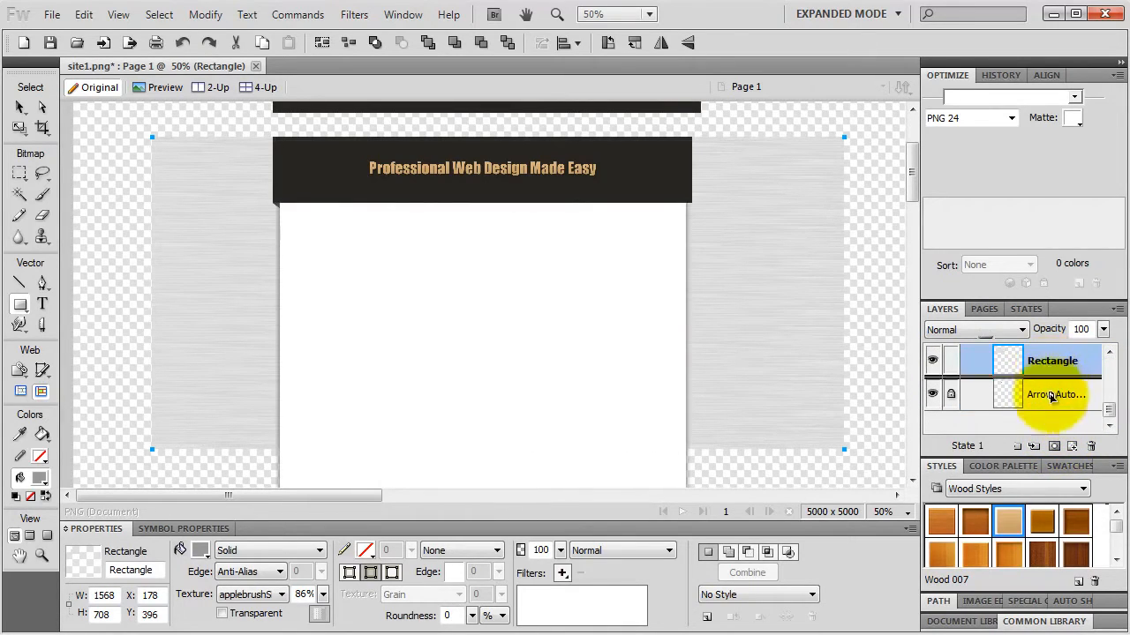
pyautogui.scroll(1, 1055, 380)
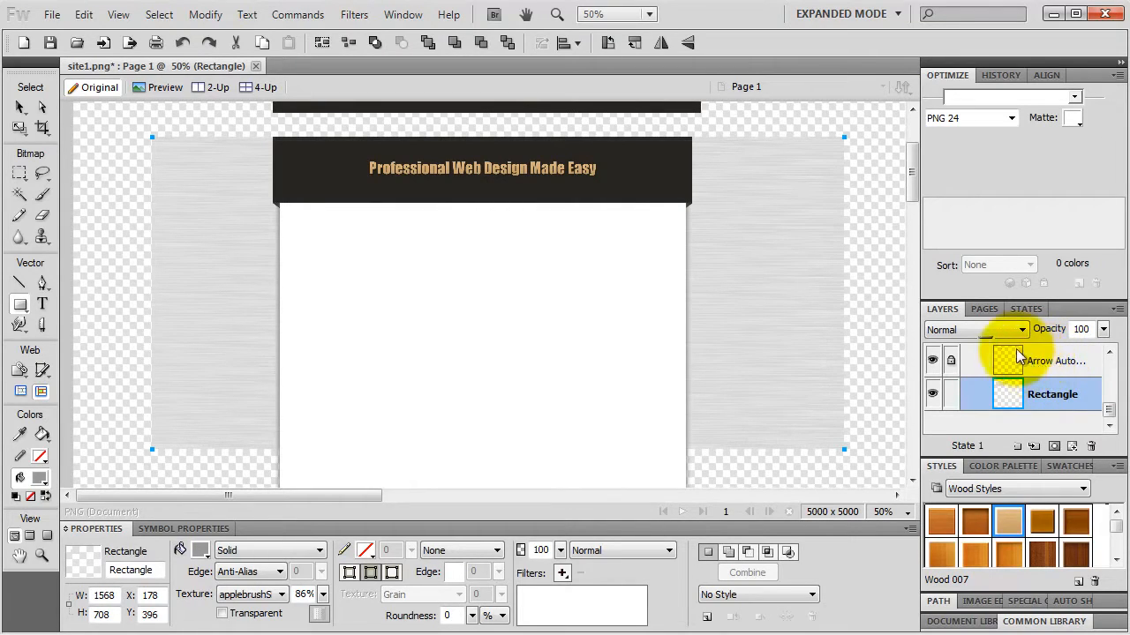
# Resize the backdrop rectangle to 1600 px wide and 600 px high
pyautogui.doubleClick(102, 595)
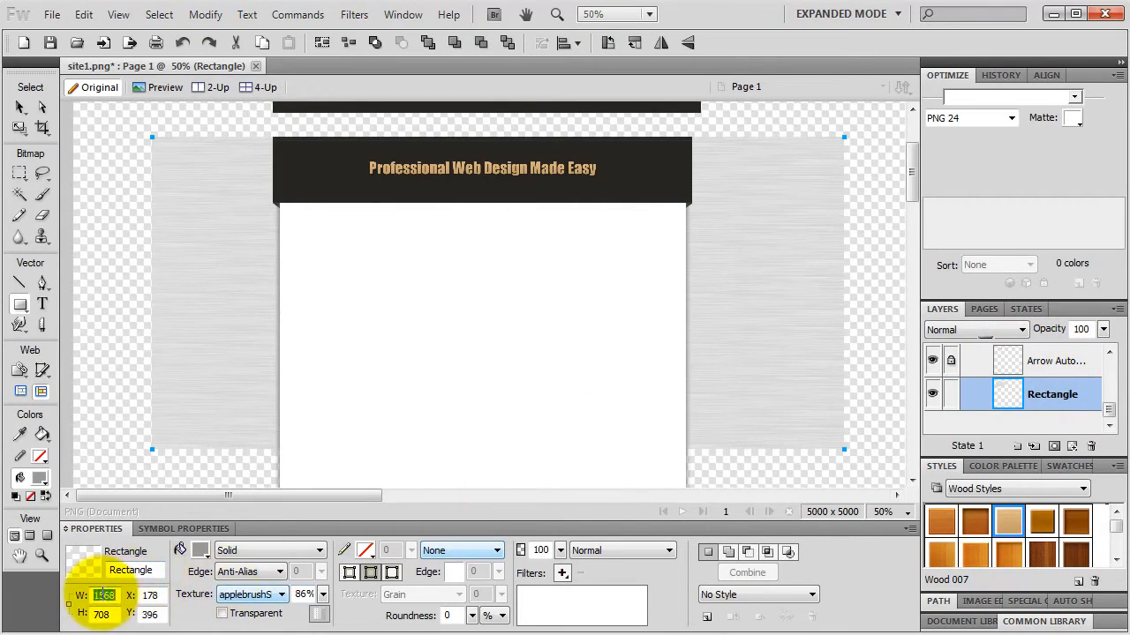
pyautogui.write('16')
pyautogui.press('Return')
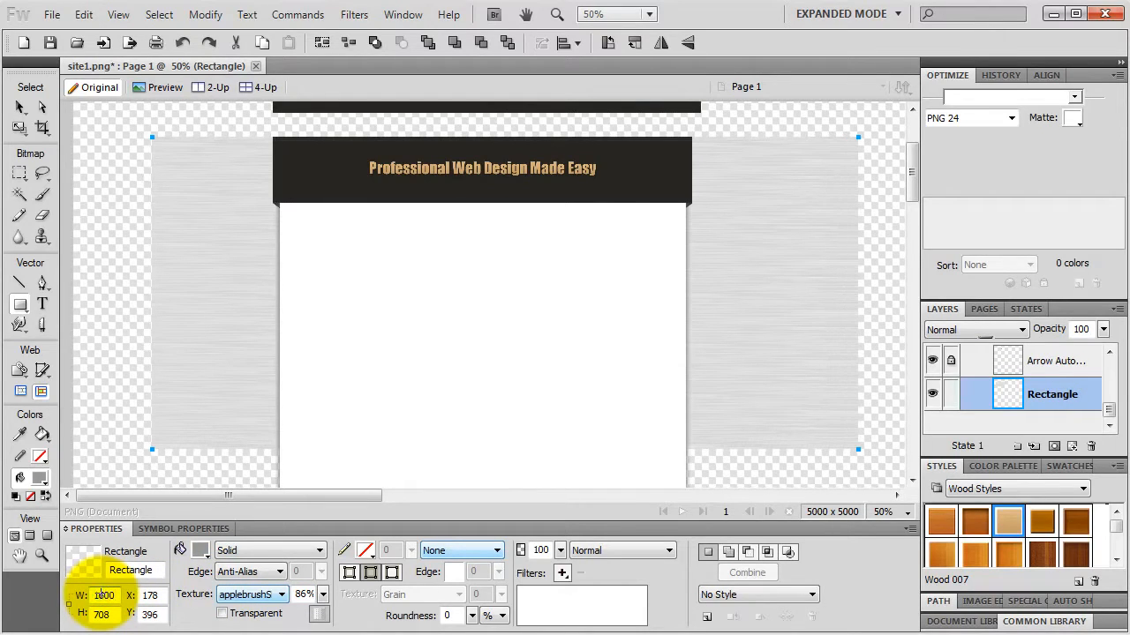
pyautogui.doubleClick(100, 614)
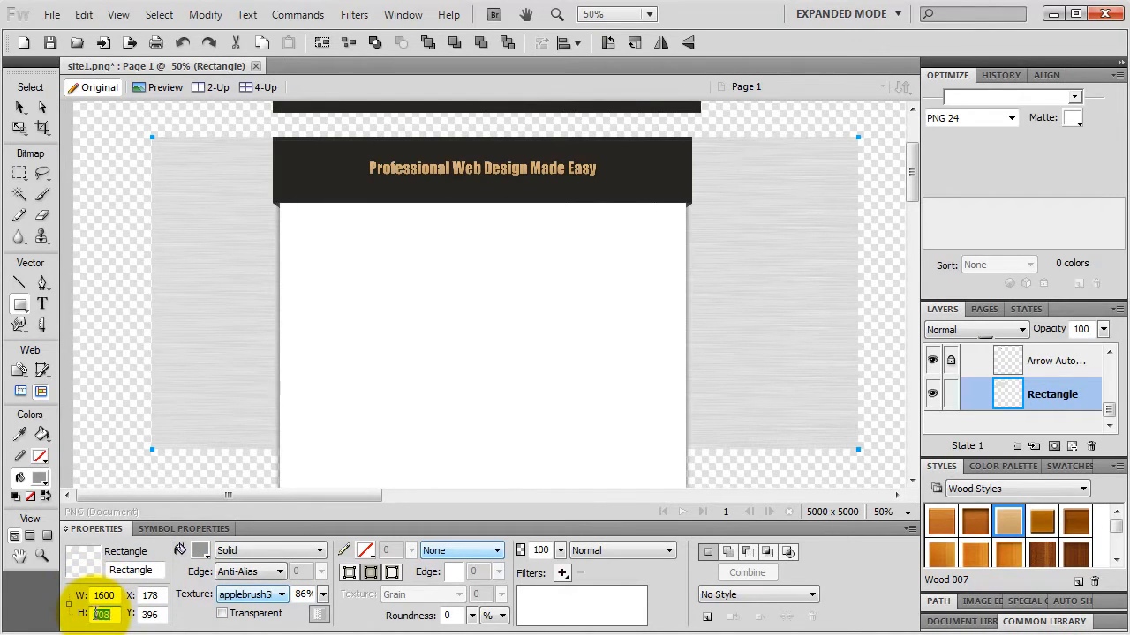
pyautogui.write('600')
pyautogui.press('Return')
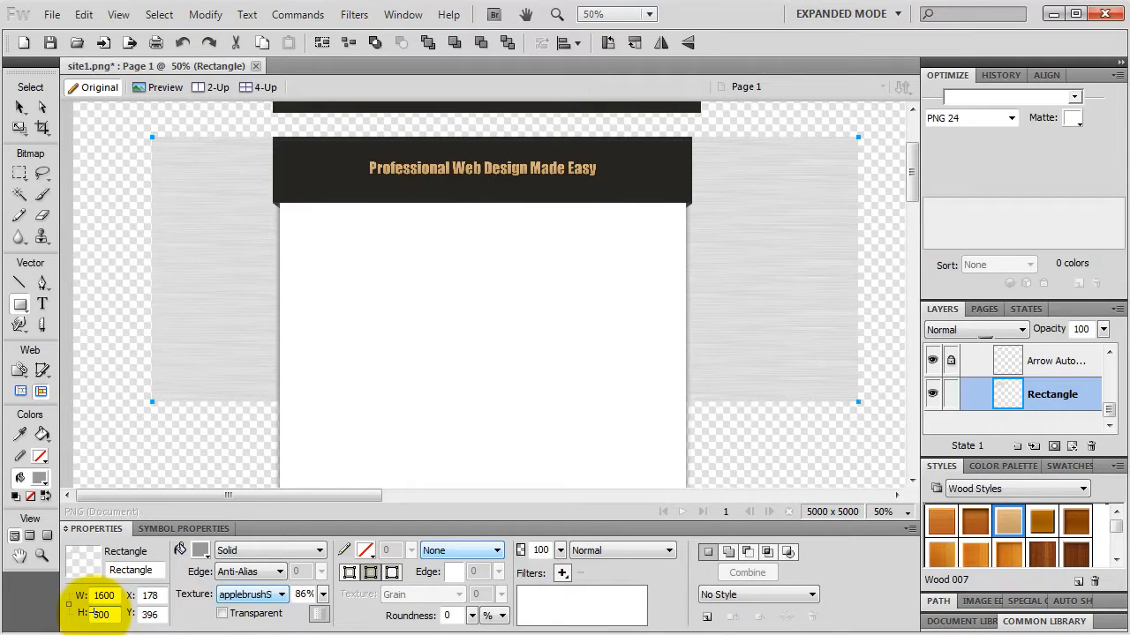
# Shift the backdrop rectangle to X 160, Y 396 so it sits level with the banner's upper edge
pyautogui.click(20, 106)
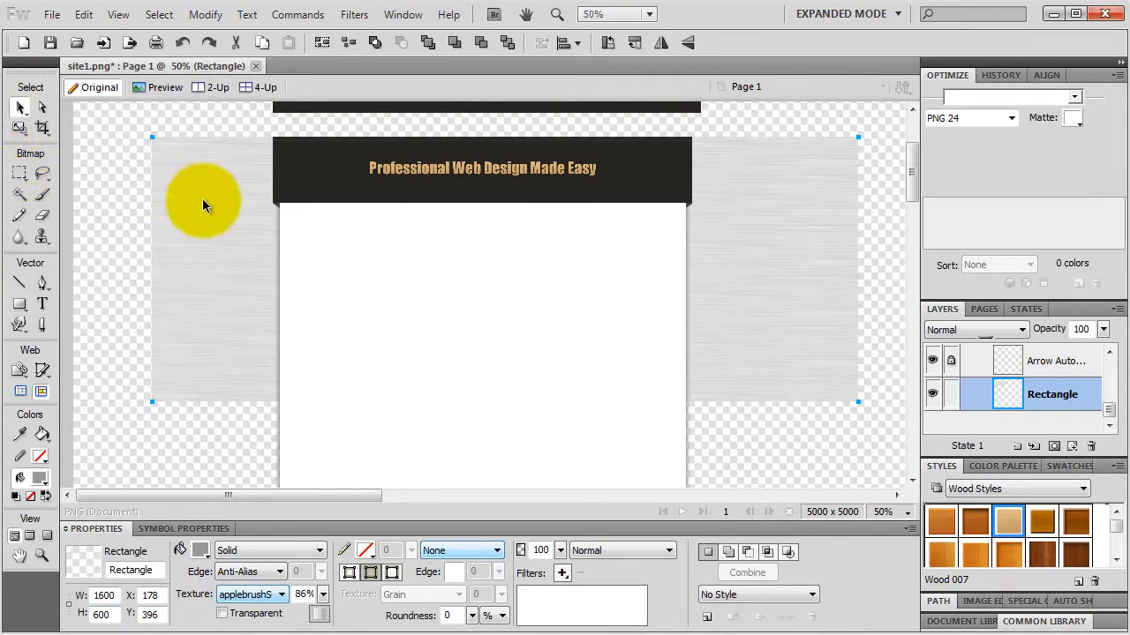
pyautogui.moveTo(202, 198)
pyautogui.mouseDown()
pyautogui.moveTo(189, 186)
pyautogui.moveTo(195, 194)
pyautogui.mouseUp()
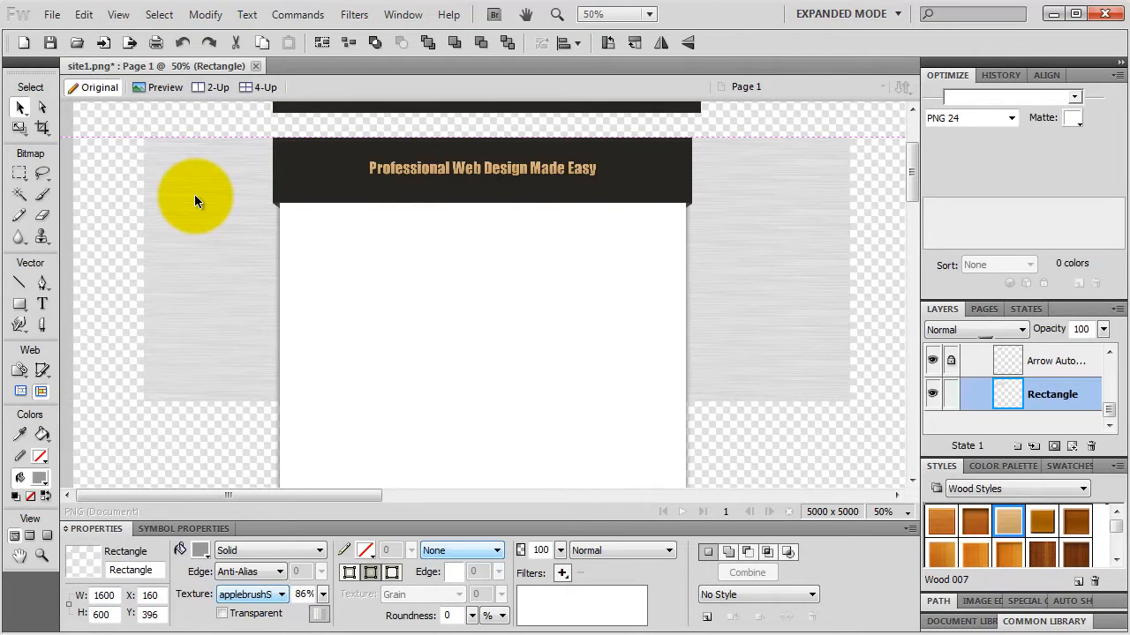
pyautogui.moveTo(194, 194); pyautogui.dragTo(194, 194)
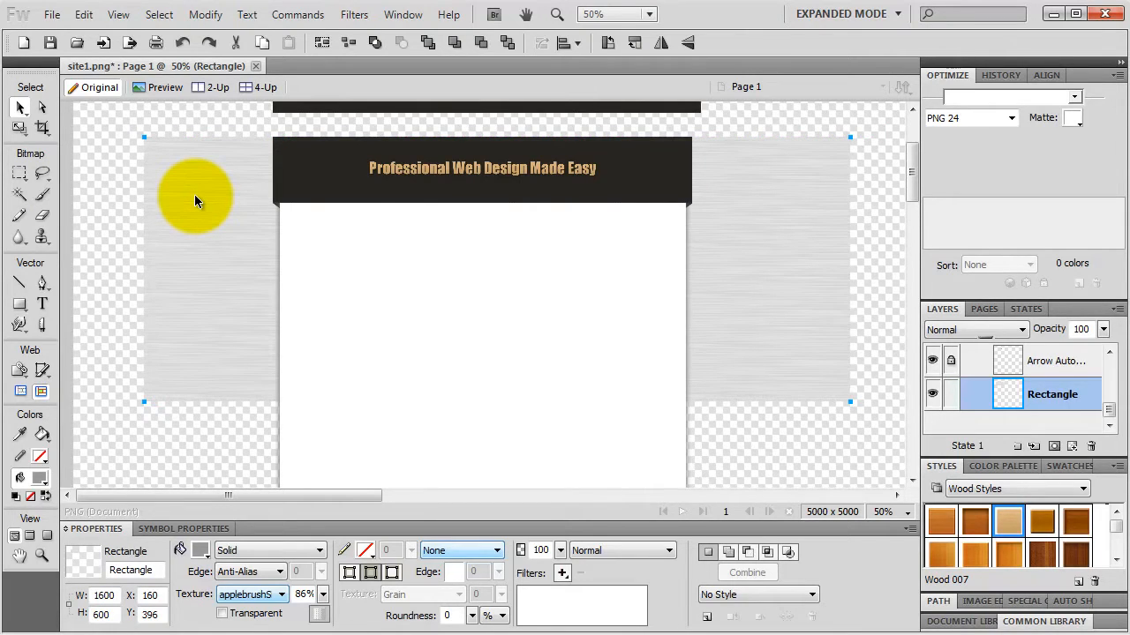
# Give the backdrop rectangle a solid medium grey fill and set its texture amount to 0
pyautogui.click(201, 551)
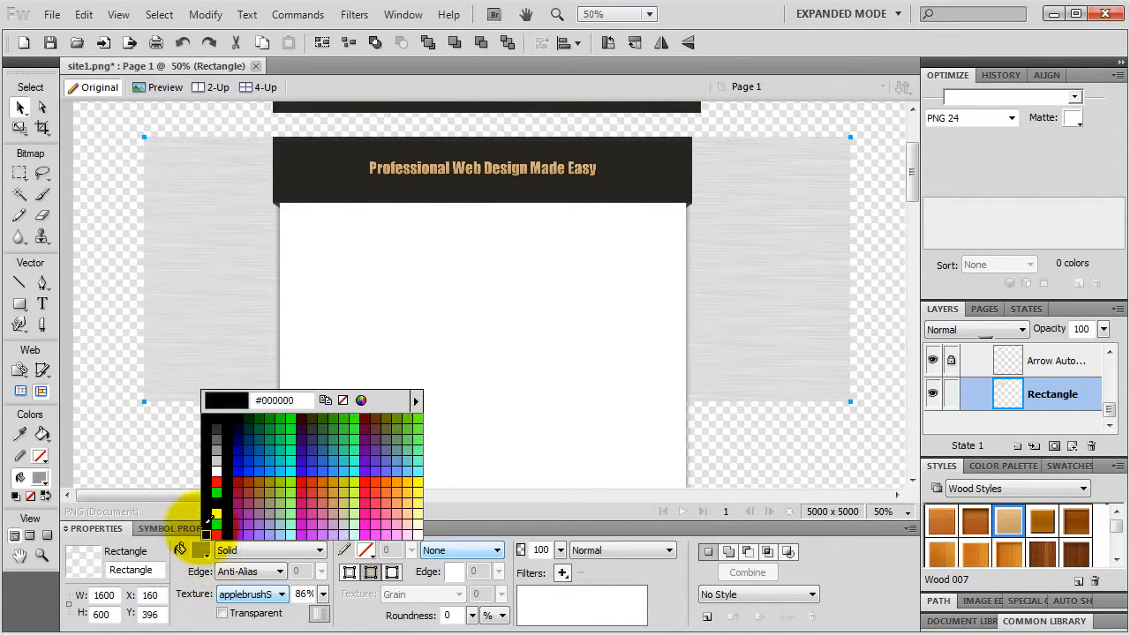
pyautogui.click(220, 446)
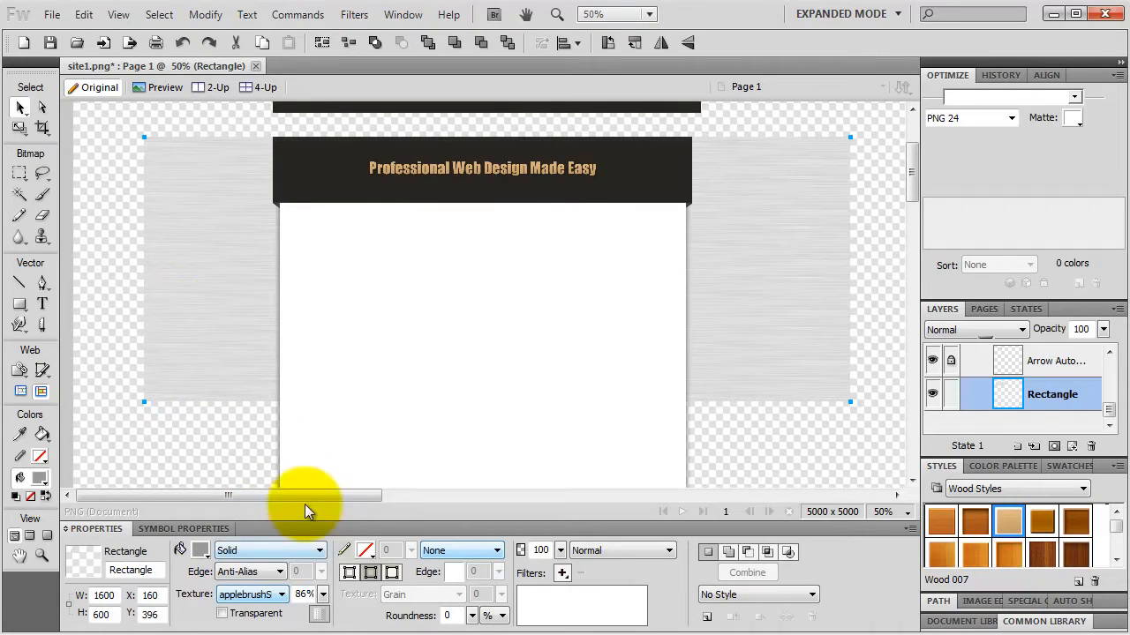
pyautogui.moveTo(323, 593)
pyautogui.mouseDown()
pyautogui.moveTo(328, 617)
pyautogui.moveTo(363, 628)
pyautogui.mouseUp()
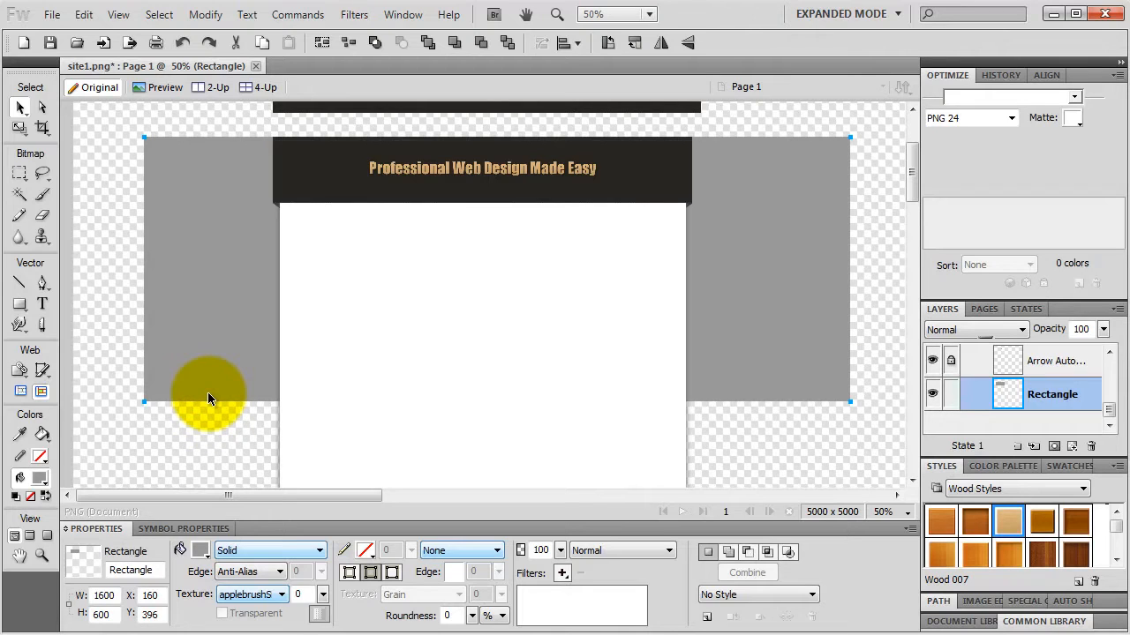
# Apply a linear Auto Vector Mask that fades the backdrop rectangle out towards its lower edge
pyautogui.click(307, 14)
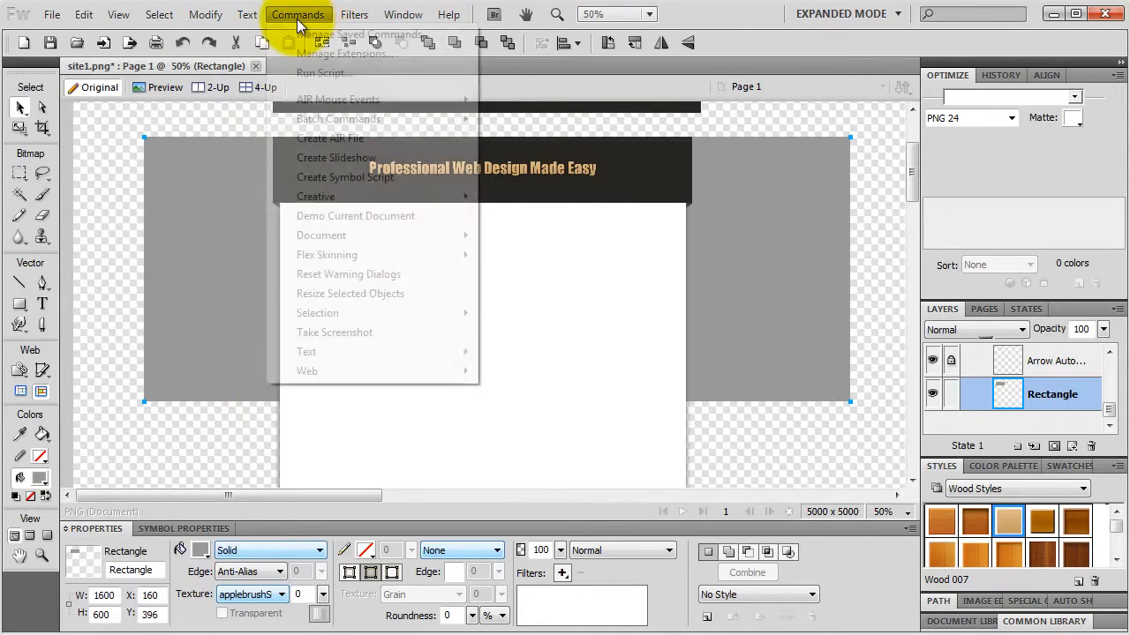
pyautogui.moveTo(309, 197)
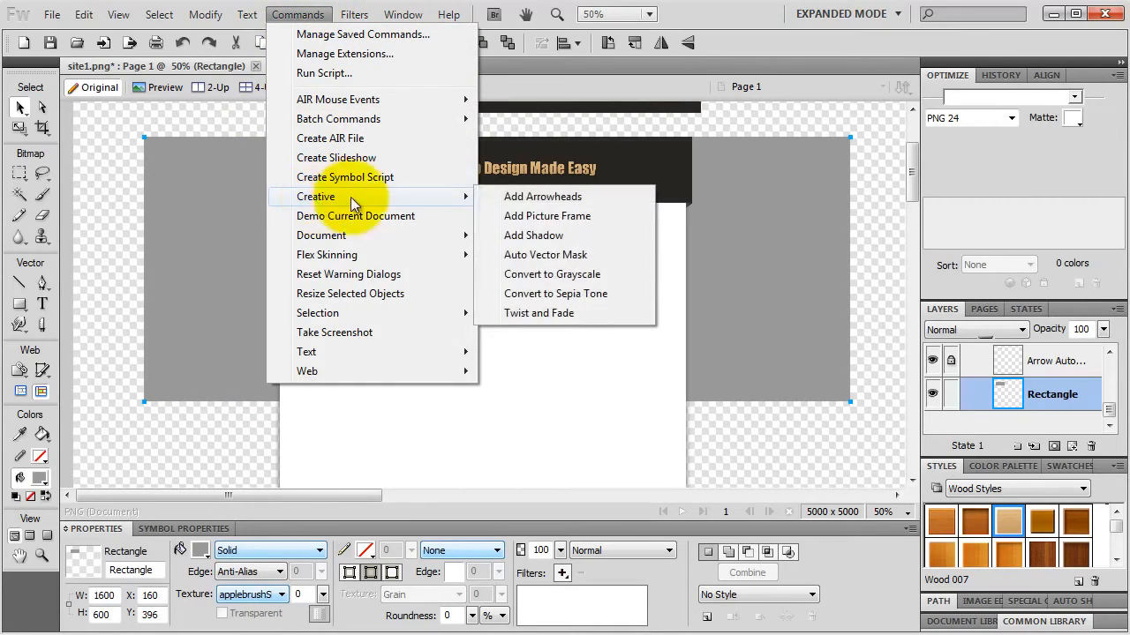
pyautogui.click(545, 256)
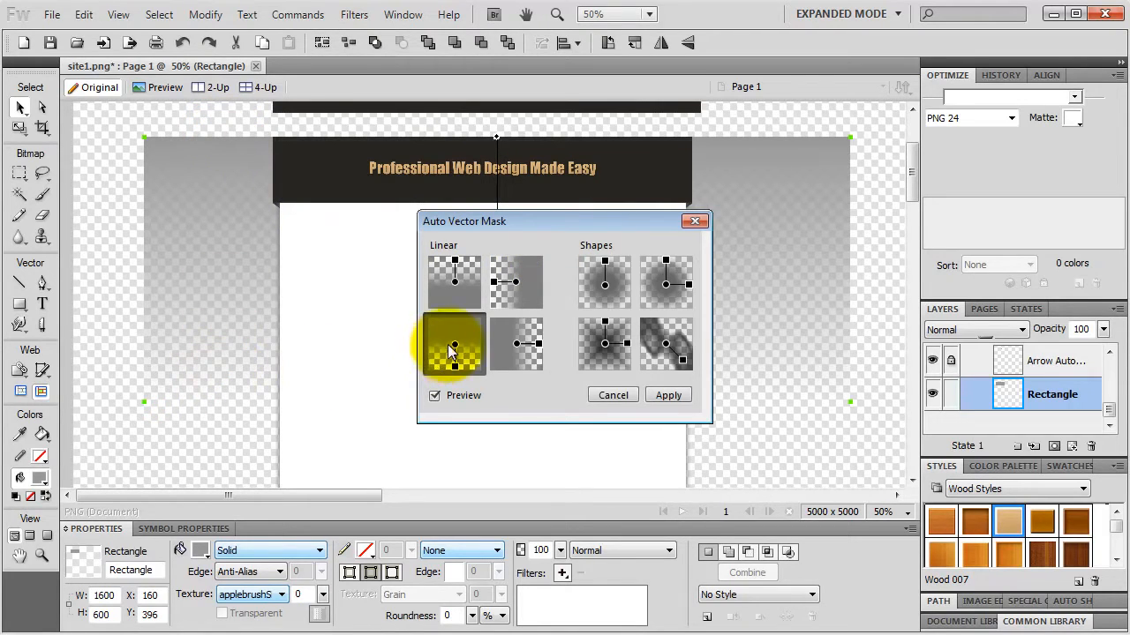
pyautogui.click(664, 396)
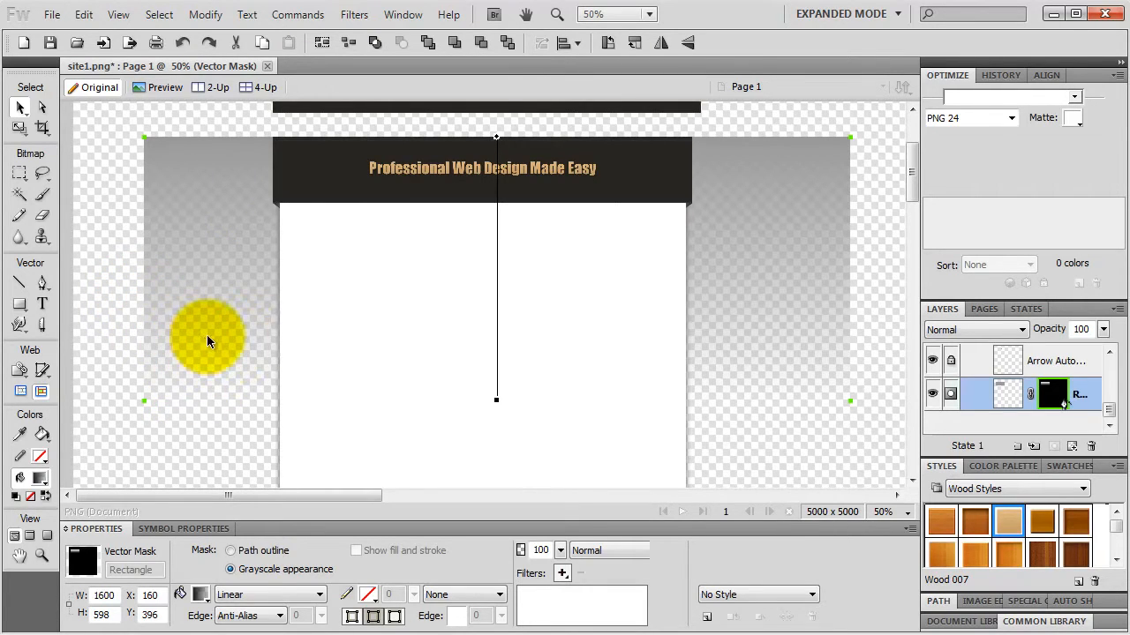
# Deselect the mask and set the document's canvas colour to white
pyautogui.click(100, 329)
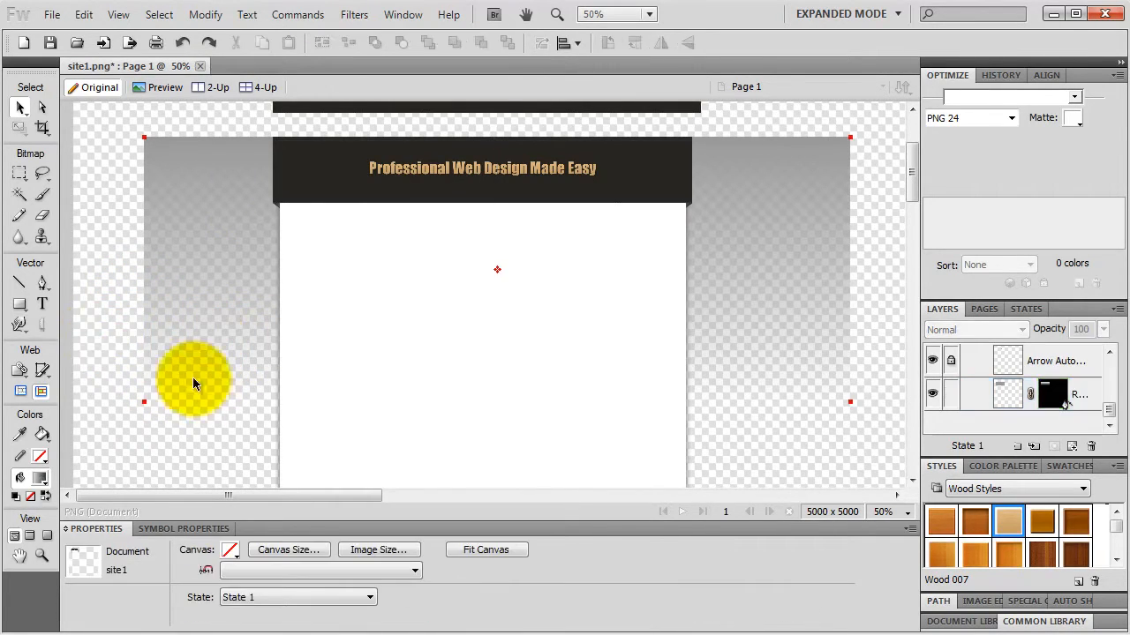
pyautogui.click(231, 550)
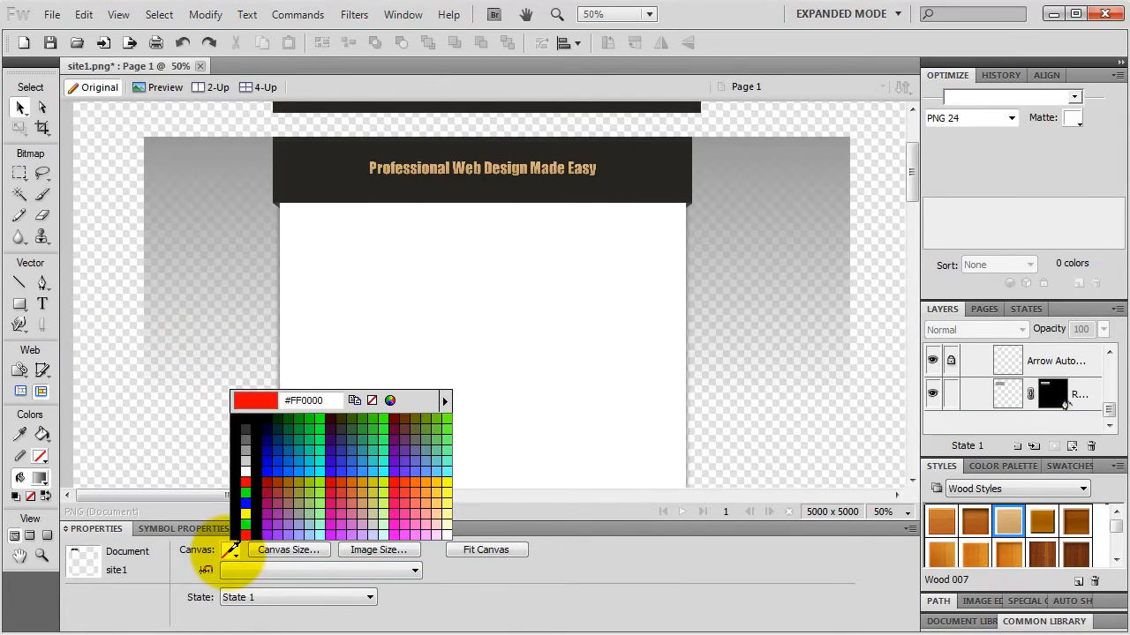
pyautogui.click(247, 471)
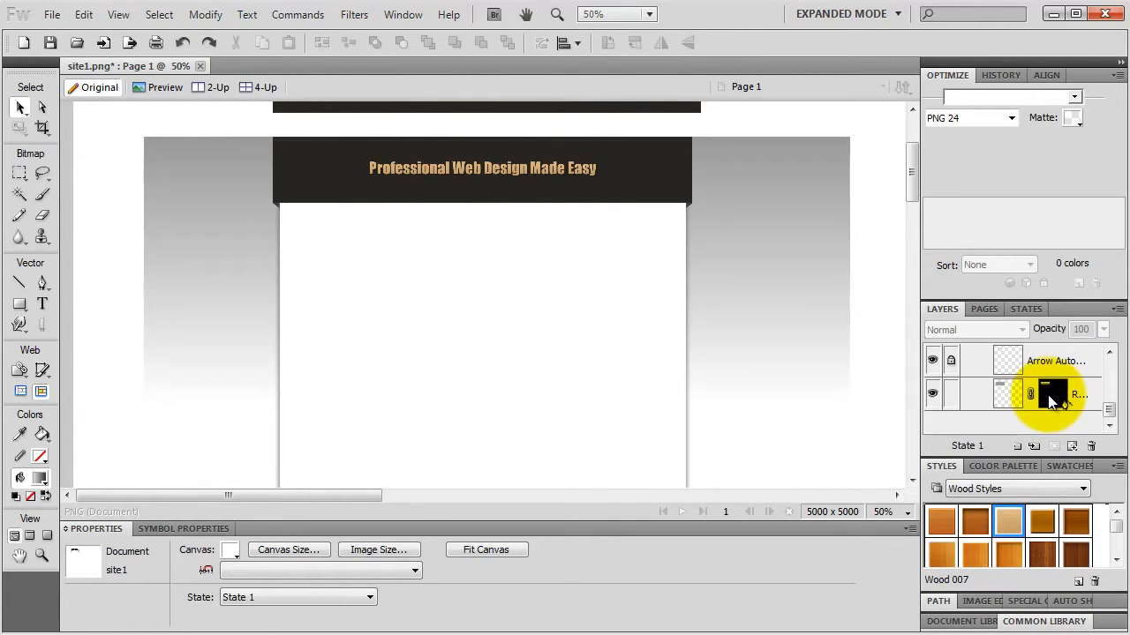
# Shift the vector mask's gradient to the left of the banner and extend it past the rectangle's lower edge
pyautogui.click(1050, 397)
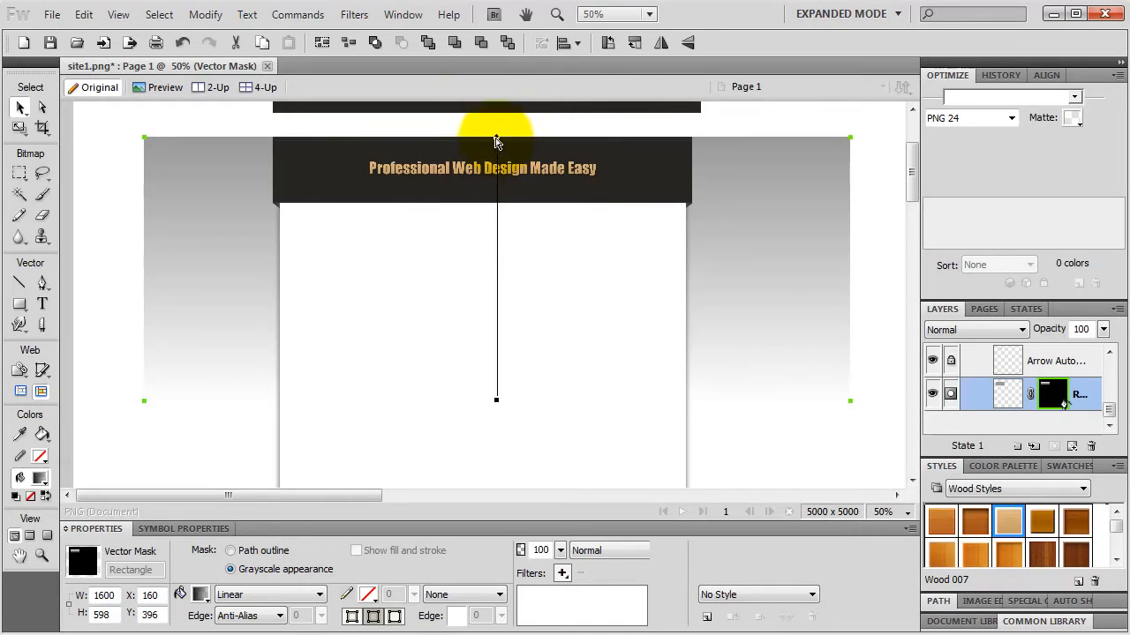
pyautogui.moveTo(497, 143)
pyautogui.mouseDown()
pyautogui.moveTo(240, 167)
pyautogui.moveTo(229, 110)
pyautogui.moveTo(246, 128)
pyautogui.mouseUp()
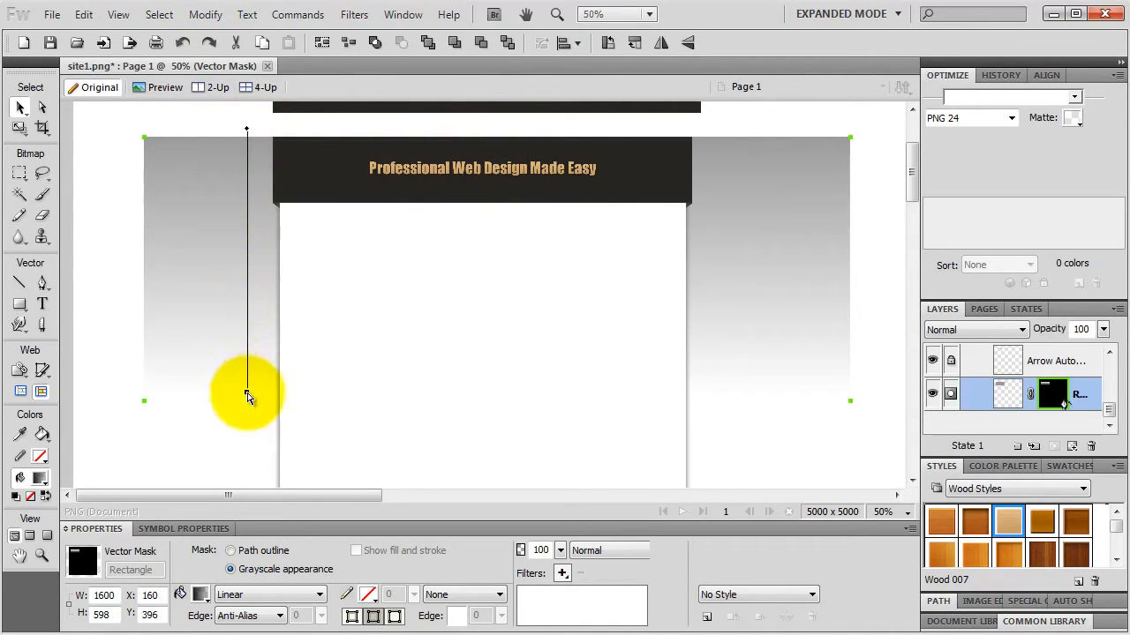
pyautogui.moveTo(247, 391)
pyautogui.mouseDown()
pyautogui.moveTo(301, 346)
pyautogui.moveTo(242, 319)
pyautogui.moveTo(247, 460)
pyautogui.mouseUp()
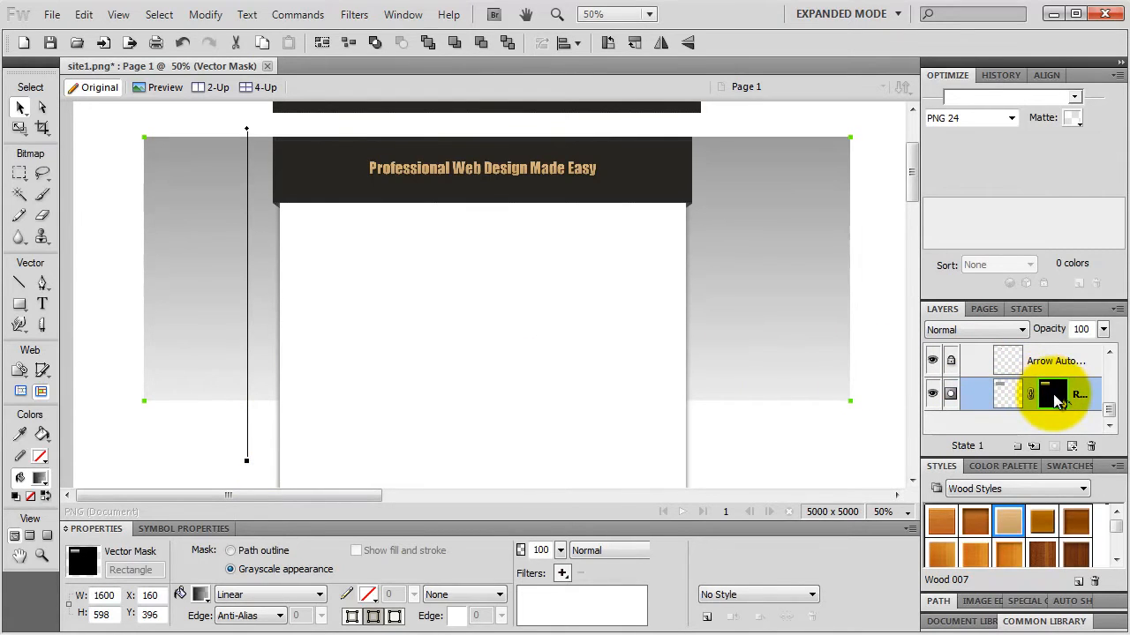
# Delete the vector mask from the backdrop rectangle, discarding it without applying
pyautogui.press('Delete')
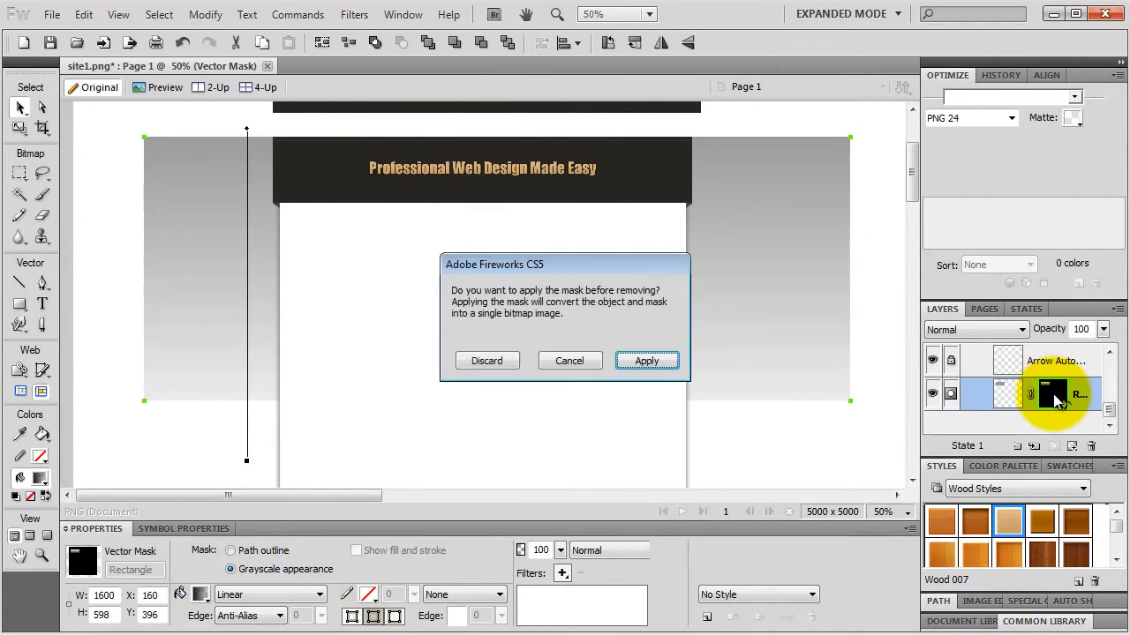
pyautogui.click(485, 362)
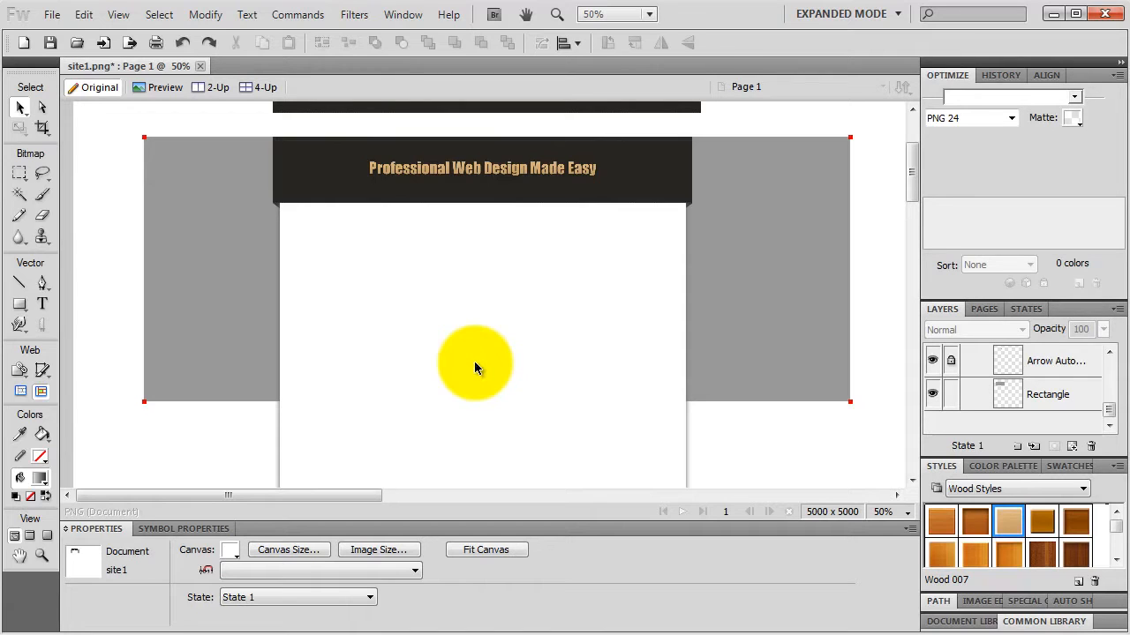
# Undo the mask deletion and the last changes to the mask's gradient
pyautogui.hotkey('ctrl', 'z')
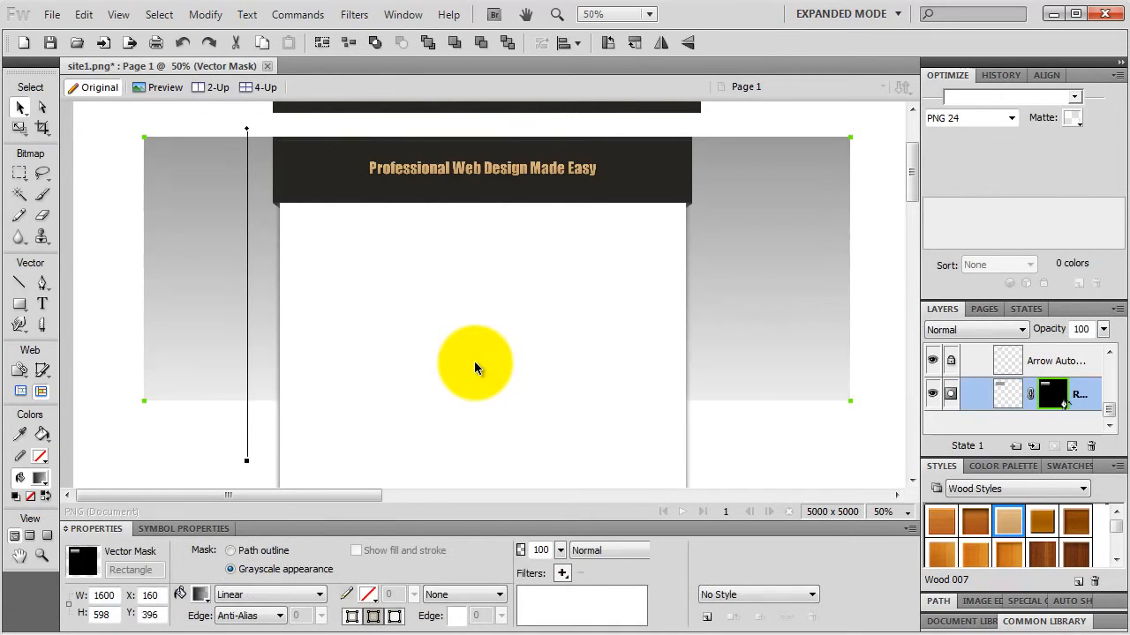
pyautogui.hotkey('ctrl', 'z')
pyautogui.hotkey('ctrl', 'z')
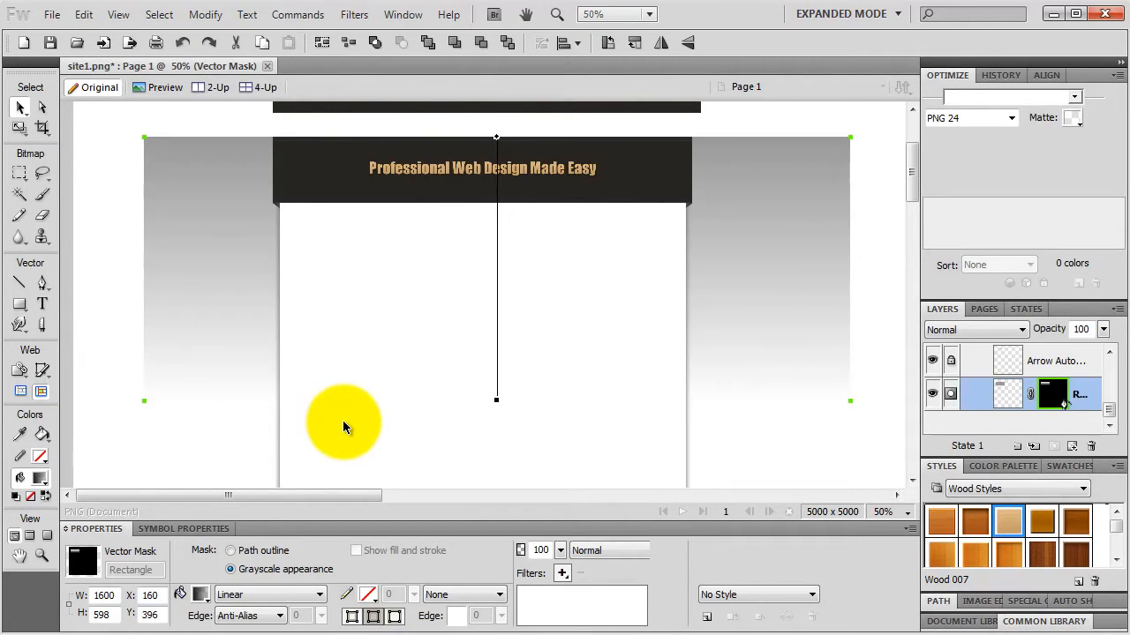
# Adjust the vector mask's gradient to run down beside the banner and end just above the backdrop rectangle's lower edge
pyautogui.moveTo(496, 401); pyautogui.dragTo(497, 503)
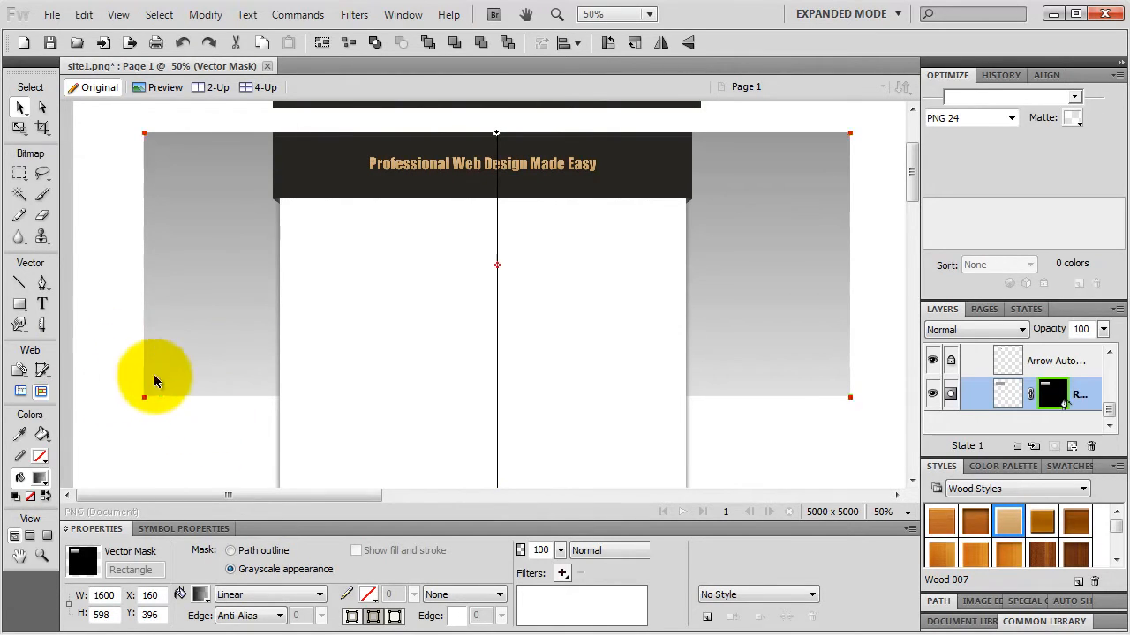
pyautogui.scroll(-2, 466, 331)
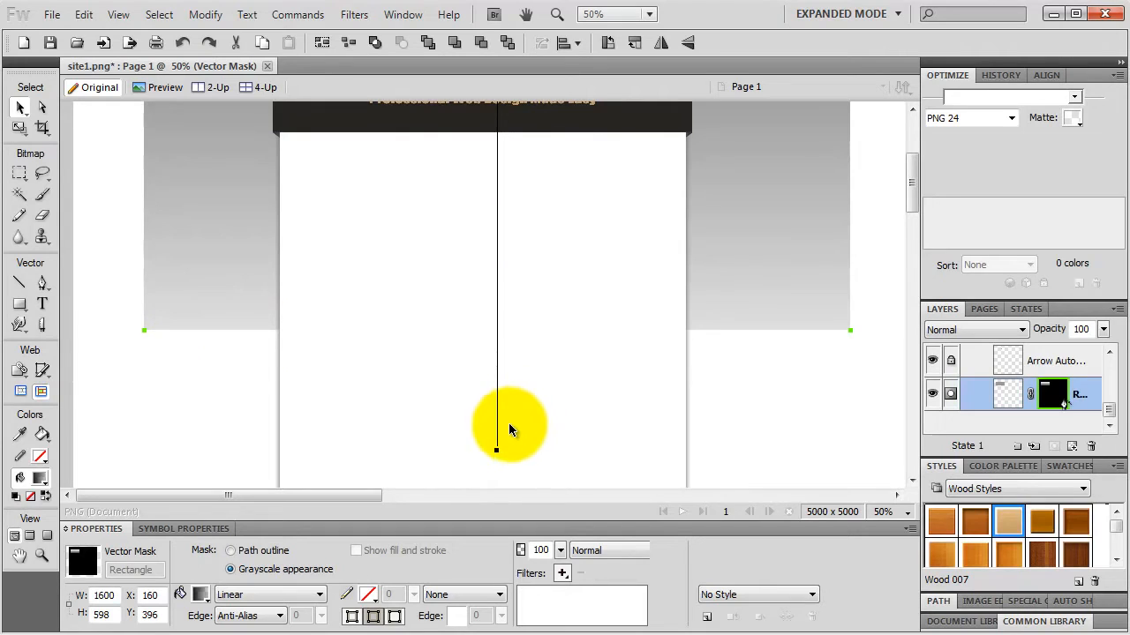
pyautogui.moveTo(497, 451); pyautogui.dragTo(492, 313)
pyautogui.moveTo(469, 449); pyautogui.dragTo(467, 379)
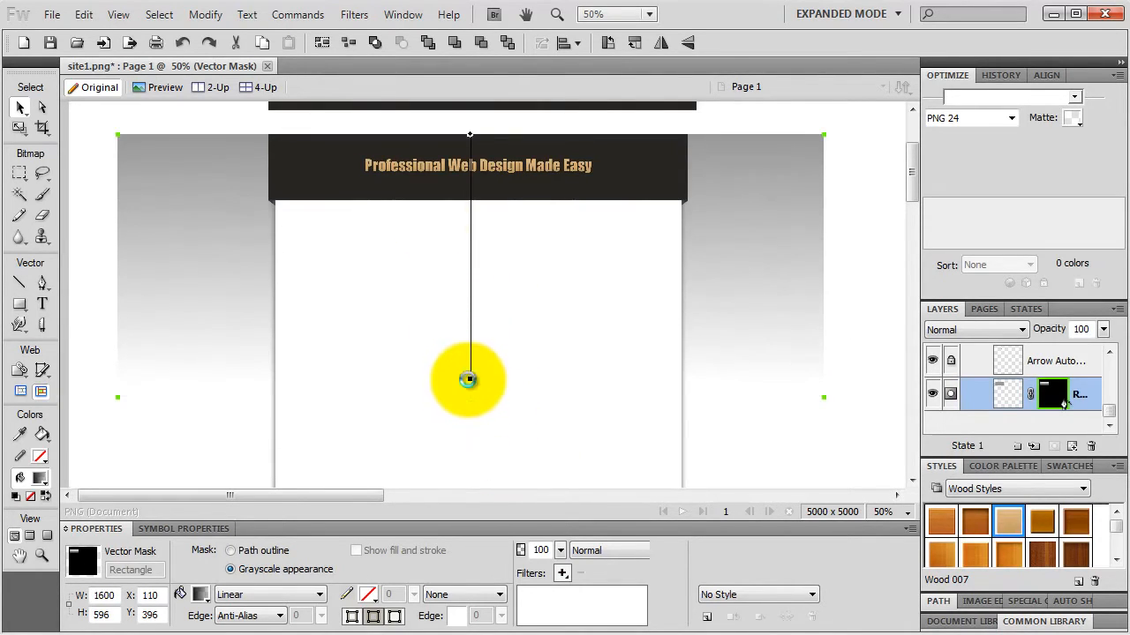
pyautogui.moveTo(468, 135); pyautogui.dragTo(176, 130)
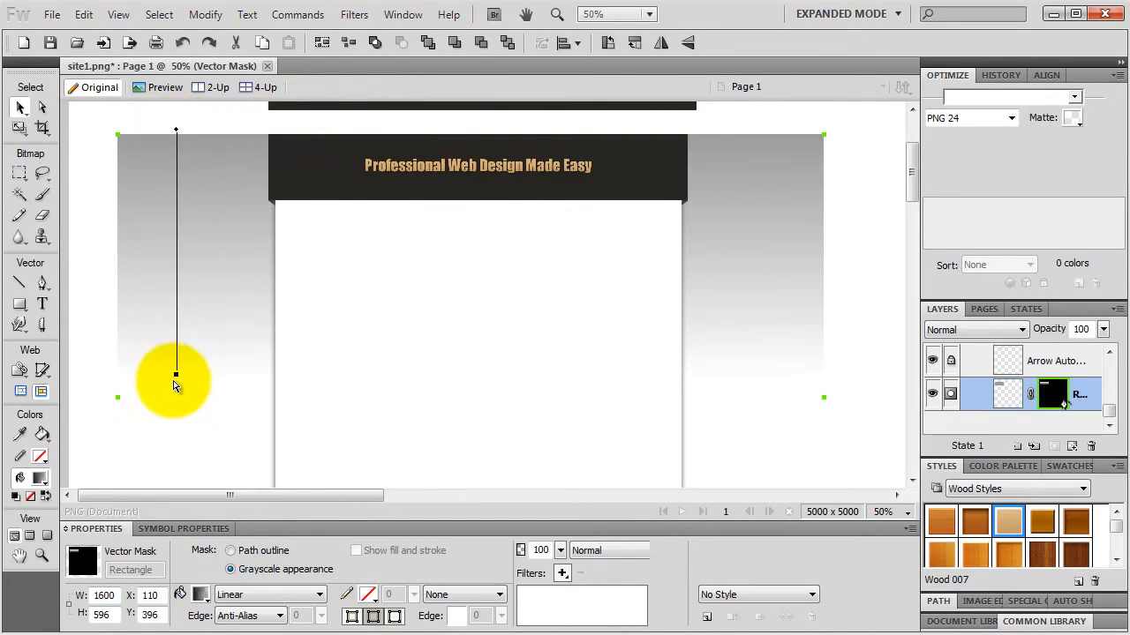
pyautogui.moveTo(177, 378); pyautogui.dragTo(176, 388)
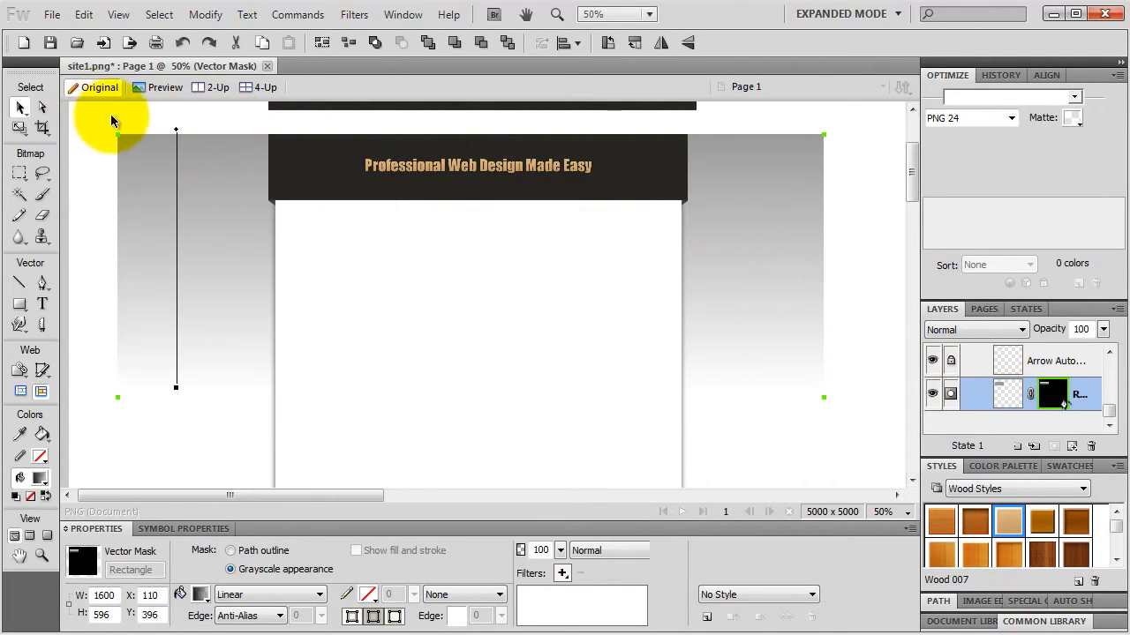
# Deselect the mask and lock the masked backdrop rectangle
pyautogui.click(134, 116)
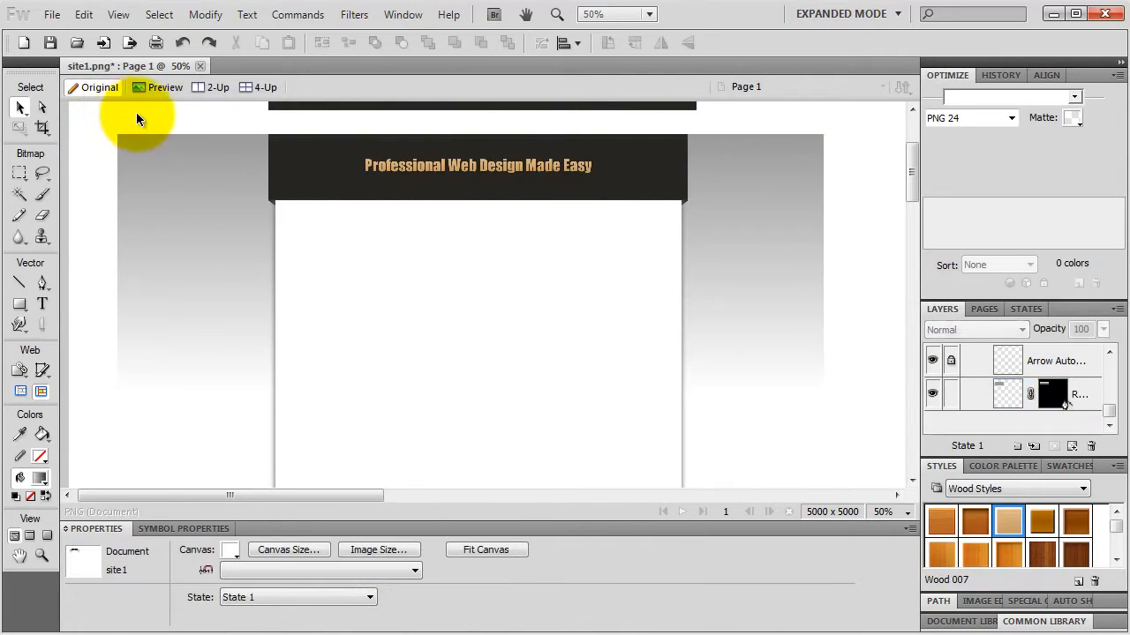
pyautogui.click(951, 396)
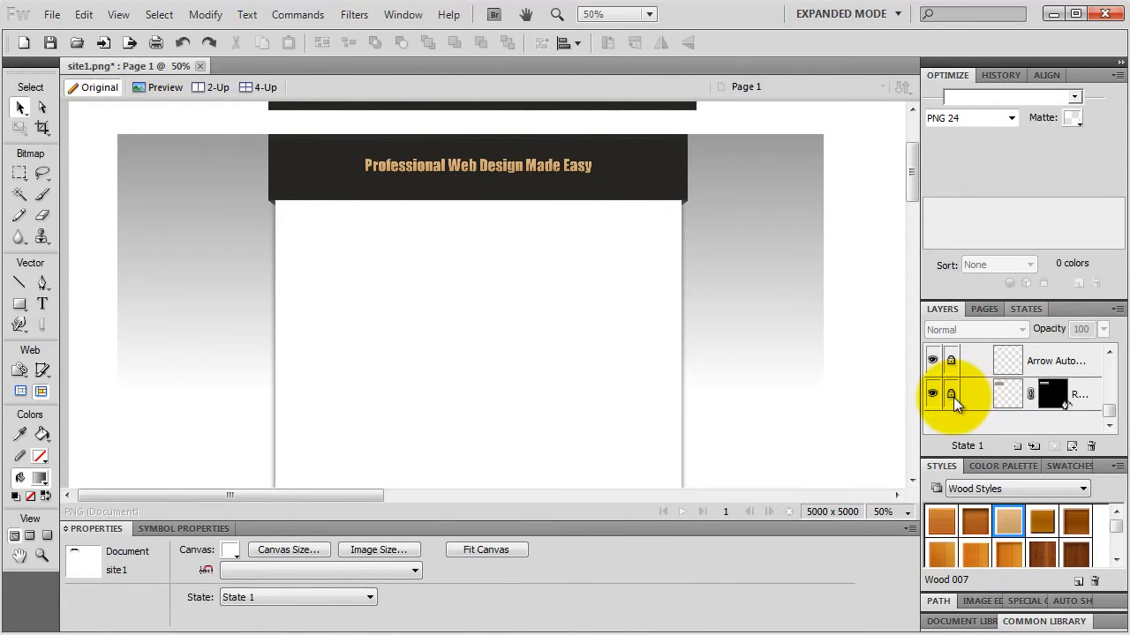
pyautogui.click(952, 398)
pyautogui.click(952, 398)
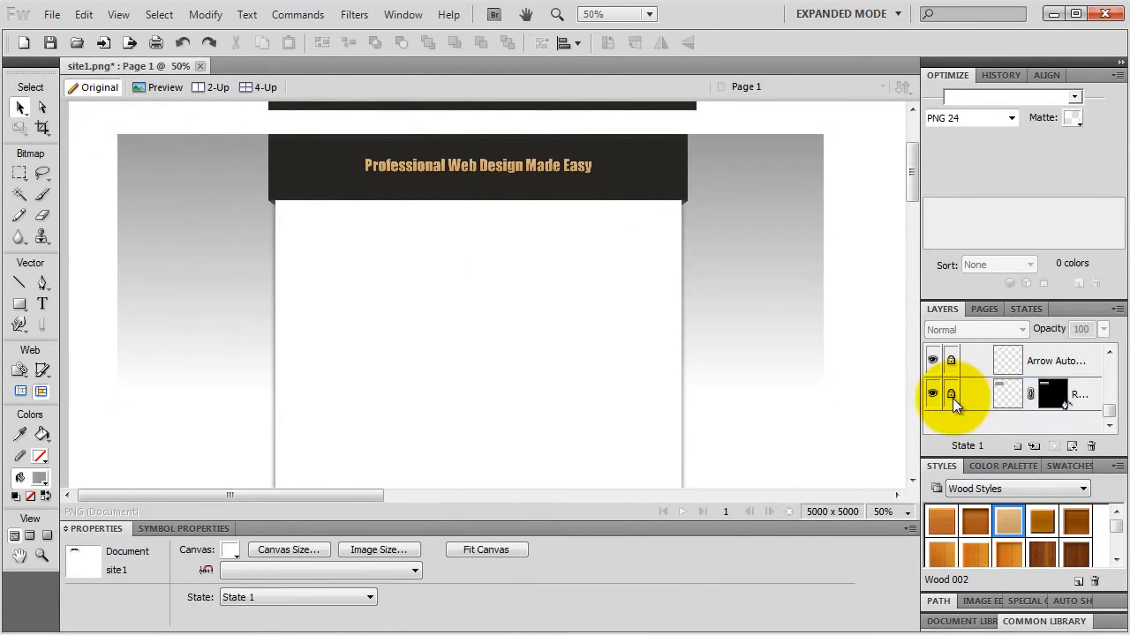
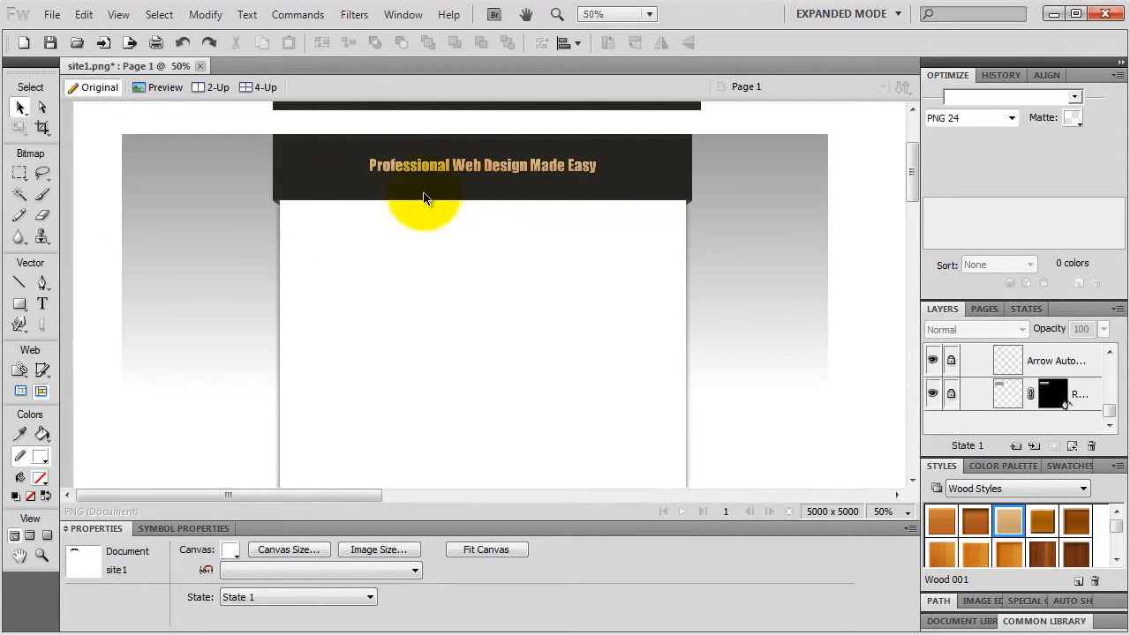
# Draw a closed path about 314 by 293 pixels with the Pen tool in the white content area, with one curved lower corner
pyautogui.moveTo(42, 284); pyautogui.dragTo(80, 299)
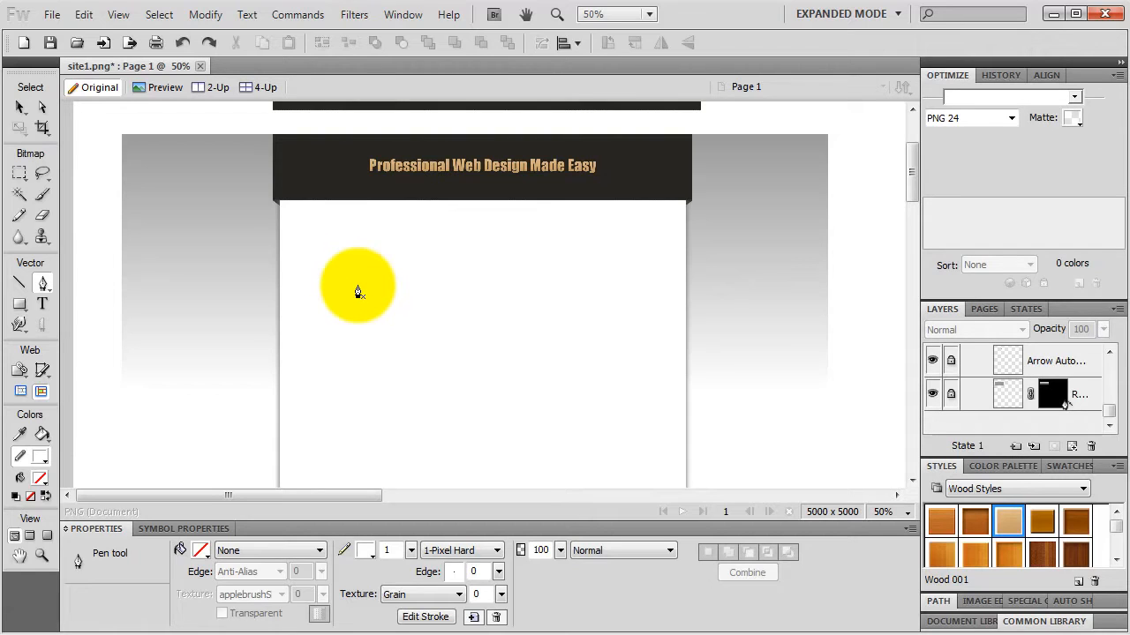
pyautogui.click(357, 291)
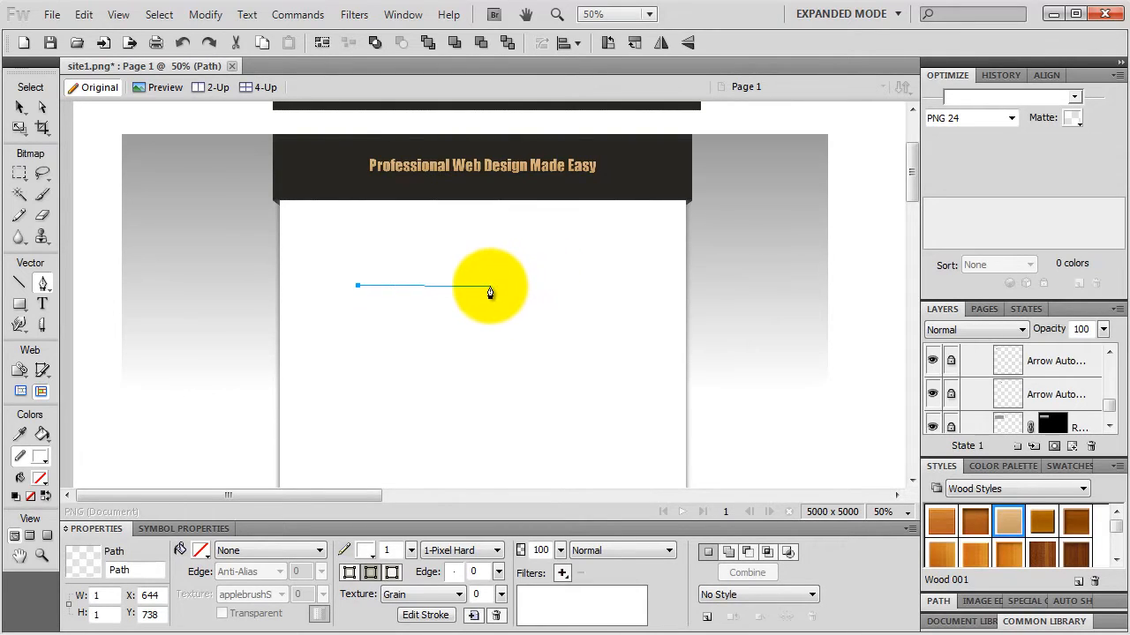
pyautogui.click(489, 288)
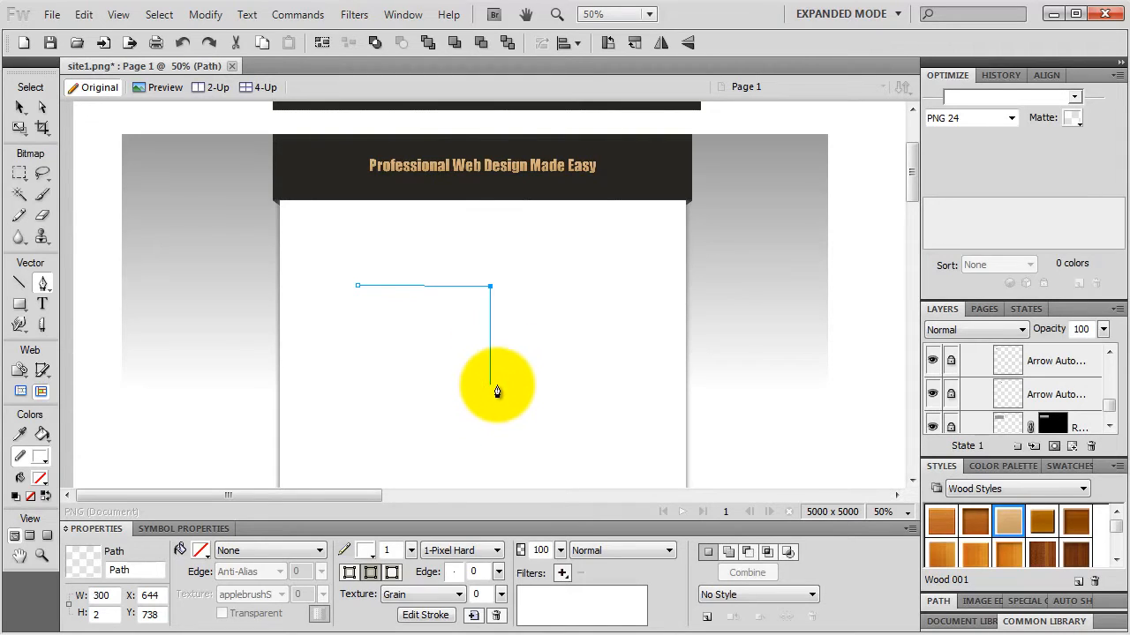
pyautogui.click(490, 385)
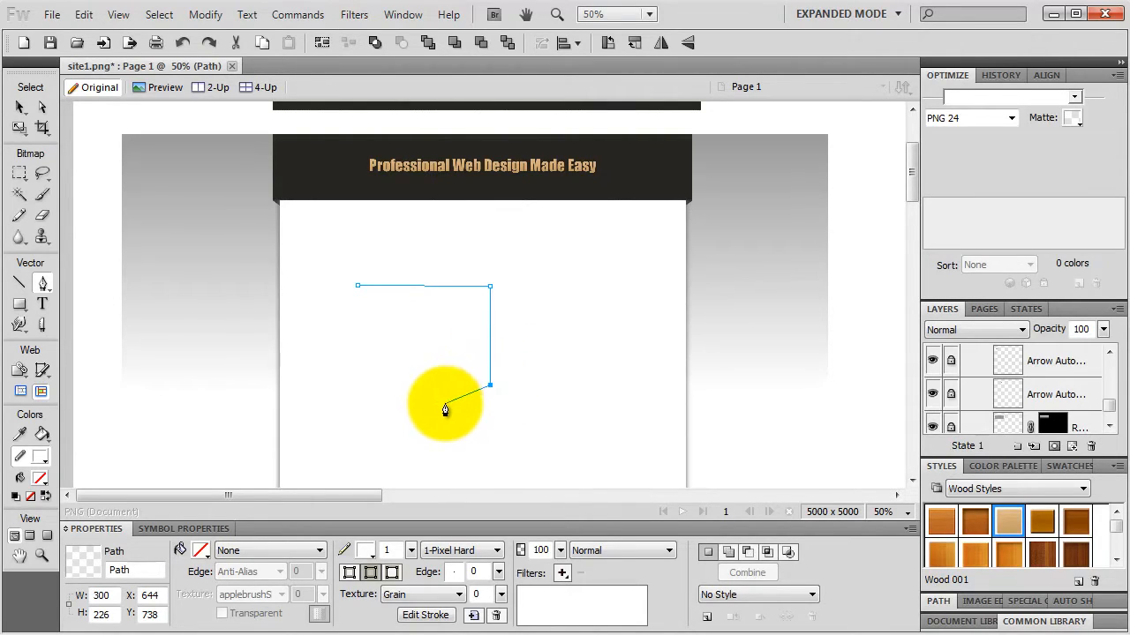
pyautogui.moveTo(445, 404); pyautogui.dragTo(389, 375)
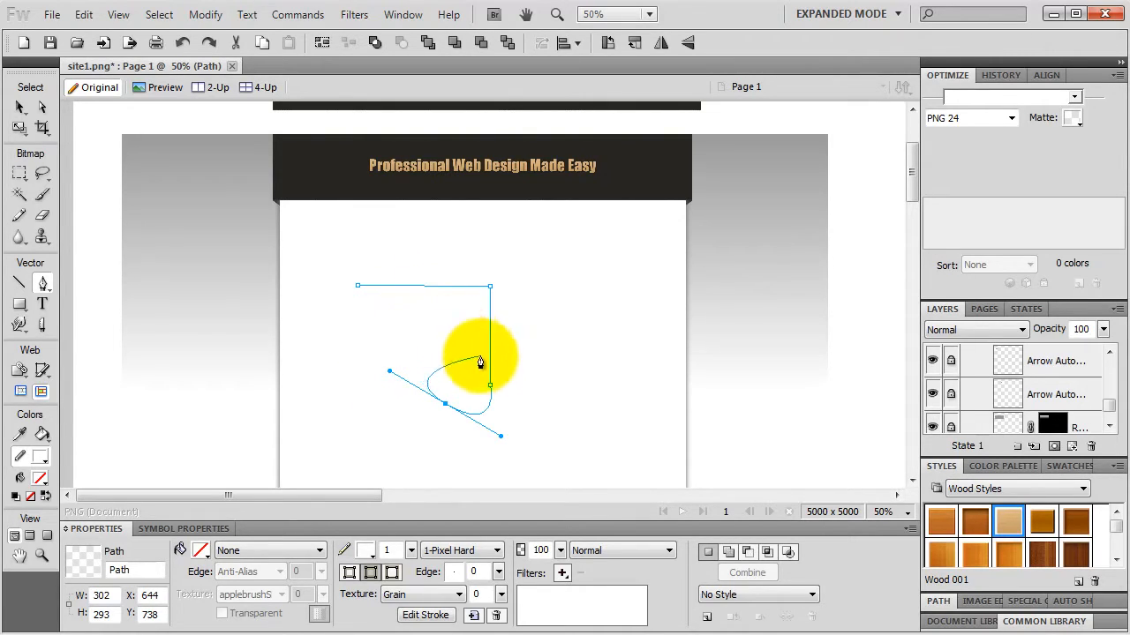
pyautogui.click(444, 404)
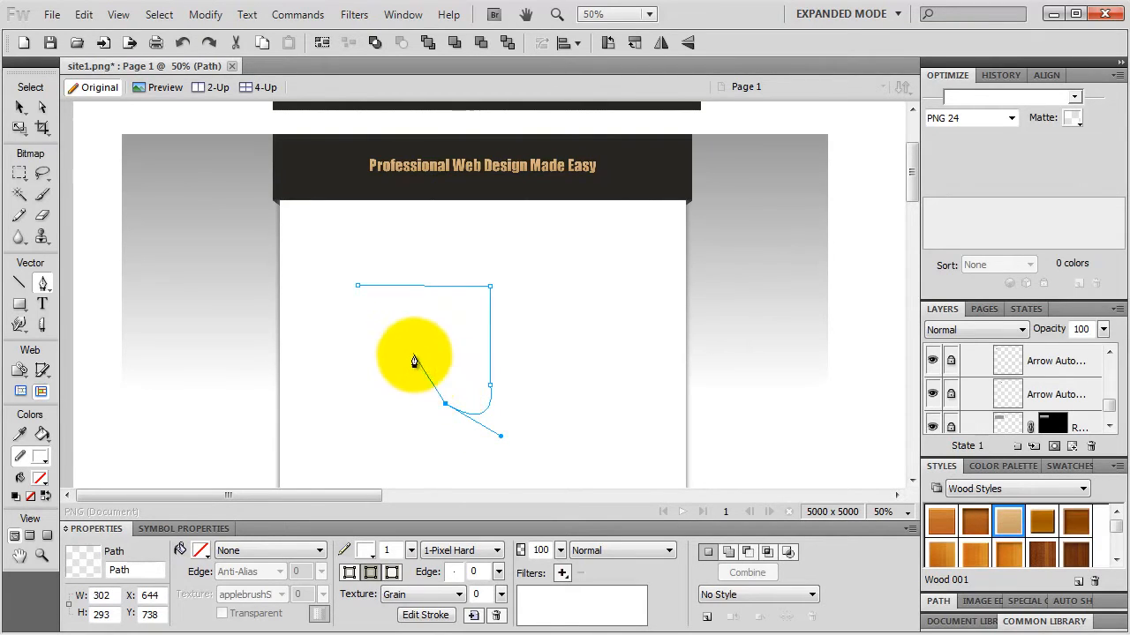
pyautogui.click(366, 357)
pyautogui.moveTo(357, 340); pyautogui.dragTo(352, 314)
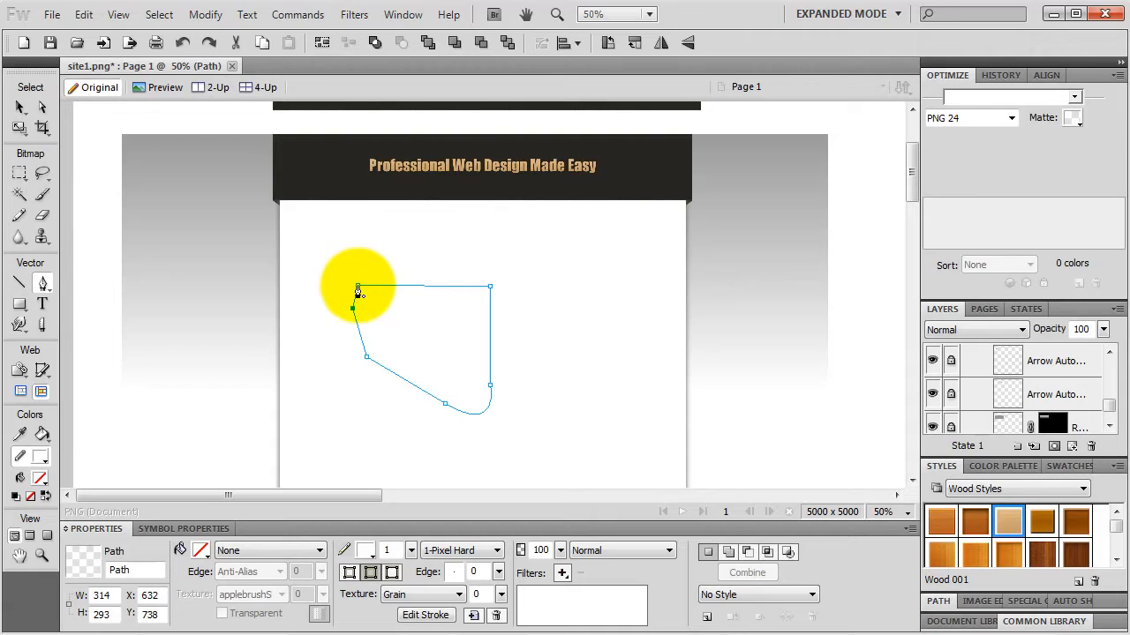
pyautogui.click(358, 287)
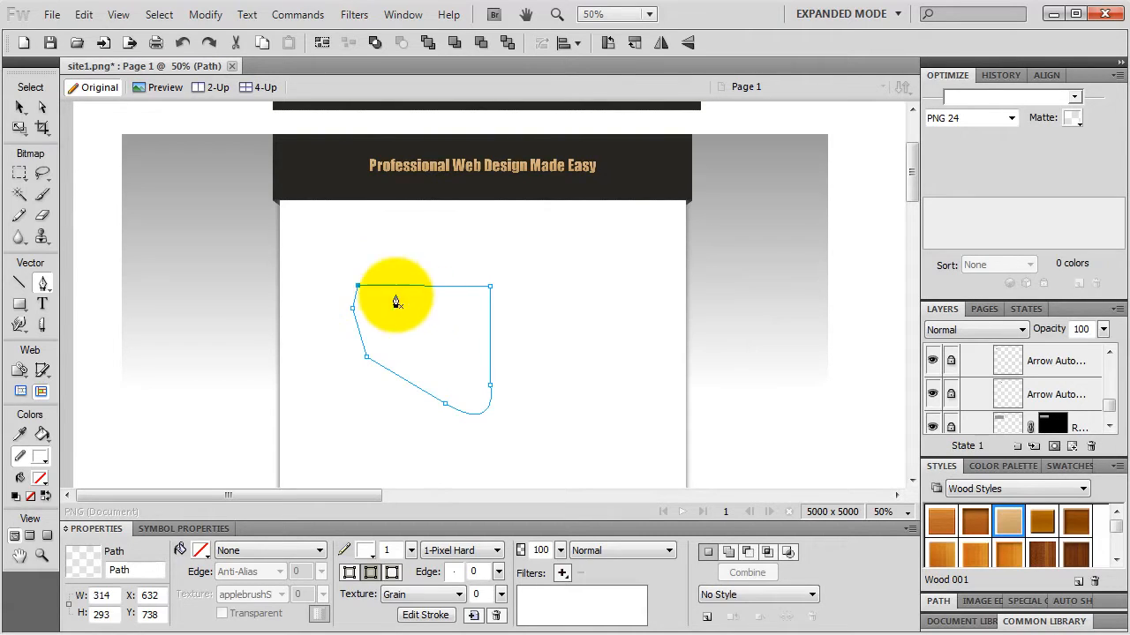
# Give the path a dark grey stroke 18 pixels wide and a solid medium grey fill
pyautogui.click(362, 553)
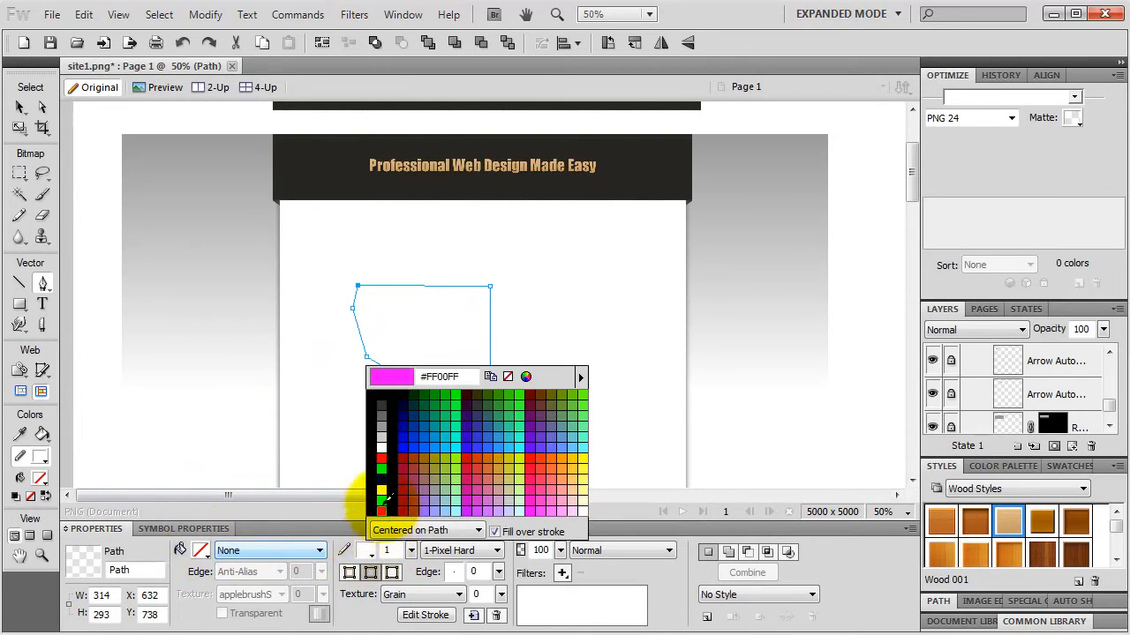
pyautogui.click(384, 406)
pyautogui.moveTo(412, 551); pyautogui.dragTo(415, 533)
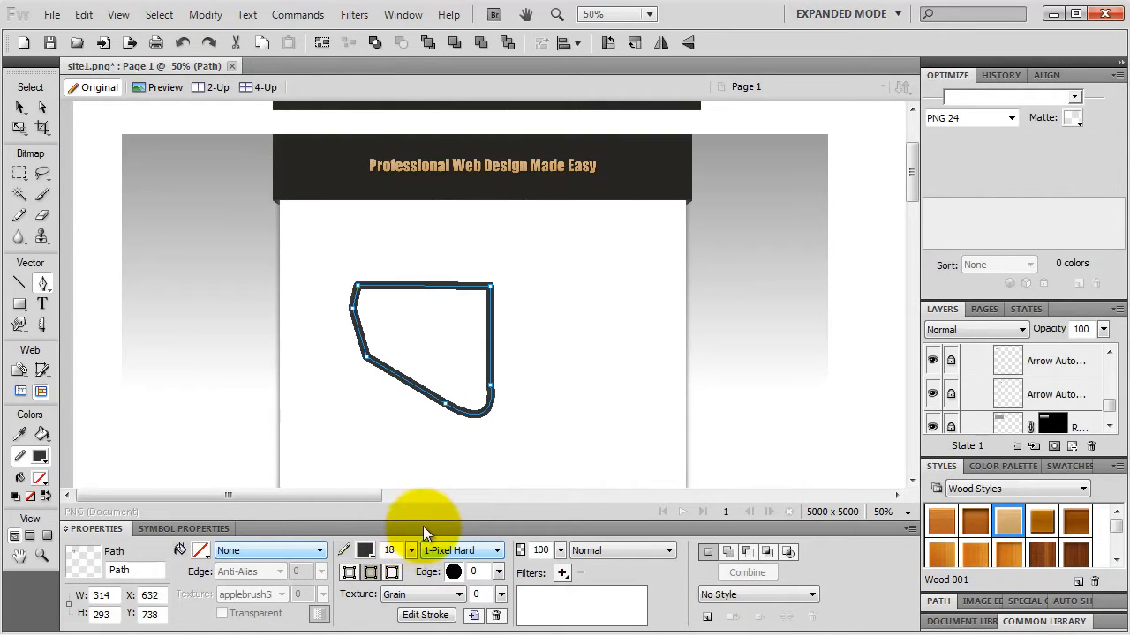
pyautogui.click(202, 551)
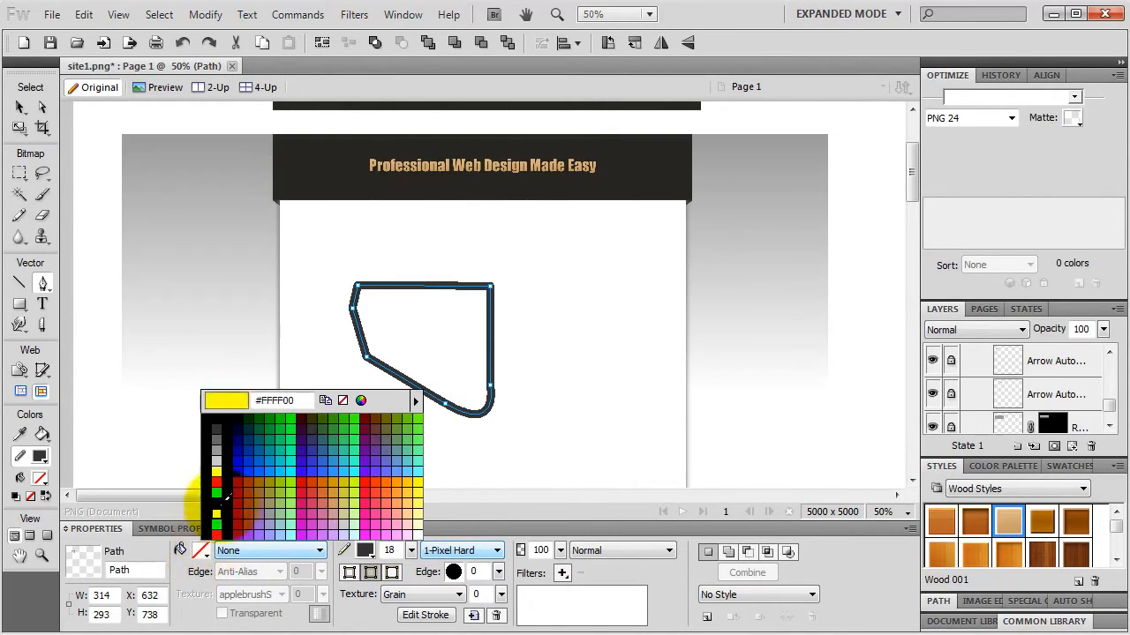
pyautogui.click(216, 446)
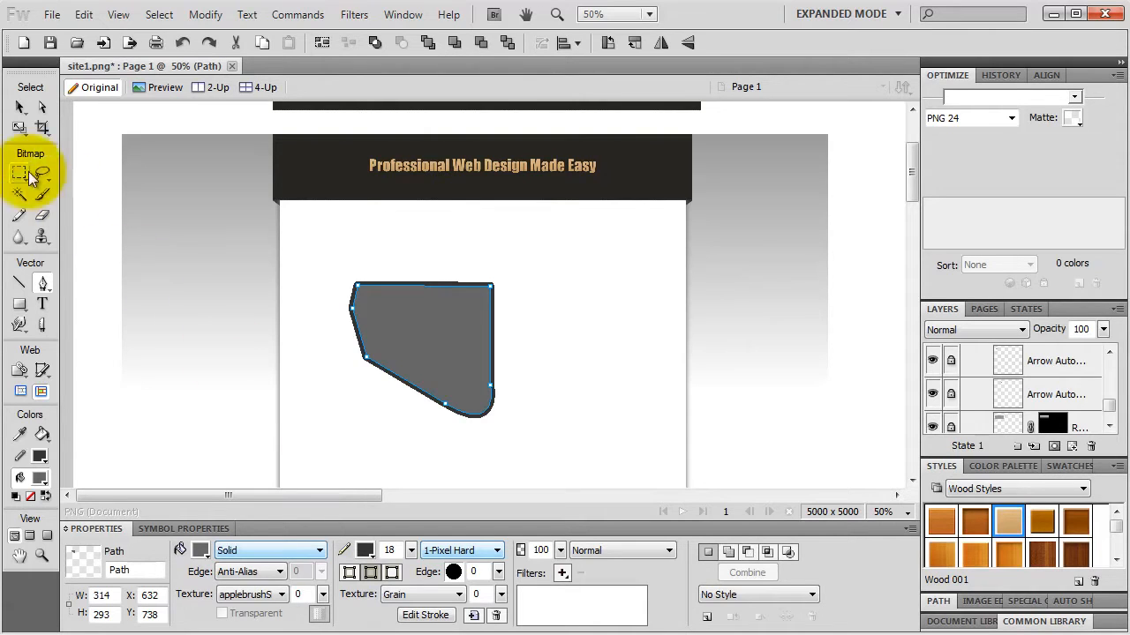
# Rotate the grey path clockwise and scale it up to about 377 by 440 pixels
pyautogui.click(20, 127)
pyautogui.moveTo(473, 231); pyautogui.dragTo(486, 275)
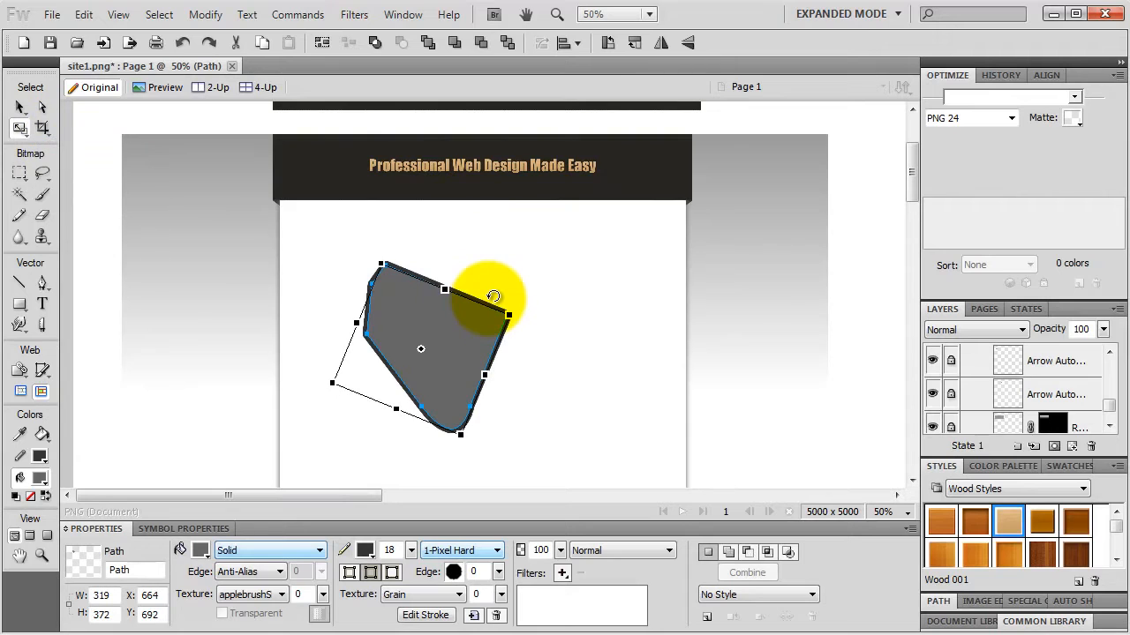
pyautogui.moveTo(505, 317); pyautogui.dragTo(542, 302)
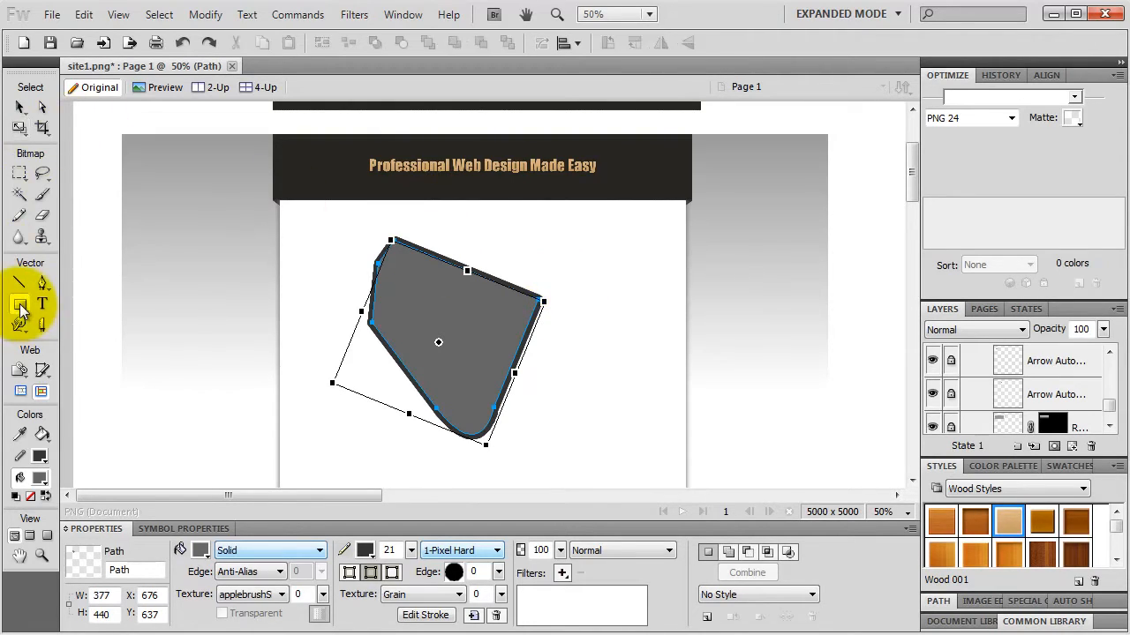
# Union a rectangle about 214 by 106 pixels onto the path's lower side and punch one about 180 by 112 pixels from its upper edge
pyautogui.moveTo(20, 303); pyautogui.dragTo(62, 320)
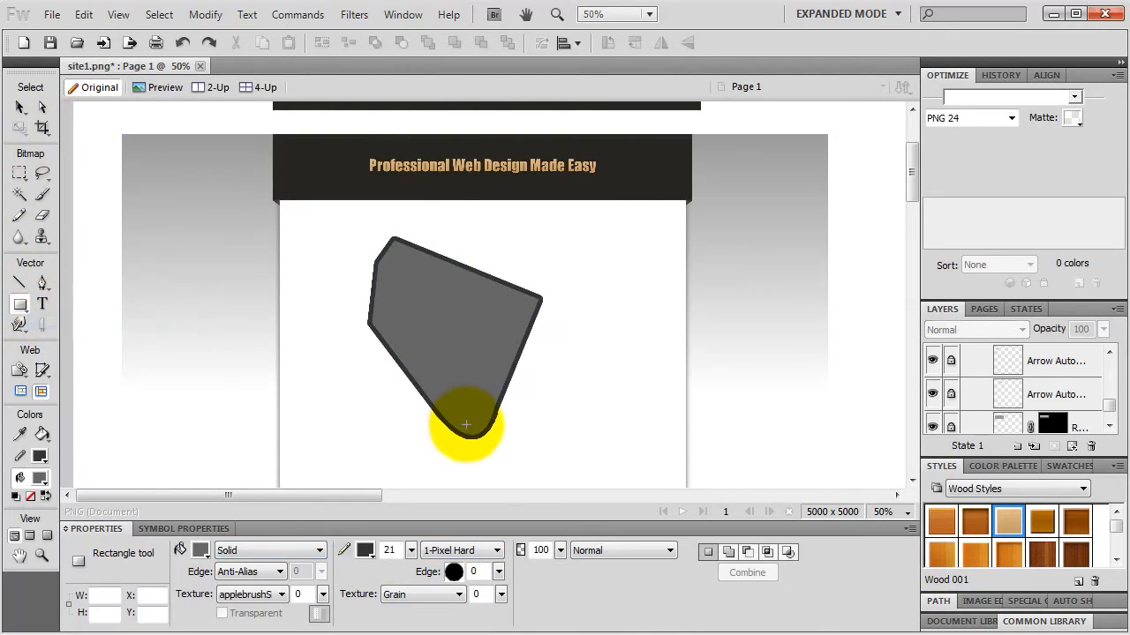
pyautogui.click(730, 555)
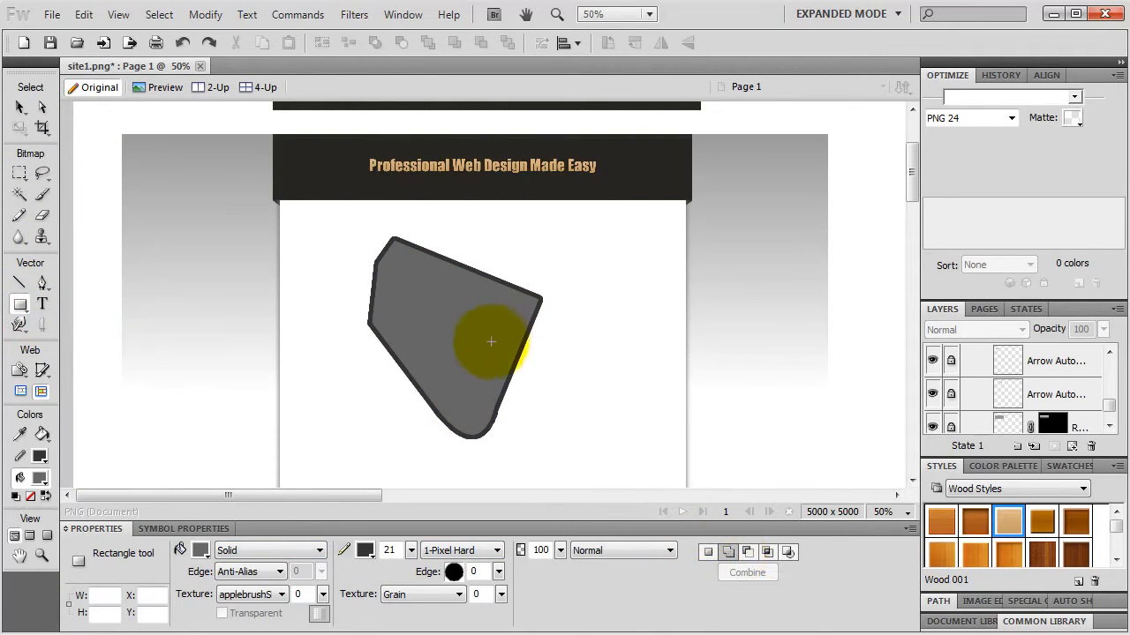
pyautogui.moveTo(475, 357); pyautogui.dragTo(574, 404)
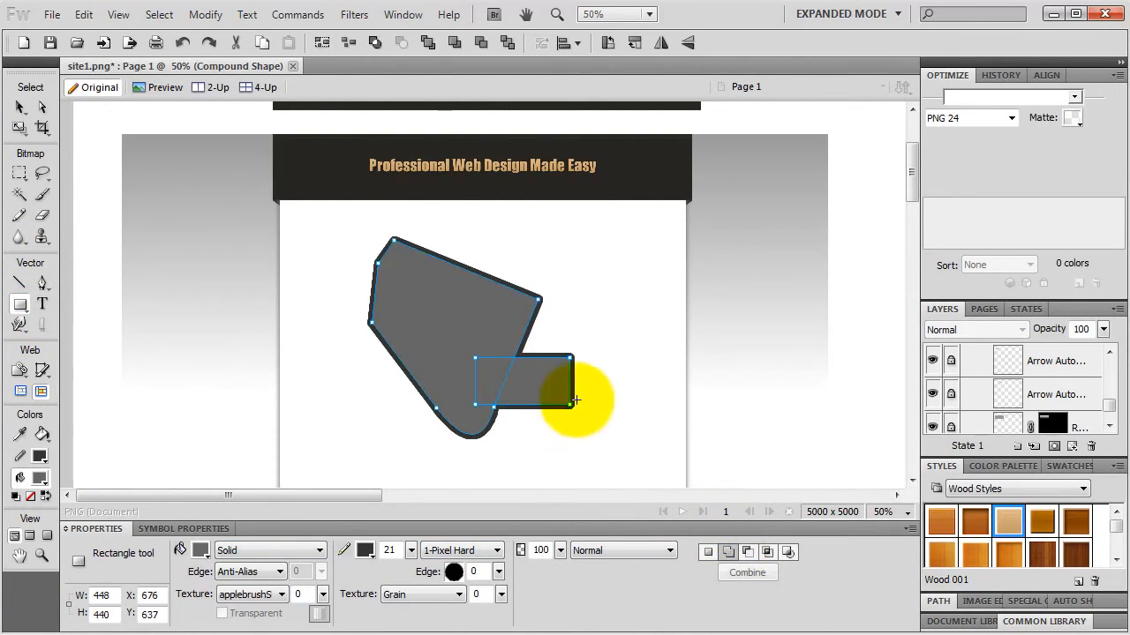
pyautogui.click(750, 549)
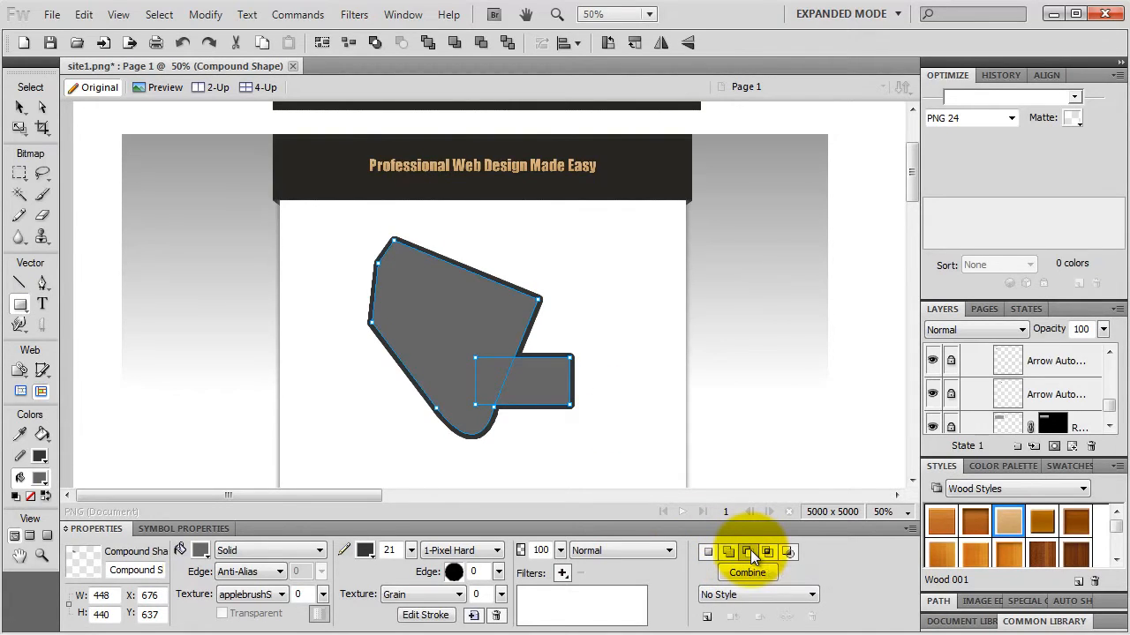
pyautogui.moveTo(511, 246); pyautogui.dragTo(432, 295)
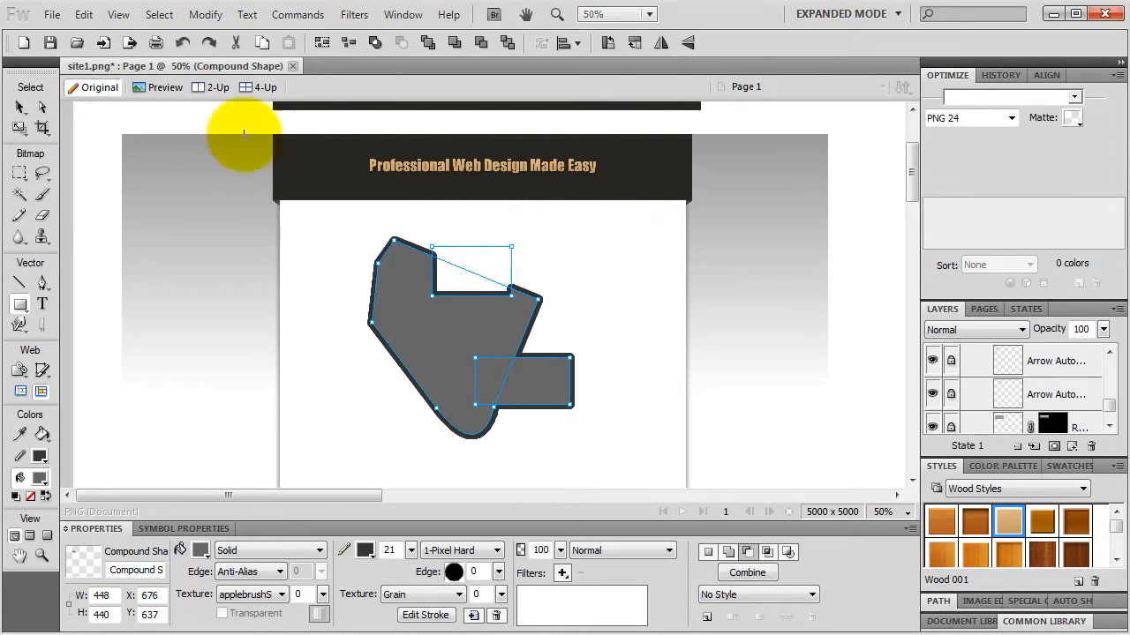
# Shift the punched rectangle and the added rectangle slightly down and to the left within the compound shape
pyautogui.click(41, 108)
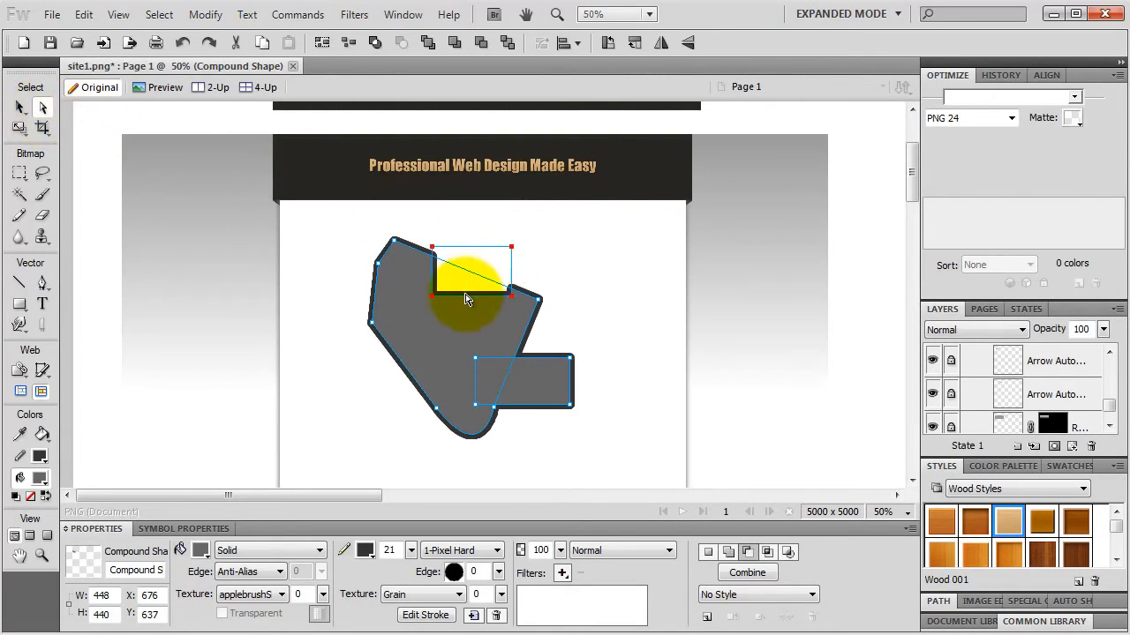
pyautogui.moveTo(471, 290); pyautogui.dragTo(453, 304)
pyautogui.click(548, 365)
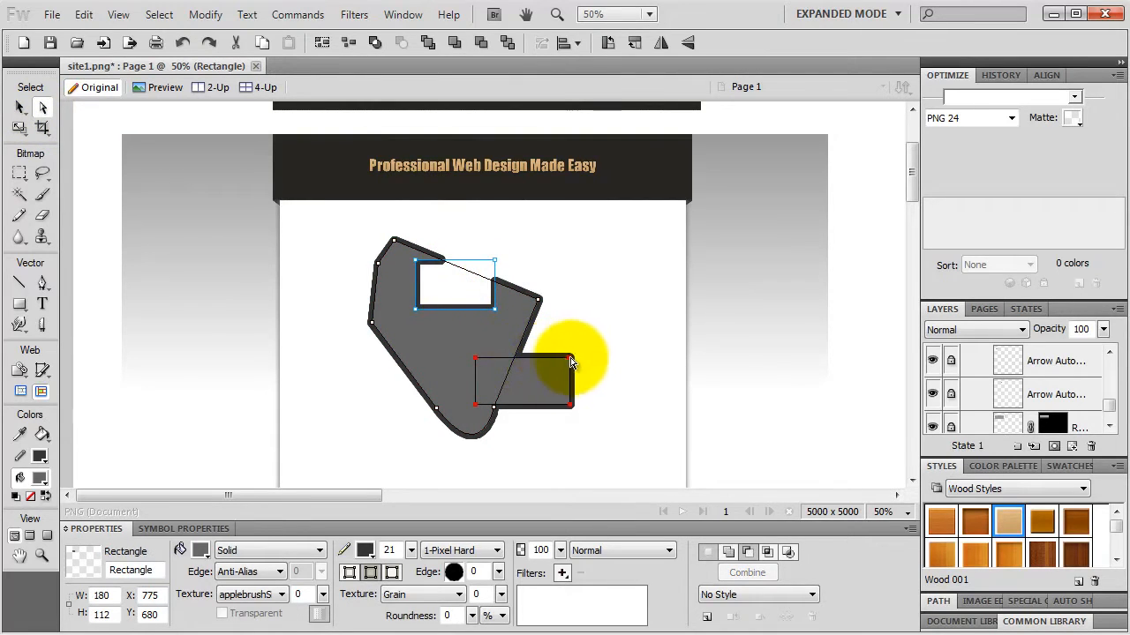
pyautogui.moveTo(551, 367); pyautogui.dragTo(543, 376)
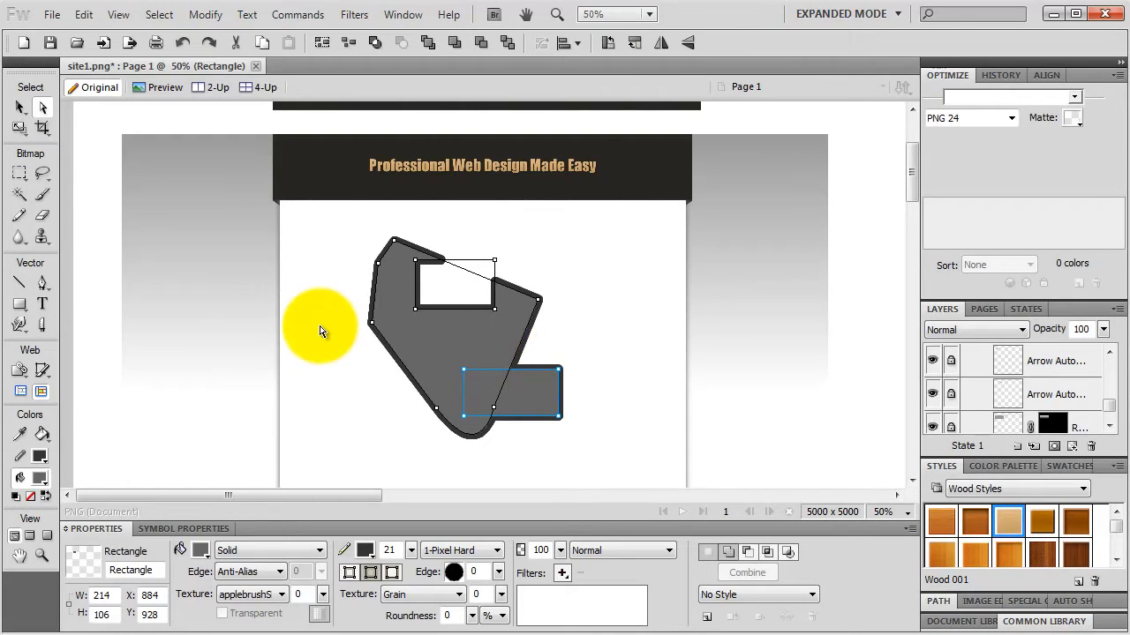
# Reshape the compound shape's left side and rounded lower end with the Freeform tool at size 40
pyautogui.click(20, 325)
pyautogui.click(88, 338)
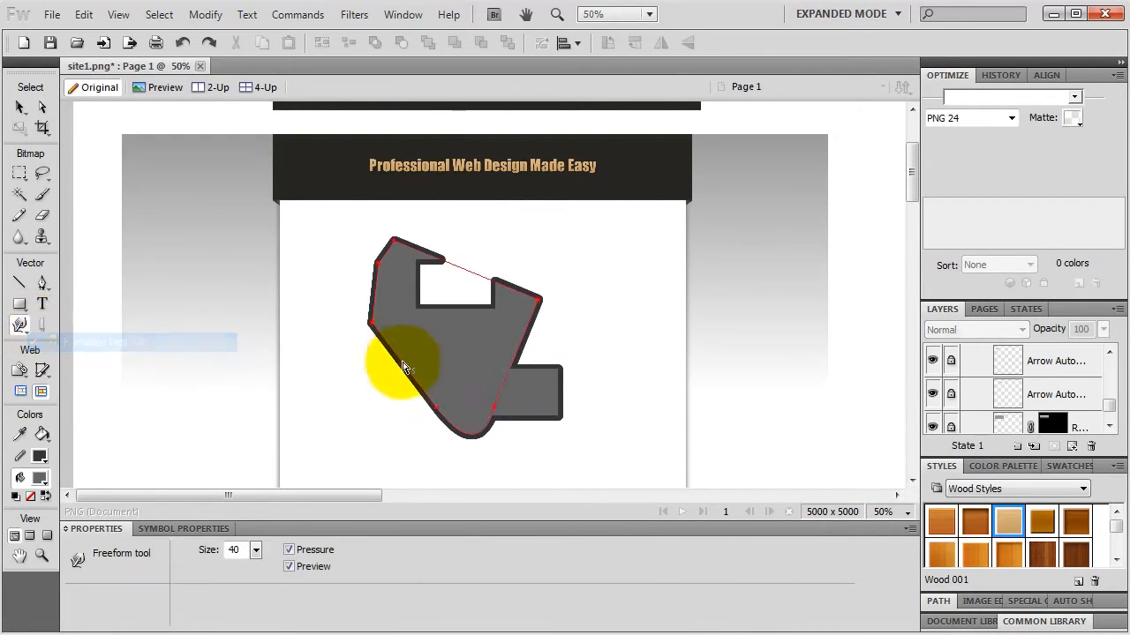
pyautogui.moveTo(450, 398)
pyautogui.mouseDown()
pyautogui.moveTo(433, 409)
pyautogui.moveTo(471, 451)
pyautogui.moveTo(496, 406)
pyautogui.mouseUp()
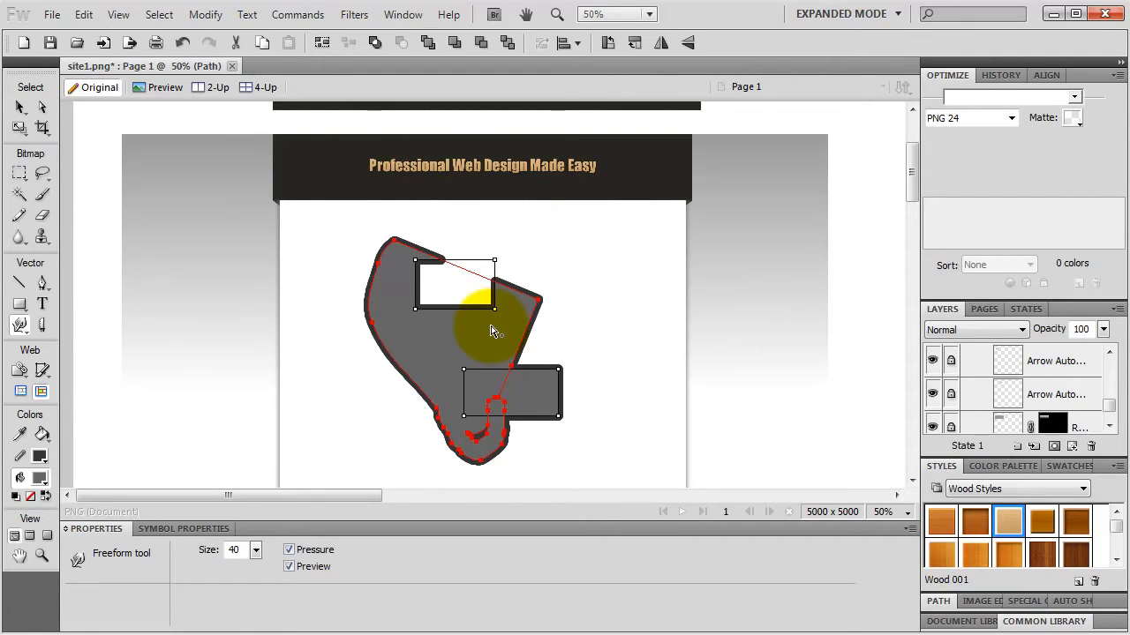
# Delete the grey compound shape from the white content area
pyautogui.click(20, 106)
pyautogui.click(491, 345)
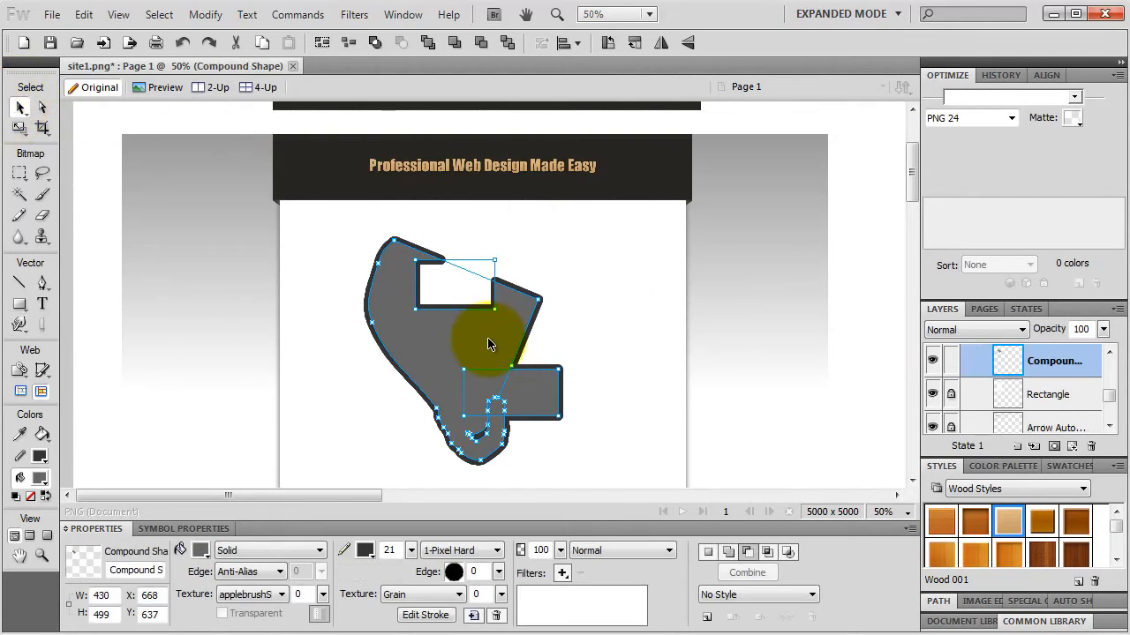
pyautogui.press('Delete')
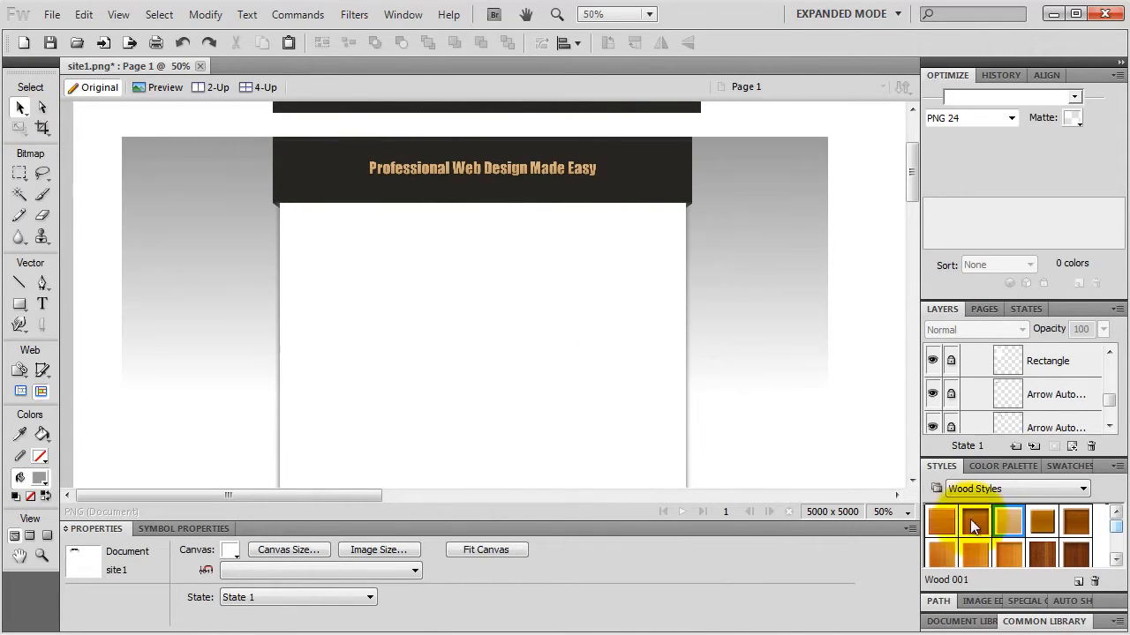
# Place the Gears symbol from the common library's 2D Objects in the dark header, to the left of the title
pyautogui.click(1045, 621)
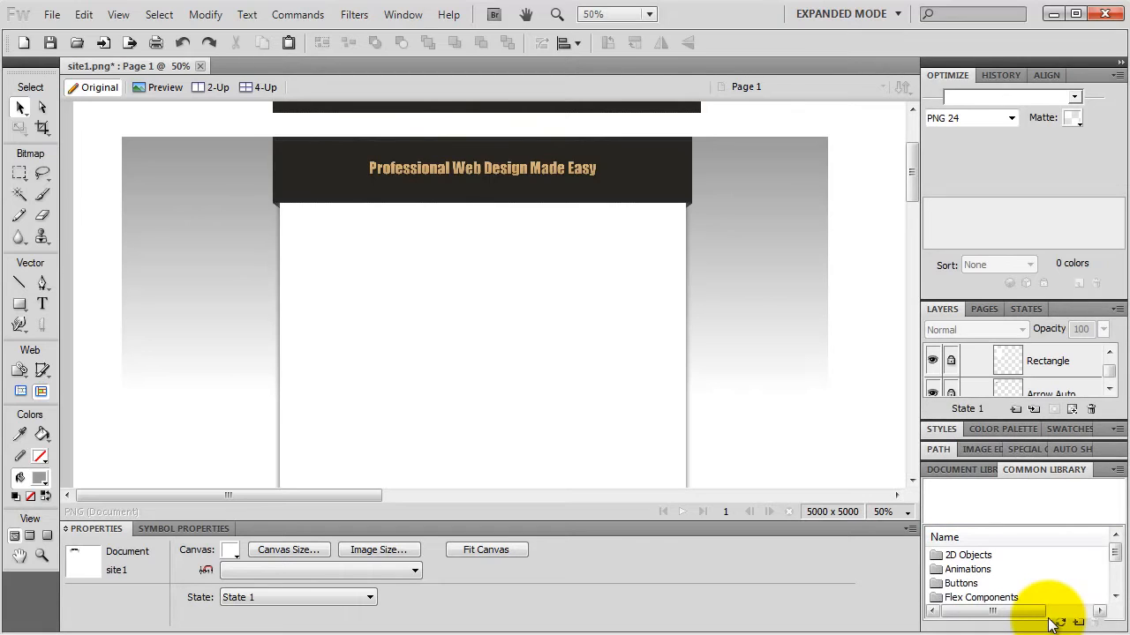
pyautogui.doubleClick(971, 555)
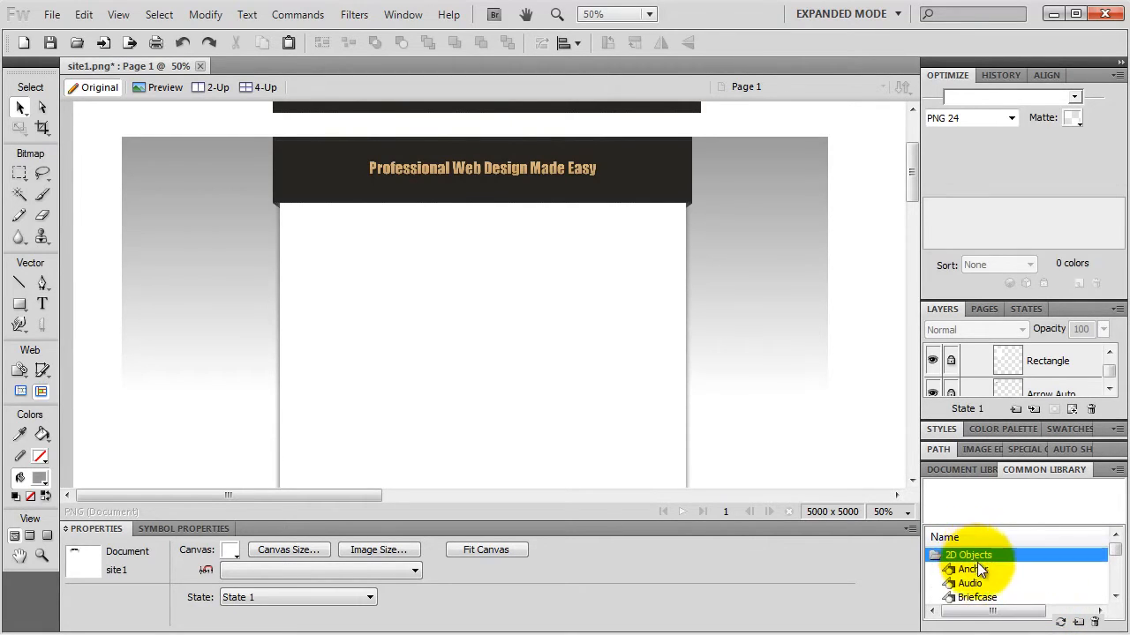
pyautogui.click(977, 571)
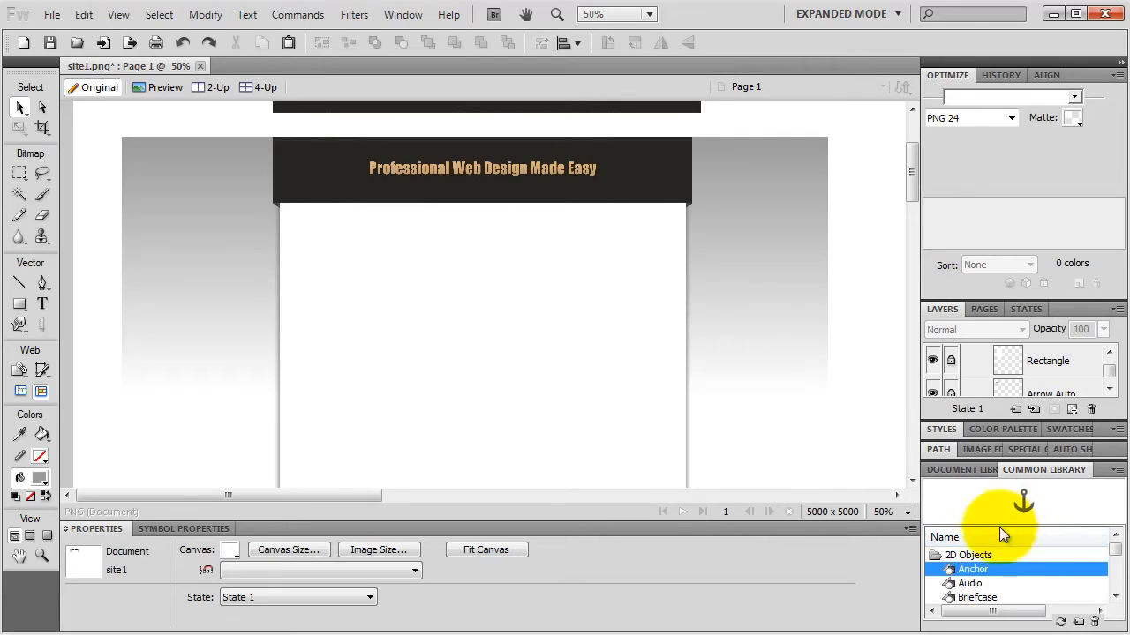
pyautogui.scroll(-1, 980, 569)
pyautogui.click(980, 569)
pyautogui.scroll(-1, 980, 570)
pyautogui.click(981, 570)
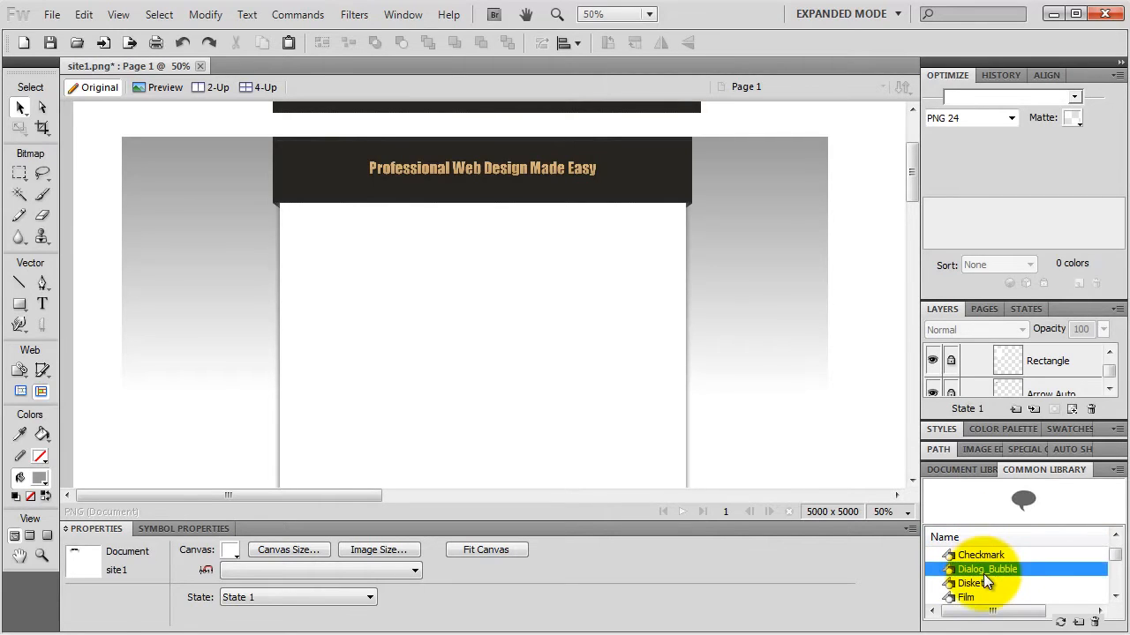
pyautogui.scroll(-1, 983, 574)
pyautogui.click(983, 572)
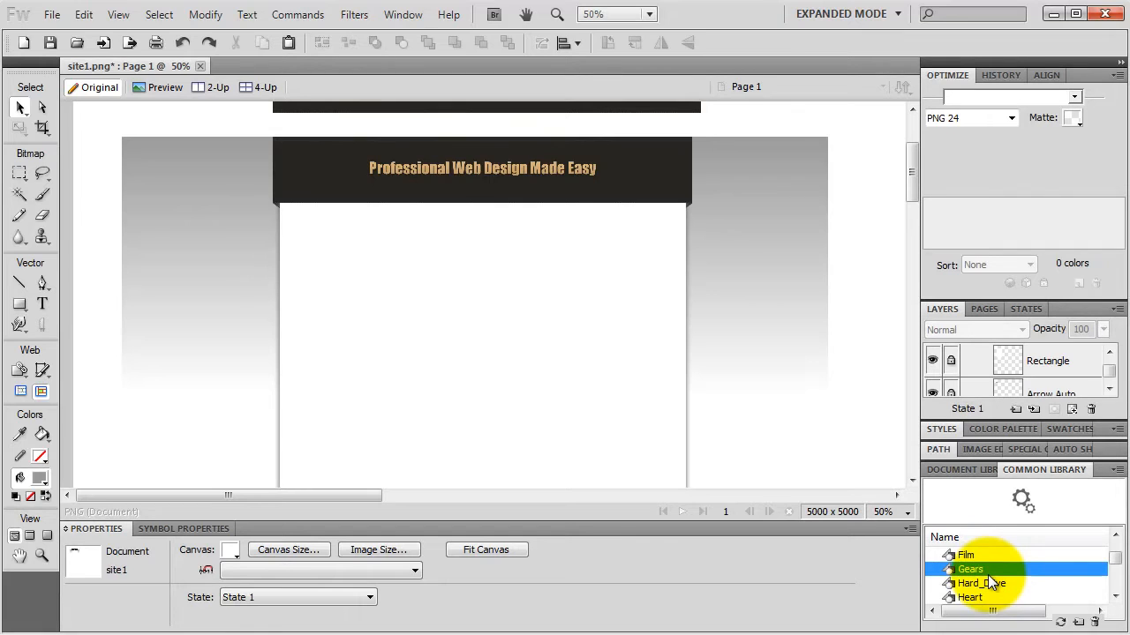
pyautogui.moveTo(986, 571); pyautogui.dragTo(299, 162)
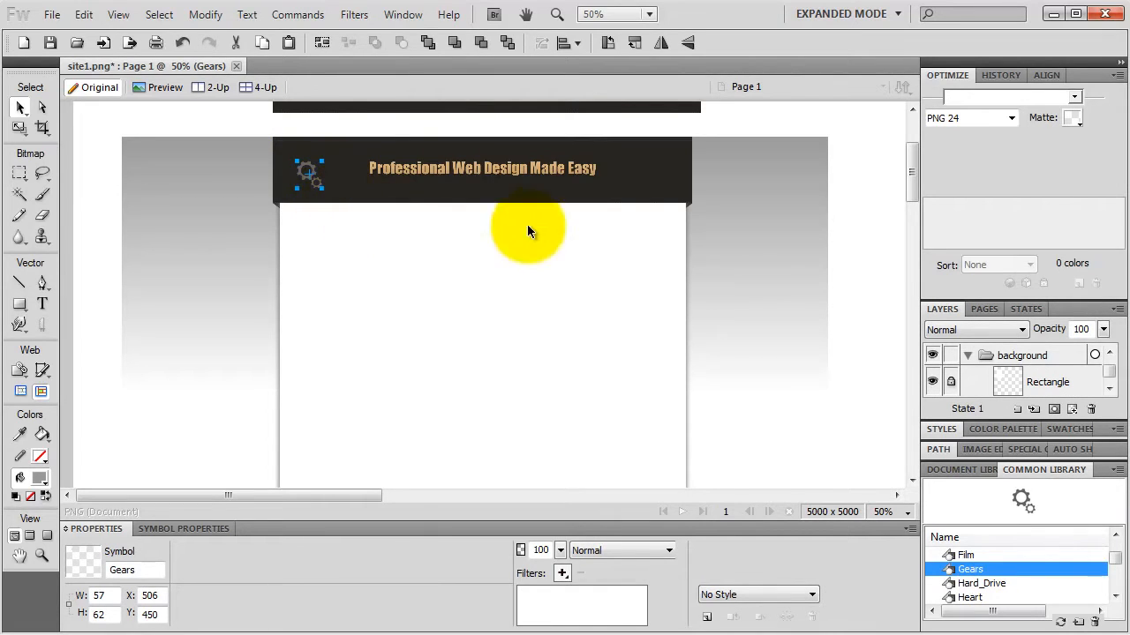
# Try the Wood 003 style on the gears symbol and switch it to Wood 002
pyautogui.moveTo(1111, 375); pyautogui.dragTo(1110, 368)
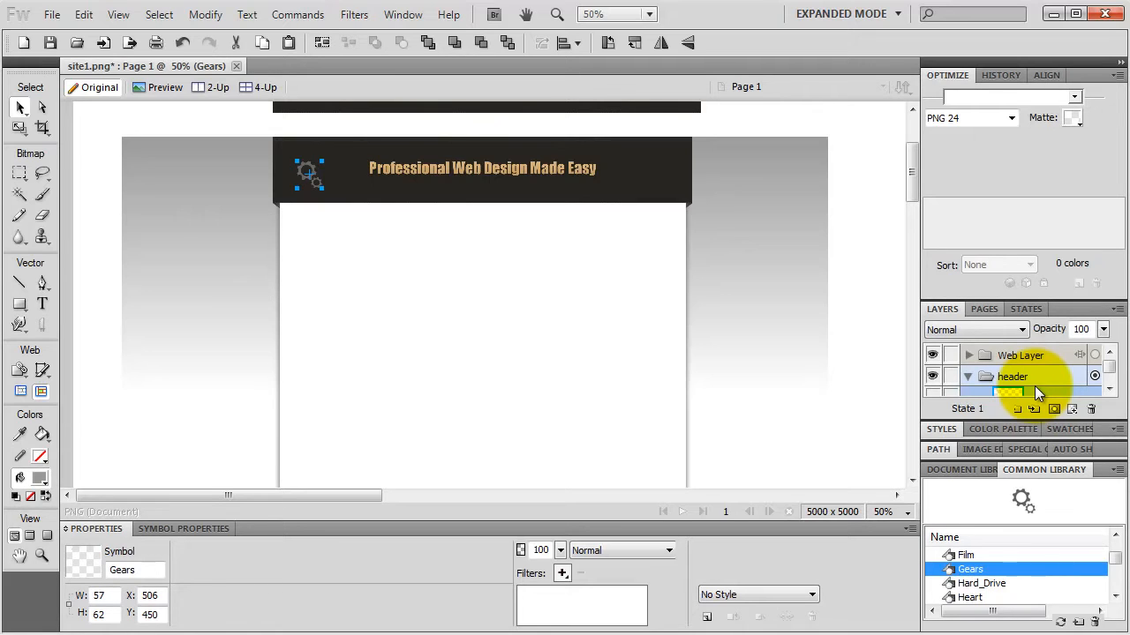
pyautogui.click(942, 430)
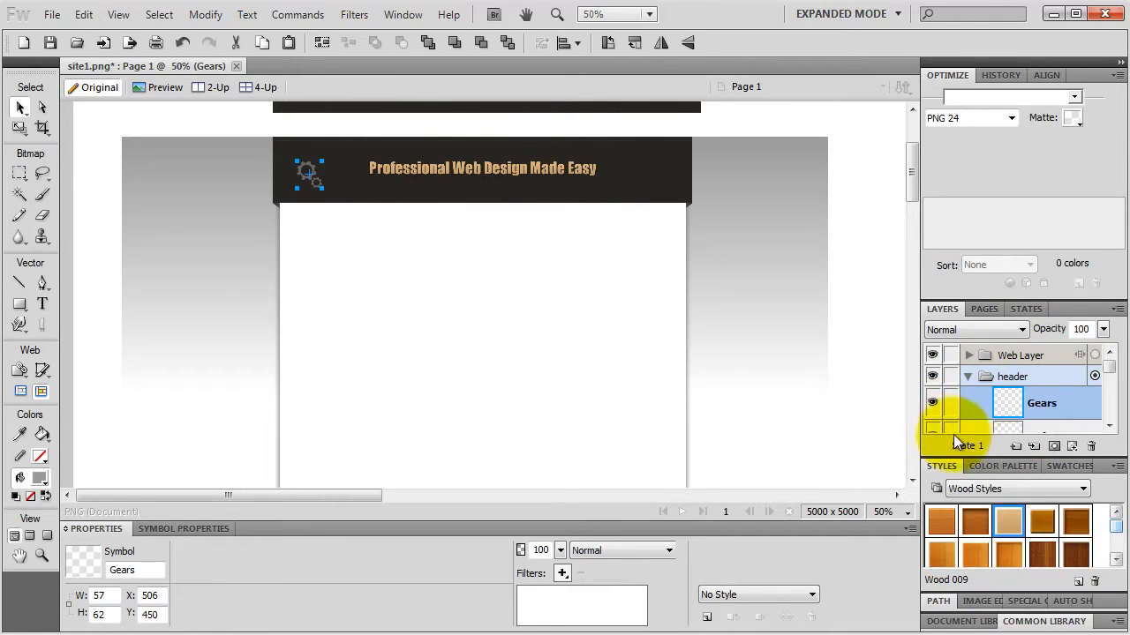
pyautogui.click(1008, 524)
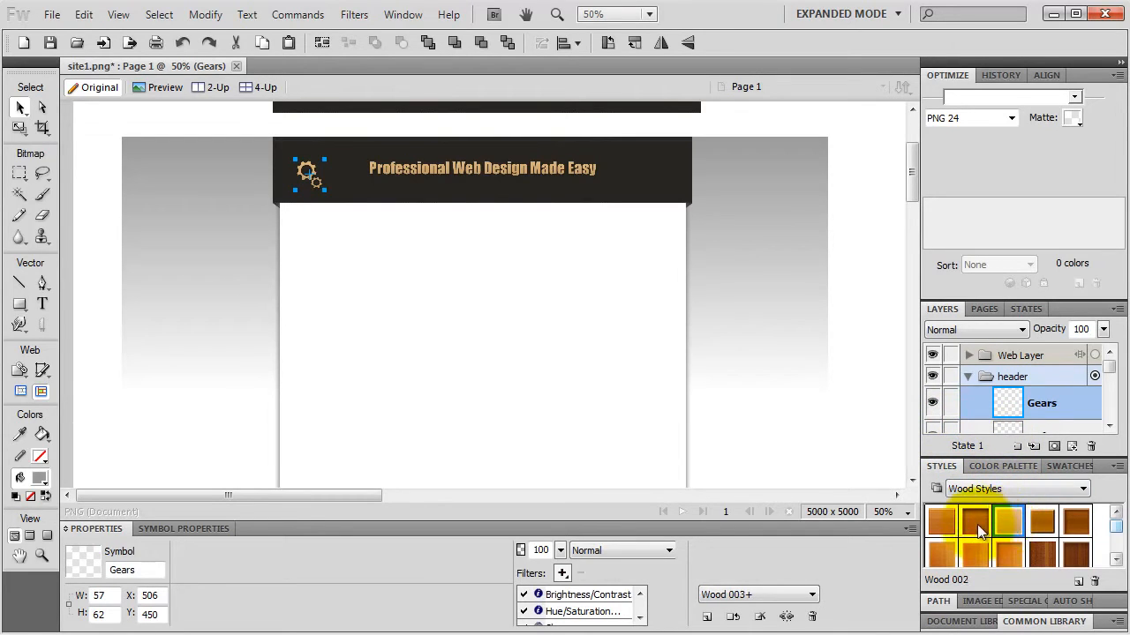
pyautogui.click(974, 524)
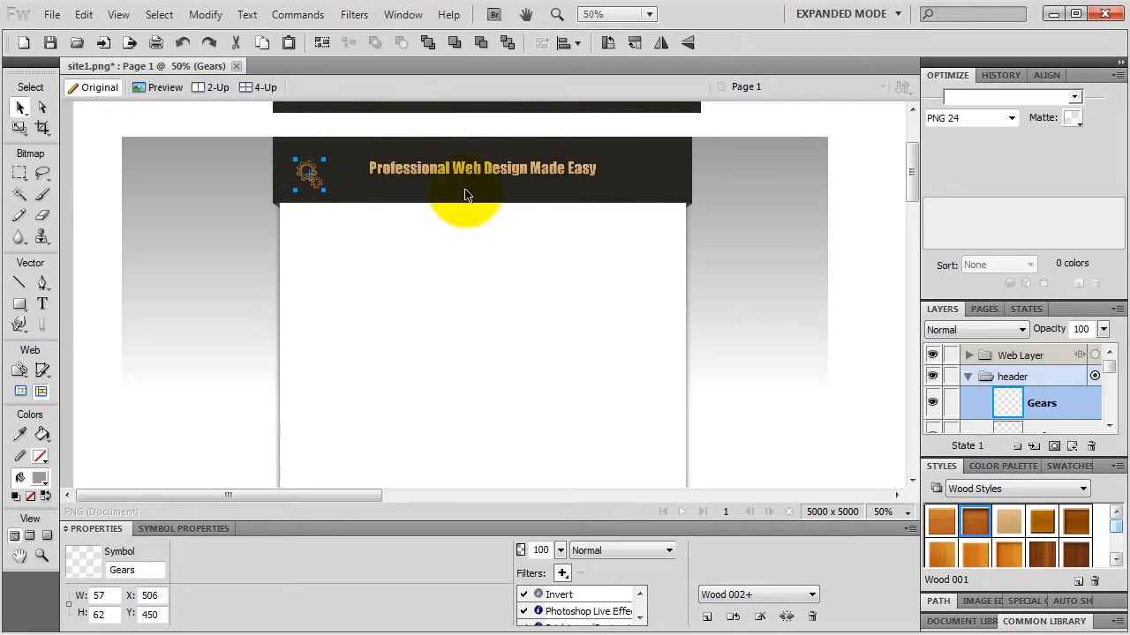
# Insert a Lorem ipsum text block, move it over the white content area and delete it
pyautogui.click(318, 18)
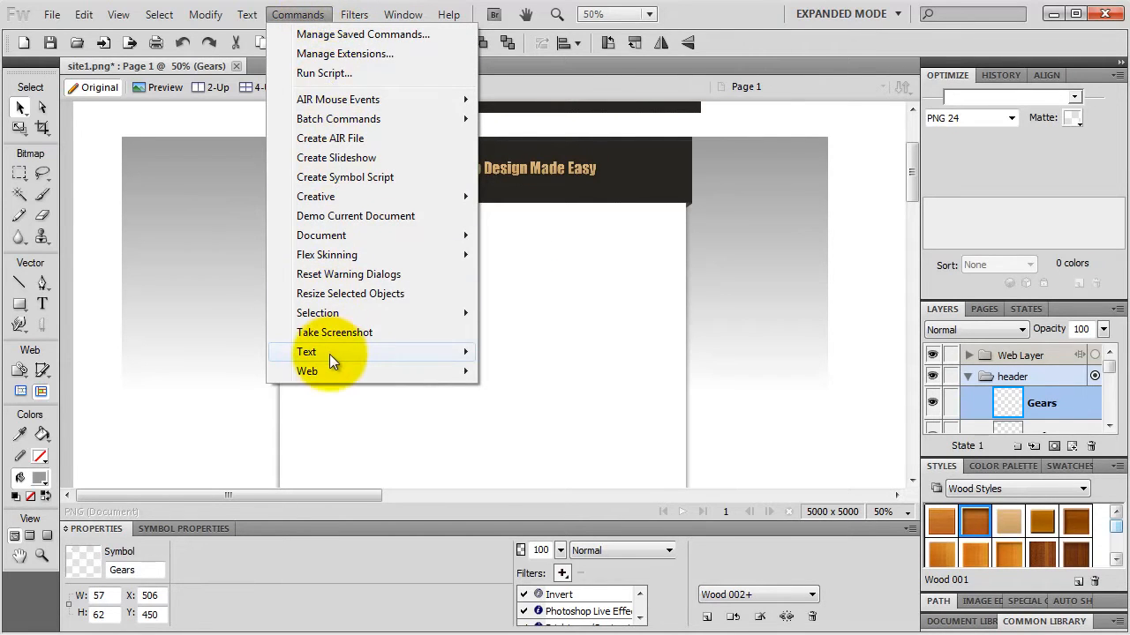
pyautogui.moveTo(329, 354)
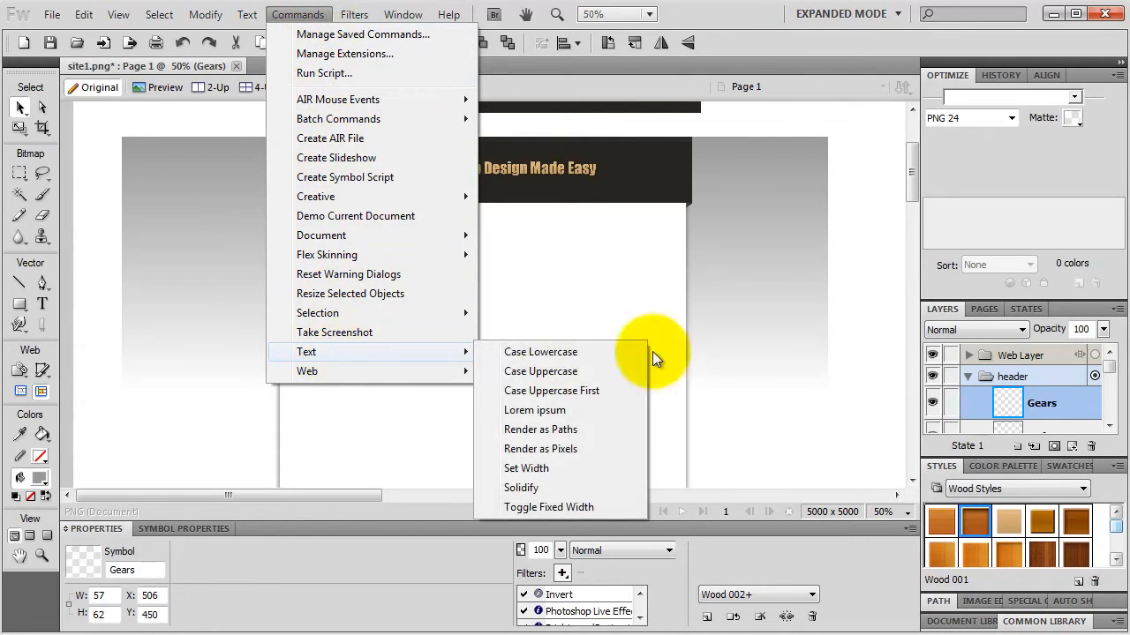
pyautogui.click(531, 411)
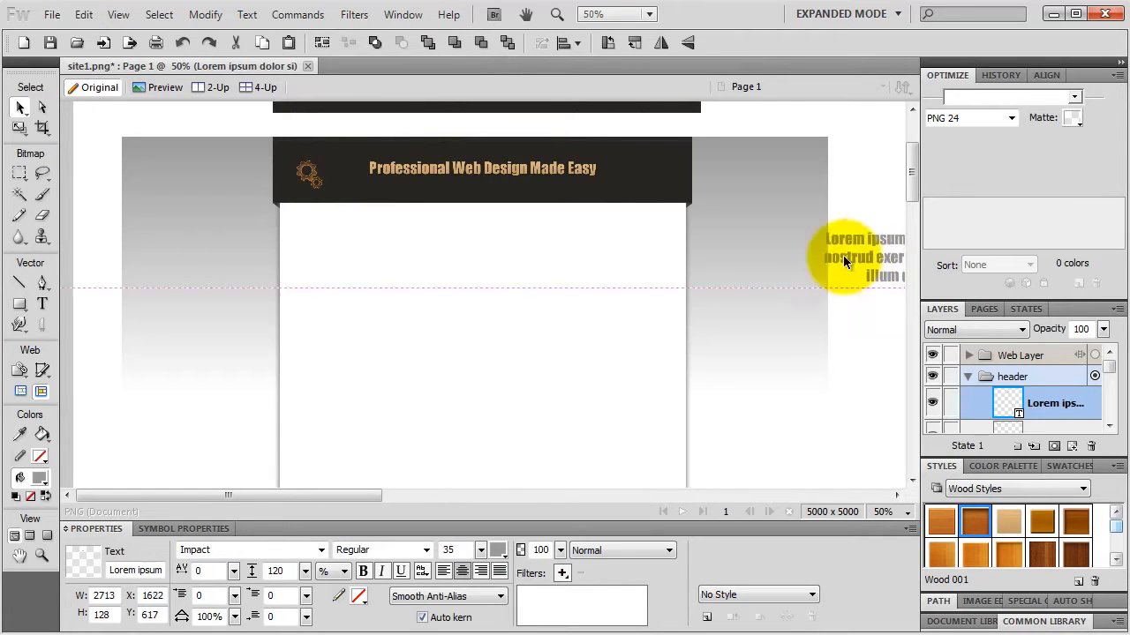
pyautogui.moveTo(843, 255); pyautogui.dragTo(382, 265)
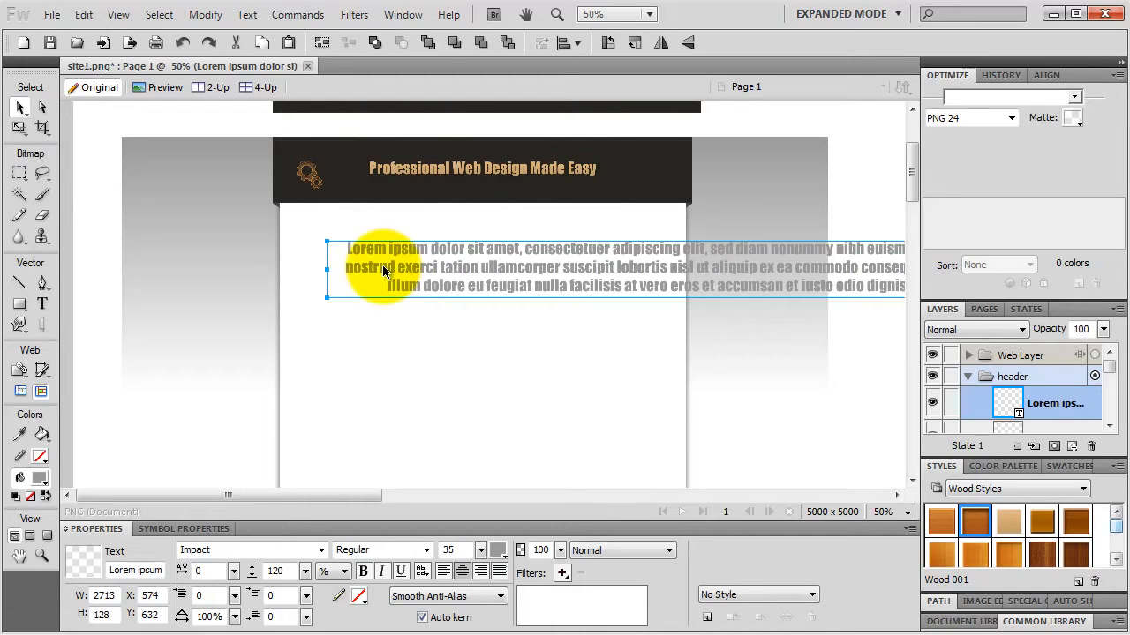
pyautogui.press('Delete')
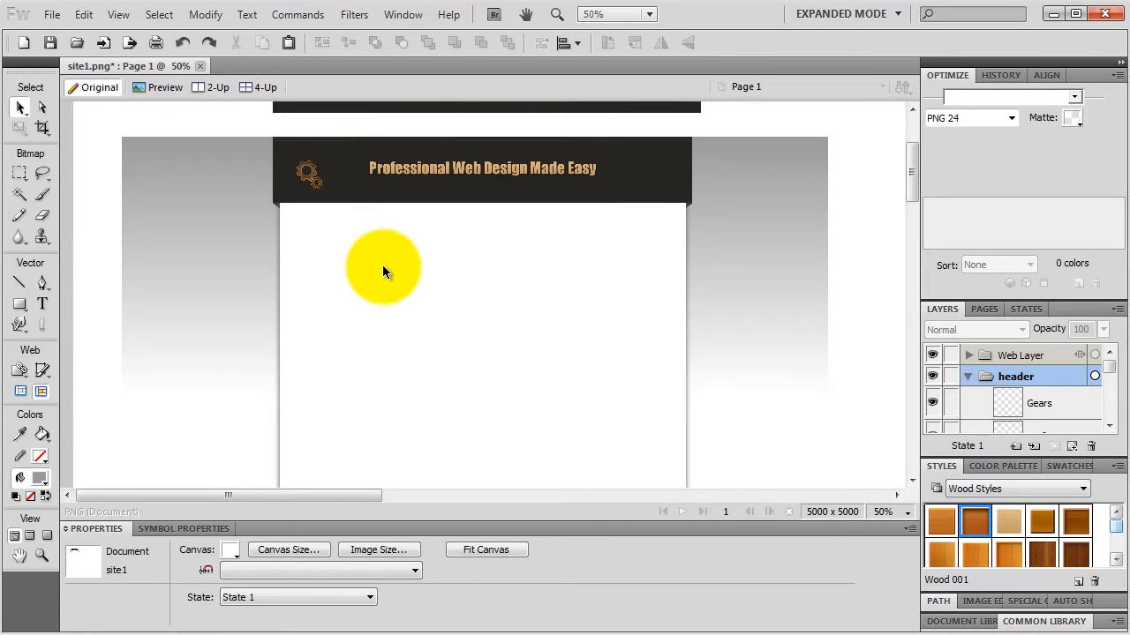
# Draw a grey rectangle about 272 by 58 pixels in the white content area below the header
pyautogui.click(20, 304)
pyautogui.click(61, 321)
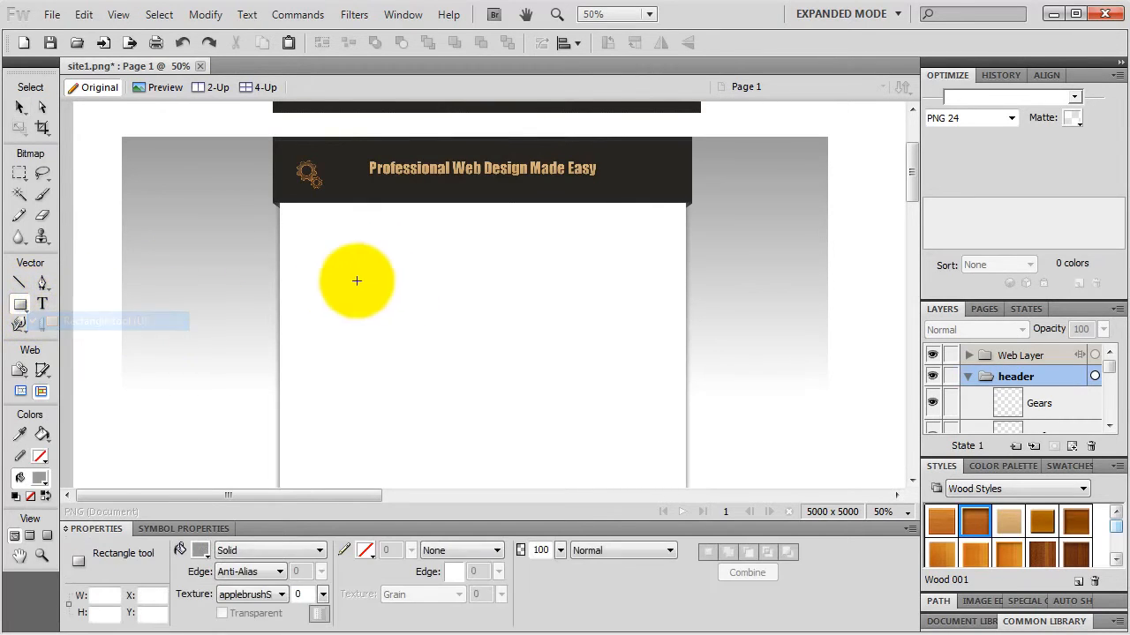
pyautogui.moveTo(355, 302); pyautogui.dragTo(475, 277)
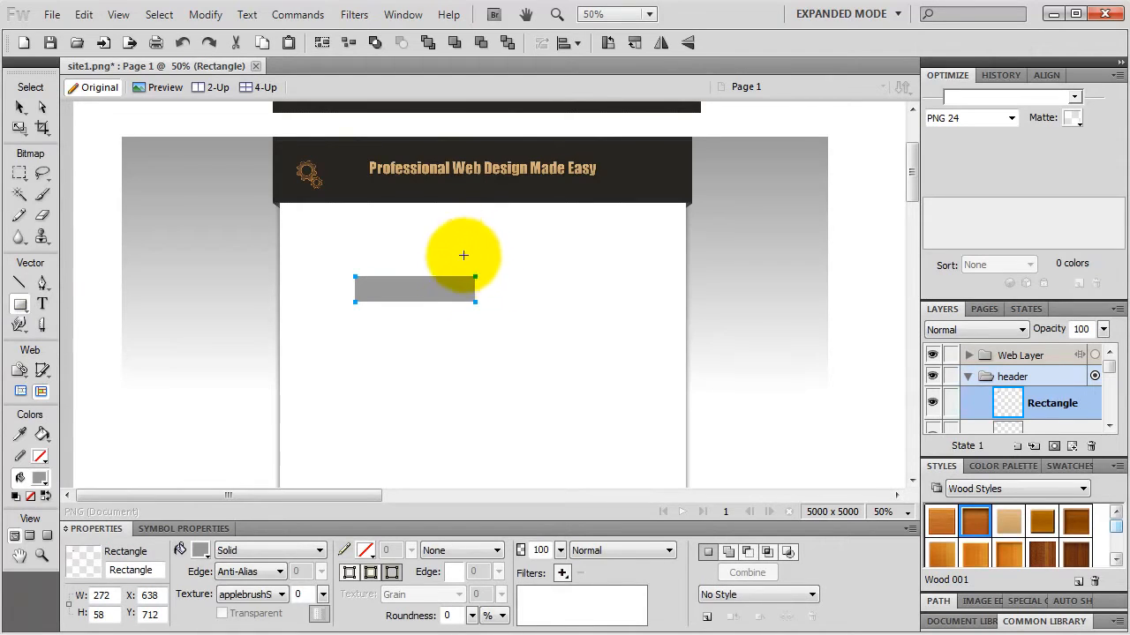
# Set the rectangle's width to 240 and its height to 60 pixels
pyautogui.doubleClick(112, 598)
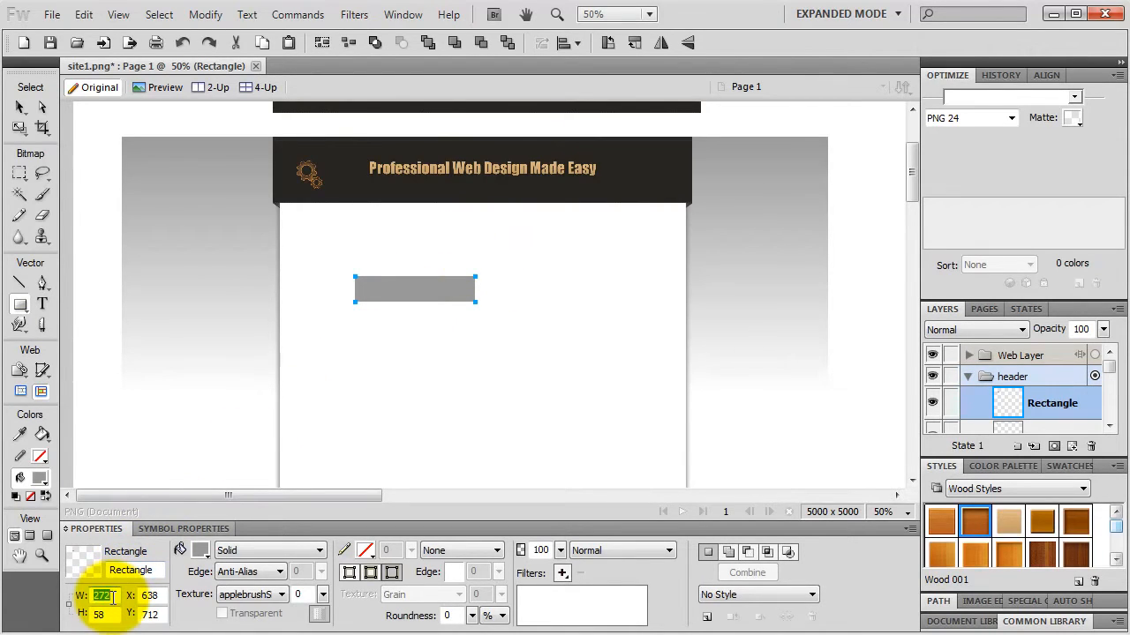
pyautogui.write('240')
pyautogui.press('Return')
pyautogui.doubleClick(108, 616)
pyautogui.write('60')
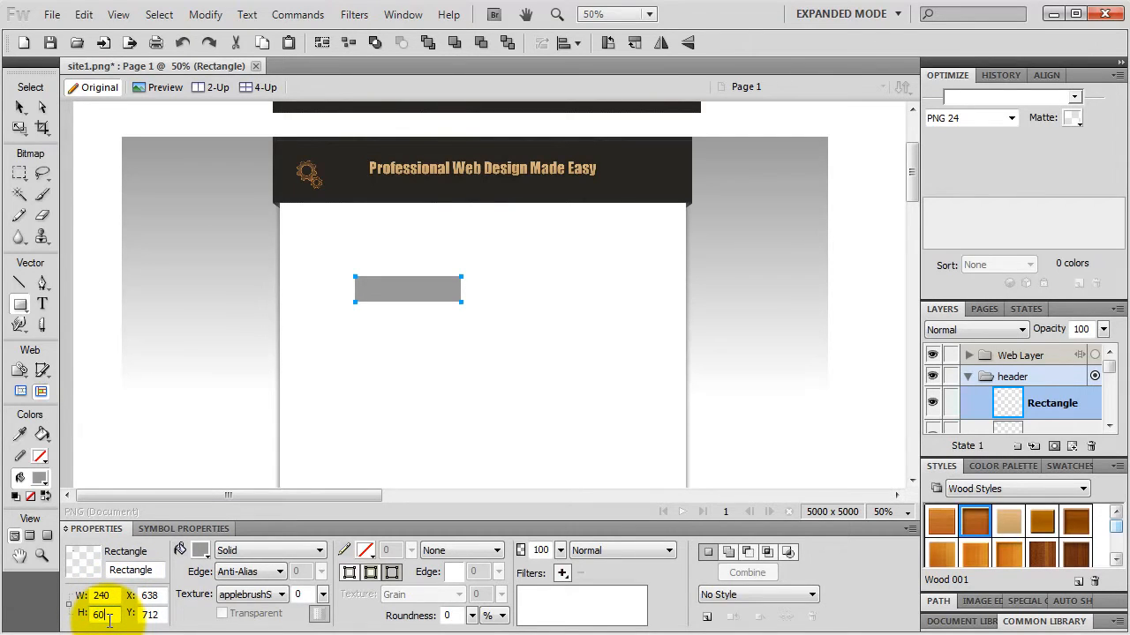
pyautogui.press('Return')
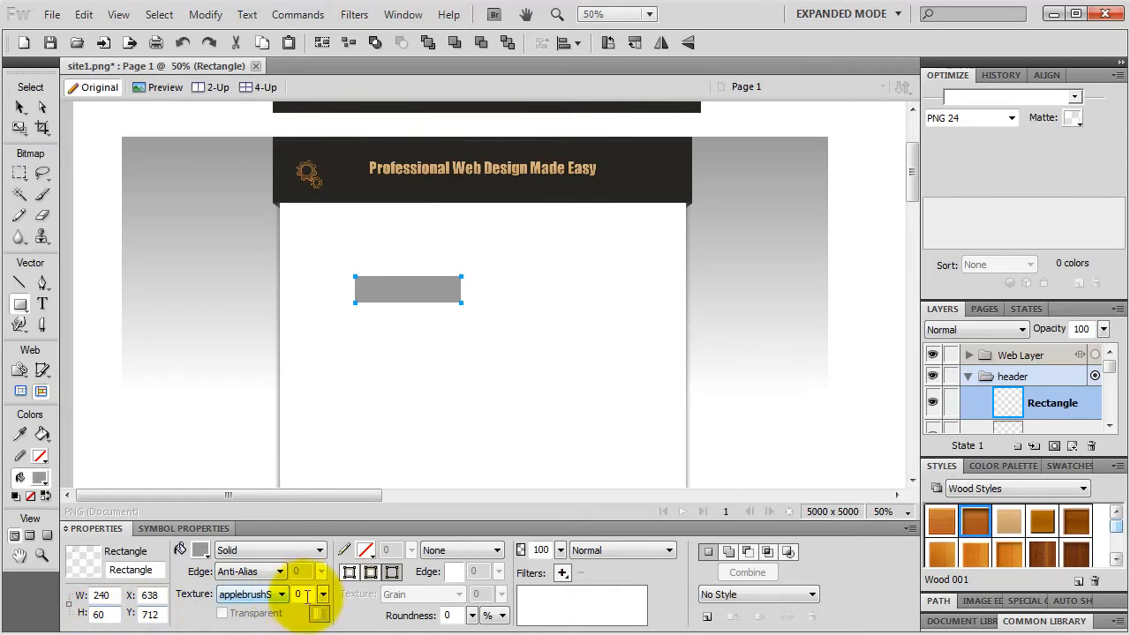
# Round the rectangle's corners to 60% and fill it with yellow
pyautogui.doubleClick(445, 615)
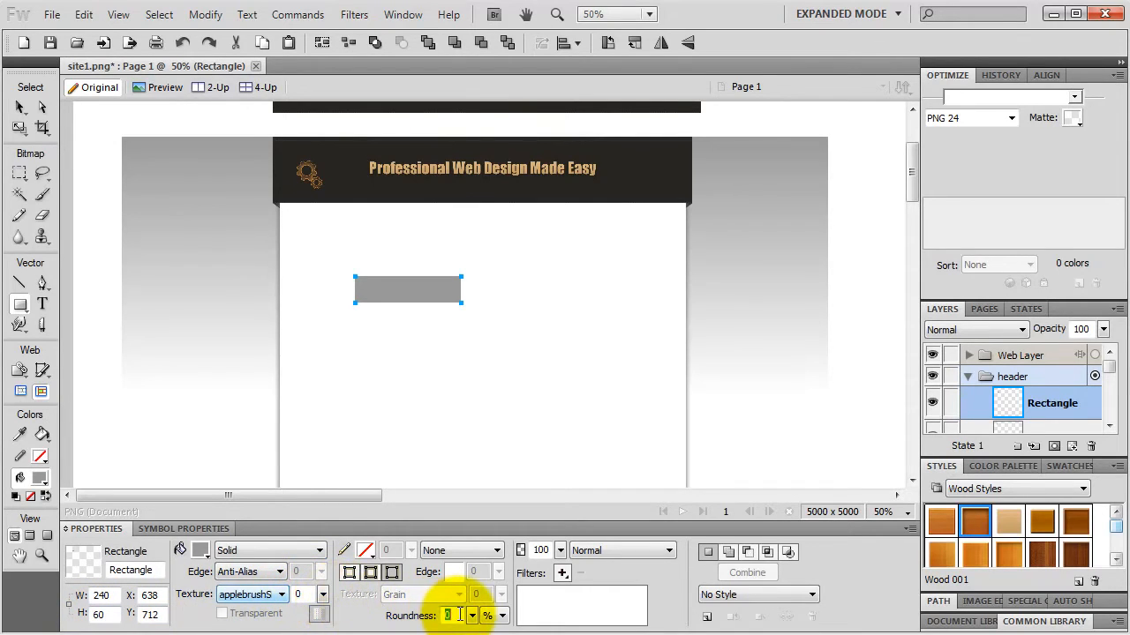
pyautogui.write('60')
pyautogui.press('Return')
pyautogui.click(200, 549)
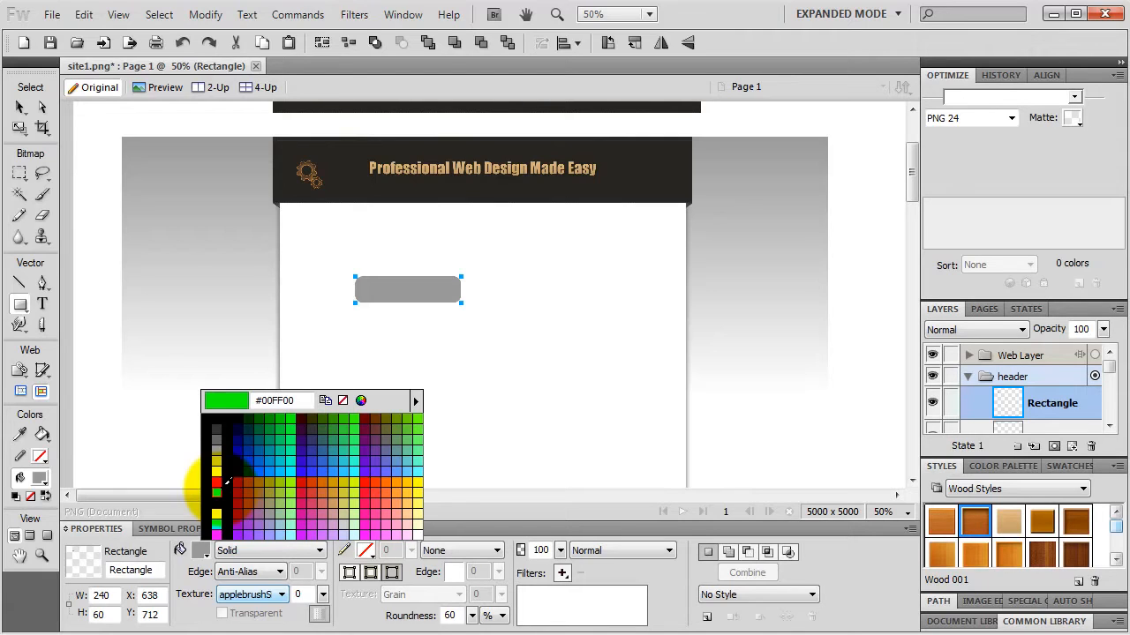
pyautogui.click(217, 512)
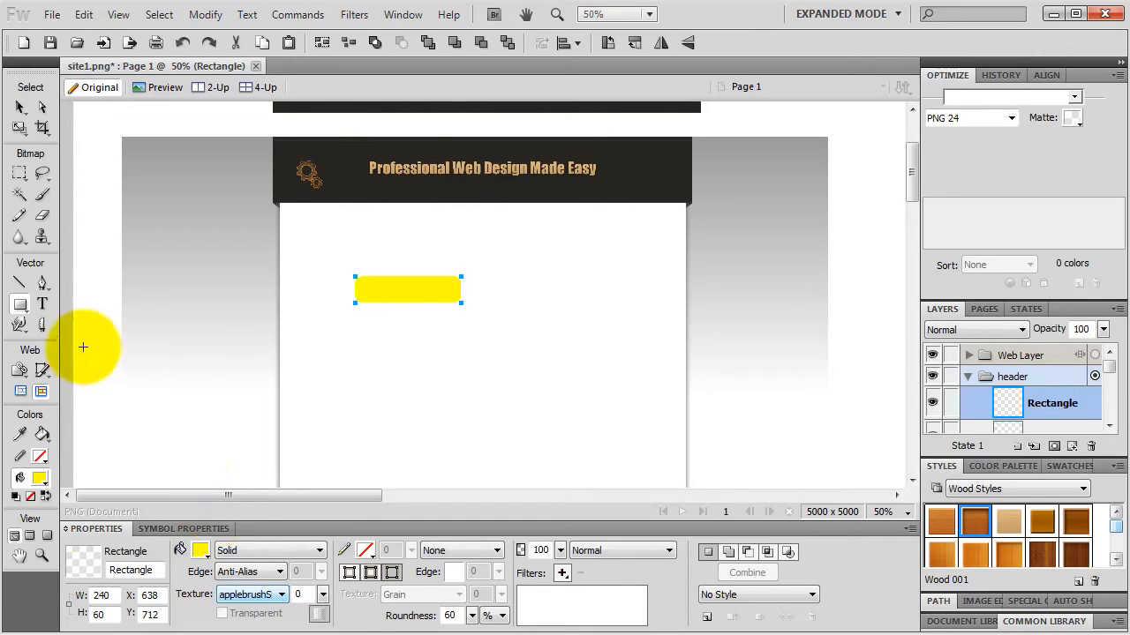
# Add the text "Add to Cart" over the yellow button and nudge it slightly down and to the left
pyautogui.click(42, 304)
pyautogui.moveTo(346, 299); pyautogui.dragTo(492, 280)
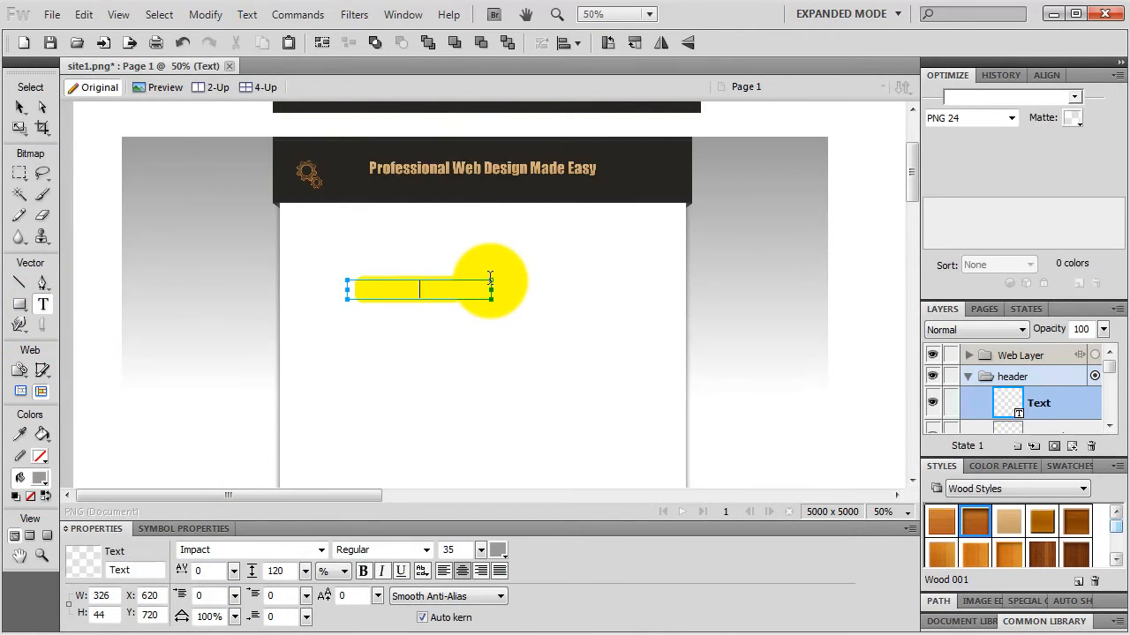
pyautogui.write('Add to Cart')
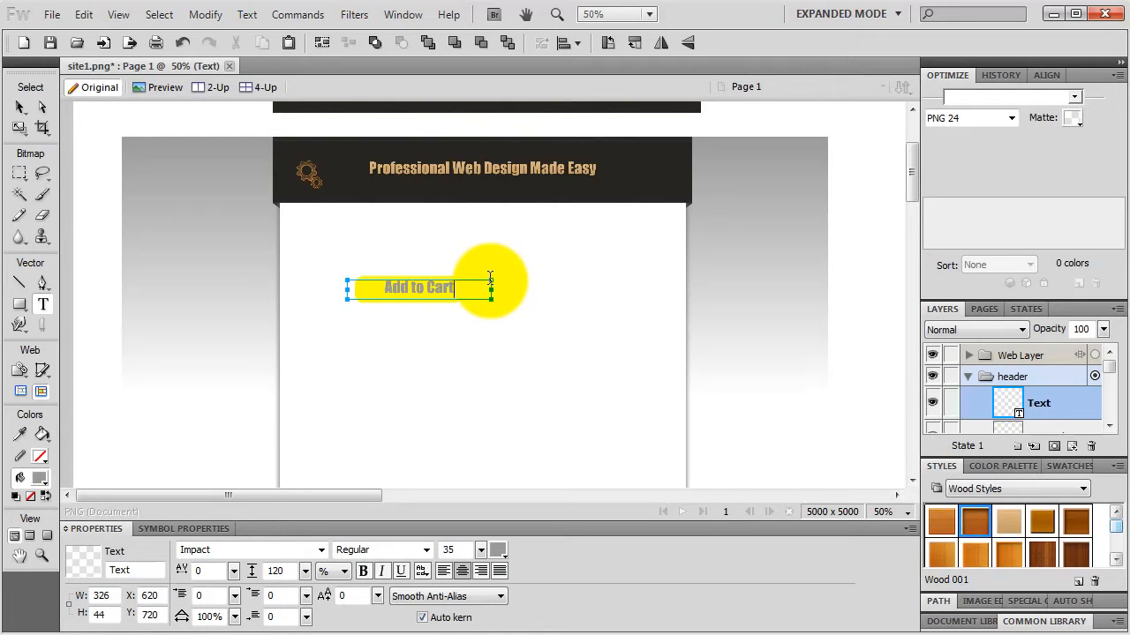
pyautogui.click(20, 106)
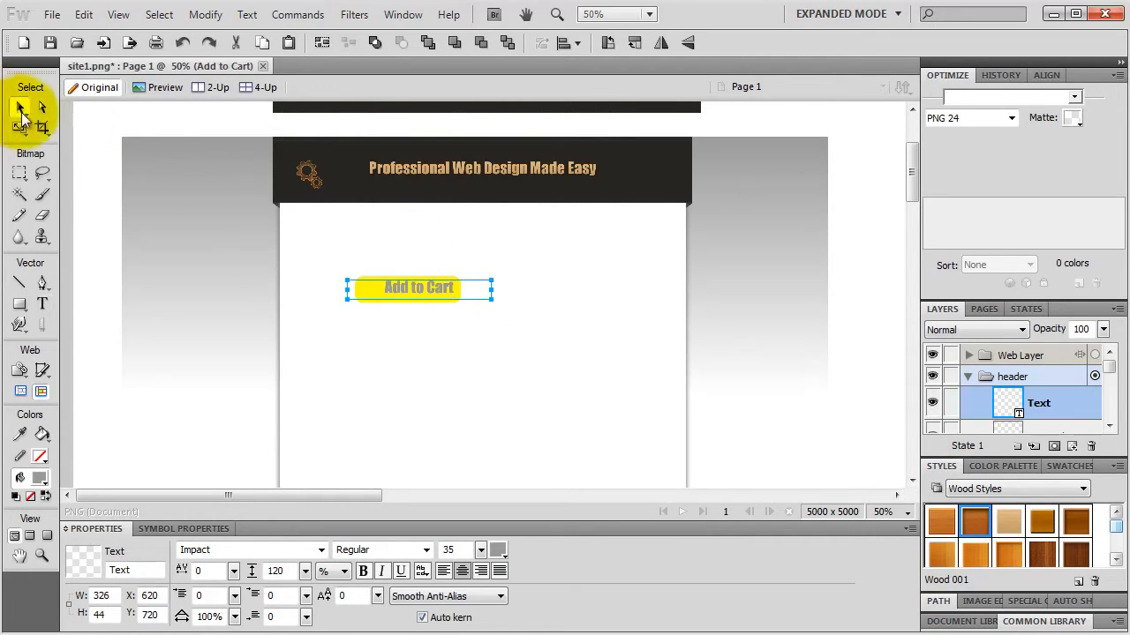
pyautogui.moveTo(415, 290); pyautogui.dragTo(406, 299)
# Change the font of the "Add to Cart" text to Tahoma
pyautogui.click(227, 550)
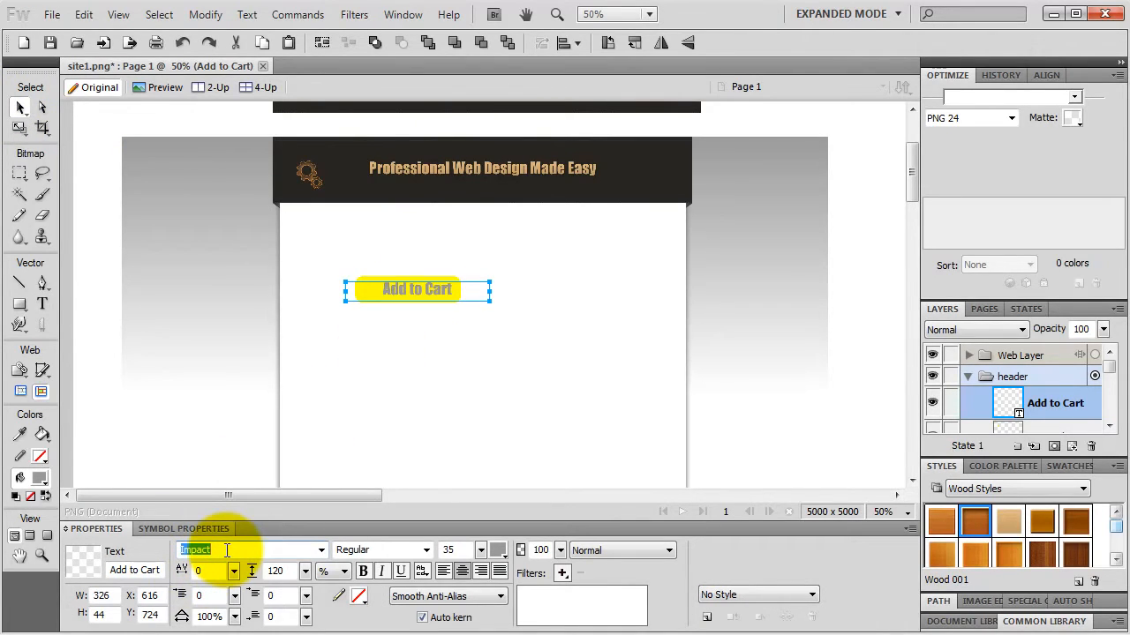
pyautogui.write('Tahoma')
pyautogui.press('Return')
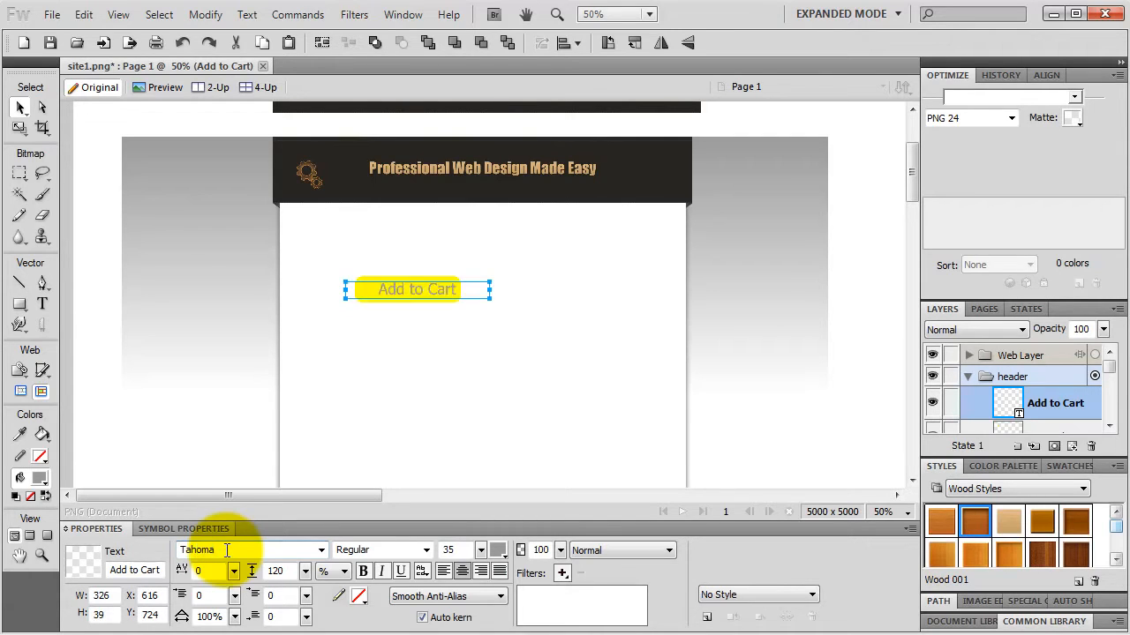
# Give the button label Tahoma's Bold font style and toggle the additional bold formatting off
pyautogui.click(363, 571)
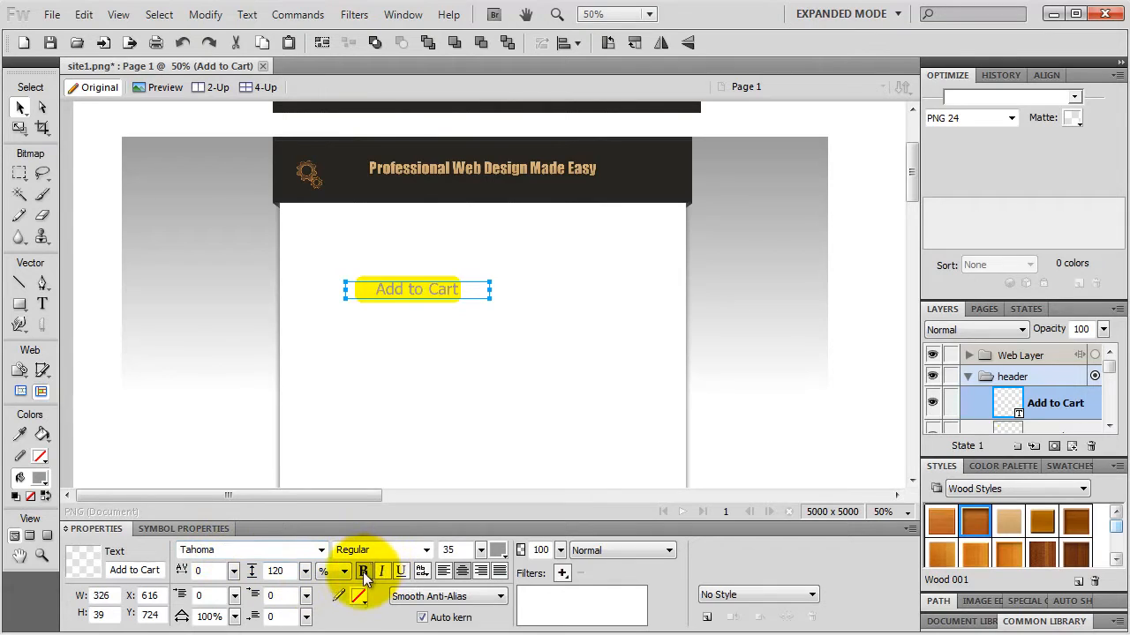
pyautogui.click(426, 550)
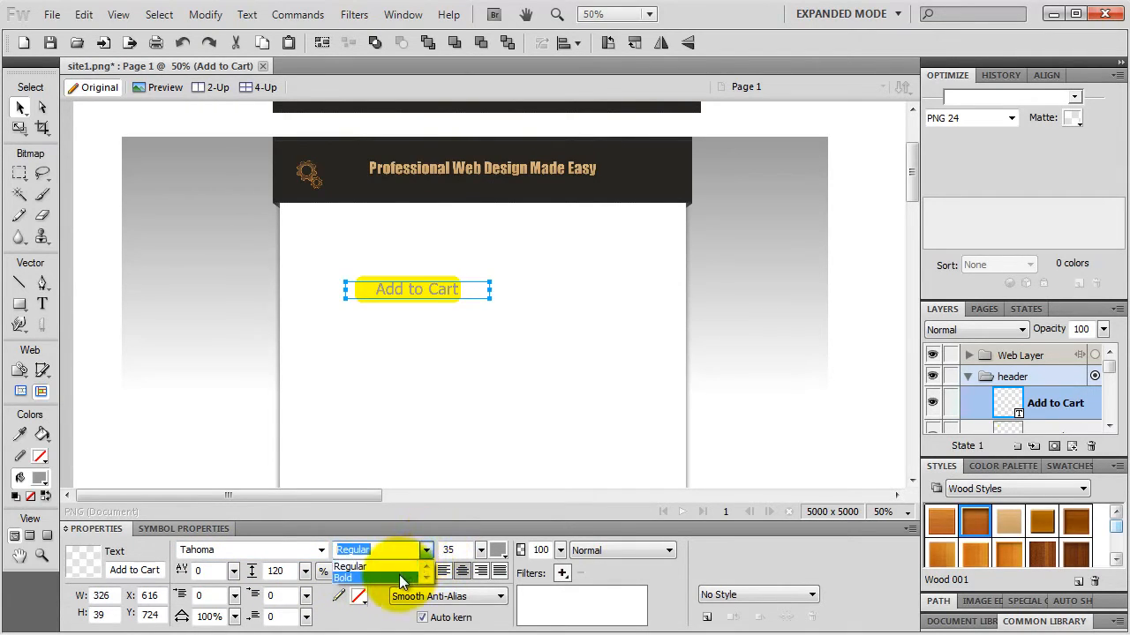
pyautogui.click(399, 575)
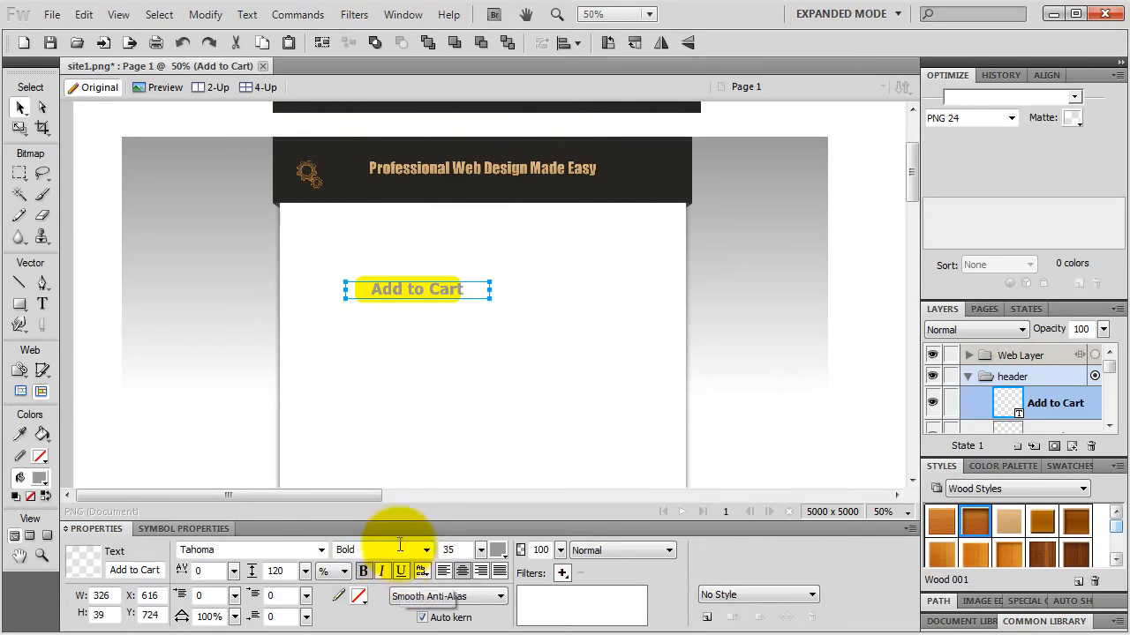
pyautogui.click(365, 574)
pyautogui.click(365, 574)
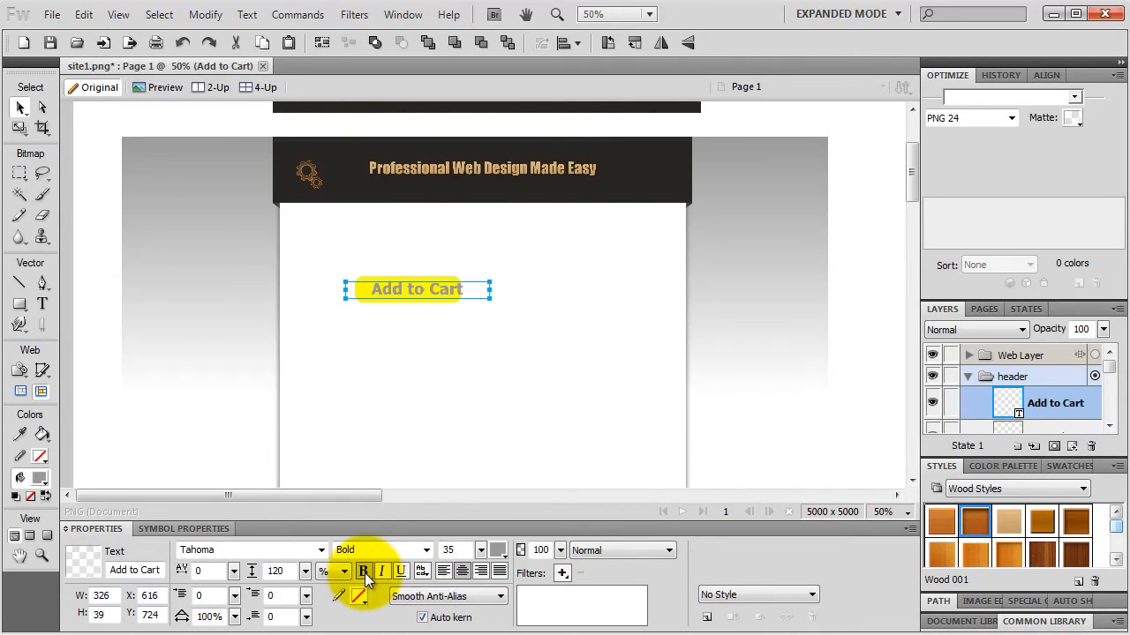
pyautogui.click(365, 573)
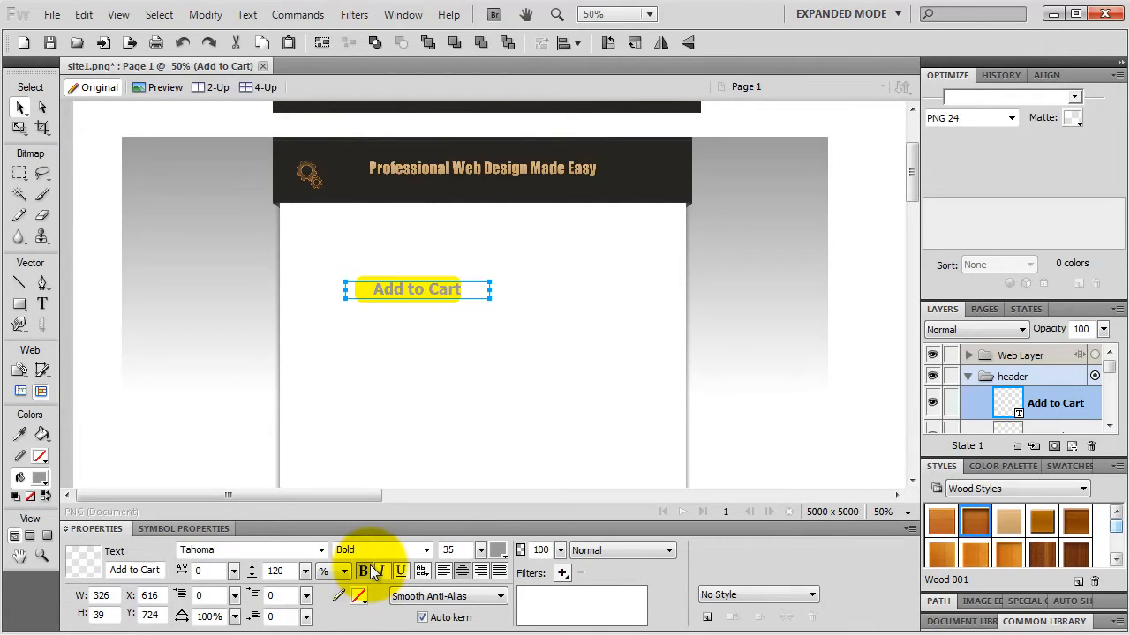
# Set the "Add to Cart" text size to 28 and its color to dark blue
pyautogui.doubleClick(450, 549)
pyautogui.write('2')
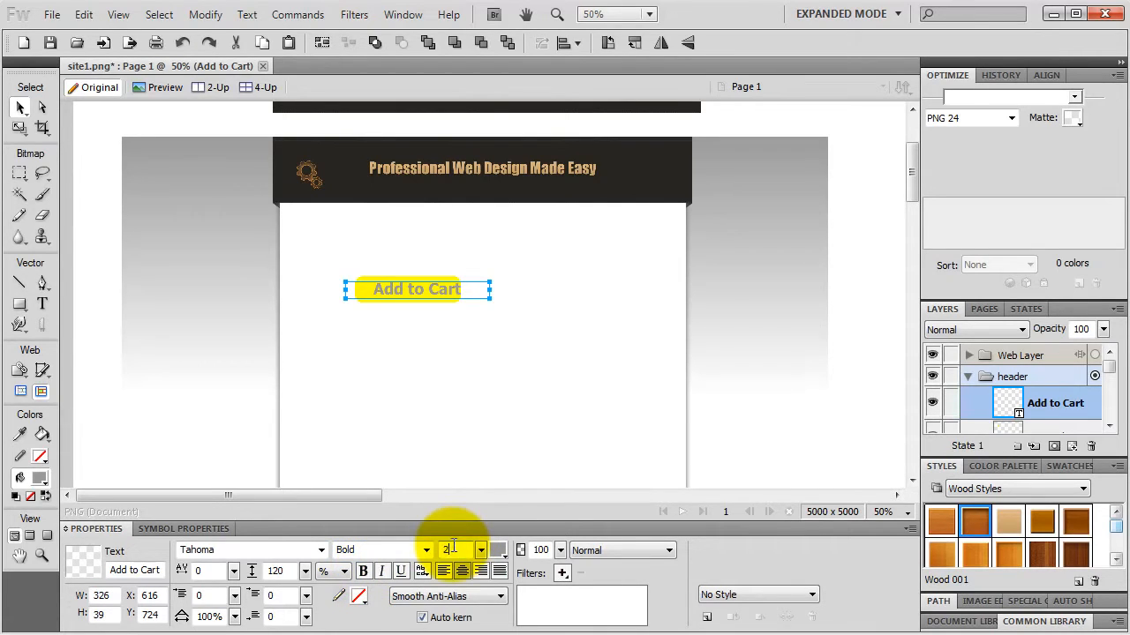
pyautogui.write('8')
pyautogui.press('Return')
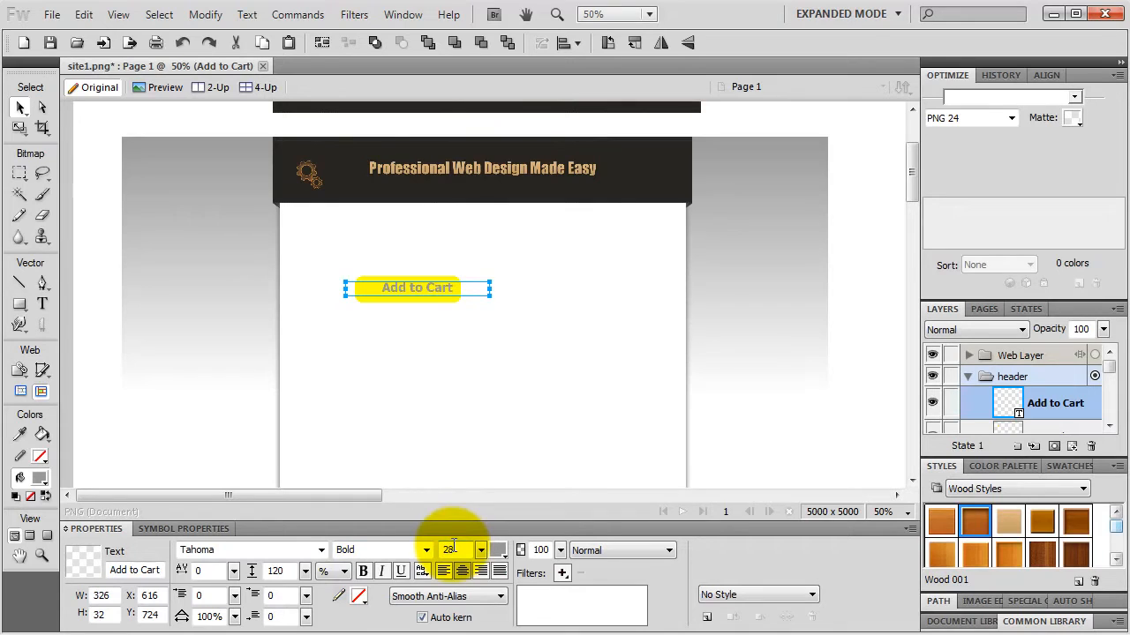
pyautogui.click(498, 550)
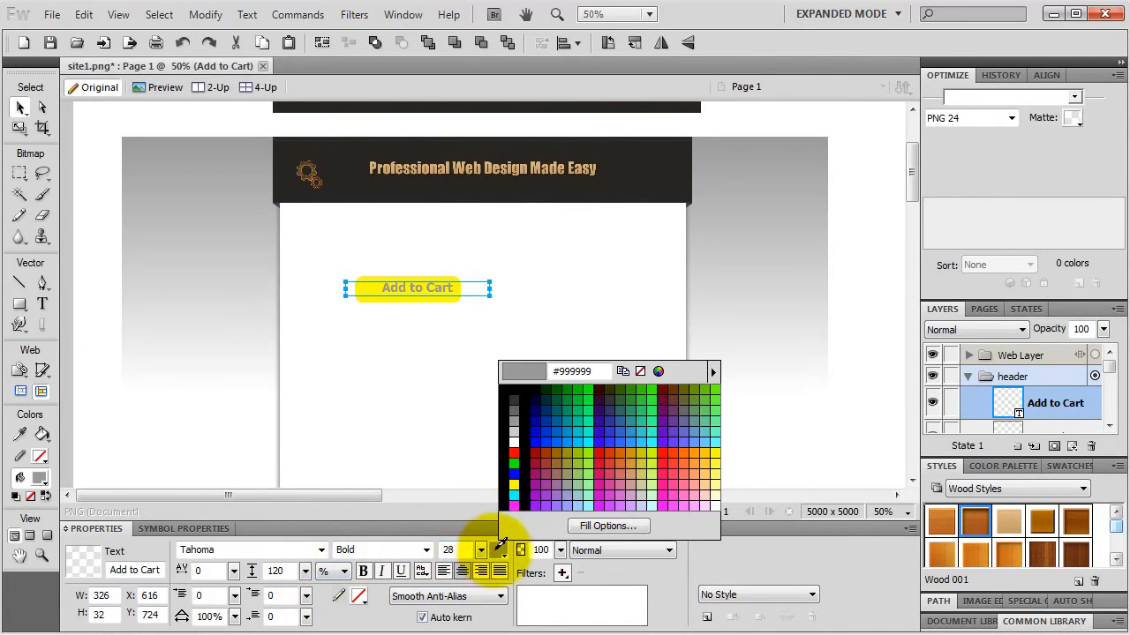
pyautogui.click(546, 410)
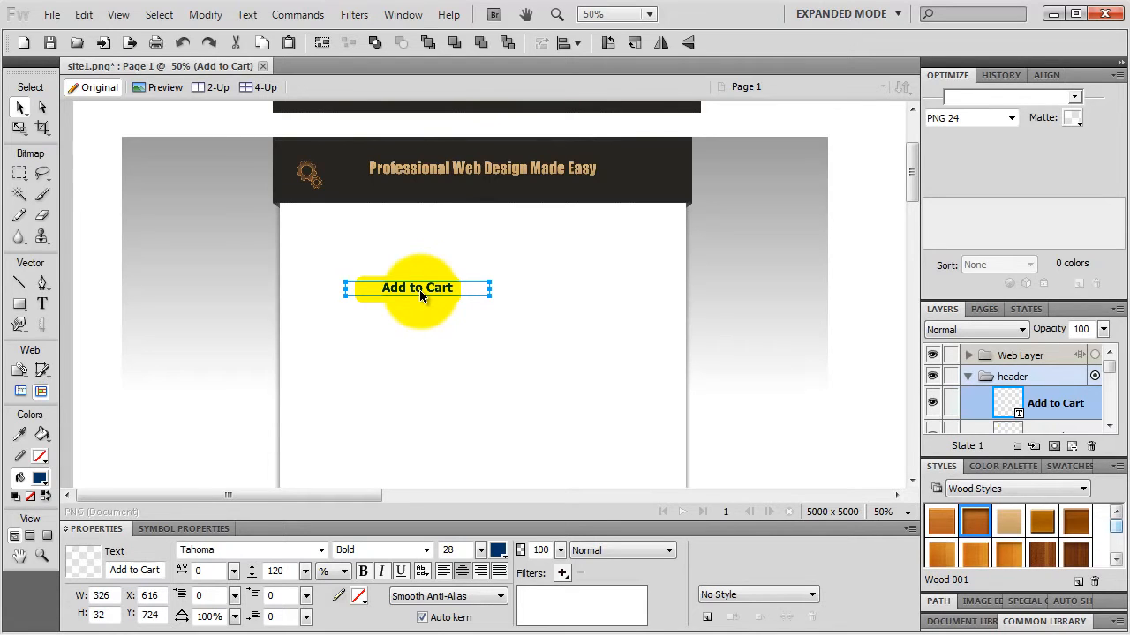
# Narrow the label's text box to about 241 px to match the yellow button's width, and nudge it slightly down to center it
pyautogui.hotkey('ctrl', '=')
pyautogui.hotkey('ctrl', '=')
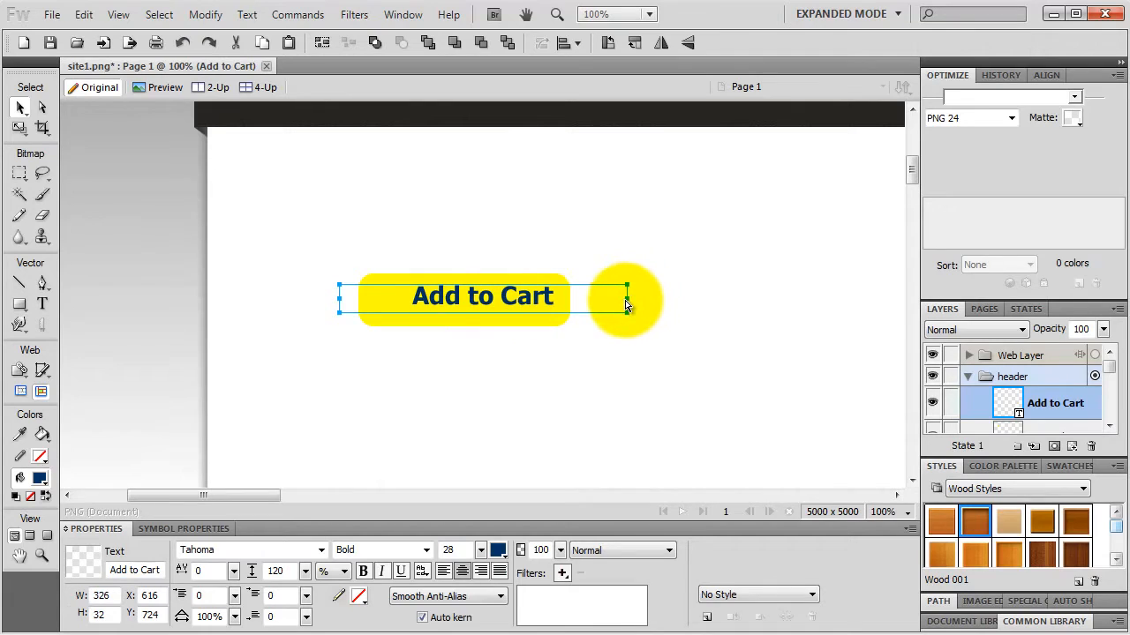
pyautogui.moveTo(627, 306); pyautogui.dragTo(571, 300)
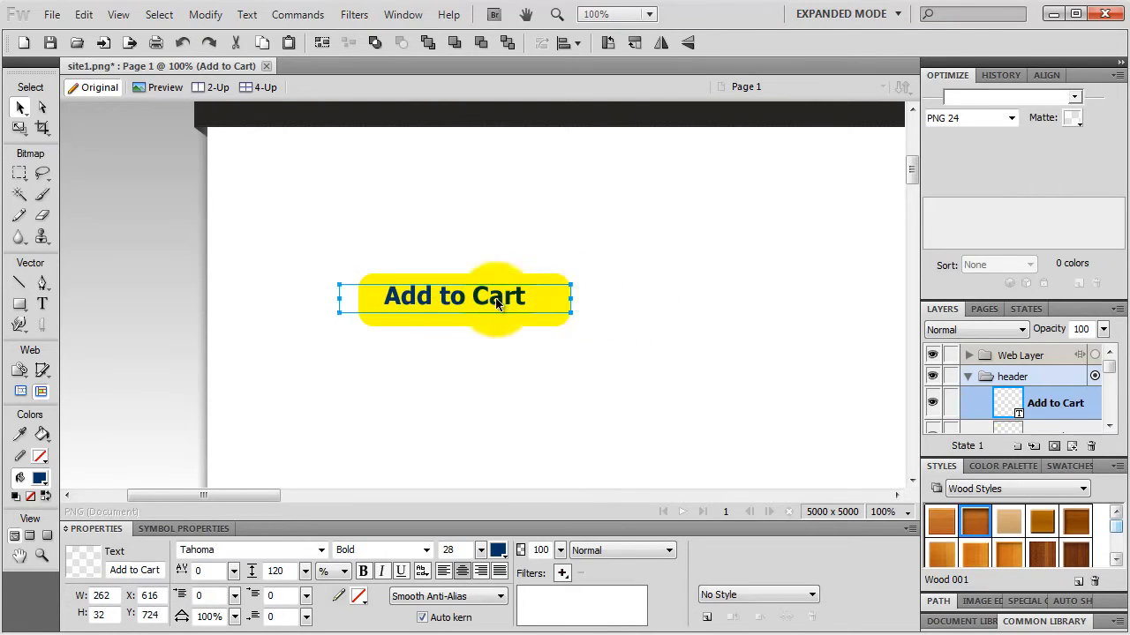
pyautogui.moveTo(343, 301); pyautogui.dragTo(357, 300)
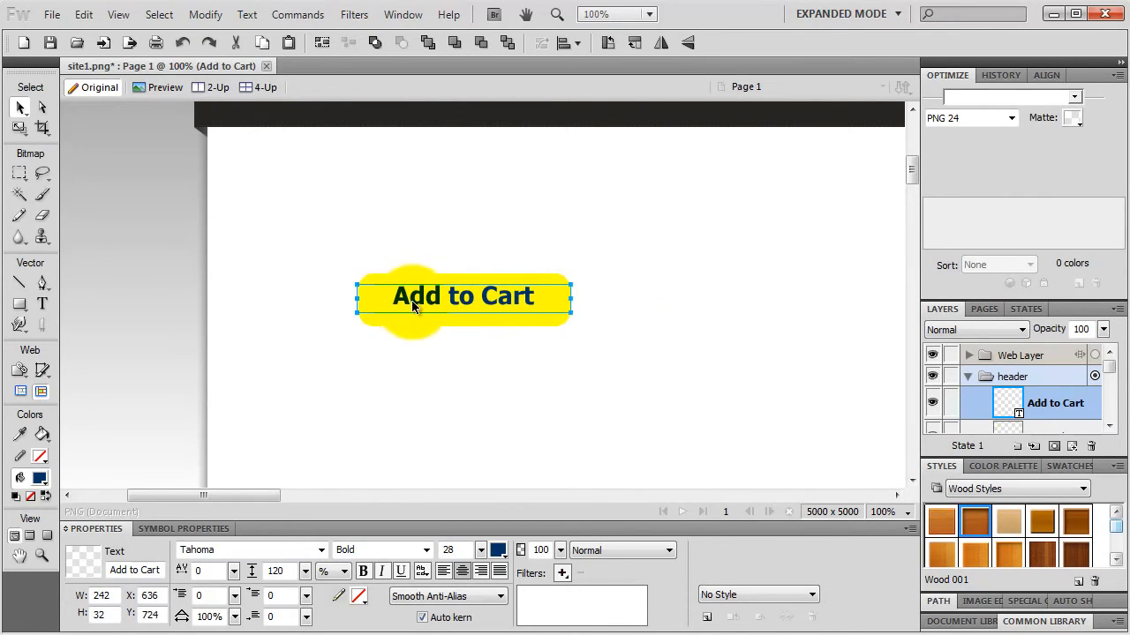
pyautogui.moveTo(472, 298); pyautogui.dragTo(470, 302)
pyautogui.moveTo(357, 298)
pyautogui.mouseDown()
pyautogui.moveTo(370, 305)
pyautogui.moveTo(358, 303)
pyautogui.mouseUp()
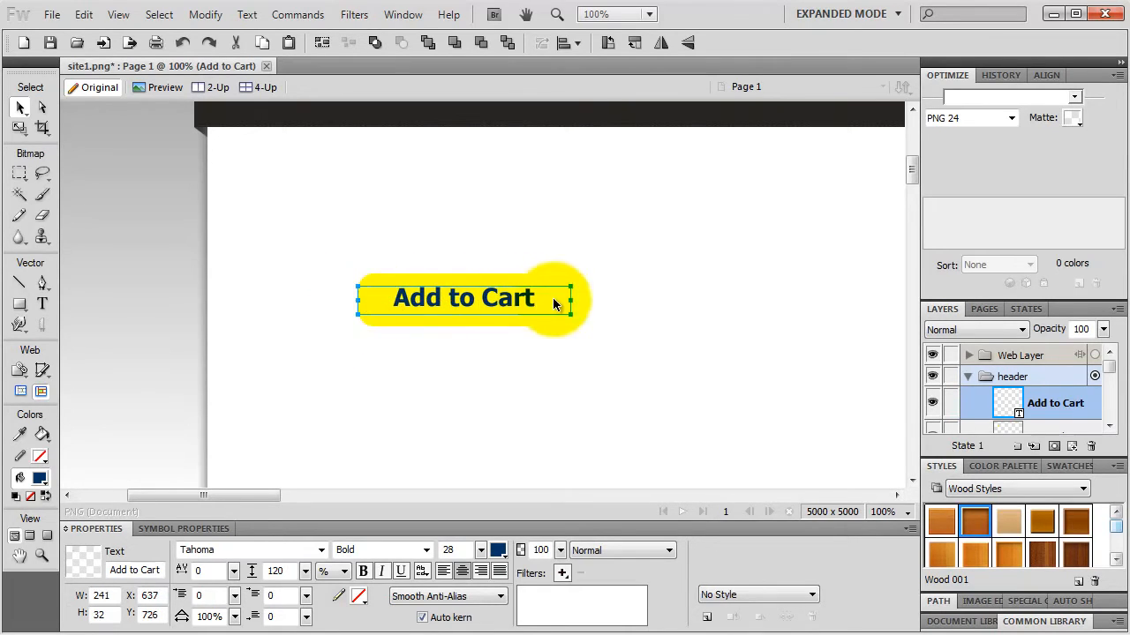
# Nudge the Add to Cart text down inside the yellow button to Y 728 and deselect it
pyautogui.press('Down')
pyautogui.press('Down')
pyautogui.press('Down')
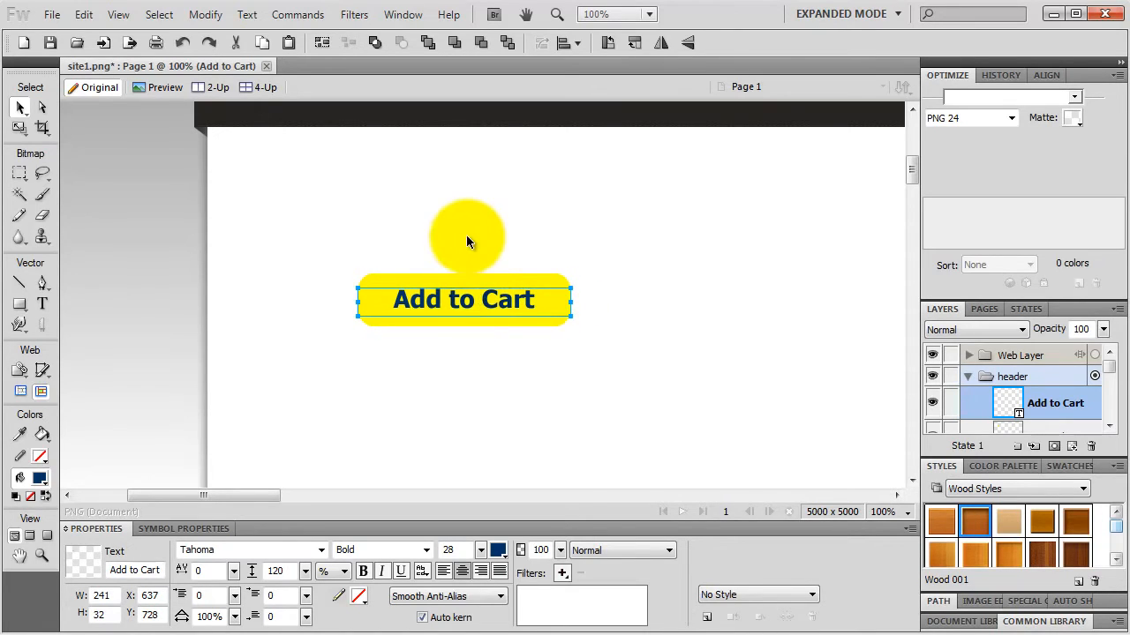
pyautogui.click(467, 237)
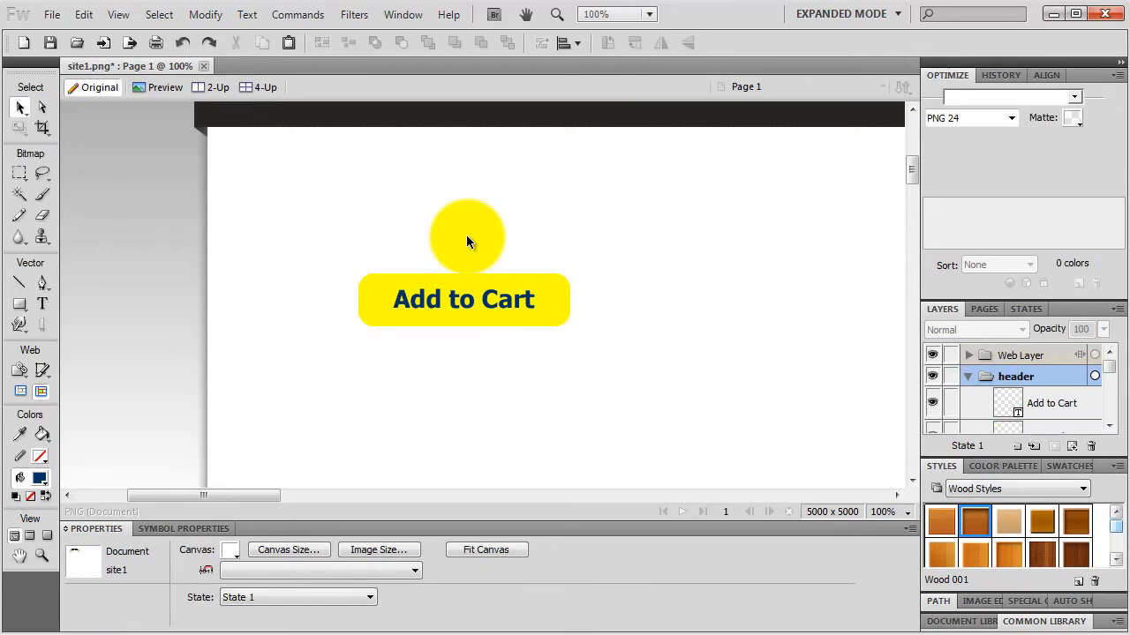
# Apply a linear Auto Vector Mask fading downward to the yellow rectangle, and lengthen its vertical gradient beside the button for a subtle fade
pyautogui.click(488, 283)
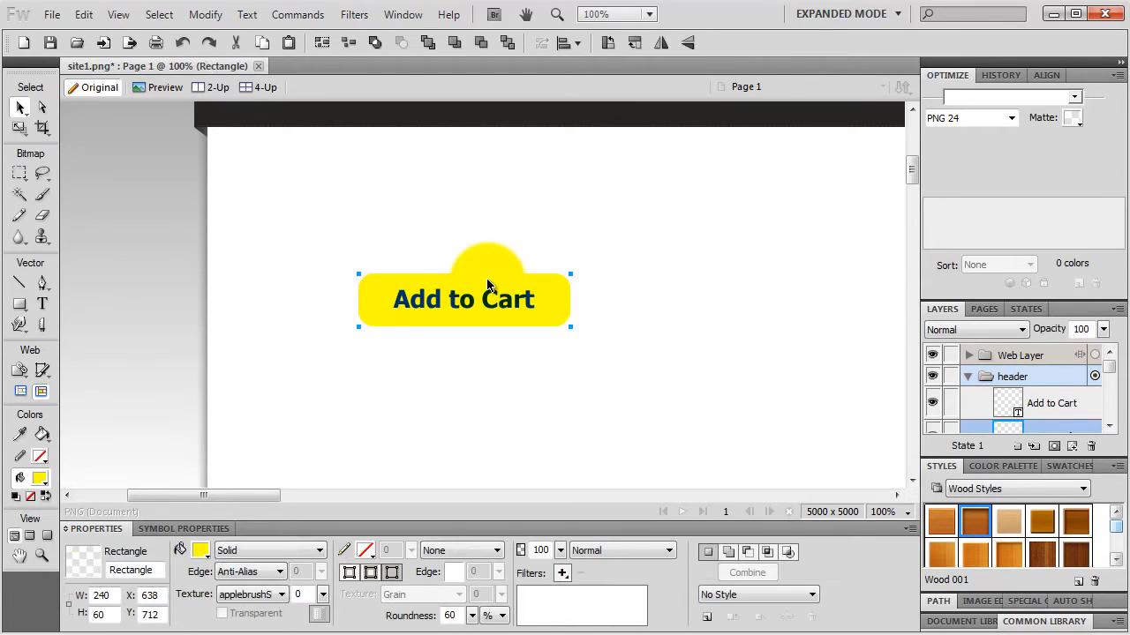
pyautogui.click(297, 15)
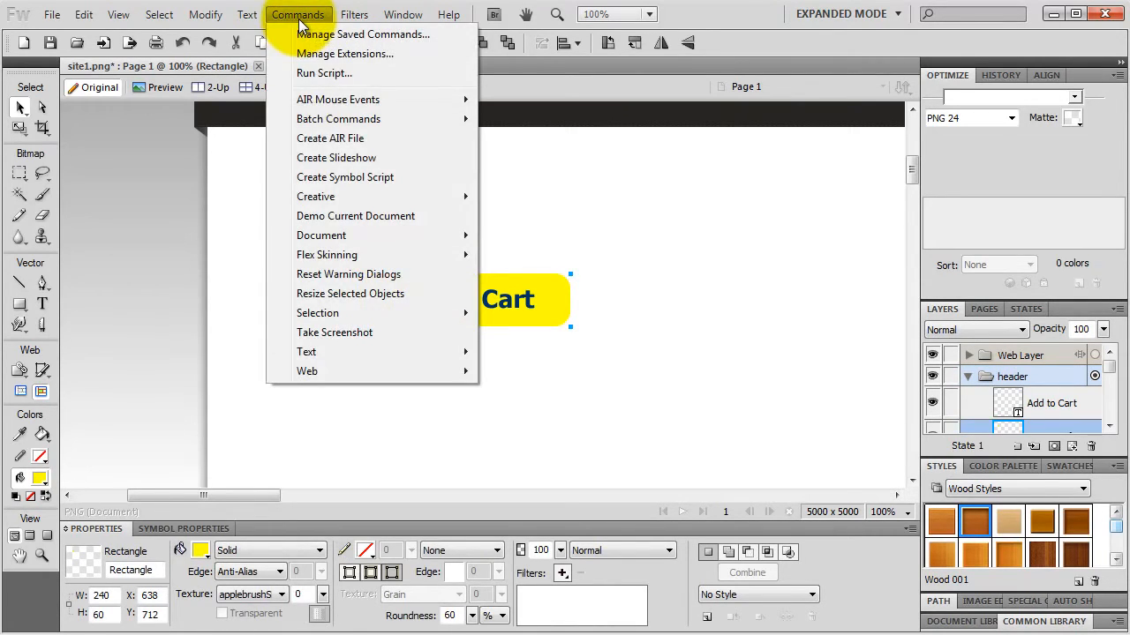
pyautogui.moveTo(342, 191)
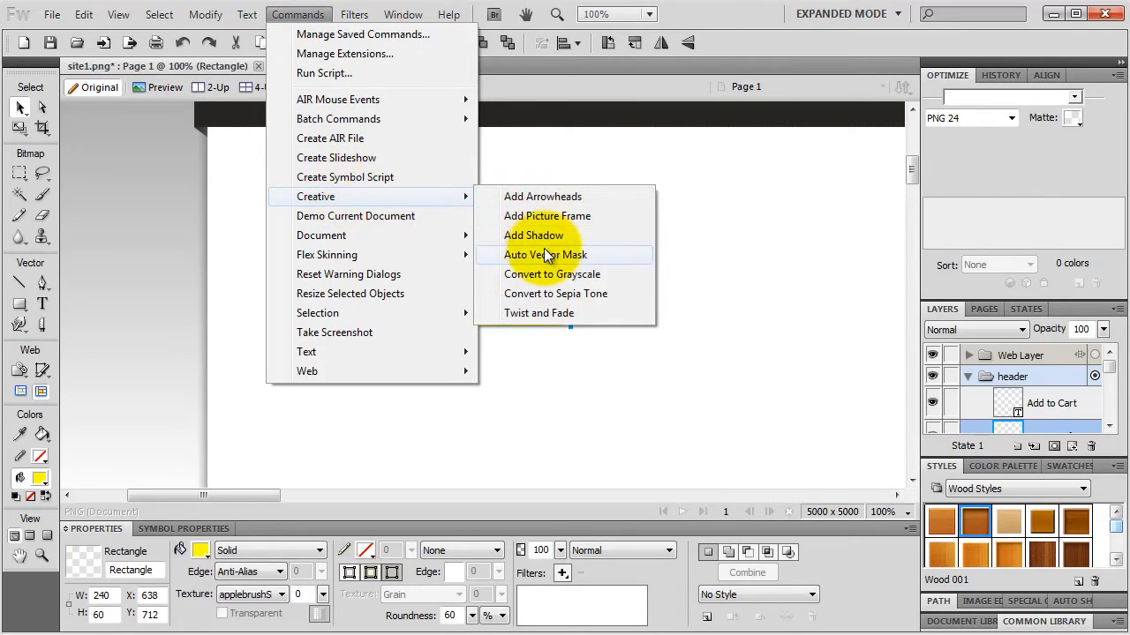
pyautogui.click(571, 254)
pyautogui.moveTo(574, 223); pyautogui.dragTo(692, 210)
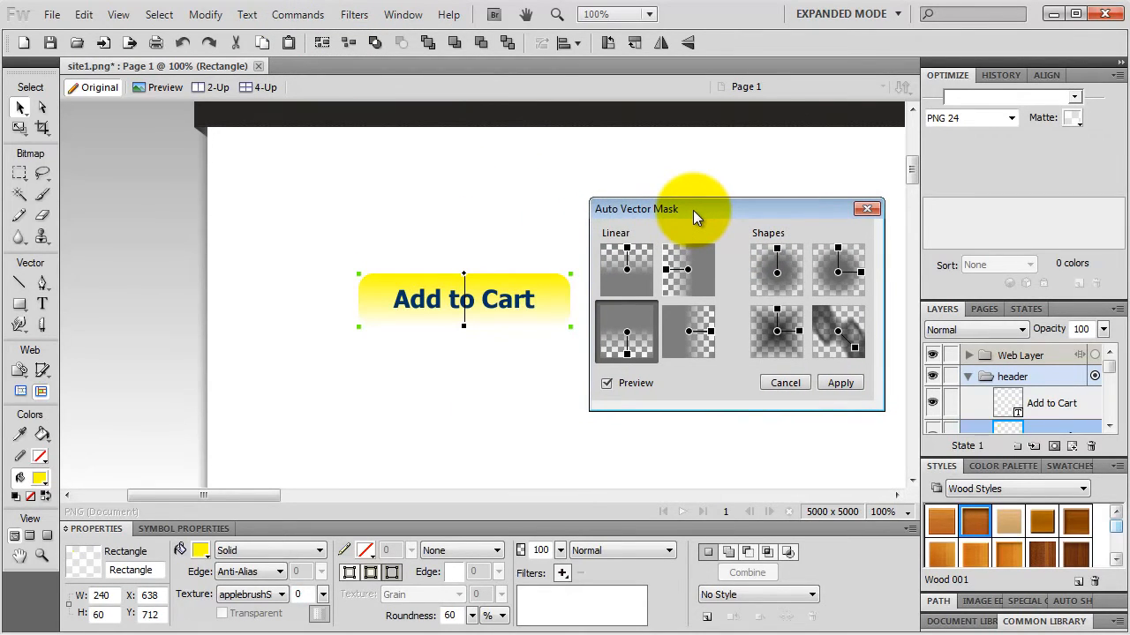
pyautogui.click(628, 328)
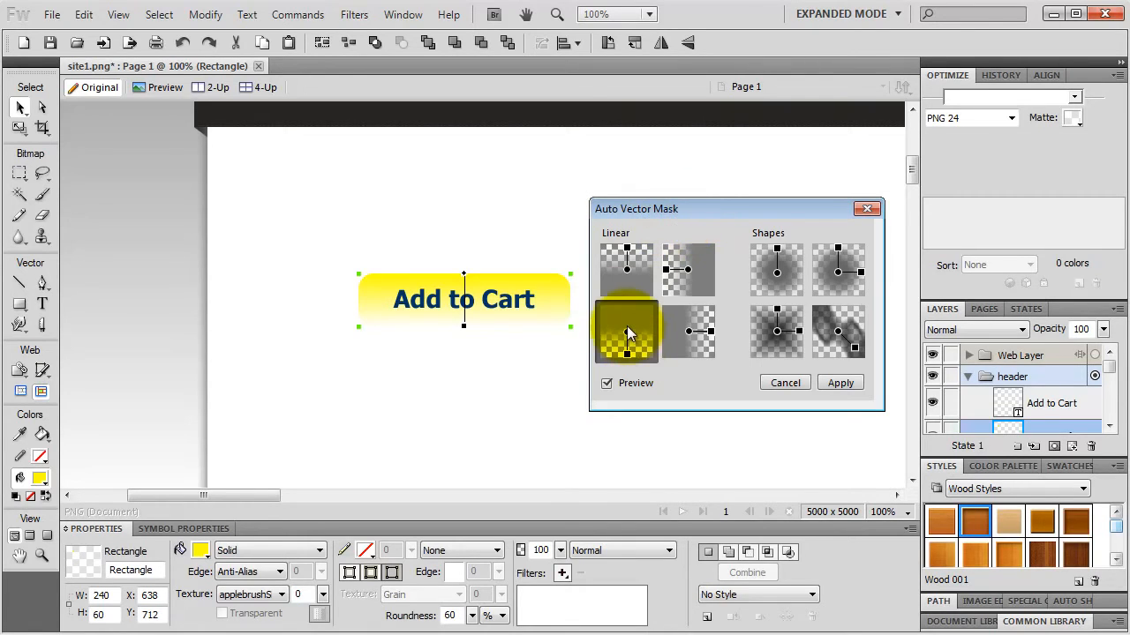
pyautogui.click(842, 384)
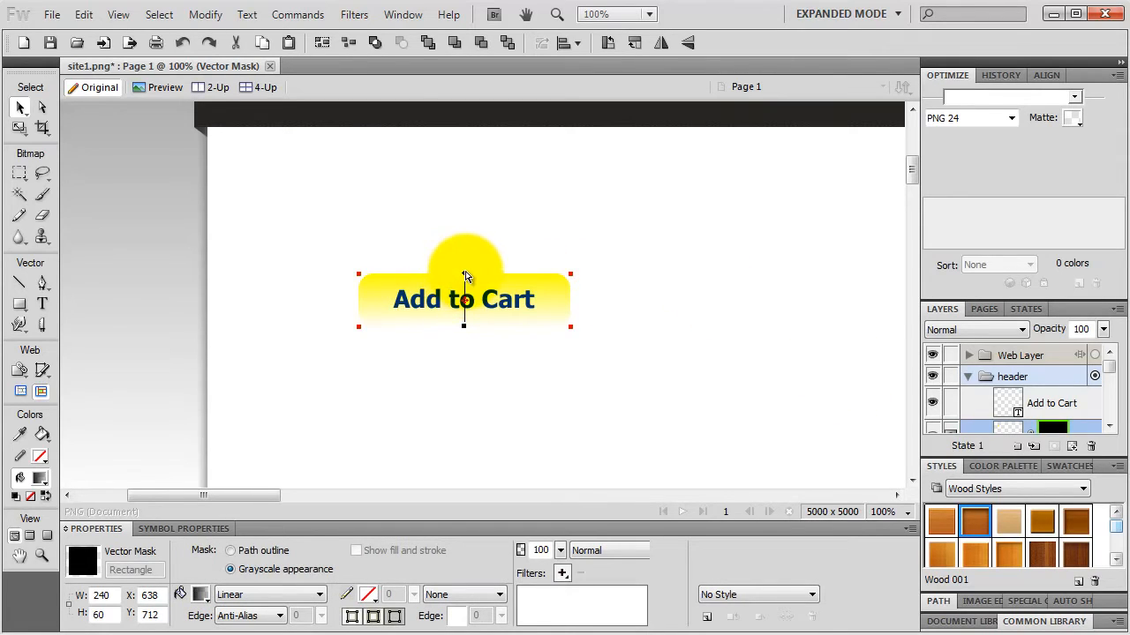
pyautogui.moveTo(466, 277); pyautogui.dragTo(641, 445)
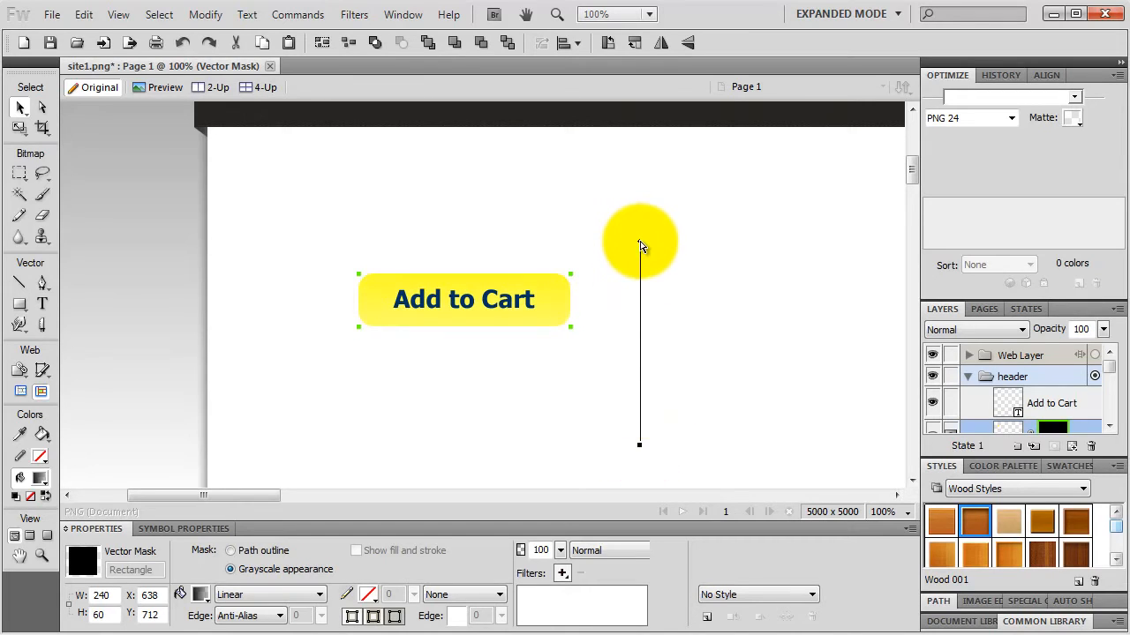
pyautogui.moveTo(641, 247); pyautogui.dragTo(623, 267)
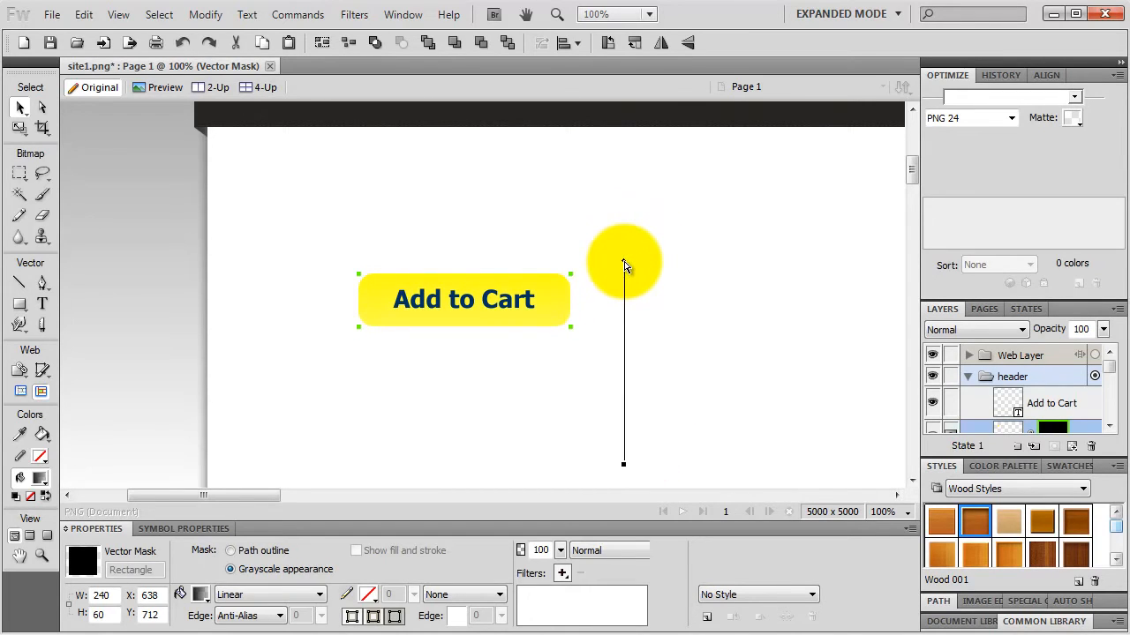
# Apply the same downward linear Auto Vector Mask to the Add to Cart text and lengthen its gradient to soften the fade
pyautogui.click(503, 301)
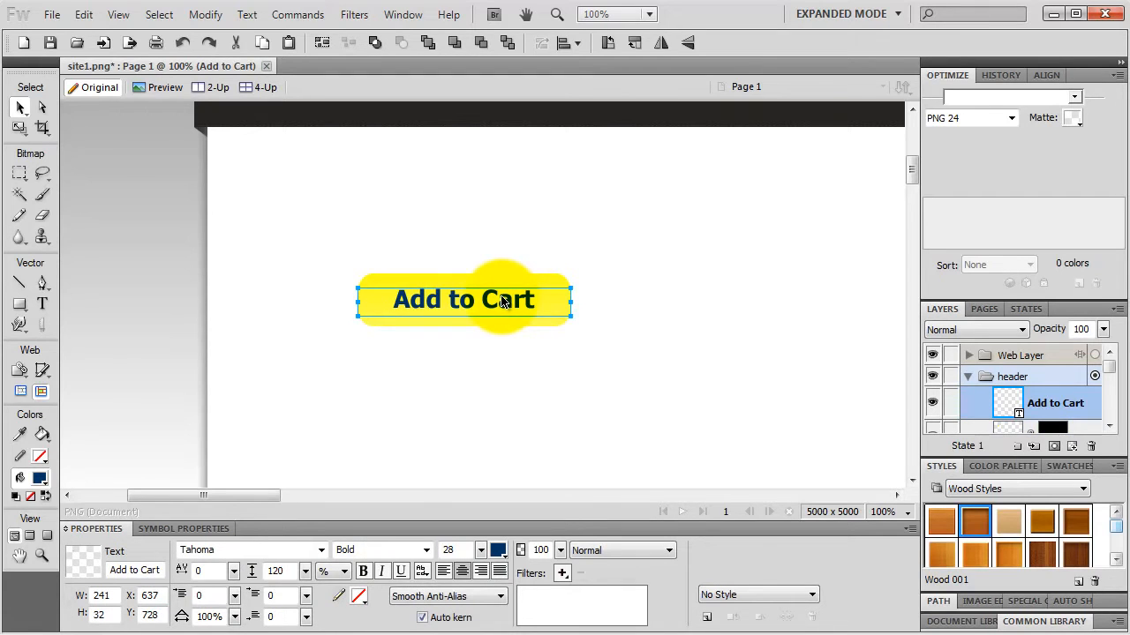
pyautogui.click(297, 14)
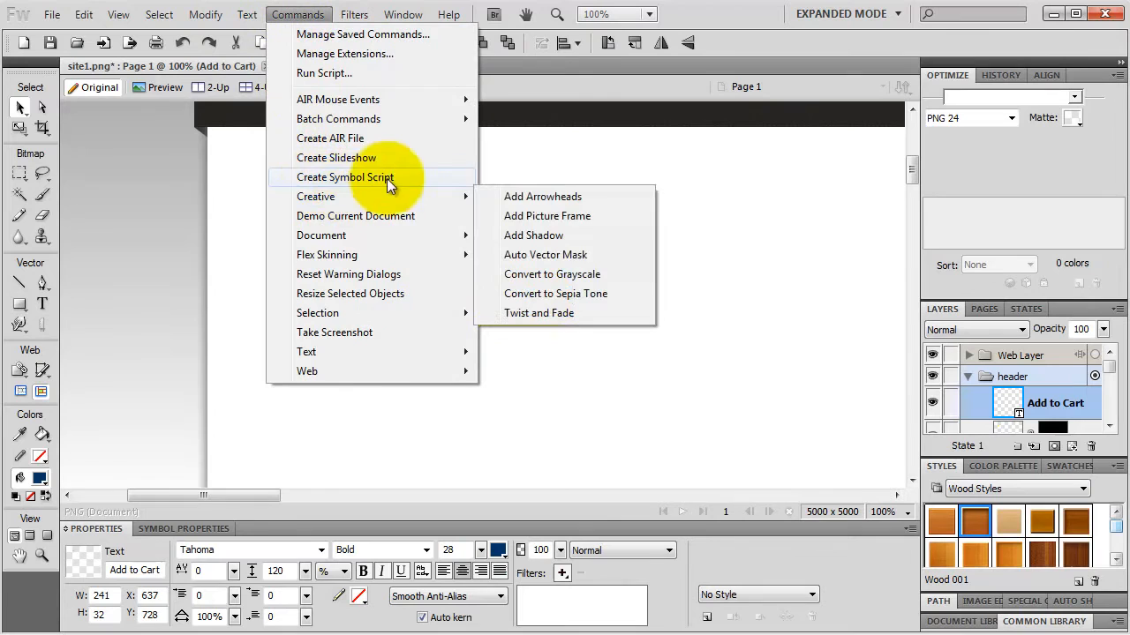
pyautogui.click(564, 254)
pyautogui.click(455, 346)
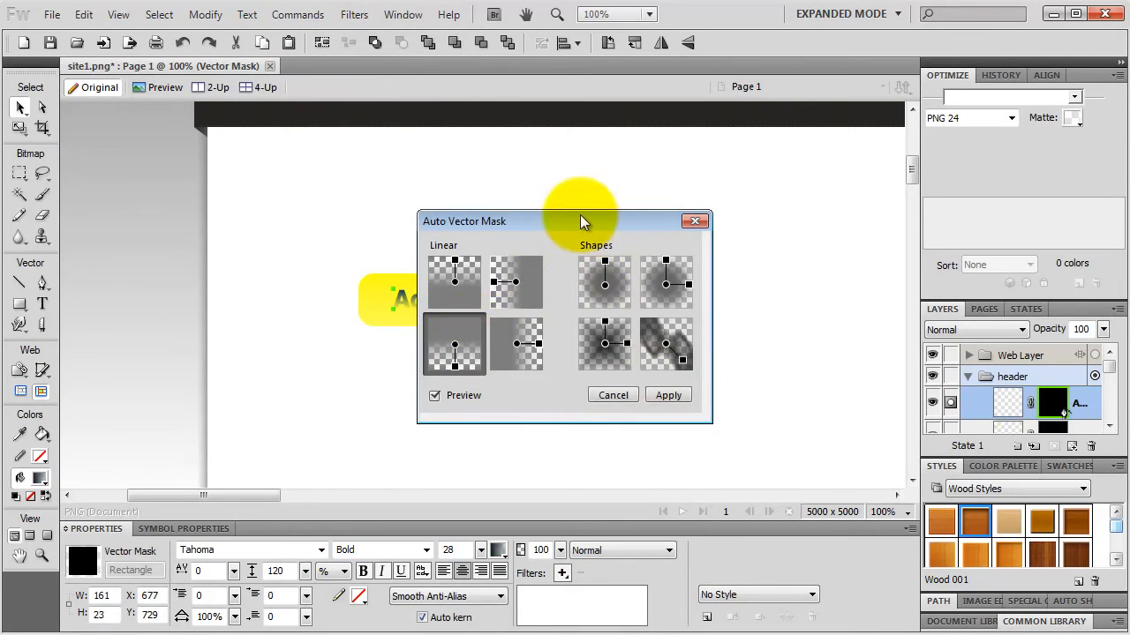
pyautogui.moveTo(581, 219); pyautogui.dragTo(710, 210)
pyautogui.press('Return')
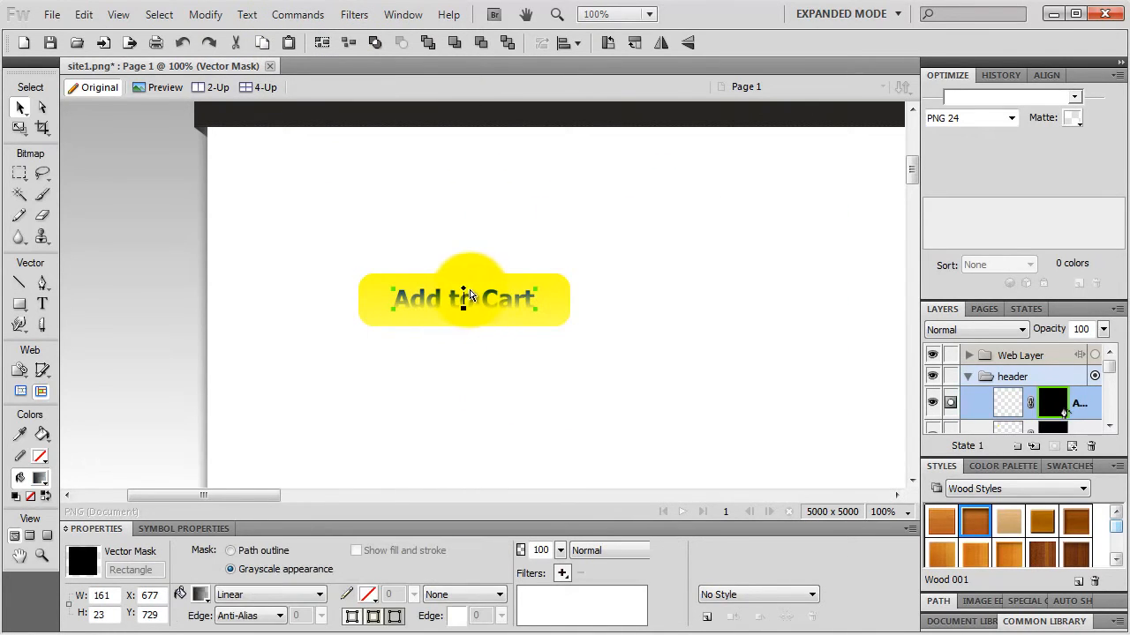
pyautogui.moveTo(596, 287); pyautogui.dragTo(607, 386)
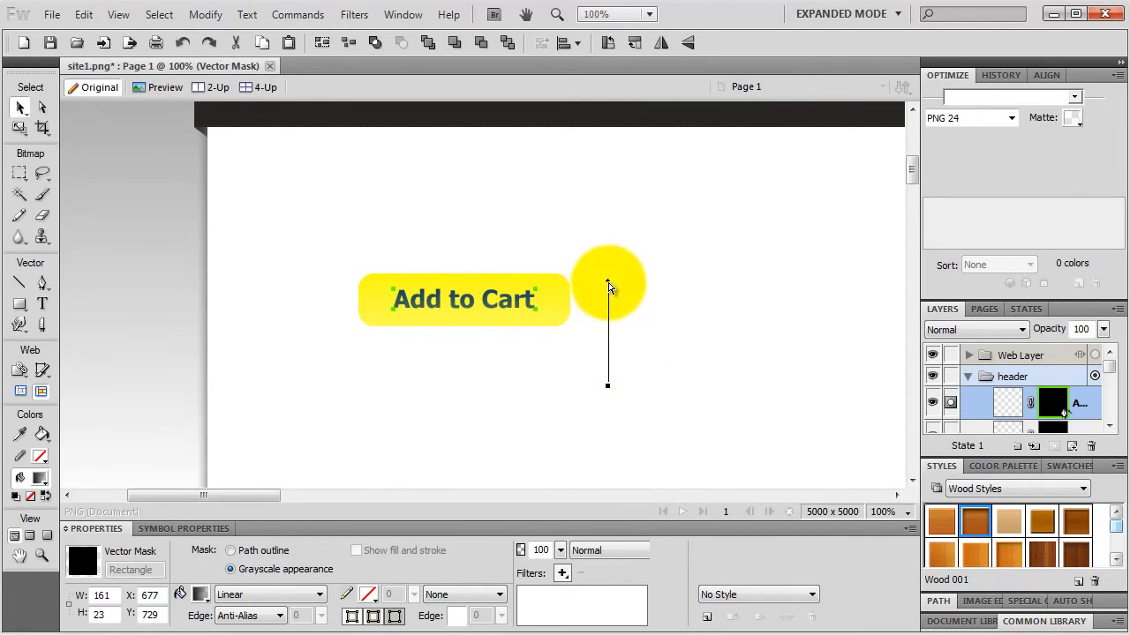
pyautogui.moveTo(608, 285)
pyautogui.mouseDown()
pyautogui.moveTo(615, 252)
pyautogui.moveTo(615, 292)
pyautogui.mouseUp()
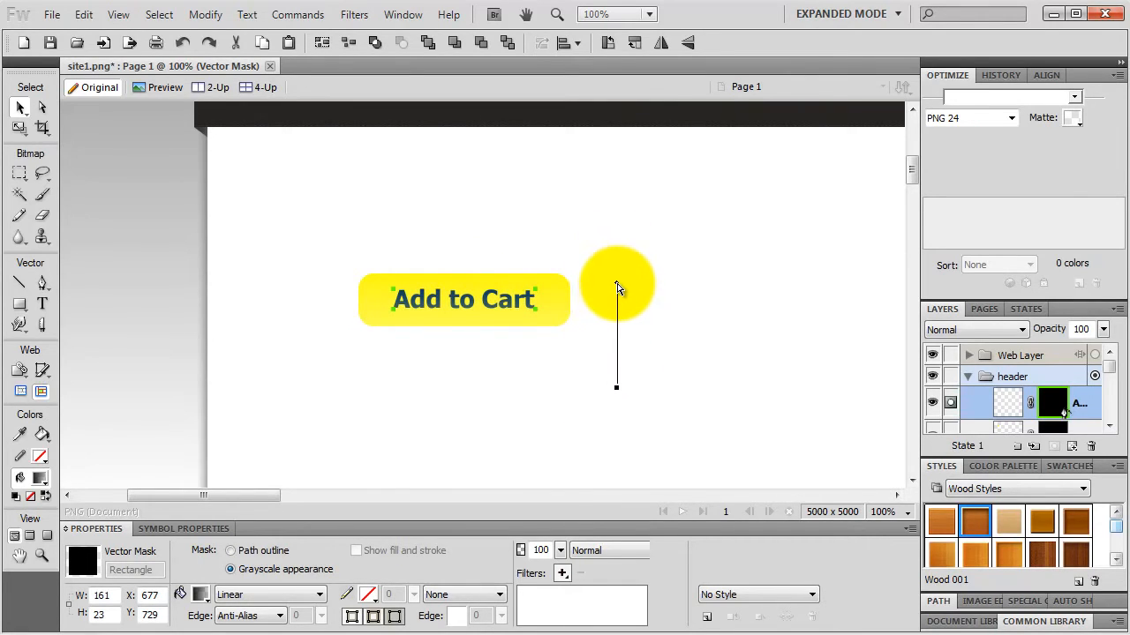
pyautogui.click(598, 213)
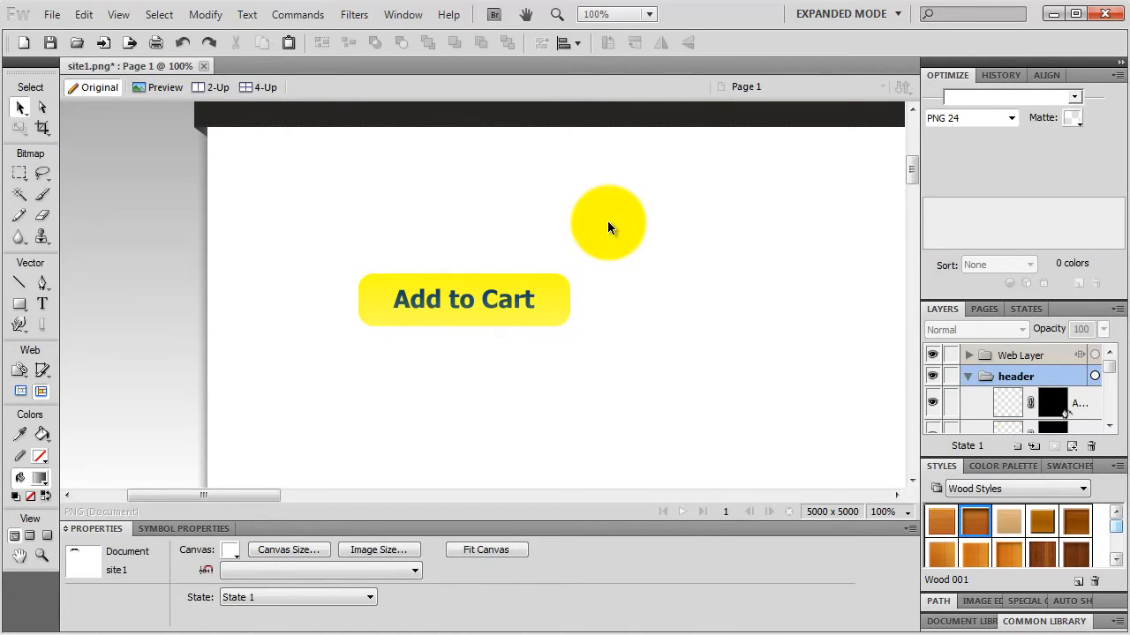
# Duplicate the yellow button rectangle and place the copy directly beneath the original at X 638, Y 772
pyautogui.click(546, 286)
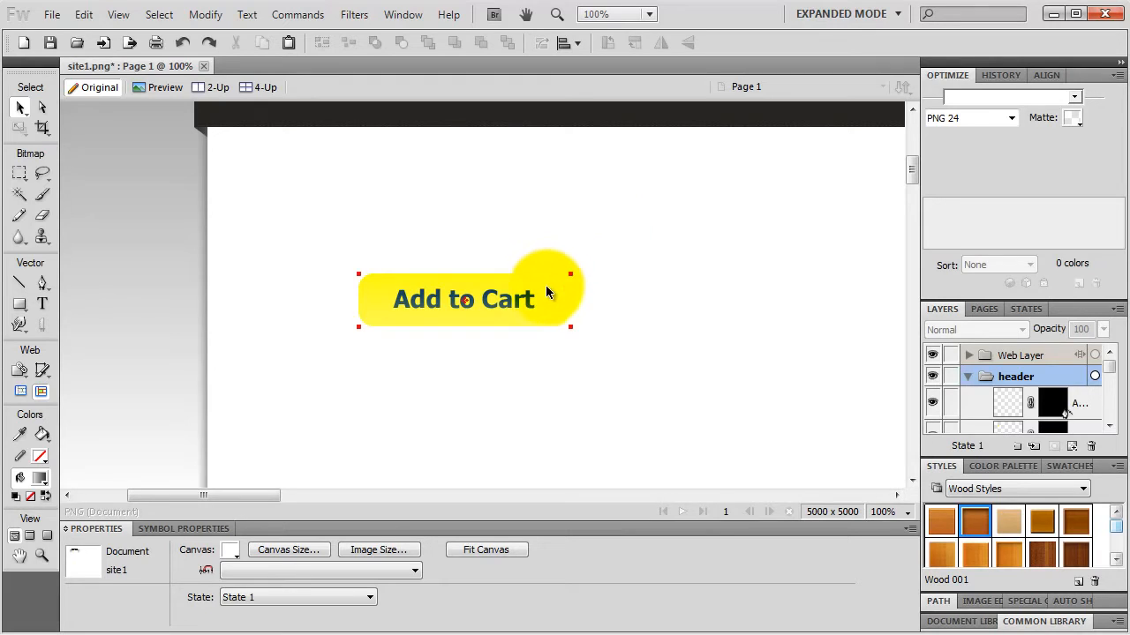
pyautogui.click(551, 278)
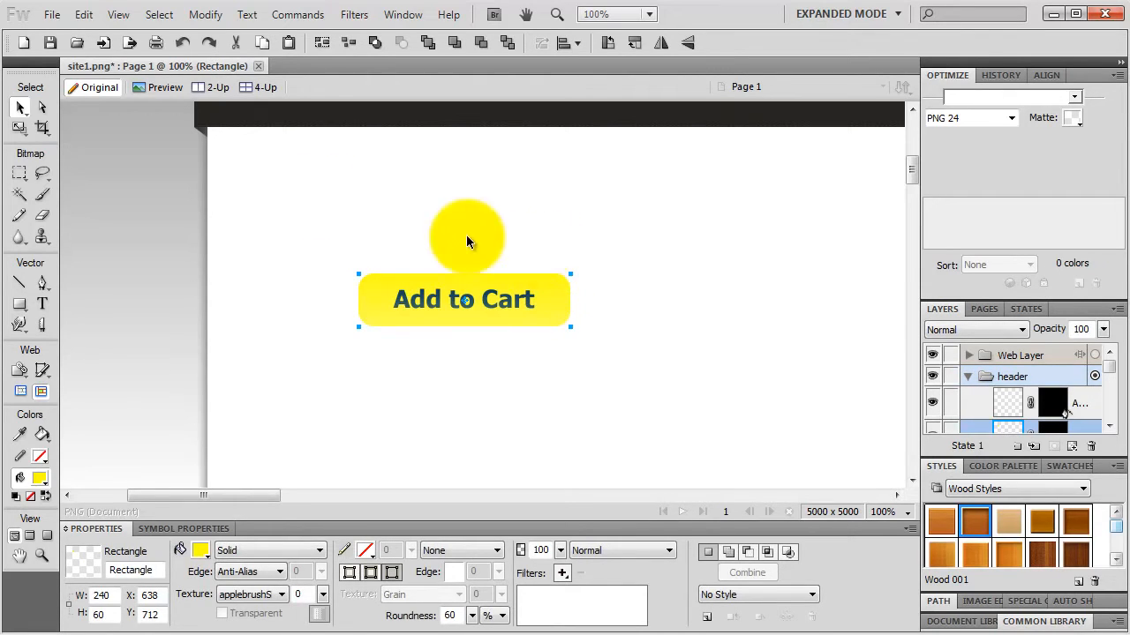
pyautogui.click(84, 15)
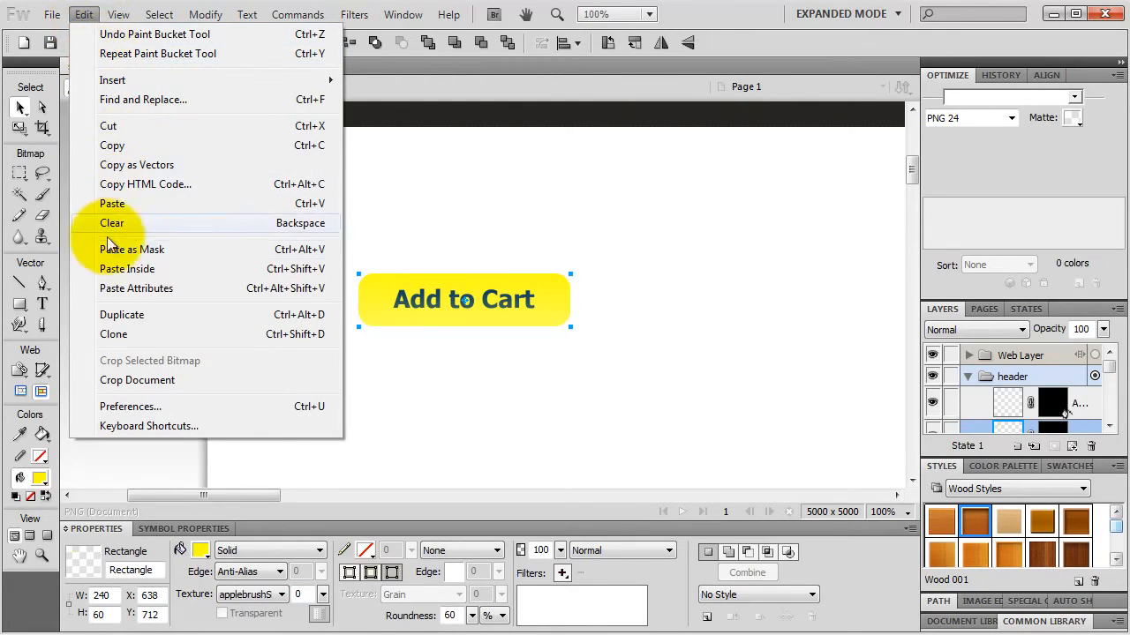
pyautogui.click(140, 316)
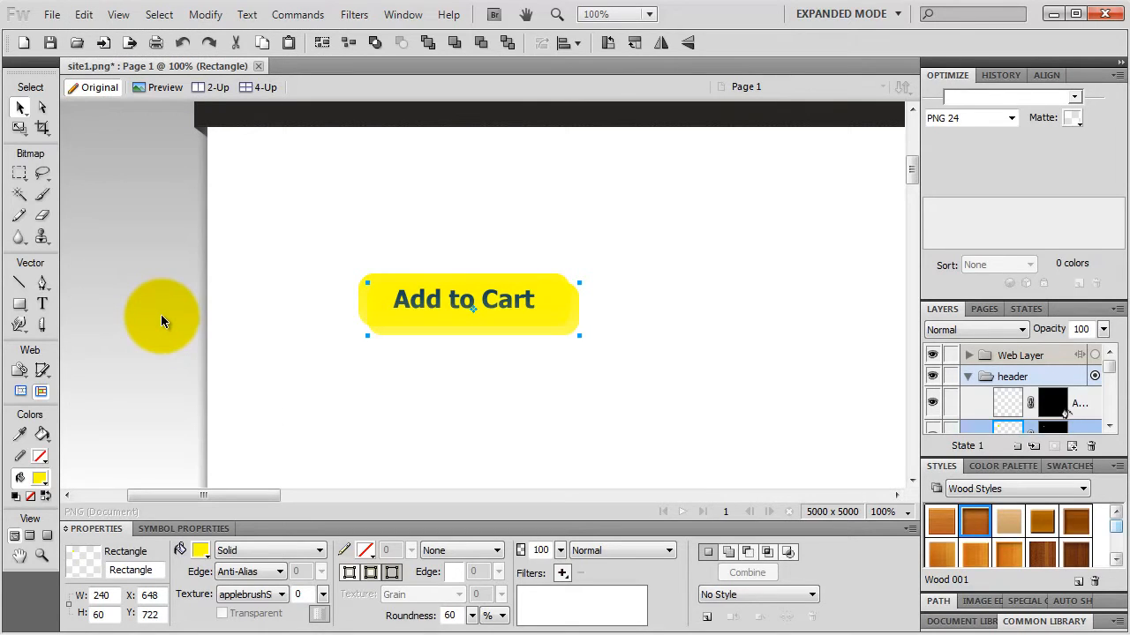
pyautogui.moveTo(442, 327); pyautogui.dragTo(435, 380)
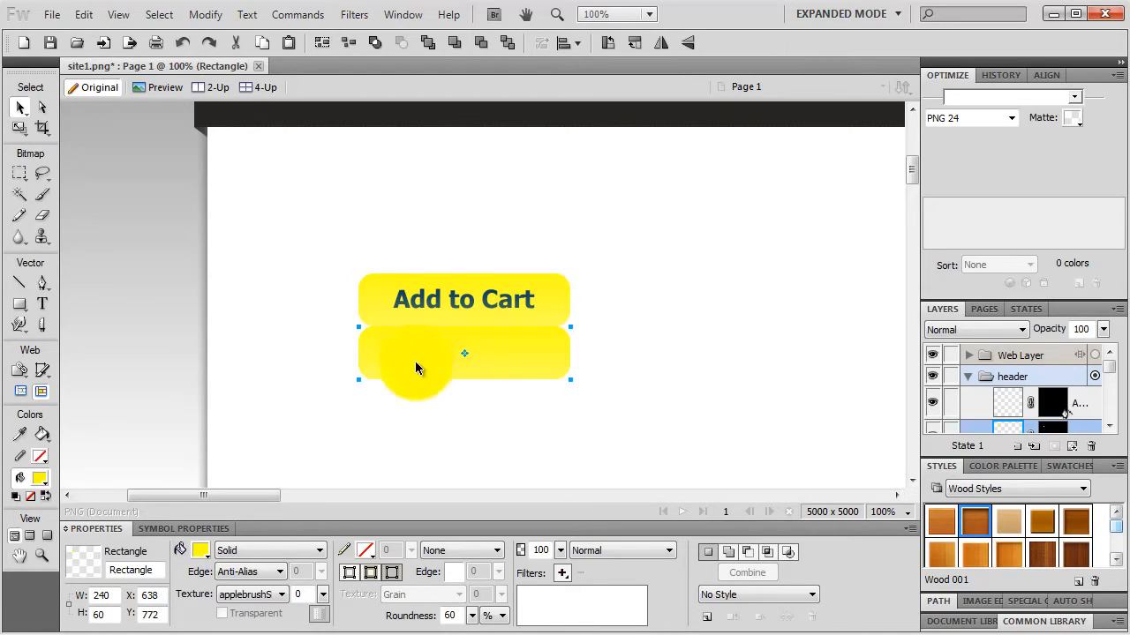
# Fill the lower rectangle with #999999 and shorten its mask gradient so it fades out like a reflection below the button
pyautogui.click(200, 549)
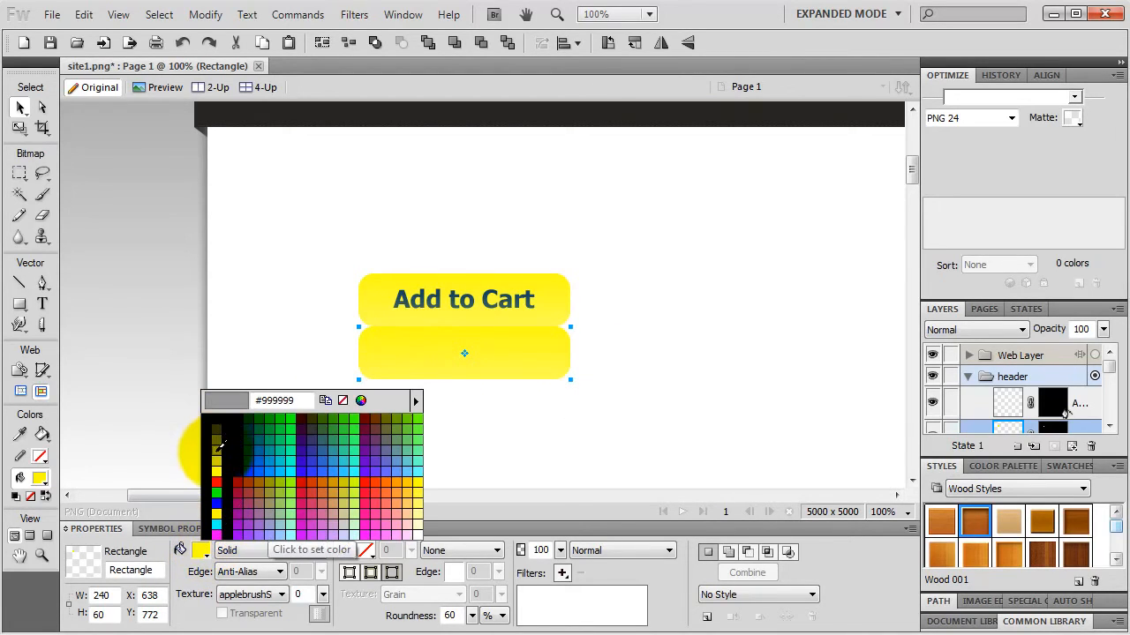
pyautogui.click(219, 447)
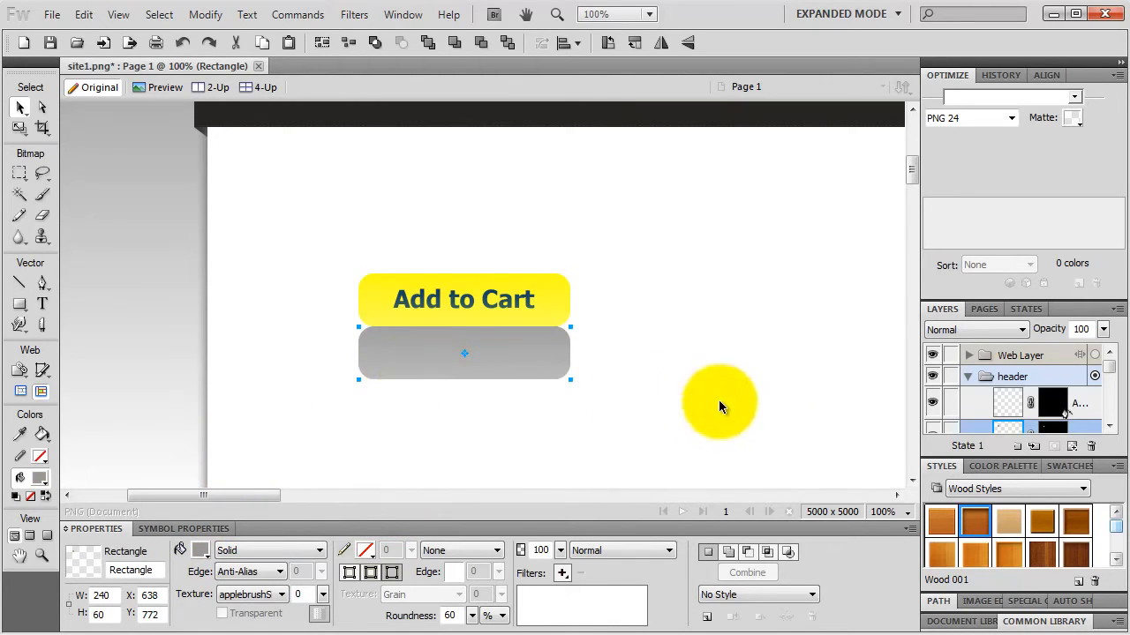
pyautogui.click(1048, 429)
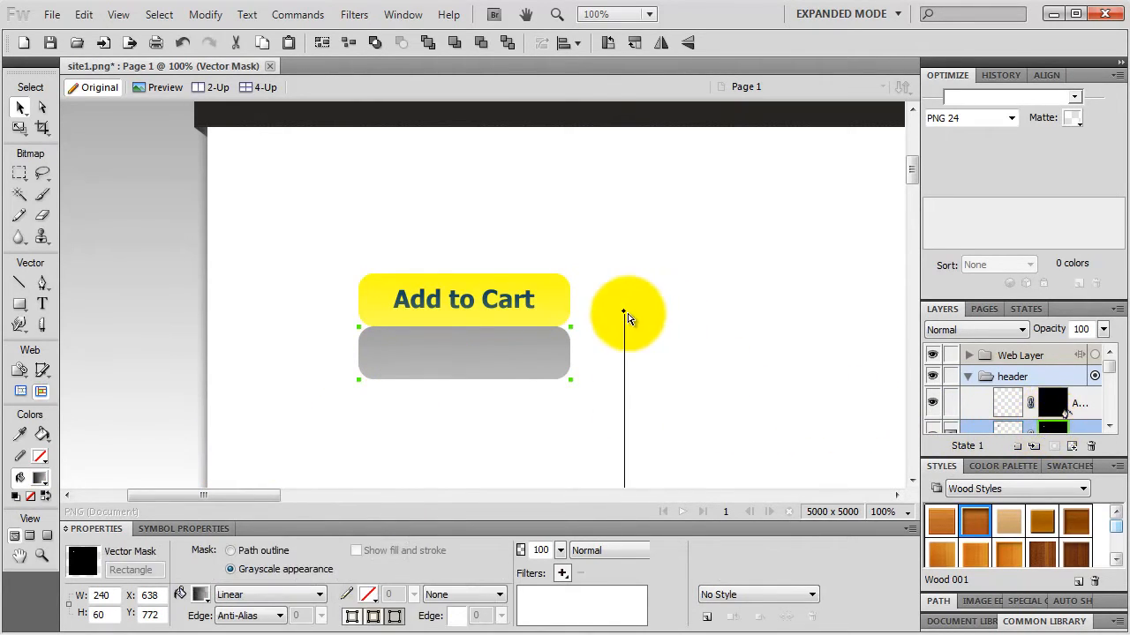
pyautogui.moveTo(627, 315); pyautogui.dragTo(622, 225)
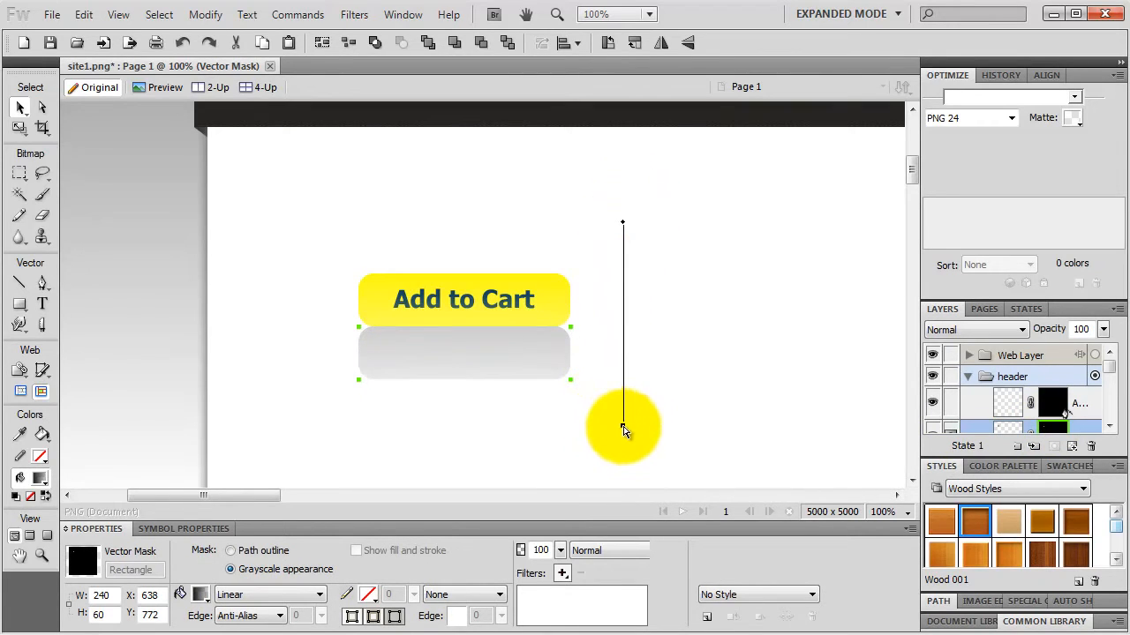
pyautogui.moveTo(622, 424); pyautogui.dragTo(622, 288)
pyautogui.moveTo(622, 225); pyautogui.dragTo(631, 301)
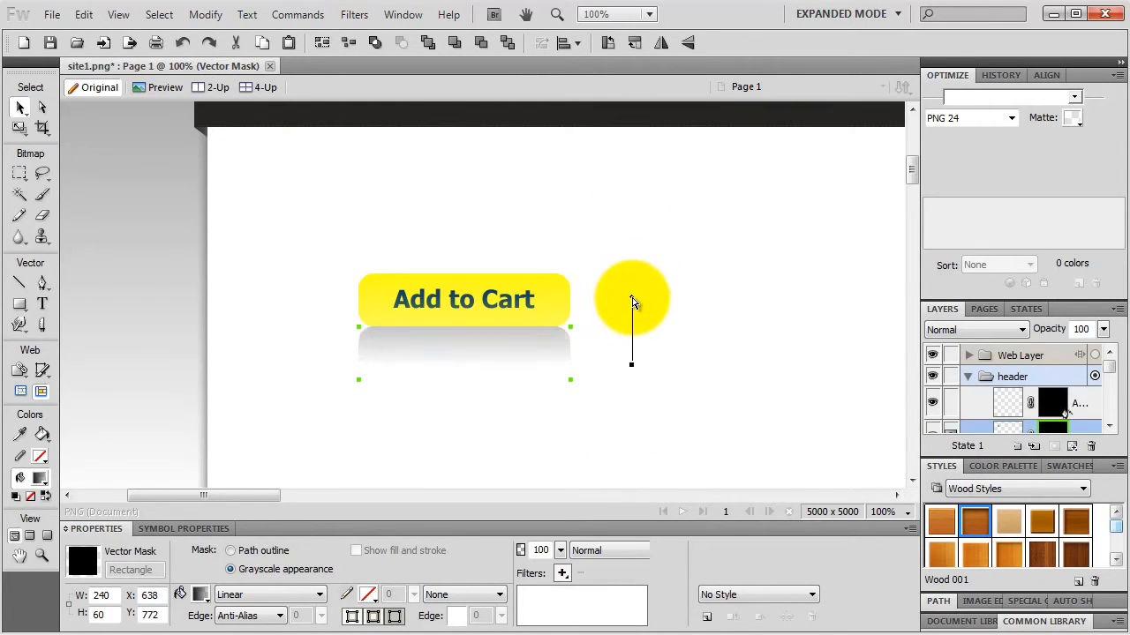
pyautogui.click(695, 330)
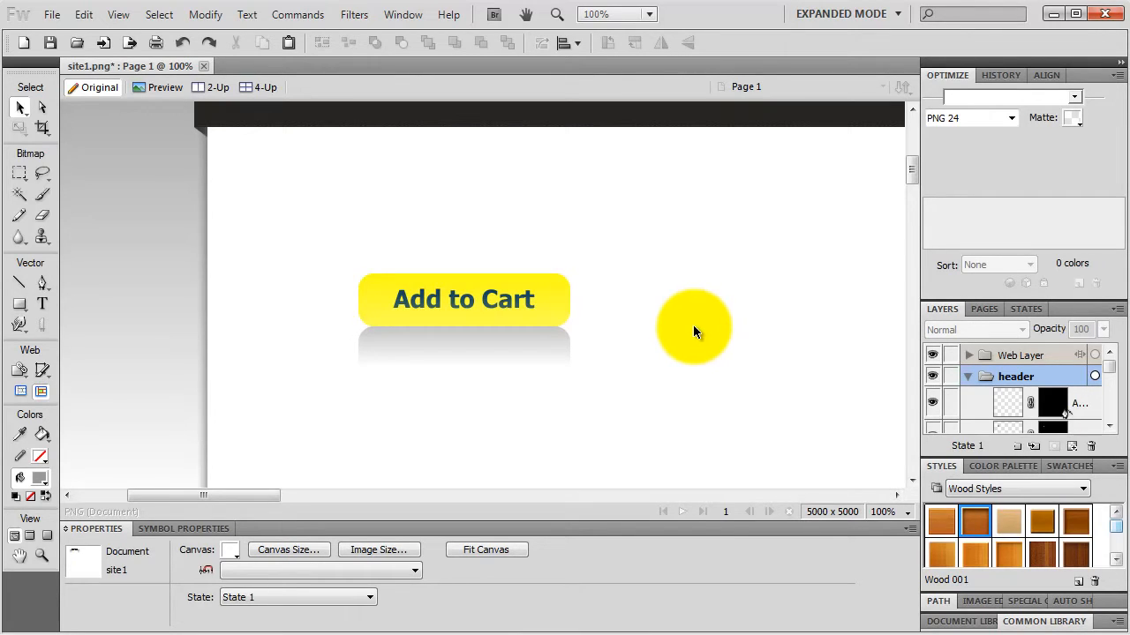
# Copy the whole button with its reflection to the right at X 923, Y 712, and delete the copy's gray reflection
pyautogui.moveTo(648, 239); pyautogui.dragTo(476, 418)
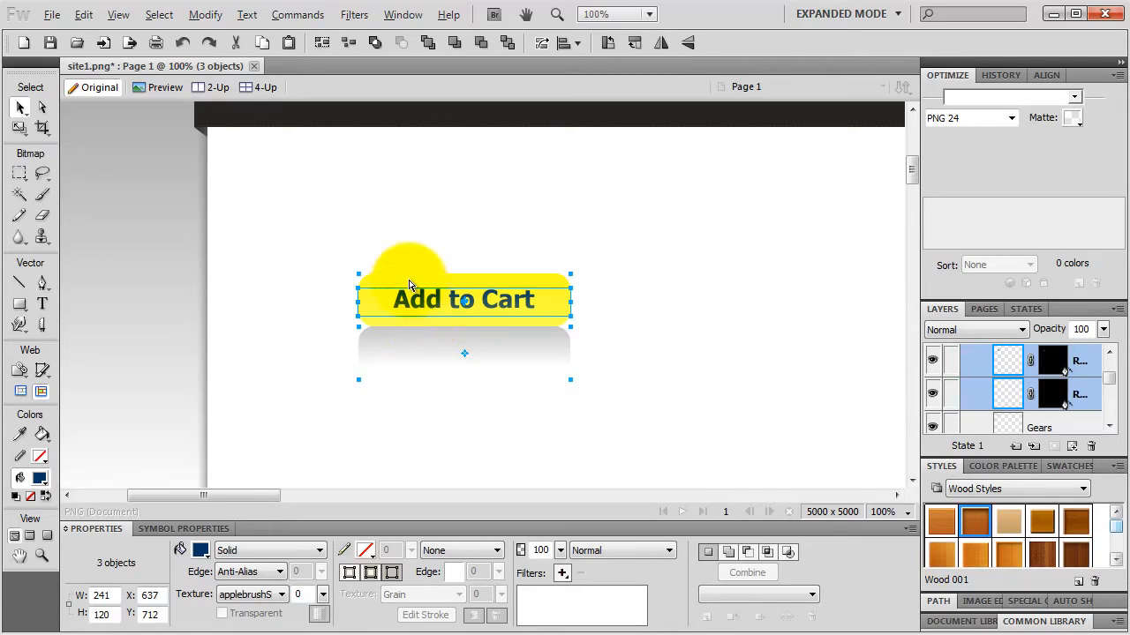
pyautogui.moveTo(406, 278); pyautogui.dragTo(658, 275)
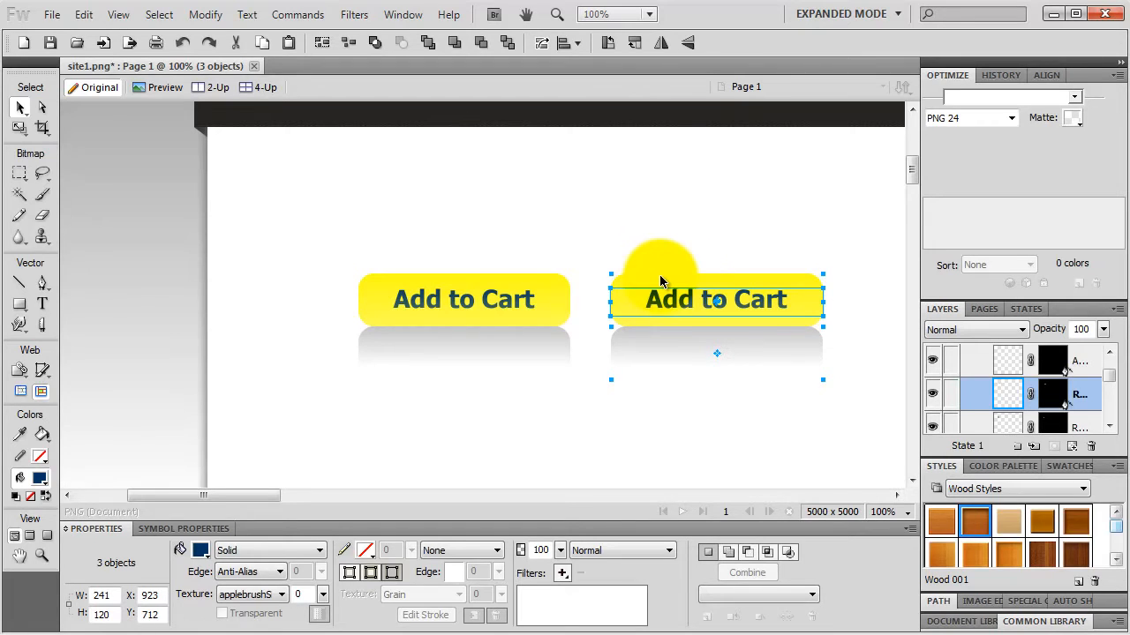
pyautogui.click(702, 420)
pyautogui.click(687, 339)
pyautogui.press('Delete')
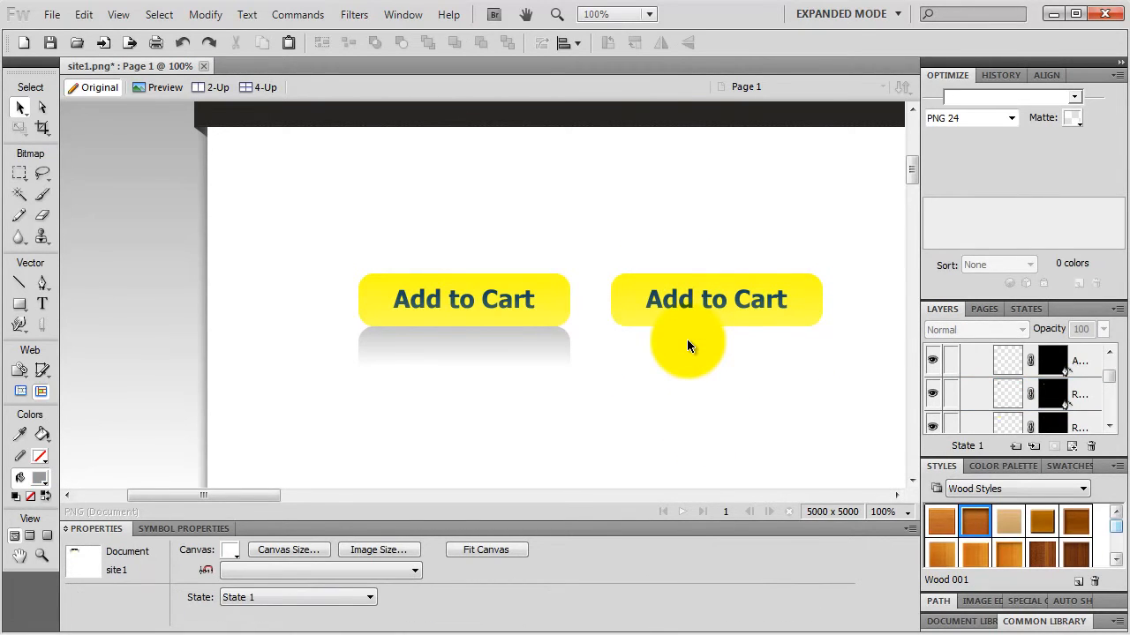
# Remove the vector mask from the copied button's yellow rectangle, discarding the mask instead of applying it
pyautogui.click(651, 278)
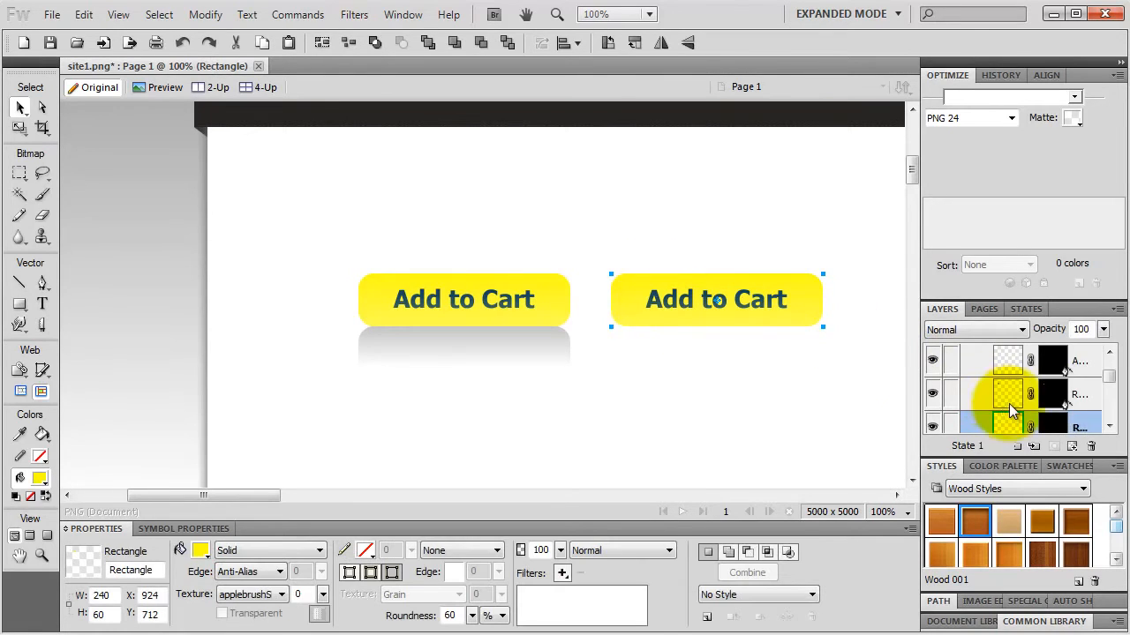
pyautogui.click(1055, 427)
pyautogui.moveTo(1062, 428); pyautogui.dragTo(1000, 405)
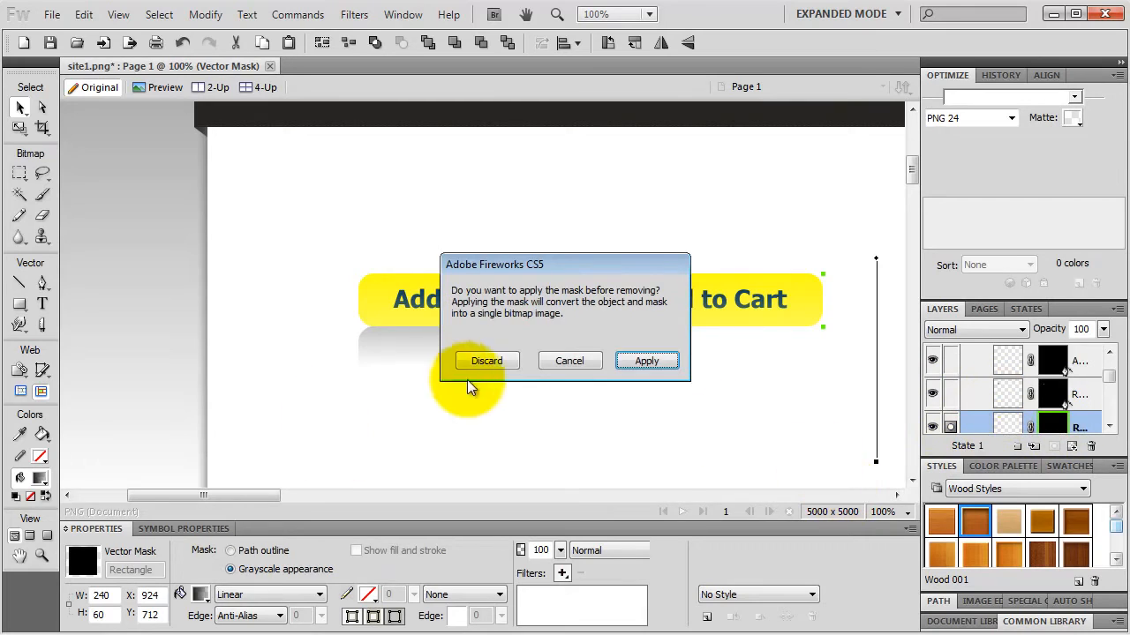
pyautogui.click(487, 361)
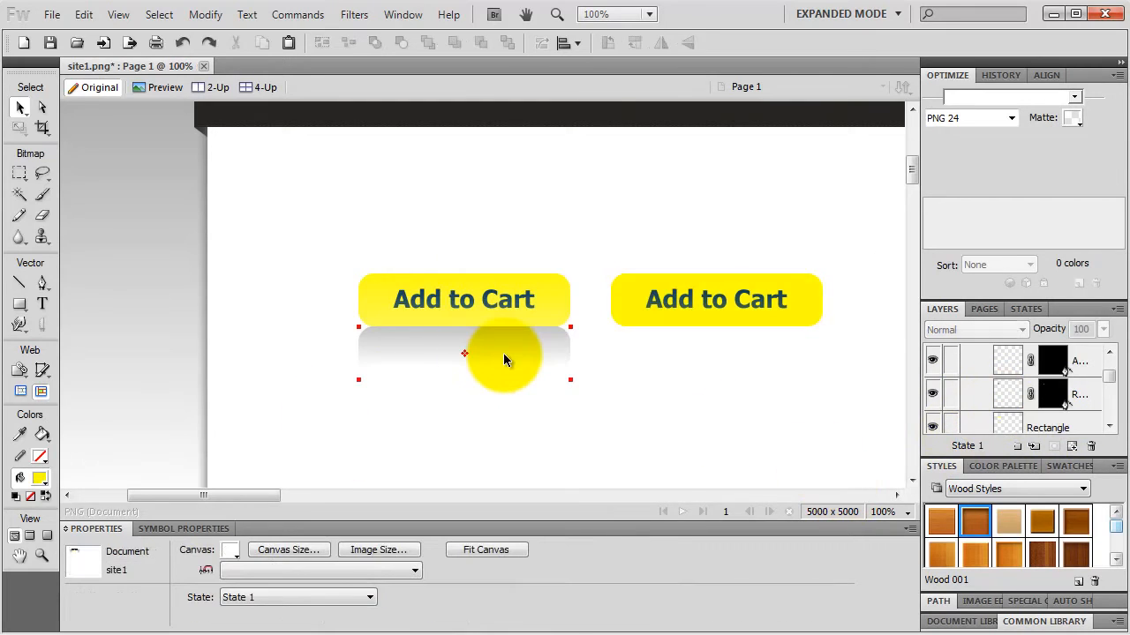
pyautogui.click(641, 276)
pyautogui.click(702, 385)
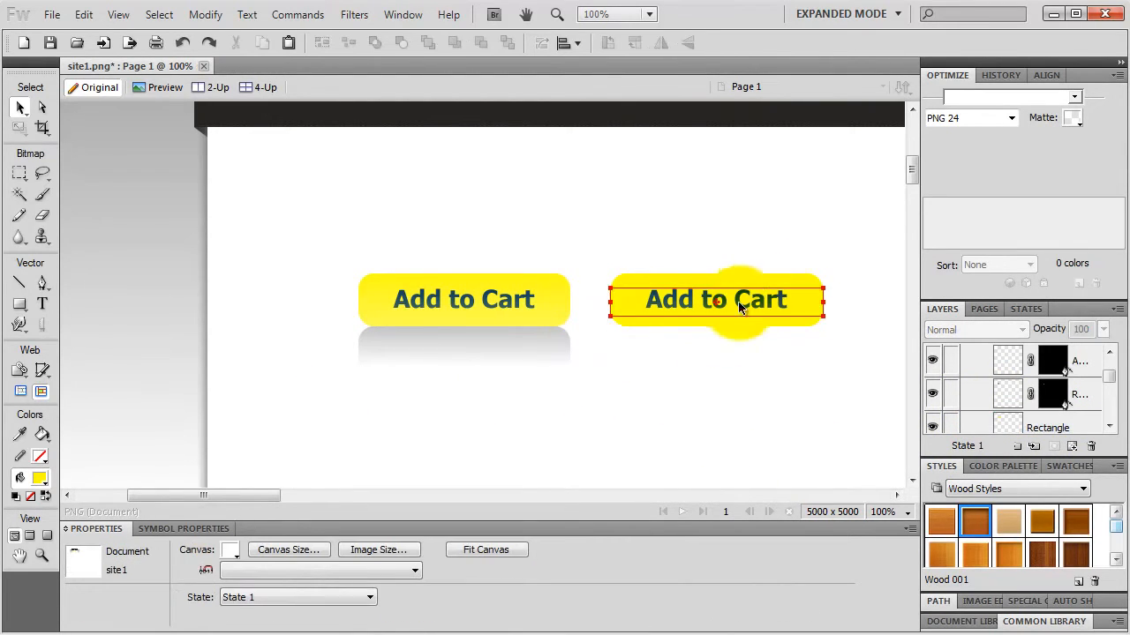
# Apply a Photoshop Live Effects Gradient Overlay with 30 opacity to the right-hand button's yellow rectangle
pyautogui.click(634, 304)
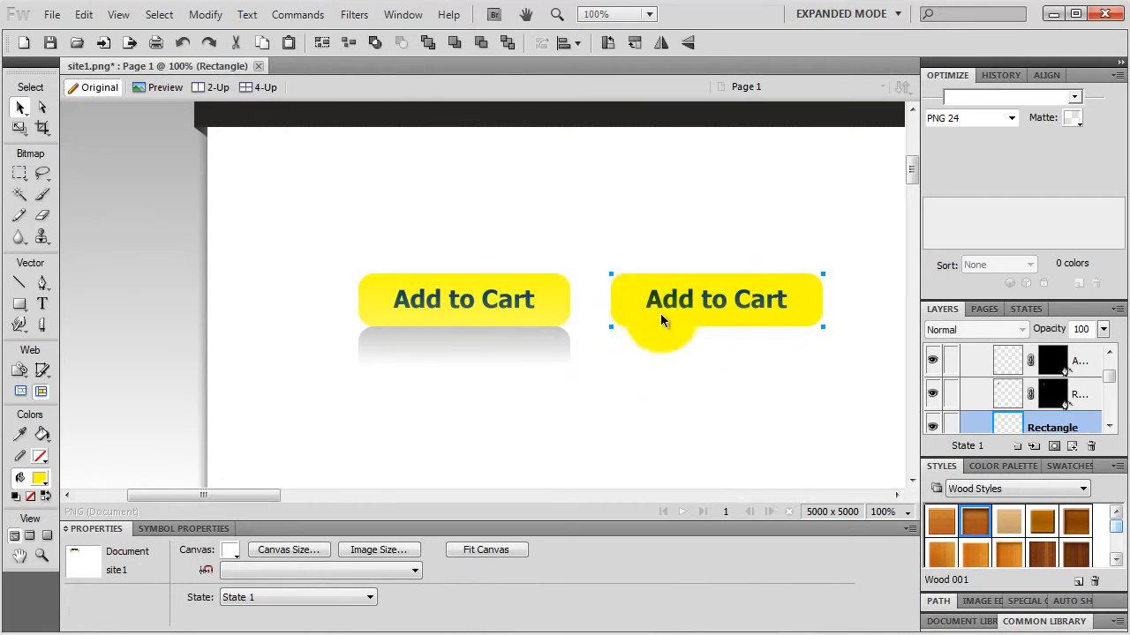
pyautogui.click(560, 573)
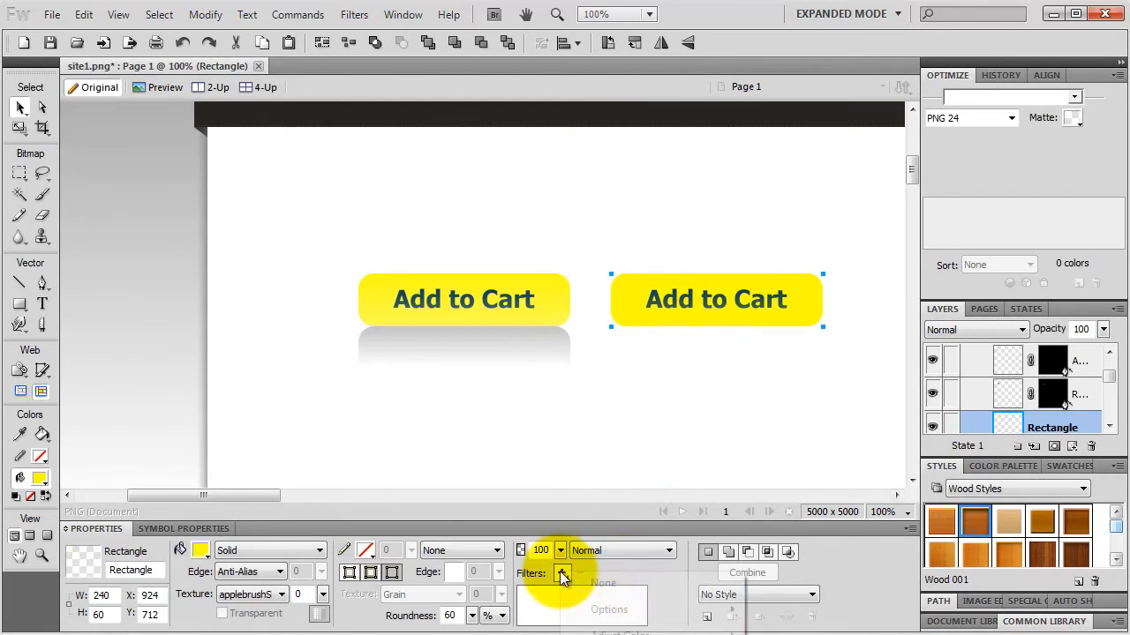
pyautogui.click(631, 634)
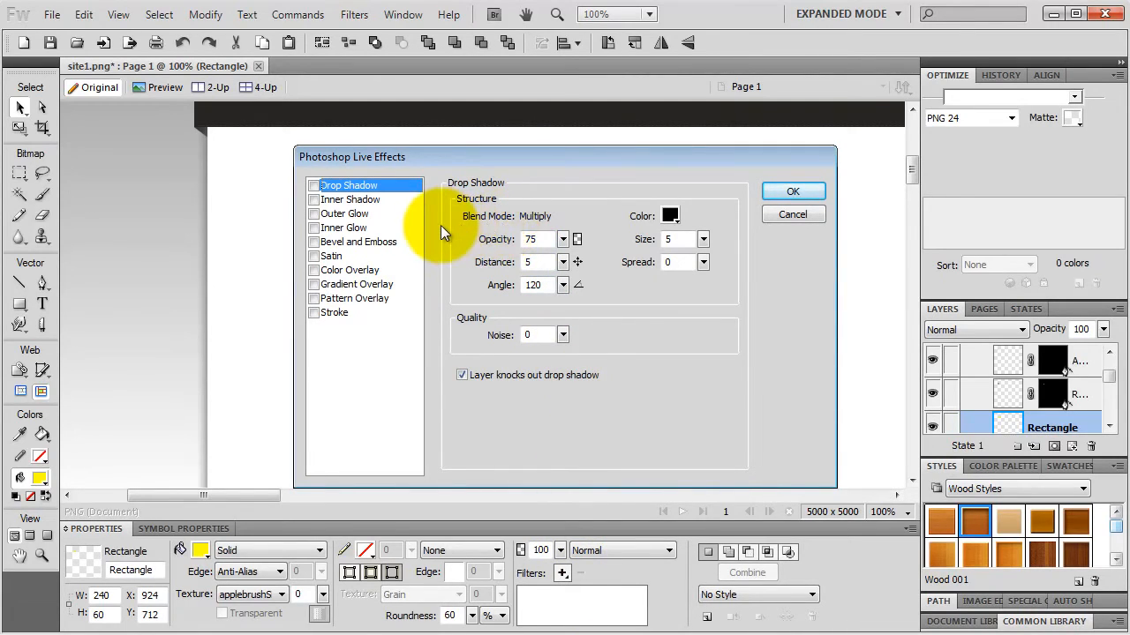
pyautogui.click(313, 284)
pyautogui.moveTo(542, 160); pyautogui.dragTo(577, 360)
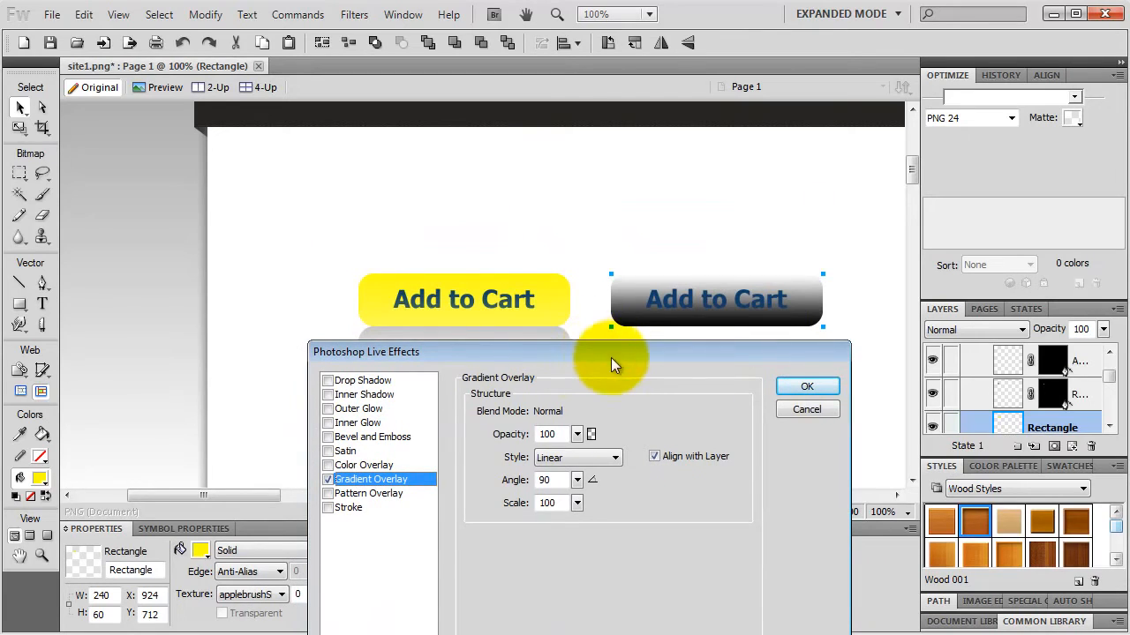
pyautogui.moveTo(577, 435); pyautogui.dragTo(583, 498)
pyautogui.moveTo(576, 439); pyautogui.dragTo(577, 429)
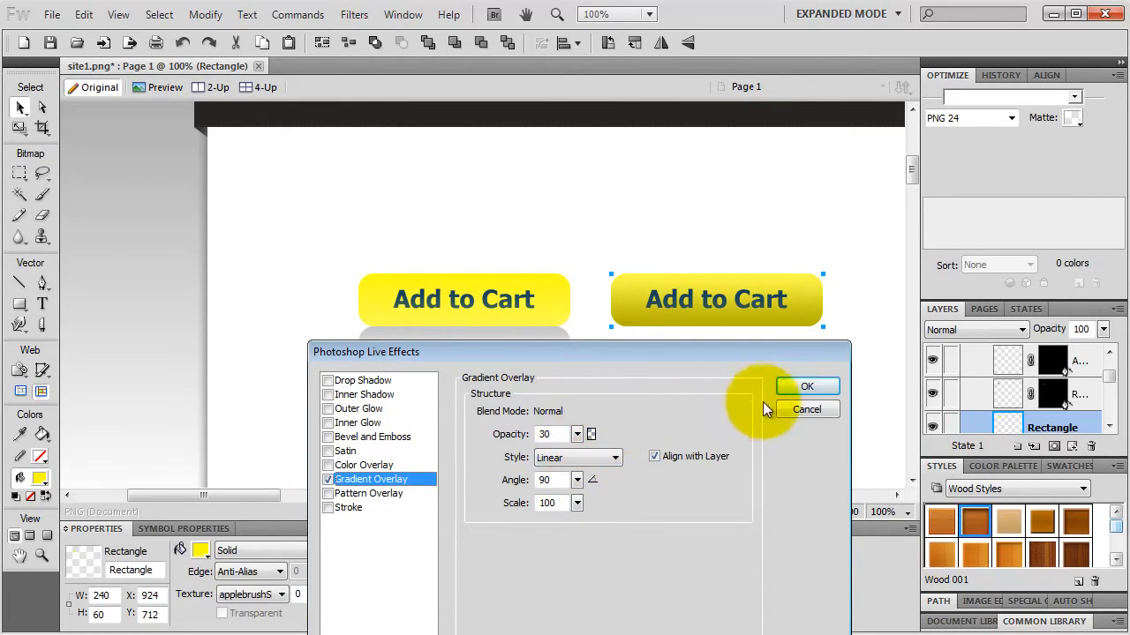
pyautogui.click(803, 387)
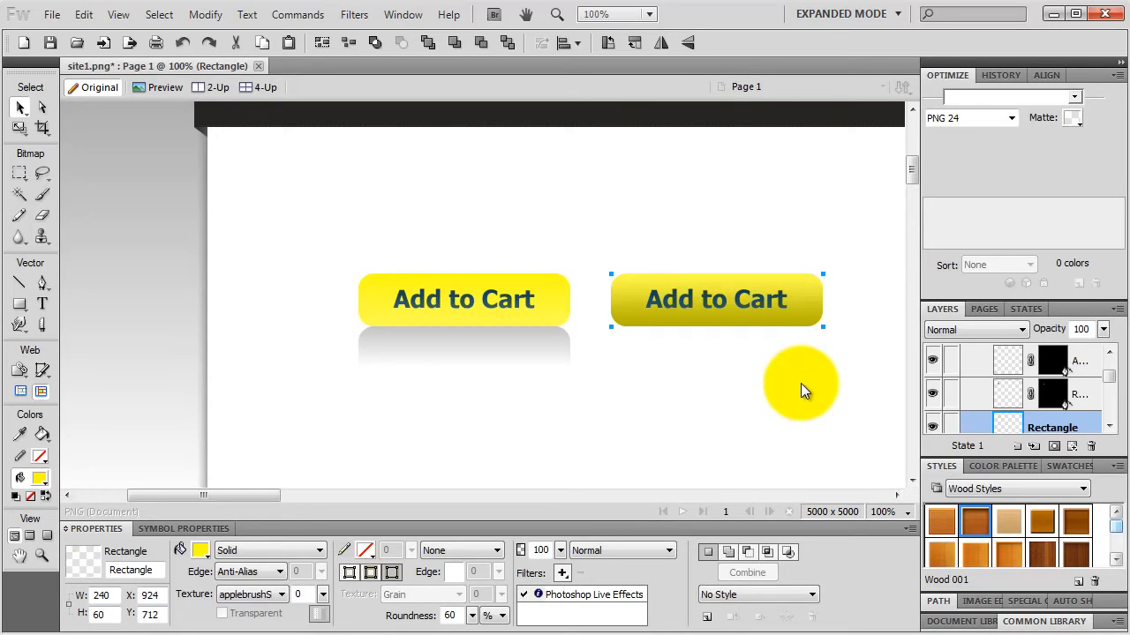
# Copy the gradient button with its text directly beneath at X 924, Y 803, and remove the Photoshop Live Effects filter from the copied rectangle
pyautogui.keyDown('shift'); pyautogui.click(724, 304); pyautogui.keyUp('shift')
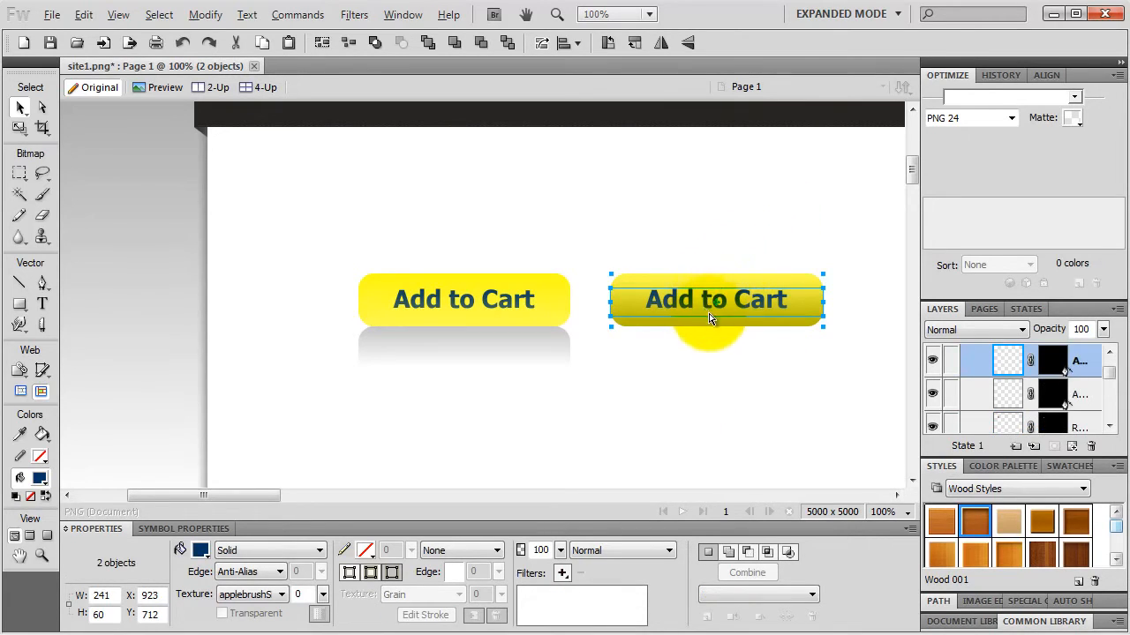
pyautogui.moveTo(708, 293); pyautogui.dragTo(711, 373)
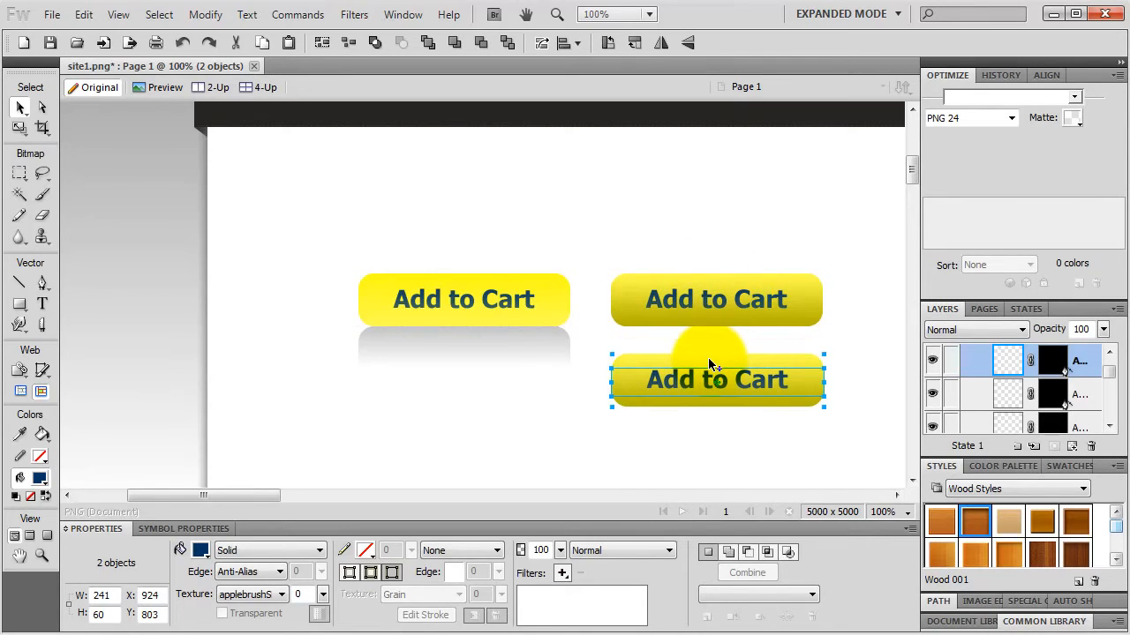
pyautogui.click(681, 412)
pyautogui.click(666, 393)
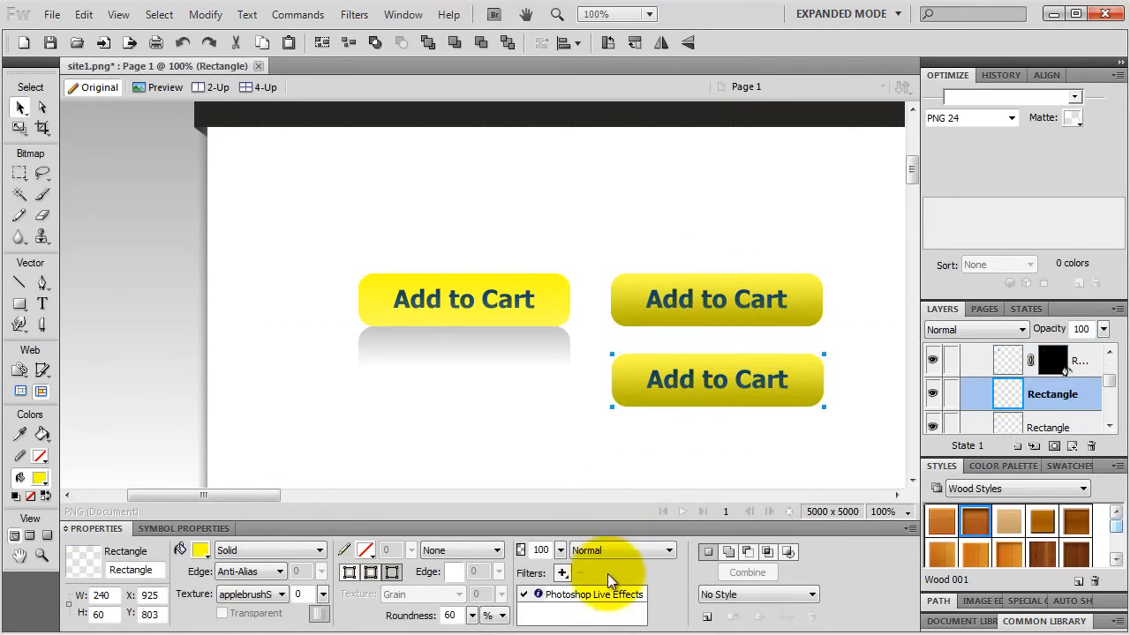
pyautogui.click(582, 598)
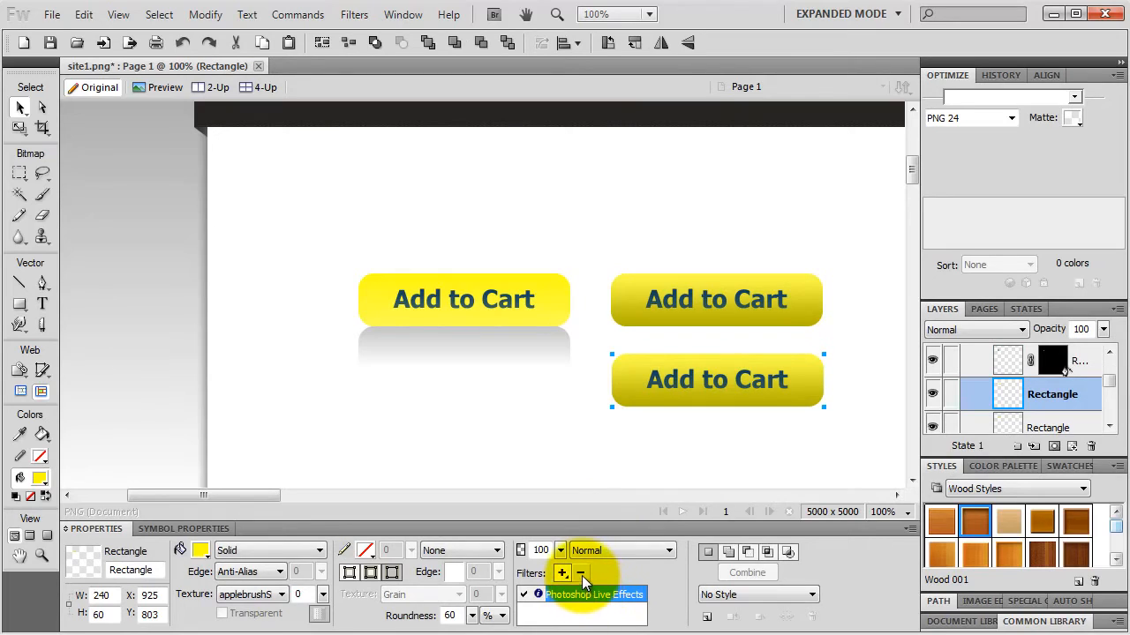
pyautogui.click(582, 573)
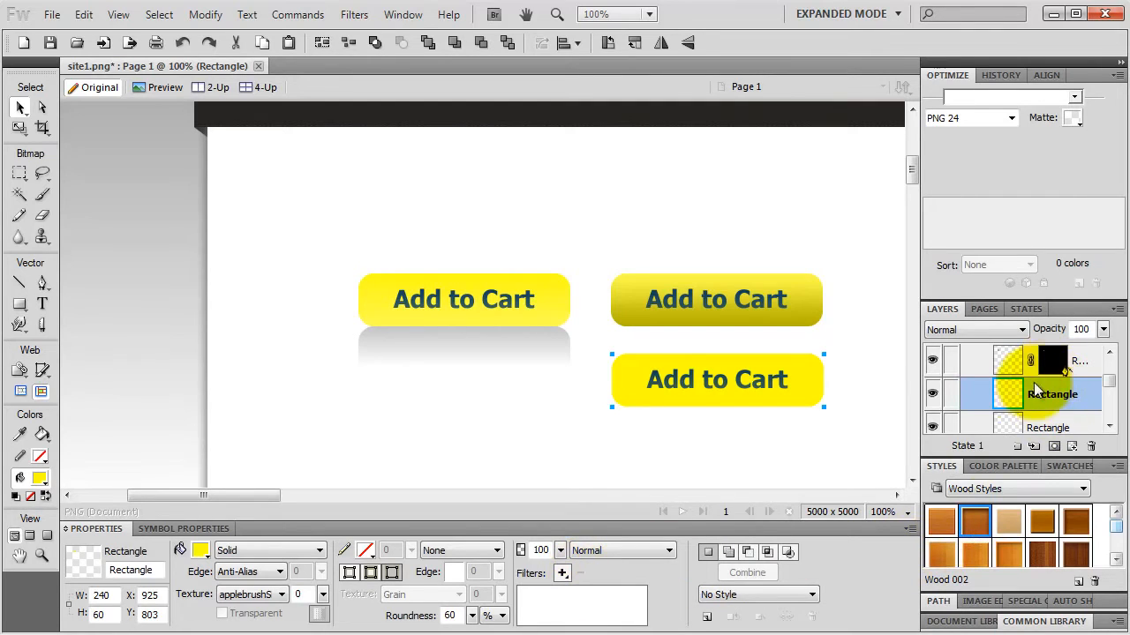
# Apply the Dark Chrome 003 style from the Dark Chrome Styles set to the lower button's rectangle
pyautogui.click(1041, 489)
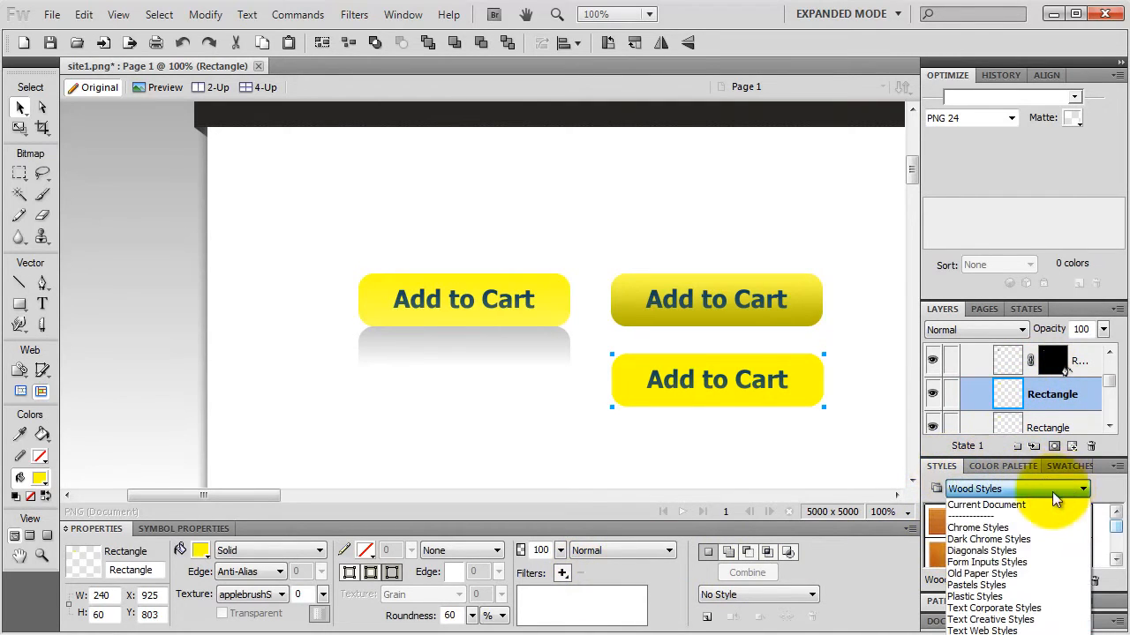
pyautogui.click(1012, 540)
pyautogui.click(1006, 520)
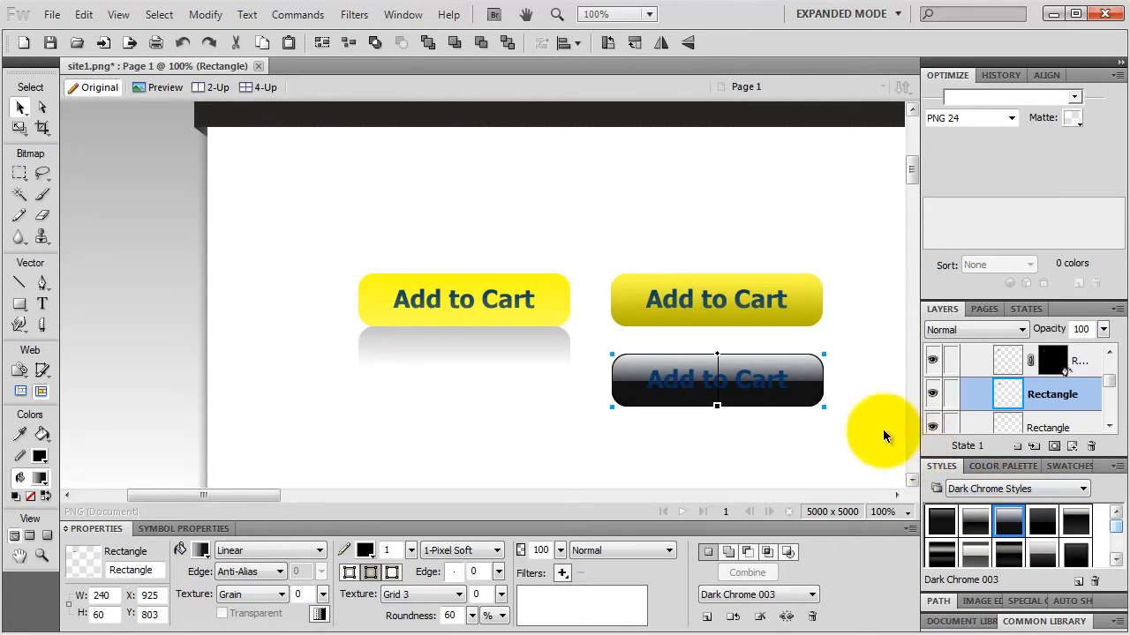
# Recolor both dark stops of the lower button's fill gradient to yellow, moving one of them from the middle to the dark end
pyautogui.click(202, 550)
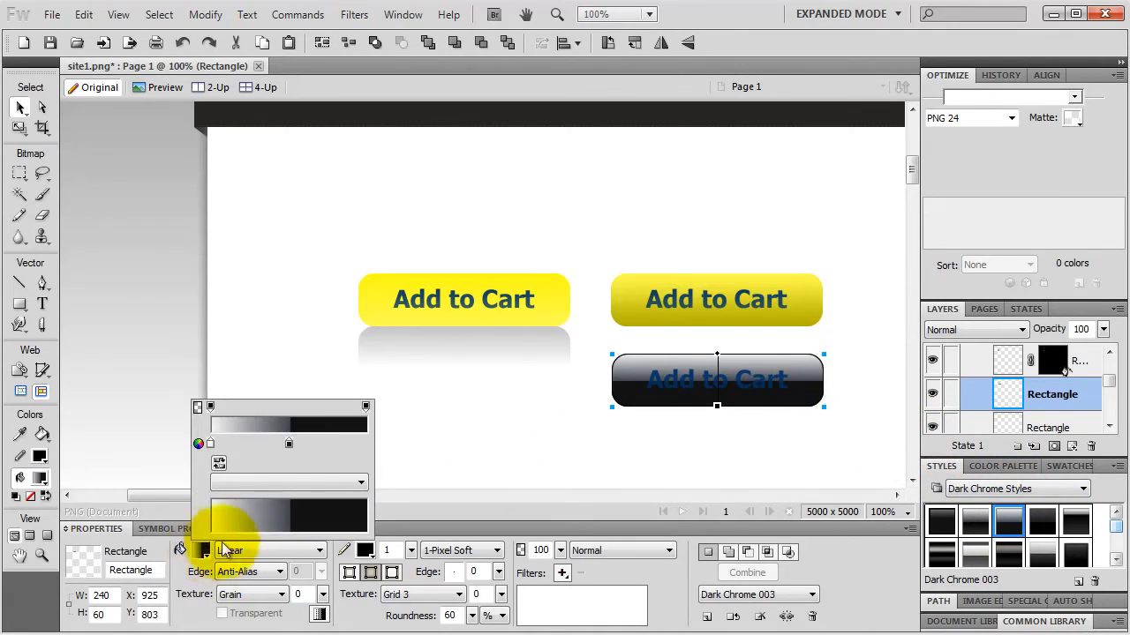
pyautogui.click(289, 443)
pyautogui.click(301, 408)
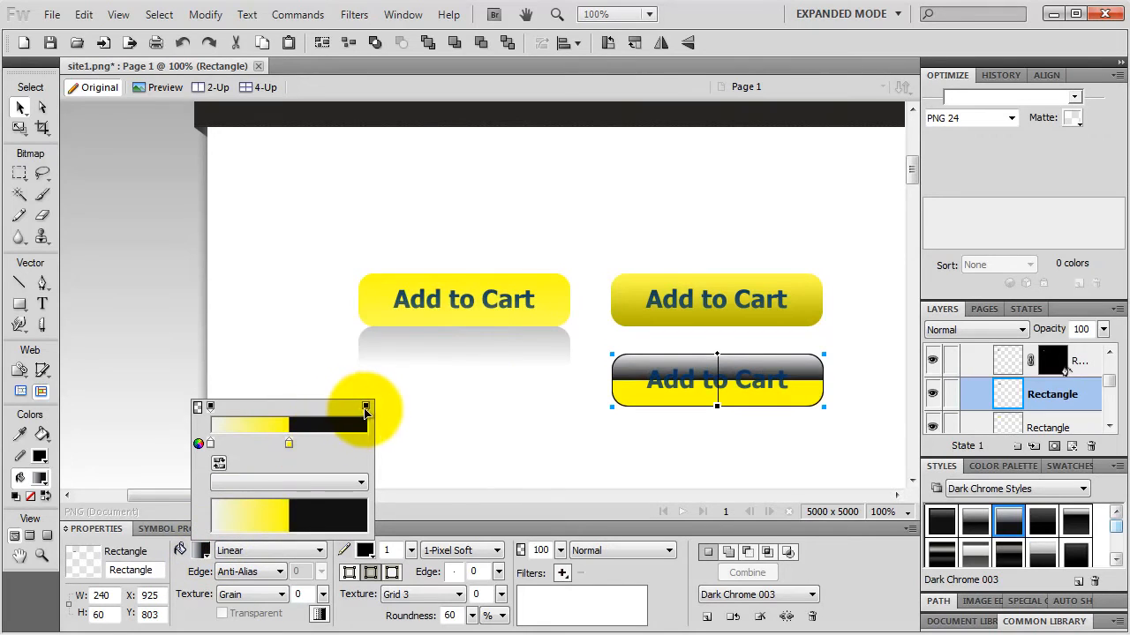
pyautogui.click(369, 409)
pyautogui.moveTo(289, 443); pyautogui.dragTo(371, 442)
pyautogui.click(289, 443)
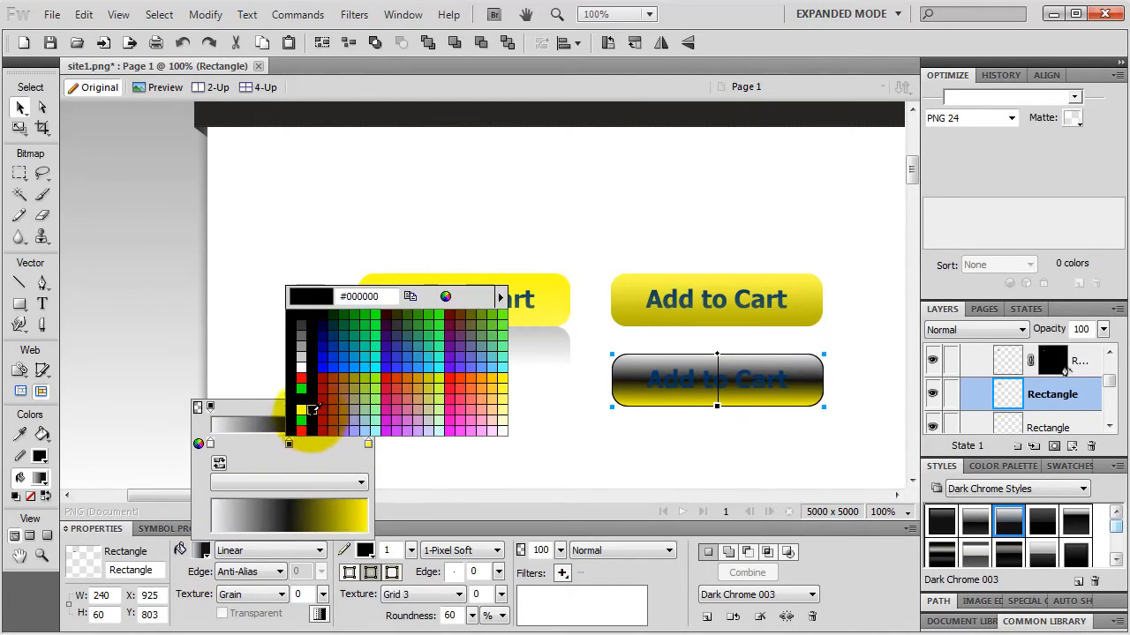
pyautogui.click(302, 414)
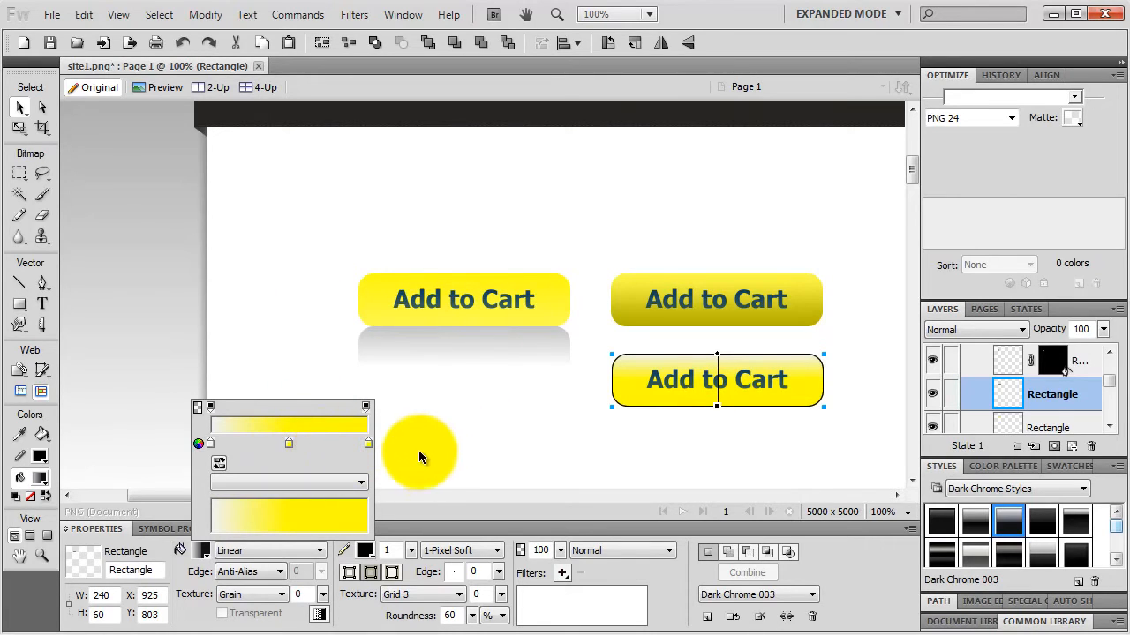
pyautogui.click(416, 454)
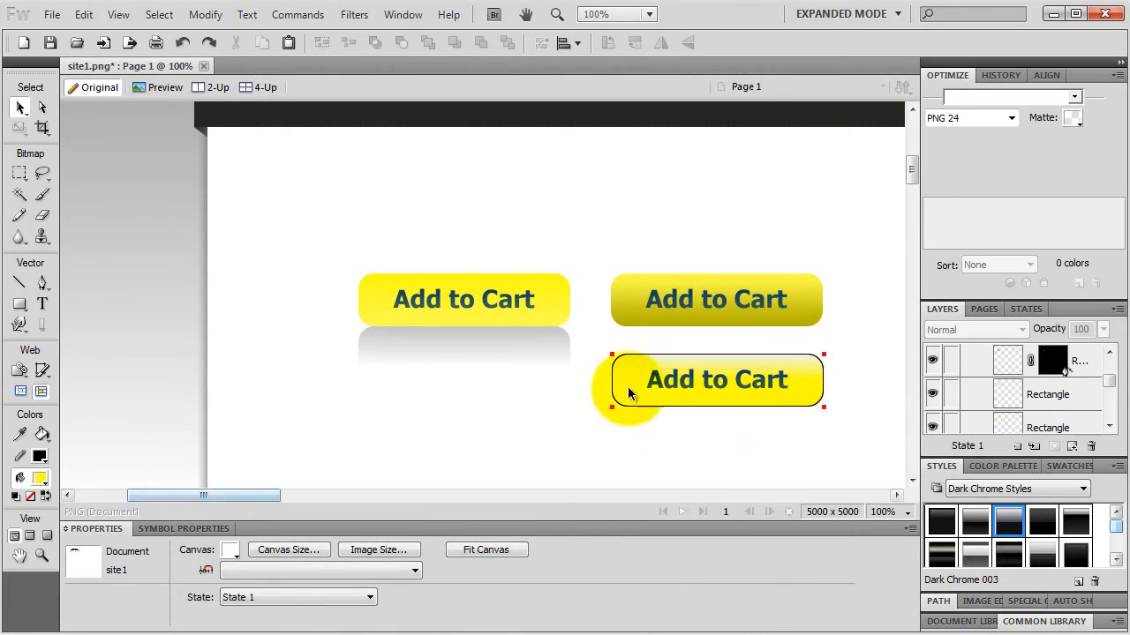
# Shift the lower button's linear fill gradient to the rectangle's right edge and slightly downward, enlarging the pale area above the yellow
pyautogui.click(653, 374)
pyautogui.moveTo(719, 371); pyautogui.dragTo(826, 374)
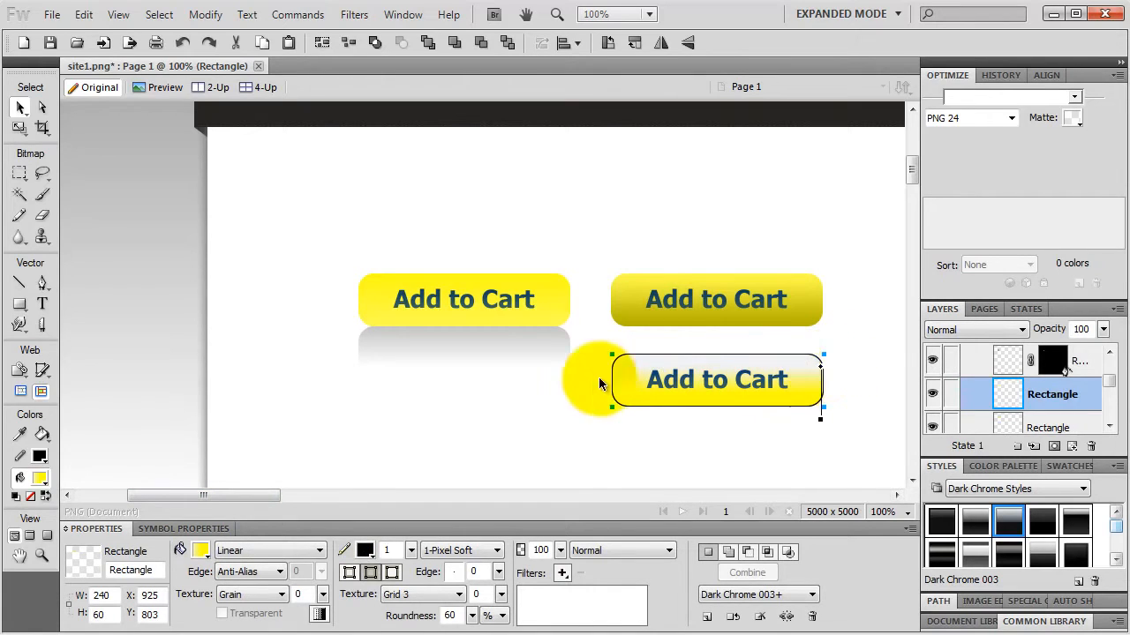
pyautogui.click(598, 398)
pyautogui.click(627, 382)
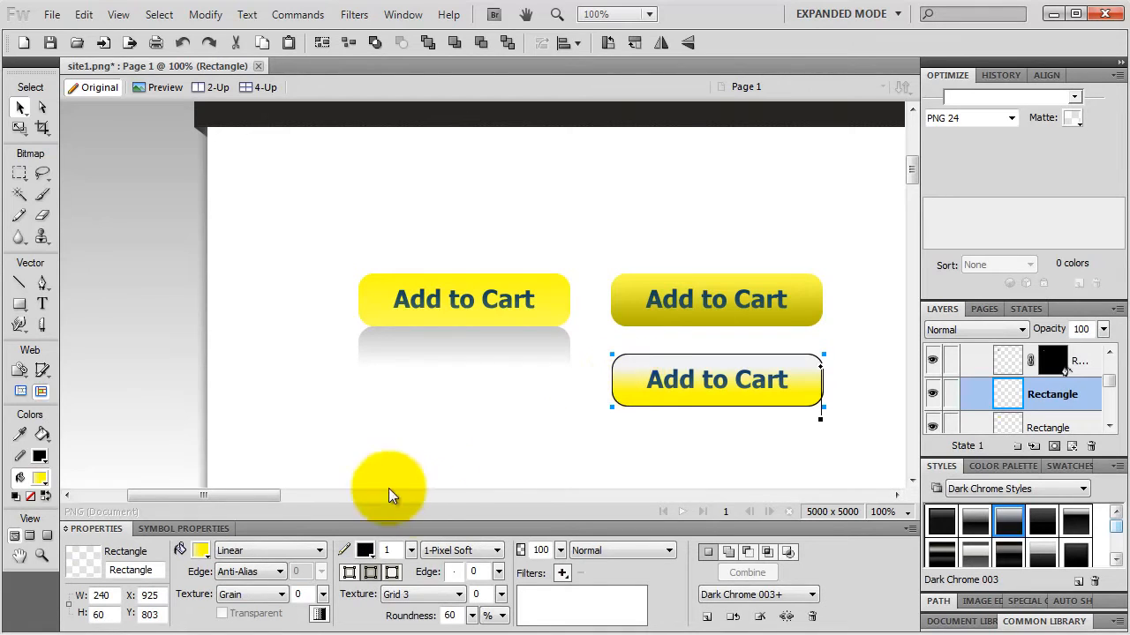
# Change the lower button's outline color to the button's yellow and darken it slightly with a custom color of lower luminosity
pyautogui.click(365, 550)
pyautogui.click(381, 488)
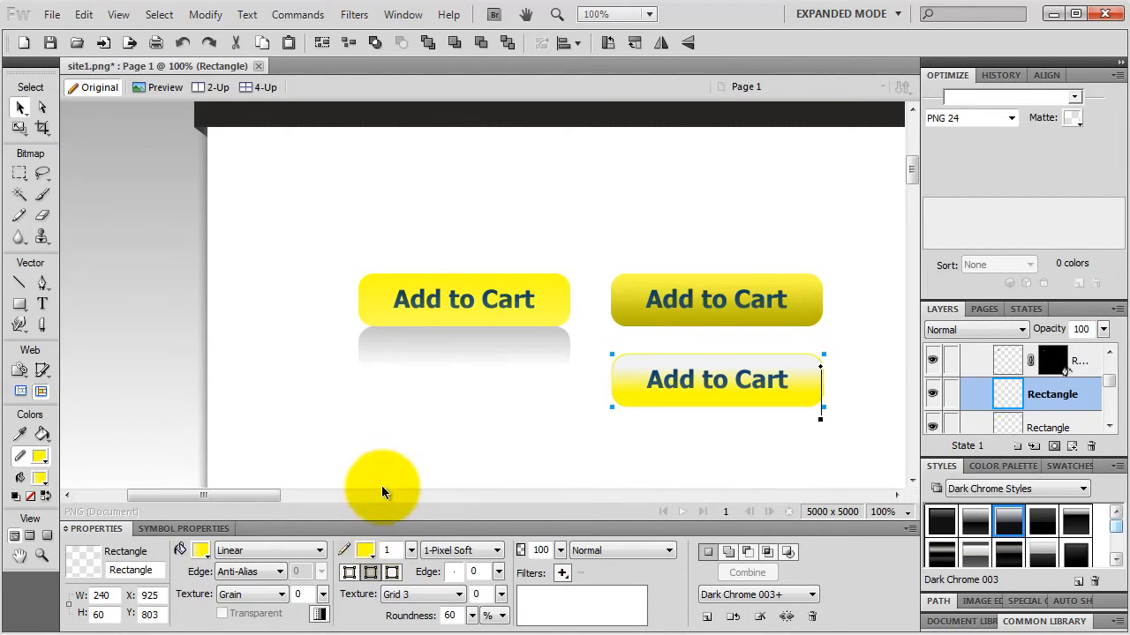
pyautogui.click(364, 550)
pyautogui.click(526, 378)
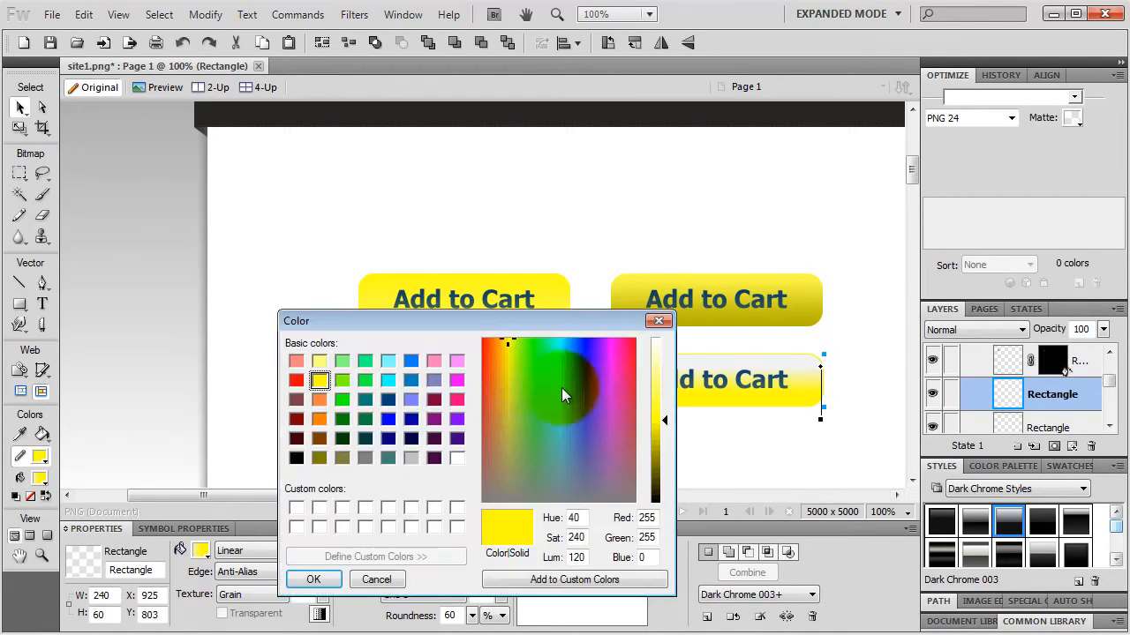
pyautogui.click(653, 428)
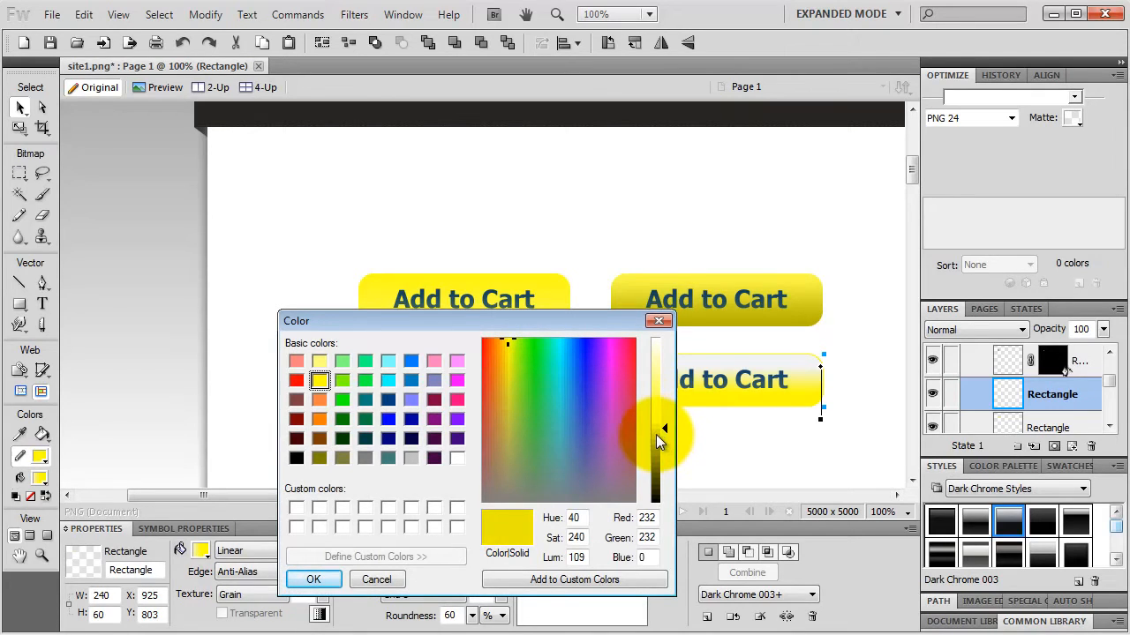
pyautogui.moveTo(656, 434); pyautogui.dragTo(649, 439)
pyautogui.click(313, 579)
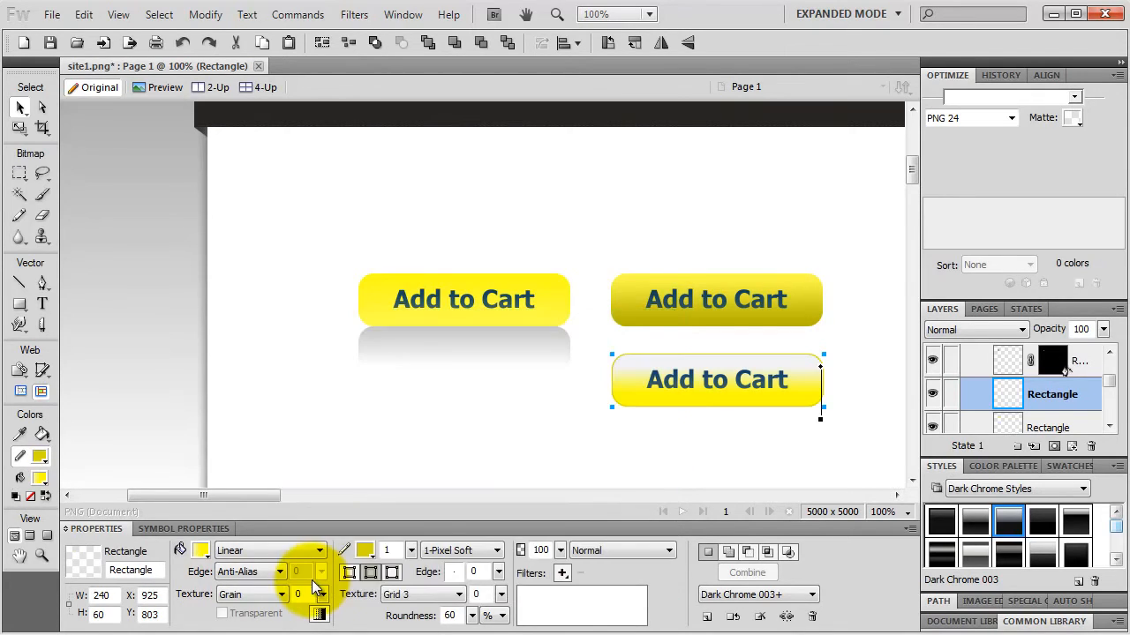
# Set the lower button's stroke size to 2 and align the stroke inside the rectangle's path
pyautogui.doubleClick(393, 549)
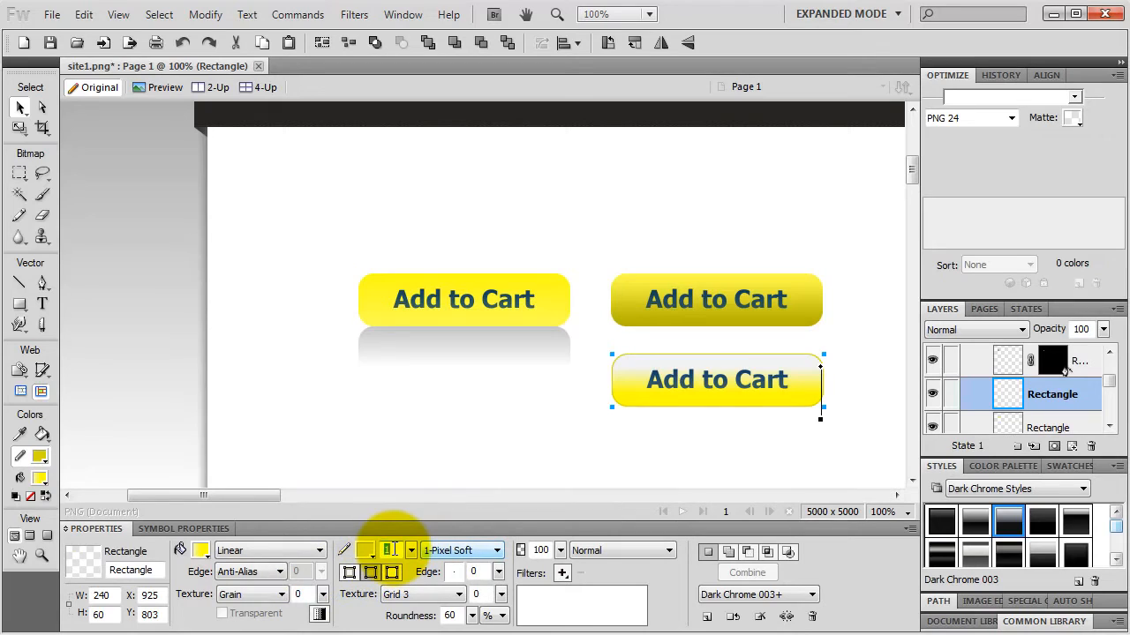
pyautogui.write('2')
pyautogui.press('Return')
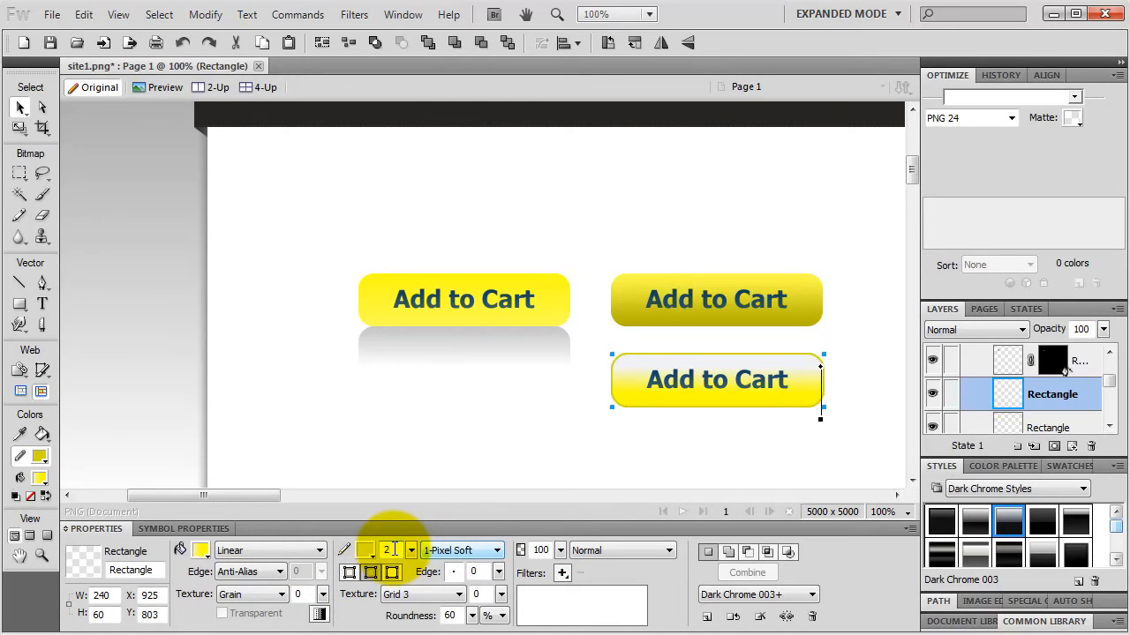
pyautogui.click(351, 573)
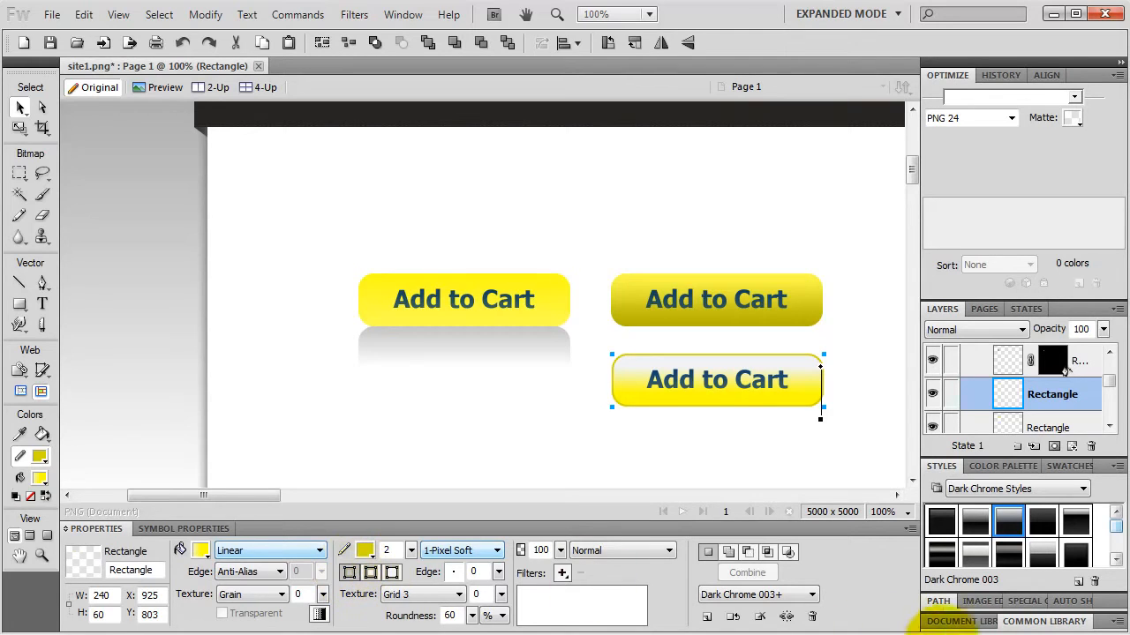
# Open the Common Library and look through the ready-made symbols in its Buttons folder
pyautogui.click(1032, 622)
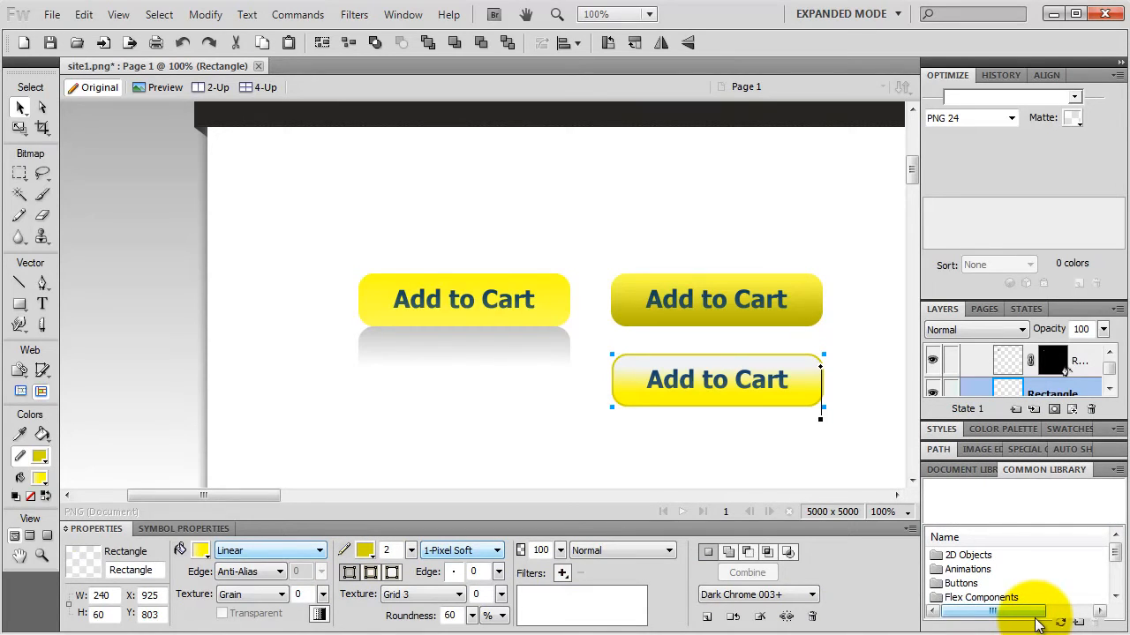
pyautogui.doubleClick(963, 582)
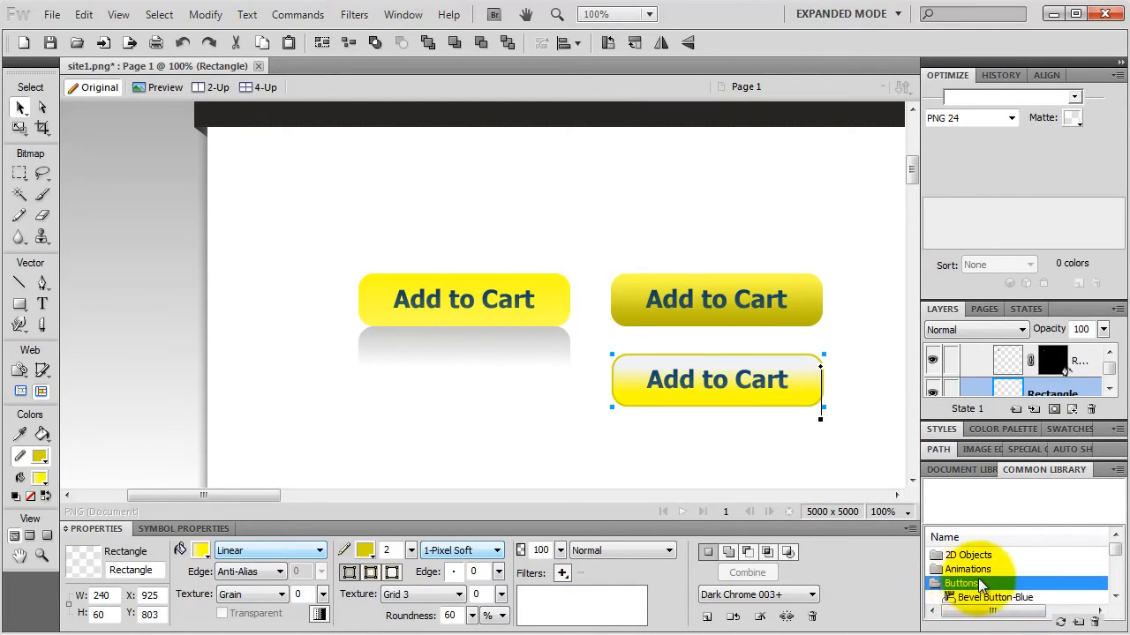
pyautogui.scroll(-3, 996, 585)
pyautogui.scroll(4, 996, 585)
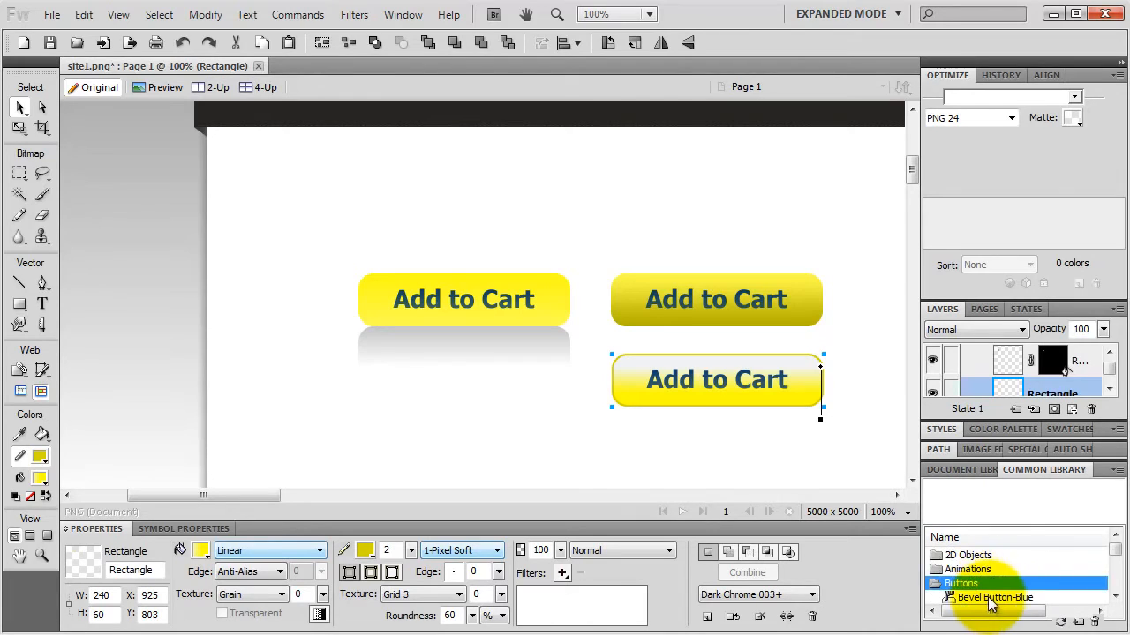
pyautogui.scroll(-1, 994, 583)
pyautogui.scroll(1, 994, 583)
pyautogui.doubleClick(962, 583)
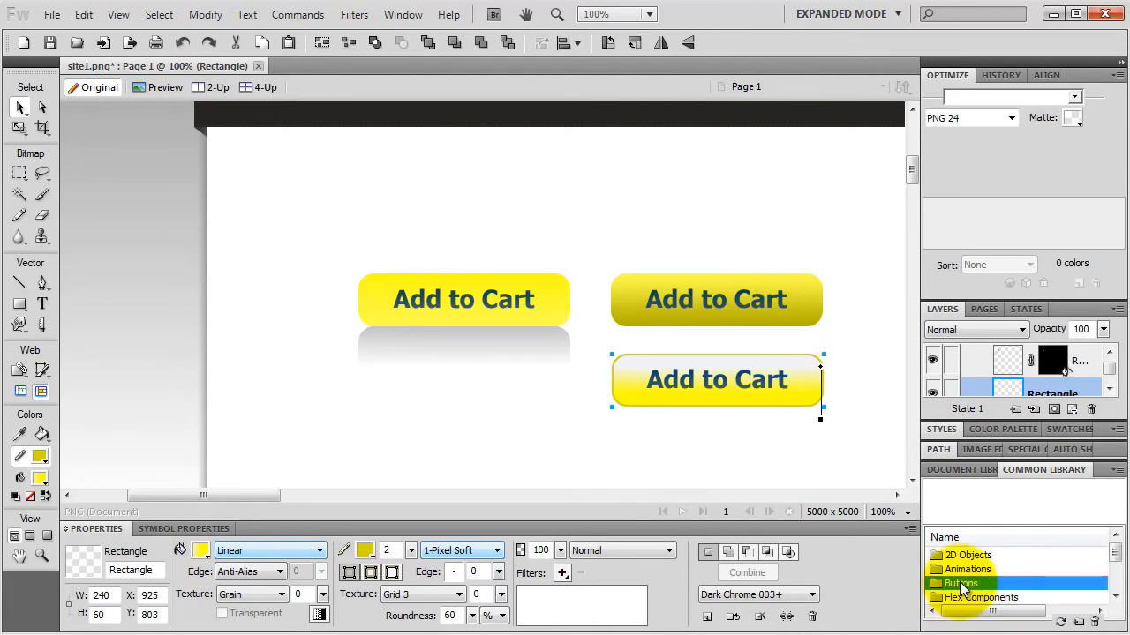
# Place the Button(mac) symbol from the Common Library's HTML folder below the left button's reflection at about X 690, Y 815
pyautogui.scroll(-1, 988, 581)
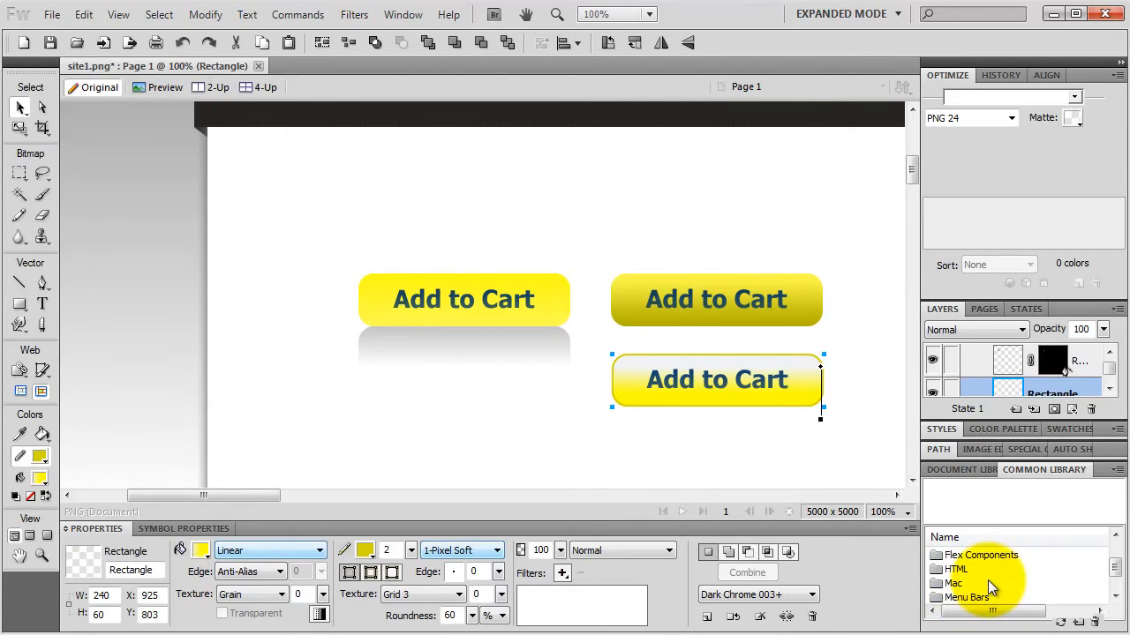
pyautogui.doubleClick(955, 571)
pyautogui.scroll(-1, 986, 580)
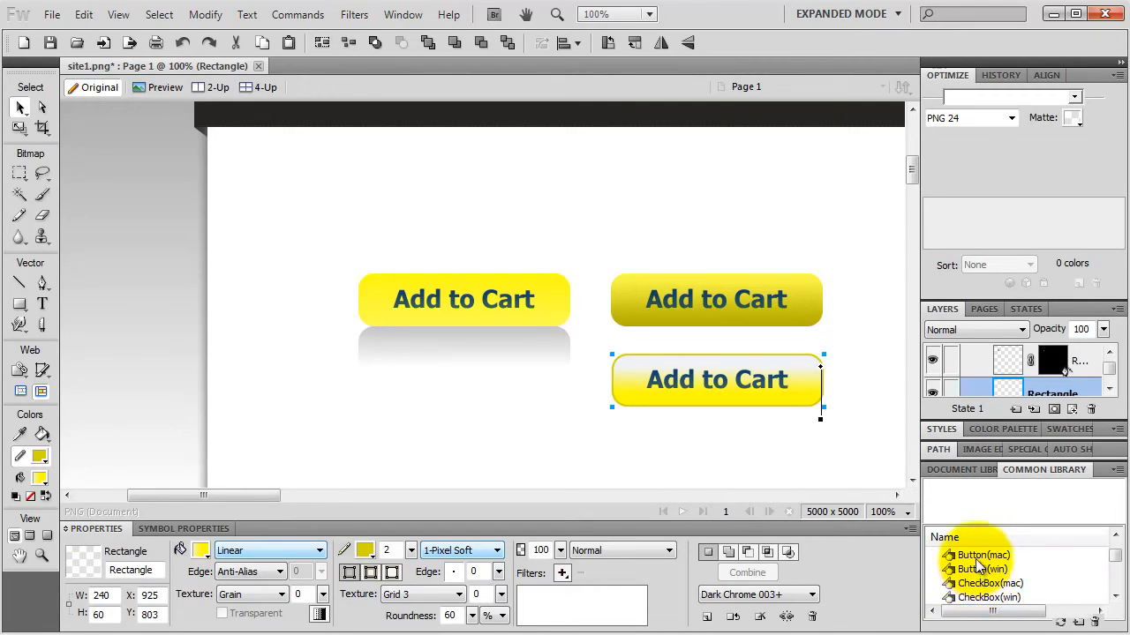
pyautogui.click(983, 556)
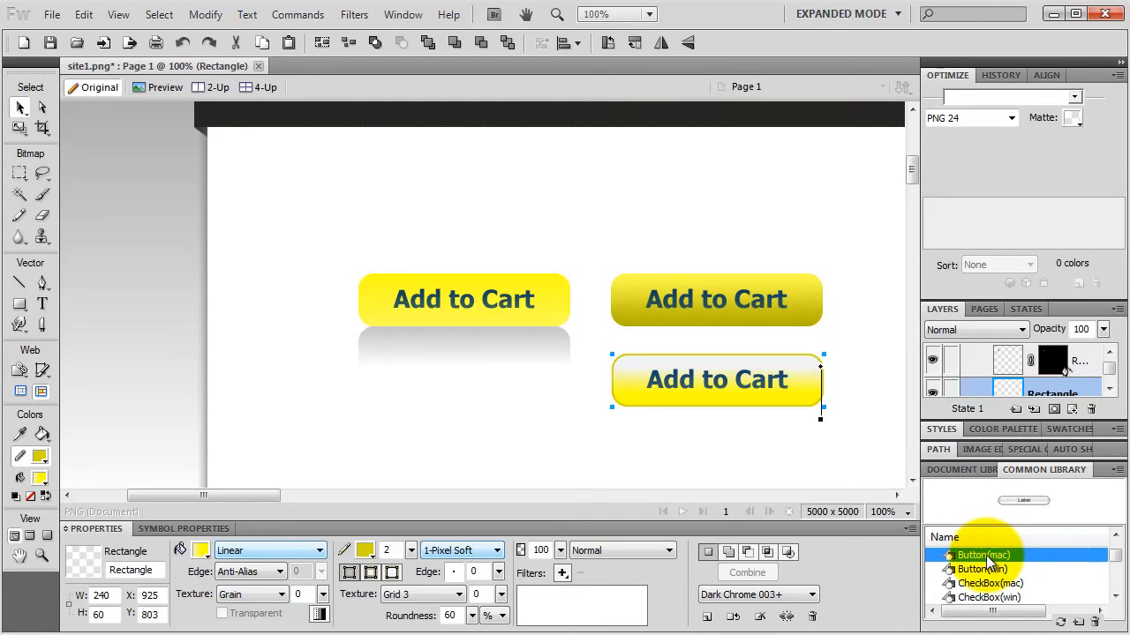
pyautogui.moveTo(988, 559); pyautogui.dragTo(469, 392)
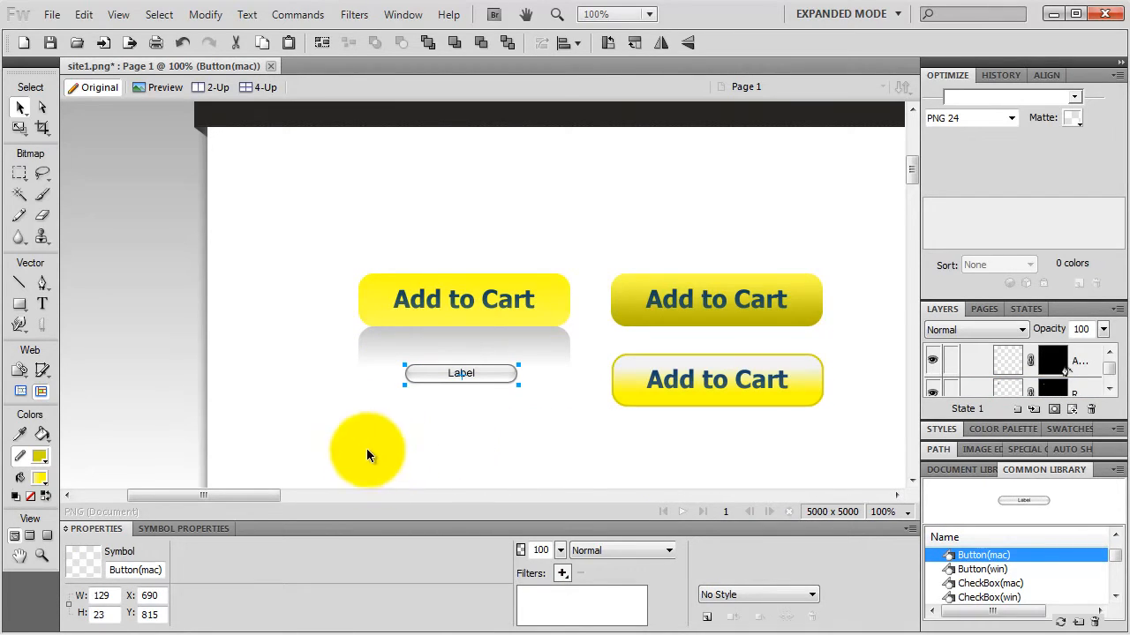
# Change the mac button symbol's label text to "Add to Cart" in its symbol properties
pyautogui.click(181, 528)
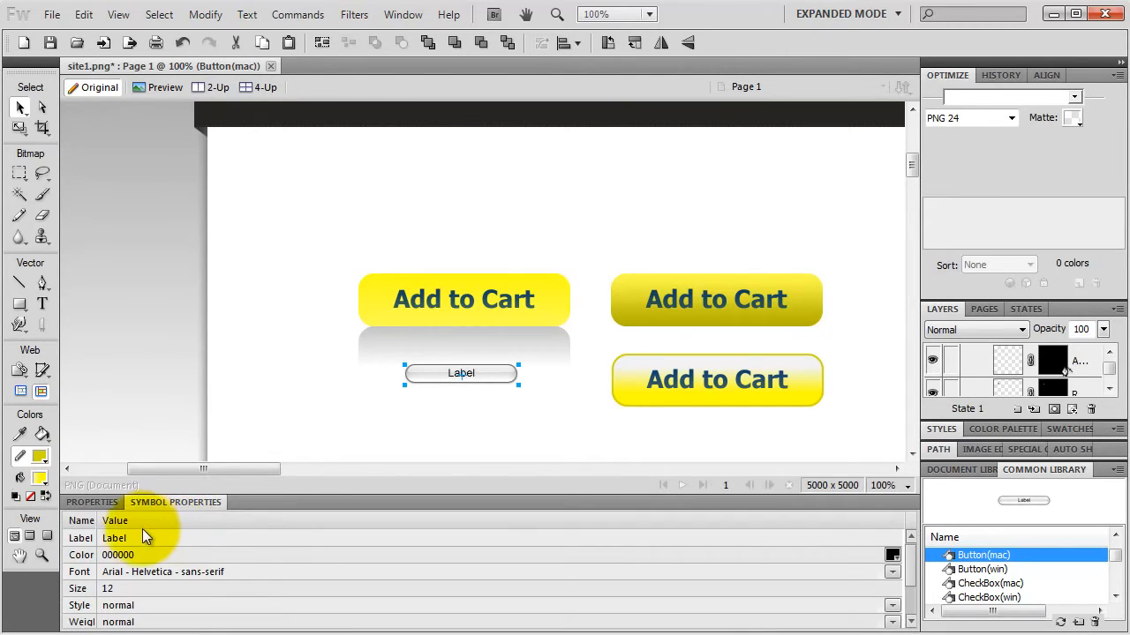
pyautogui.click(113, 537)
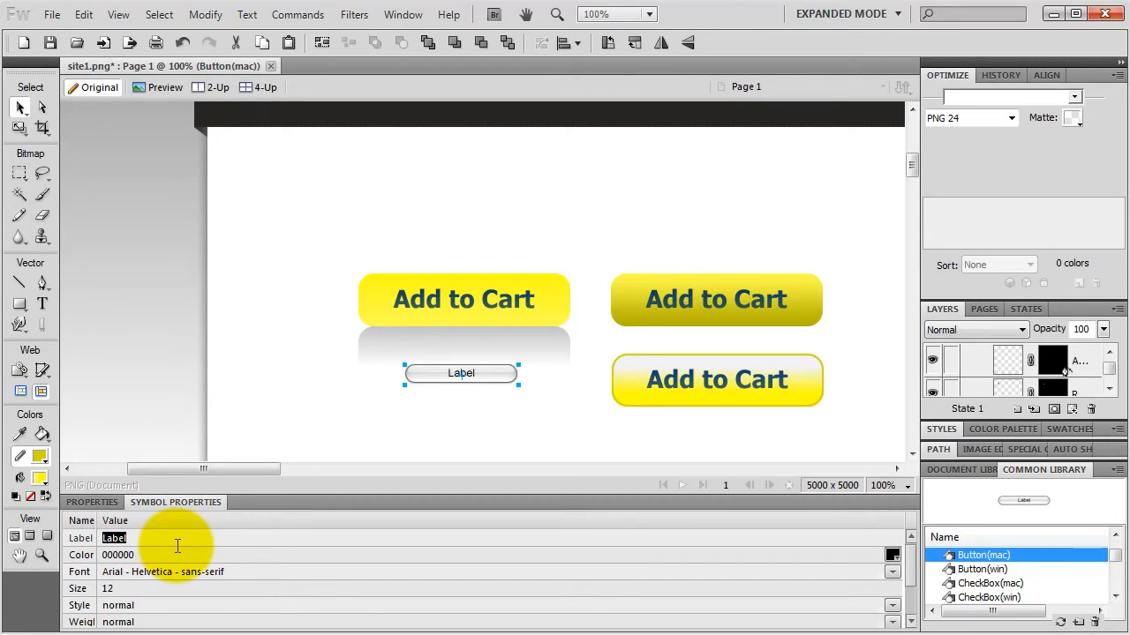
pyautogui.write('Ad')
pyautogui.write('d to ca')
pyautogui.write('ar')
pyautogui.press('Return')
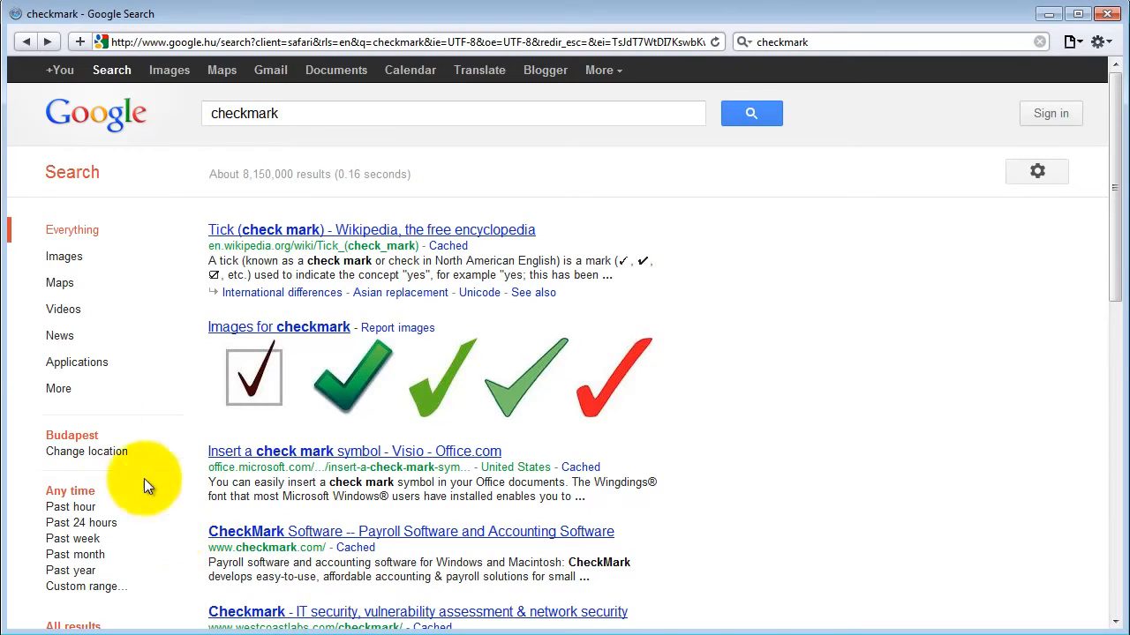
# Switch to the browser's Google search for checkmark, show only large image results and look through them for a glossy button
pyautogui.click(61, 258)
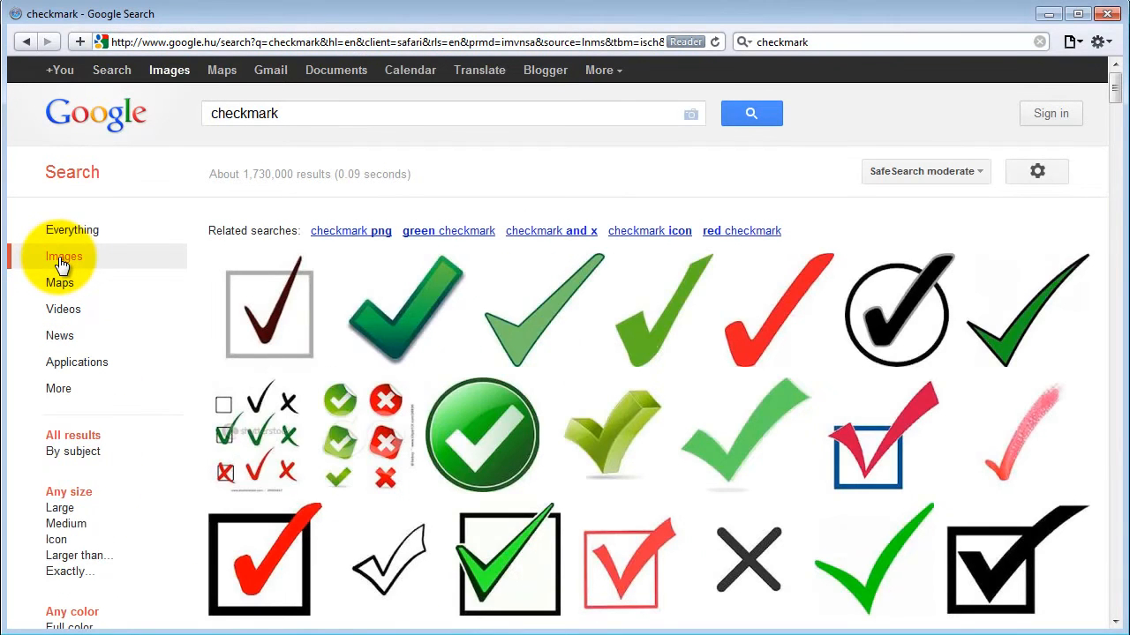
pyautogui.click(60, 508)
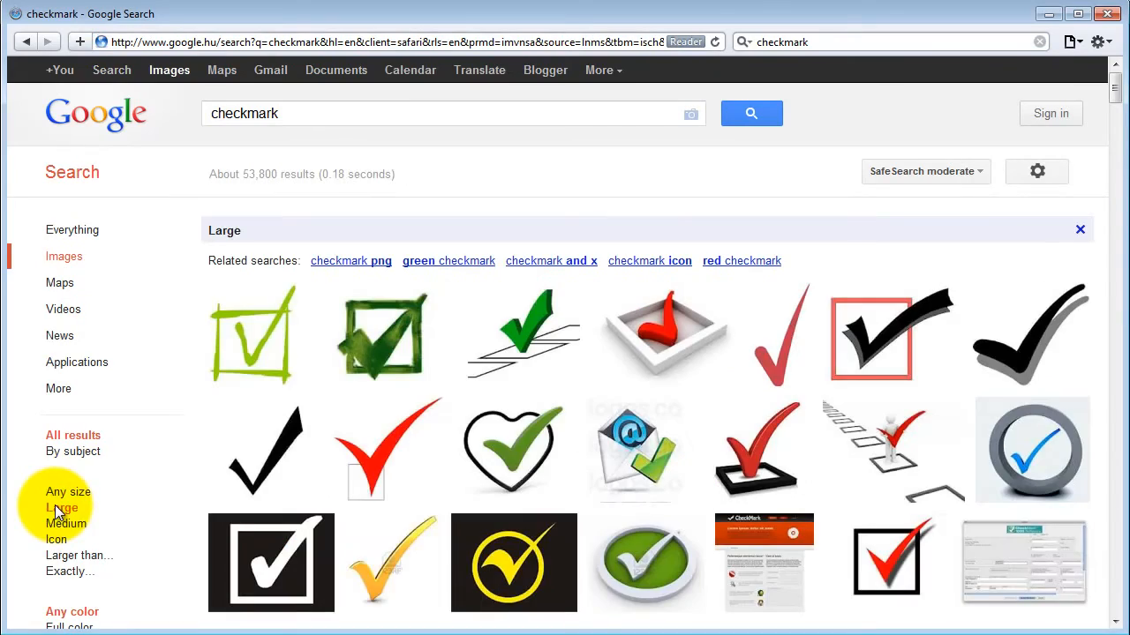
pyautogui.scroll(-12, 504, 253)
pyautogui.scroll(-15, 615, 292)
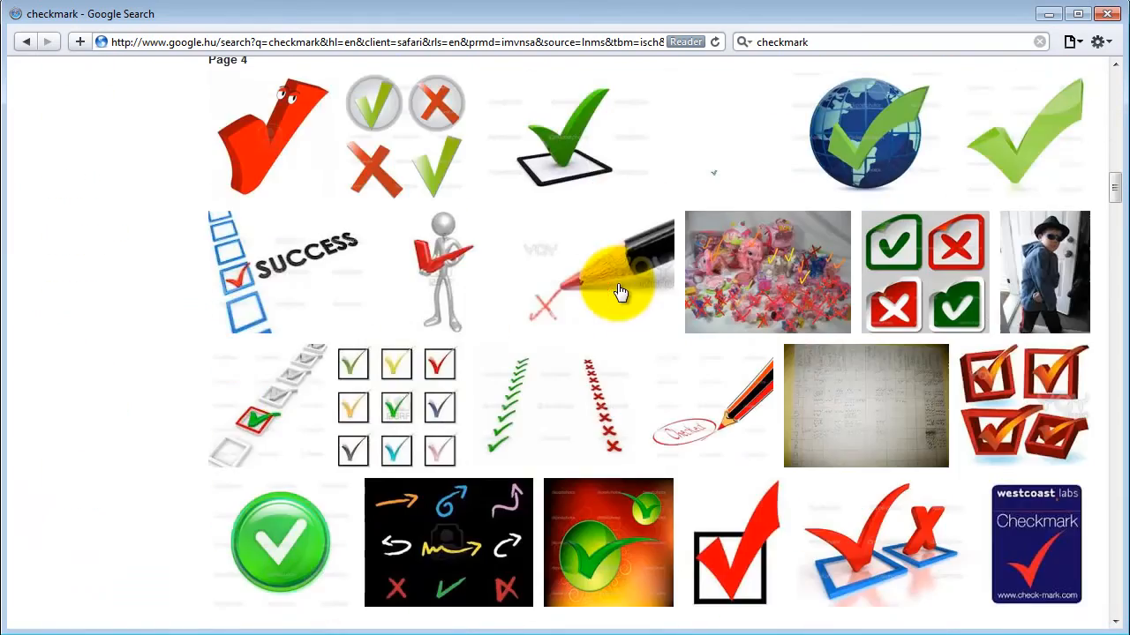
pyautogui.scroll(-15, 620, 292)
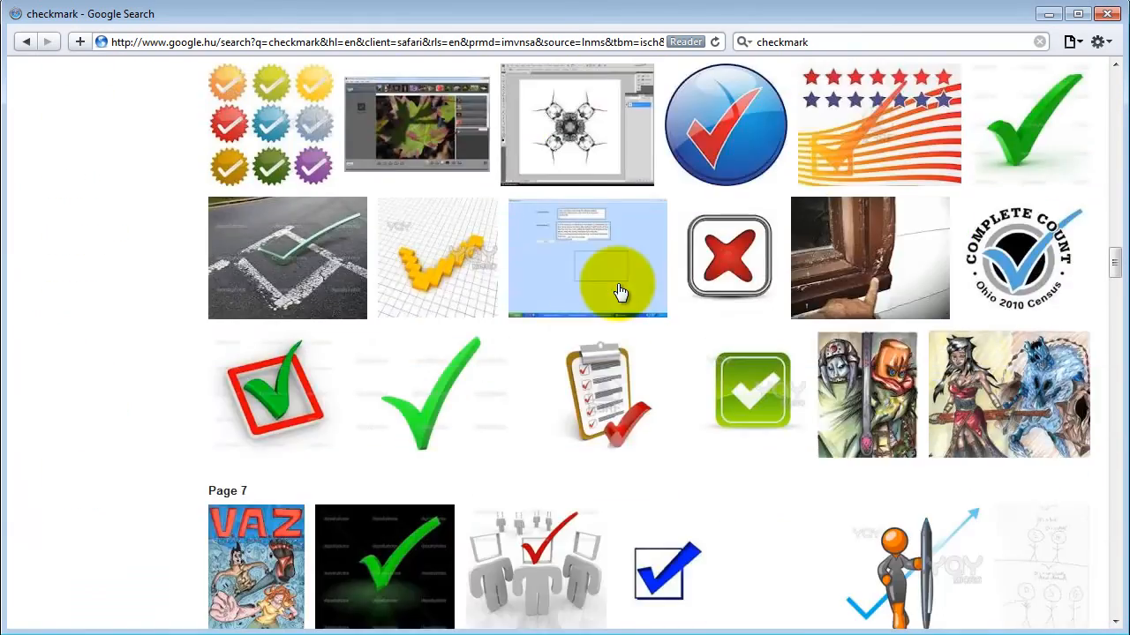
pyautogui.scroll(-2, 617, 295)
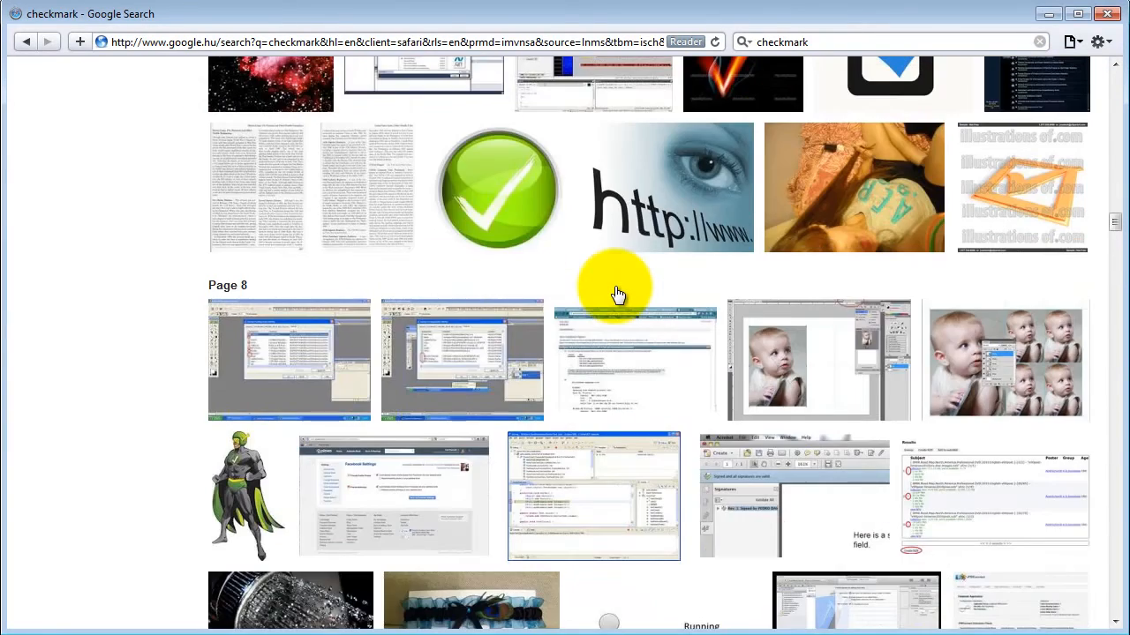
# Open the round green checkmark-1024x992.jpg image from the results and copy the image
pyautogui.moveTo(507, 221)
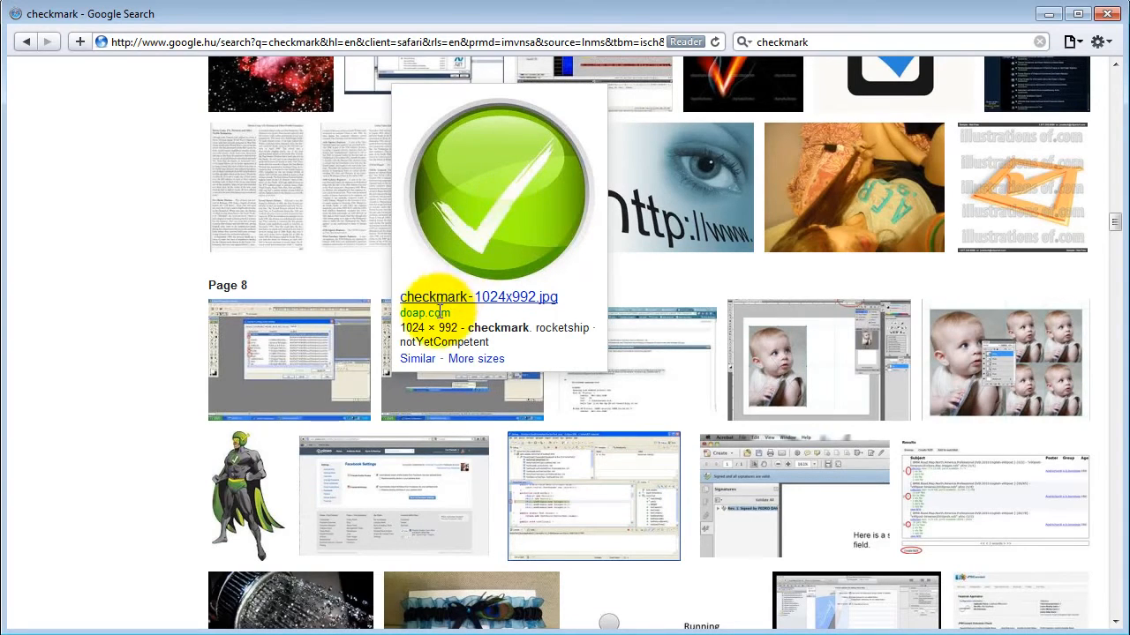
pyautogui.click(484, 209)
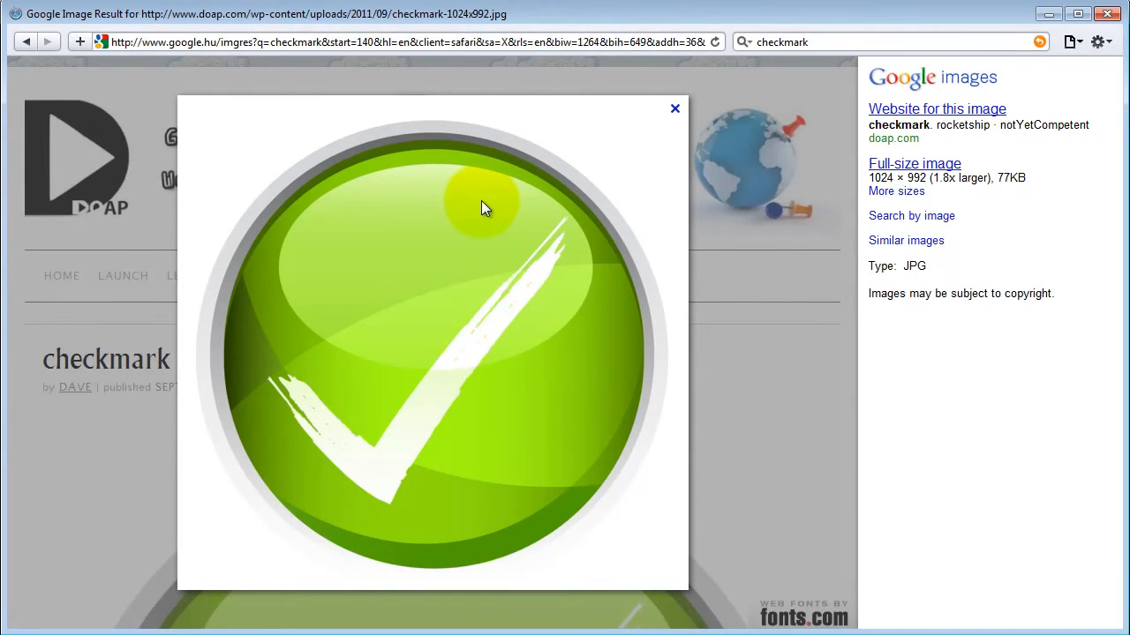
pyautogui.rightClick(384, 280)
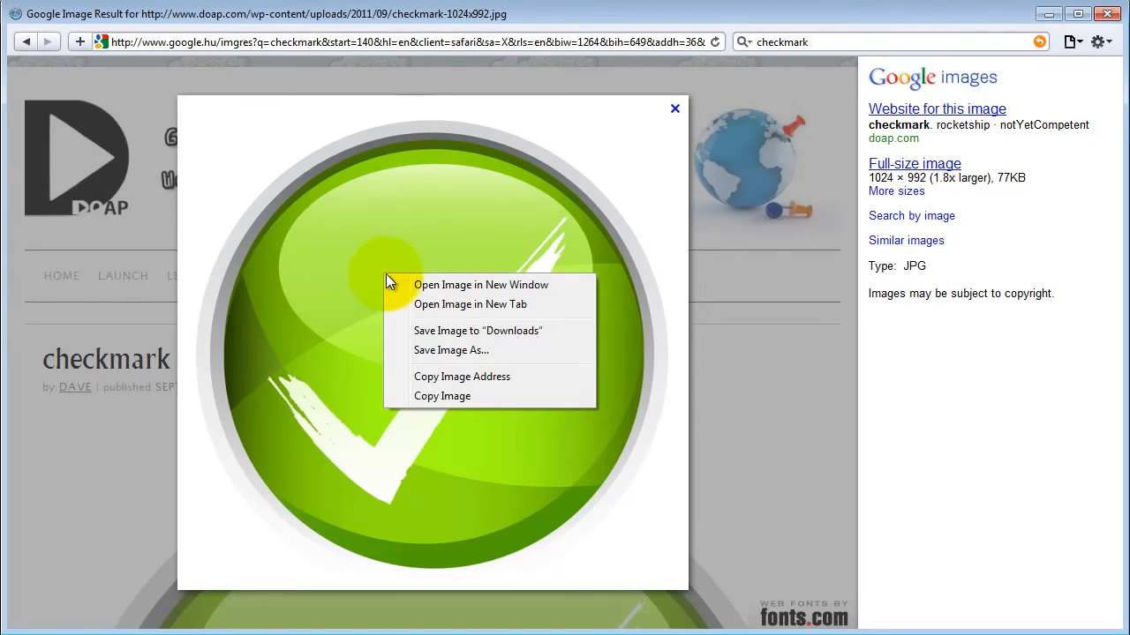
pyautogui.click(438, 396)
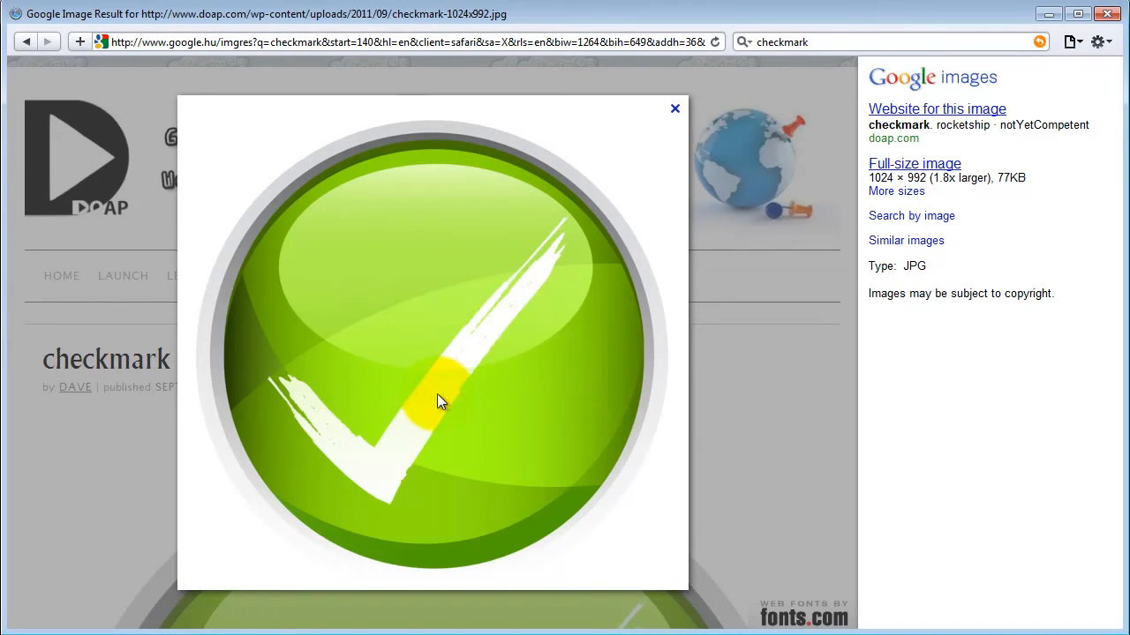
# Switch back to Fireworks, paste the copied checkmark image and move it beside the page layout to about X 2064, Y 200
pyautogui.hotkey('alt', 'Tab')
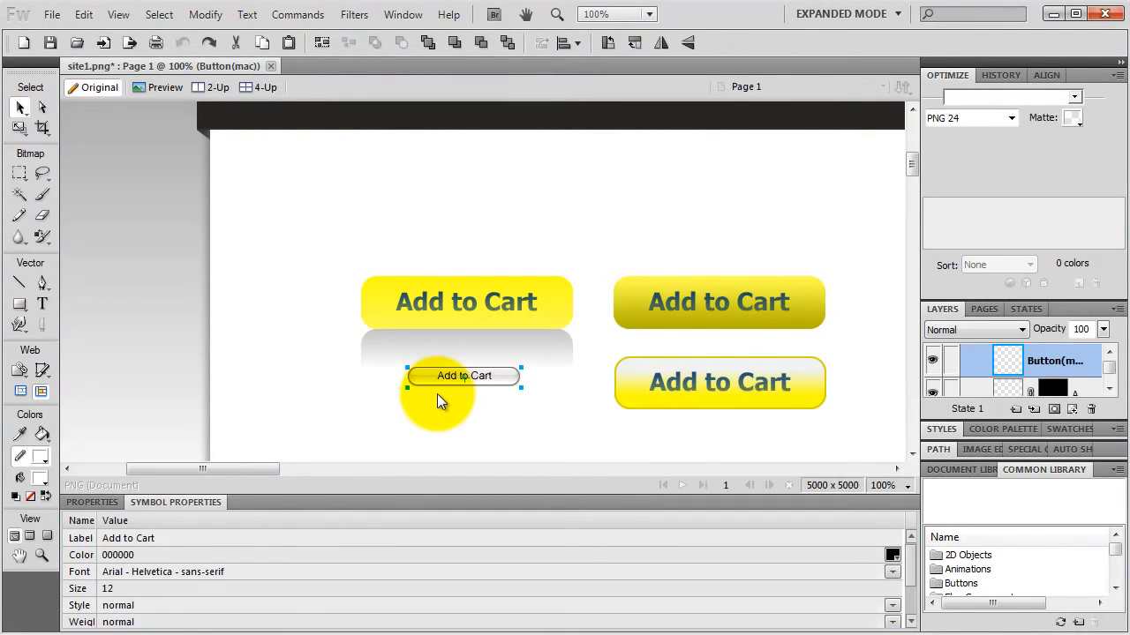
pyautogui.hotkey('ctrl', 'v')
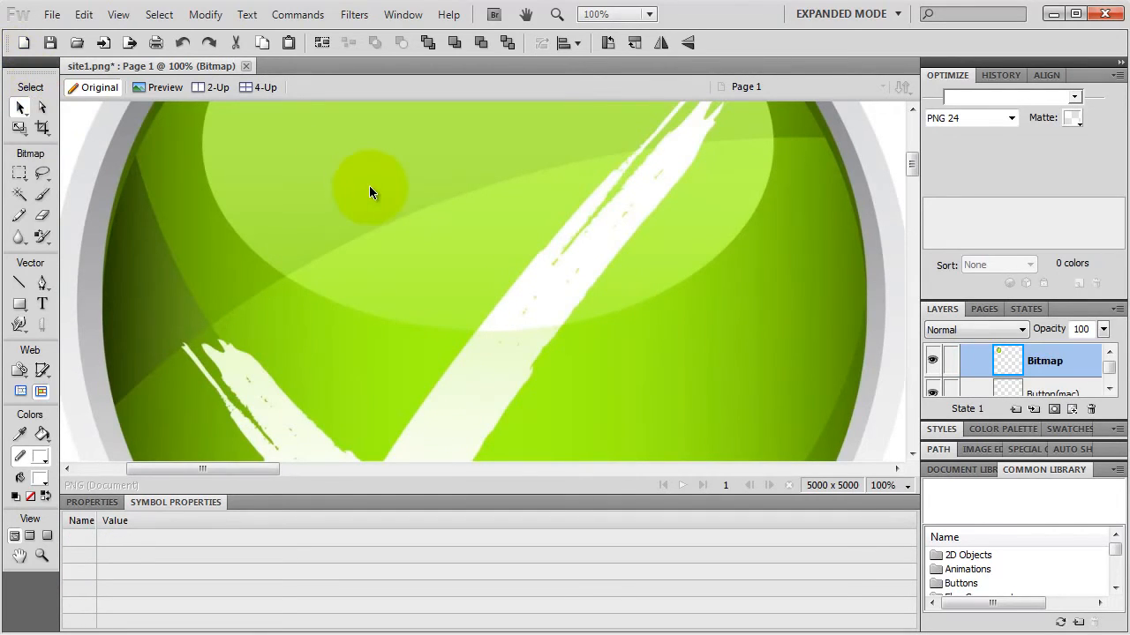
pyautogui.hotkey('ctrl', '-')
pyautogui.hotkey('ctrl', '-')
pyautogui.hotkey('ctrl', '-')
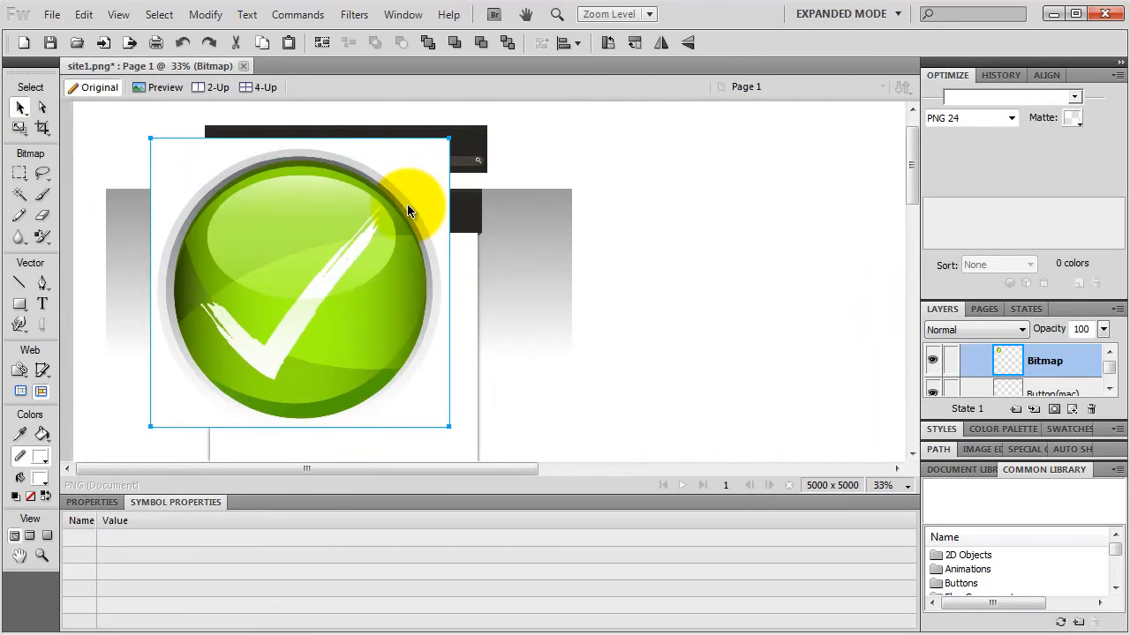
pyautogui.hotkey('ctrl', '-')
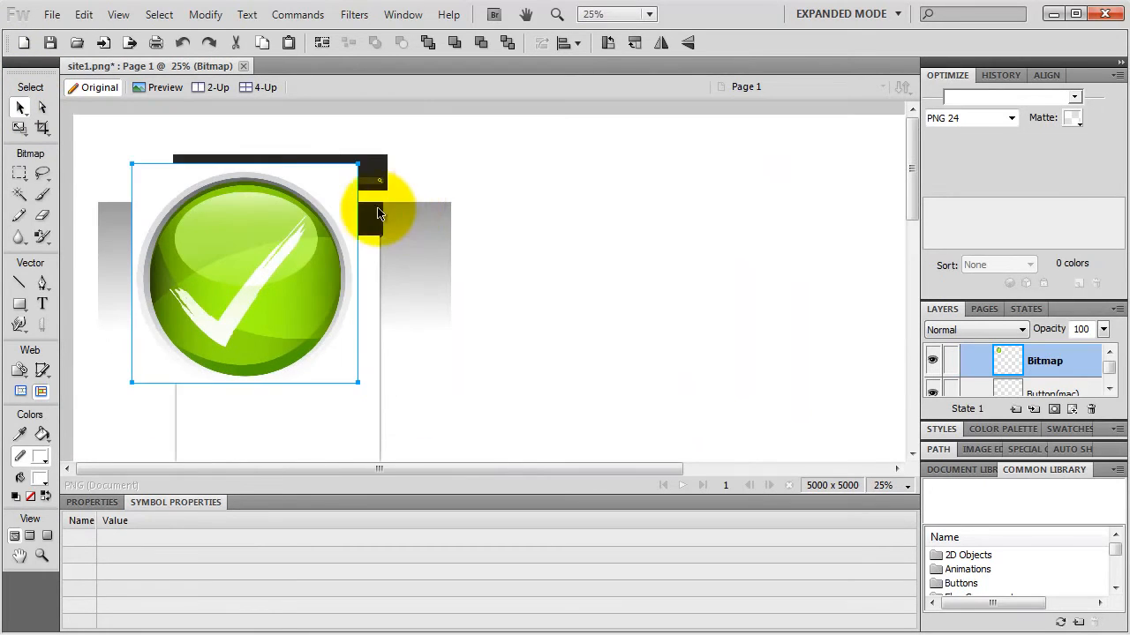
pyautogui.moveTo(338, 222); pyautogui.dragTo(703, 217)
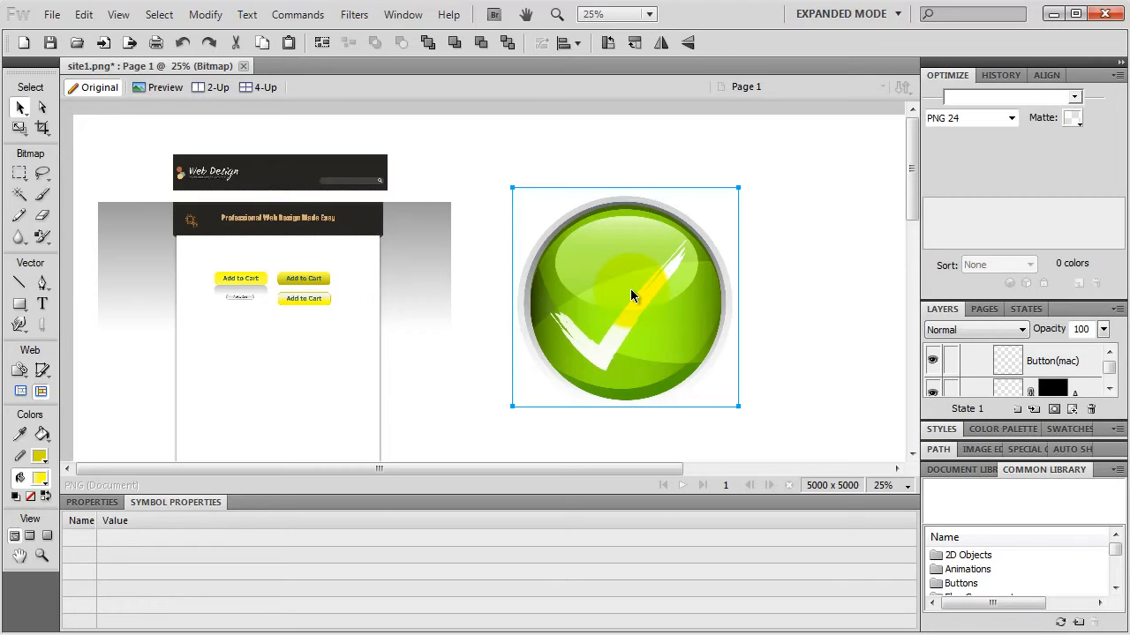
pyautogui.moveTo(630, 289); pyautogui.dragTo(687, 234)
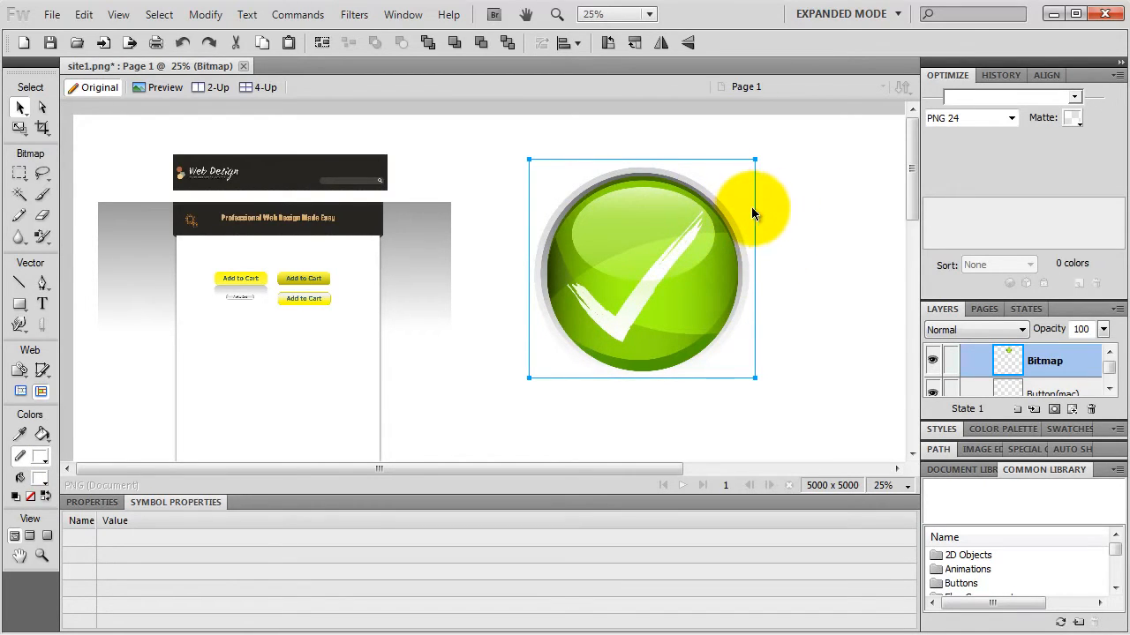
# Recolor the green areas of the checkmark button to blue #0066FF by painting over them with the Replace Color tool
pyautogui.click(42, 237)
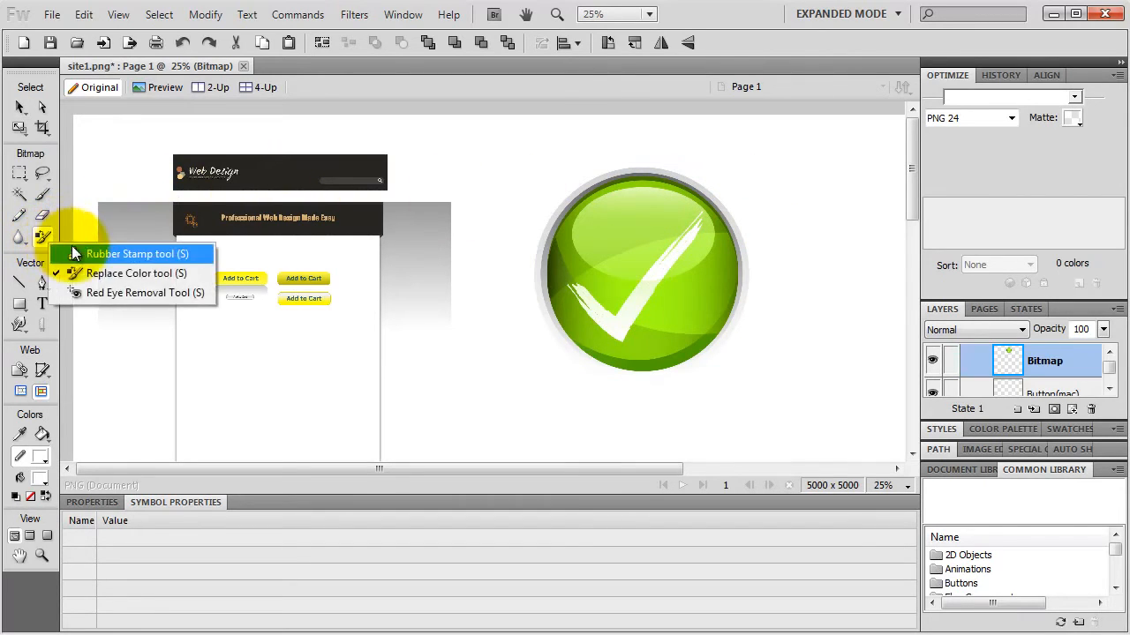
pyautogui.click(84, 272)
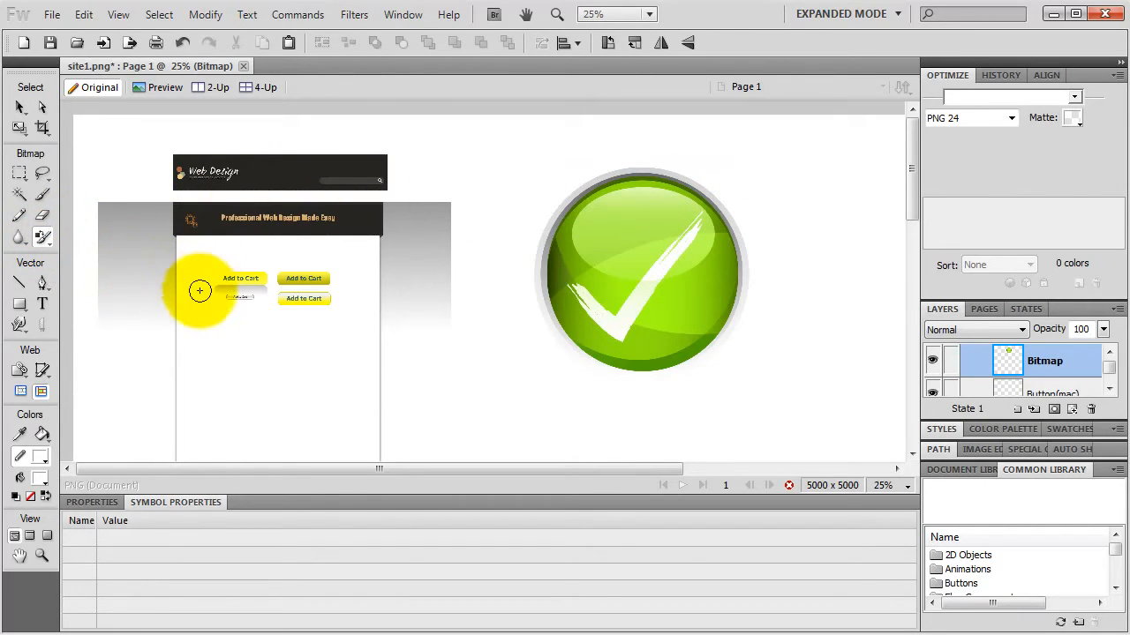
pyautogui.click(92, 502)
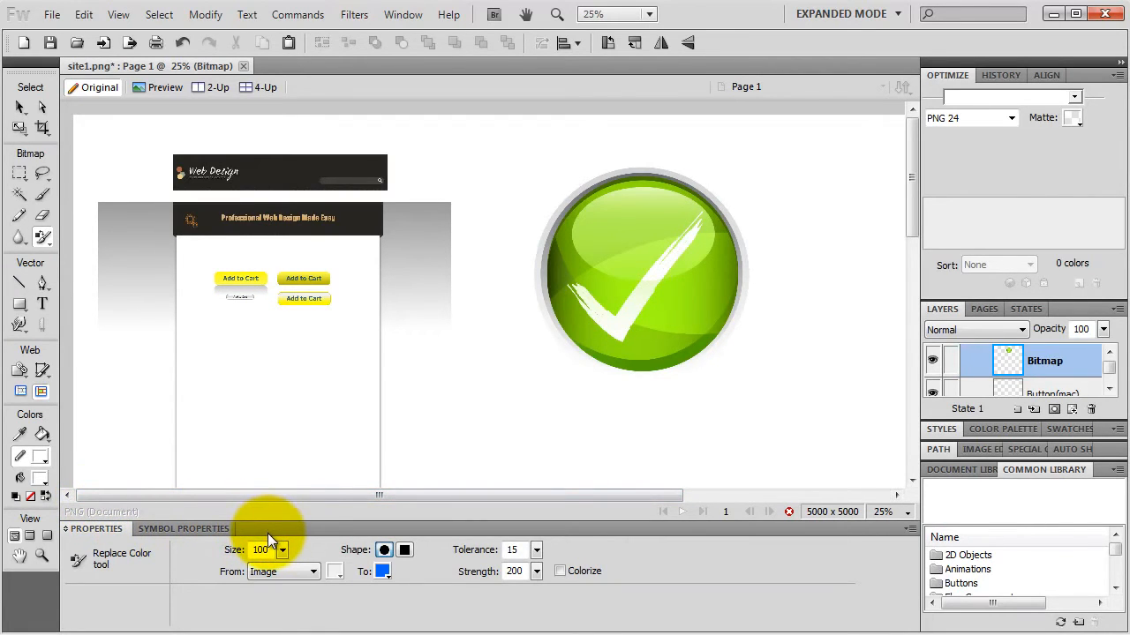
pyautogui.click(384, 570)
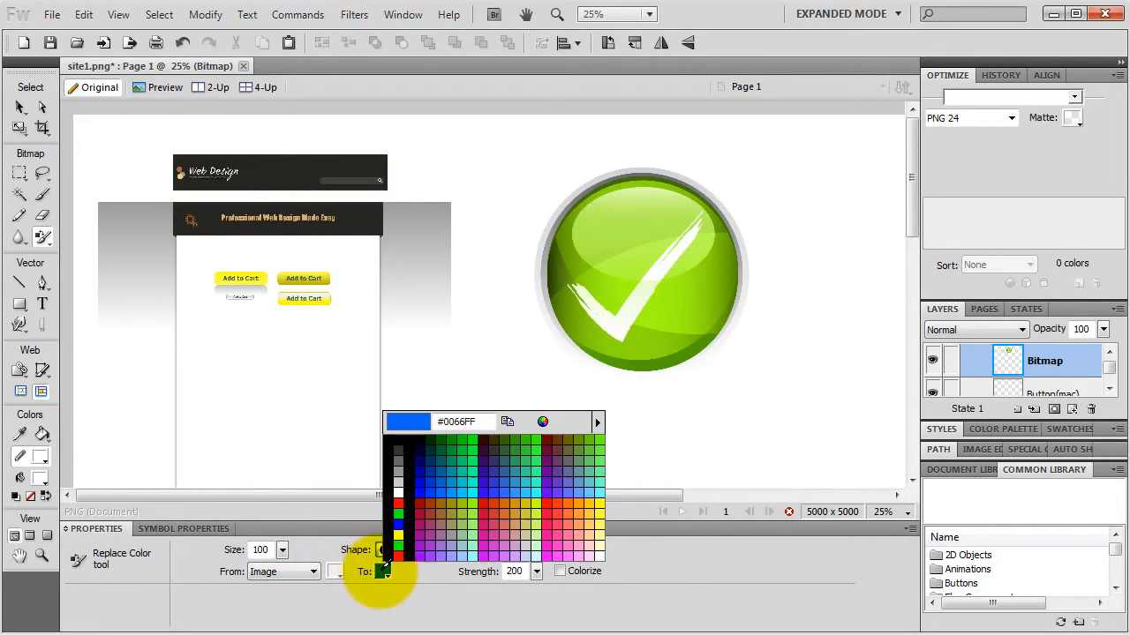
pyautogui.click(443, 490)
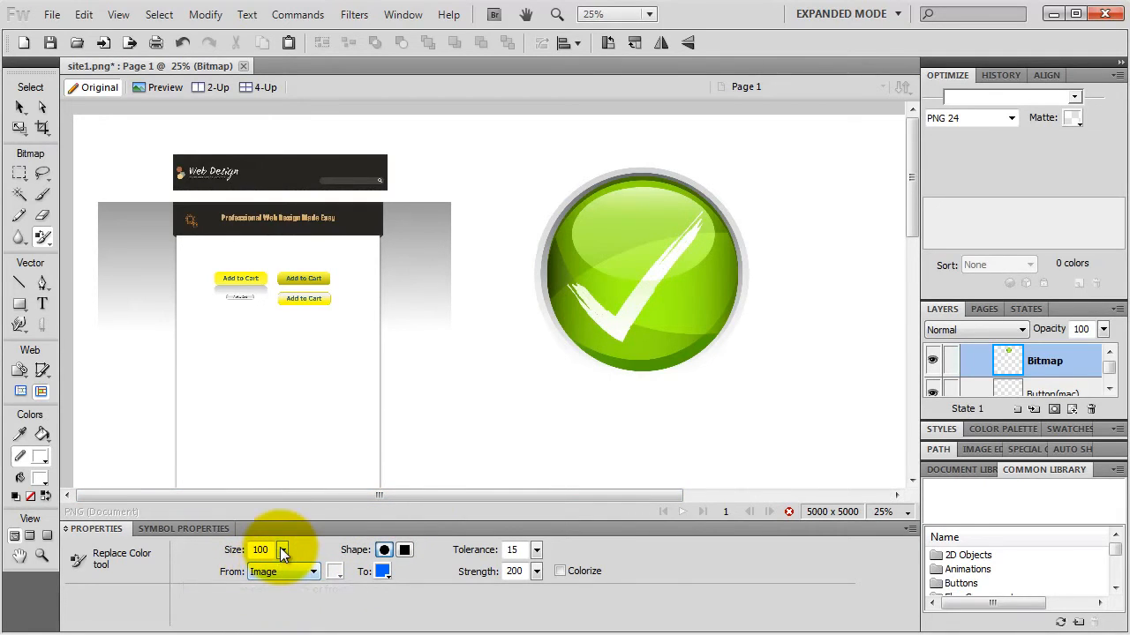
pyautogui.moveTo(283, 551); pyautogui.dragTo(314, 546)
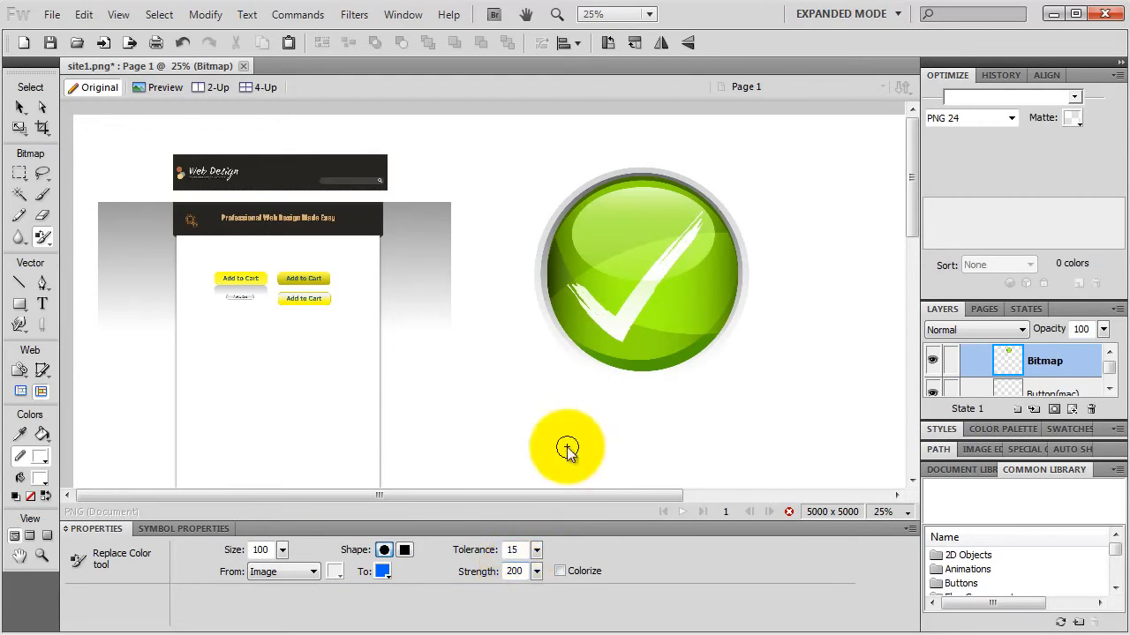
pyautogui.moveTo(600, 380)
pyautogui.mouseDown()
pyautogui.moveTo(655, 300)
pyautogui.moveTo(618, 334)
pyautogui.moveTo(625, 343)
pyautogui.moveTo(667, 284)
pyautogui.moveTo(623, 341)
pyautogui.moveTo(659, 312)
pyautogui.moveTo(686, 256)
pyautogui.moveTo(625, 349)
pyautogui.moveTo(691, 270)
pyautogui.moveTo(618, 364)
pyautogui.moveTo(692, 339)
pyautogui.moveTo(729, 242)
pyautogui.moveTo(717, 222)
pyautogui.moveTo(649, 355)
pyautogui.moveTo(707, 280)
pyautogui.moveTo(713, 239)
pyautogui.moveTo(732, 281)
pyautogui.moveTo(715, 328)
pyautogui.moveTo(670, 357)
pyautogui.moveTo(610, 356)
pyautogui.moveTo(574, 328)
pyautogui.moveTo(565, 290)
pyautogui.moveTo(549, 287)
pyautogui.moveTo(563, 329)
pyautogui.moveTo(613, 344)
pyautogui.moveTo(569, 253)
pyautogui.moveTo(553, 261)
pyautogui.moveTo(579, 207)
pyautogui.moveTo(625, 188)
pyautogui.moveTo(714, 211)
pyautogui.moveTo(706, 250)
pyautogui.moveTo(705, 210)
pyautogui.moveTo(611, 355)
pyautogui.moveTo(635, 264)
pyautogui.moveTo(585, 354)
pyautogui.moveTo(603, 240)
pyautogui.moveTo(596, 226)
pyautogui.moveTo(580, 237)
pyautogui.moveTo(587, 210)
pyautogui.moveTo(636, 186)
pyautogui.moveTo(667, 187)
pyautogui.moveTo(704, 210)
pyautogui.moveTo(714, 246)
pyautogui.moveTo(709, 311)
pyautogui.moveTo(657, 357)
pyautogui.moveTo(677, 194)
pyautogui.moveTo(640, 285)
pyautogui.moveTo(688, 191)
pyautogui.moveTo(631, 264)
pyautogui.moveTo(634, 217)
pyautogui.moveTo(644, 210)
pyautogui.moveTo(618, 274)
pyautogui.moveTo(642, 210)
pyautogui.moveTo(633, 198)
pyautogui.moveTo(665, 203)
pyautogui.moveTo(661, 179)
pyautogui.moveTo(624, 175)
pyautogui.moveTo(576, 204)
pyautogui.moveTo(553, 257)
pyautogui.moveTo(559, 300)
pyautogui.moveTo(593, 340)
pyautogui.moveTo(650, 371)
pyautogui.moveTo(726, 286)
pyautogui.moveTo(668, 176)
pyautogui.moveTo(558, 284)
pyautogui.mouseUp()
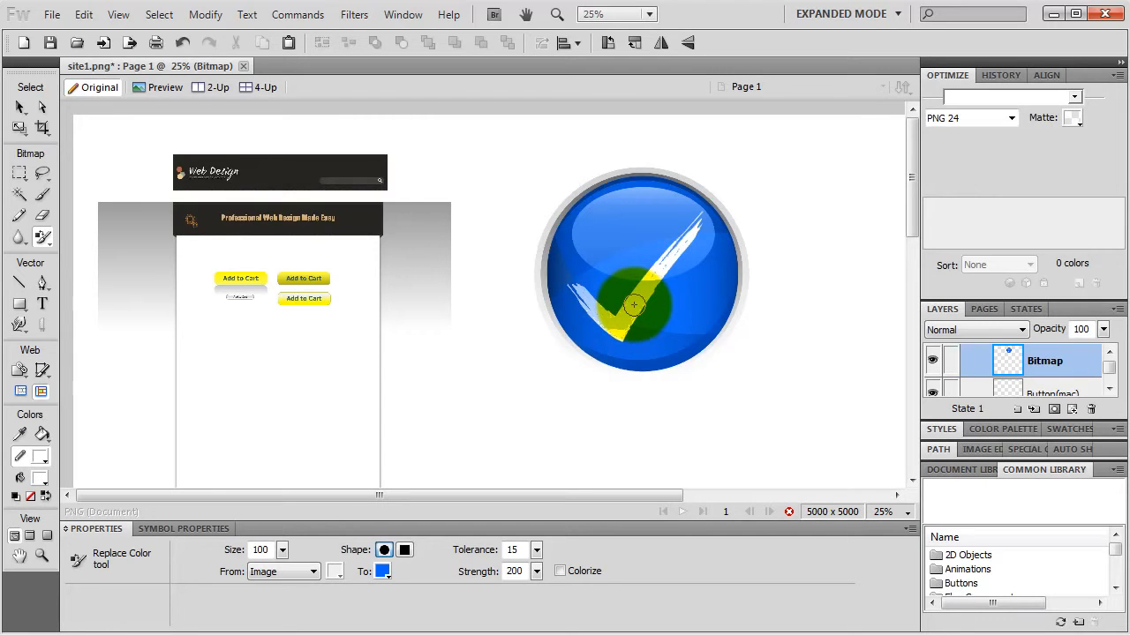
# Fill the blue-tinted check mark with solid white using the Paint Bucket tool, undoing any misplaced fill
pyautogui.click(42, 434)
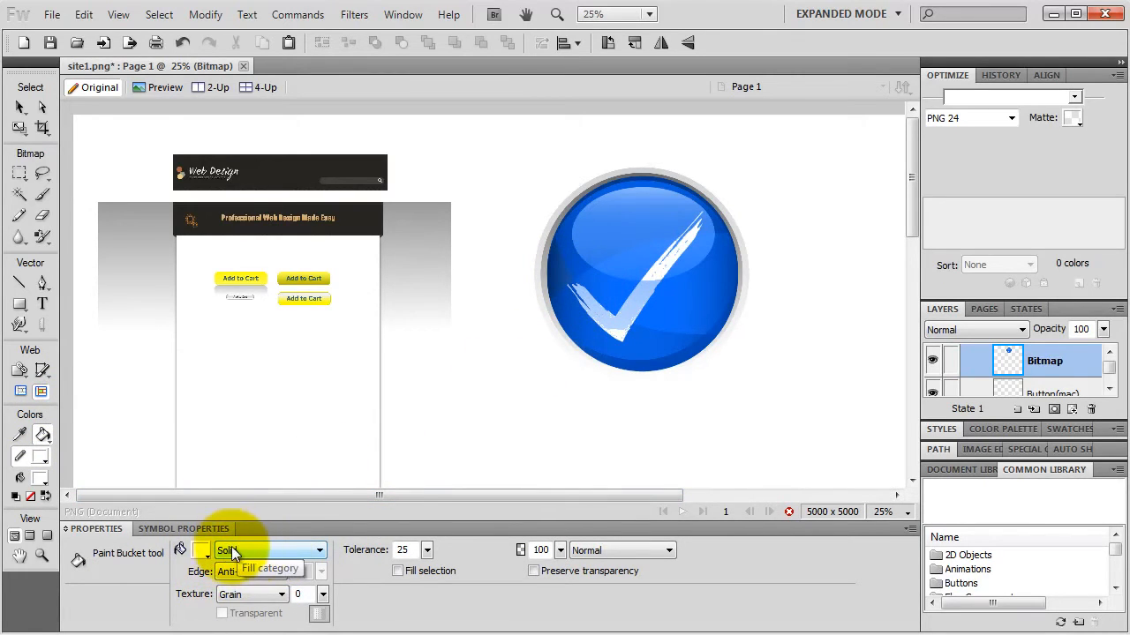
pyautogui.click(202, 551)
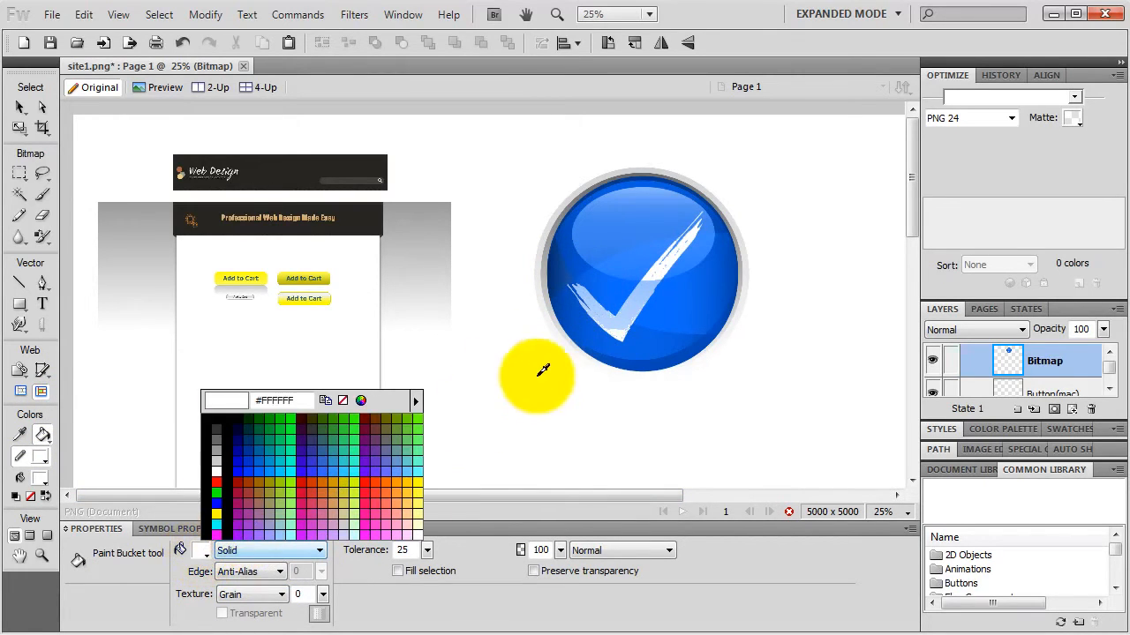
pyautogui.click(663, 265)
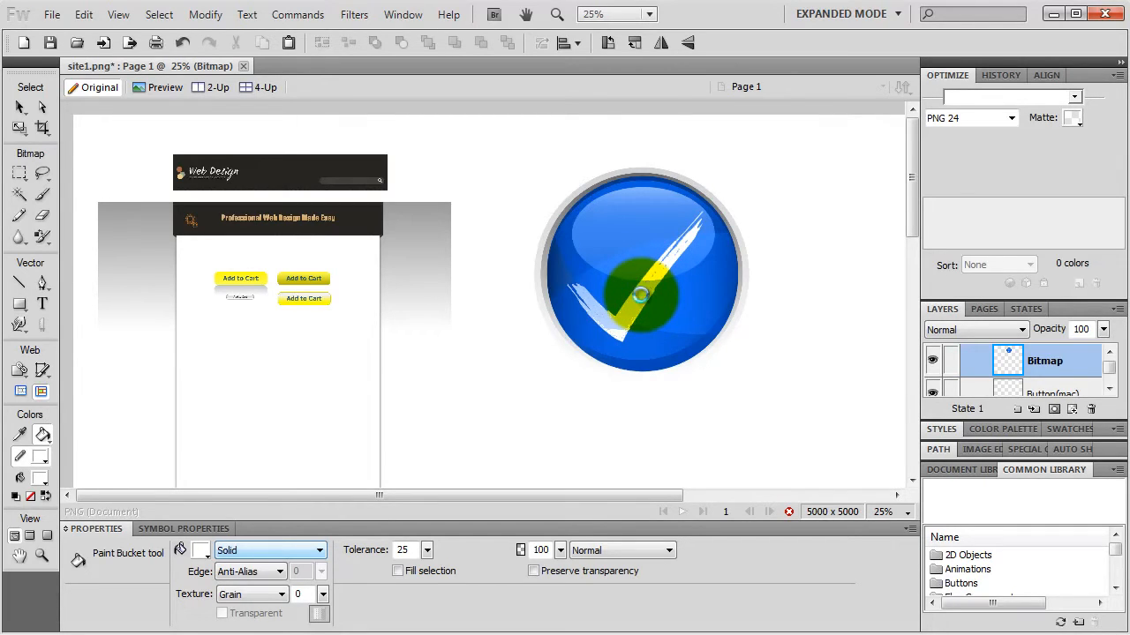
pyautogui.hotkey('ctrl', 'z')
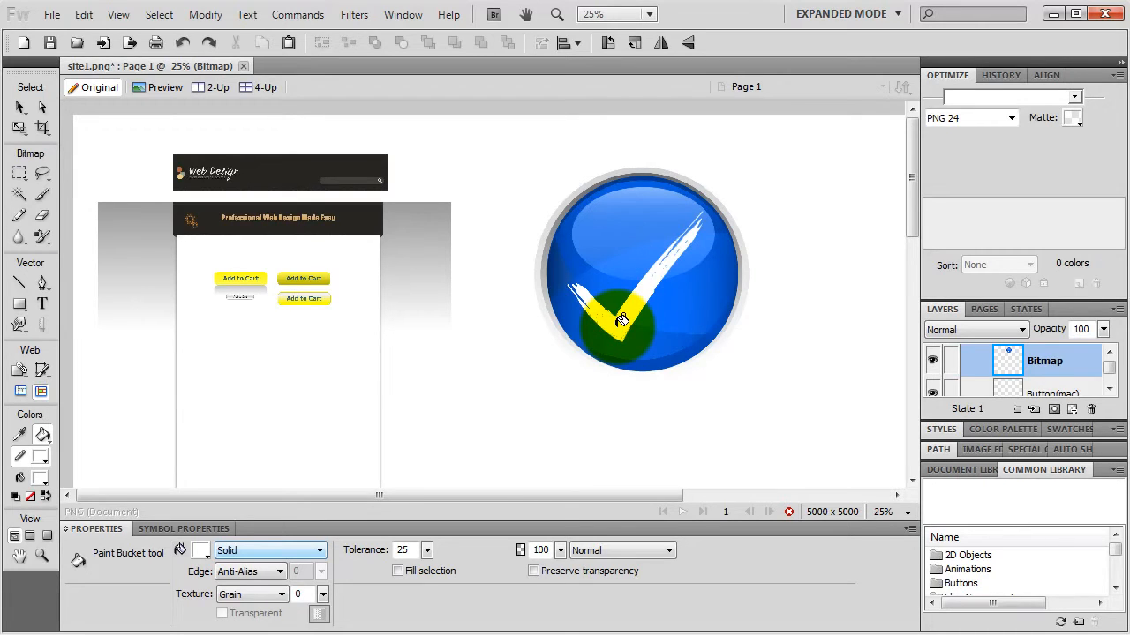
# Set up the Brush tool for touching up the check mark, with white sampled from the mark and a size of 18
pyautogui.click(19, 107)
pyautogui.click(640, 197)
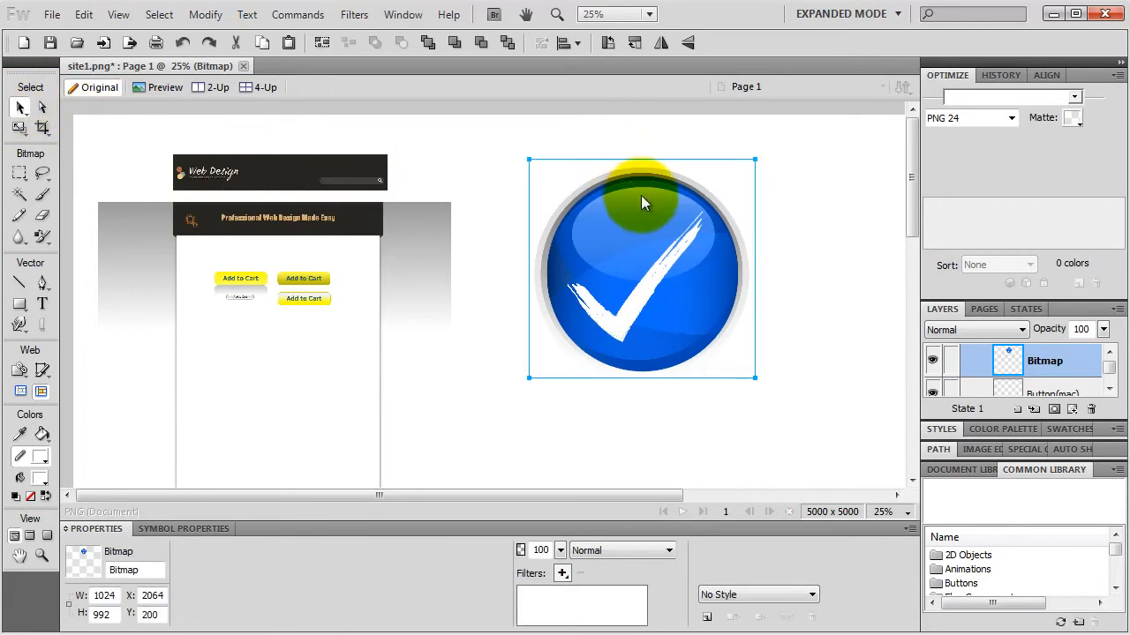
pyautogui.hotkey('ctrl', '=')
pyautogui.hotkey('ctrl', '=')
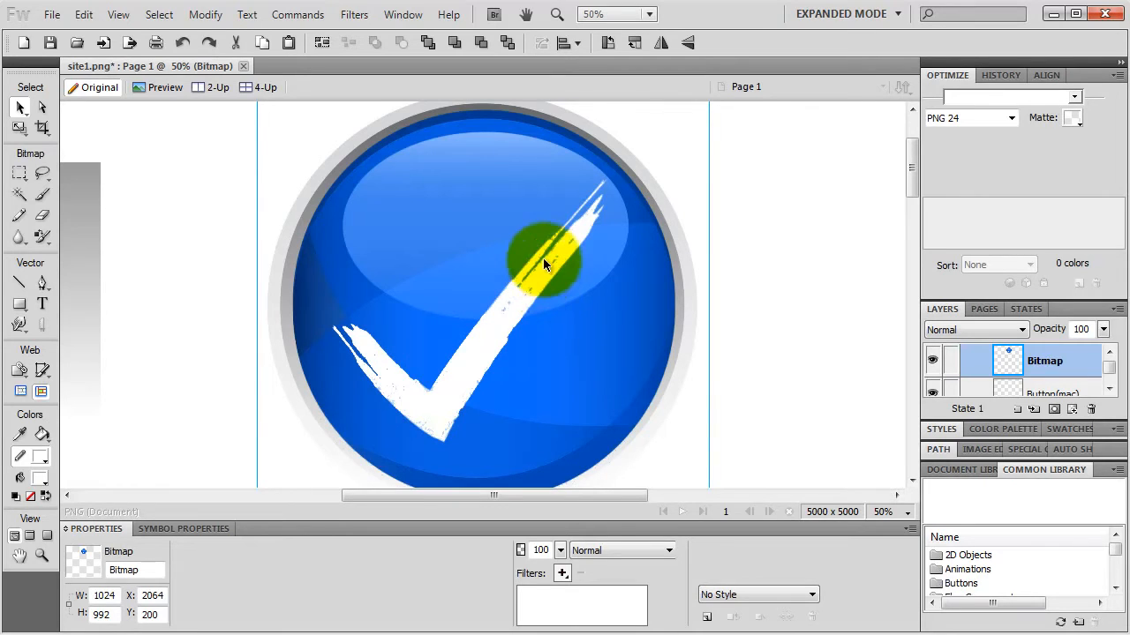
pyautogui.click(42, 195)
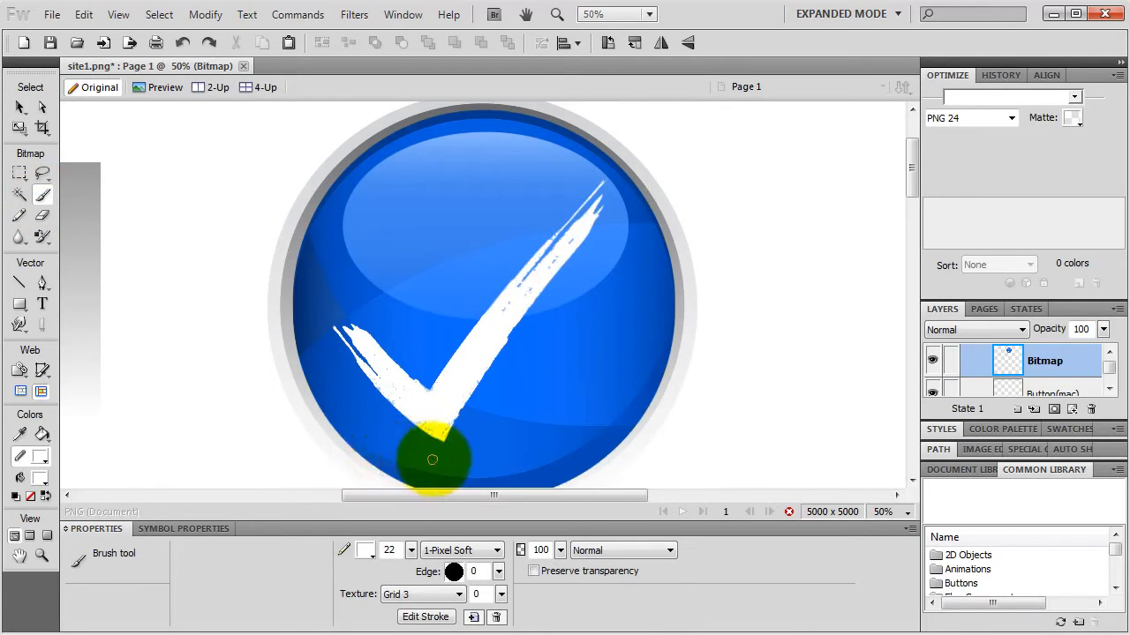
pyautogui.click(367, 549)
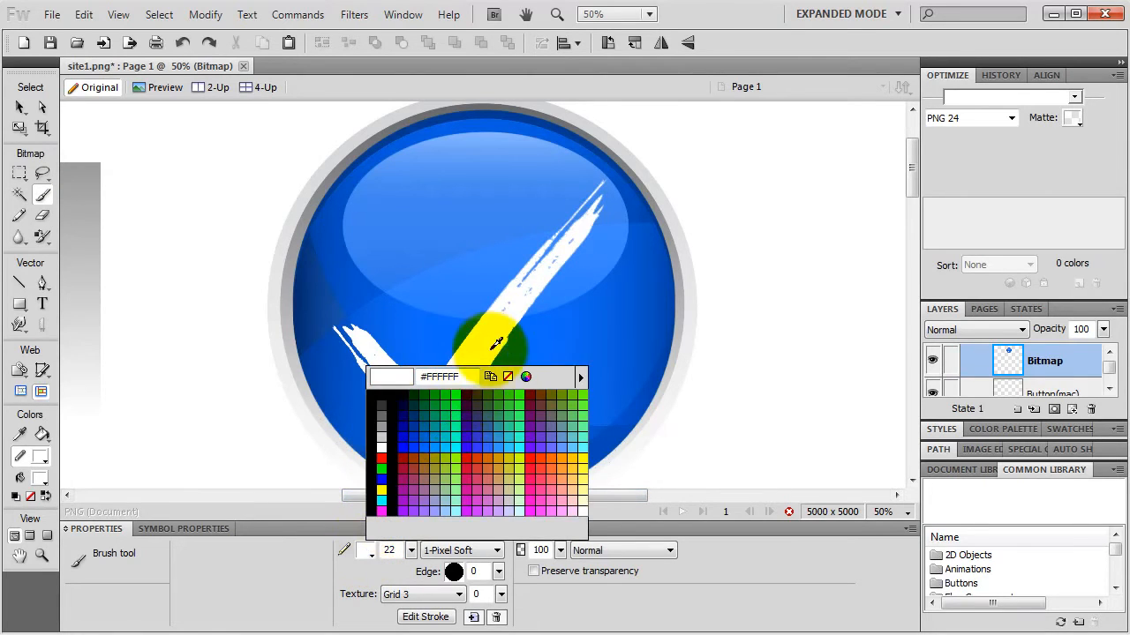
pyautogui.click(496, 308)
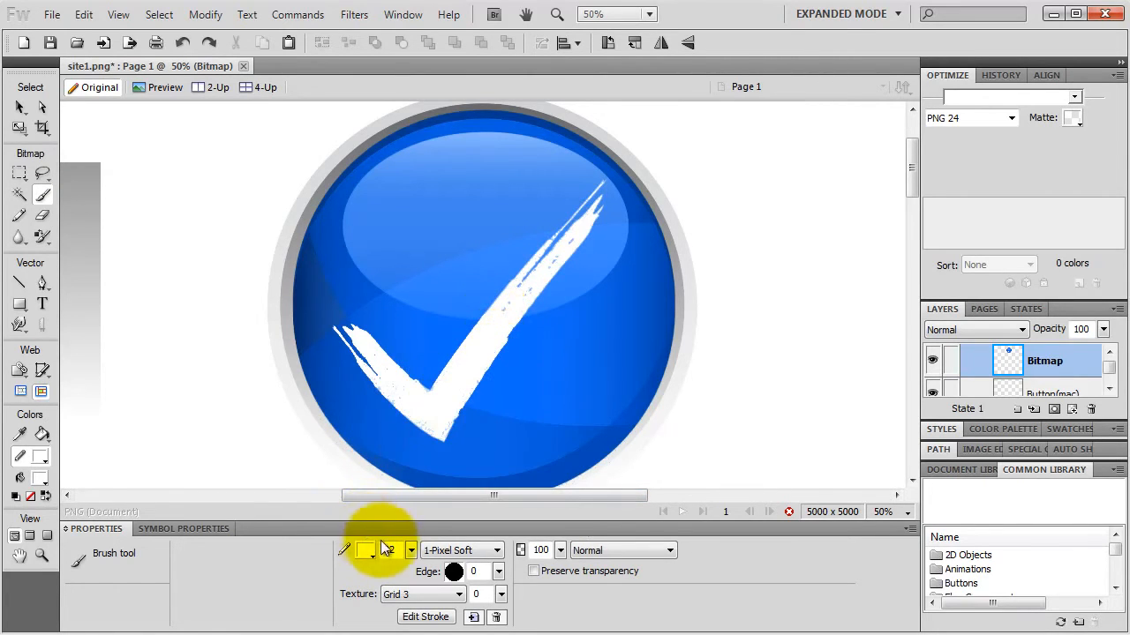
pyautogui.click(413, 549)
pyautogui.moveTo(415, 551); pyautogui.dragTo(413, 548)
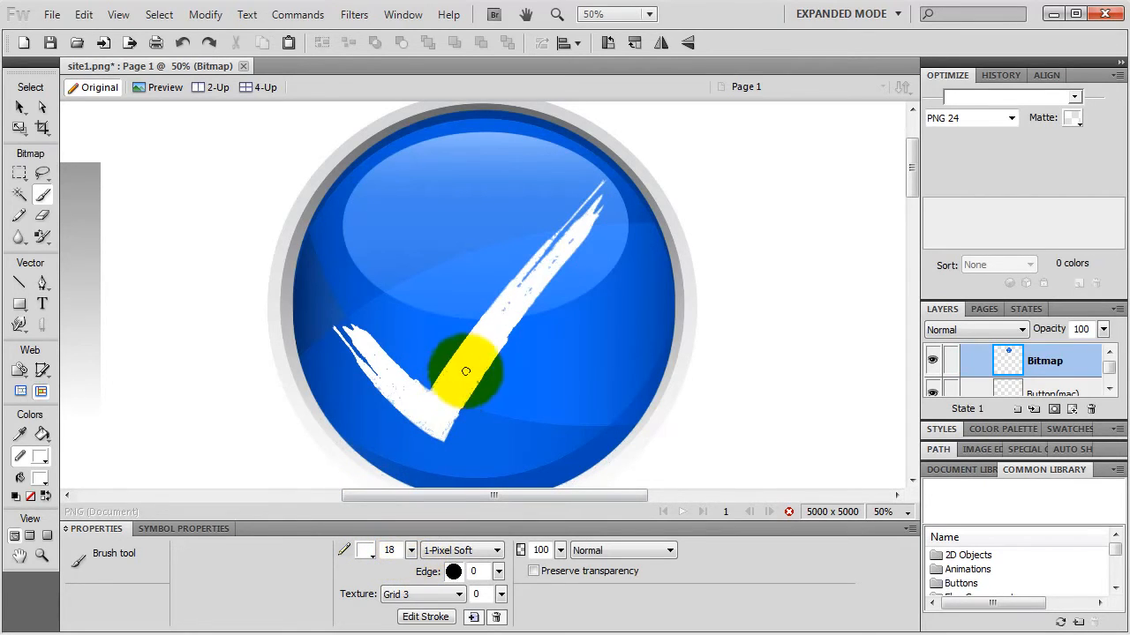
# Brush white over the check mark down to its lower corner to fill gaps in the strokes, then select the bitmap
pyautogui.moveTo(502, 311)
pyautogui.mouseDown()
pyautogui.moveTo(575, 239)
pyautogui.moveTo(390, 381)
pyautogui.moveTo(404, 388)
pyautogui.moveTo(393, 390)
pyautogui.moveTo(375, 356)
pyautogui.moveTo(393, 384)
pyautogui.moveTo(384, 390)
pyautogui.moveTo(381, 379)
pyautogui.moveTo(439, 414)
pyautogui.mouseUp()
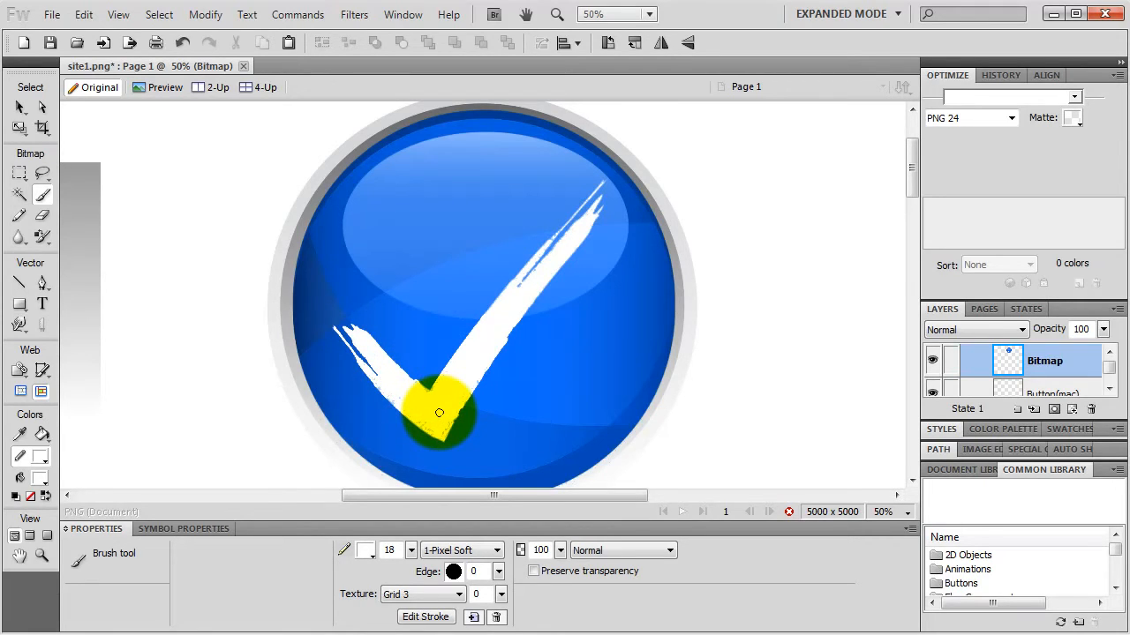
pyautogui.click(19, 107)
pyautogui.click(466, 253)
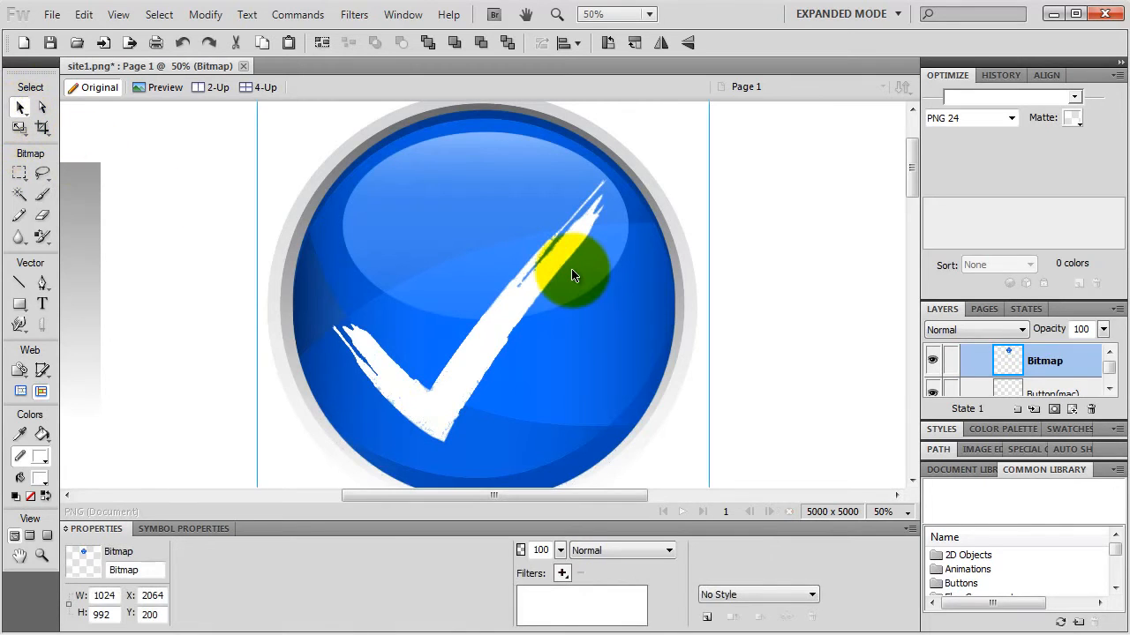
pyautogui.hotkey('ctrl', '-')
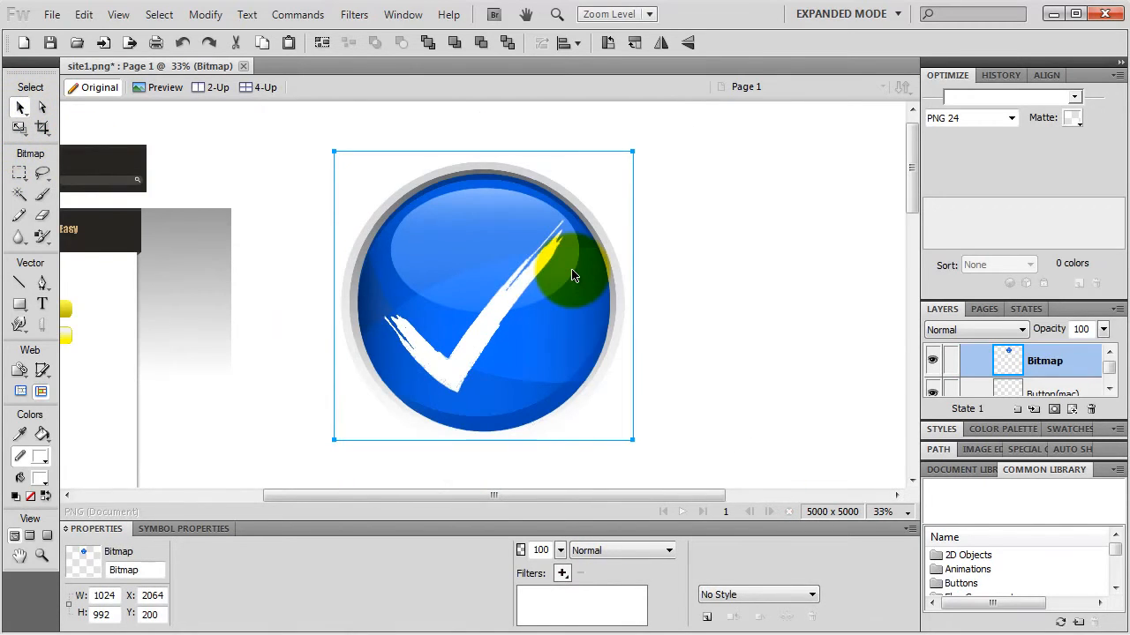
pyautogui.hotkey('ctrl', '-')
pyautogui.hotkey('ctrl', '=')
# Set the document's canvas color to transparent
pyautogui.click(687, 228)
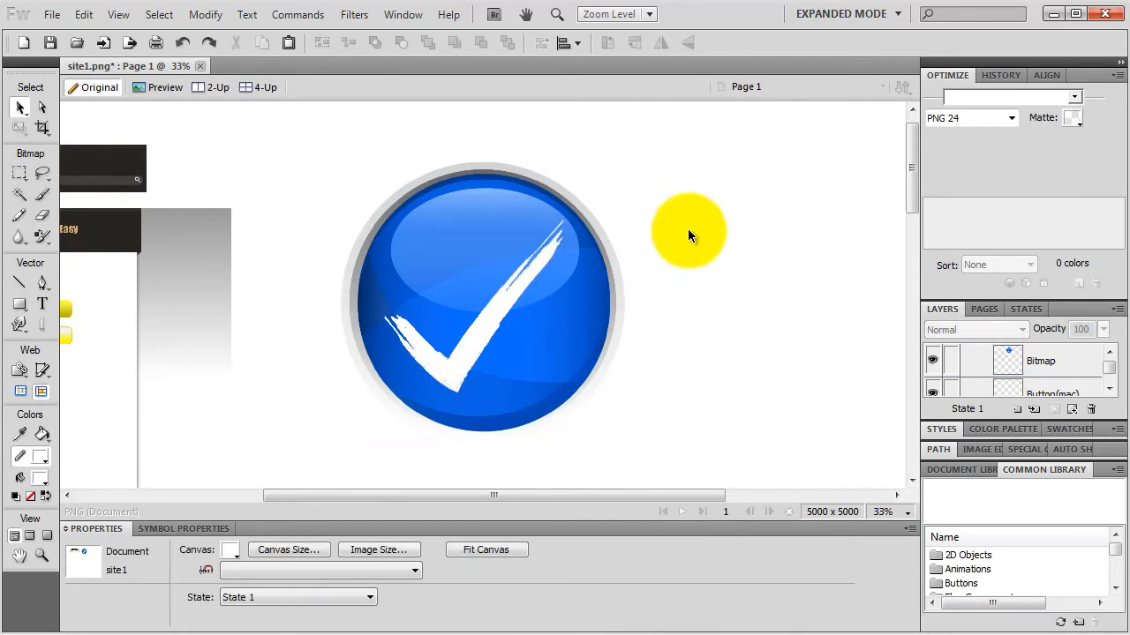
pyautogui.click(235, 549)
pyautogui.click(371, 400)
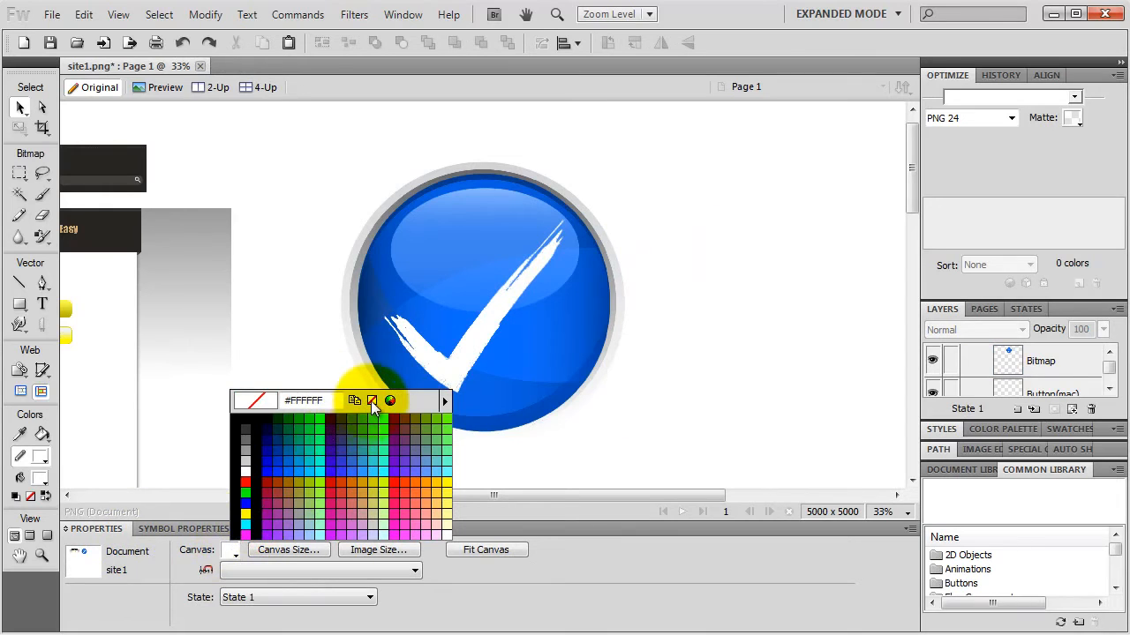
pyautogui.click(372, 401)
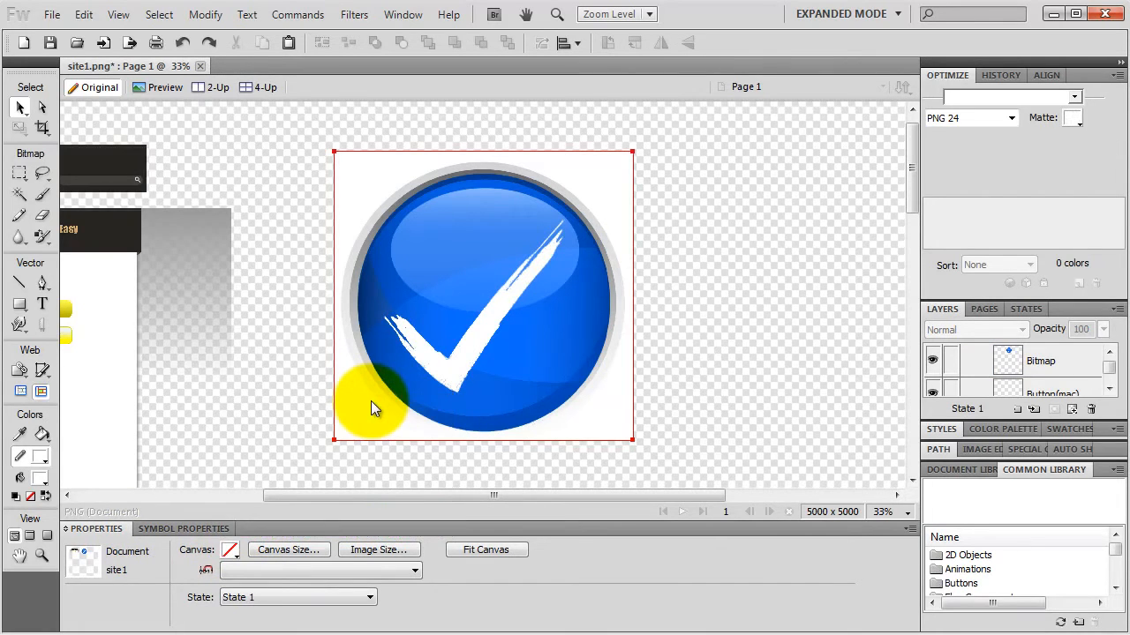
# Select the white area surrounding the checkmark button with the Magic Wand, trying tolerance 2 before returning to 1, and delete it
pyautogui.click(415, 228)
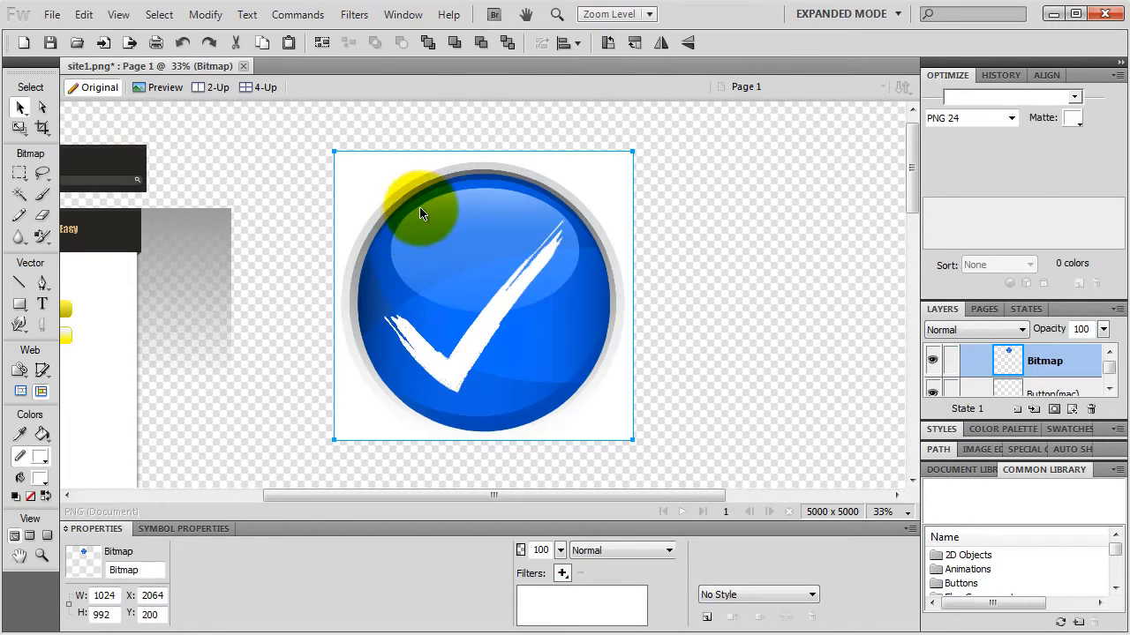
pyautogui.click(19, 195)
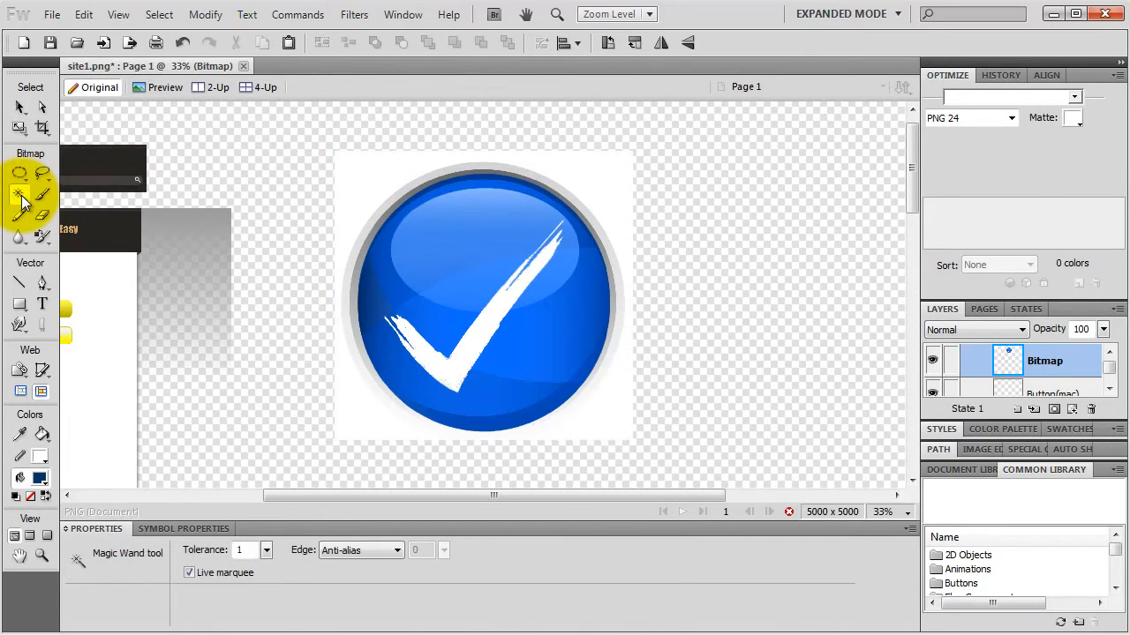
pyautogui.click(369, 192)
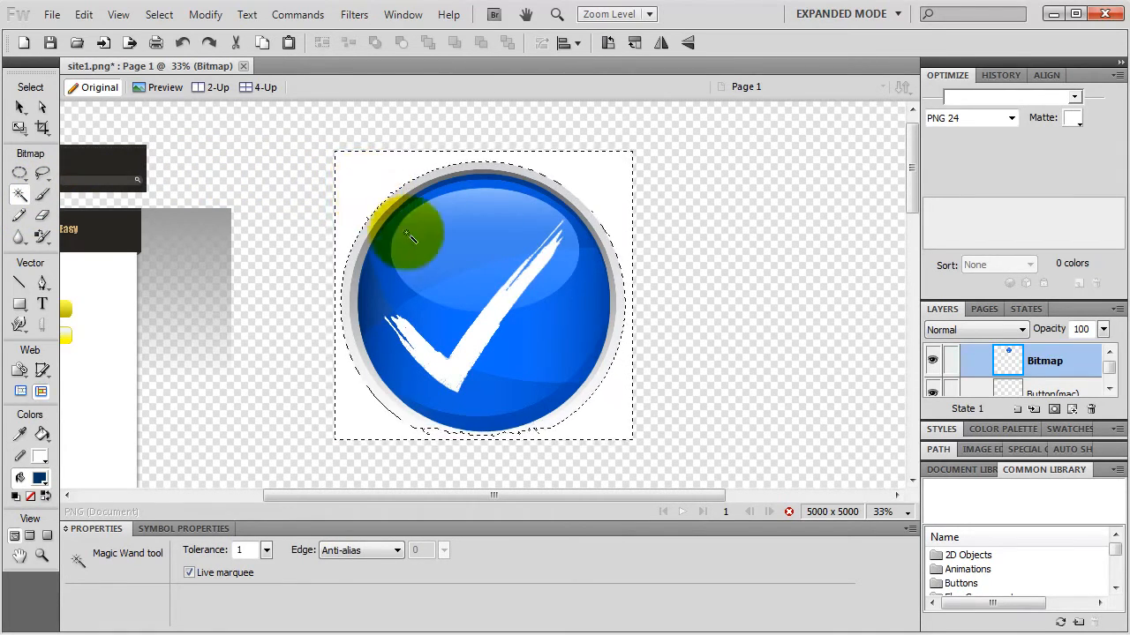
pyautogui.click(267, 550)
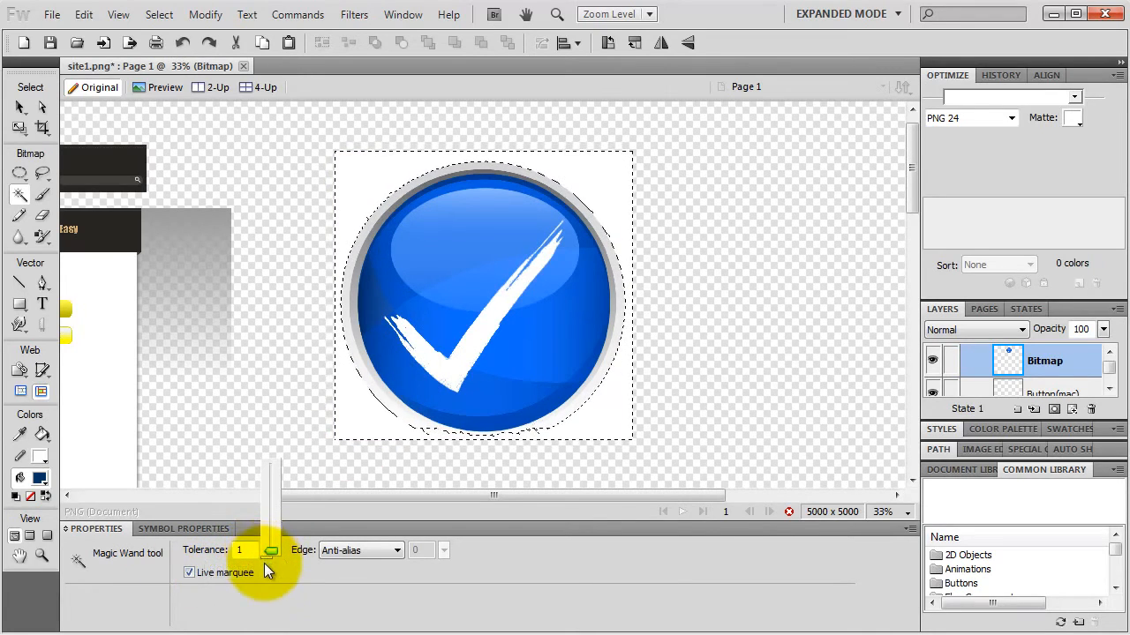
pyautogui.moveTo(267, 547); pyautogui.dragTo(271, 554)
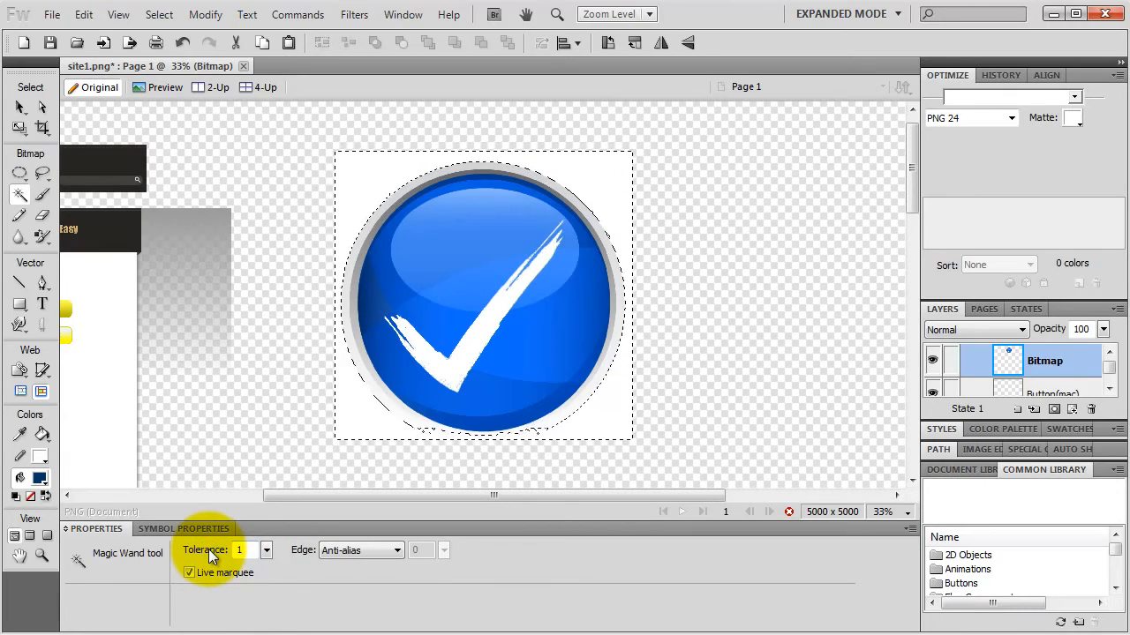
pyautogui.moveTo(249, 549); pyautogui.dragTo(227, 551)
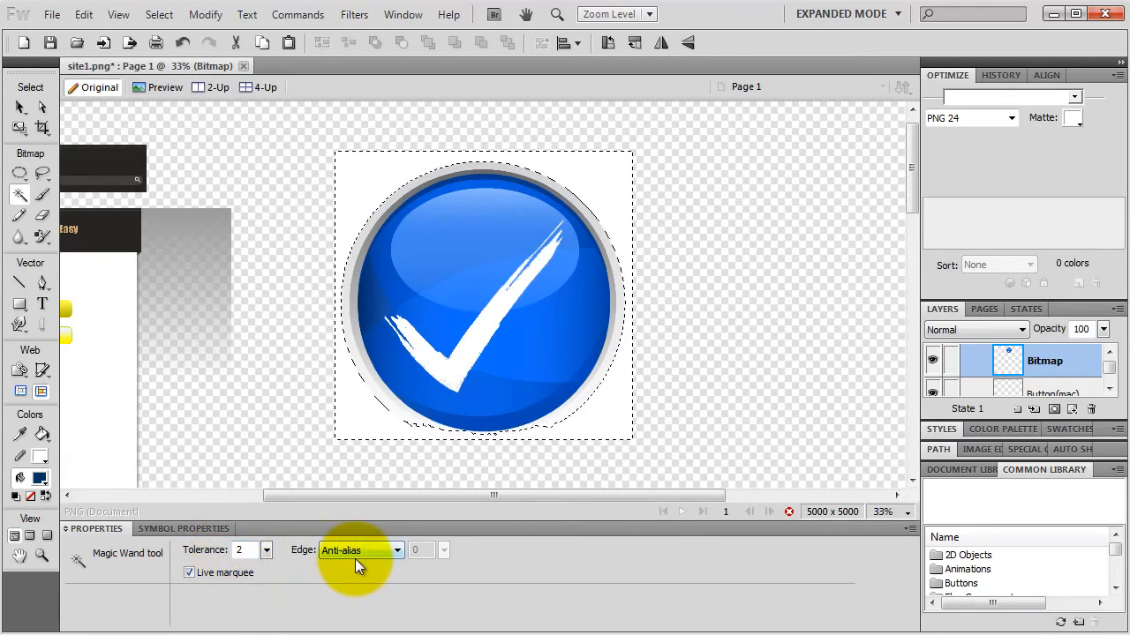
pyautogui.moveTo(256, 548); pyautogui.dragTo(185, 555)
pyautogui.write('1')
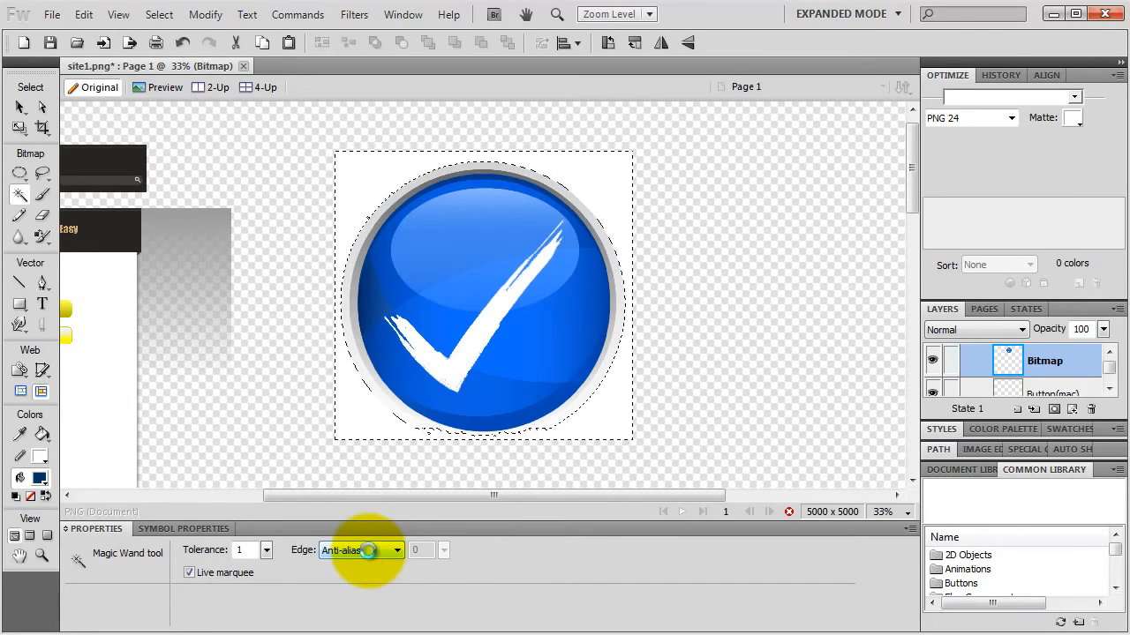
pyautogui.hotkey('ctrl', 'z')
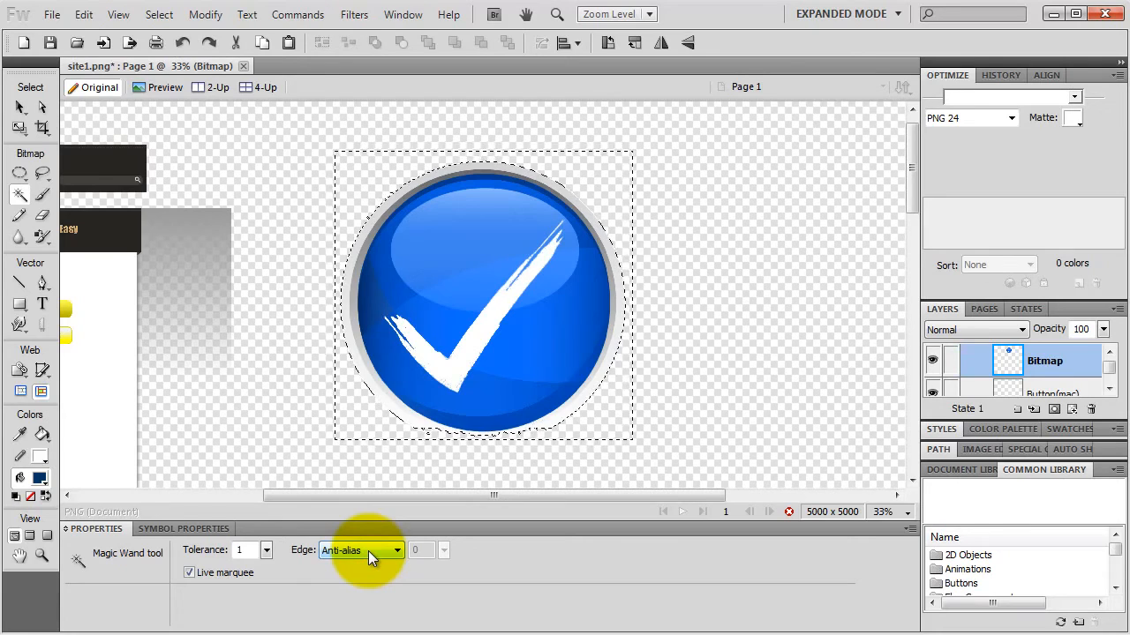
pyautogui.press('v')
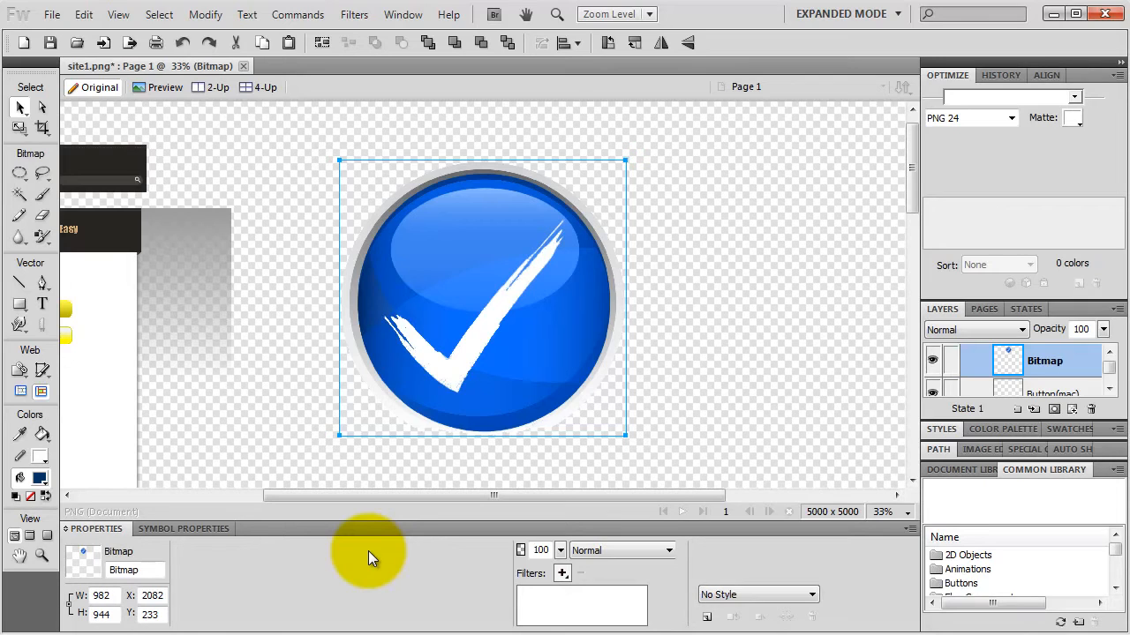
# Set the canvas color to black to inspect the cut-out edges of the button
pyautogui.click(760, 328)
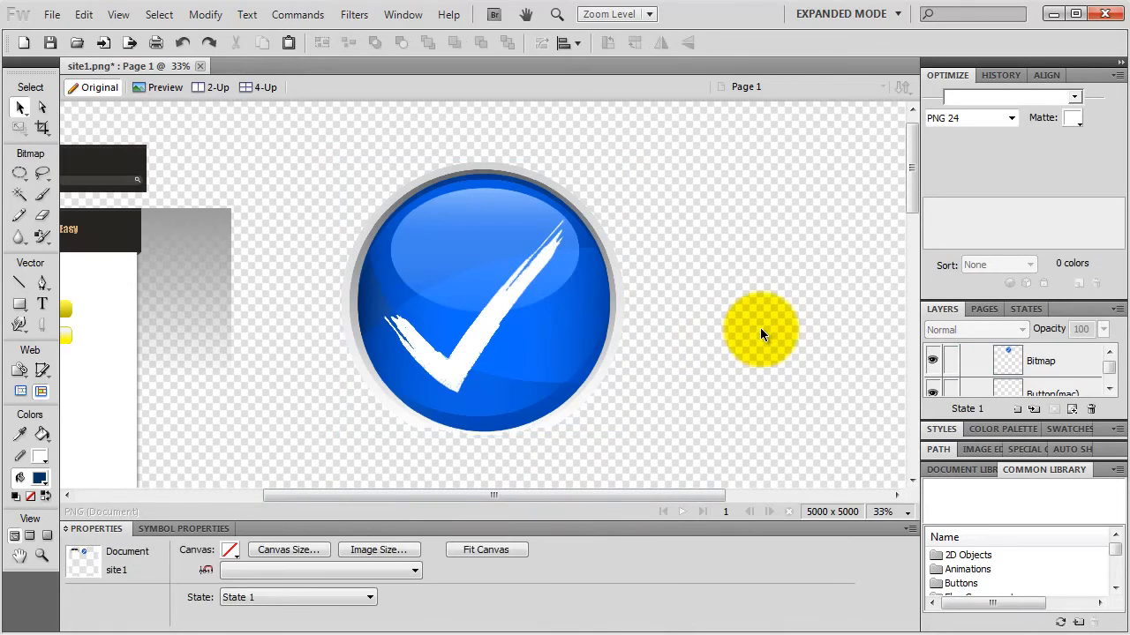
pyautogui.click(230, 550)
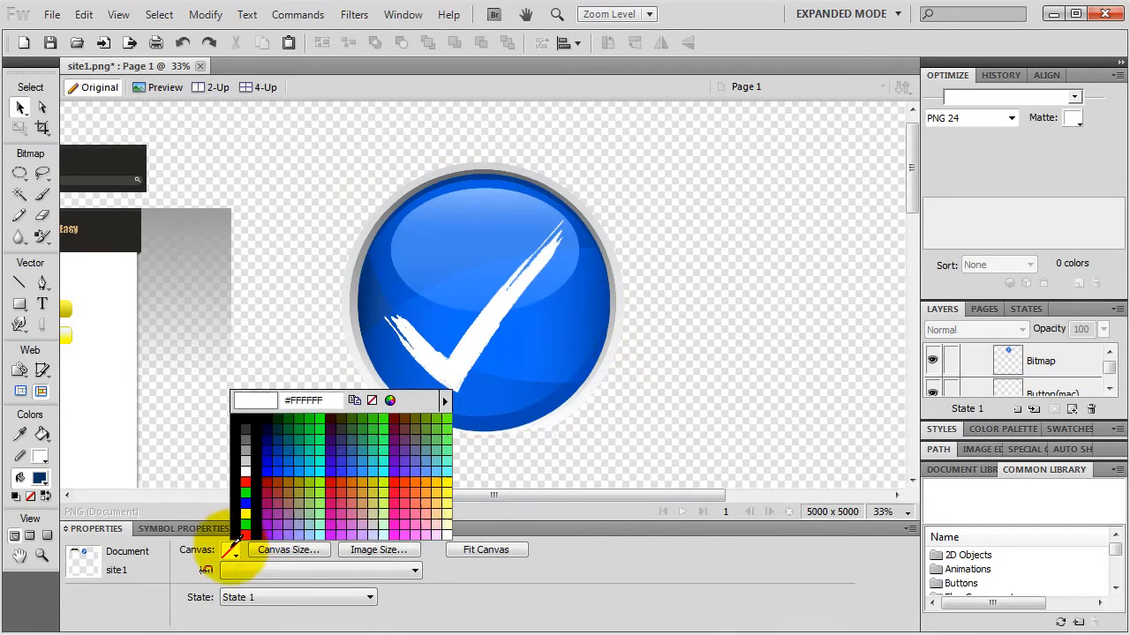
pyautogui.click(247, 416)
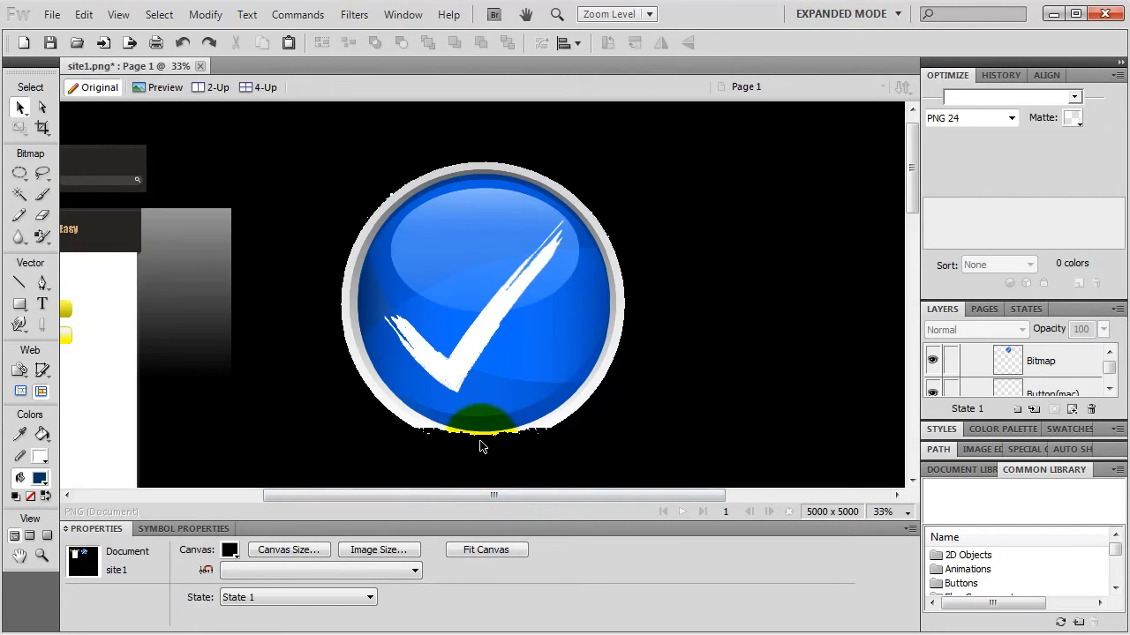
pyautogui.click(476, 388)
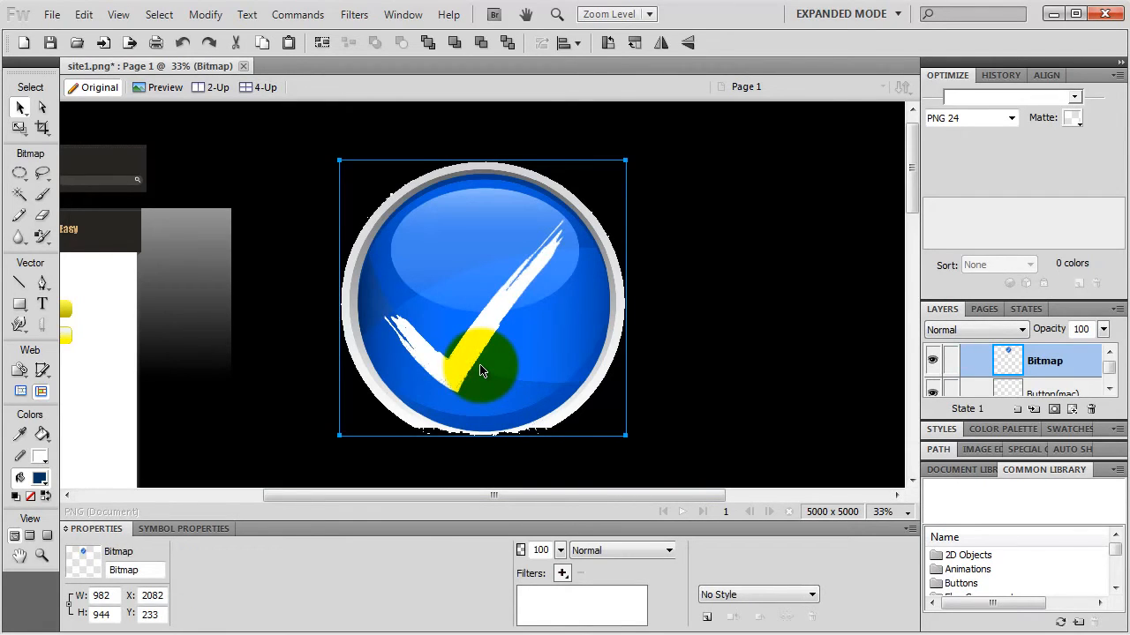
pyautogui.moveTo(19, 173); pyautogui.dragTo(53, 210)
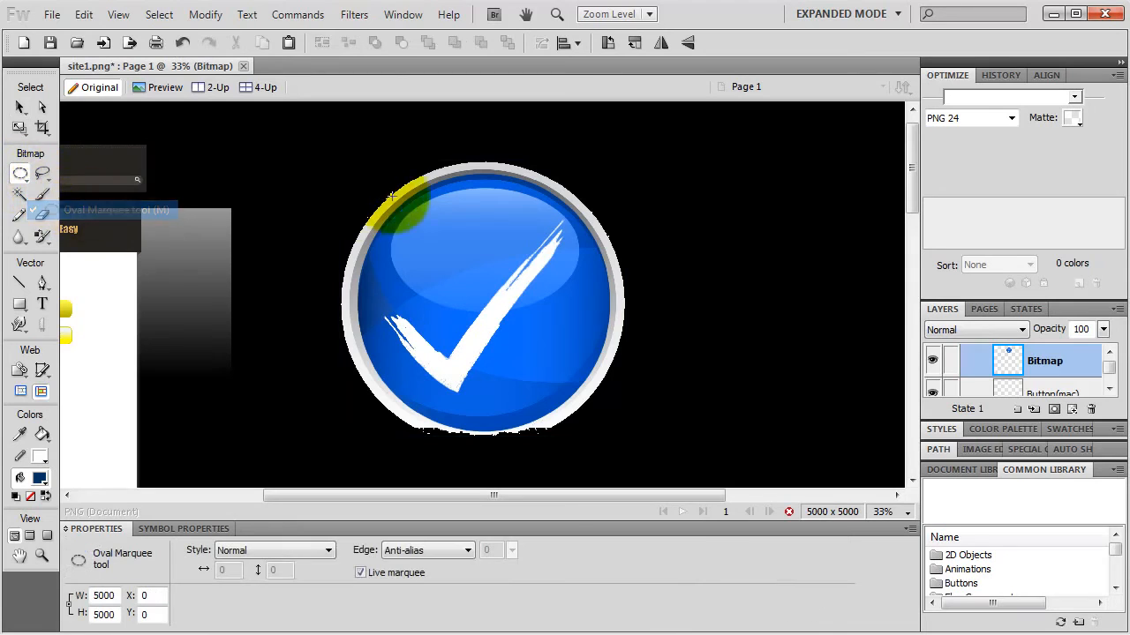
pyautogui.moveTo(326, 139); pyautogui.dragTo(630, 433)
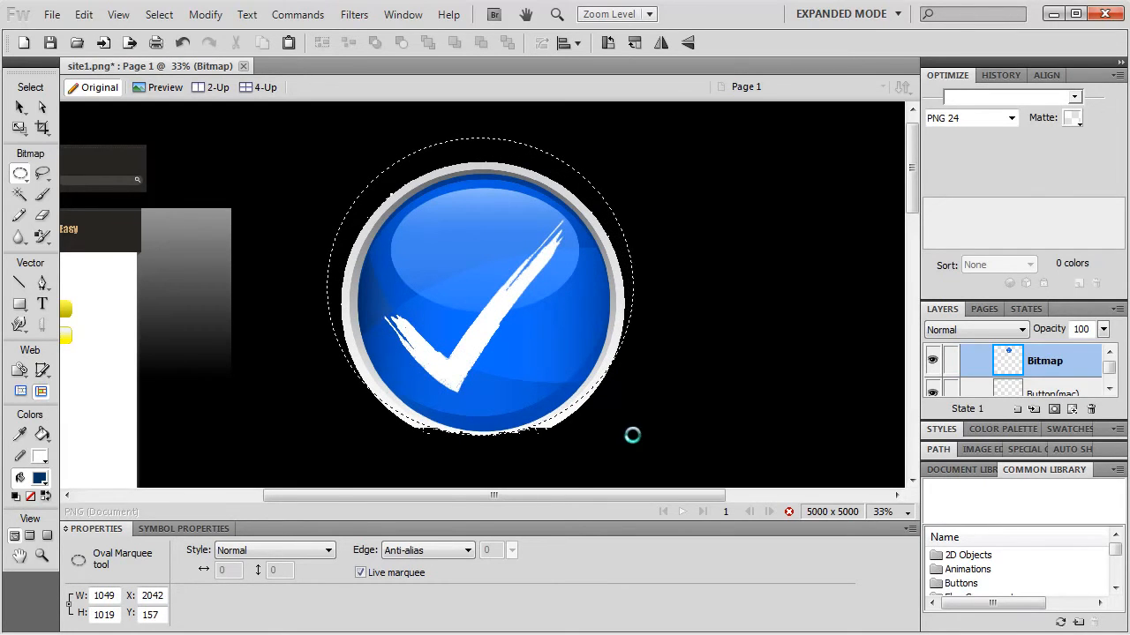
pyautogui.press('v')
pyautogui.click(344, 174)
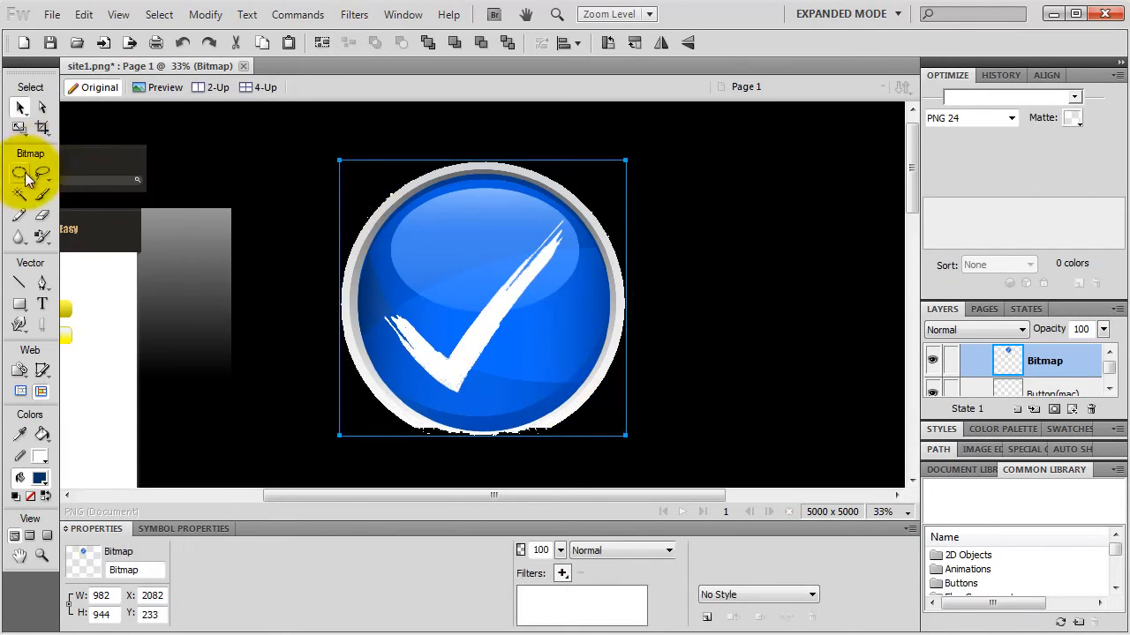
# Trim the ragged white remnants along the button's lower edge by deleting the inverse of an oval marquee about 1125 × 1101 px
pyautogui.moveTo(19, 173); pyautogui.dragTo(53, 209)
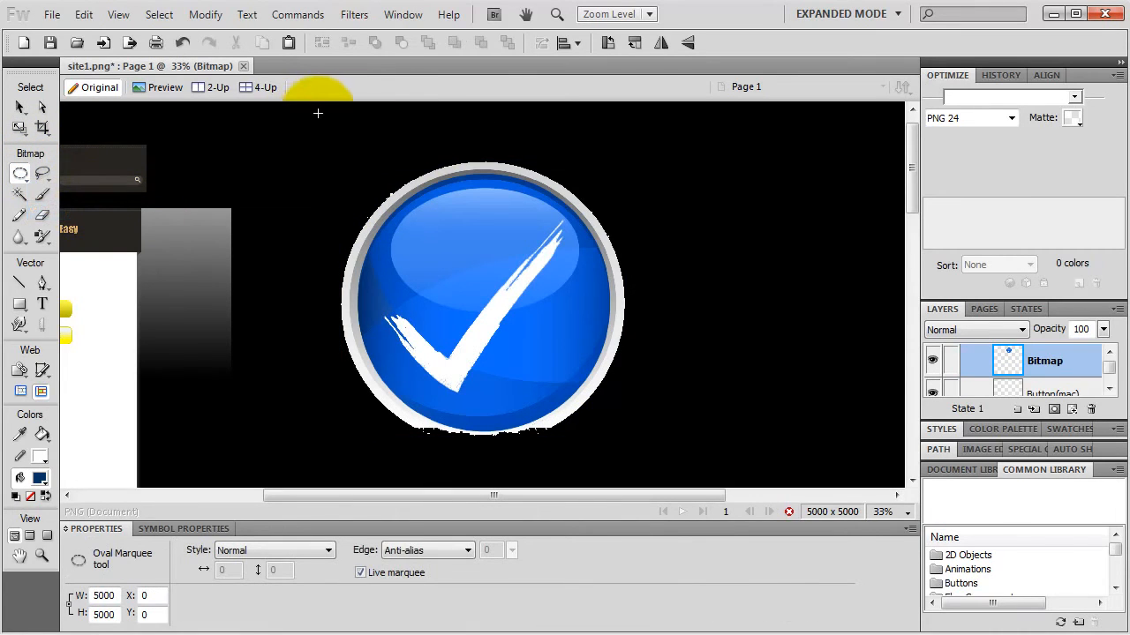
pyautogui.moveTo(318, 112); pyautogui.dragTo(645, 433)
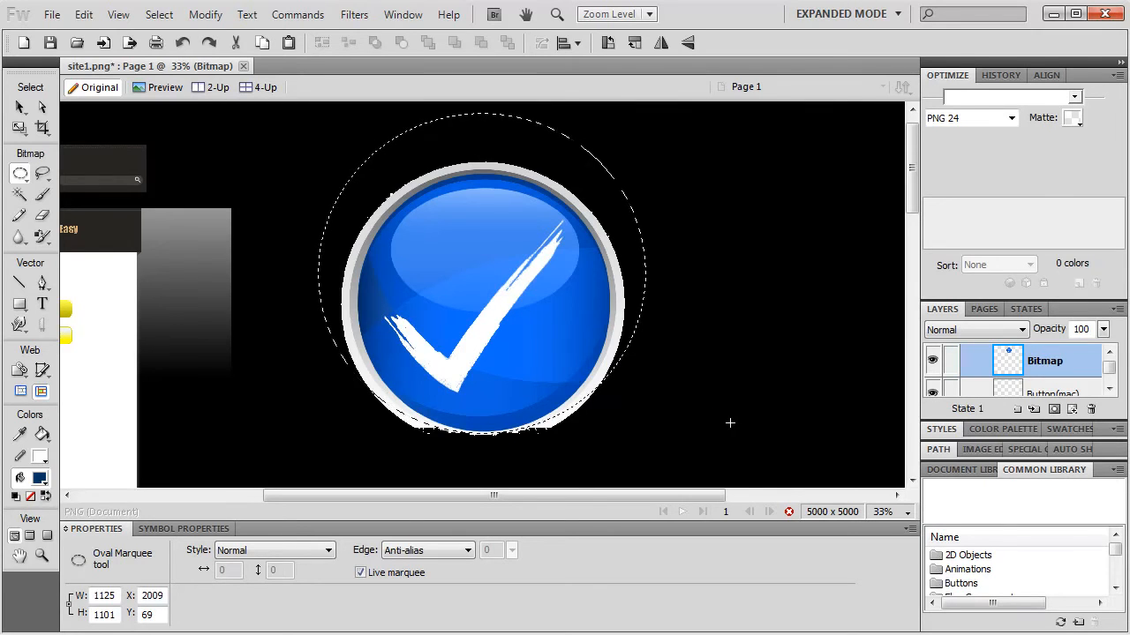
pyautogui.press('Up')
pyautogui.press('Down')
pyautogui.click(159, 16)
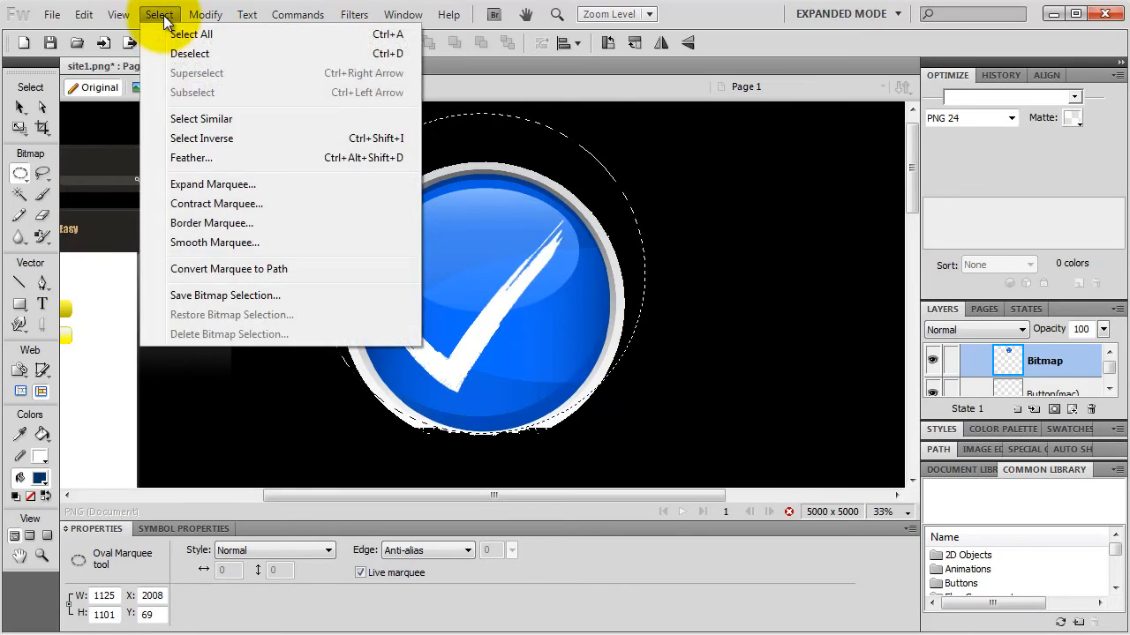
pyautogui.click(195, 139)
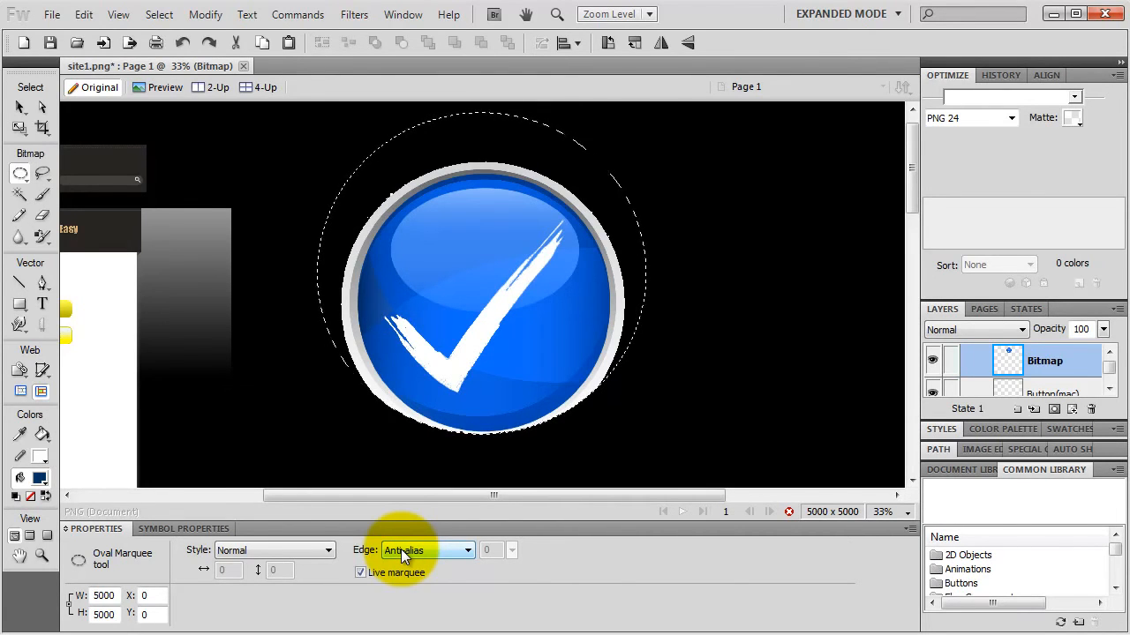
pyautogui.press('v')
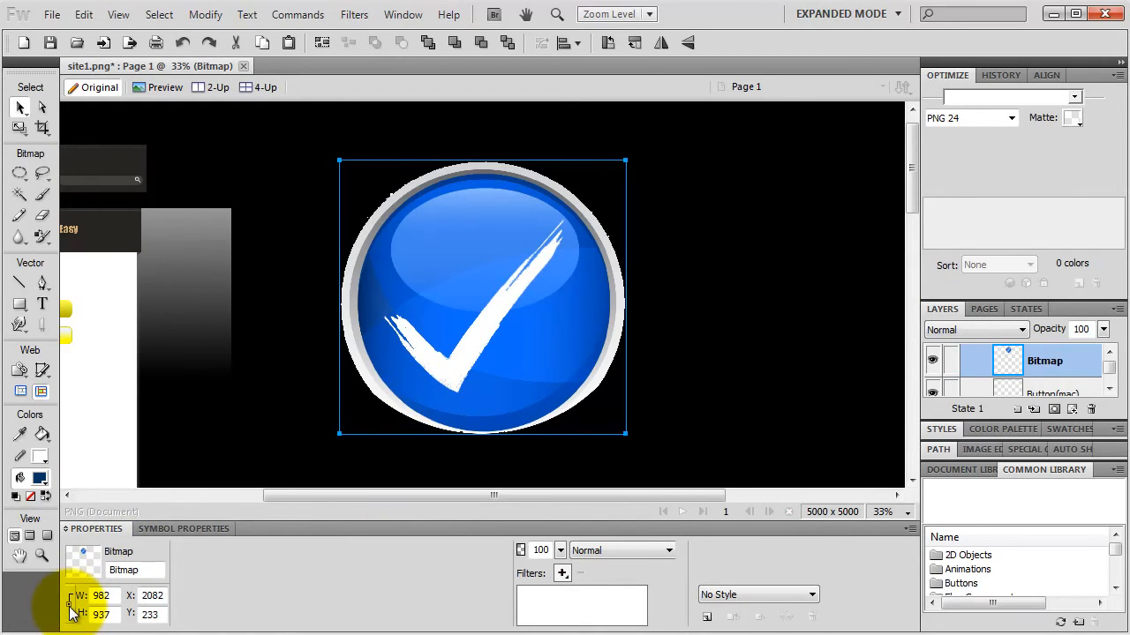
# Scale the checkmark button proportionally to a width of 36 px
pyautogui.doubleClick(113, 596)
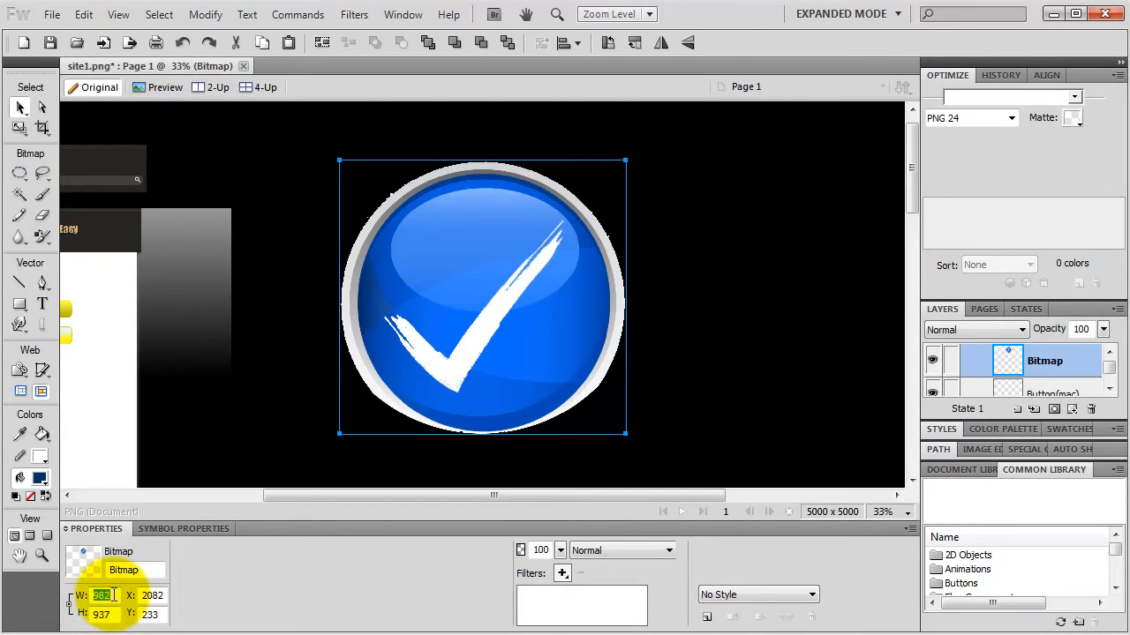
pyautogui.write('36')
pyautogui.press('Return')
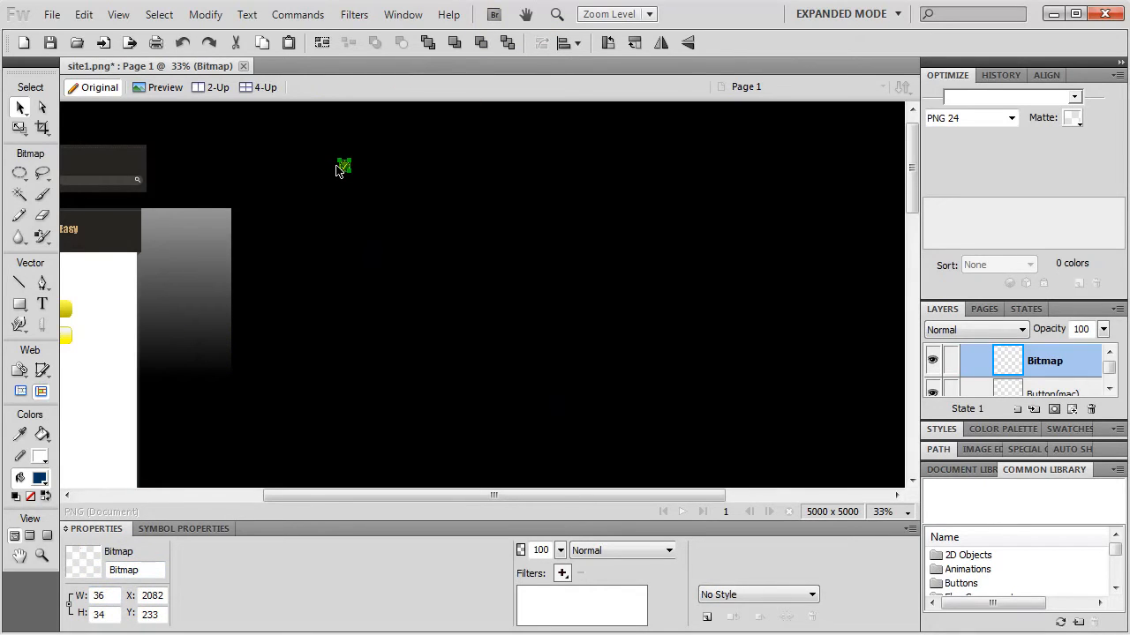
# Return the canvas color from black to transparent
pyautogui.click(650, 231)
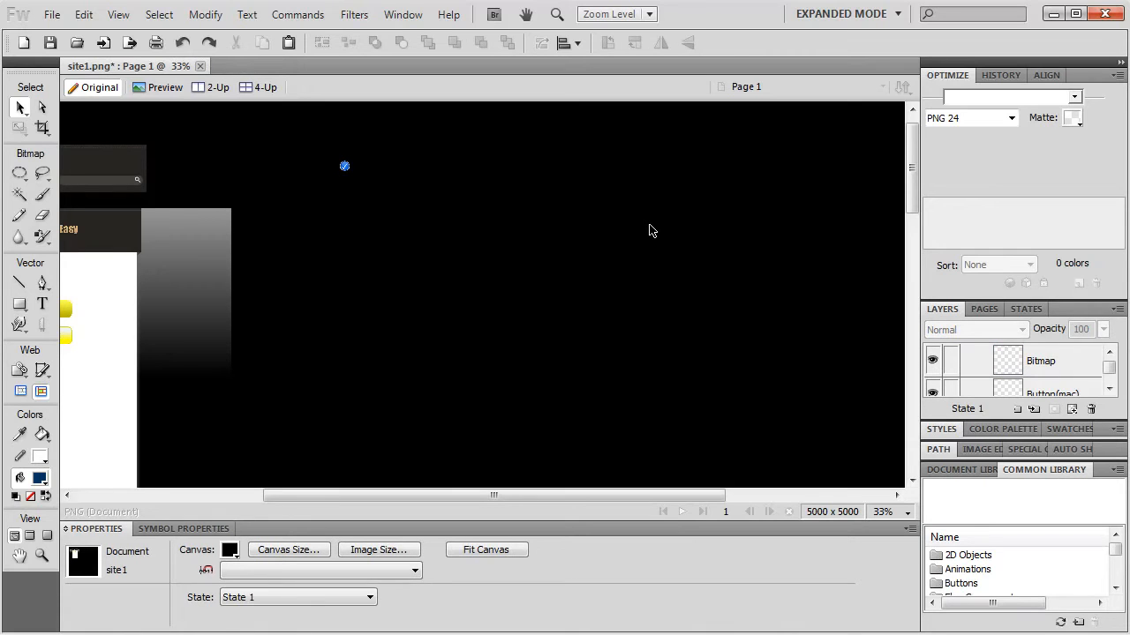
pyautogui.click(230, 550)
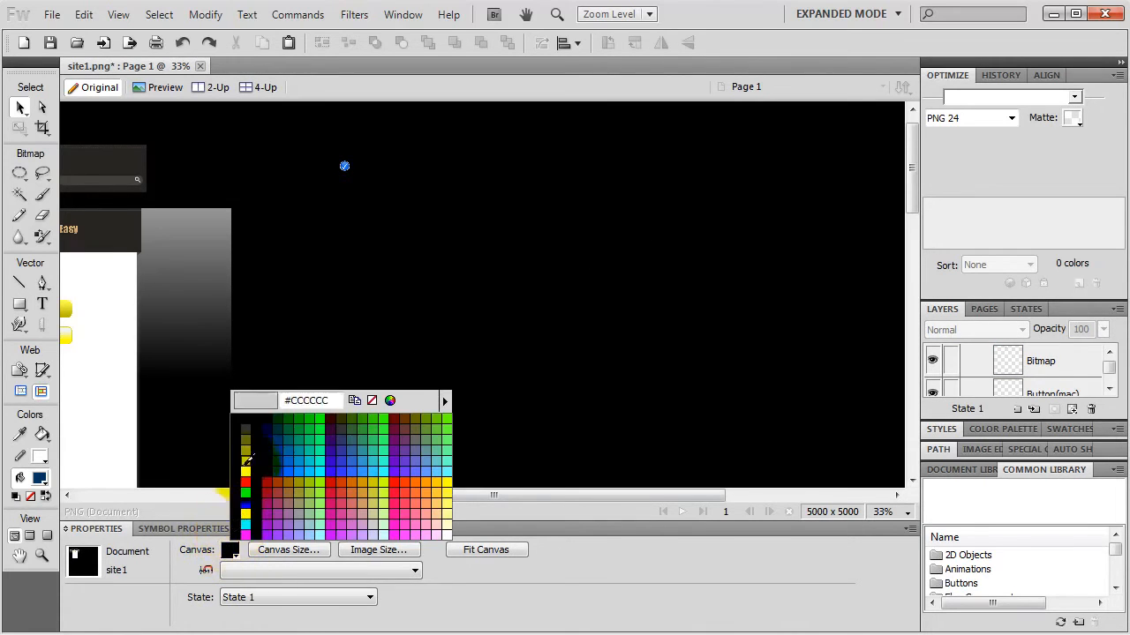
pyautogui.click(374, 402)
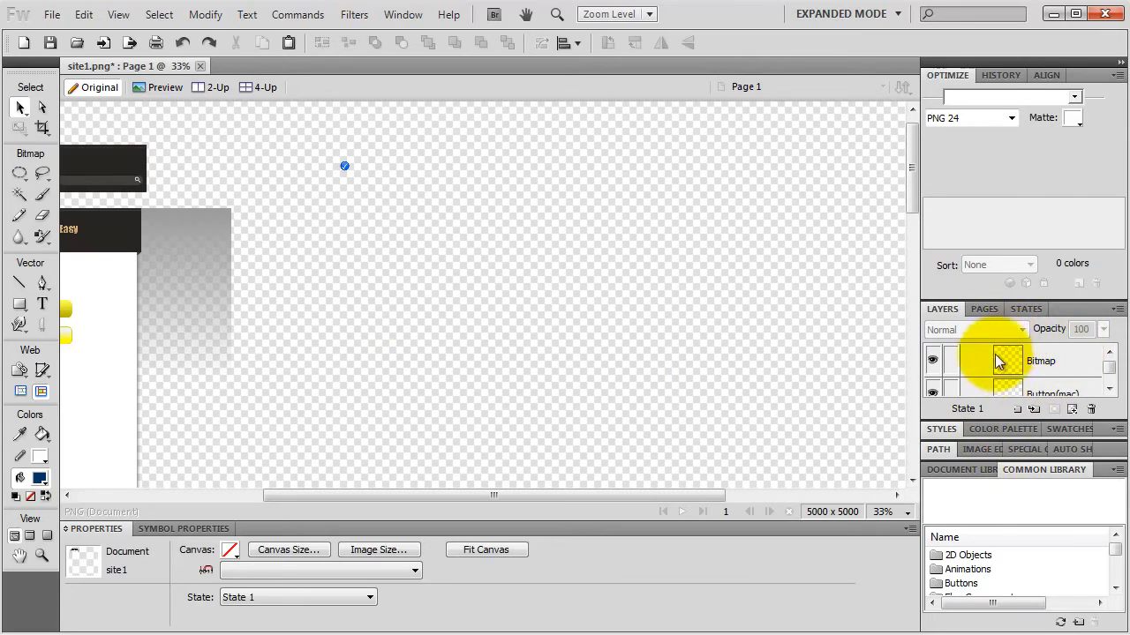
# Make more room for the layer list and collapse the header and background layers
pyautogui.click(1039, 469)
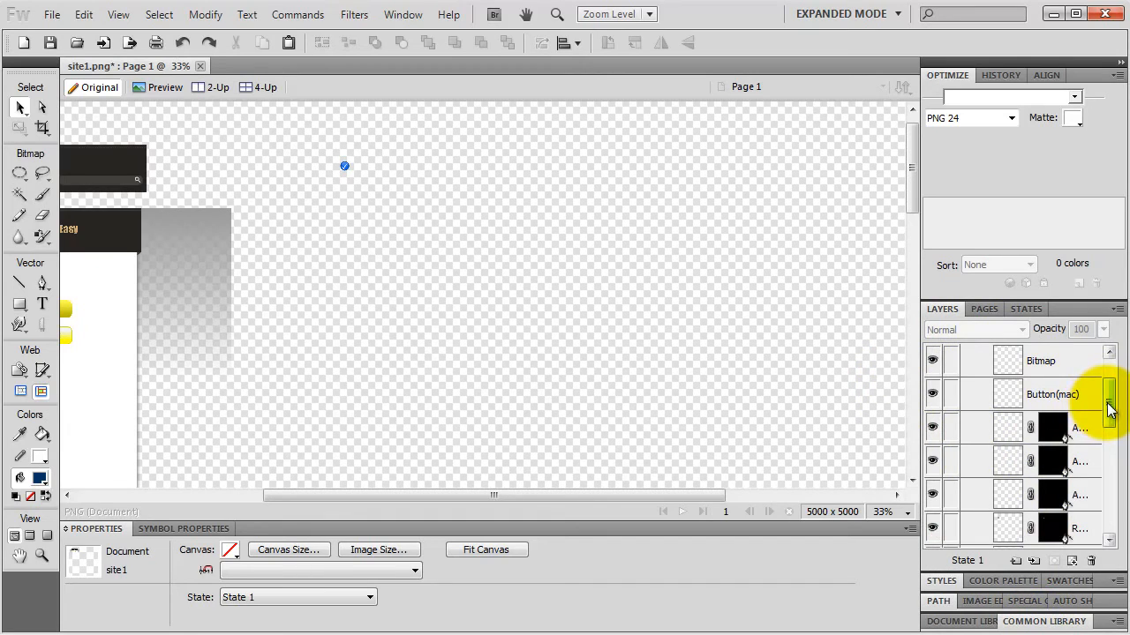
pyautogui.moveTo(1107, 401); pyautogui.dragTo(1105, 379)
pyautogui.click(969, 377)
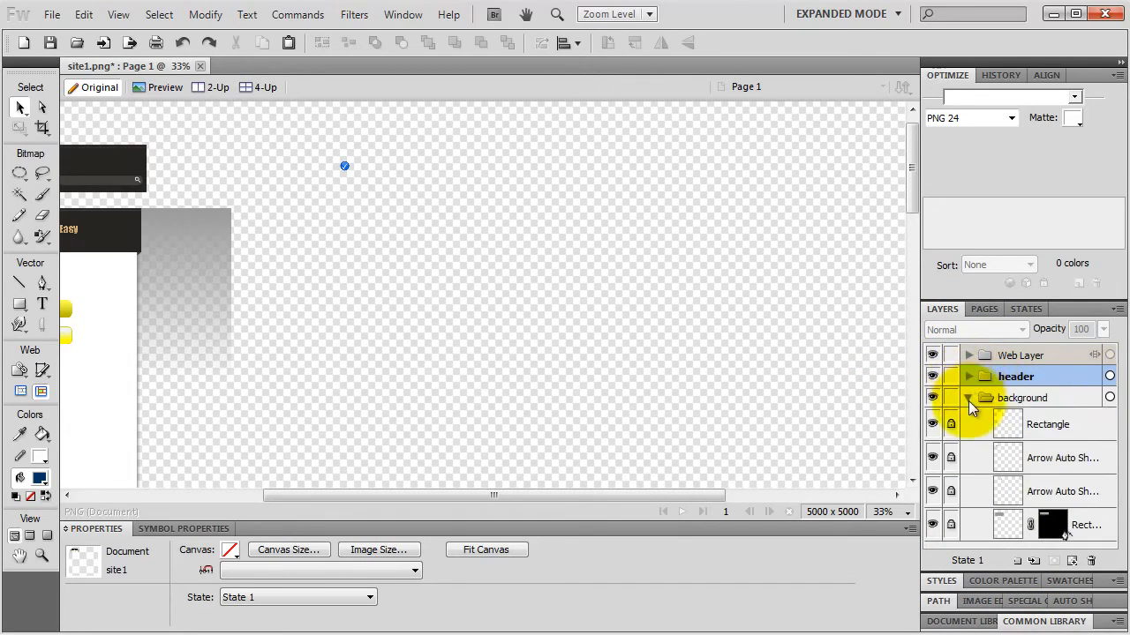
pyautogui.click(968, 398)
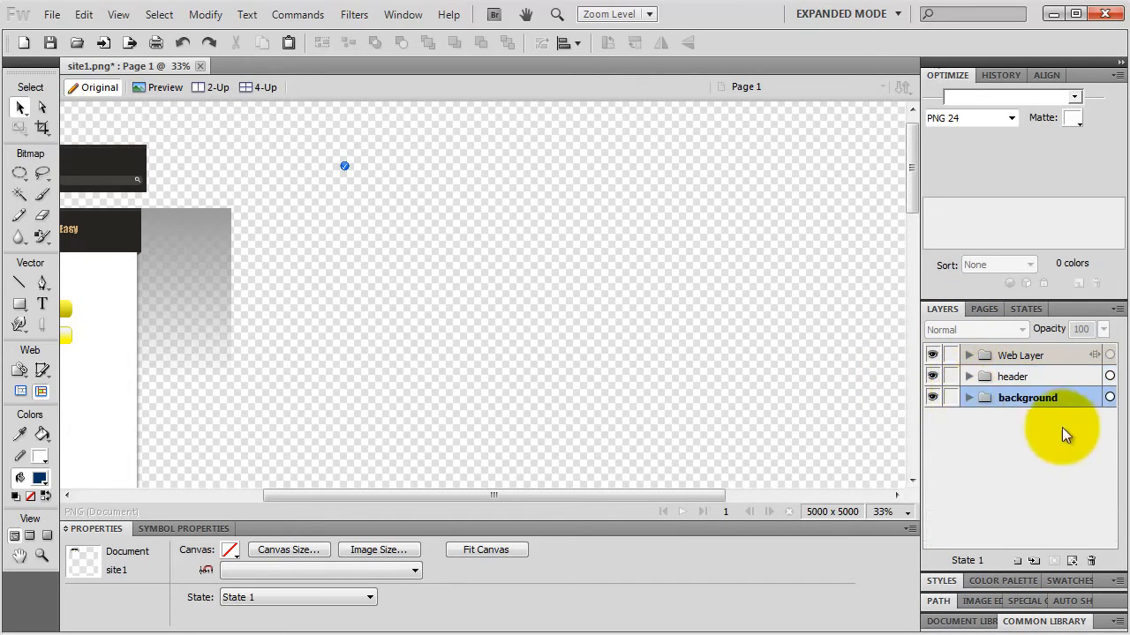
# Create a new layer between the header and background layers and name it "assets"
pyautogui.click(1016, 561)
pyautogui.doubleClick(1019, 398)
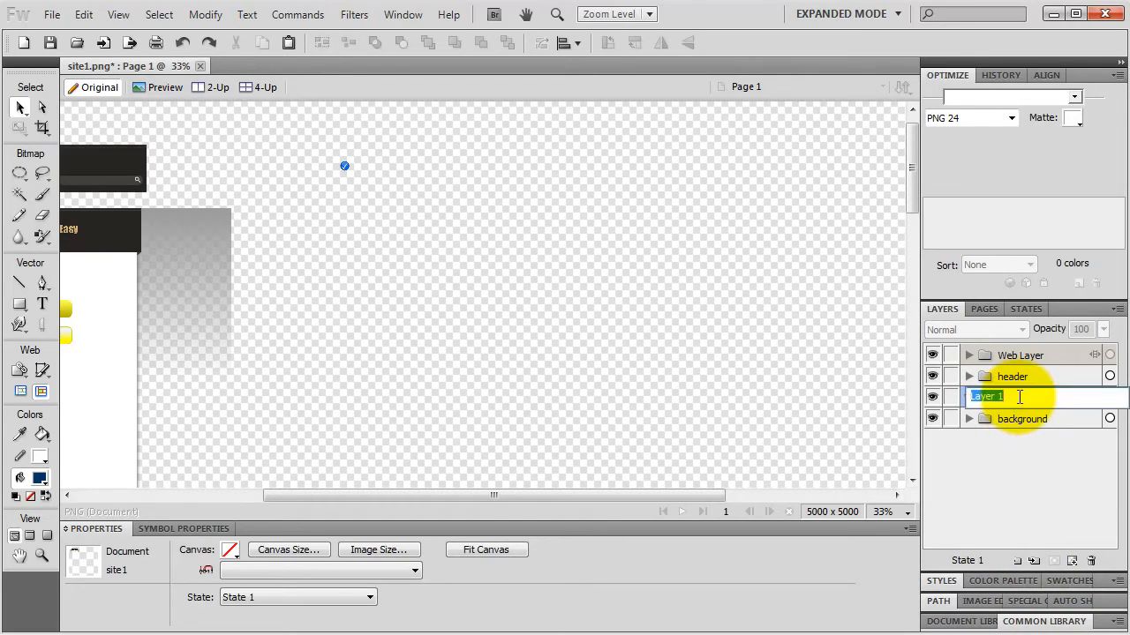
pyautogui.write('assets')
pyautogui.press('Return')
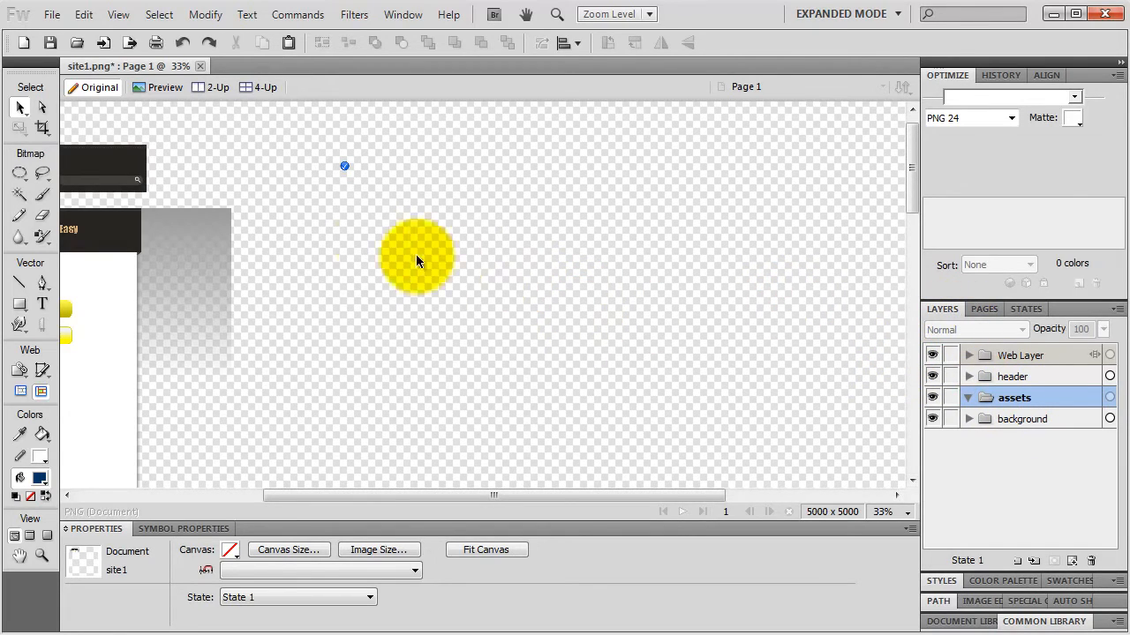
# Move the checkmark icon and the button shapes from the header layer into the assets layer, and check them by toggling its visibility
pyautogui.moveTo(328, 253); pyautogui.dragTo(369, 154)
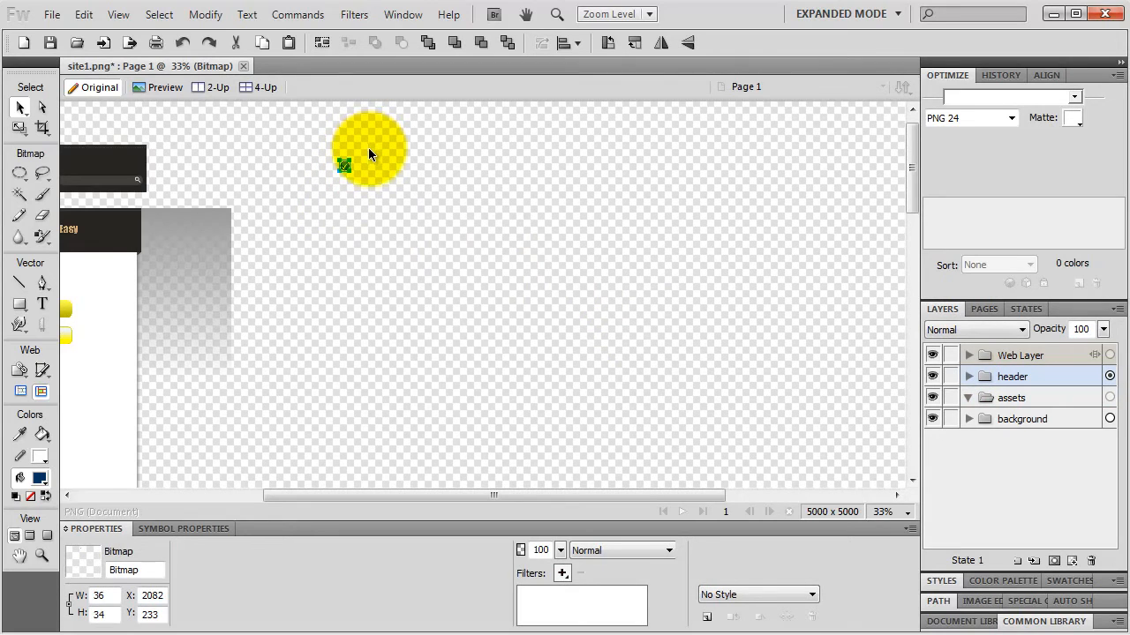
pyautogui.moveTo(365, 230); pyautogui.dragTo(494, 210)
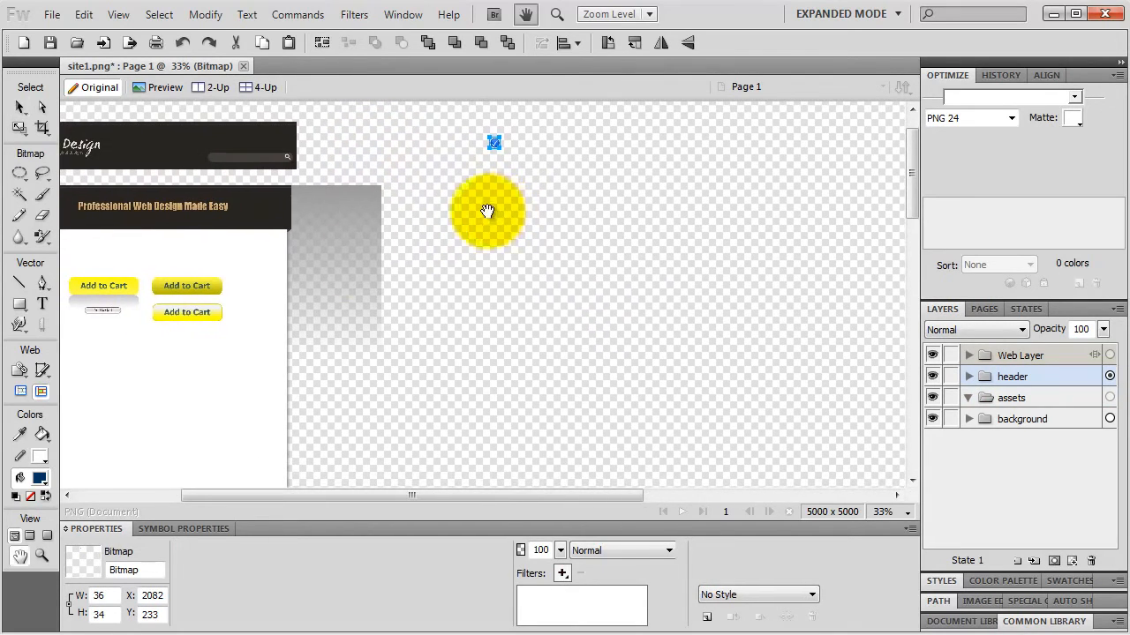
pyautogui.moveTo(86, 346); pyautogui.dragTo(222, 257)
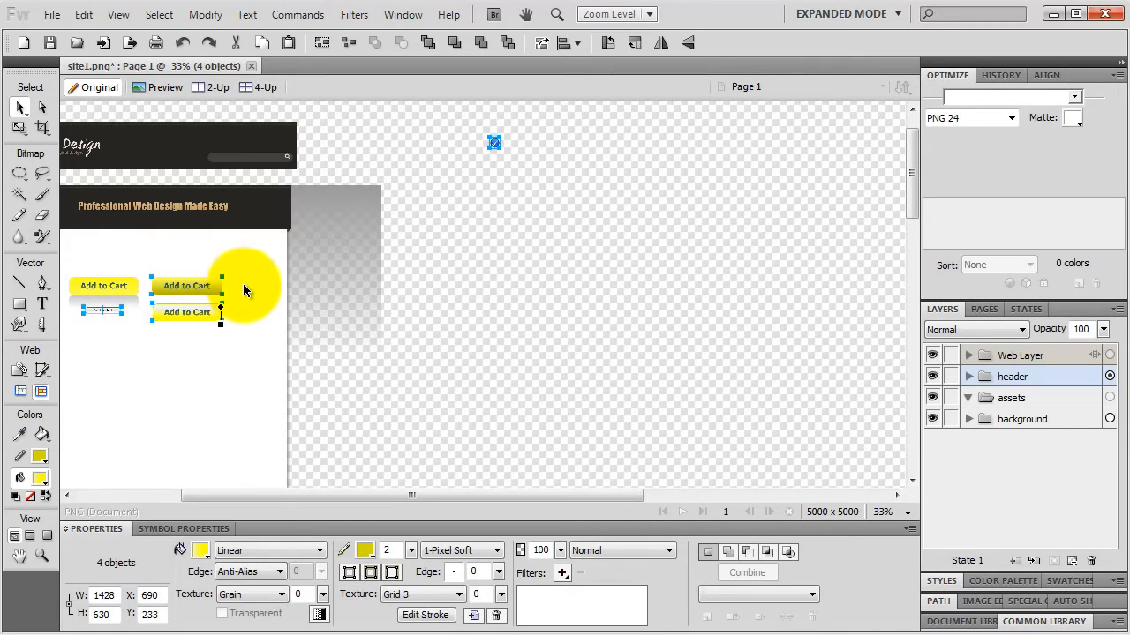
pyautogui.click(968, 375)
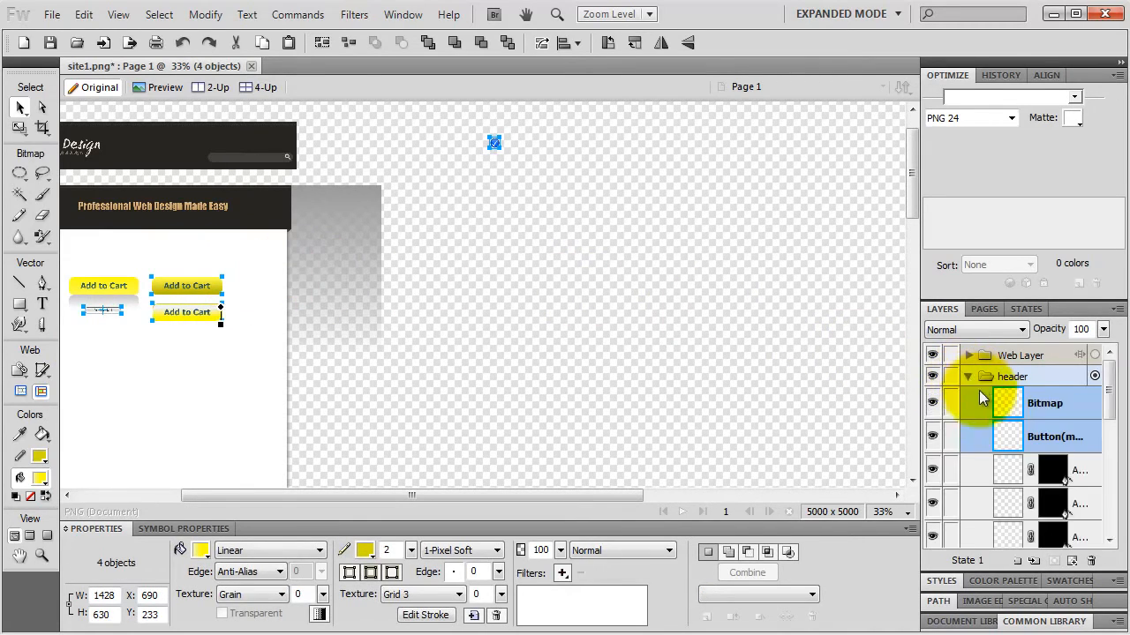
pyautogui.moveTo(1047, 405); pyautogui.dragTo(1014, 495)
pyautogui.scroll(1, 1029, 471)
pyautogui.click(968, 457)
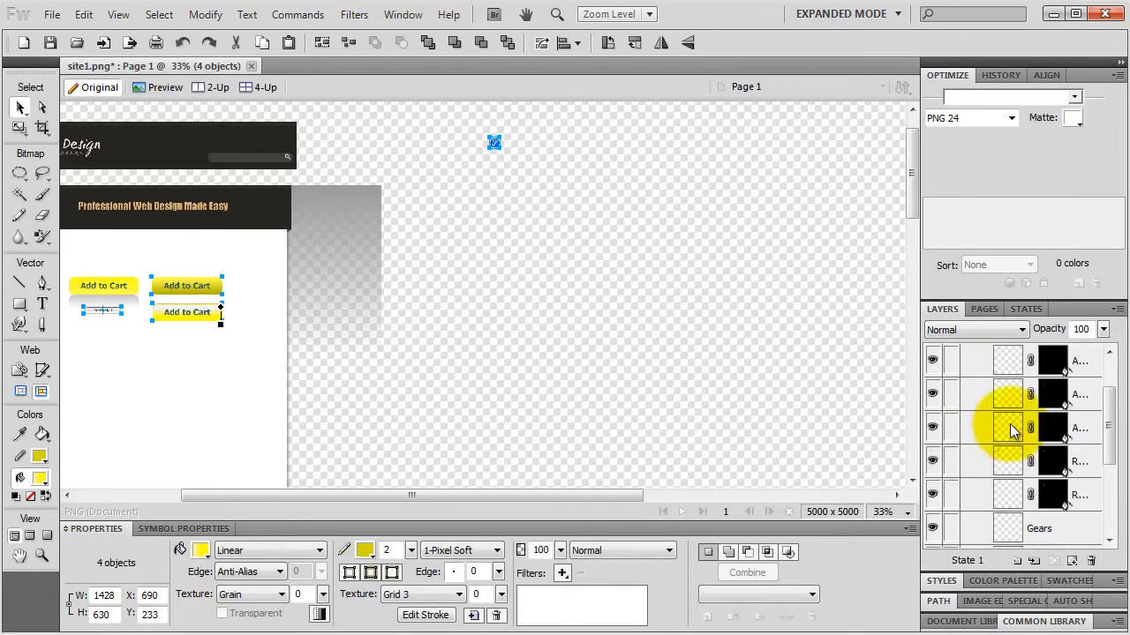
pyautogui.scroll(2, 1003, 426)
pyautogui.click(968, 375)
pyautogui.click(464, 285)
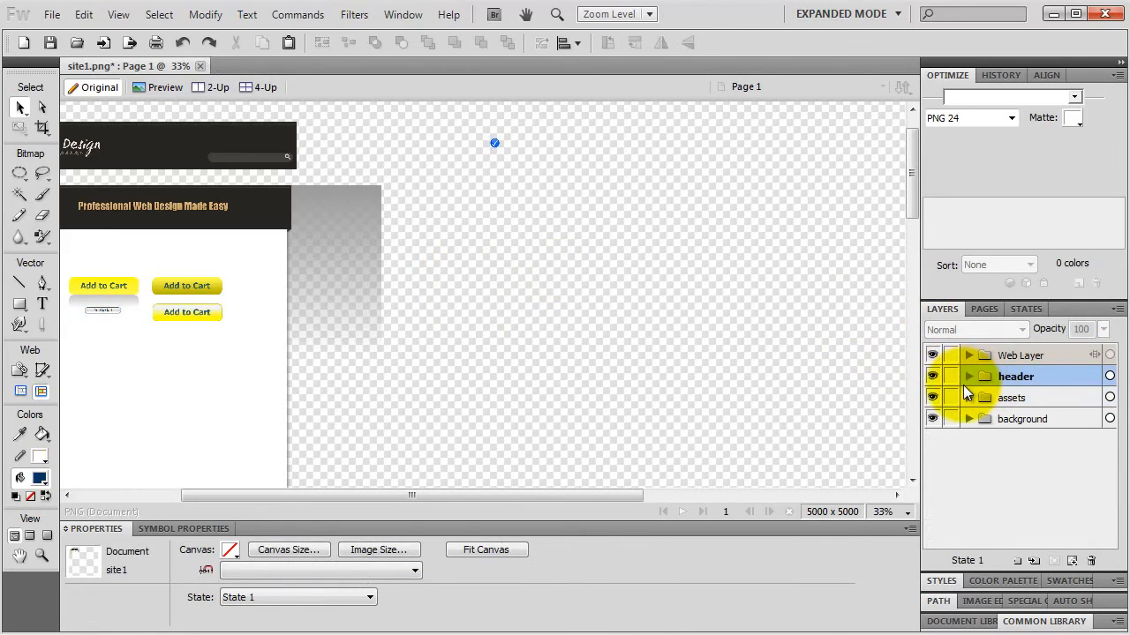
pyautogui.click(932, 398)
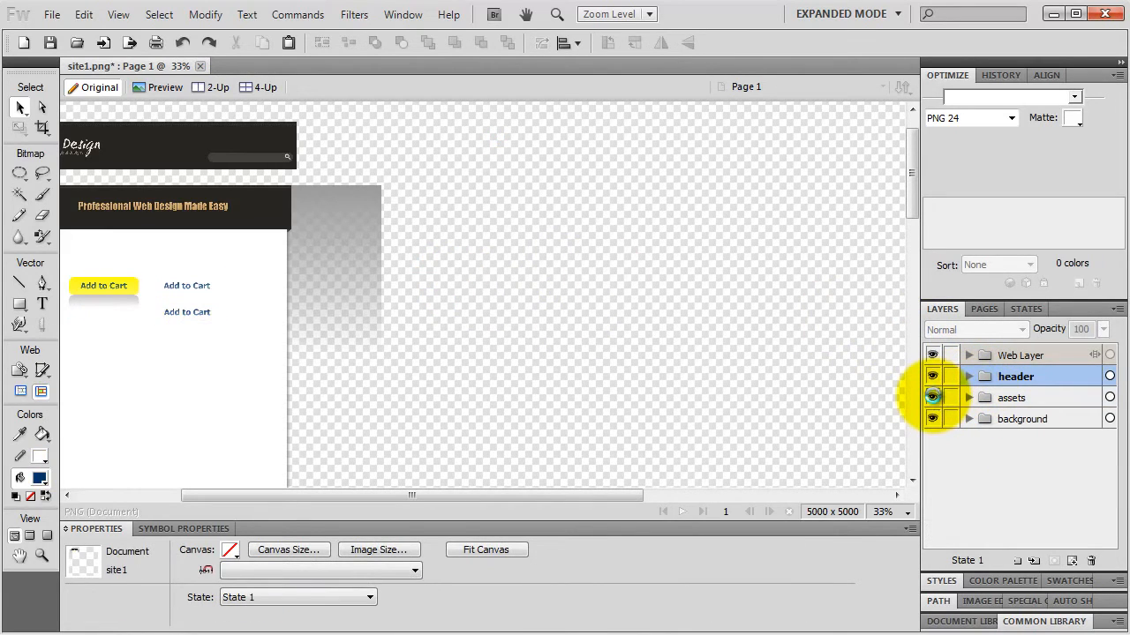
pyautogui.click(932, 397)
# Move the lower Add to Cart label from the header layer into the assets layer, and toggle the assets visibility to check
pyautogui.moveTo(87, 366); pyautogui.dragTo(222, 253)
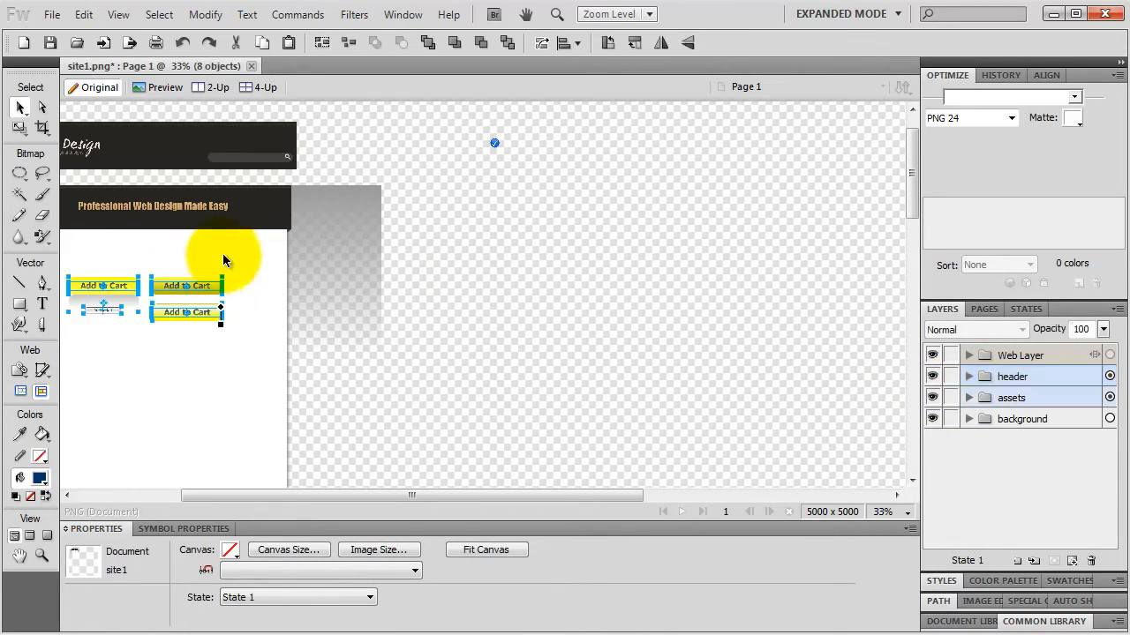
pyautogui.click(968, 376)
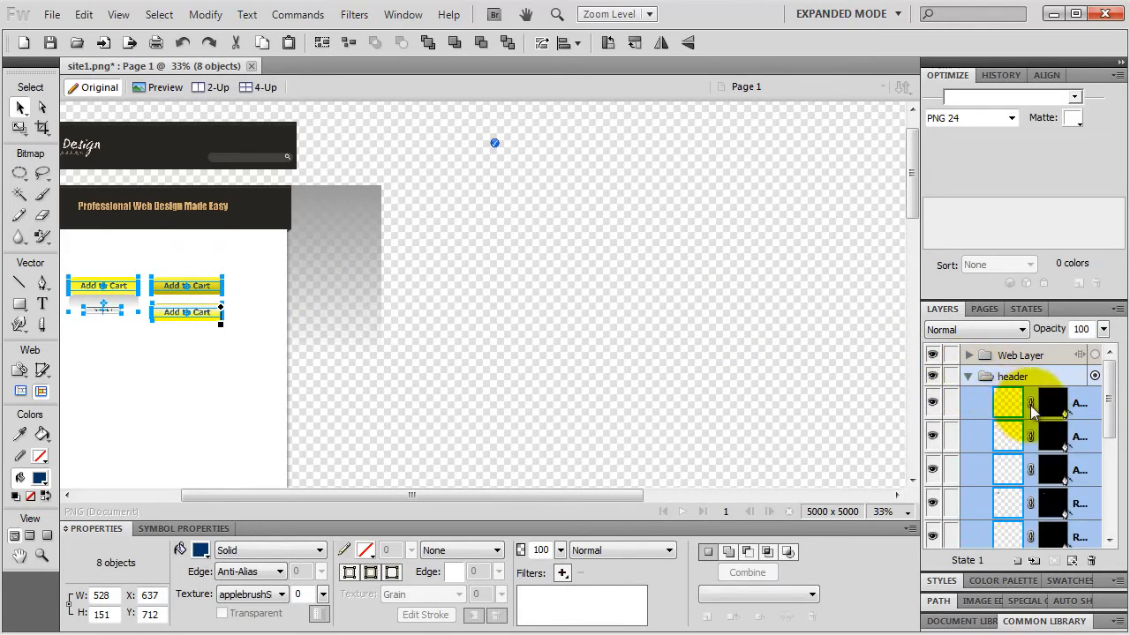
pyautogui.moveTo(1032, 411); pyautogui.dragTo(1034, 499)
pyautogui.scroll(5, 1034, 433)
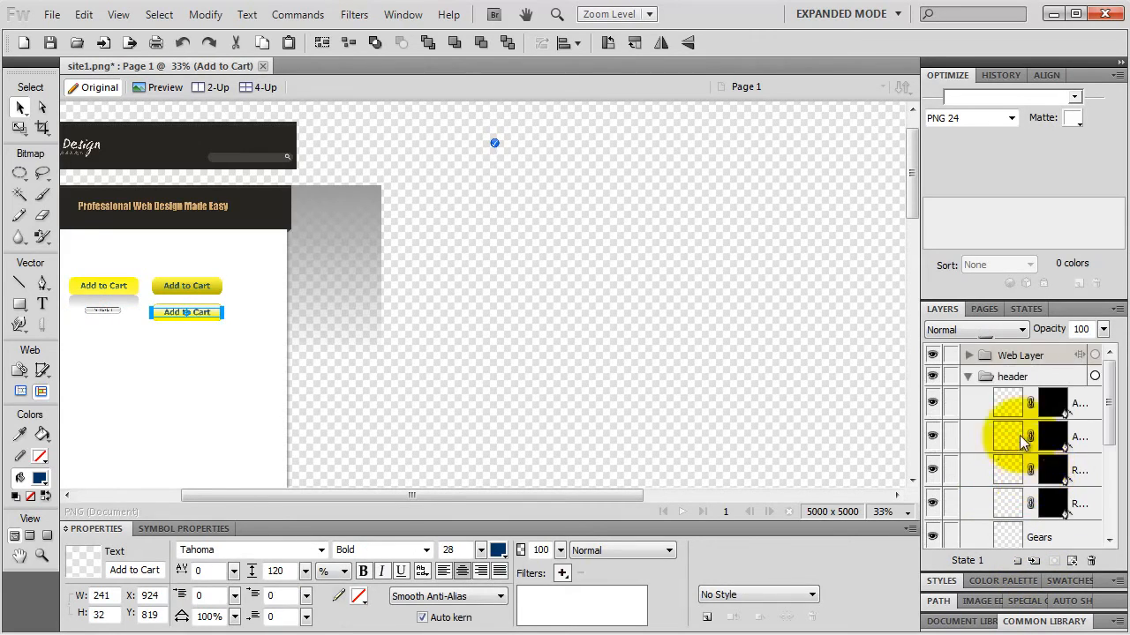
pyautogui.click(969, 377)
pyautogui.click(932, 398)
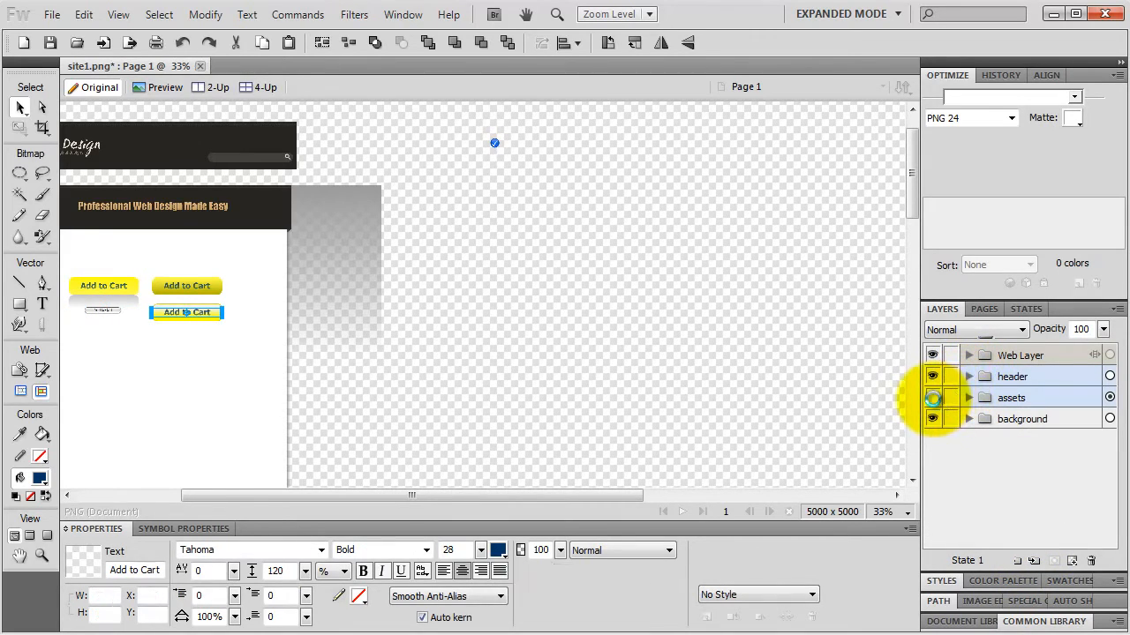
pyautogui.click(932, 398)
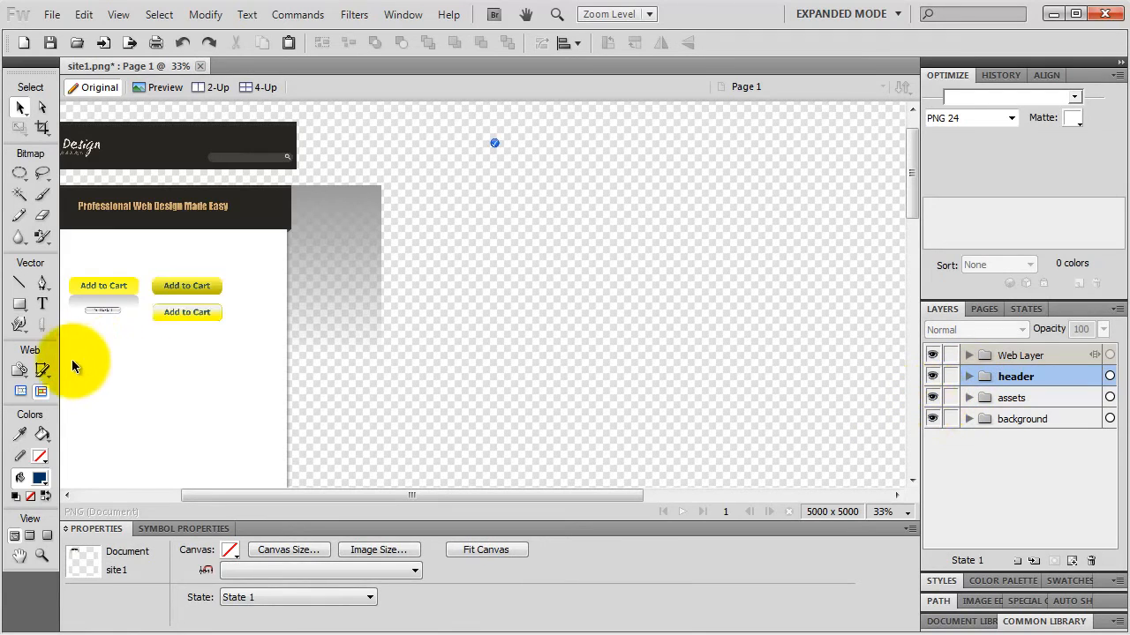
# Move the remaining Add to Cart labels and masked button pieces from the header layer into the assets layer, and check them by toggling its visibility
pyautogui.moveTo(72, 359); pyautogui.dragTo(269, 275)
pyautogui.click(969, 377)
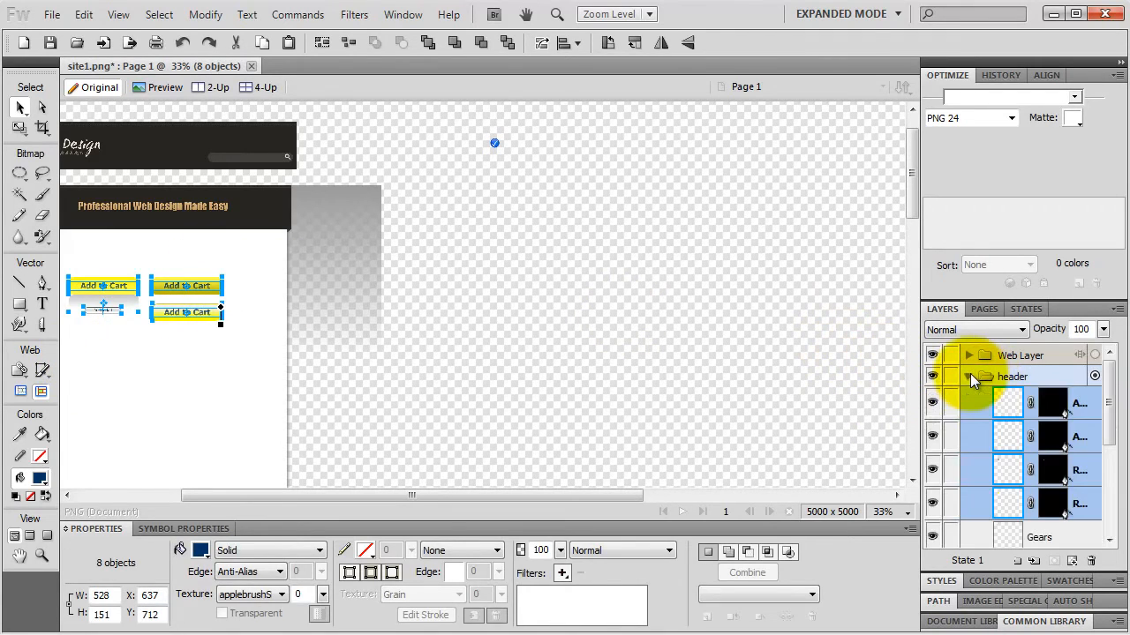
pyautogui.moveTo(1012, 410); pyautogui.dragTo(1044, 500)
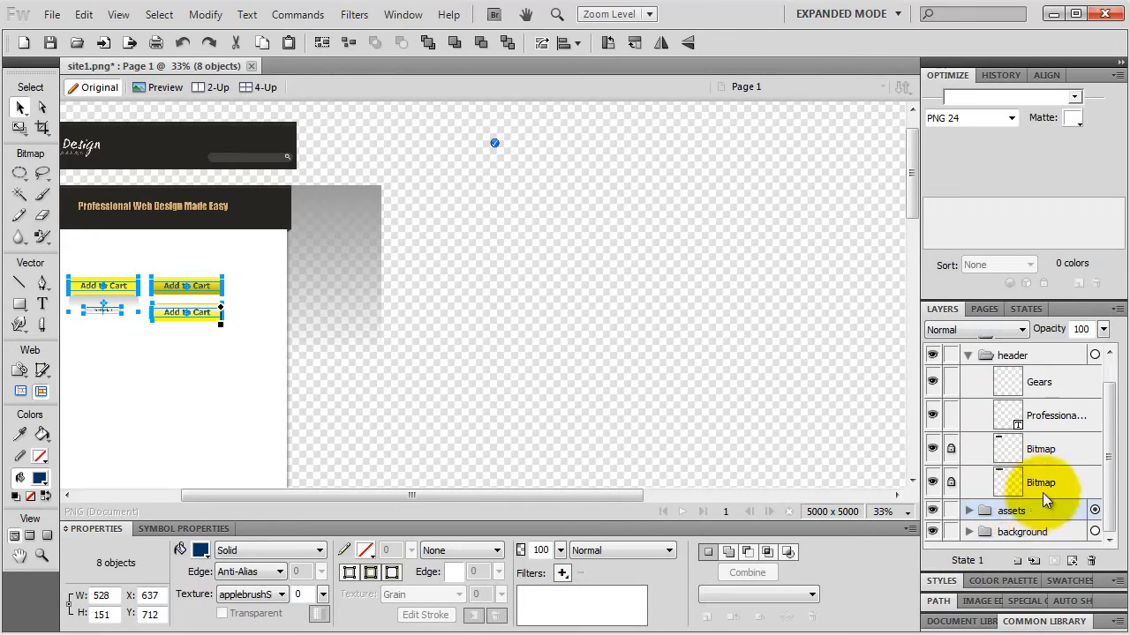
pyautogui.click(968, 377)
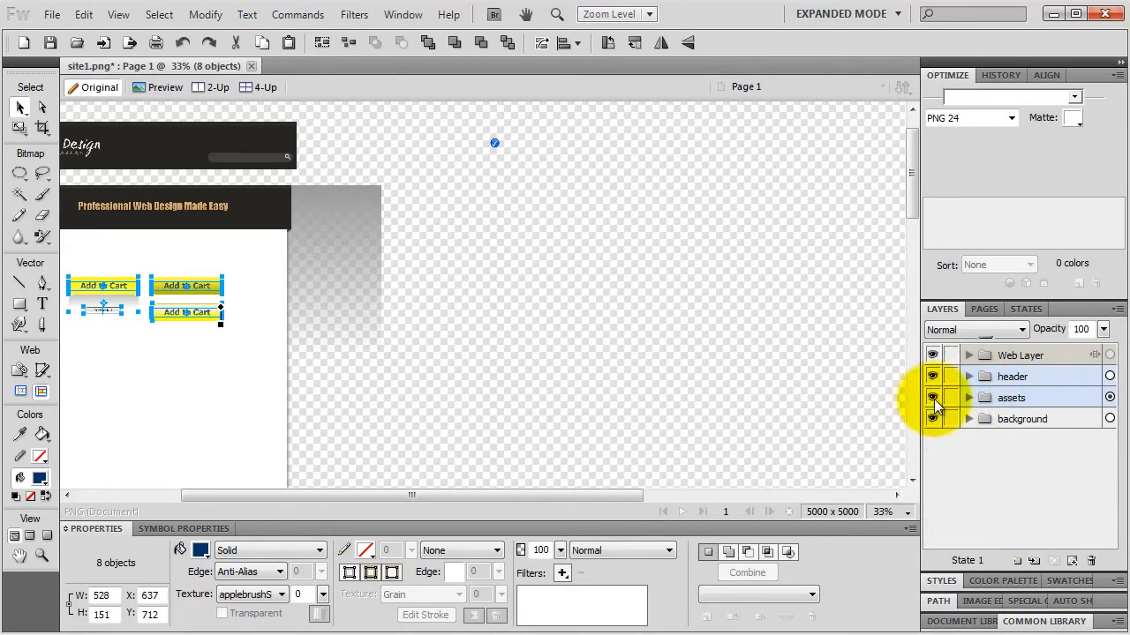
pyautogui.click(932, 397)
pyautogui.click(932, 397)
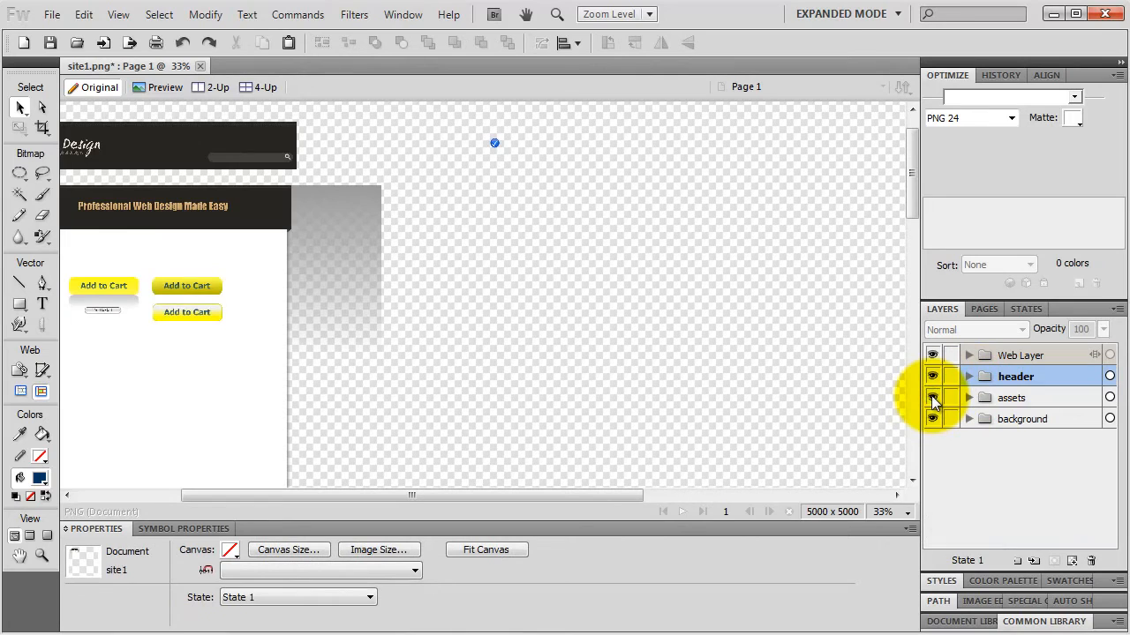
# Move the assets layer above the header layer, and take a look at the document's page list
pyautogui.click(1024, 398)
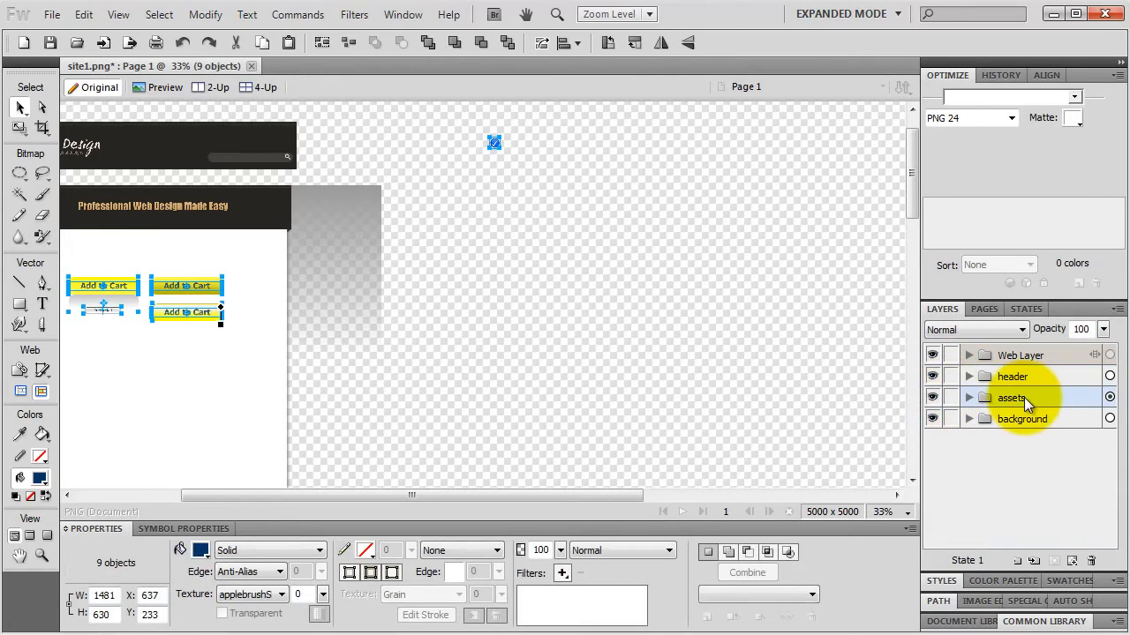
pyautogui.moveTo(1024, 397); pyautogui.dragTo(1023, 369)
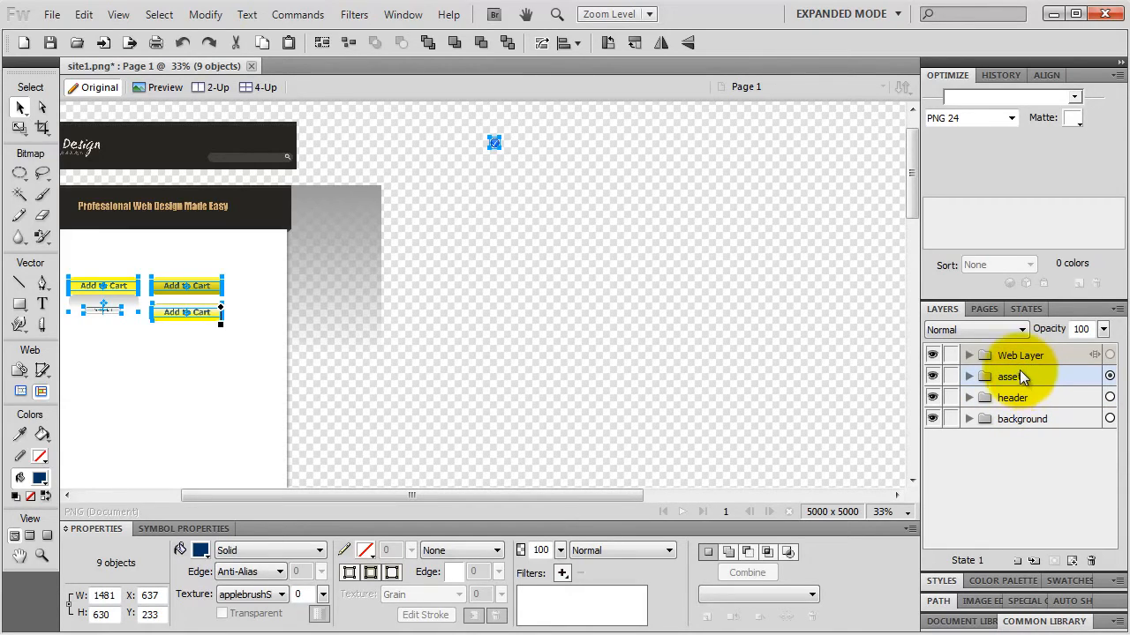
pyautogui.click(986, 311)
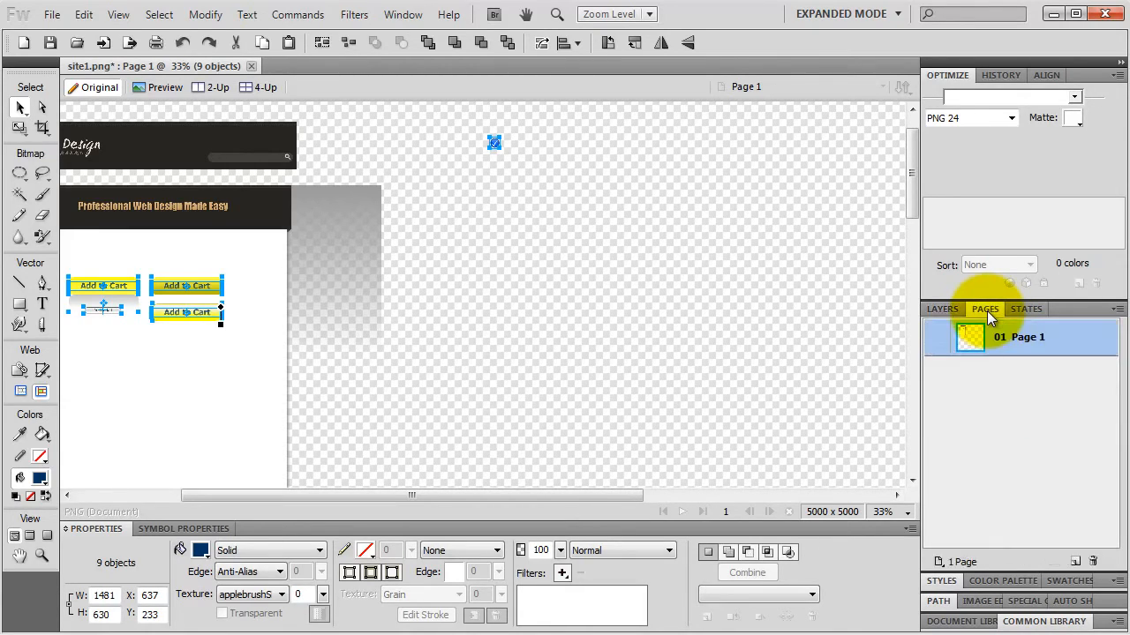
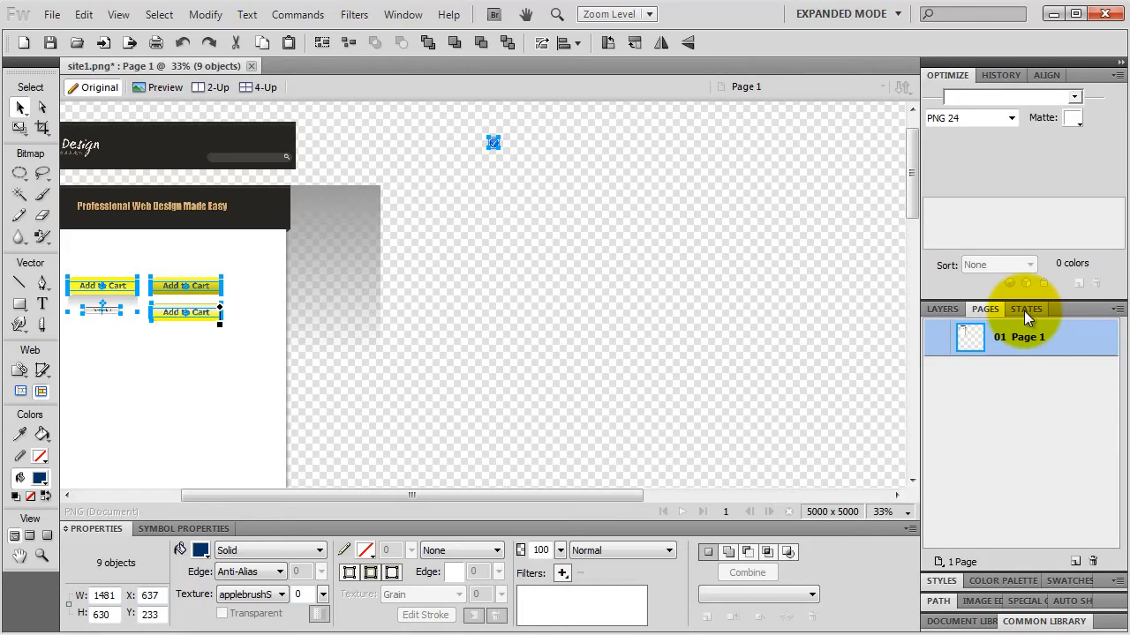
pyautogui.click(945, 311)
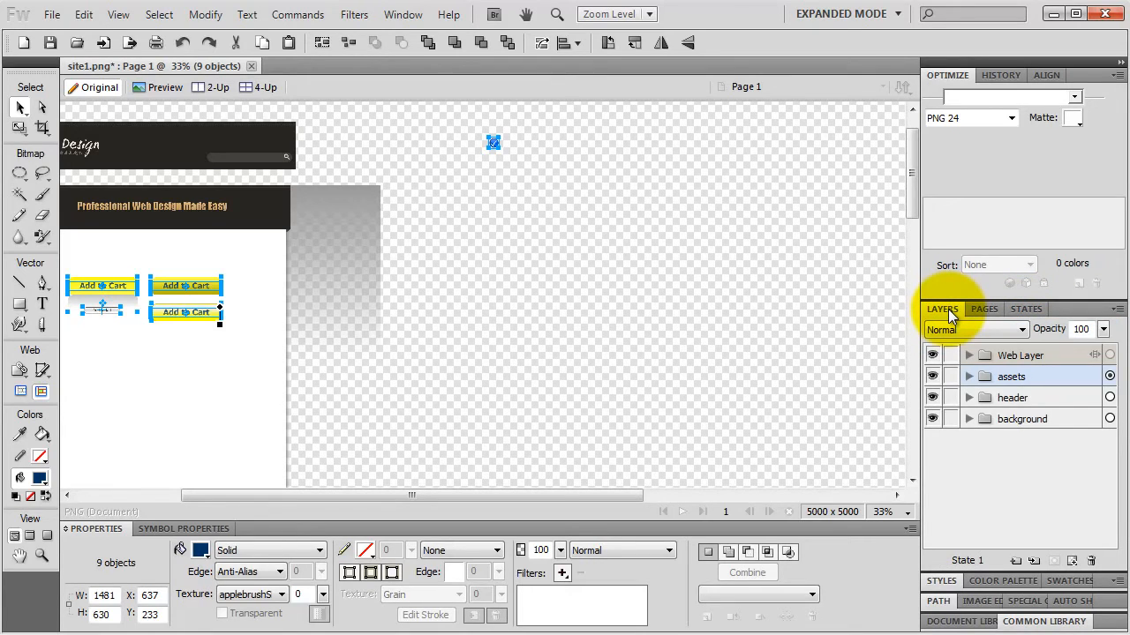
# Draw a slice of about 950 × 150 px over the "Professional Web Design Made Easy" banner
pyautogui.click(41, 372)
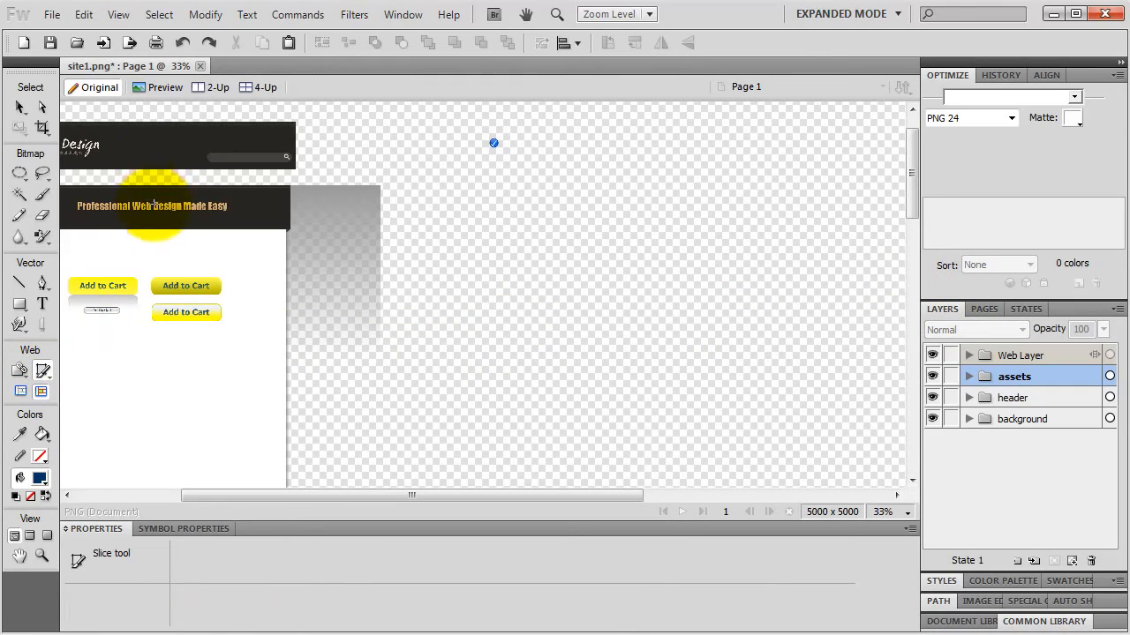
pyautogui.press('space')
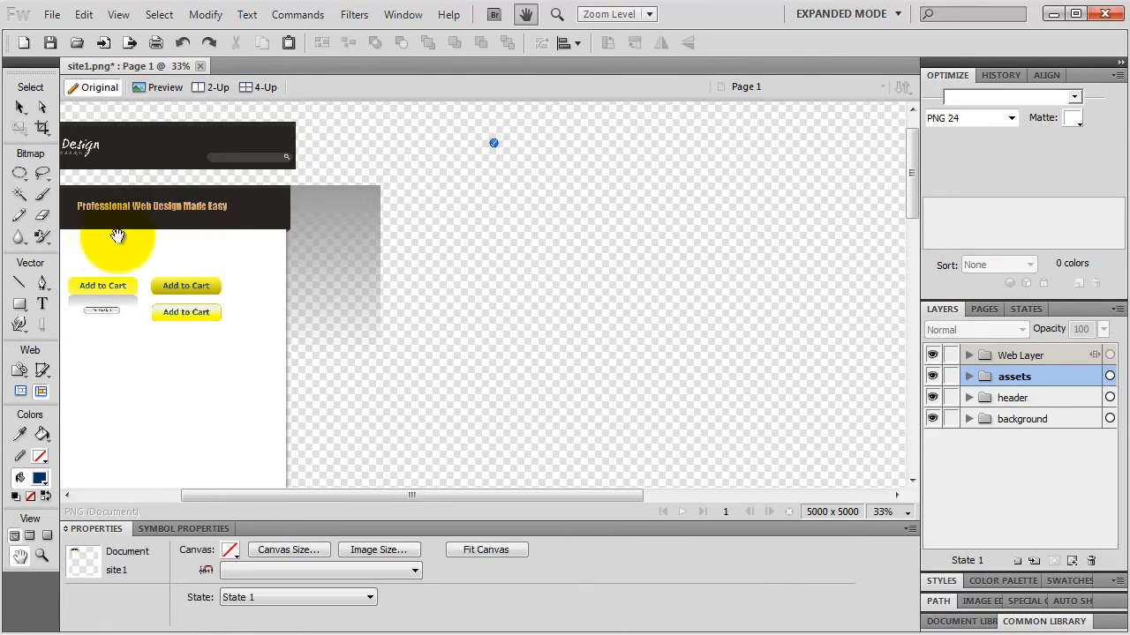
pyautogui.moveTo(119, 235); pyautogui.dragTo(250, 227)
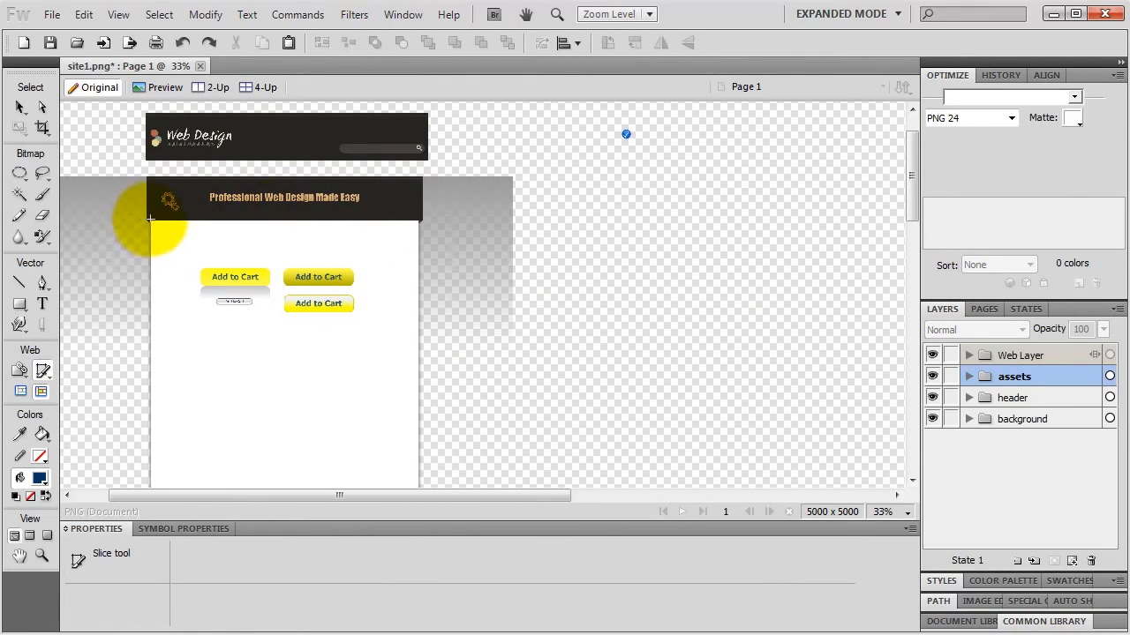
pyautogui.moveTo(148, 220); pyautogui.dragTo(422, 176)
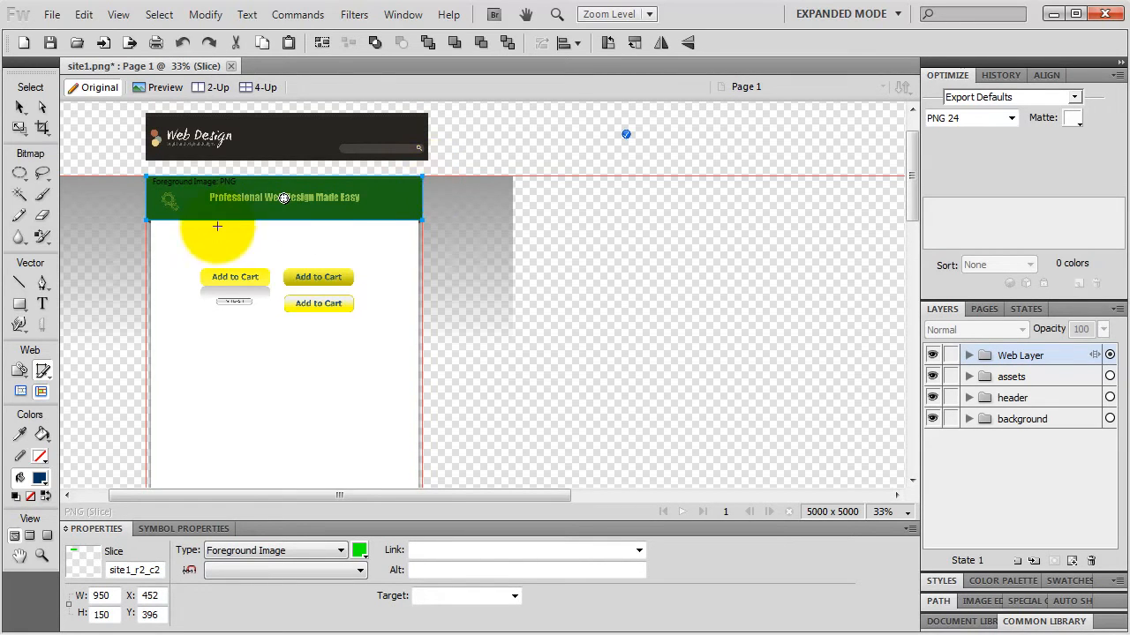
# Examine at closer zoom how the slice's right edge fits the "Professional Web Design Made Easy" banner
pyautogui.press('v')
pyautogui.hotkey('ctrl', '=')
pyautogui.hotkey('ctrl', '=')
pyautogui.hotkey('ctrl', '=')
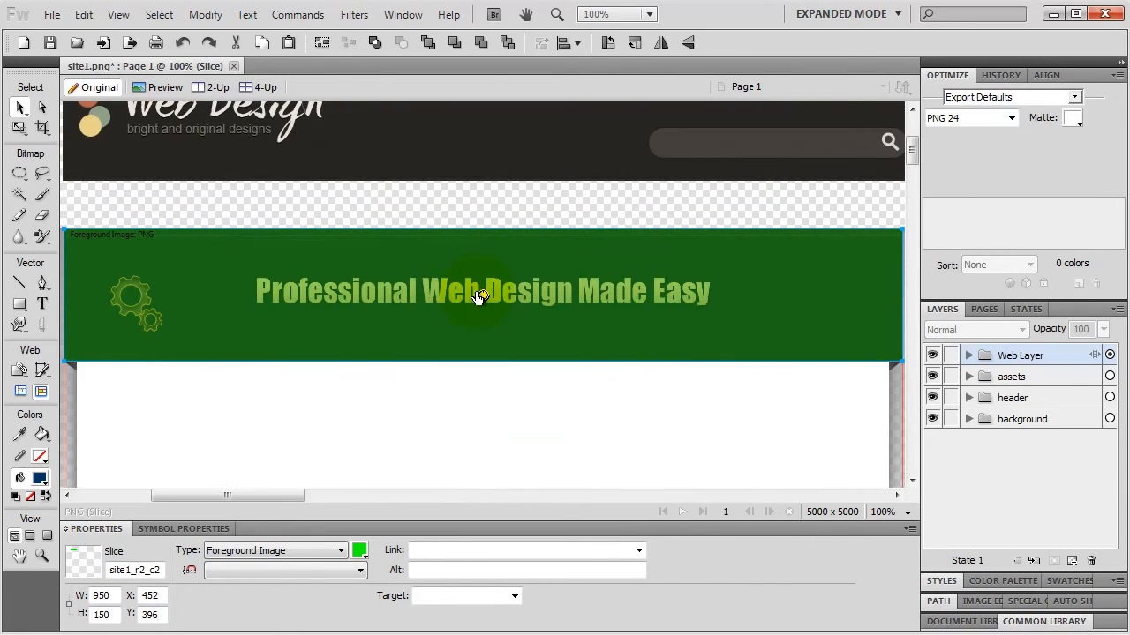
pyautogui.press('space')
pyautogui.moveTo(331, 293); pyautogui.dragTo(257, 225)
pyautogui.click(644, 210)
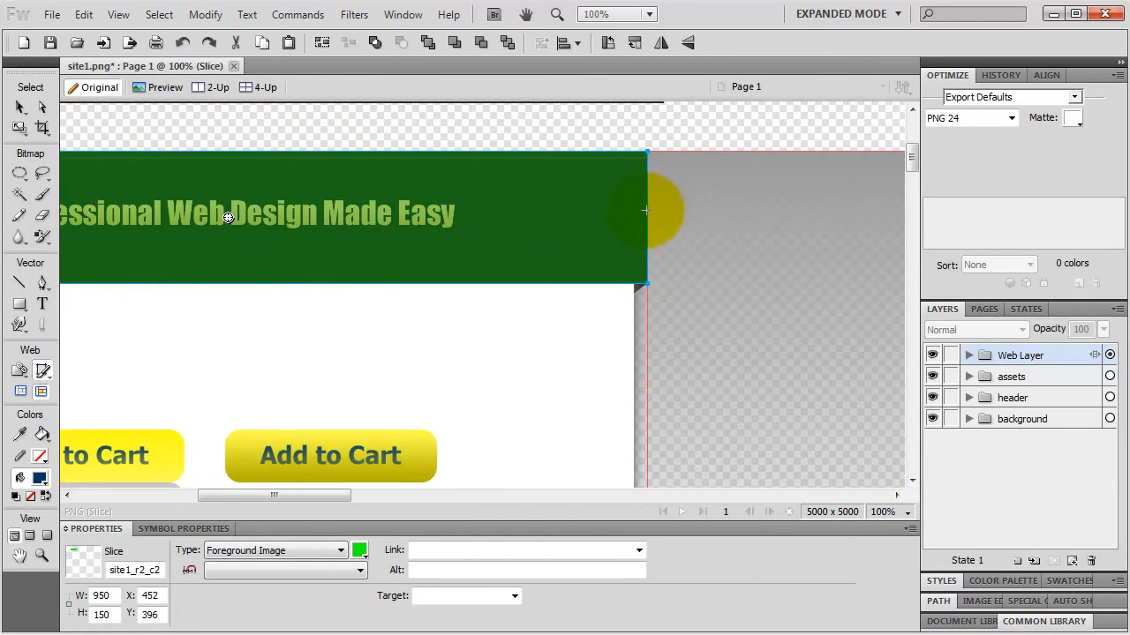
pyautogui.click(19, 107)
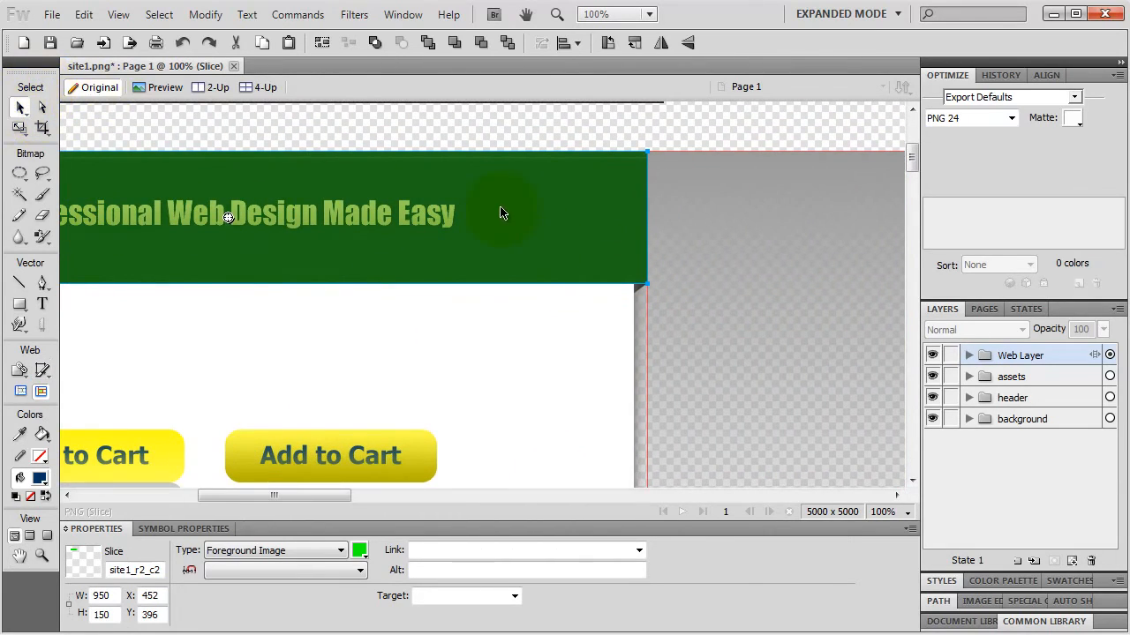
pyautogui.moveTo(647, 208)
pyautogui.mouseDown()
pyautogui.moveTo(671, 211)
pyautogui.moveTo(647, 208)
pyautogui.mouseUp()
pyautogui.press('space')
pyautogui.moveTo(214, 240); pyautogui.dragTo(447, 266)
pyautogui.keyDown('ctrl'); pyautogui.keyDown('alt'); pyautogui.click(467, 251); pyautogui.keyUp('alt'); pyautogui.keyUp('ctrl')
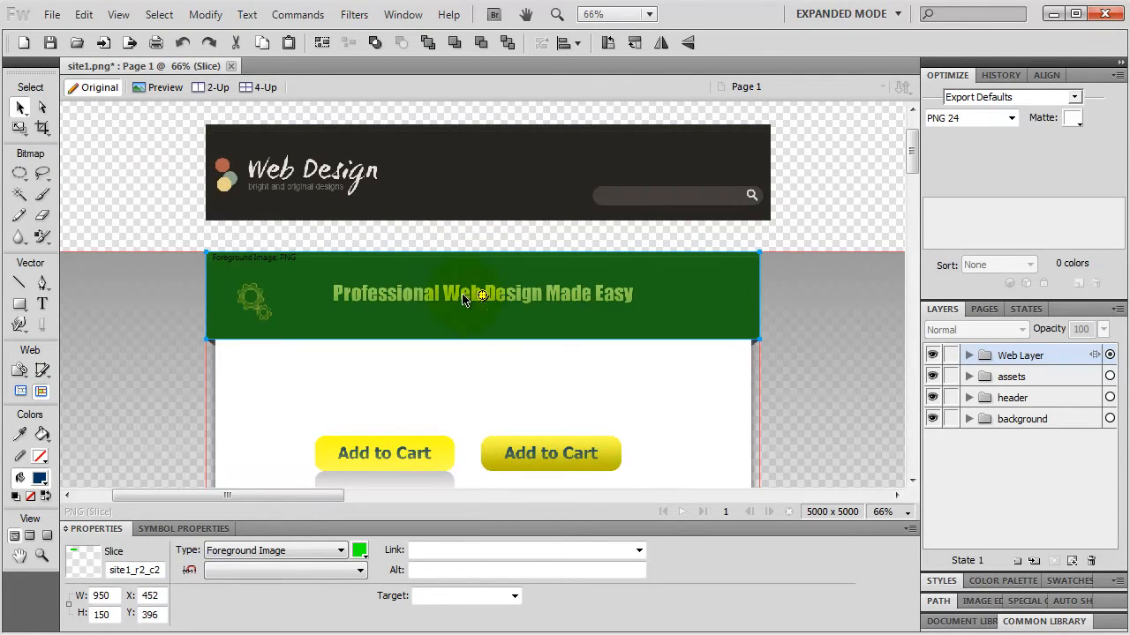
pyautogui.click(761, 278)
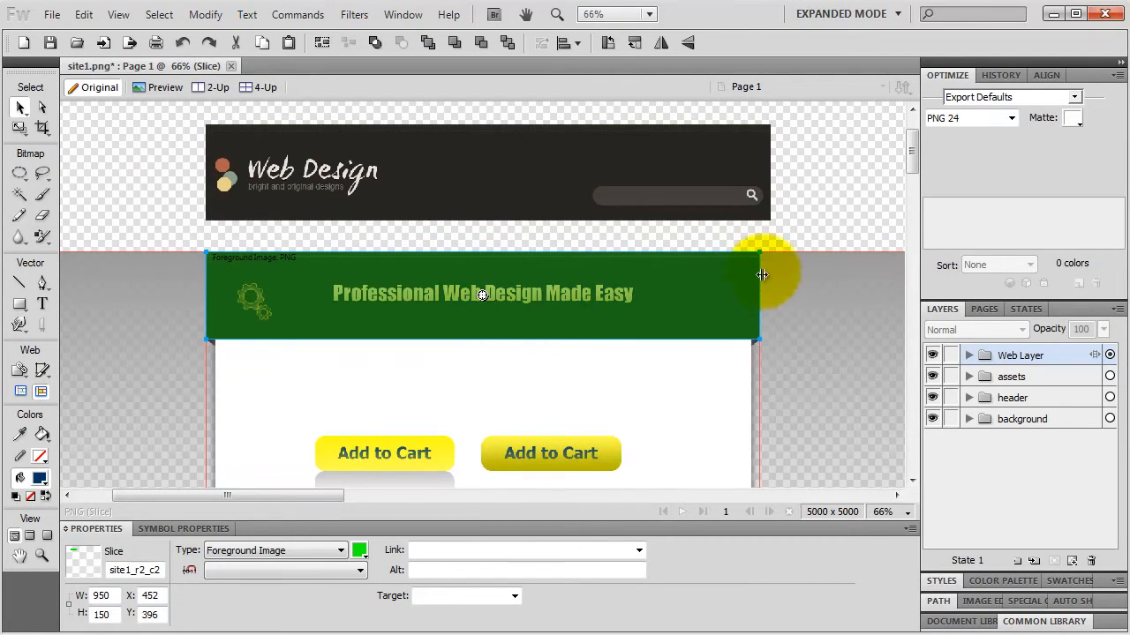
# Rename the slice over the "Professional Web Design Made Easy" banner to "header" in the Web Layer
pyautogui.click(968, 355)
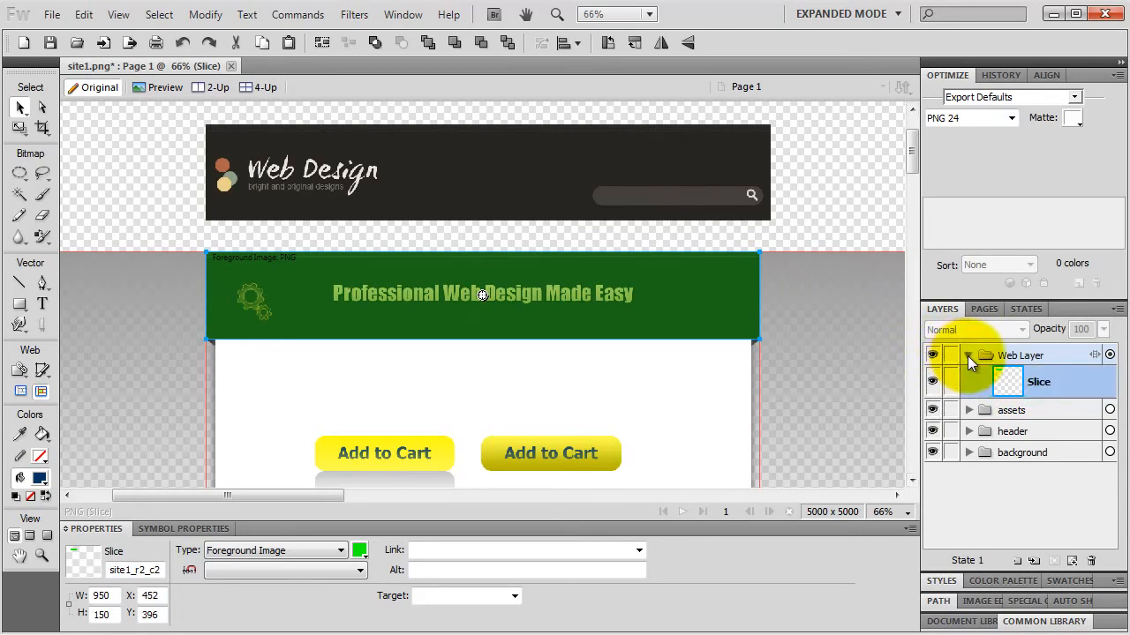
pyautogui.click(1042, 385)
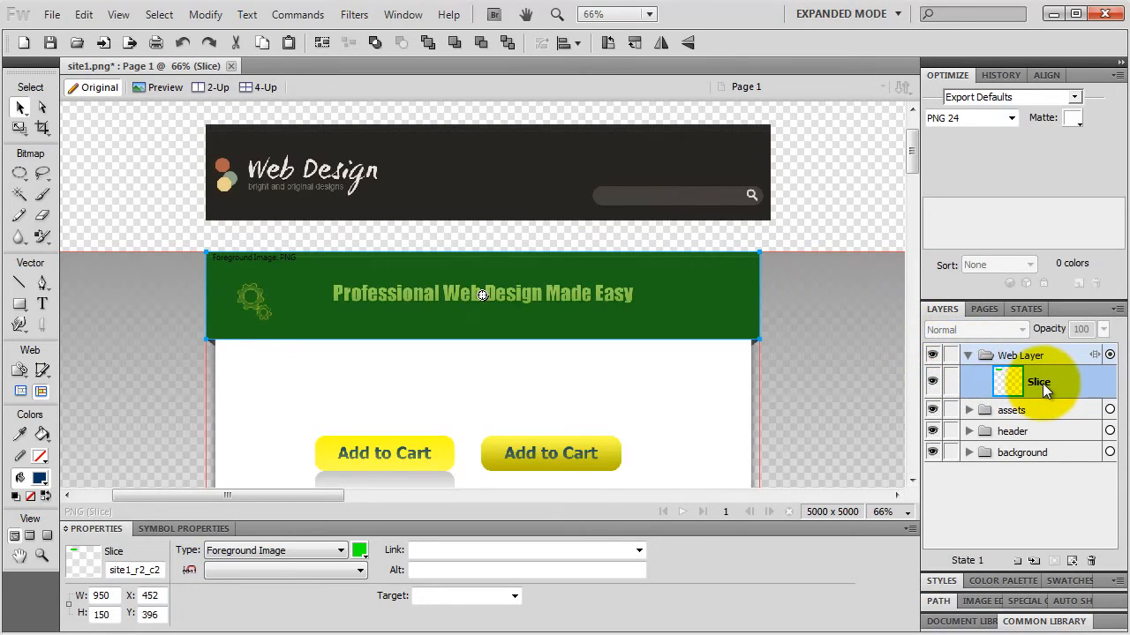
pyautogui.doubleClick(1043, 385)
pyautogui.press('BackSpace')
pyautogui.write('h')
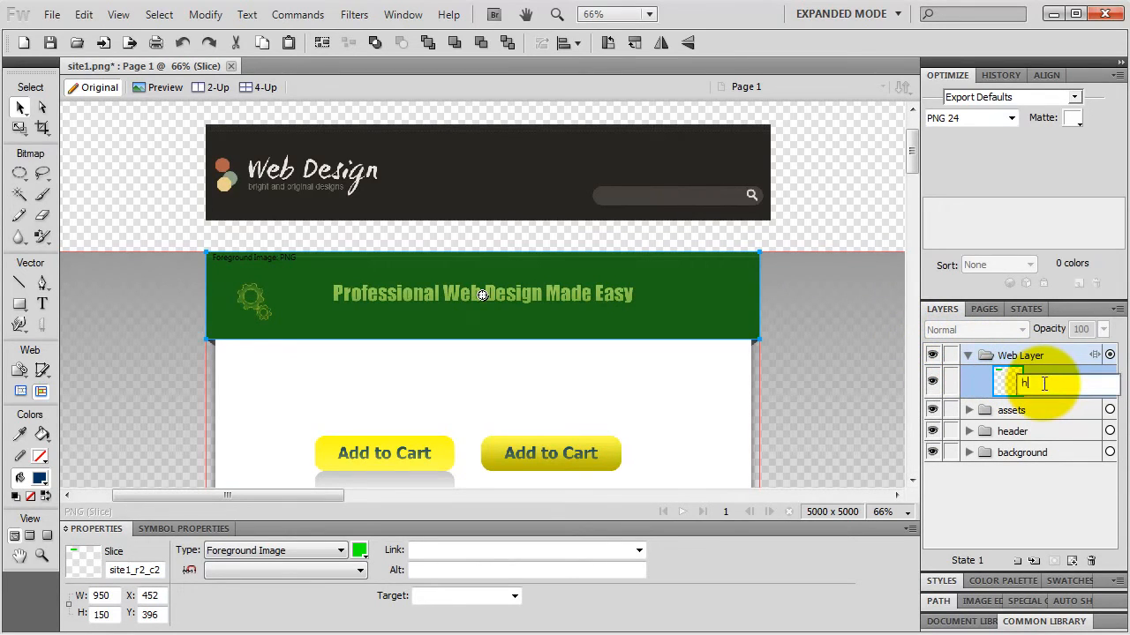
pyautogui.write('eader')
pyautogui.press('Return')
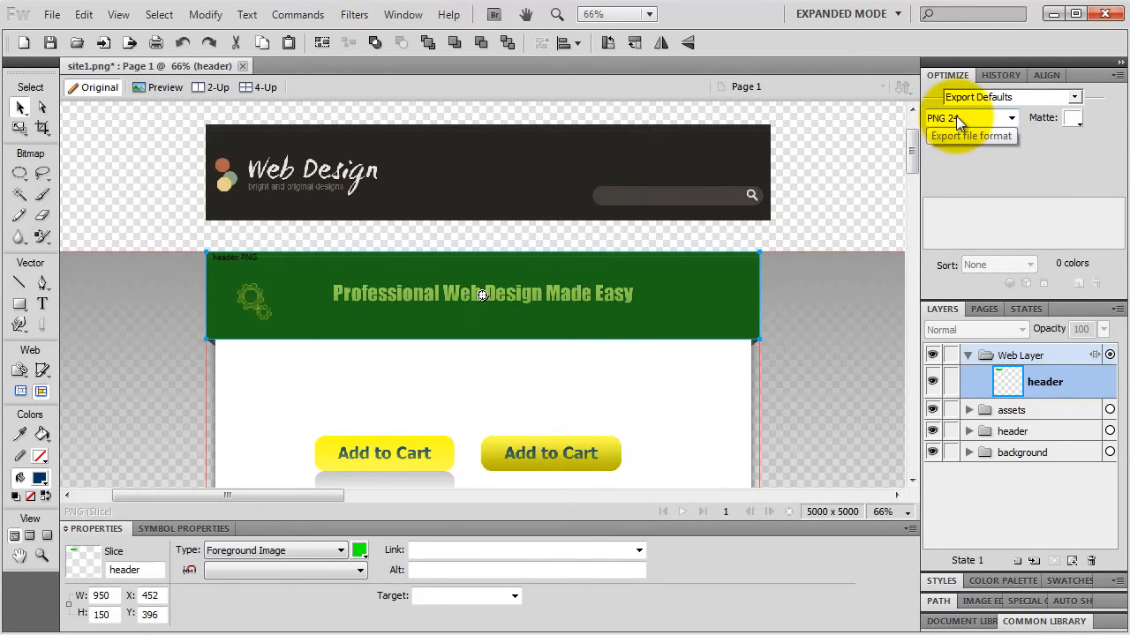
# Export the selected header slice as "header", images only, into a new folder named "images" inside site1
pyautogui.rightClick(646, 300)
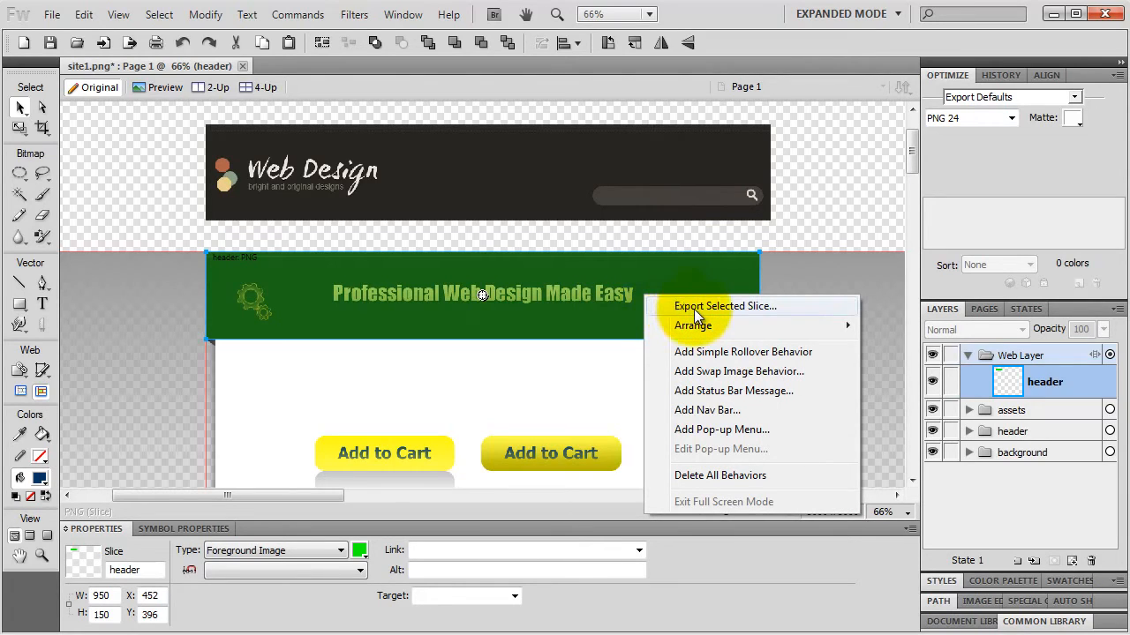
pyautogui.click(693, 309)
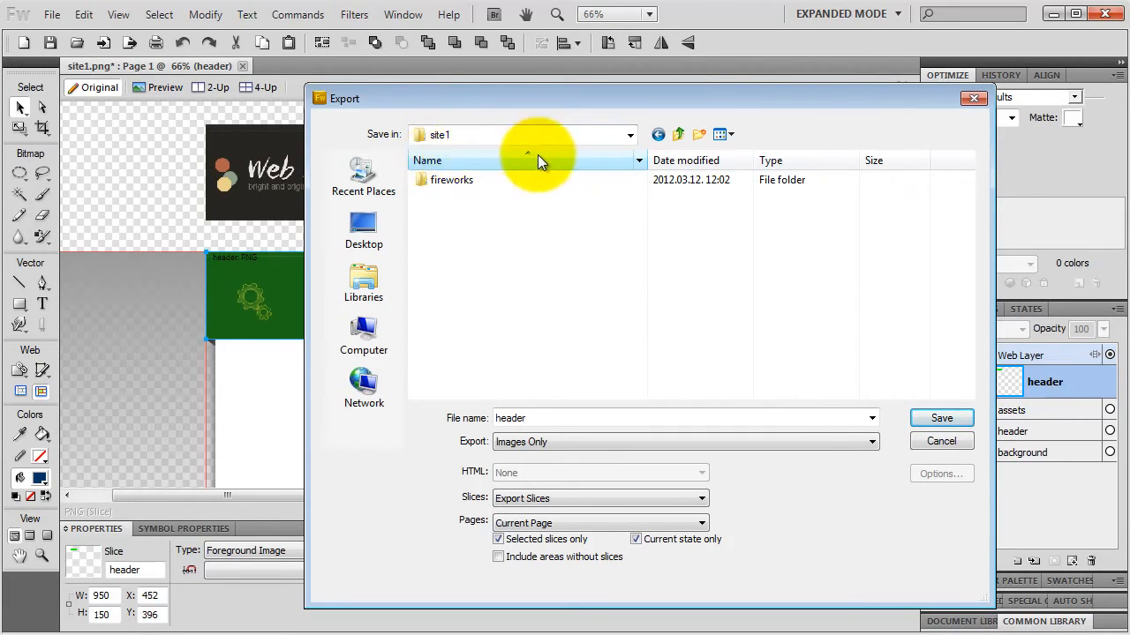
pyautogui.click(698, 134)
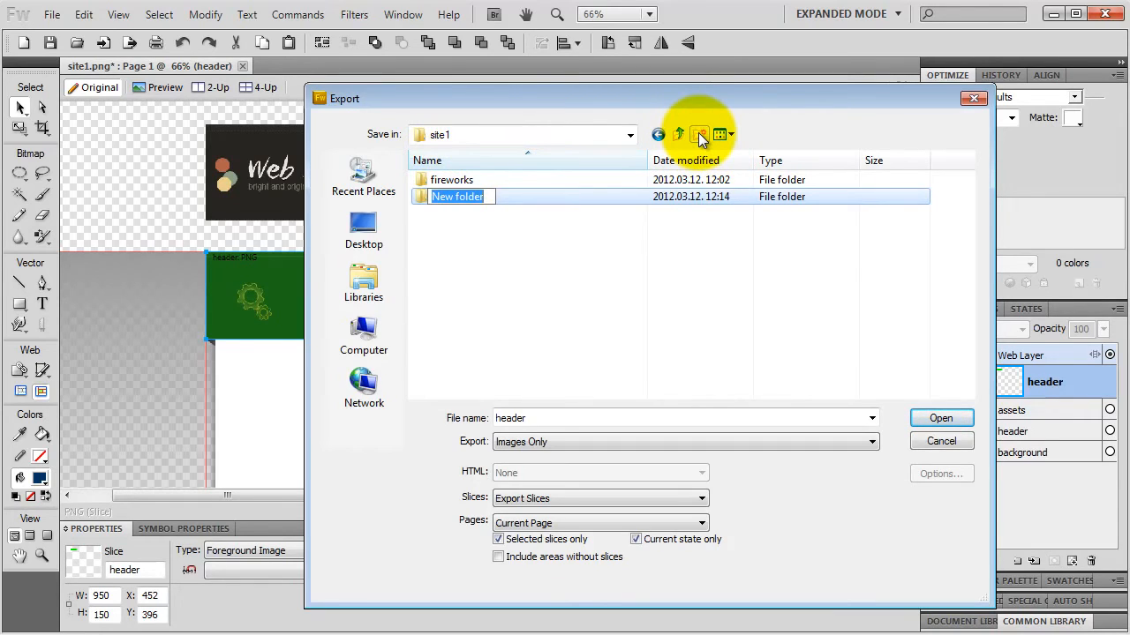
pyautogui.write('images')
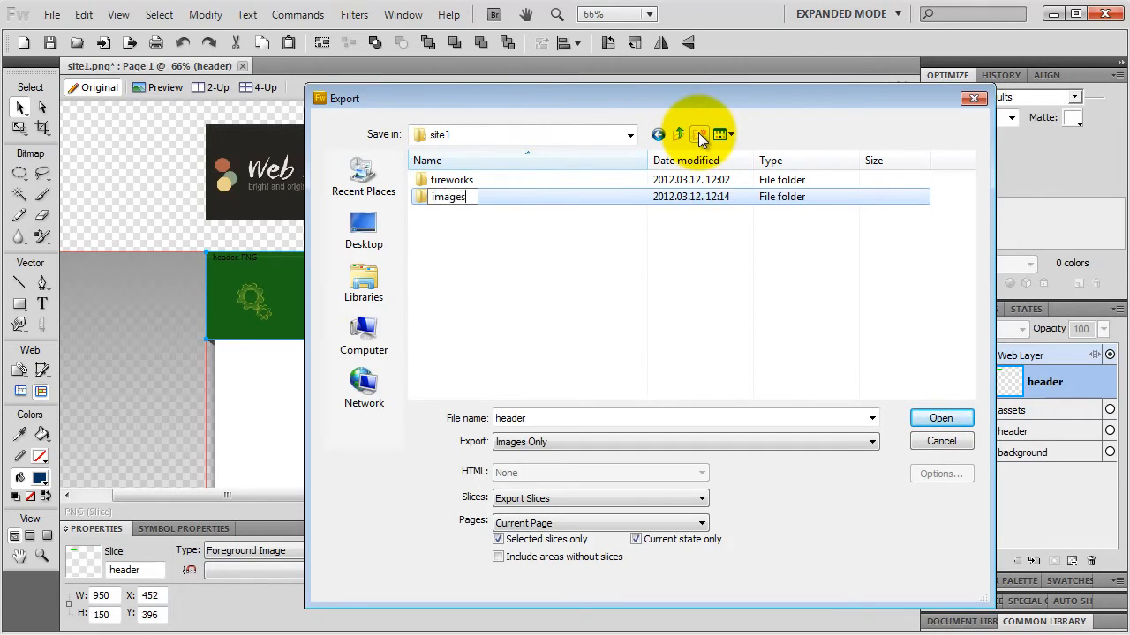
pyautogui.press('Return')
pyautogui.press('Return')
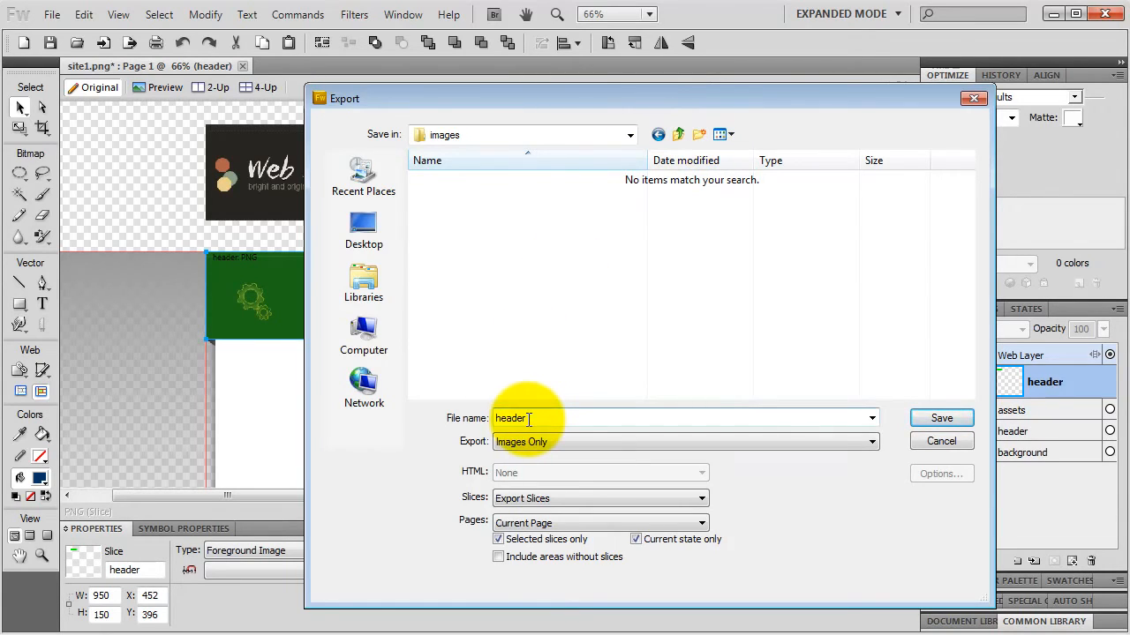
pyautogui.click(941, 418)
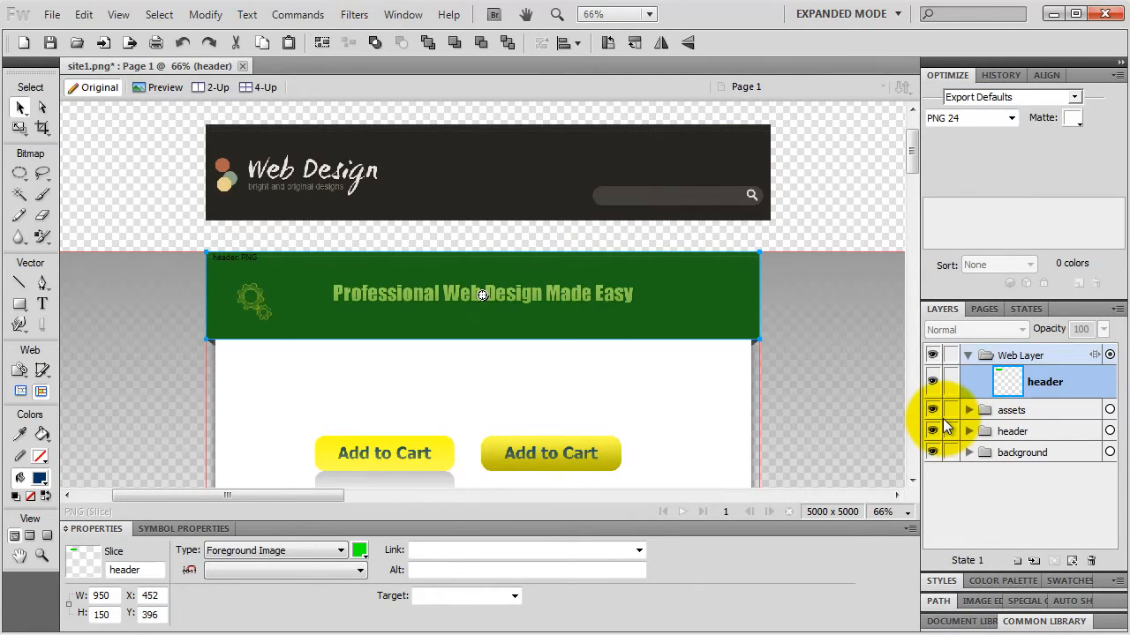
# Move all objects of the assets layer onto the empty canvas beside the page, and place the checkmark icon just above the Add to Cart buttons
pyautogui.click(1013, 411)
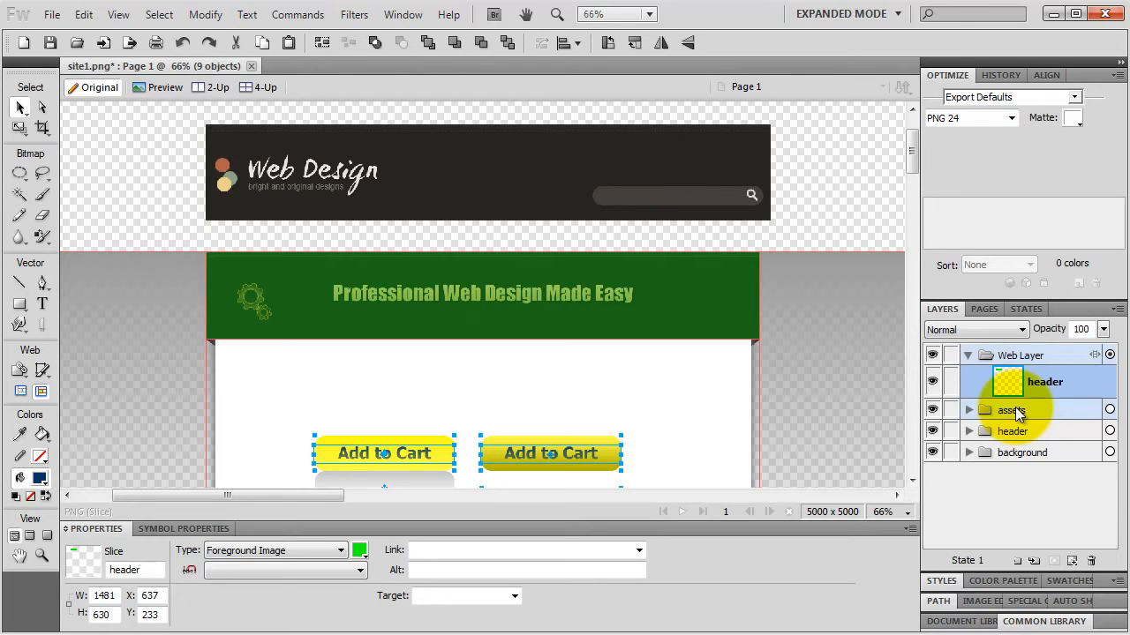
pyautogui.click(1020, 413)
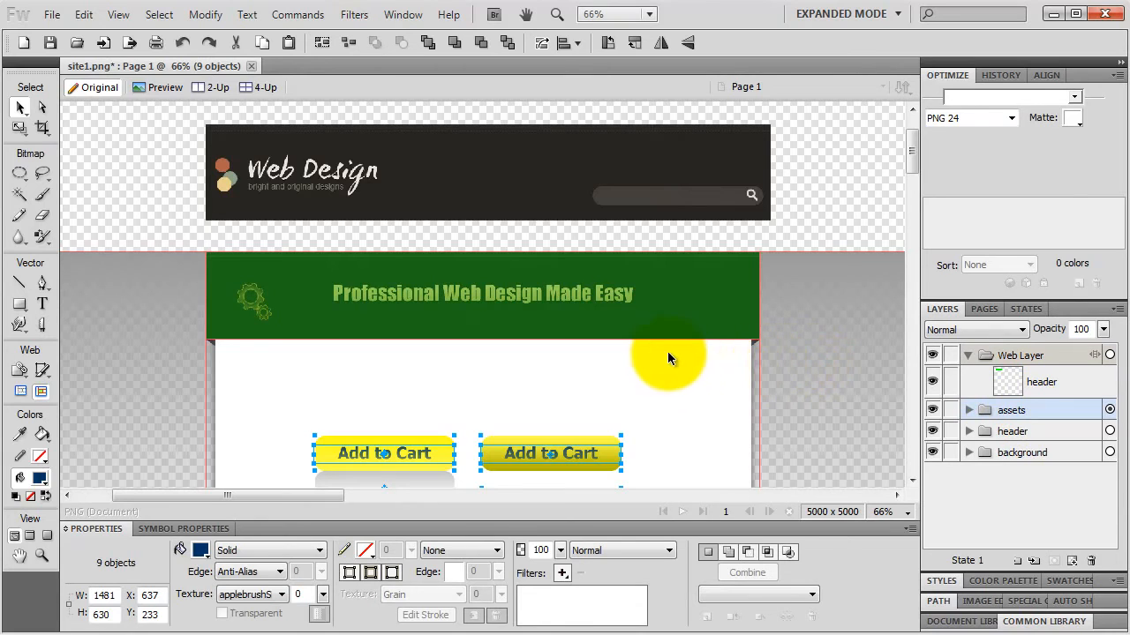
pyautogui.hotkey('ctrl', '-')
pyautogui.hotkey('ctrl', '-')
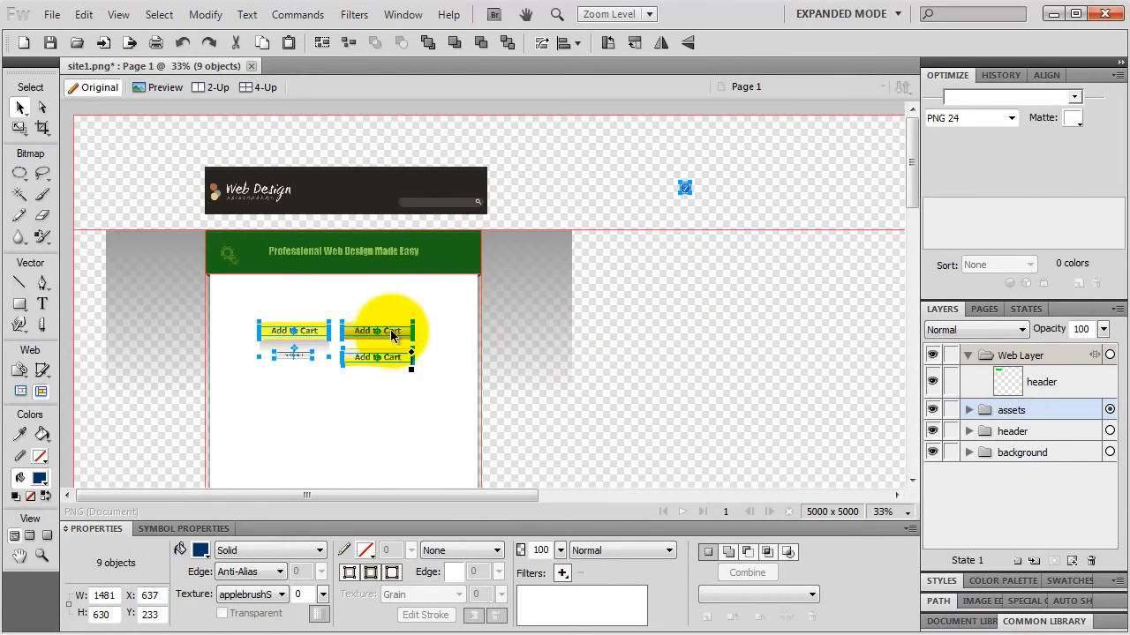
pyautogui.moveTo(518, 332)
pyautogui.mouseDown()
pyautogui.moveTo(730, 323)
pyautogui.moveTo(515, 310)
pyautogui.mouseUp()
pyautogui.click(742, 205)
pyautogui.click(807, 182)
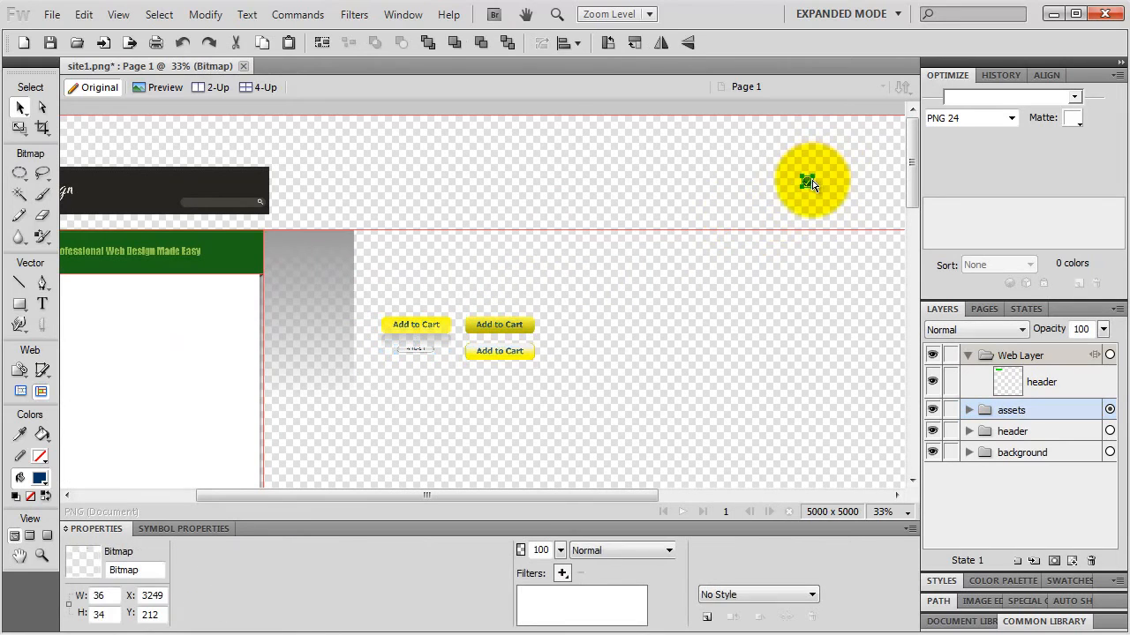
pyautogui.moveTo(813, 178); pyautogui.dragTo(469, 289)
# Insert a single rectangular slice covering both the label and shape of the outlined white-to-yellow Add to Cart button
pyautogui.hotkey('ctrl', '=')
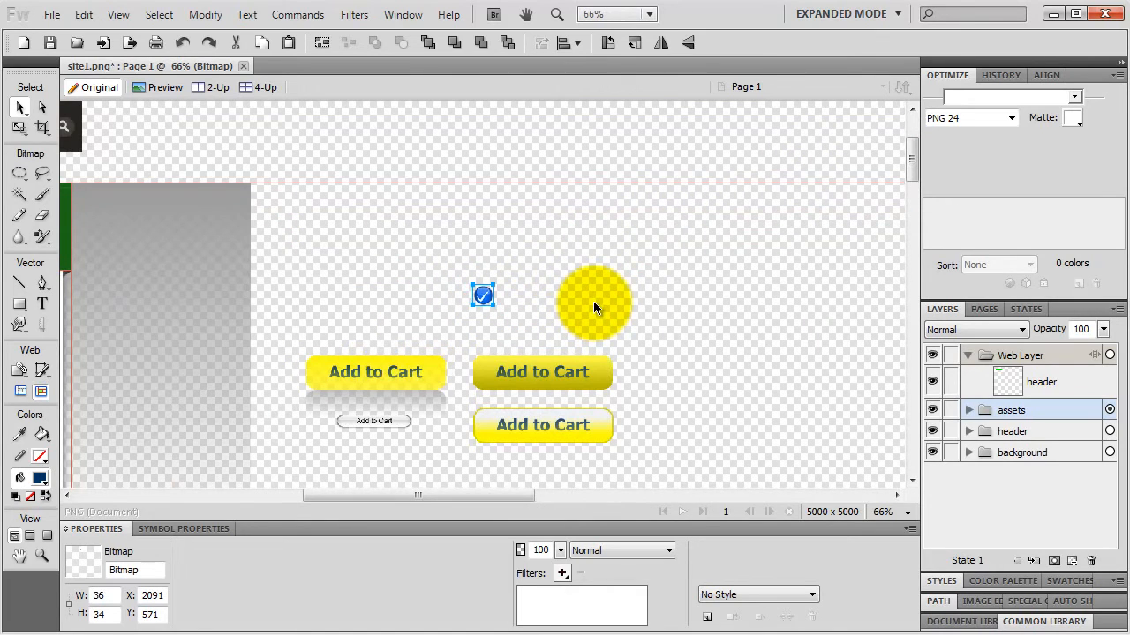
pyautogui.hotkey('ctrl', '=')
pyautogui.press('space')
pyautogui.moveTo(590, 322); pyautogui.dragTo(582, 220)
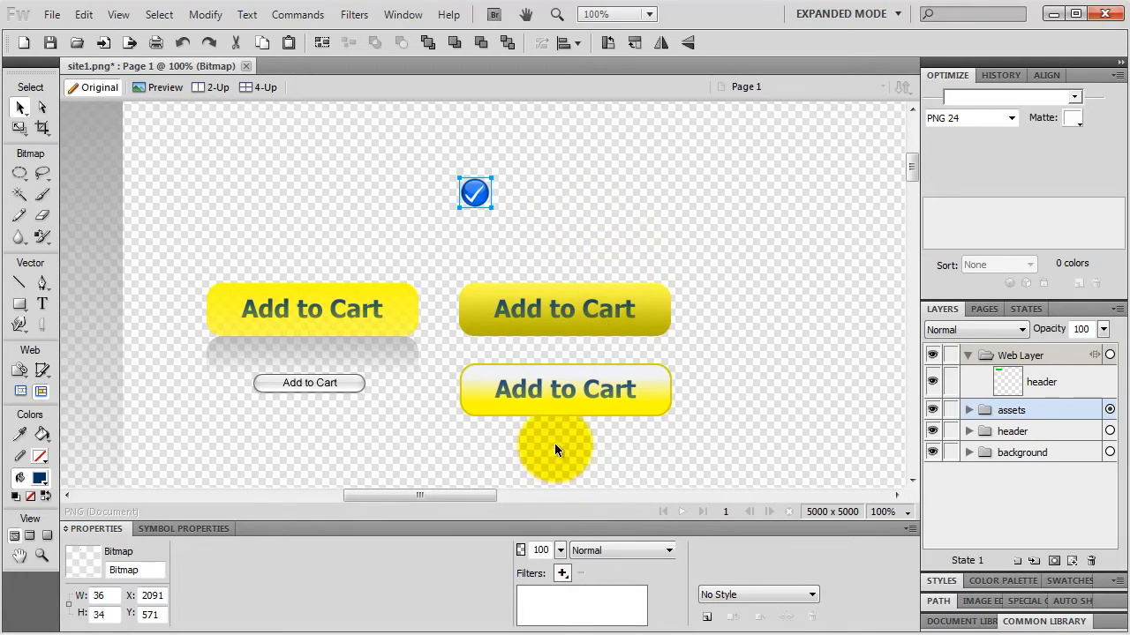
pyautogui.moveTo(558, 446); pyautogui.dragTo(659, 359)
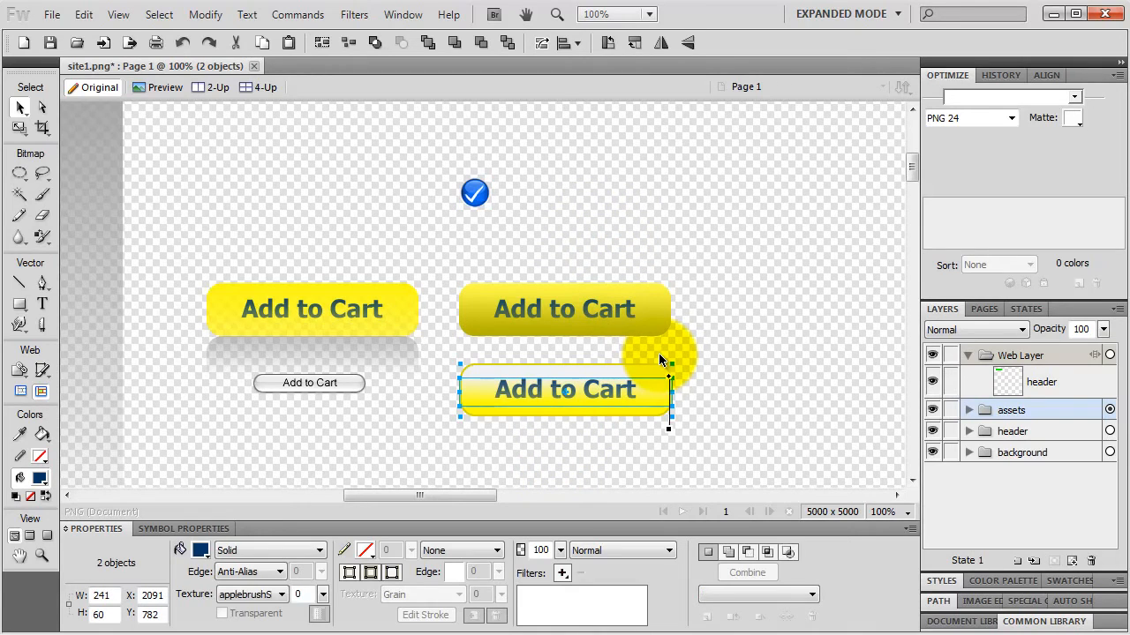
pyautogui.rightClick(621, 395)
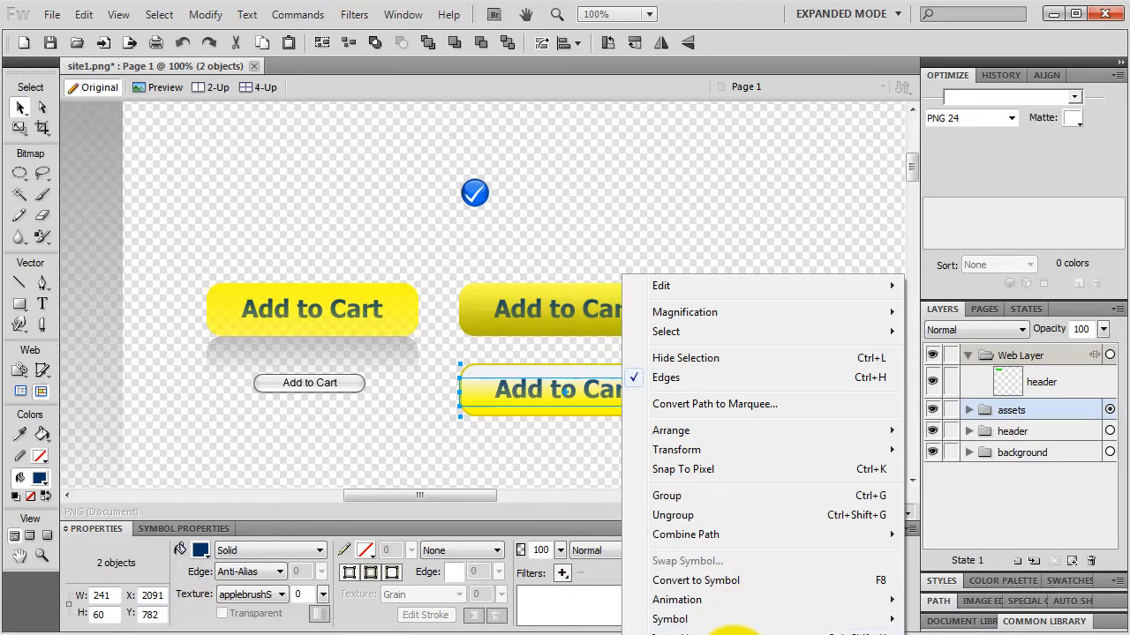
pyautogui.click(732, 632)
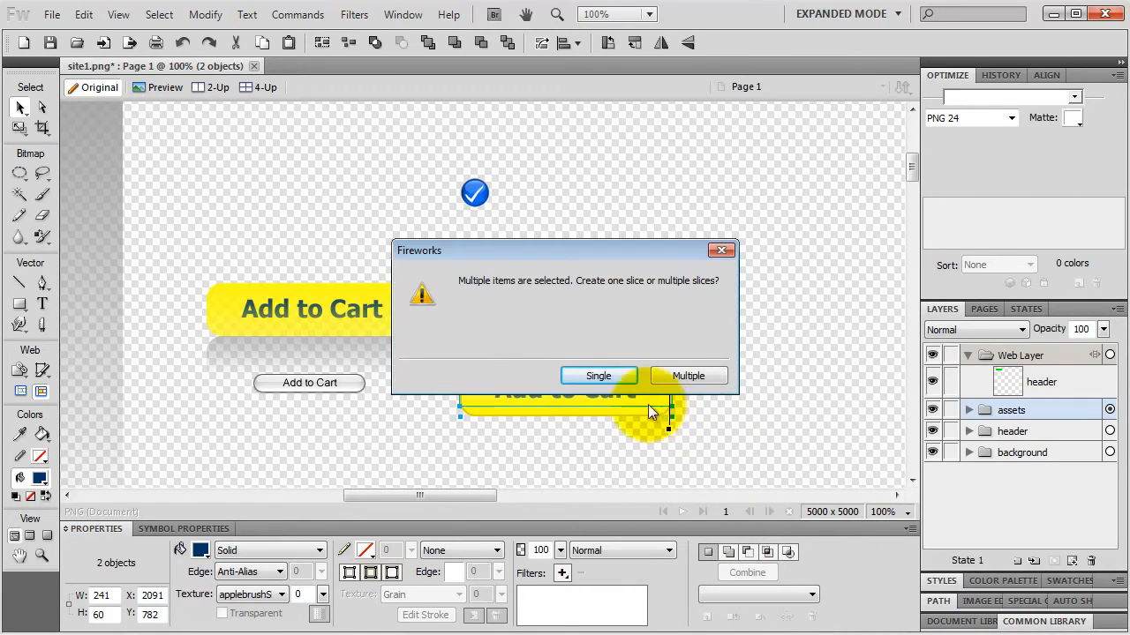
pyautogui.click(609, 377)
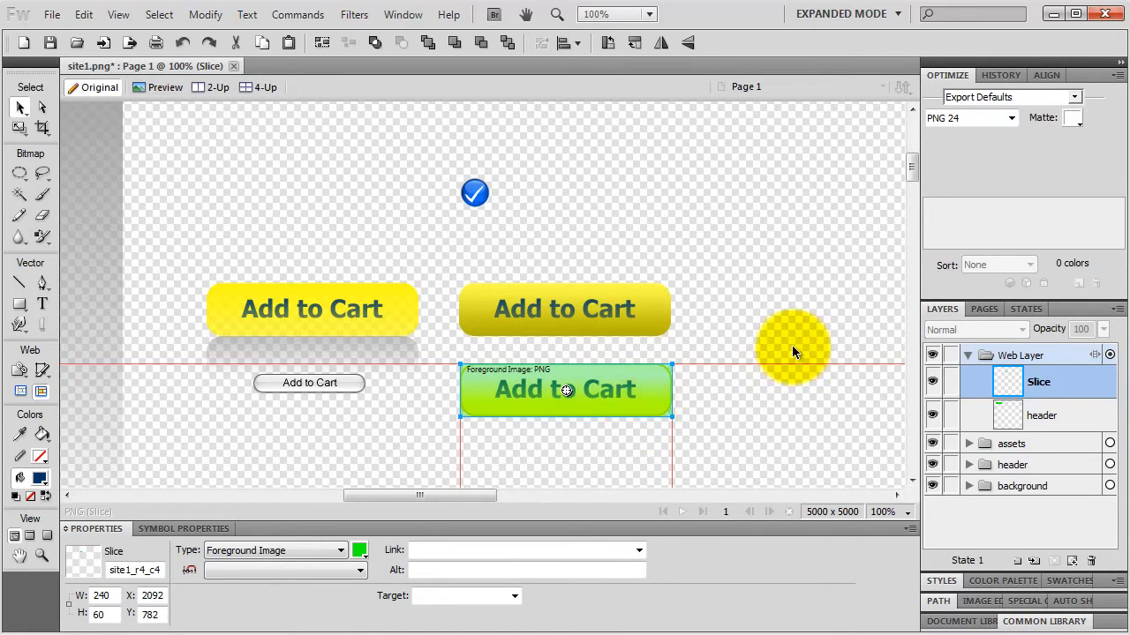
# Name the Add to Cart button's slice "bn_order" and set its export format to PNG32
pyautogui.doubleClick(1039, 383)
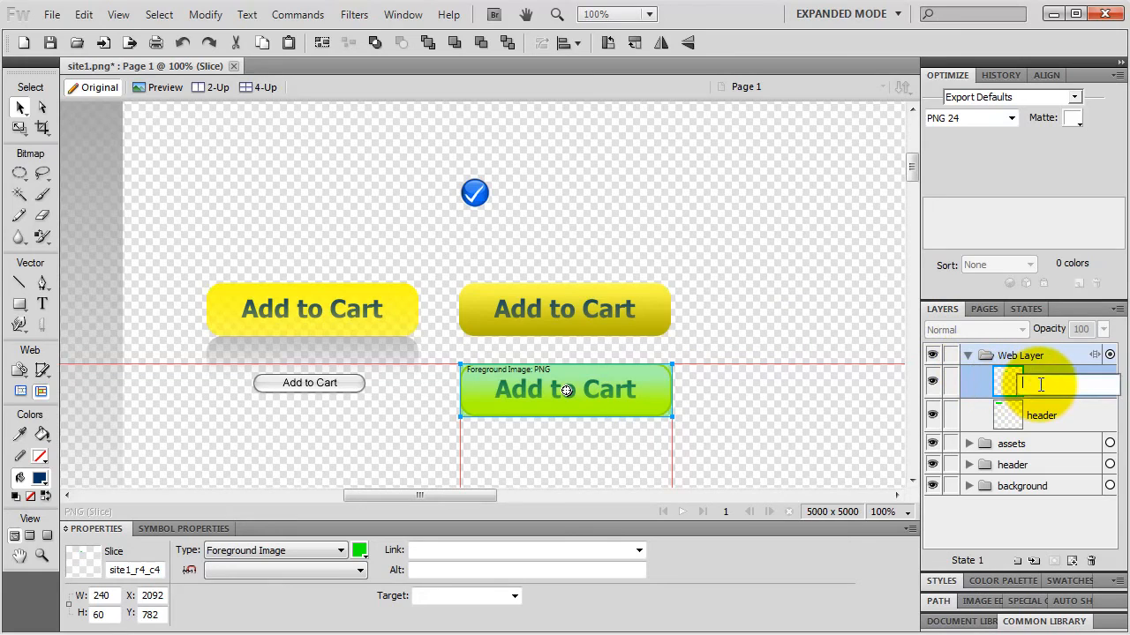
pyautogui.write('bn_order')
pyautogui.press('Return')
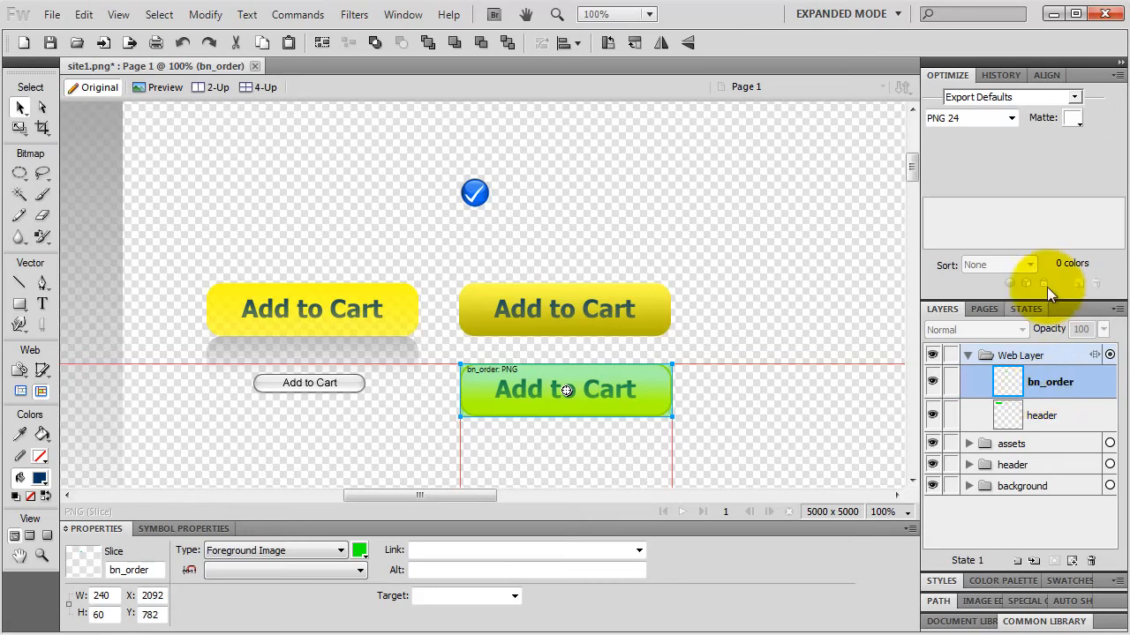
pyautogui.click(1010, 117)
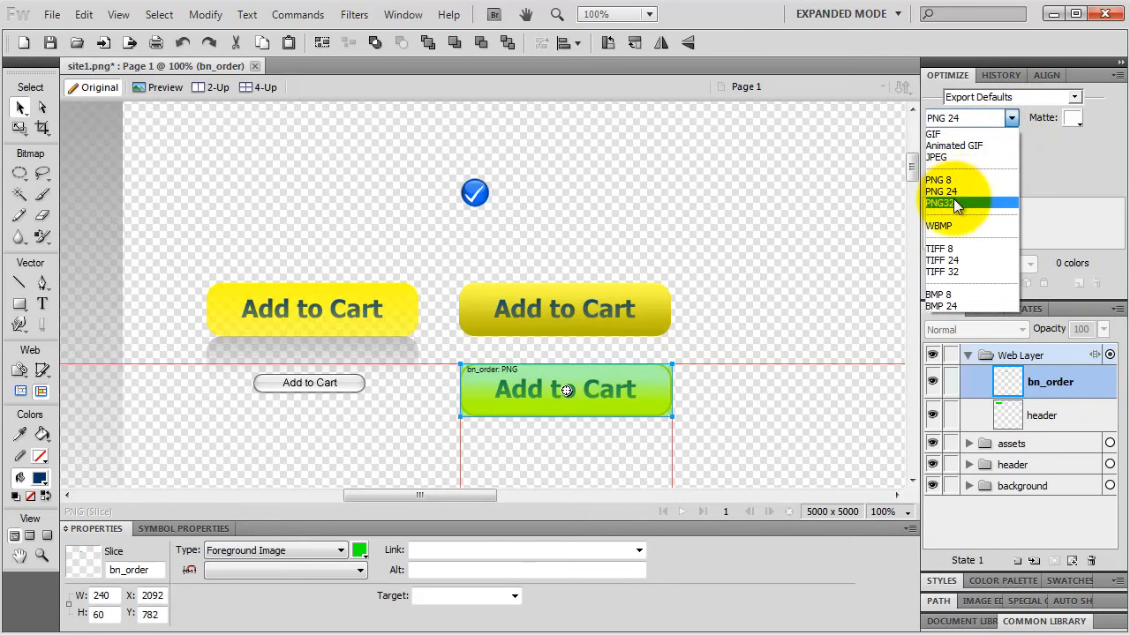
pyautogui.click(951, 202)
# Export the selected bn_order slice, images only, into the images folder
pyautogui.scroll(-1, 655, 389)
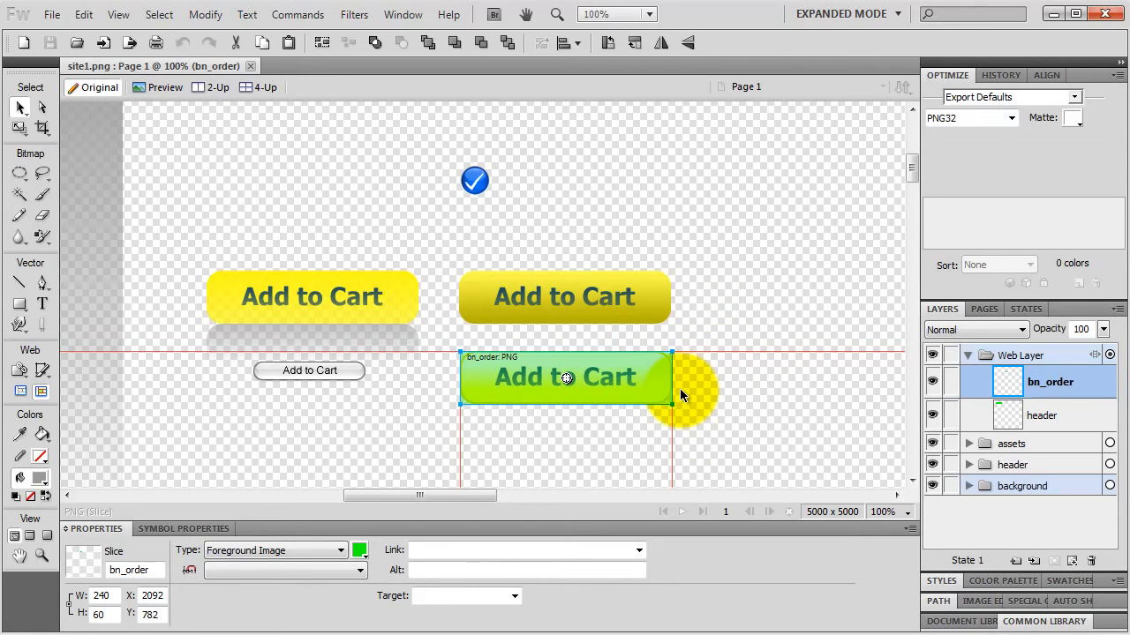
pyautogui.rightClick(649, 386)
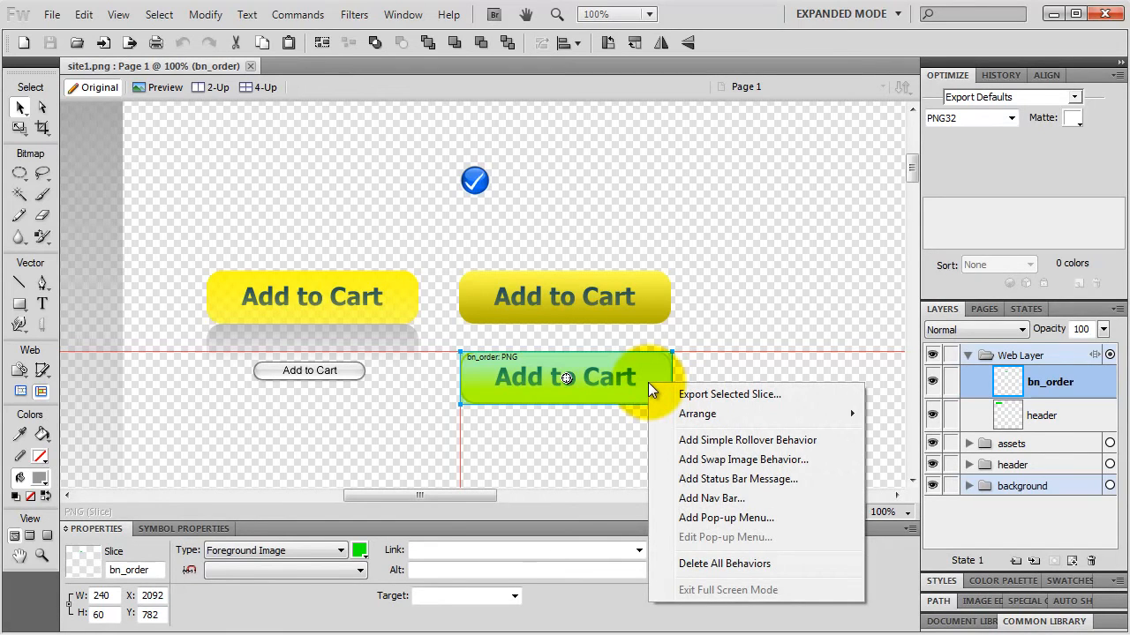
pyautogui.click(667, 394)
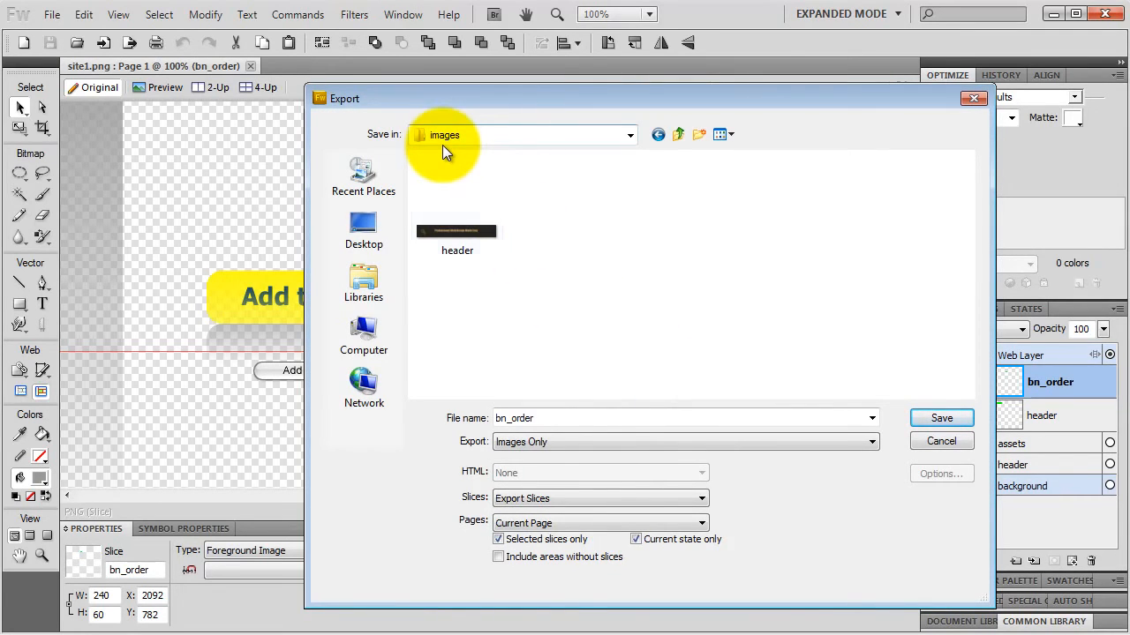
pyautogui.click(938, 419)
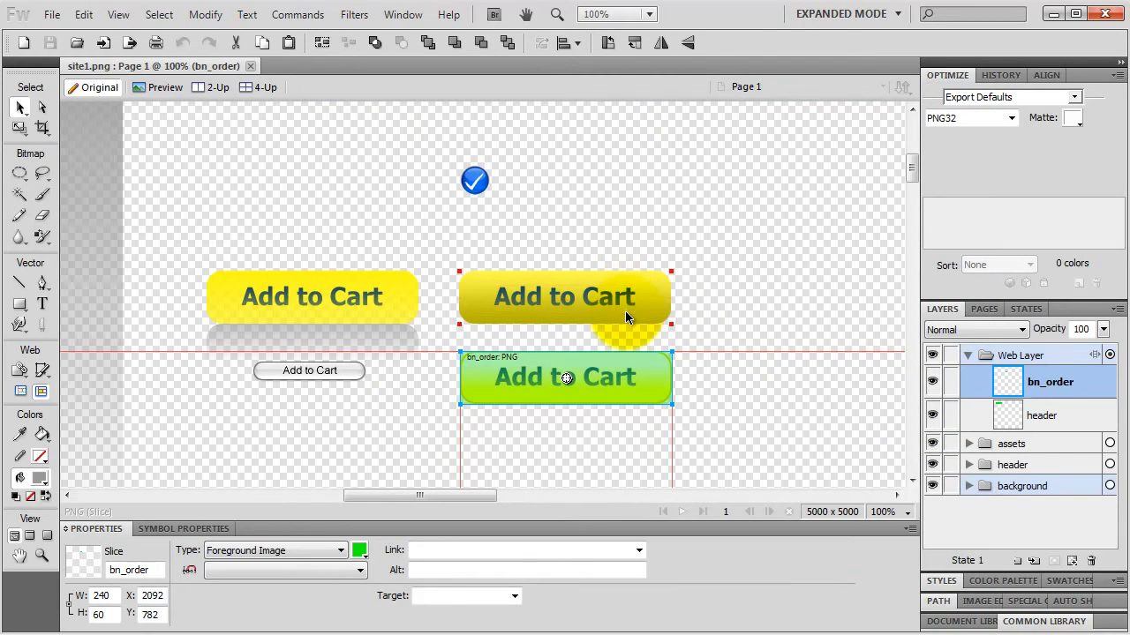
# Insert a rectangular slice over the blue checkmark icon and name it "checkmark"
pyautogui.click(479, 186)
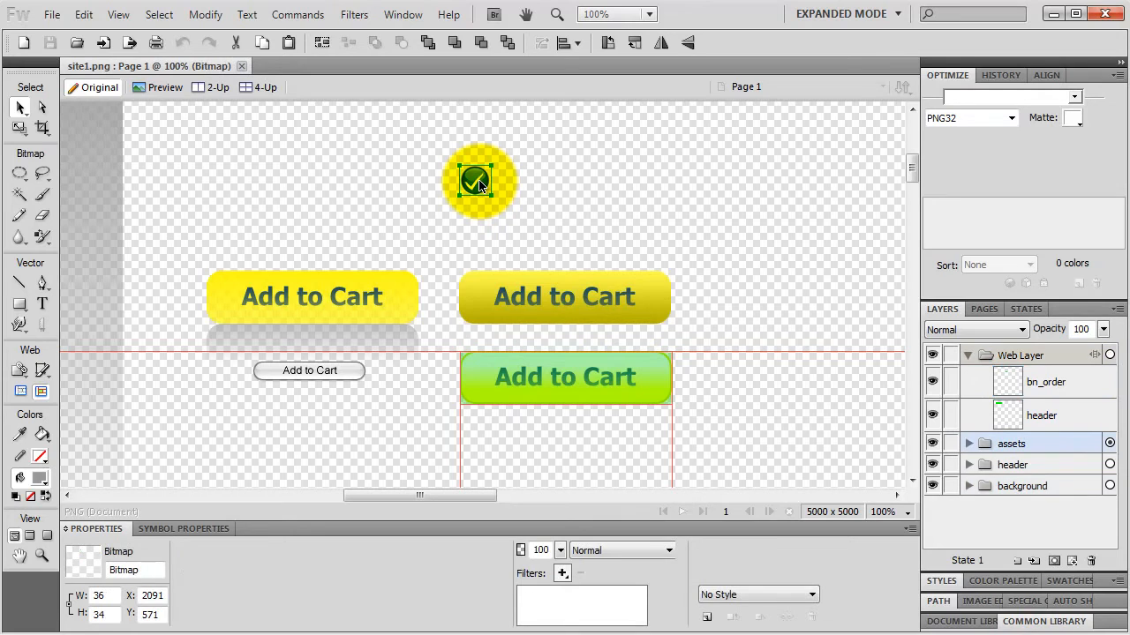
pyautogui.rightClick(479, 183)
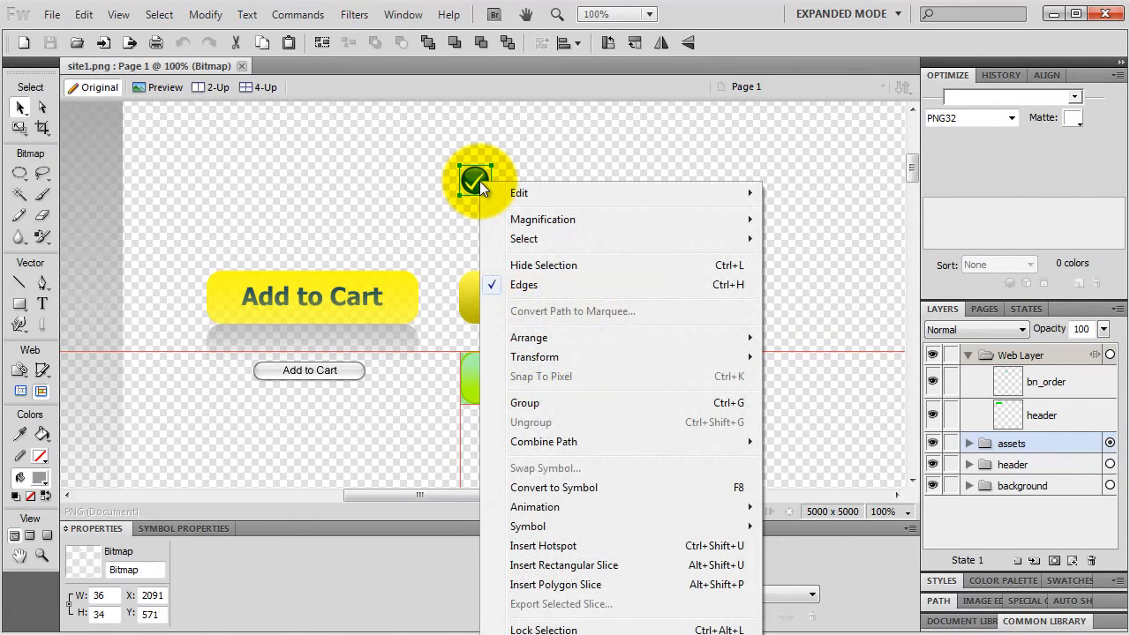
pyautogui.click(525, 566)
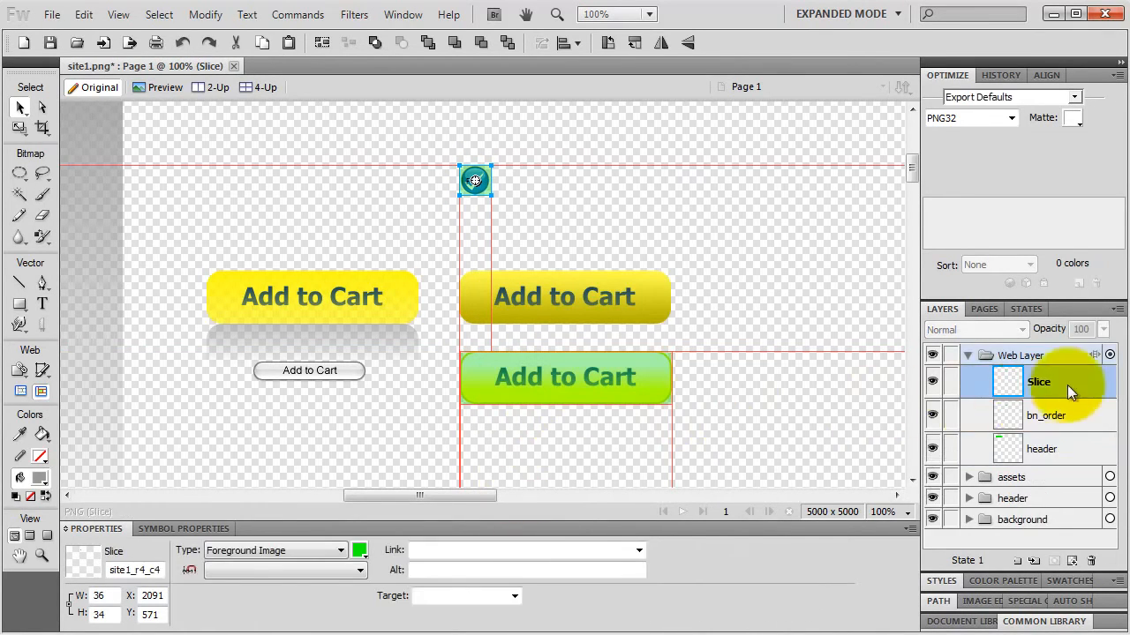
pyautogui.doubleClick(1044, 381)
pyautogui.write('checkmark')
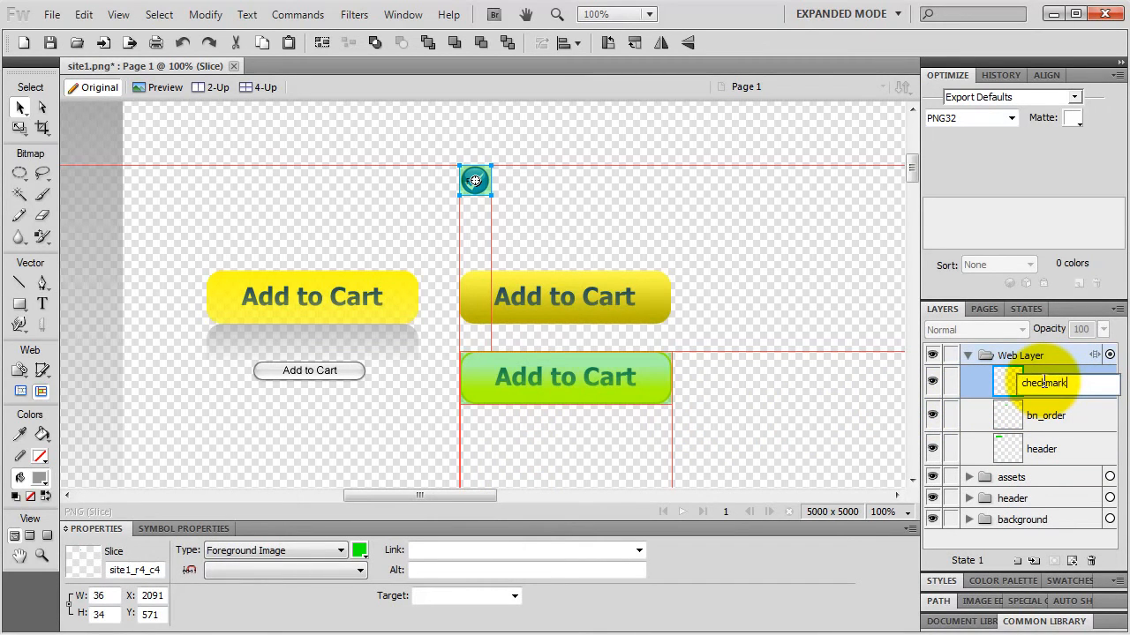
pyautogui.press('Return')
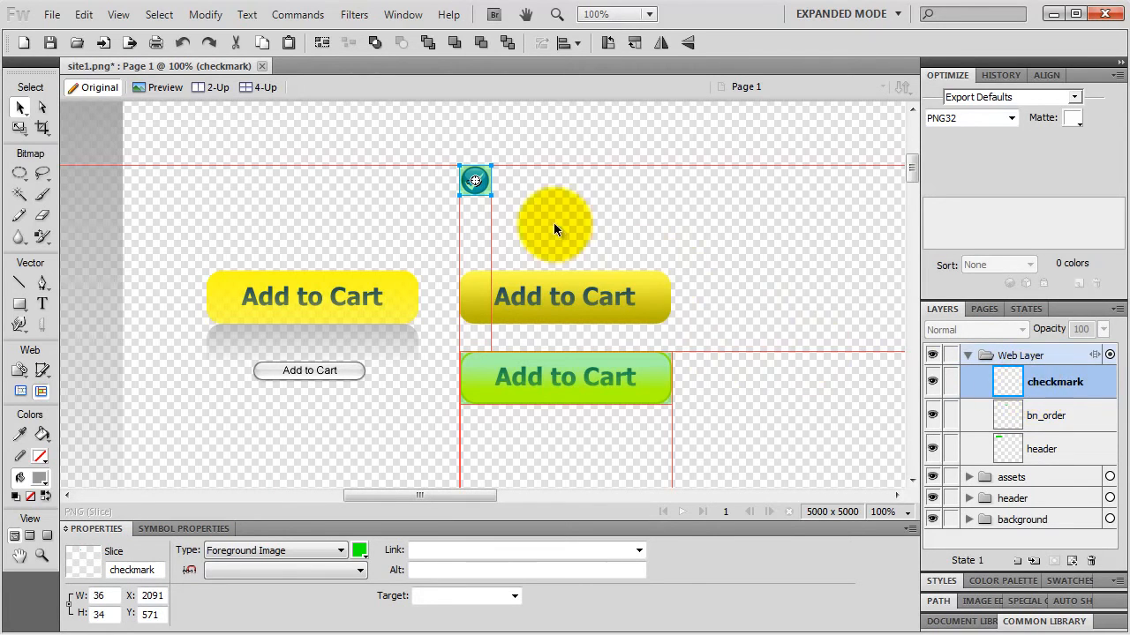
# Export the selected checkmark slice, images only, into the images folder
pyautogui.rightClick(484, 177)
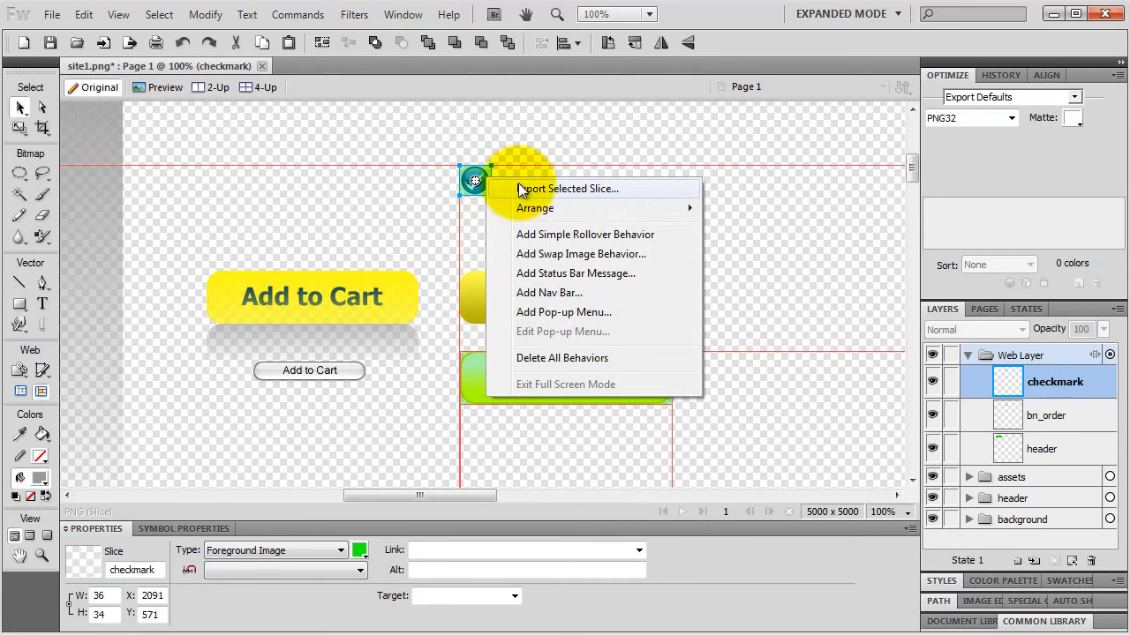
pyautogui.click(521, 189)
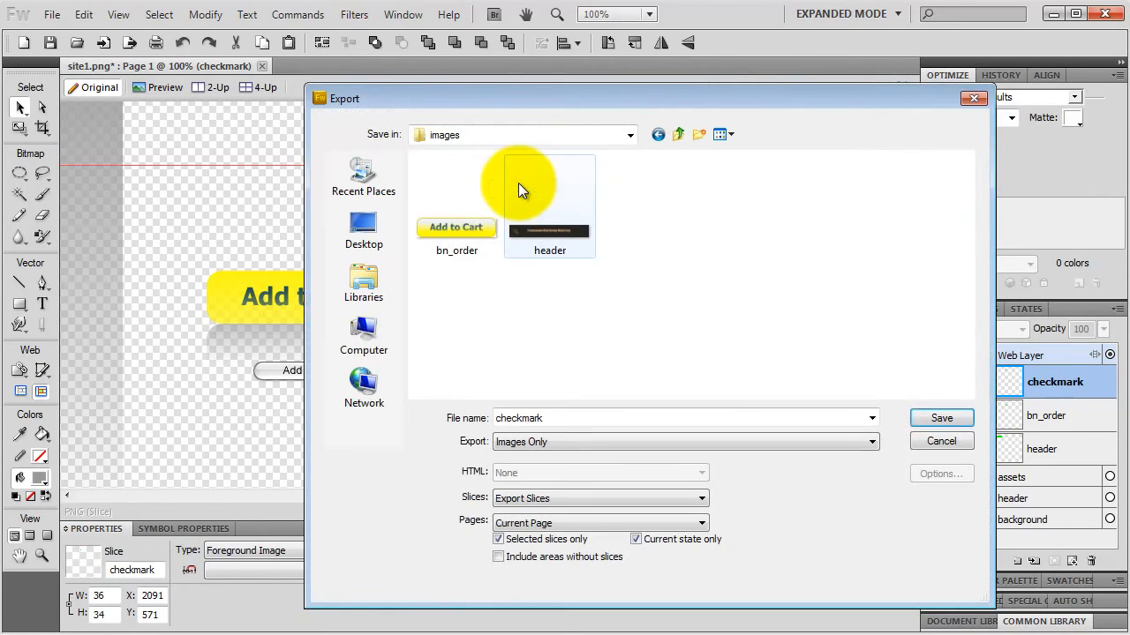
pyautogui.click(941, 418)
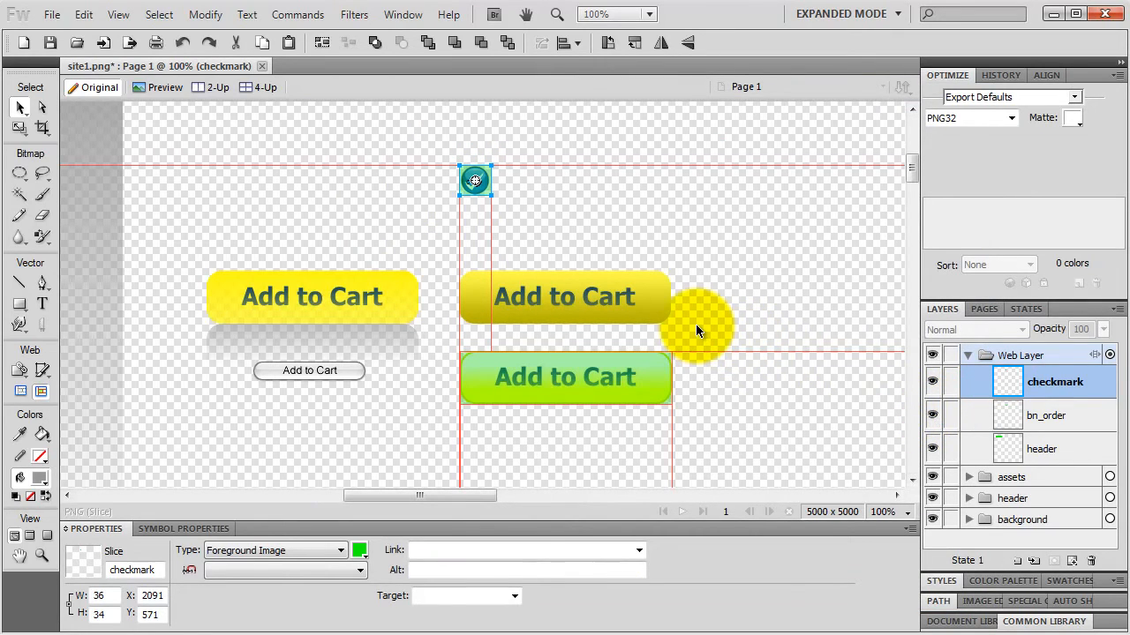
# Draw a rectangular slice about 92 by 648 pixels over the gray gradient background beside the white content panel
pyautogui.hotkey('ctrl', '-')
pyautogui.hotkey('ctrl', '-')
pyautogui.hotkey('ctrl', '-')
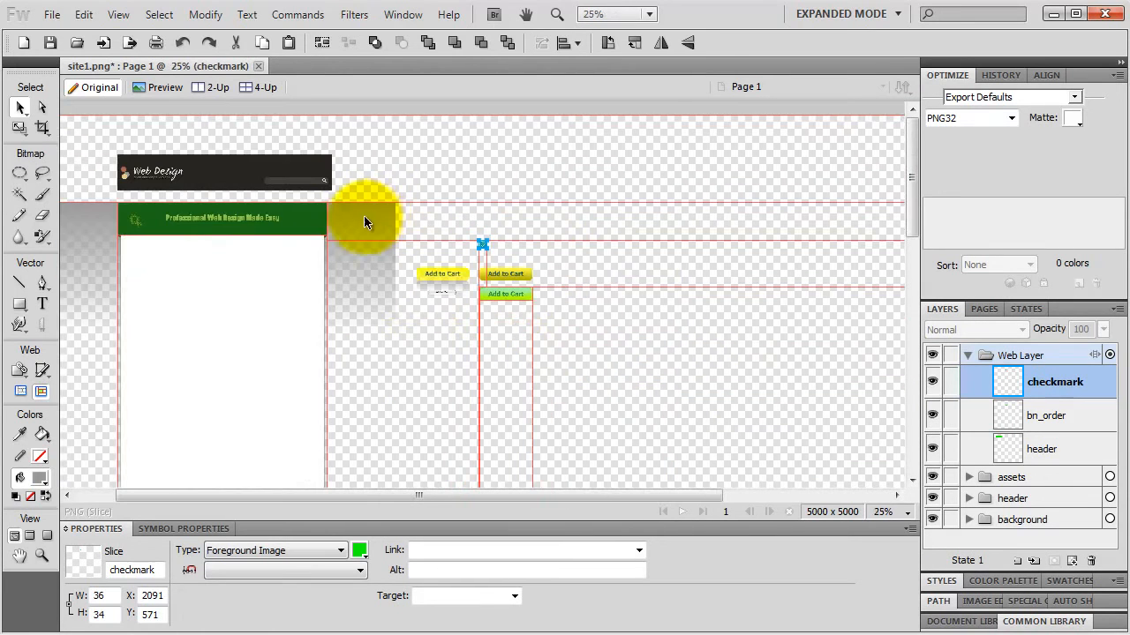
pyautogui.press('space')
pyautogui.moveTo(252, 292); pyautogui.dragTo(331, 204)
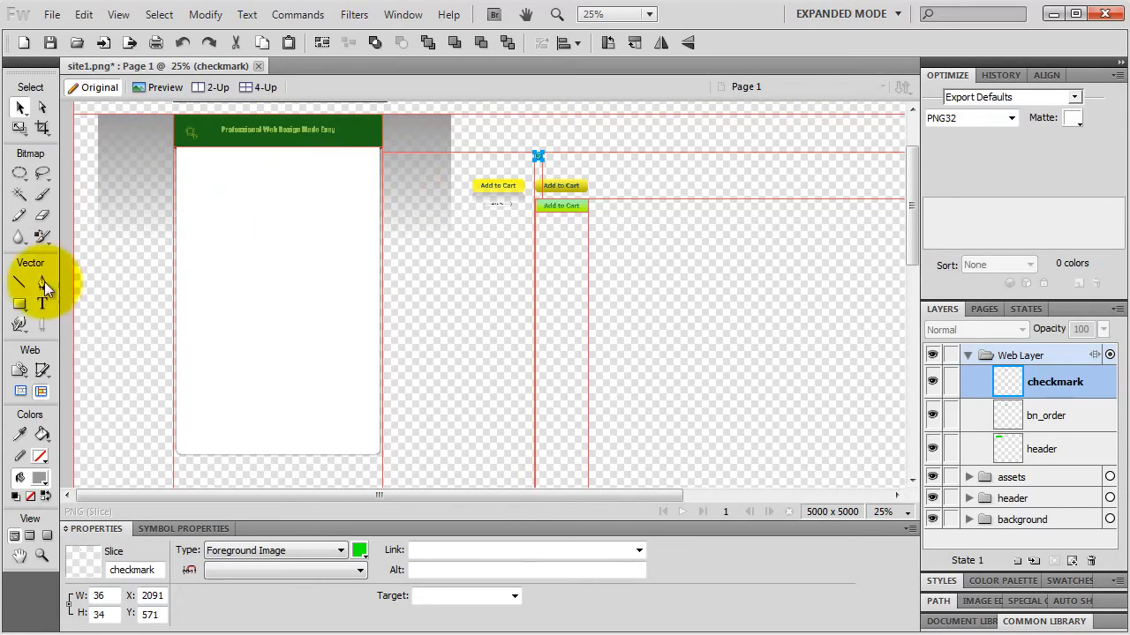
pyautogui.click(43, 371)
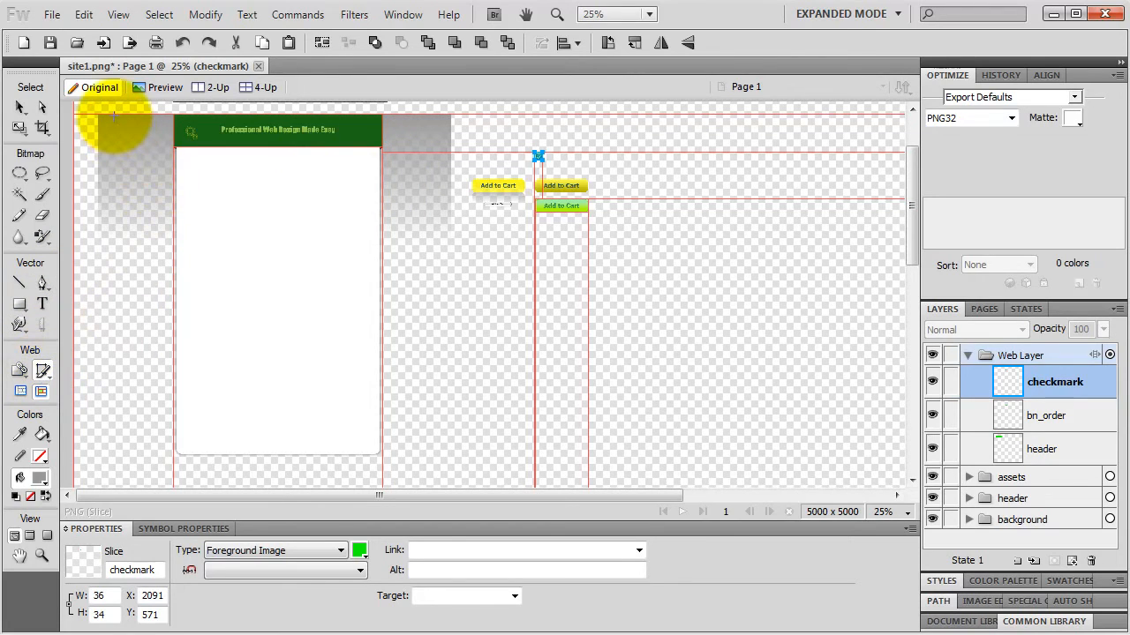
pyautogui.moveTo(114, 114); pyautogui.dragTo(134, 257)
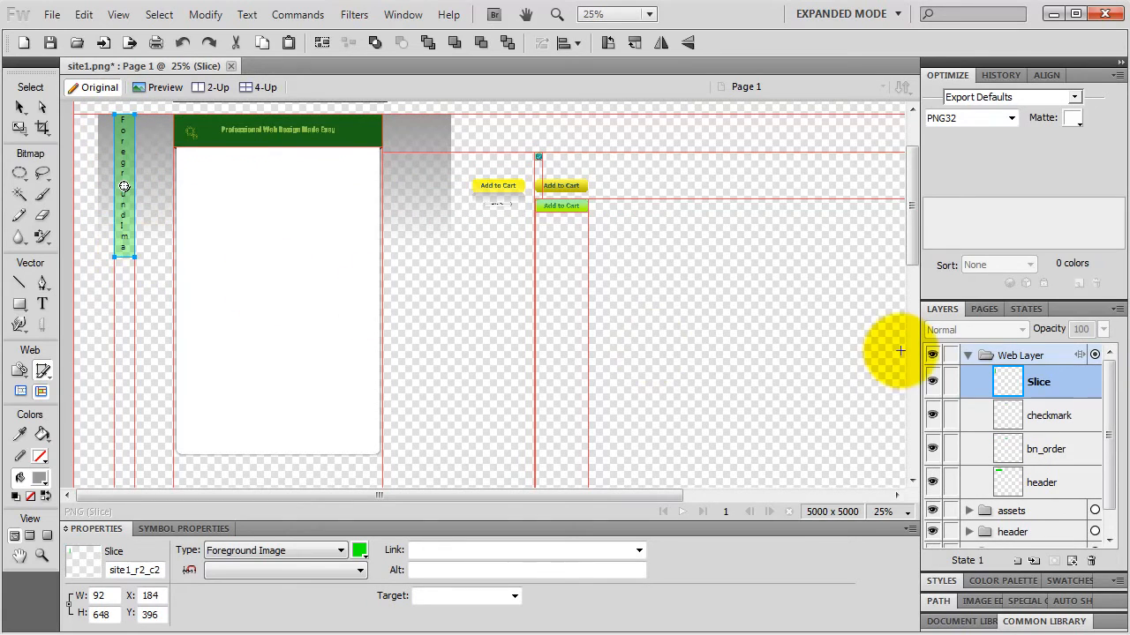
# Check the height of the gray gradient rectangle in the background layer, unlocking it for inspection and locking it again
pyautogui.click(967, 355)
pyautogui.click(969, 419)
pyautogui.scroll(-1, 979, 442)
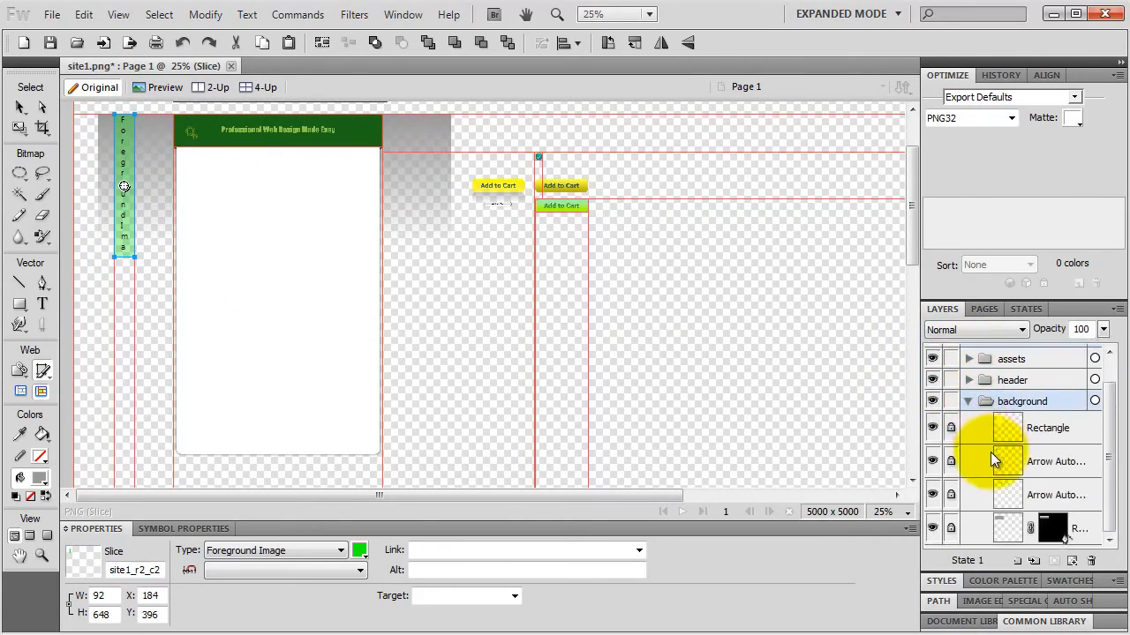
pyautogui.click(954, 527)
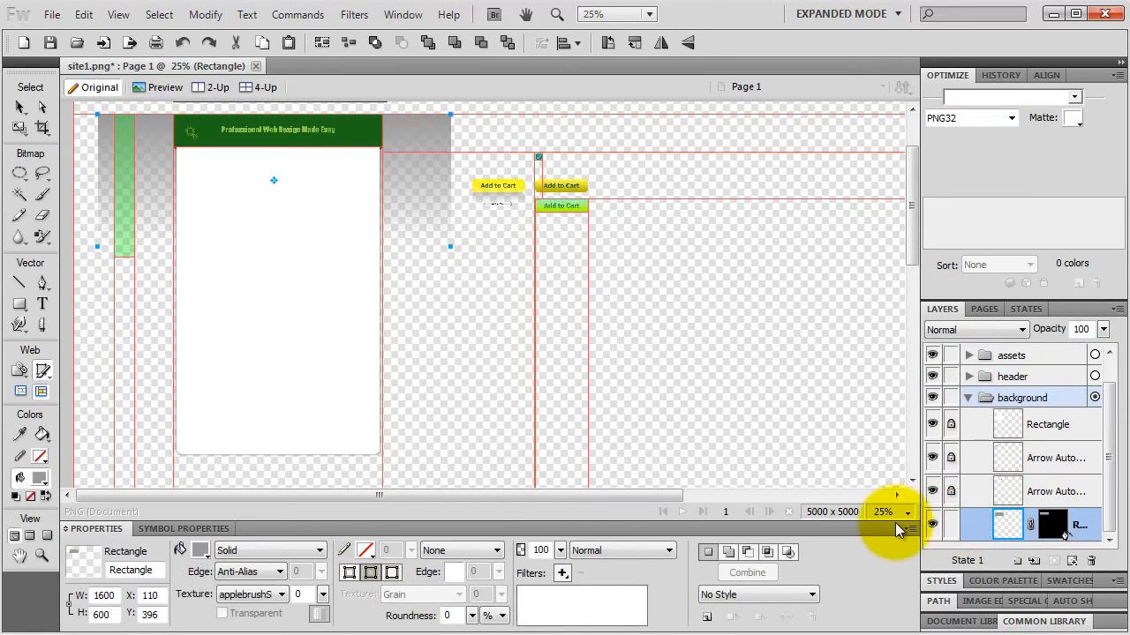
pyautogui.click(113, 615)
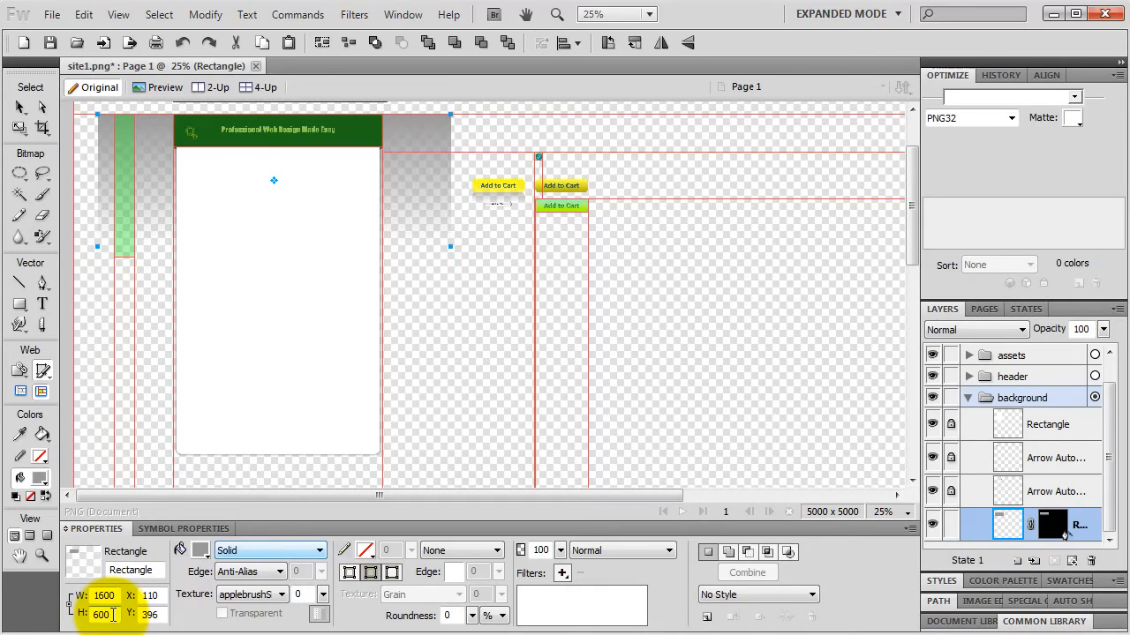
pyautogui.click(950, 525)
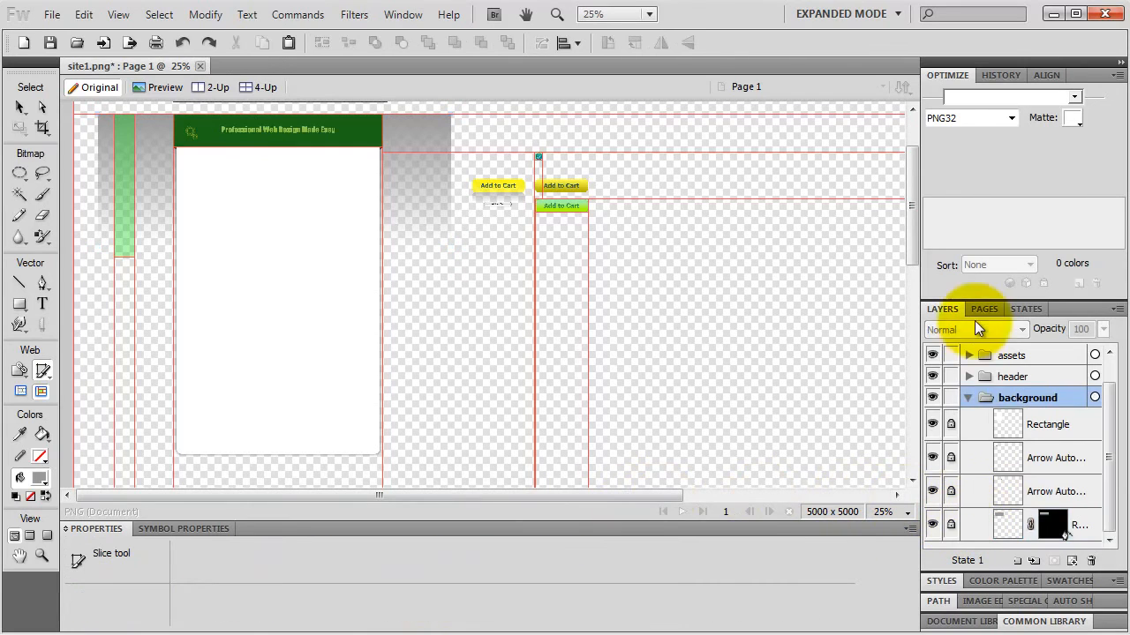
pyautogui.scroll(2, 965, 399)
pyautogui.click(968, 355)
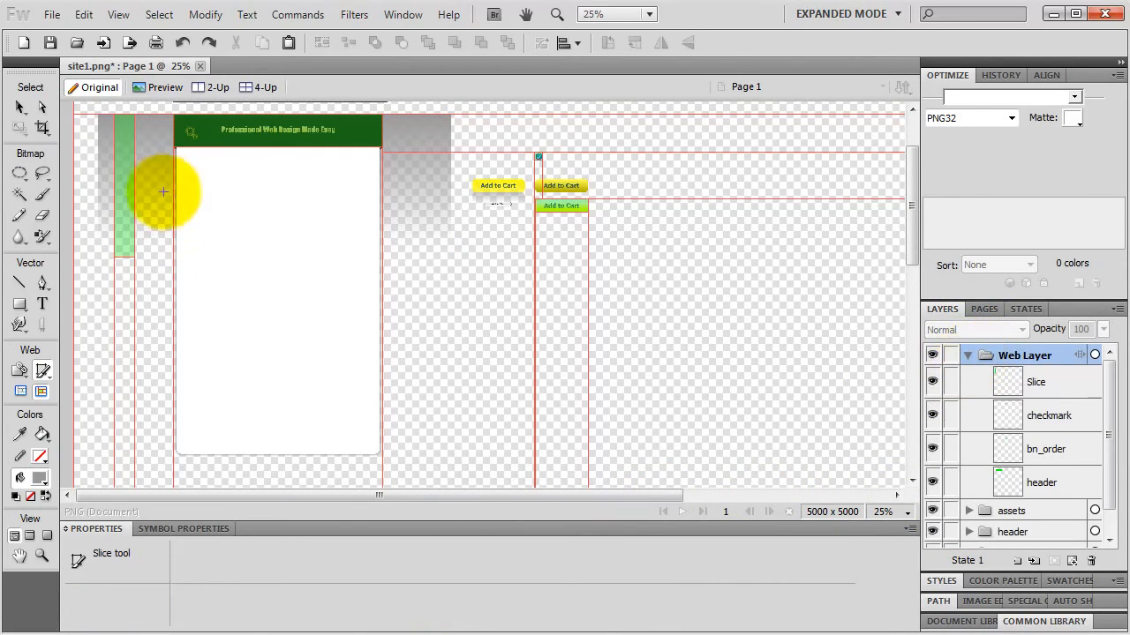
# Set the gradient slice's height to 600 and its width to 1 pixel, without constrained proportions
pyautogui.click(20, 107)
pyautogui.click(119, 179)
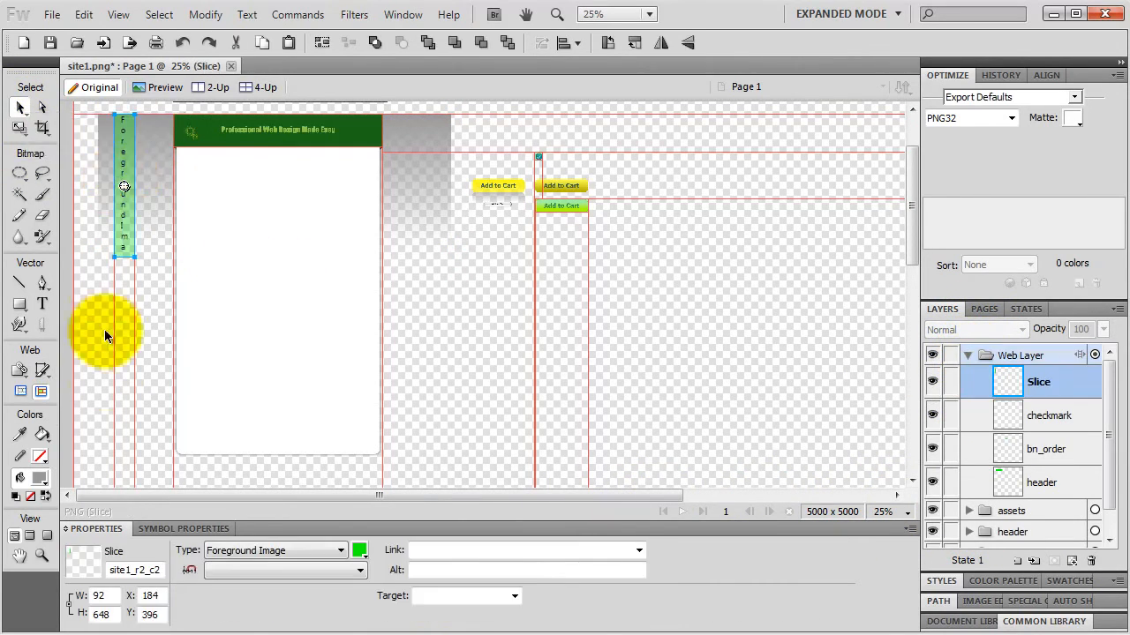
pyautogui.doubleClick(109, 615)
pyautogui.write('600')
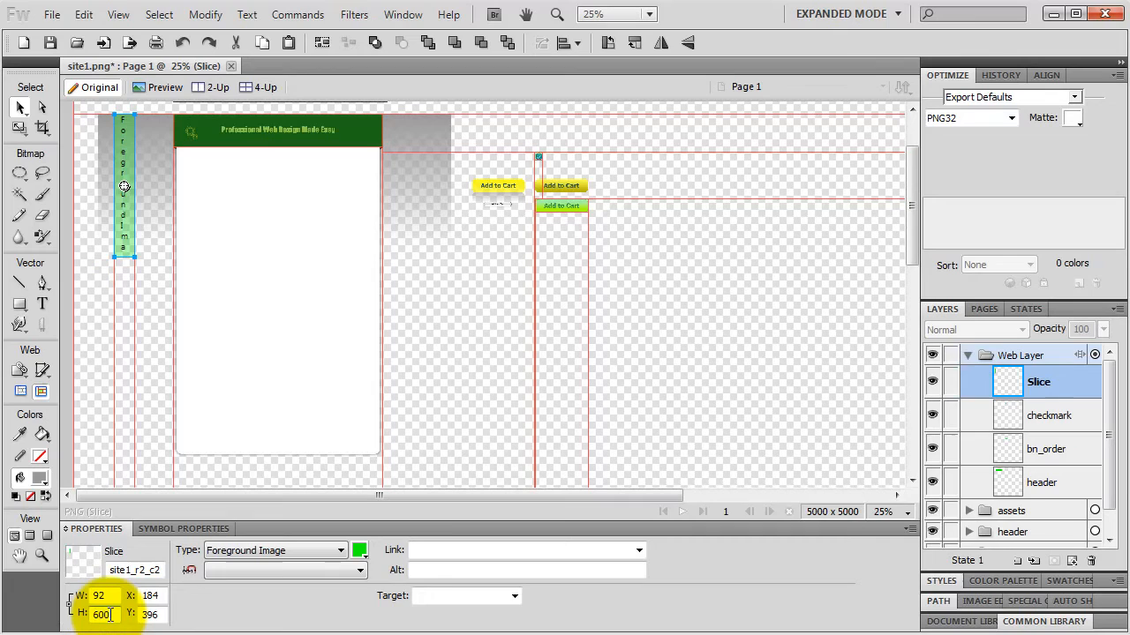
pyautogui.press('Return')
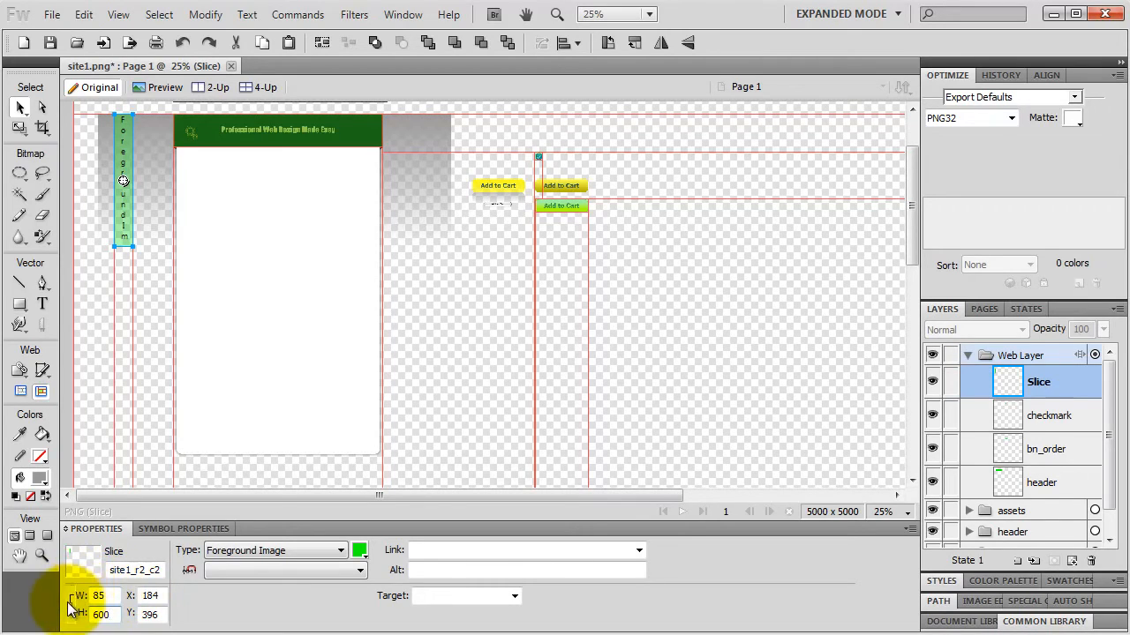
pyautogui.doubleClick(100, 595)
pyautogui.write('1')
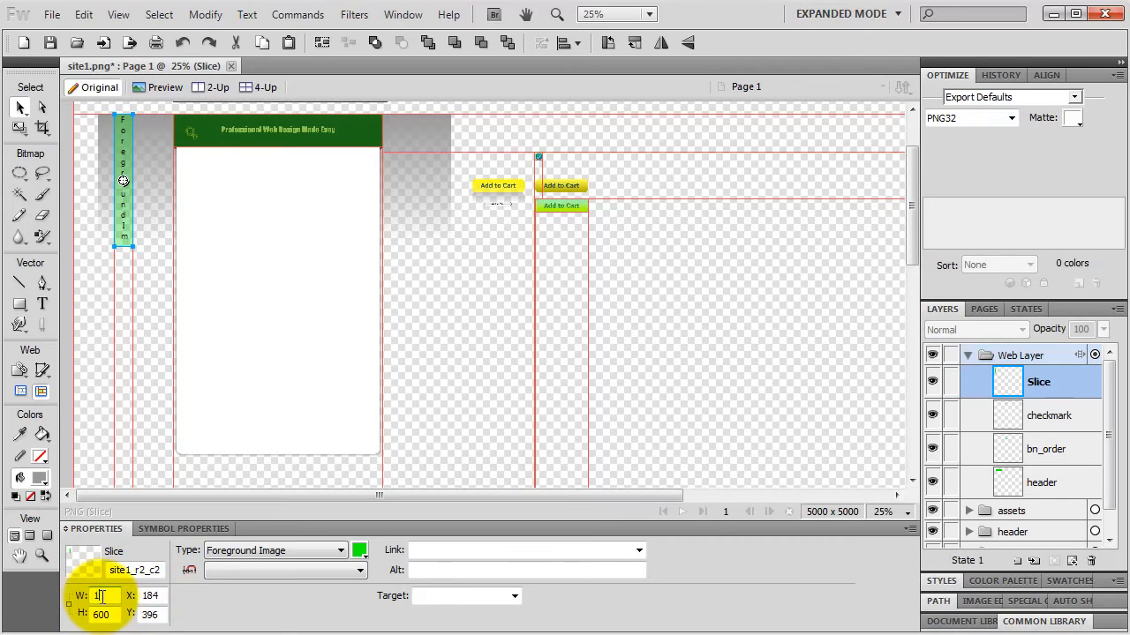
pyautogui.press('Return')
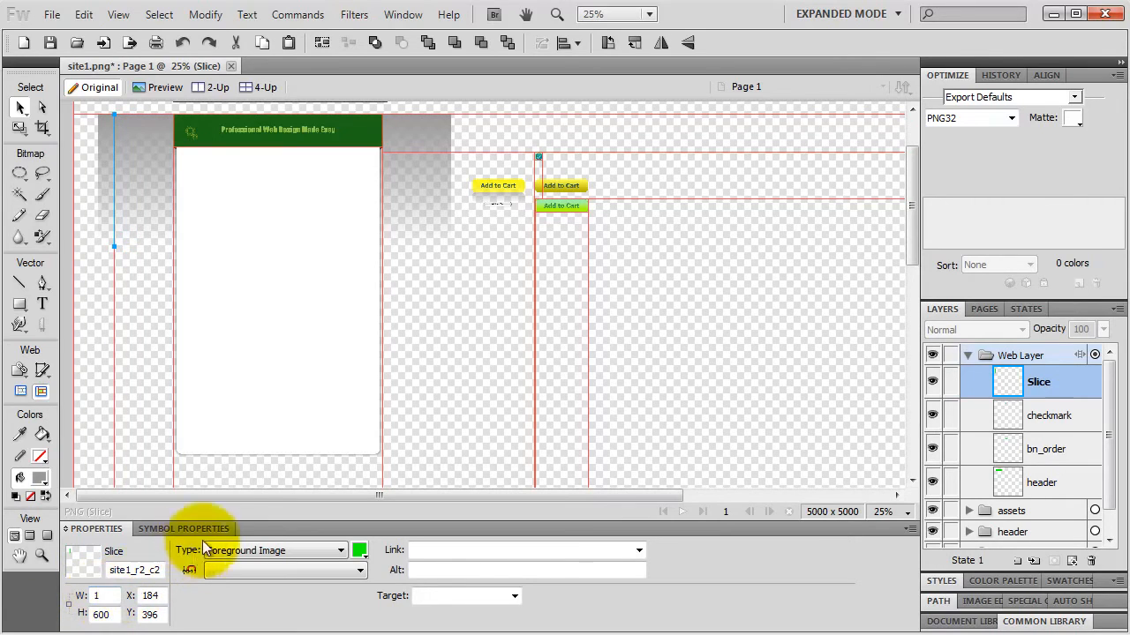
# Name the gradient slice "bg_body" and set its export format to PNG 24
pyautogui.doubleClick(1045, 383)
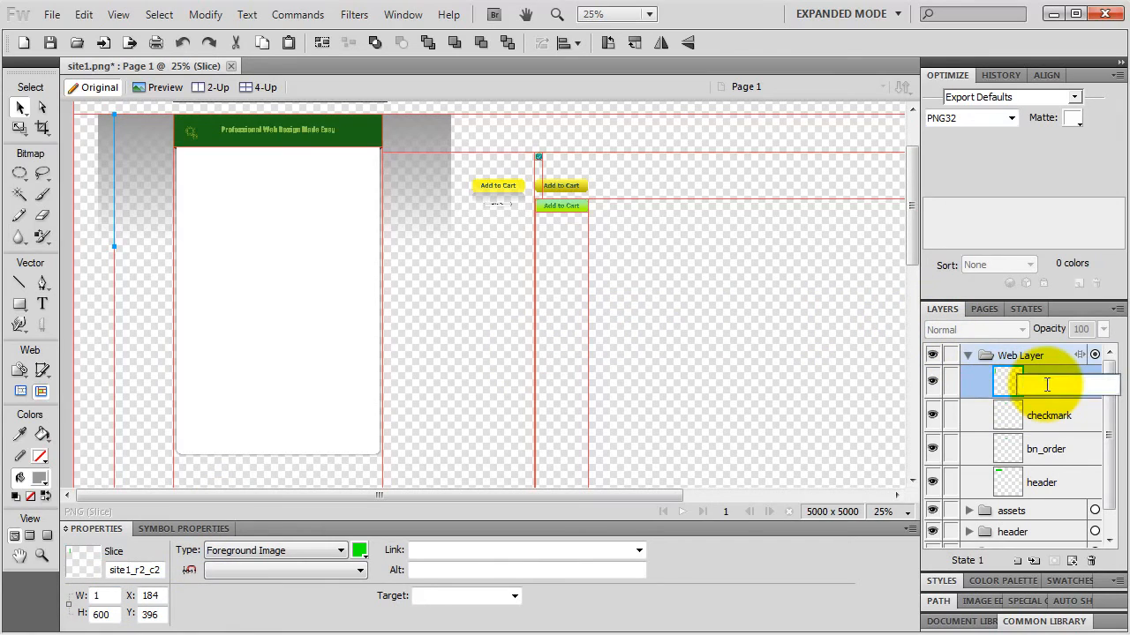
pyautogui.write('bg_body')
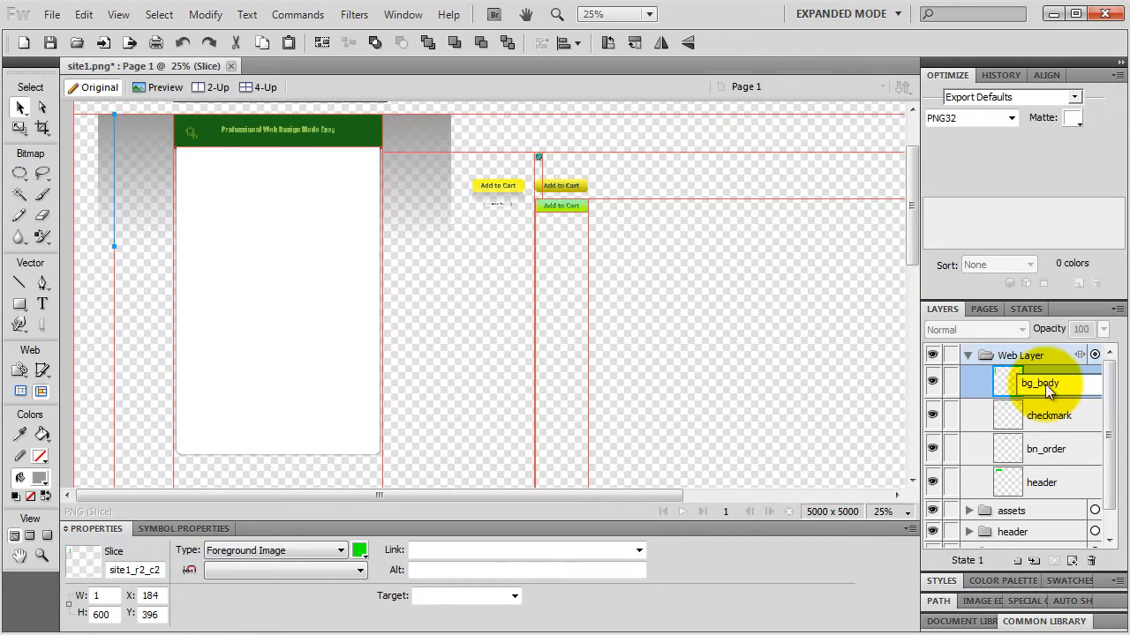
pyautogui.press('Return')
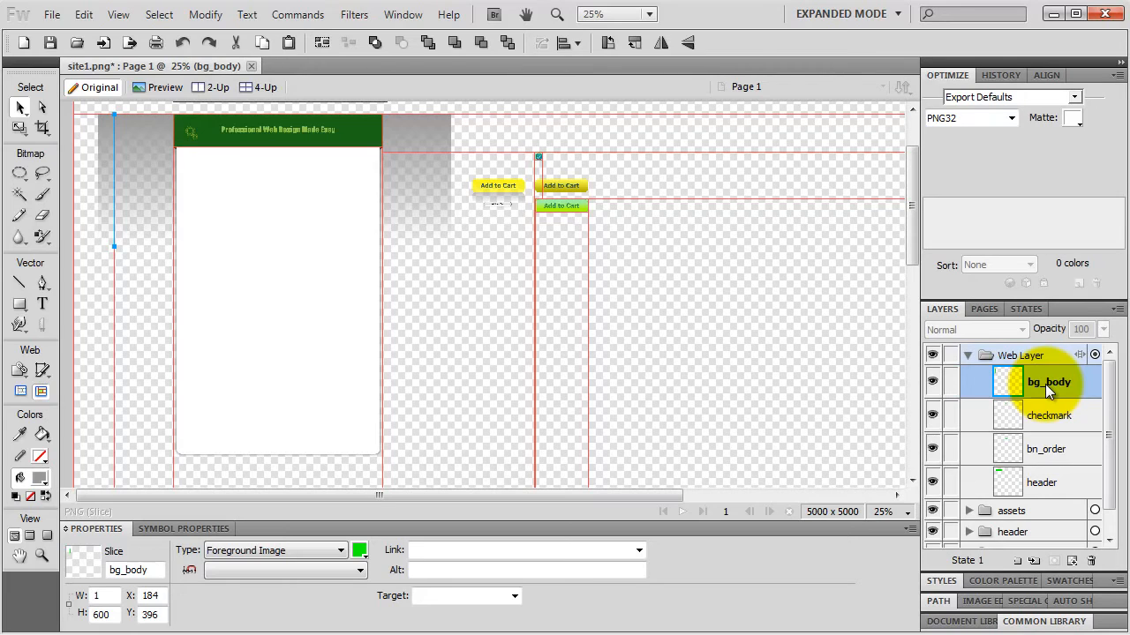
pyautogui.click(1011, 117)
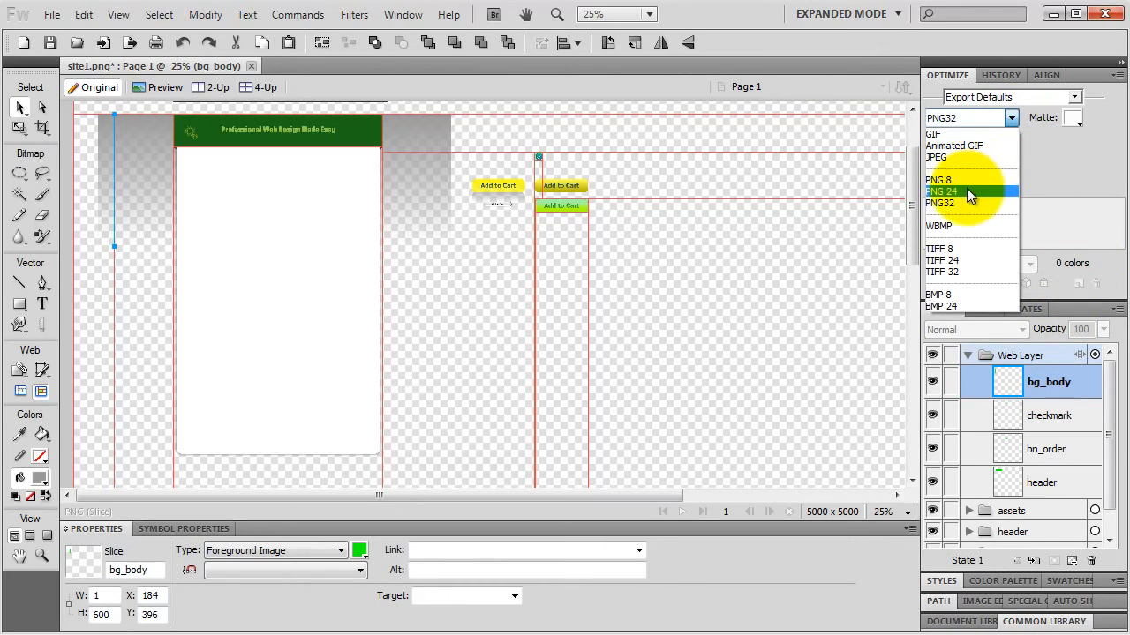
pyautogui.click(967, 190)
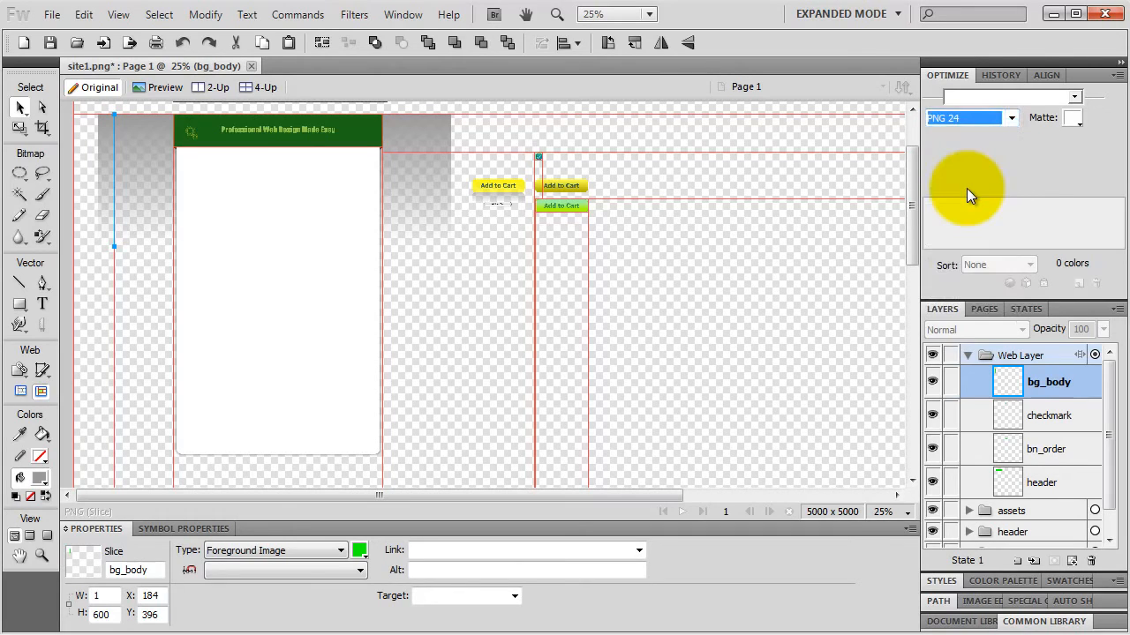
# Export the selected bg_body slice, images only, into the images folder
pyautogui.click(109, 157)
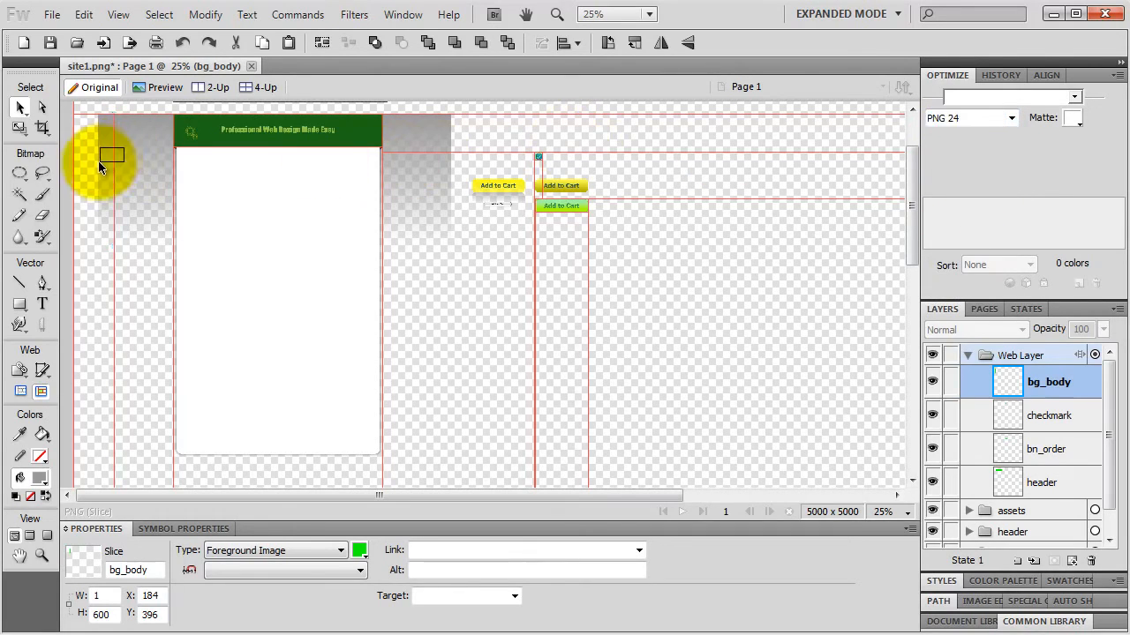
pyautogui.hotkey('ctrl', '=')
pyautogui.hotkey('ctrl', '=')
pyautogui.hotkey('ctrl', '=')
pyautogui.hotkey('ctrl', '=')
pyautogui.hotkey('ctrl', '=')
pyautogui.hotkey('ctrl', '=')
pyautogui.hotkey('ctrl', '=')
pyautogui.hotkey('ctrl', '=')
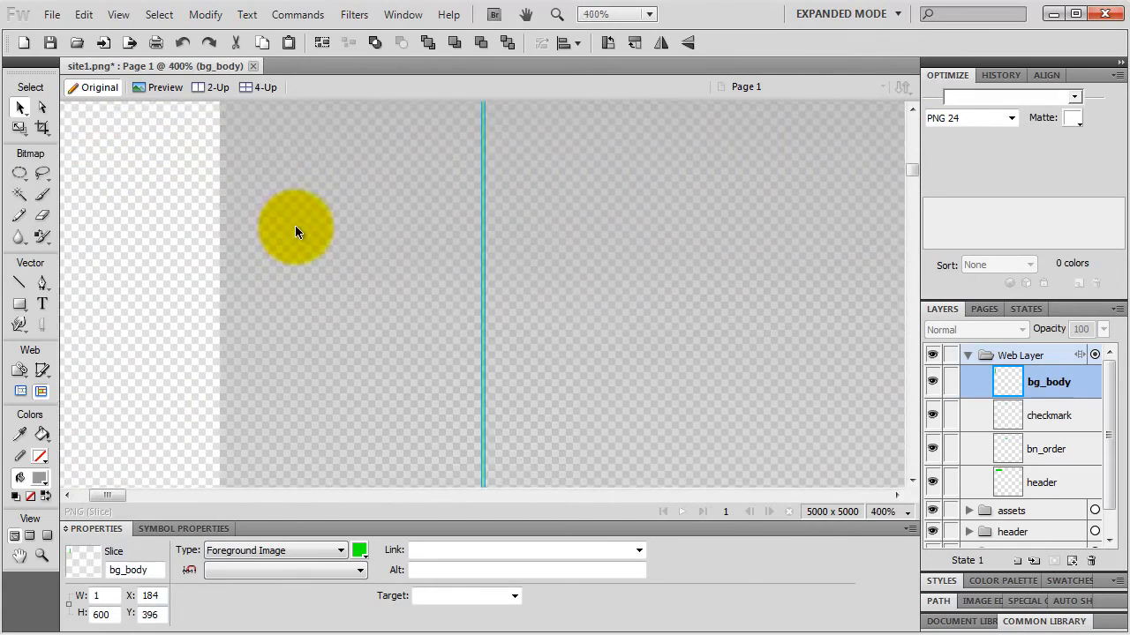
pyautogui.rightClick(485, 243)
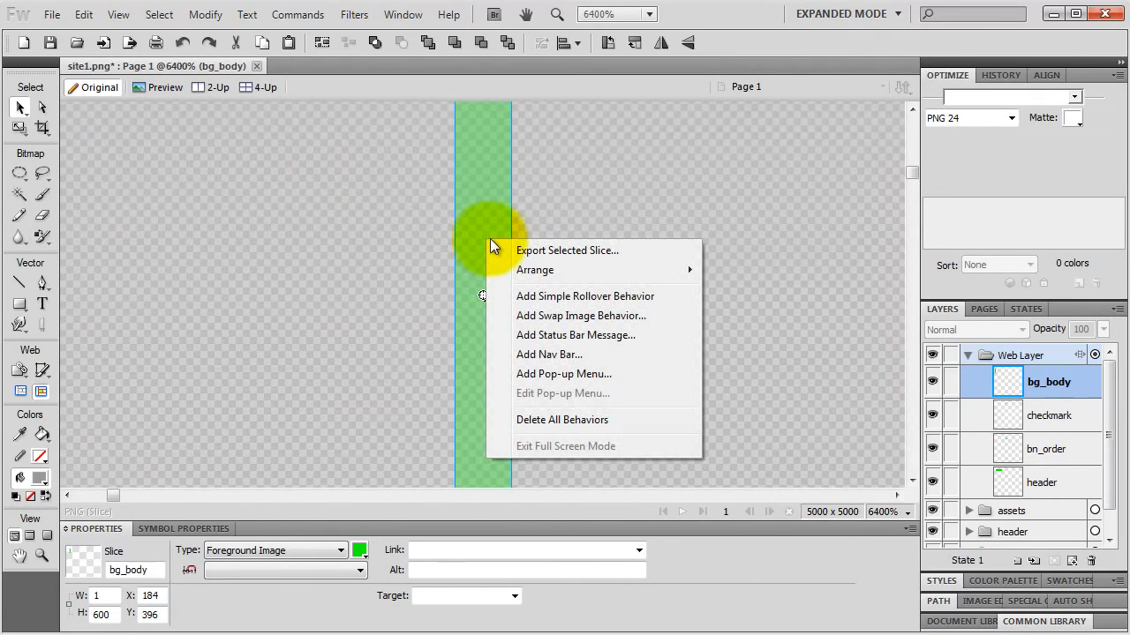
pyautogui.click(557, 250)
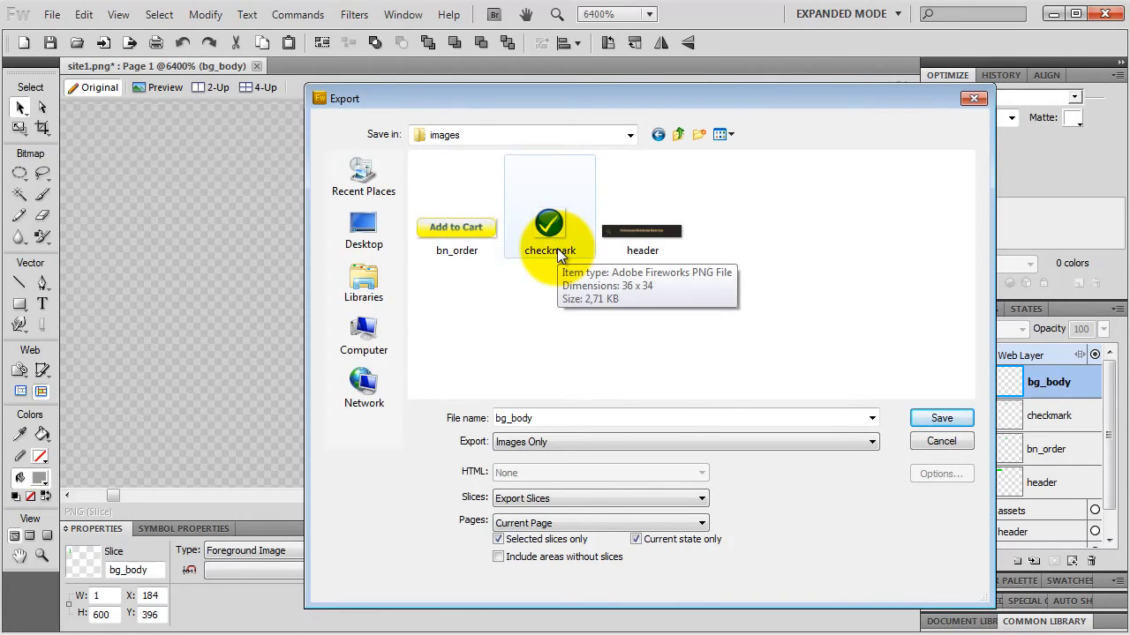
pyautogui.click(939, 419)
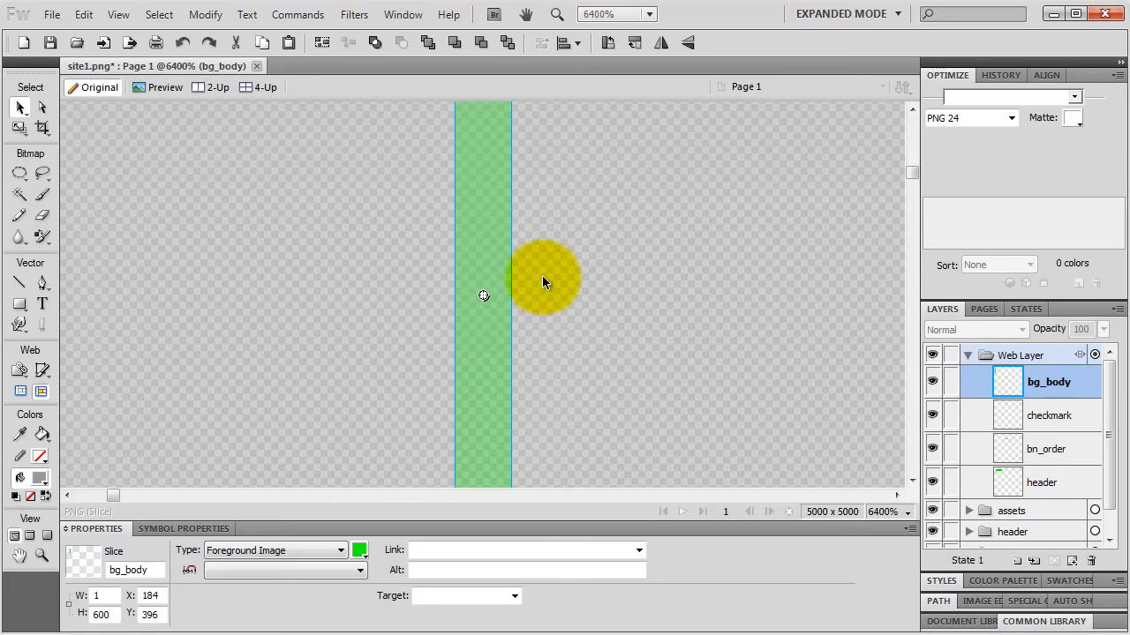
# Draw a slice about 950 by 123 pixels across the full width of the white content panel, including its side shadows
pyautogui.scroll(-8, 494, 272)
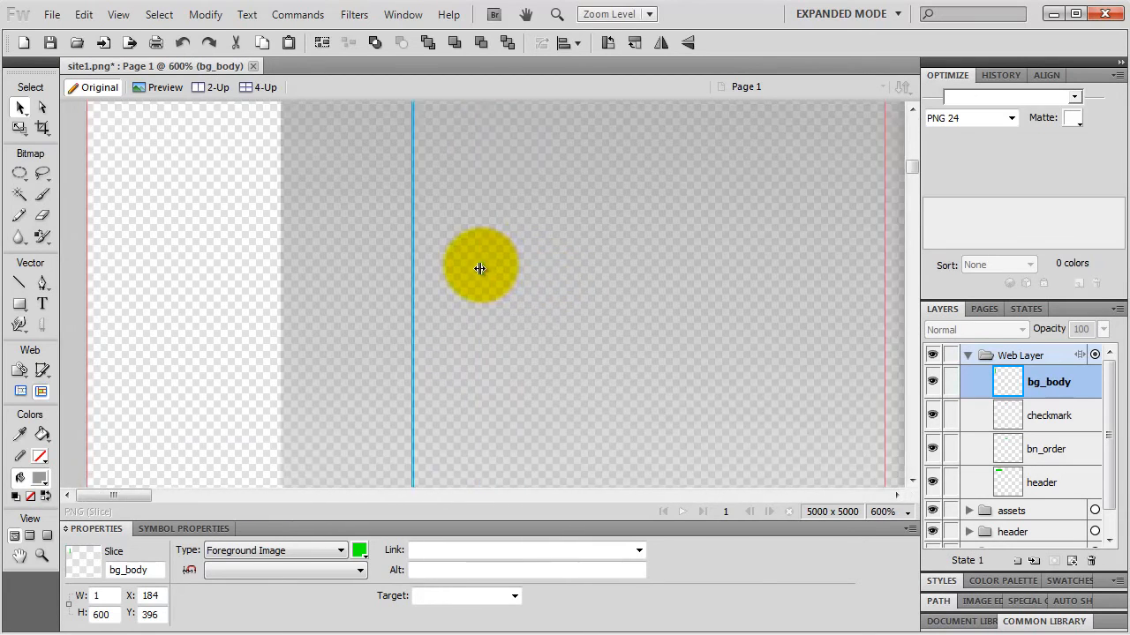
pyautogui.scroll(-1, 476, 265)
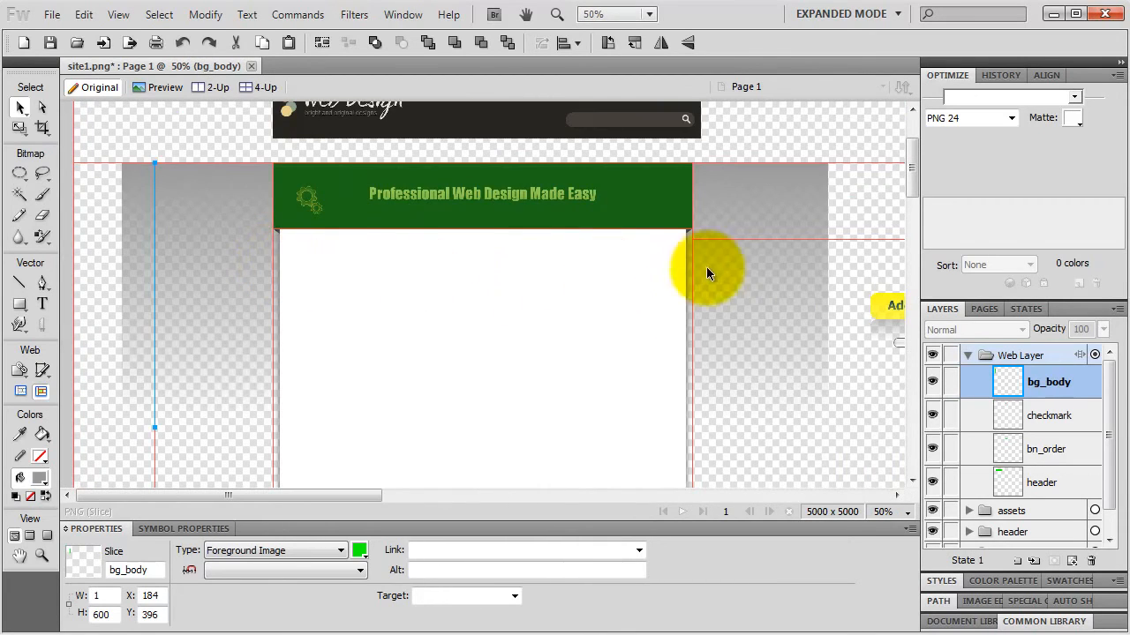
pyautogui.scroll(-2, 478, 351)
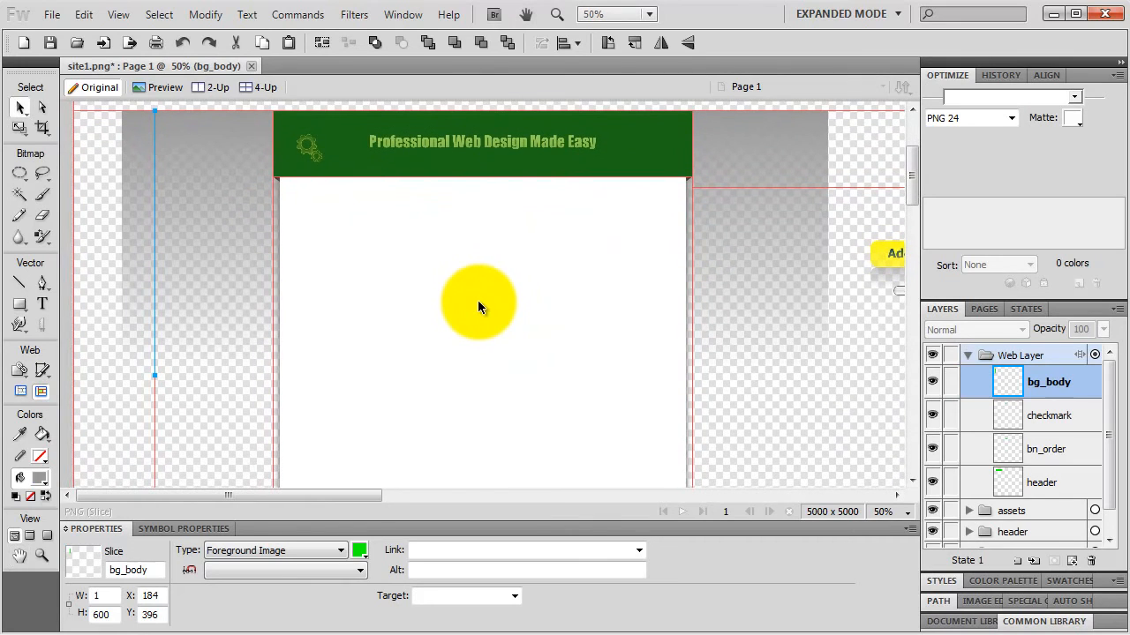
pyautogui.click(46, 369)
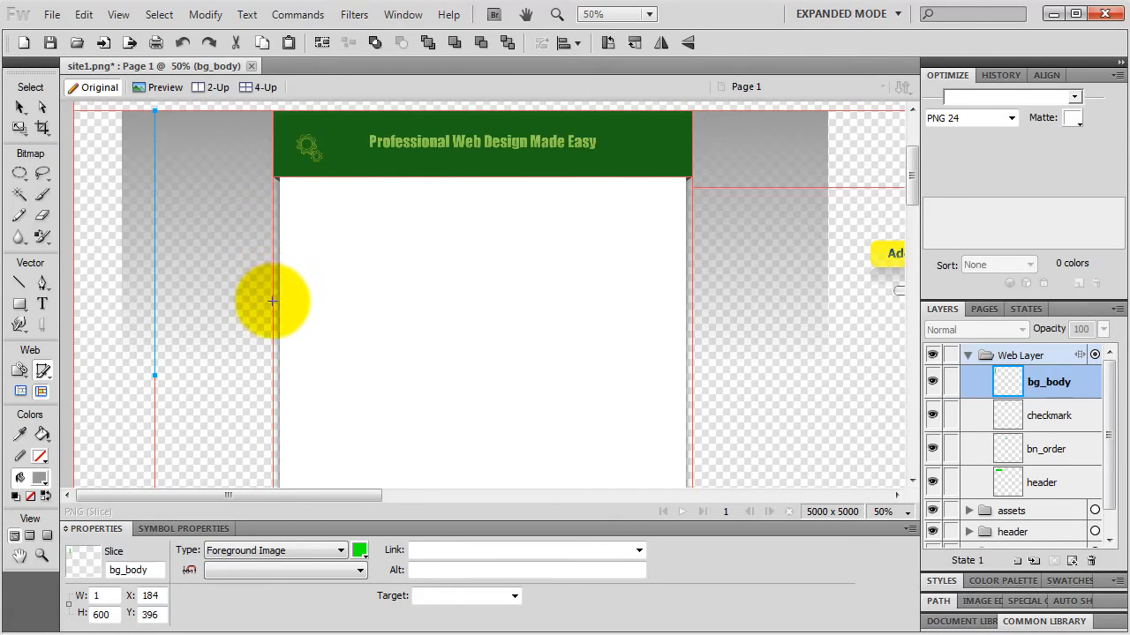
pyautogui.moveTo(273, 302); pyautogui.dragTo(694, 250)
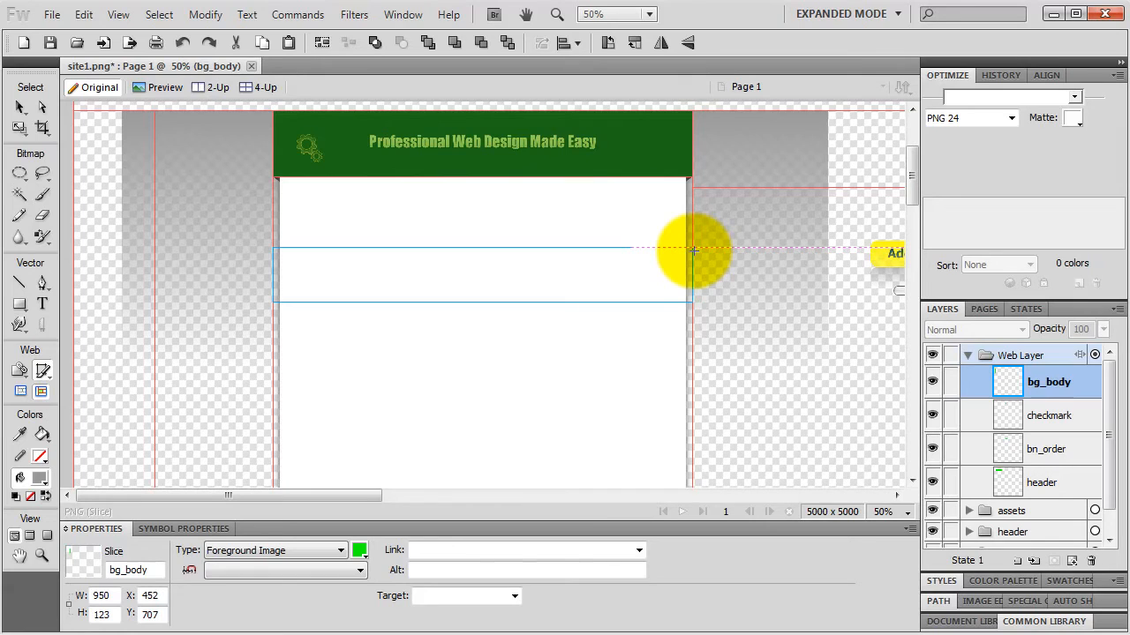
pyautogui.moveTo(693, 251); pyautogui.dragTo(693, 250)
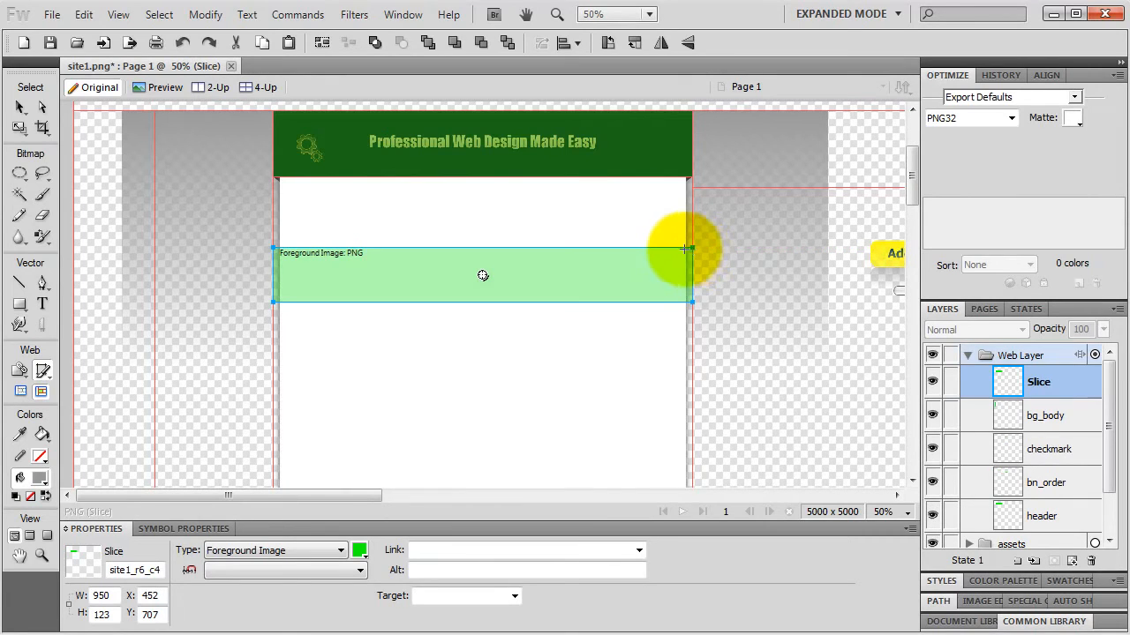
pyautogui.click(24, 107)
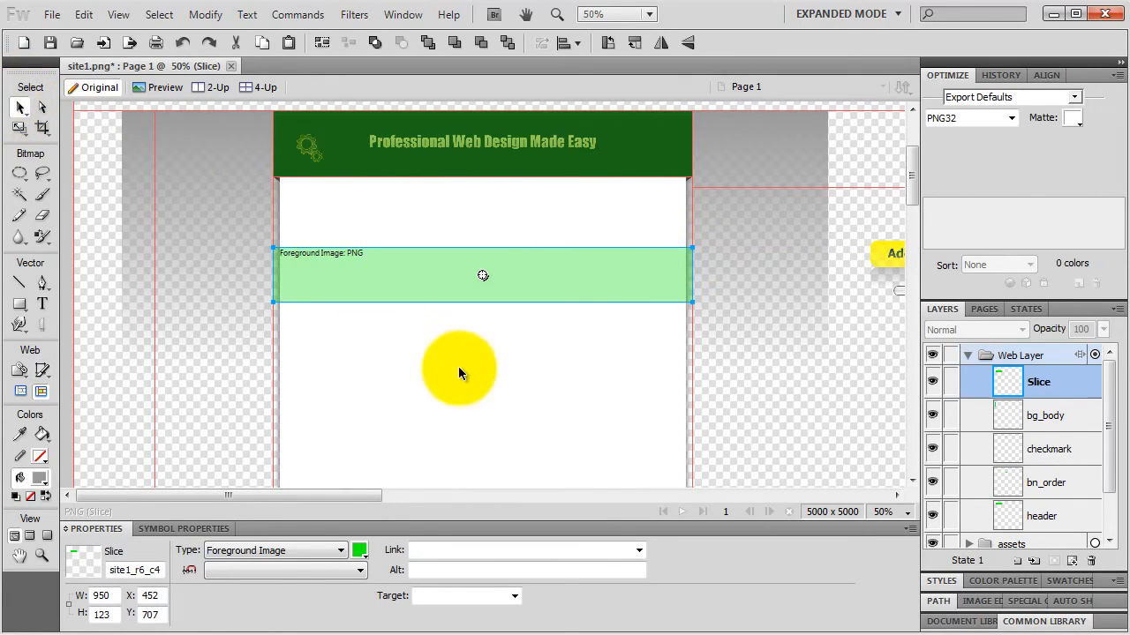
# Move the content panel's slice straight down to Y 1629, near the panel's lower end
pyautogui.press('h')
pyautogui.moveTo(442, 391); pyautogui.dragTo(442, 240)
pyautogui.press('v')
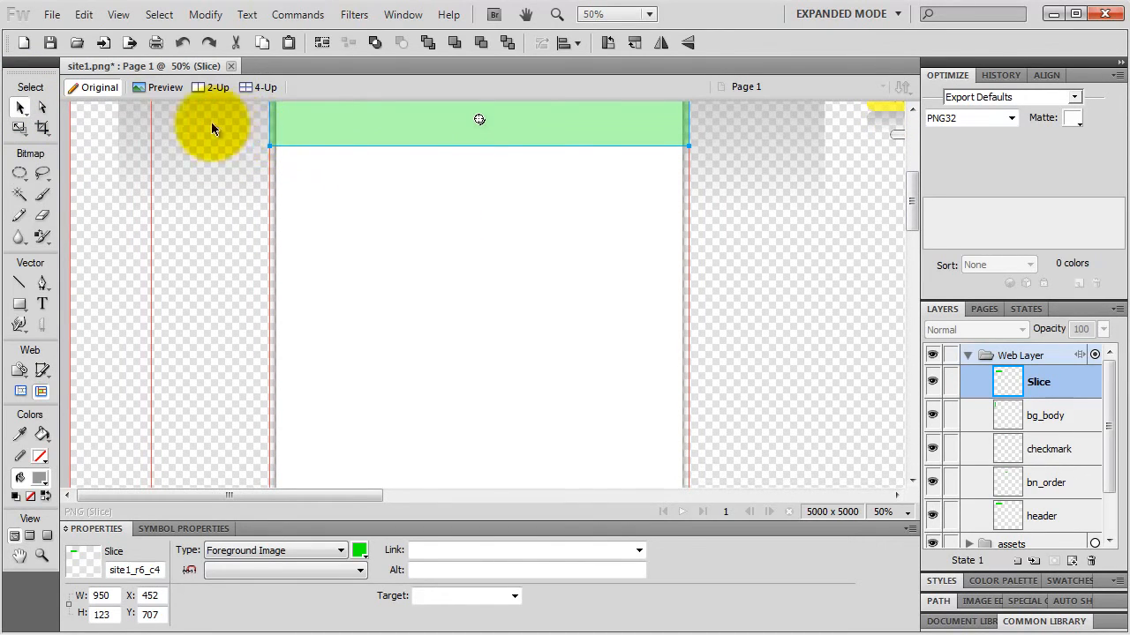
pyautogui.moveTo(345, 119); pyautogui.dragTo(349, 435)
pyautogui.press('space')
pyautogui.moveTo(350, 435); pyautogui.dragTo(328, 227)
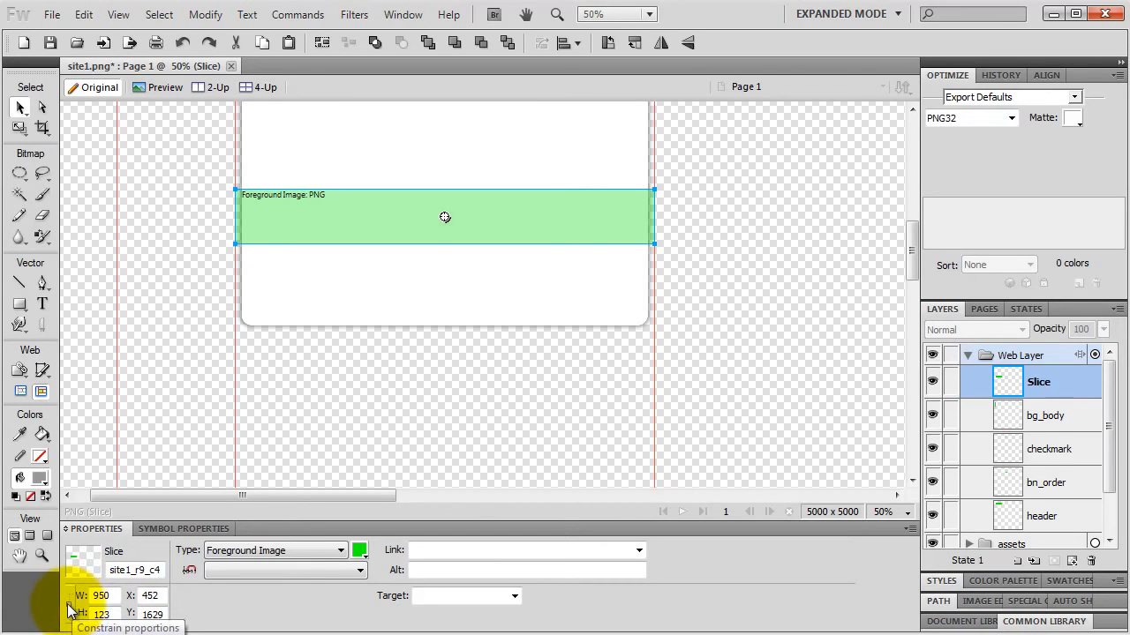
# Set the content panel slice's height to 1 pixel, keeping its width at 950
pyautogui.doubleClick(113, 615)
pyautogui.write('1')
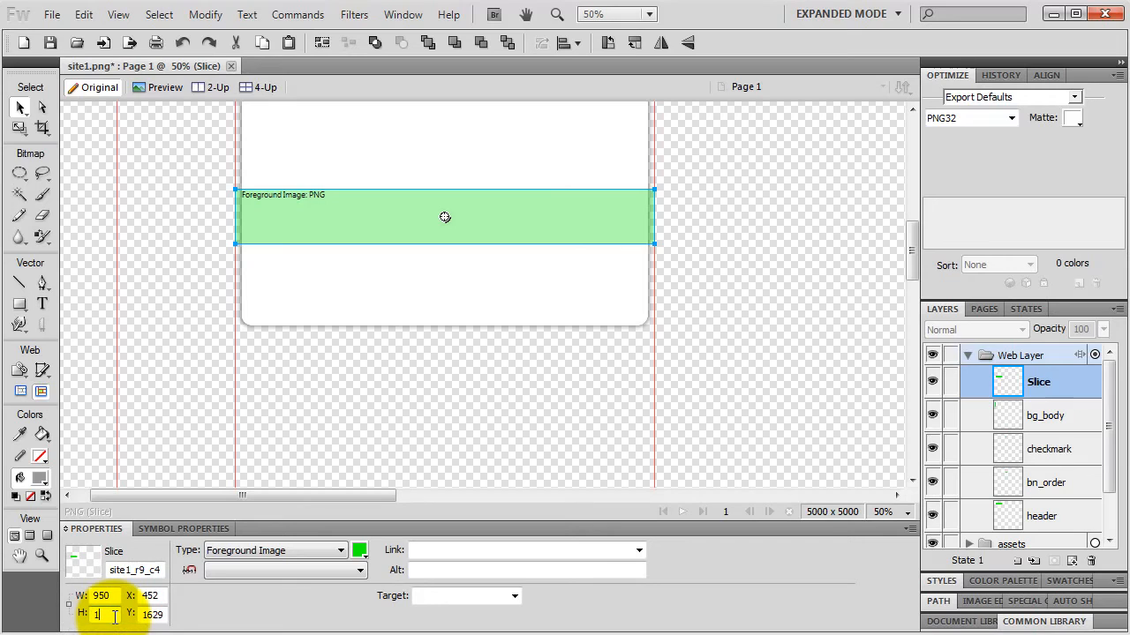
pyautogui.press('Return')
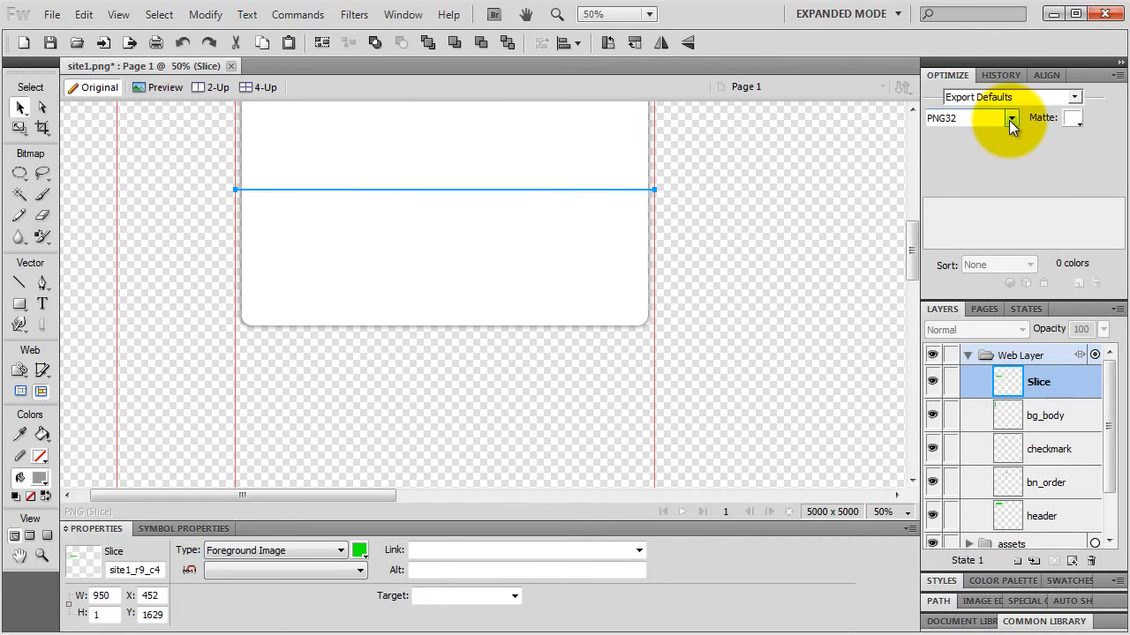
# Rename the 1-pixel-high content panel slice as bg_container
pyautogui.doubleClick(1045, 382)
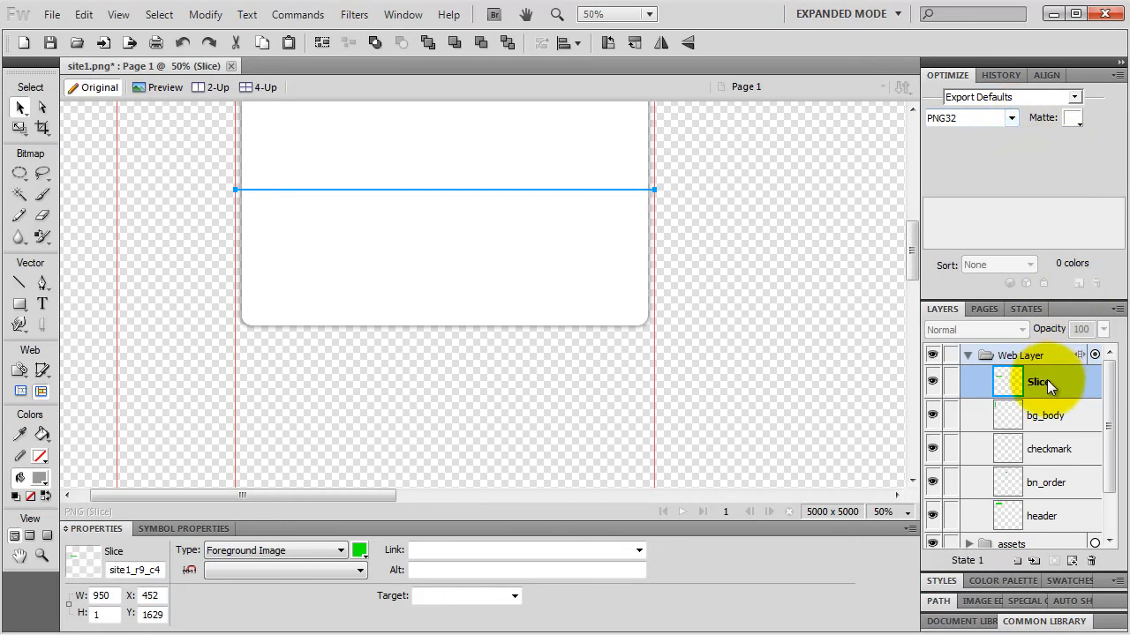
pyautogui.write('bg')
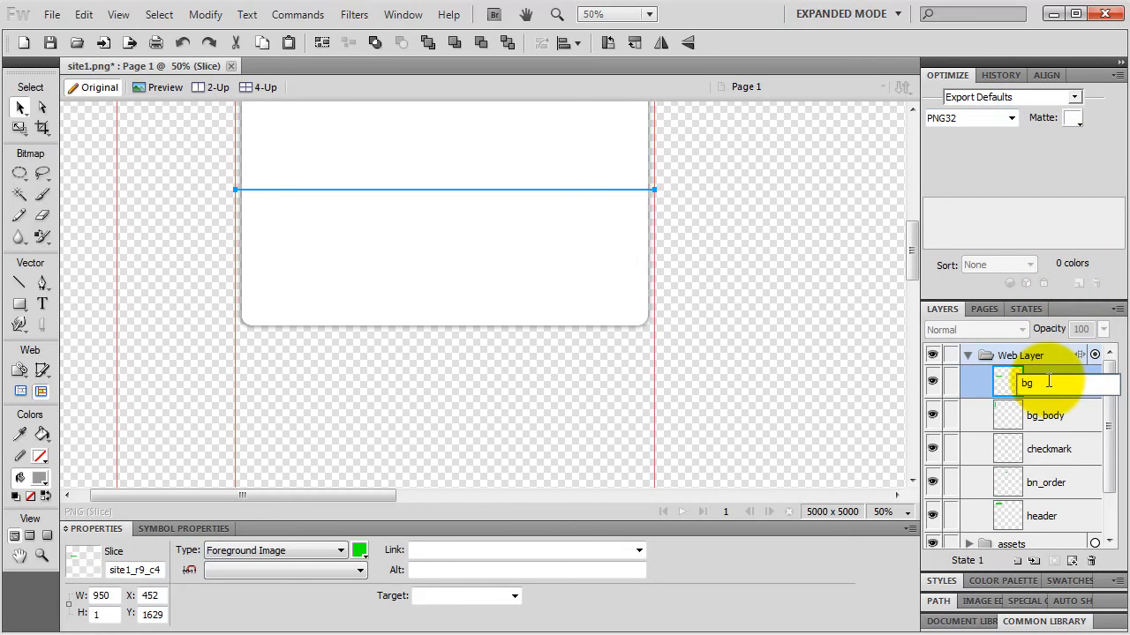
pyautogui.write('_container')
pyautogui.press('Return')
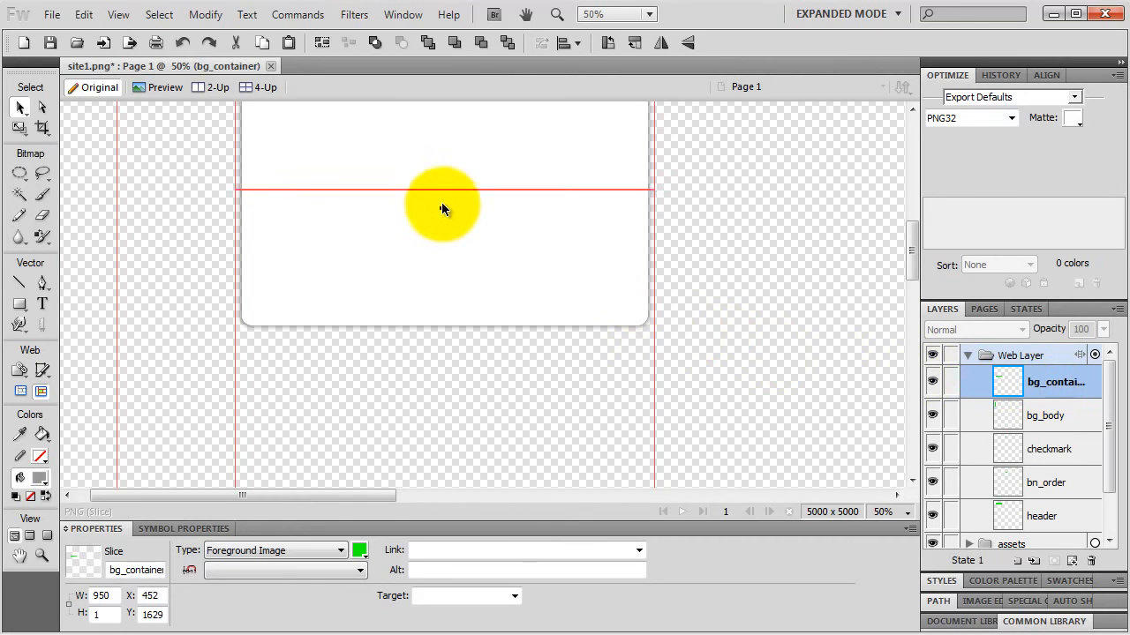
# Export the selected bg_container slice, images only, into the images folder
pyautogui.scroll(10, 471, 189)
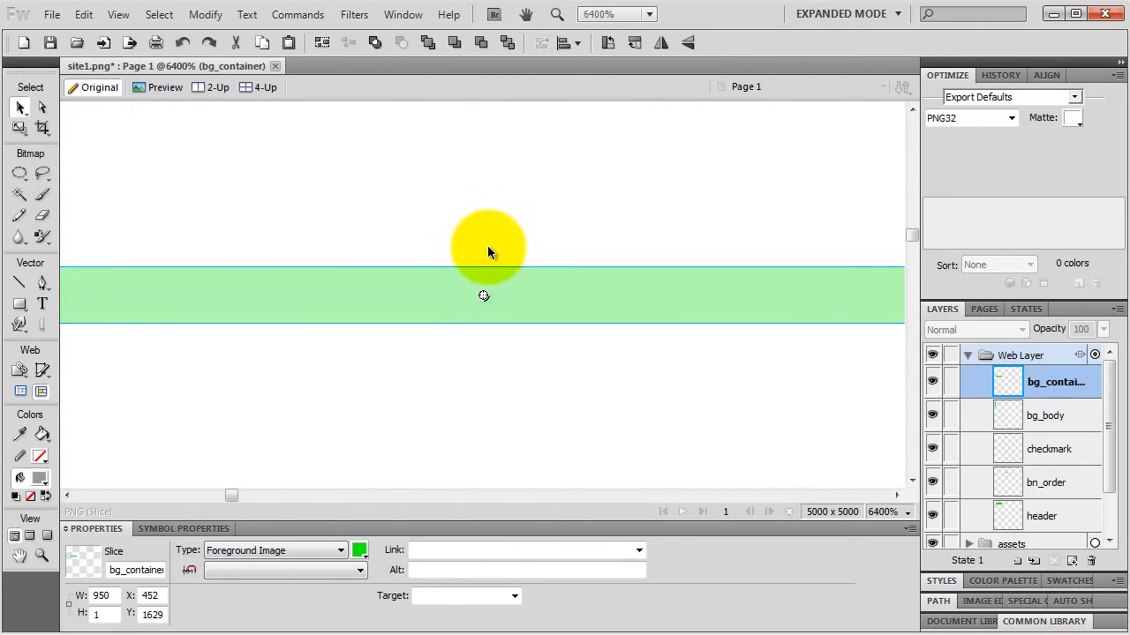
pyautogui.rightClick(549, 307)
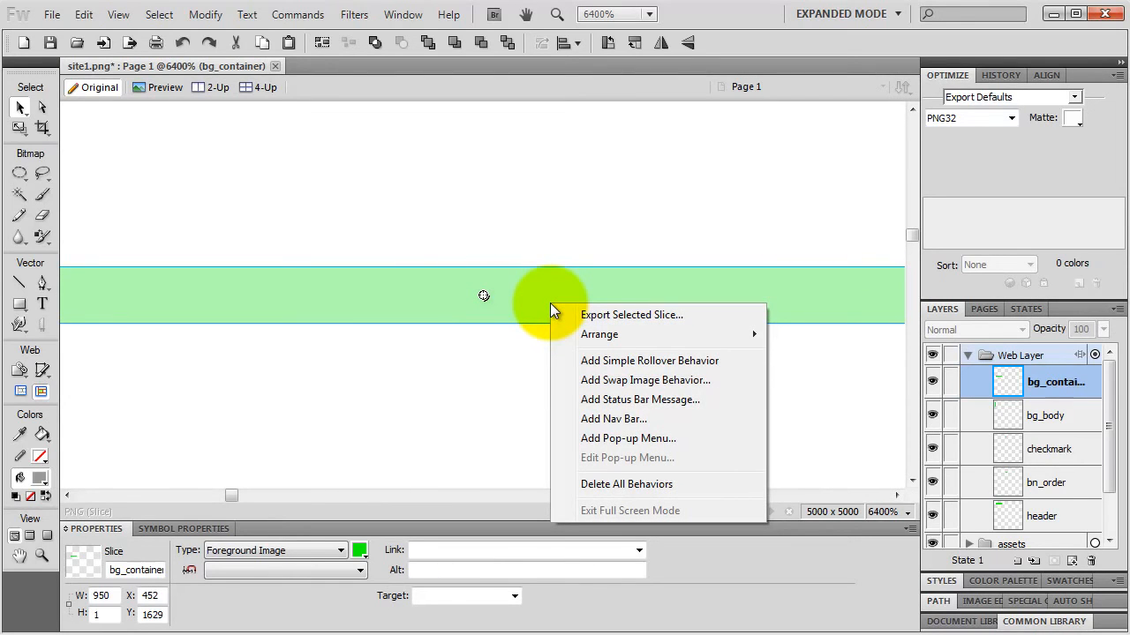
pyautogui.click(609, 317)
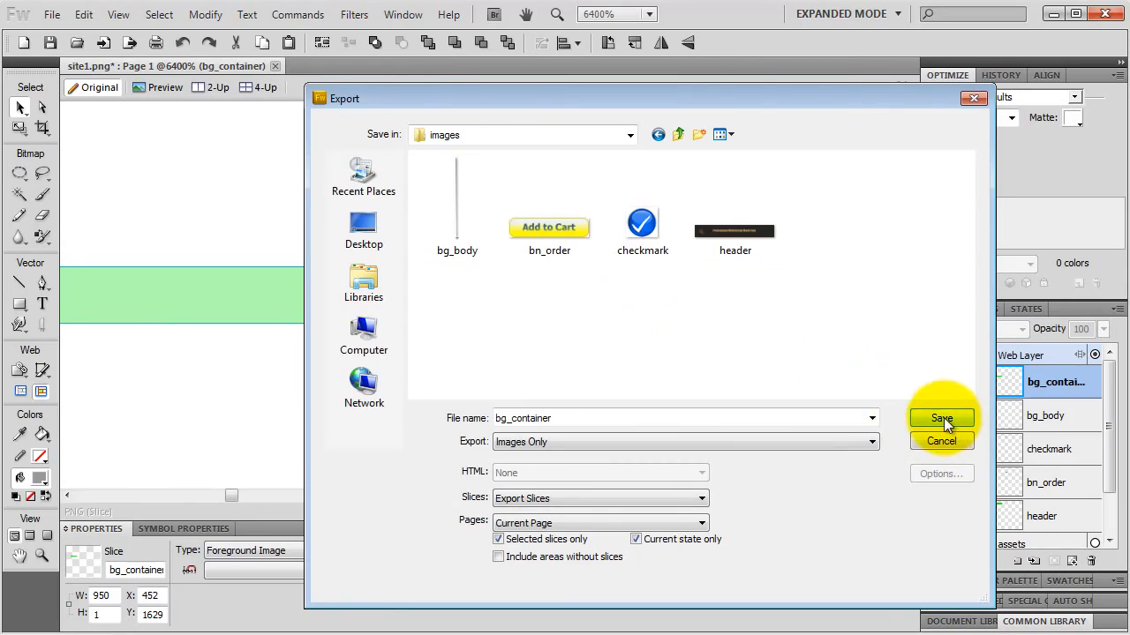
pyautogui.click(941, 419)
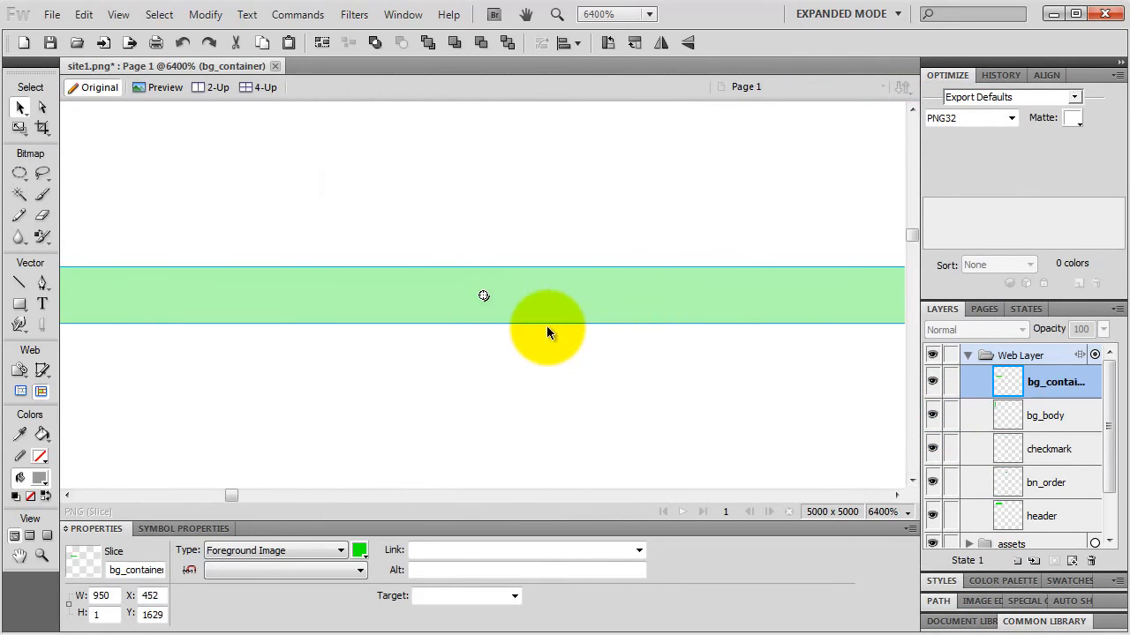
# Draw a slice about 950 by 128 pixels over the content panel's rounded lower end, spanning its full width between the guides
pyautogui.hotkey('ctrl', '-')
pyautogui.hotkey('ctrl', '-')
pyautogui.hotkey('ctrl', '-')
pyautogui.hotkey('ctrl', '-')
pyautogui.hotkey('ctrl', '-')
pyautogui.hotkey('ctrl', '-')
pyautogui.hotkey('ctrl', '-')
pyautogui.hotkey('ctrl', '-')
pyautogui.hotkey('ctrl', '-')
pyautogui.hotkey('ctrl', '-')
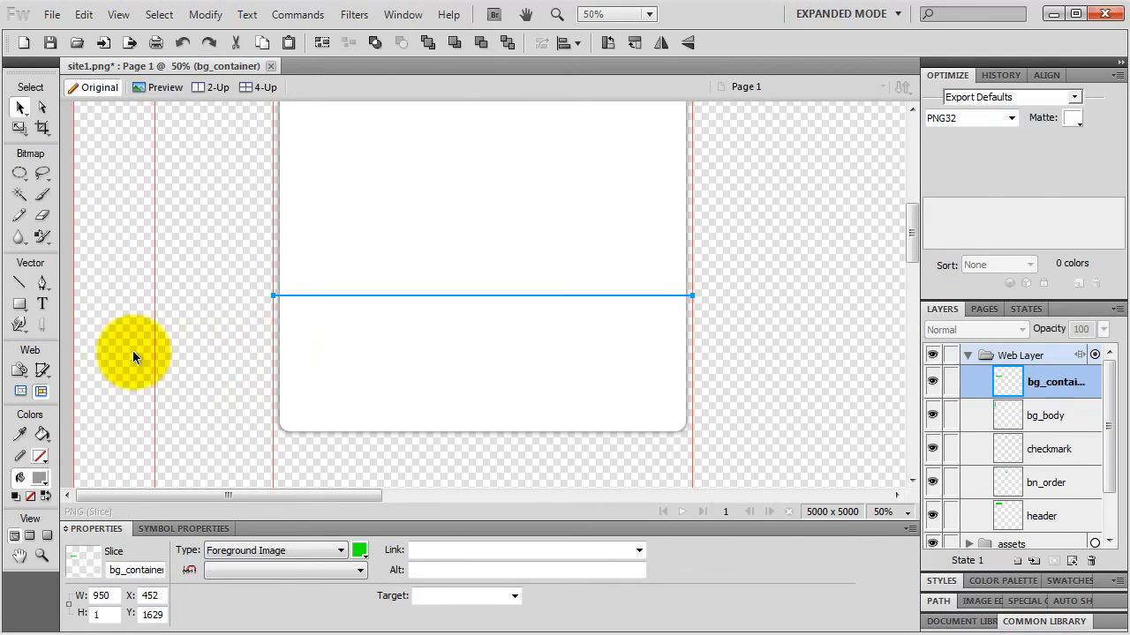
pyautogui.click(42, 371)
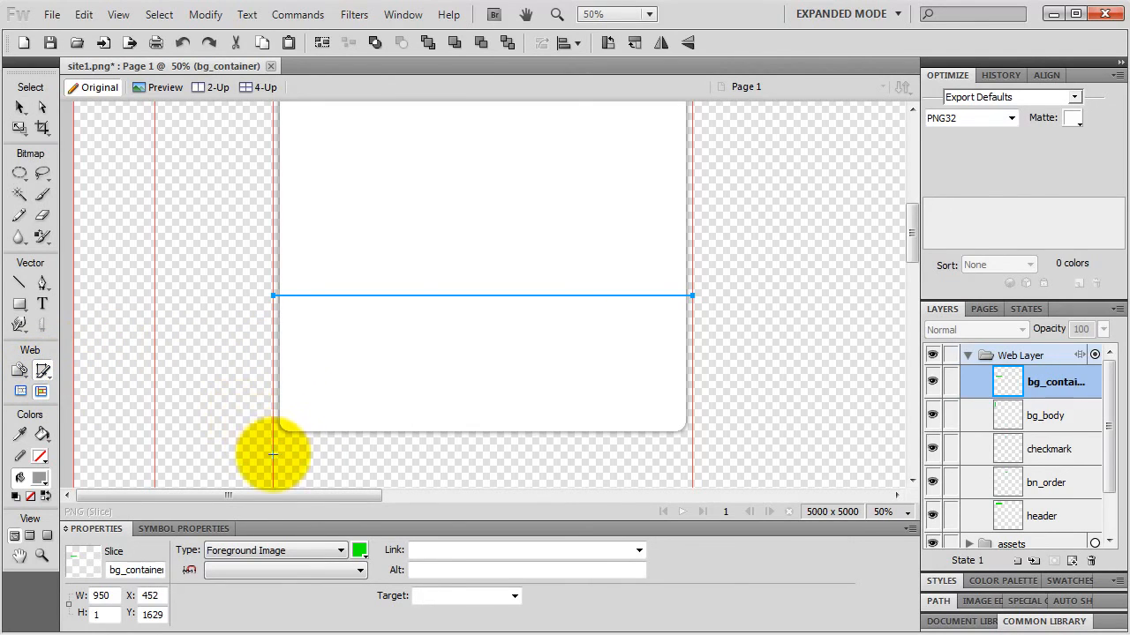
pyautogui.moveTo(273, 455); pyautogui.dragTo(692, 399)
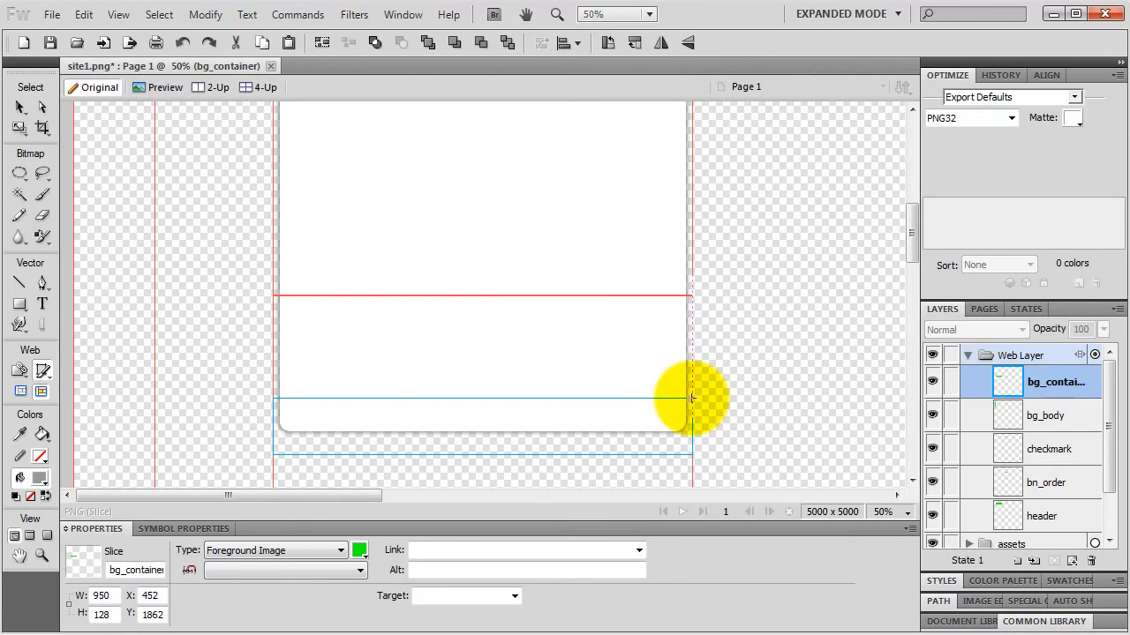
pyautogui.moveTo(692, 399); pyautogui.dragTo(692, 399)
pyautogui.click(20, 107)
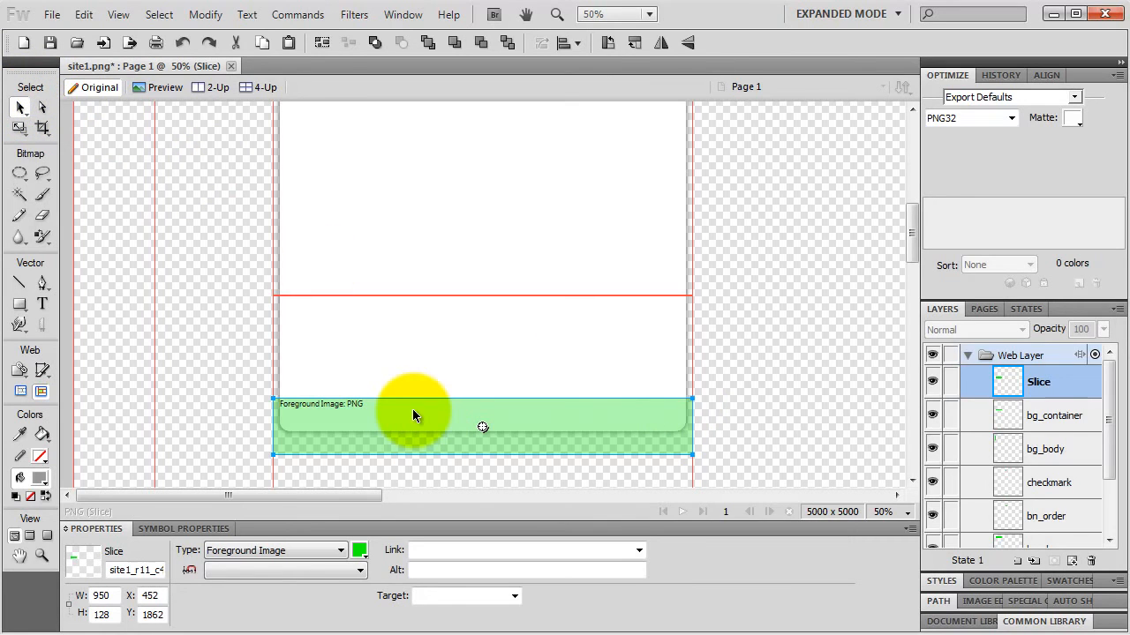
# Set the lower slice's height to 120 pixels and move it straight up to Y 1838
pyautogui.click(104, 615)
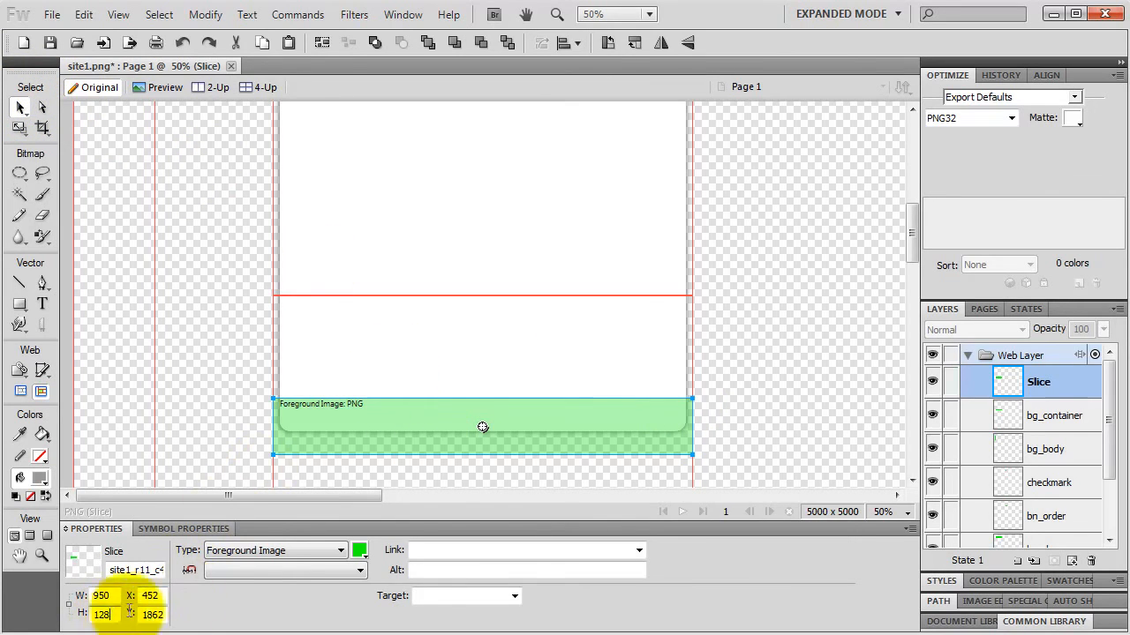
pyautogui.press('BackSpace')
pyautogui.write('0')
pyautogui.press('Return')
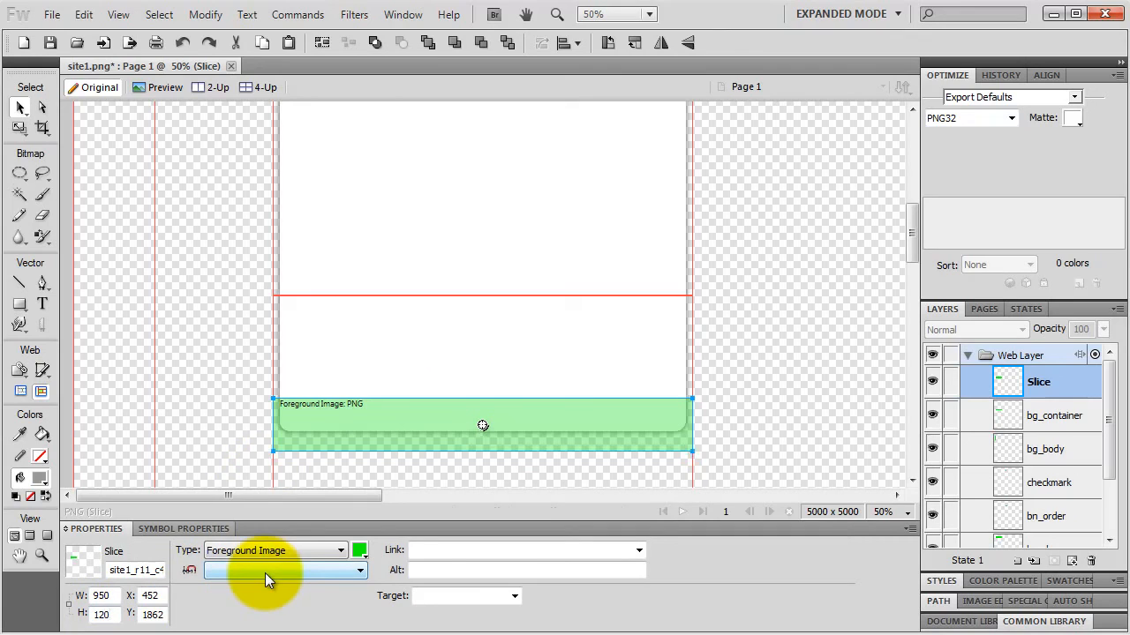
pyautogui.moveTo(393, 411); pyautogui.dragTo(393, 401)
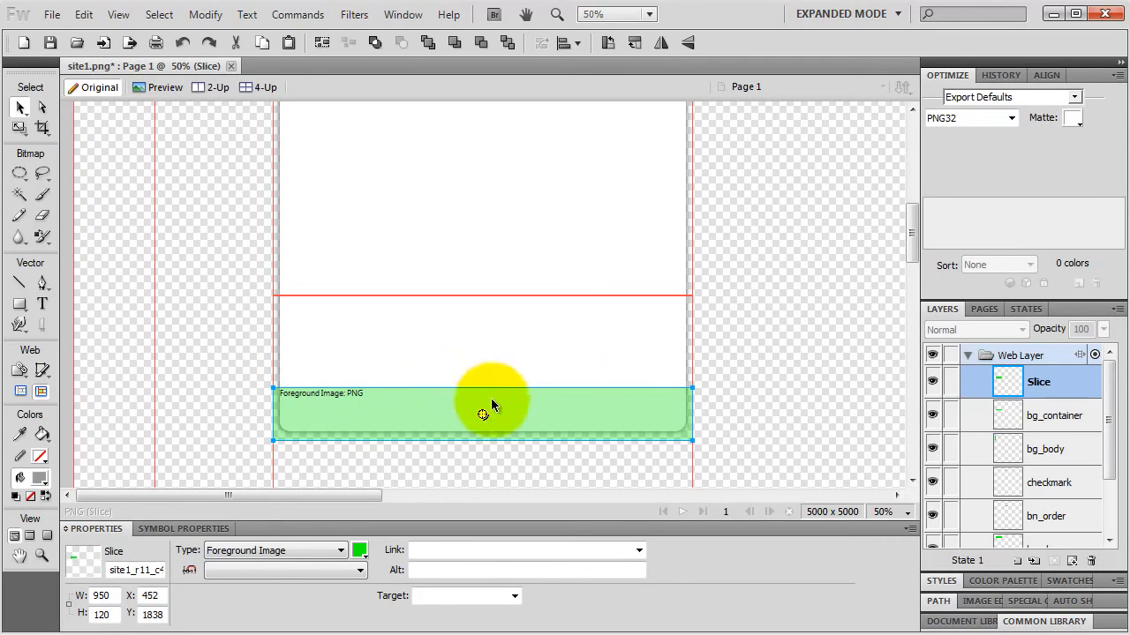
# Rename the slice at the content panel's lower end as bg_footer
pyautogui.doubleClick(1039, 385)
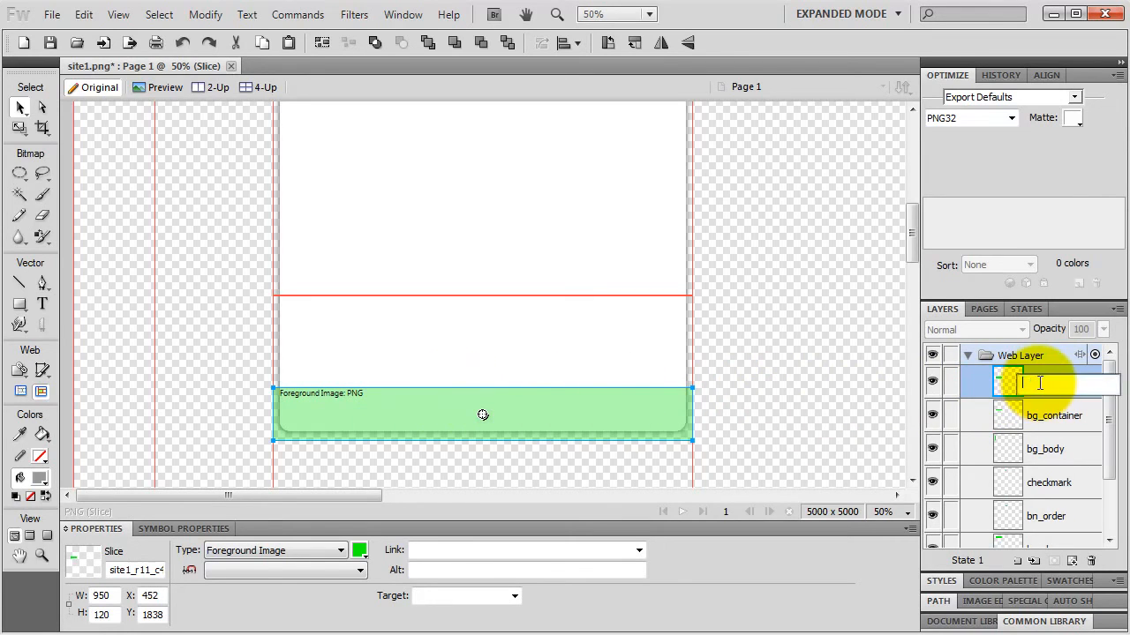
pyautogui.write('bg_')
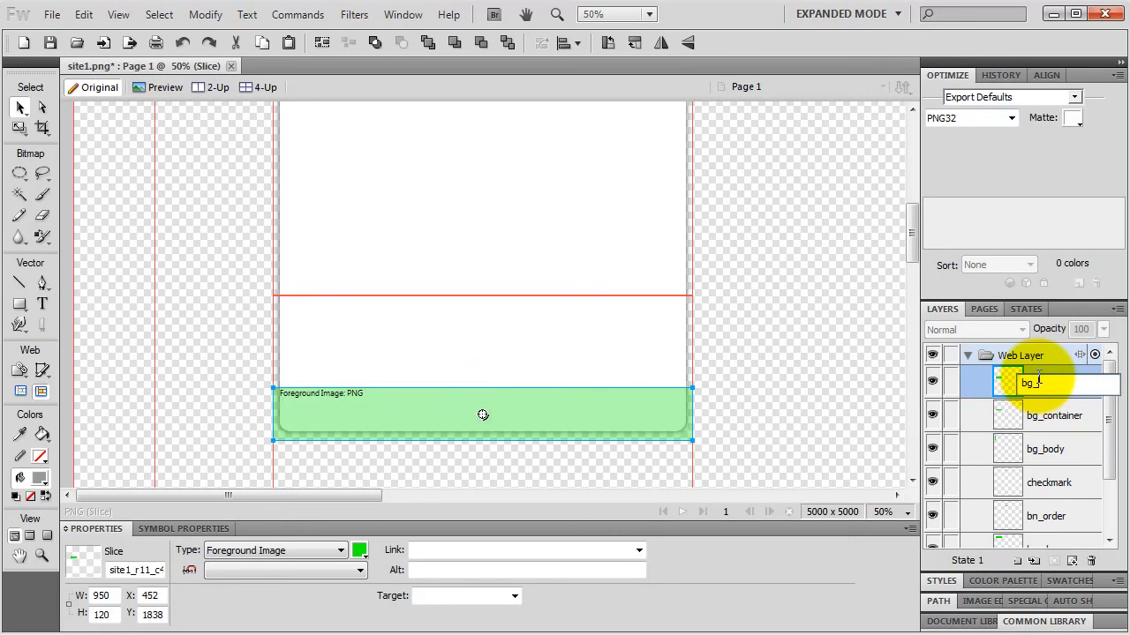
pyautogui.write('footer')
pyautogui.press('Return')
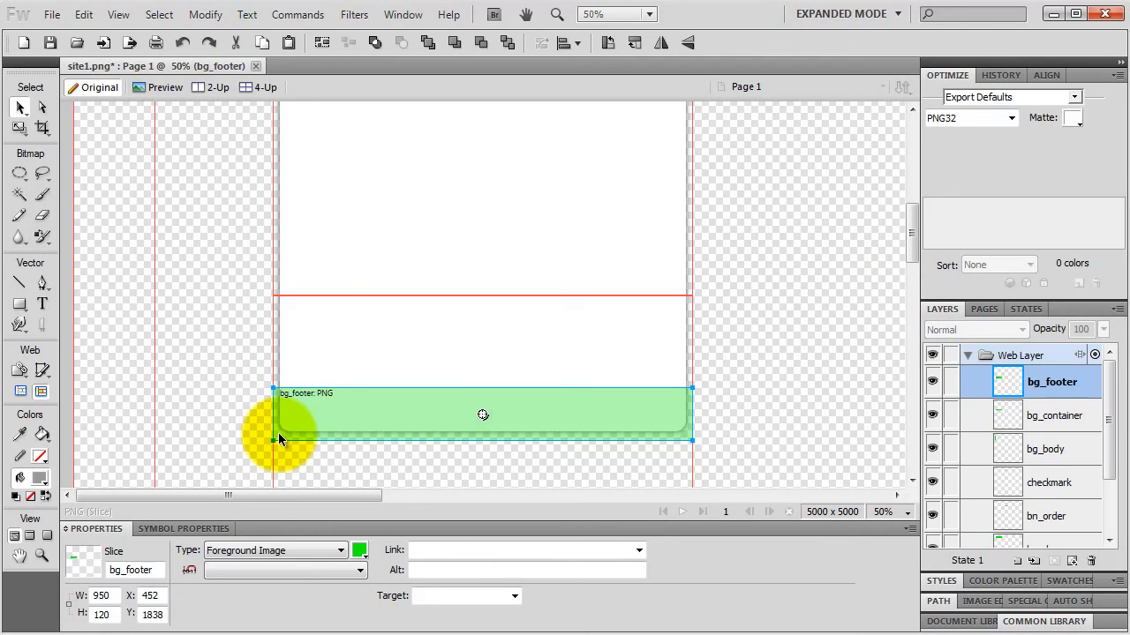
# Set the bg_footer slice's format to PNG 24 and export it, images only, into the images folder
pyautogui.click(996, 121)
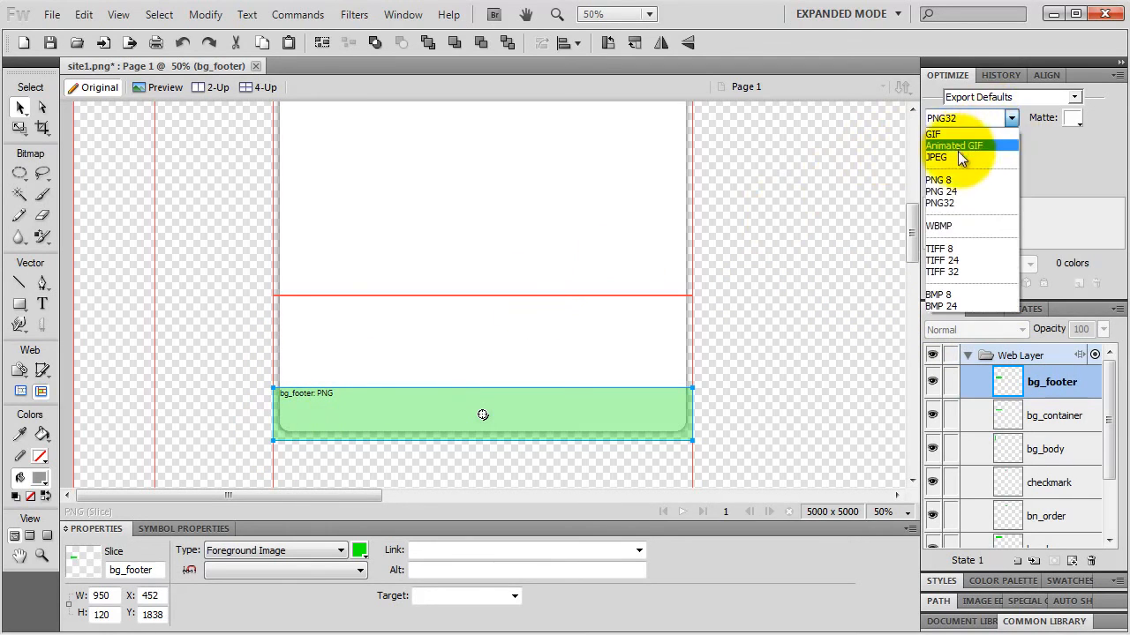
pyautogui.click(943, 191)
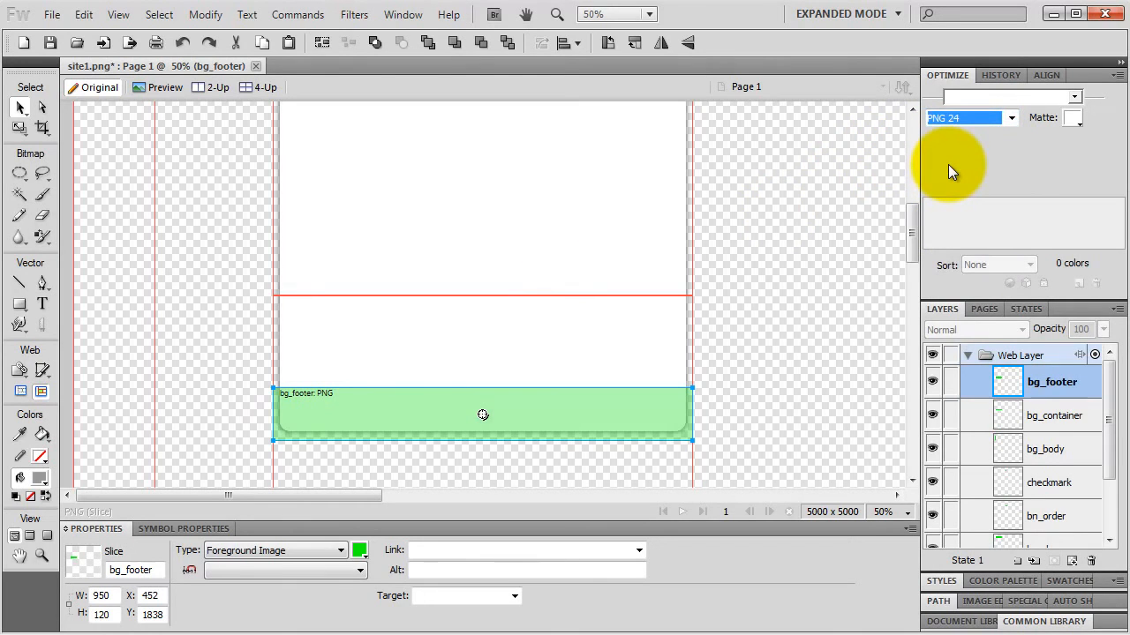
pyautogui.rightClick(547, 407)
pyautogui.click(587, 419)
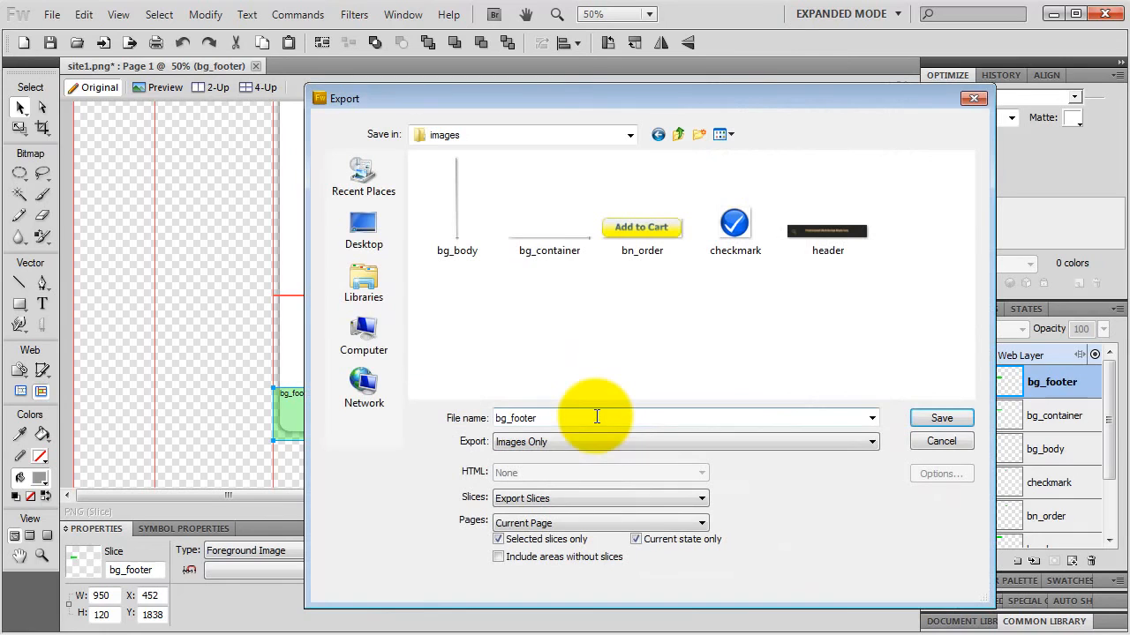
pyautogui.click(935, 417)
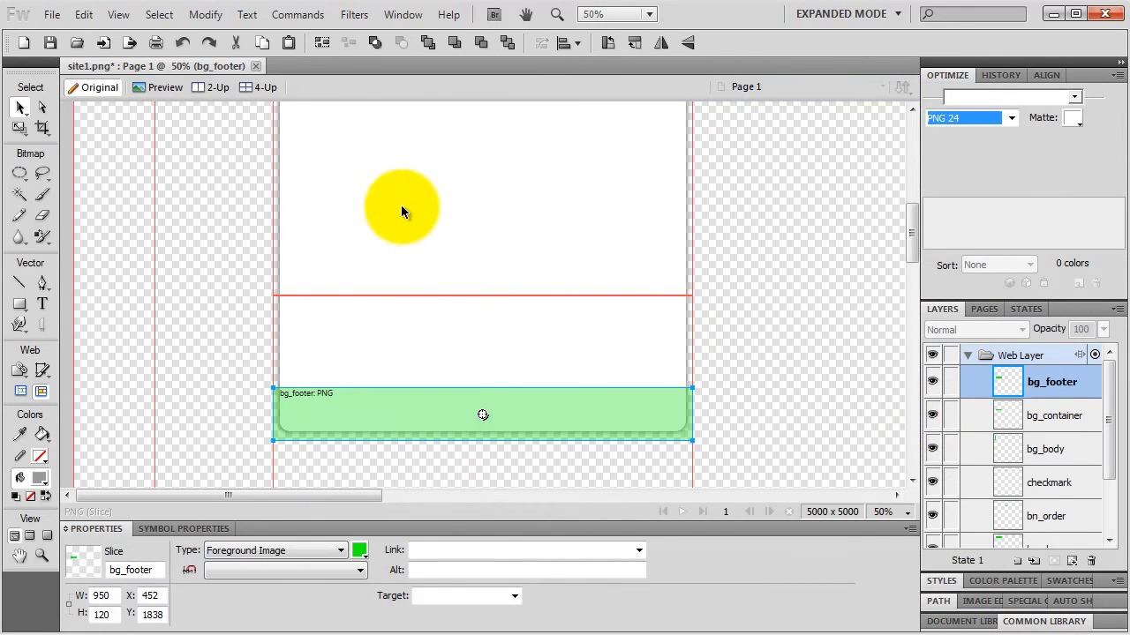
# Draw a slice about 950 by 192 pixels over the header banner and the upper end of the content panel
pyautogui.press('h')
pyautogui.moveTo(461, 177); pyautogui.dragTo(460, 323)
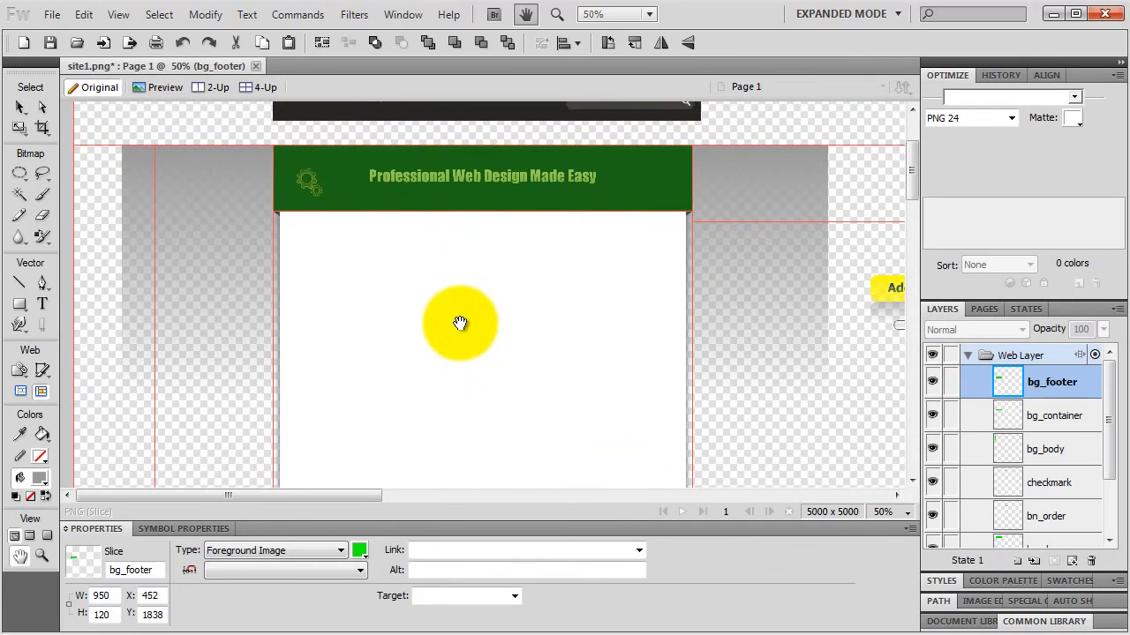
pyautogui.press('v')
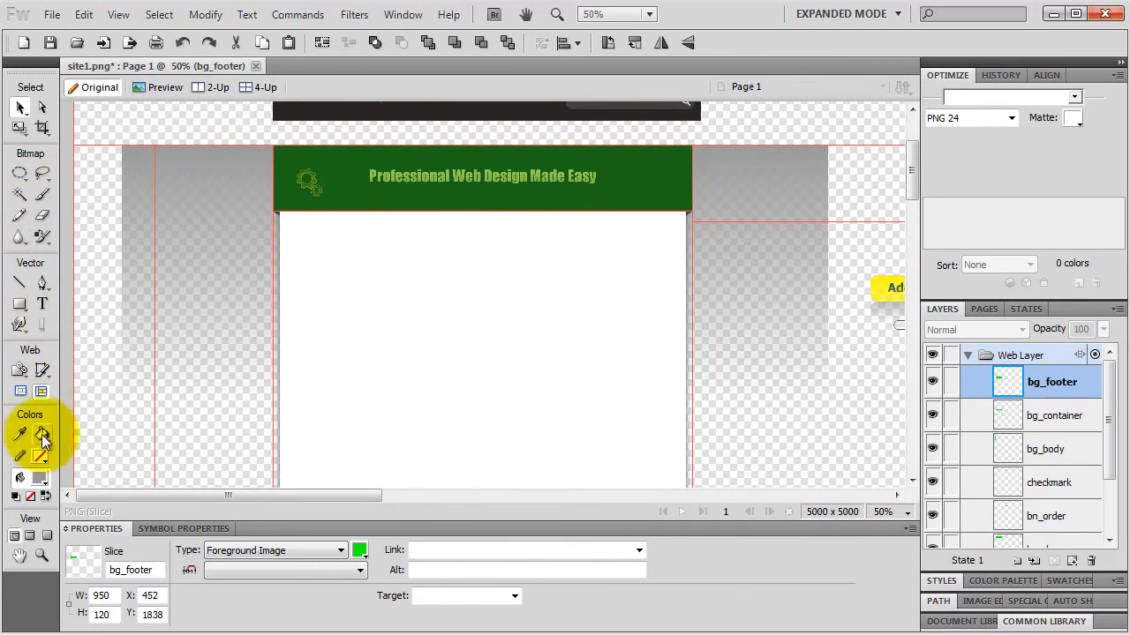
pyautogui.click(41, 370)
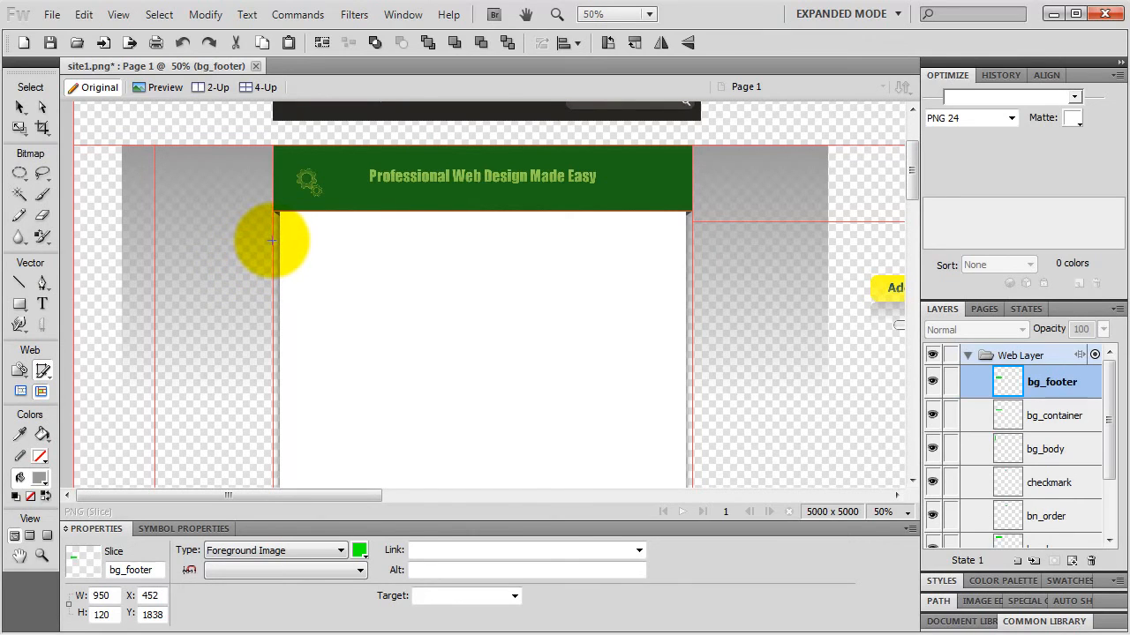
pyautogui.moveTo(273, 233); pyautogui.dragTo(693, 146)
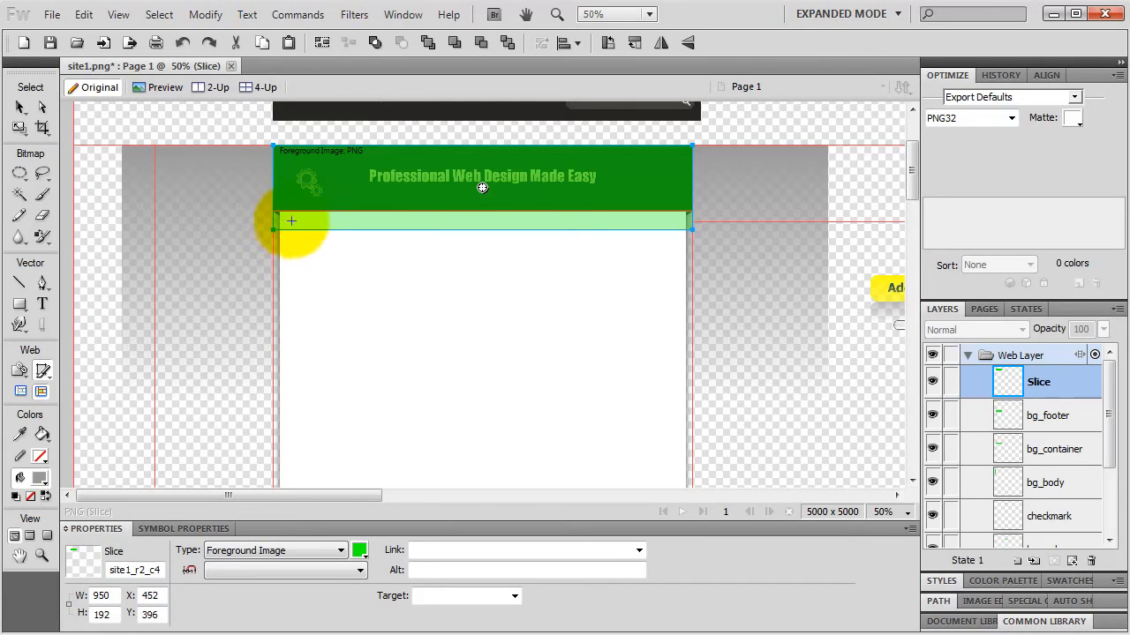
# Set the new header-area slice's height to 165 pixels
pyautogui.doubleClick(110, 618)
pyautogui.write('16')
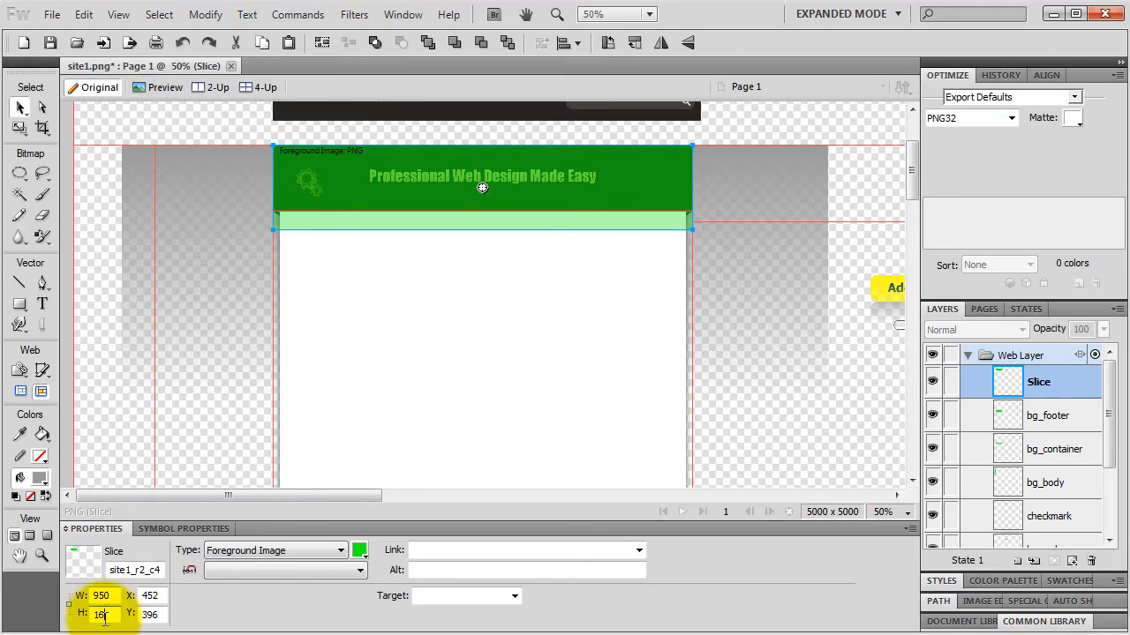
pyautogui.write('7')
pyautogui.press('Return')
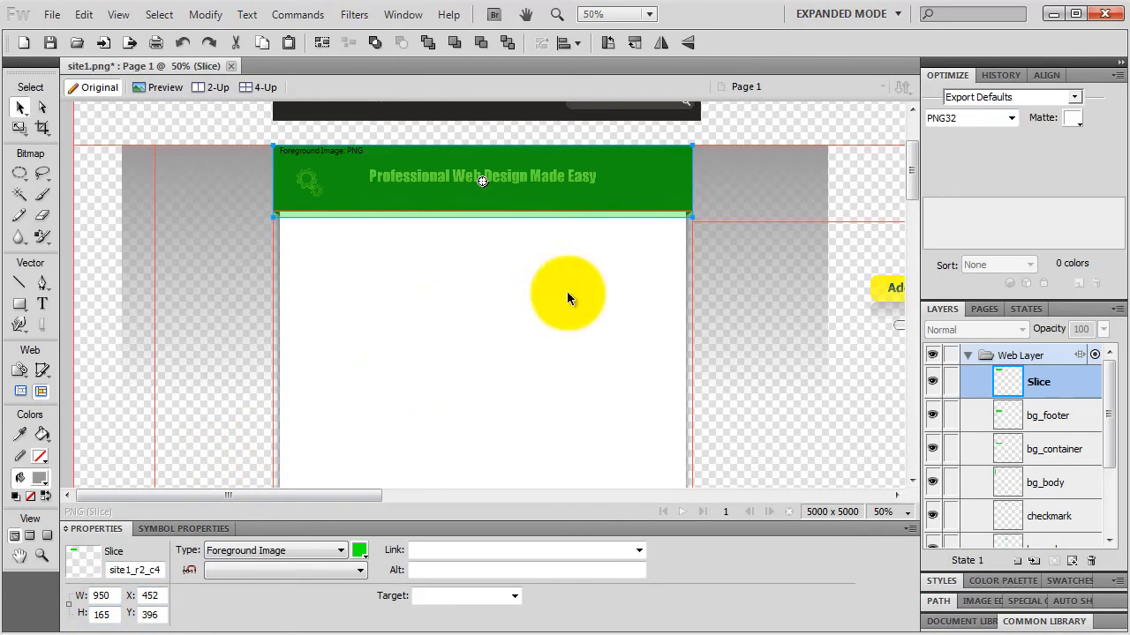
# Rename the header-area slice as bg_header and set its export format to PNG 24
pyautogui.doubleClick(1038, 381)
pyautogui.write('bg')
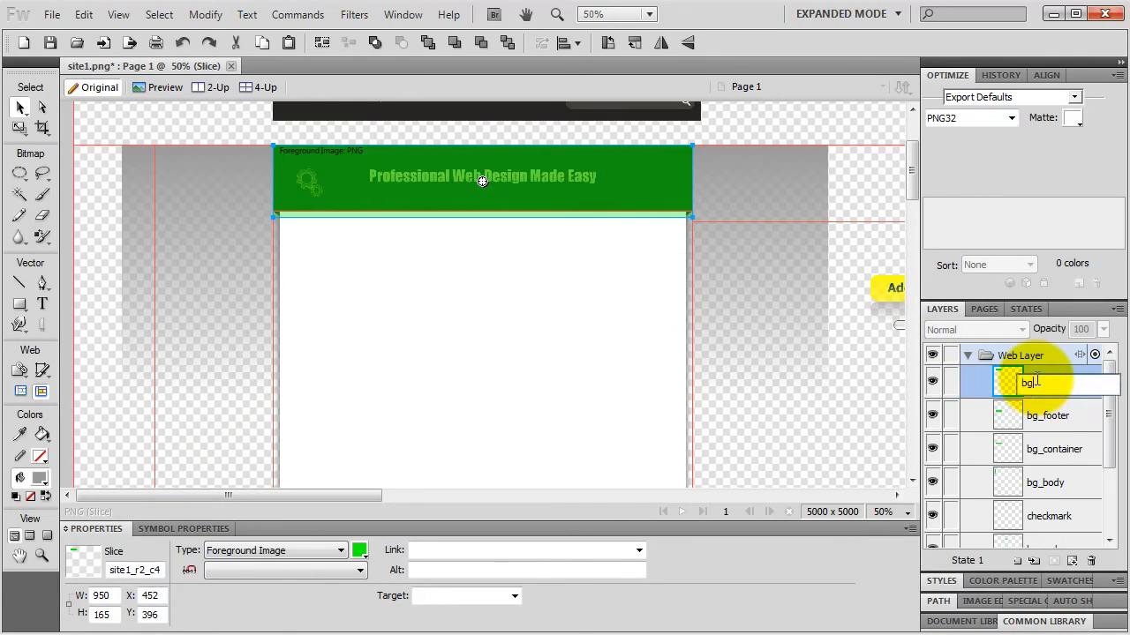
pyautogui.write('_header')
pyautogui.press('Return')
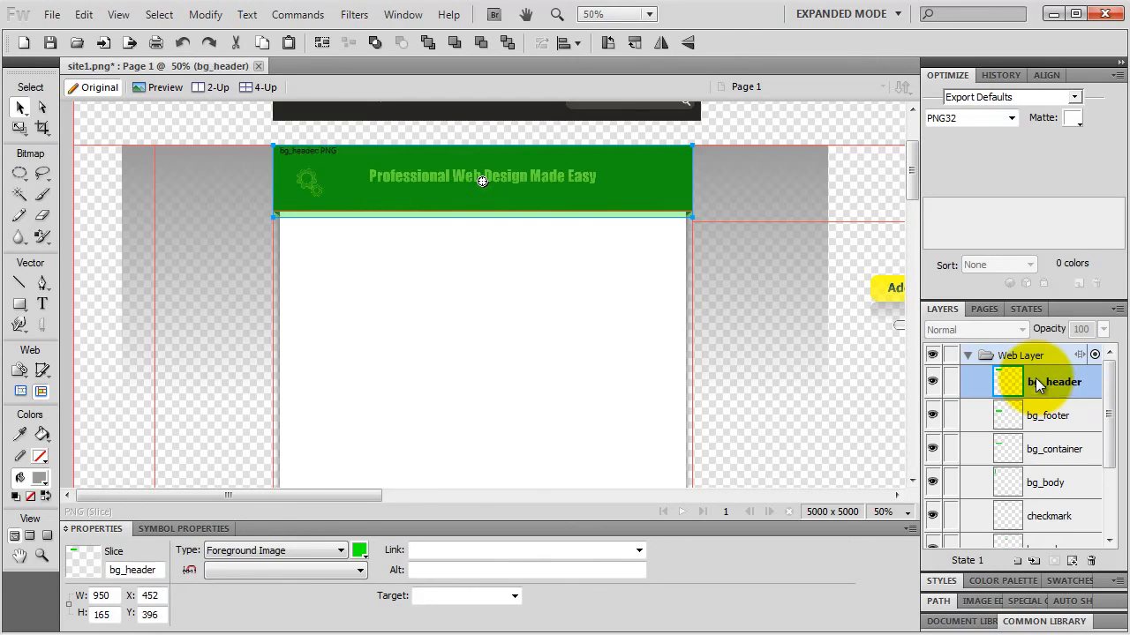
pyautogui.click(1011, 118)
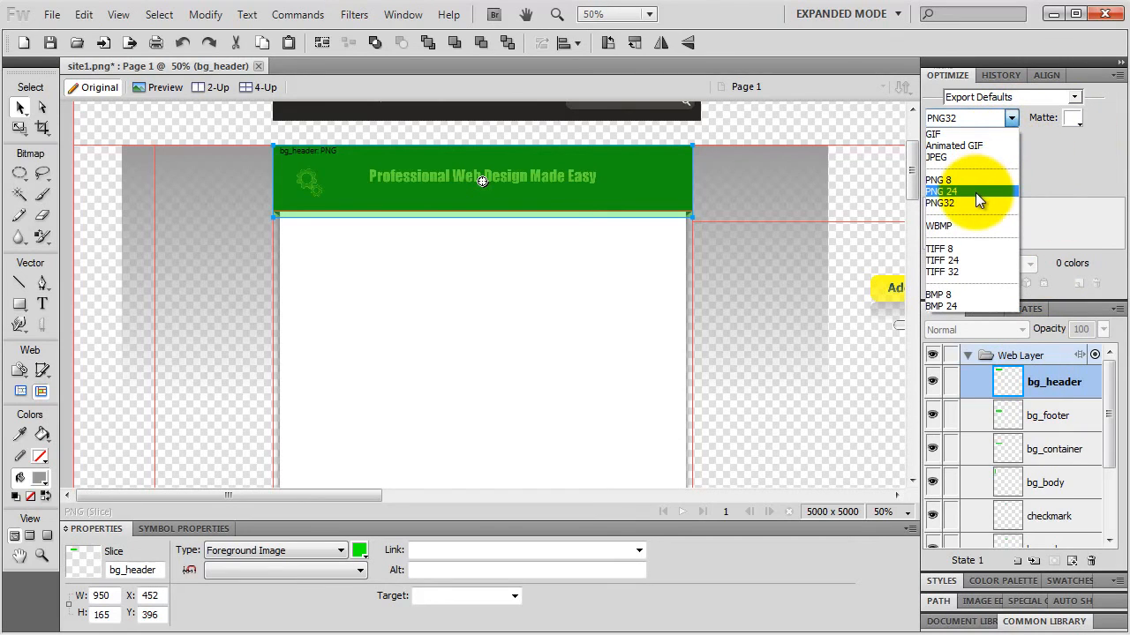
pyautogui.click(976, 193)
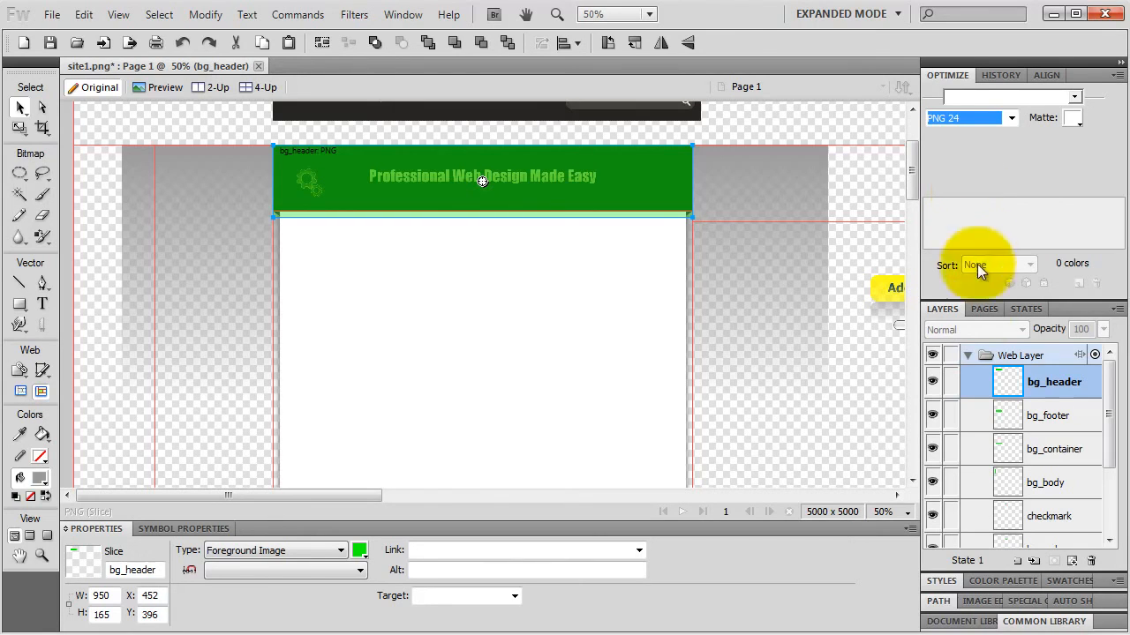
# Hide the header layer and export the selected bg_header slice, images only, into the images folder
pyautogui.click(967, 355)
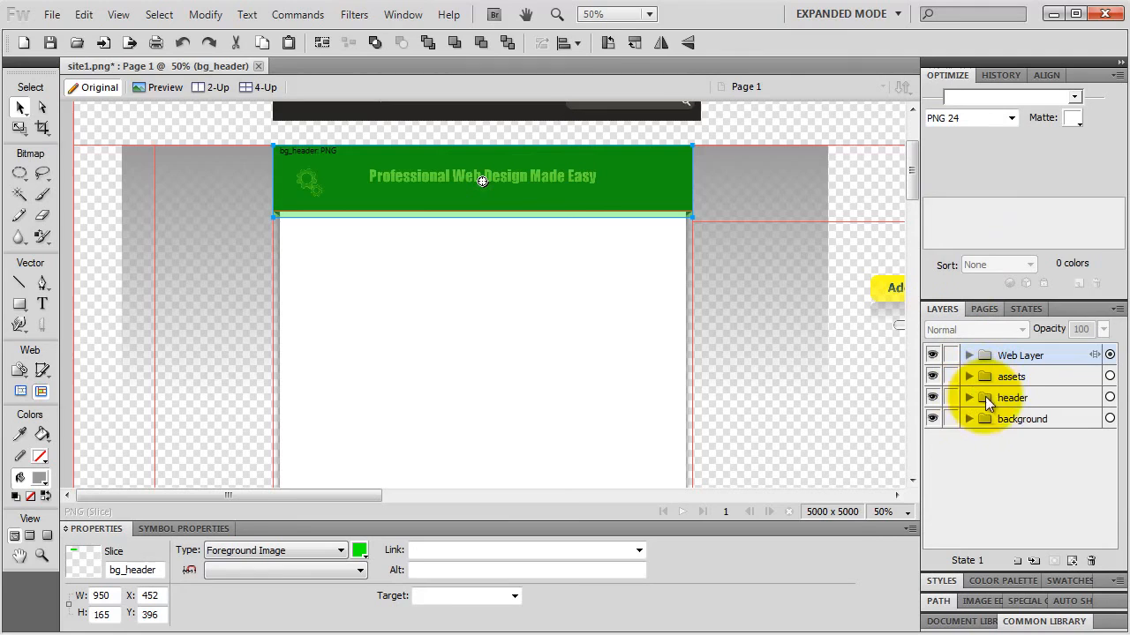
pyautogui.click(932, 398)
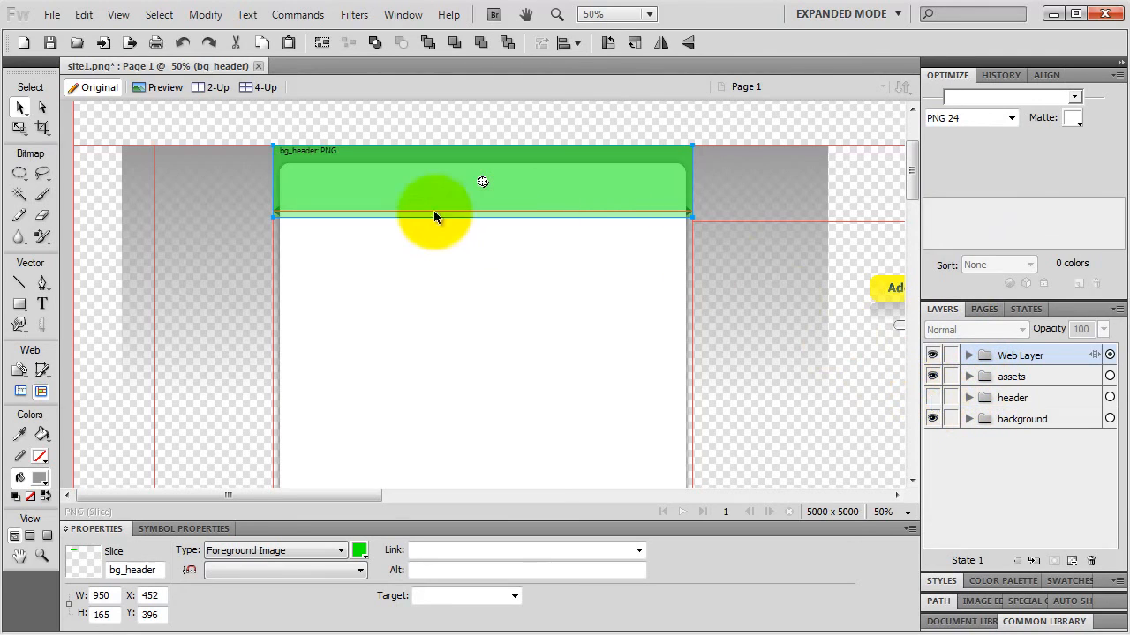
pyautogui.hotkey('ctrl', '1')
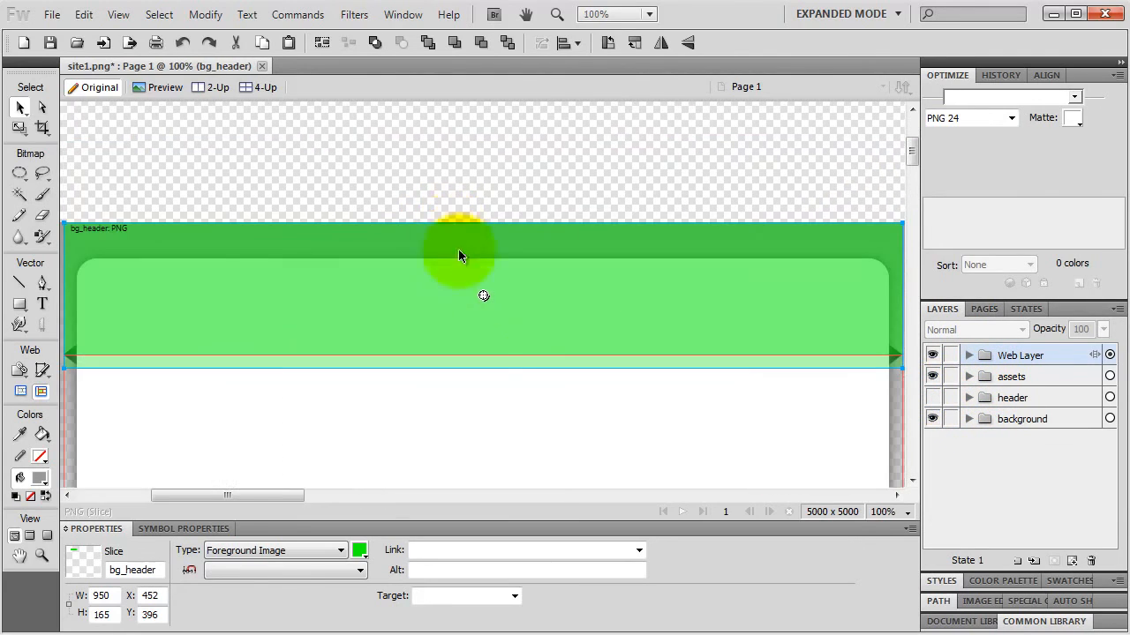
pyautogui.rightClick(471, 362)
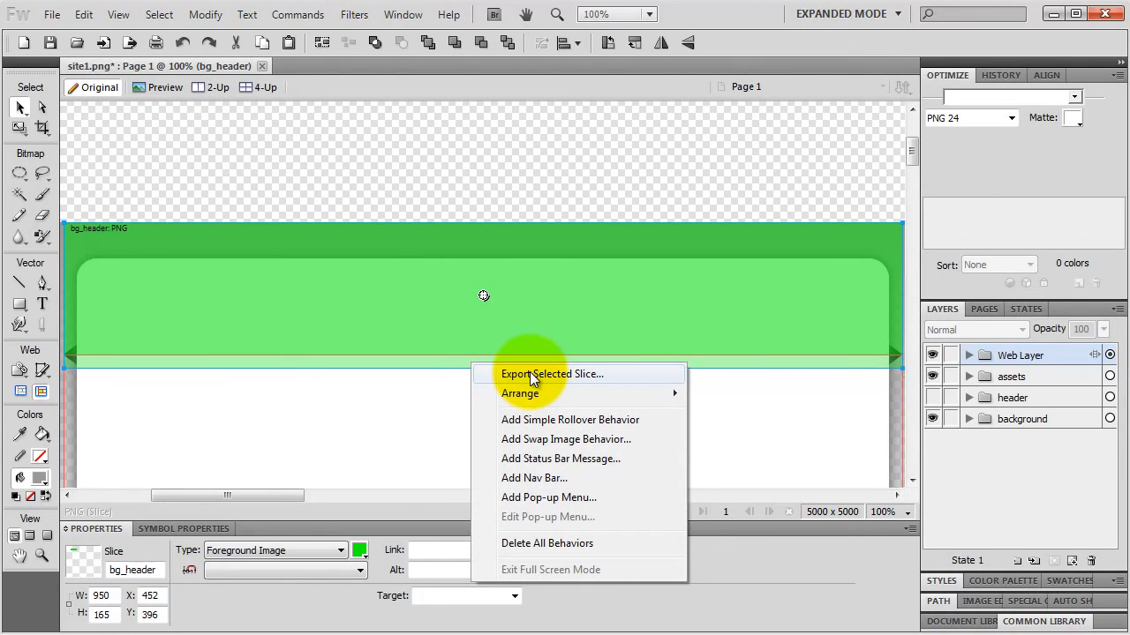
pyautogui.click(531, 374)
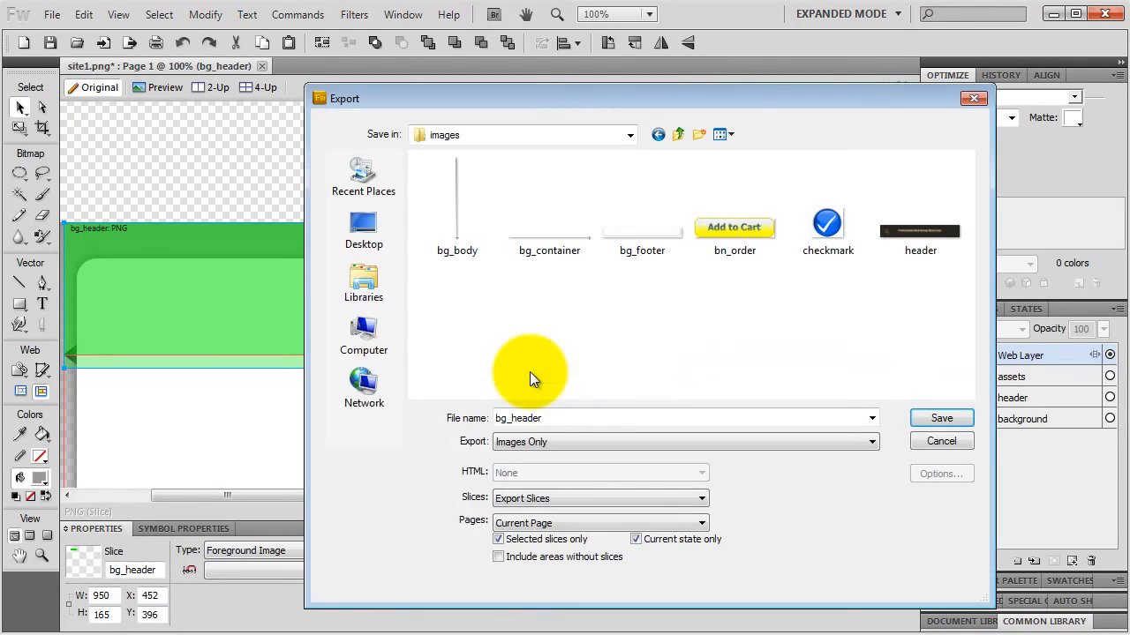
pyautogui.click(939, 418)
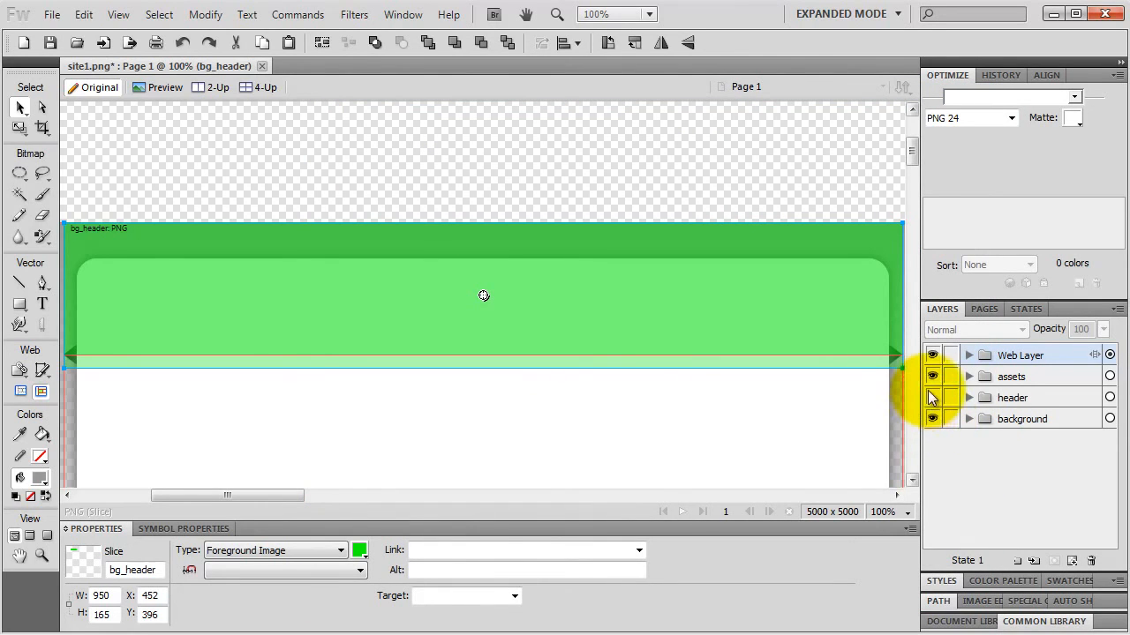
# Show the header layer again
pyautogui.click(932, 397)
pyautogui.click(969, 355)
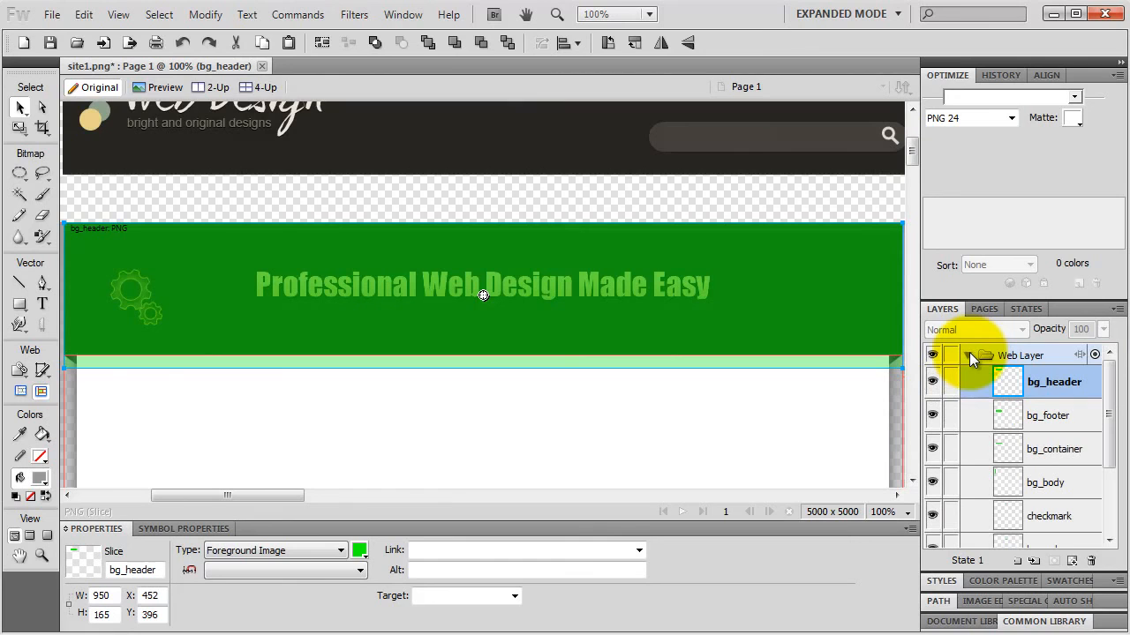
pyautogui.scroll(-3, 596, 338)
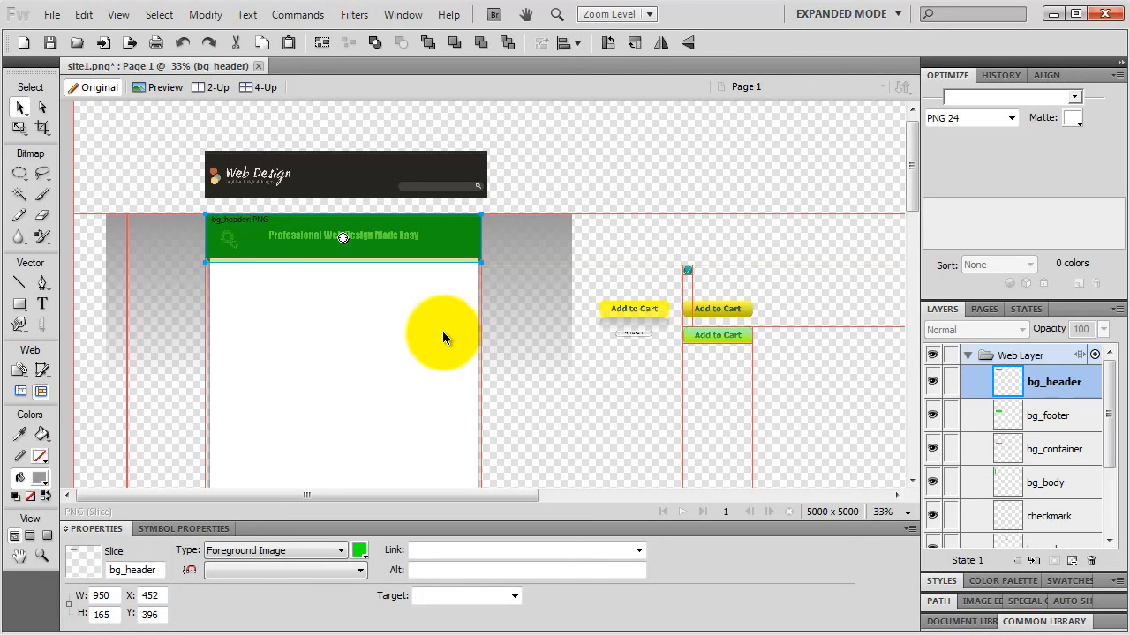
pyautogui.hotkey('alt', 'Tab')
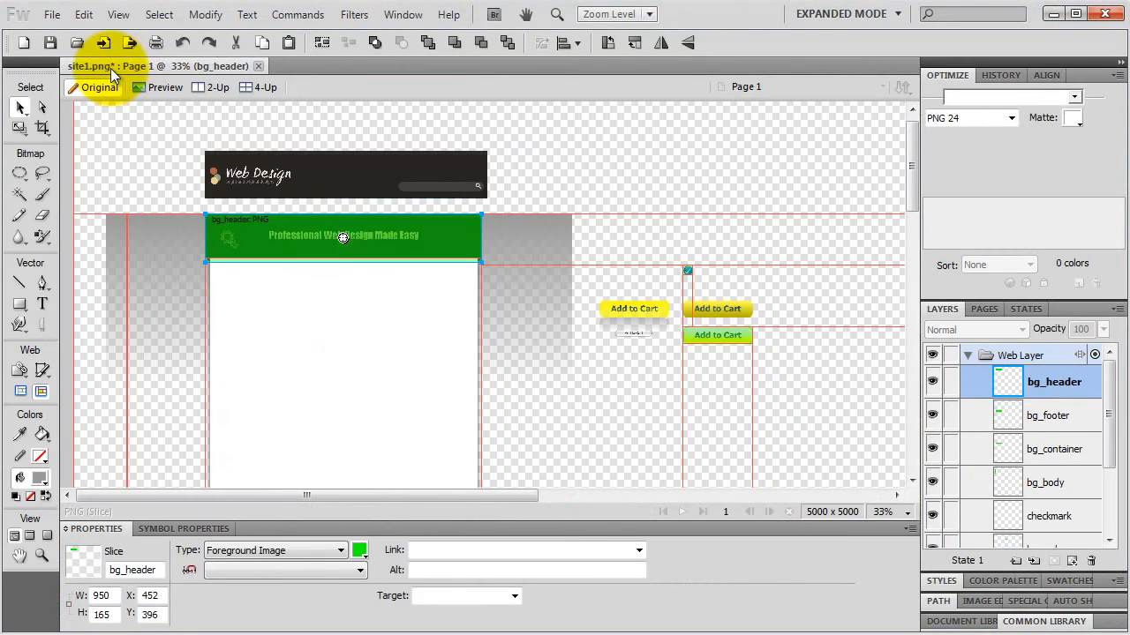
# Hide the Web Layer and place a copy of the banner's Gears symbol on the empty canvas above the Add to Cart button
pyautogui.click(968, 355)
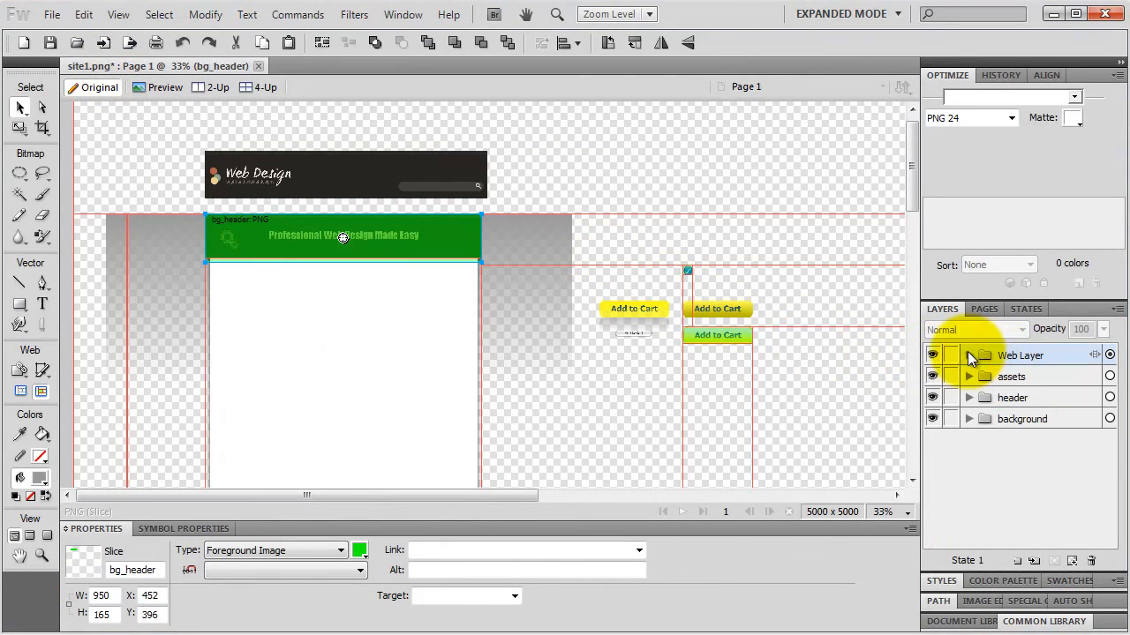
pyautogui.click(932, 355)
pyautogui.click(232, 242)
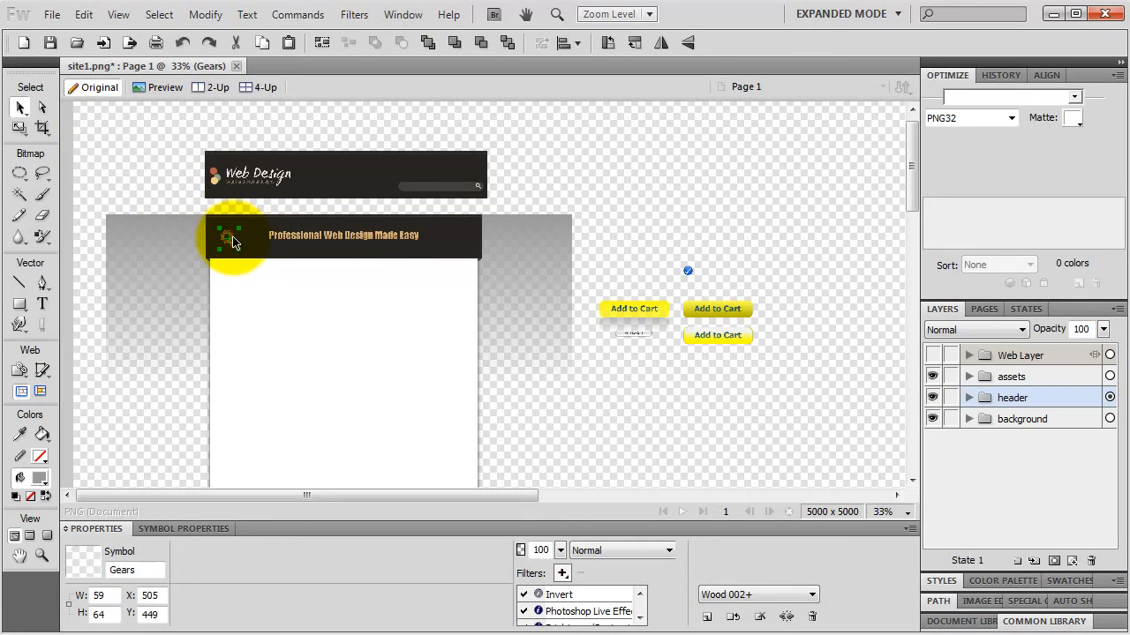
pyautogui.moveTo(232, 242); pyautogui.dragTo(621, 257)
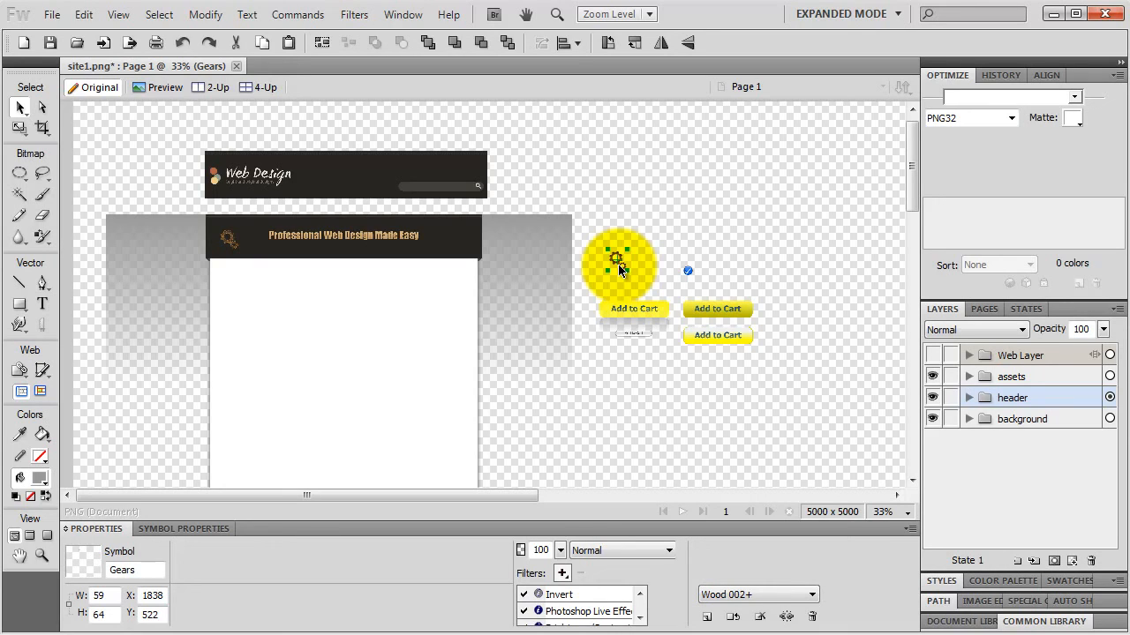
# Draw a small slice on the empty canvas just above the Gears copy and size it to 32 by 32 pixels
pyautogui.click(41, 371)
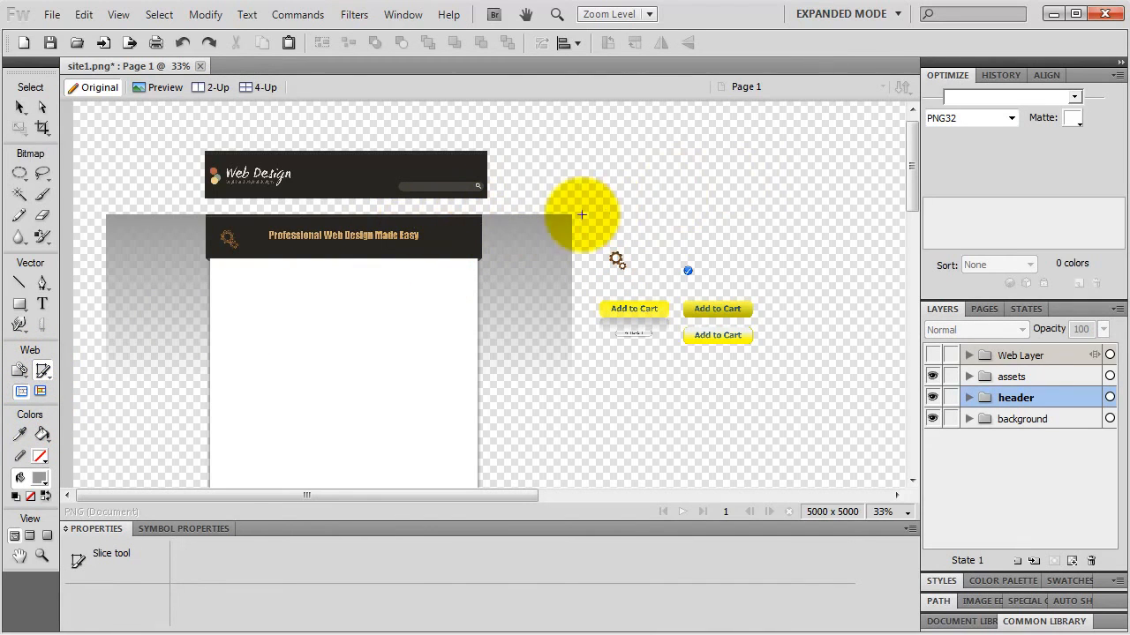
pyautogui.moveTo(603, 235); pyautogui.dragTo(619, 226)
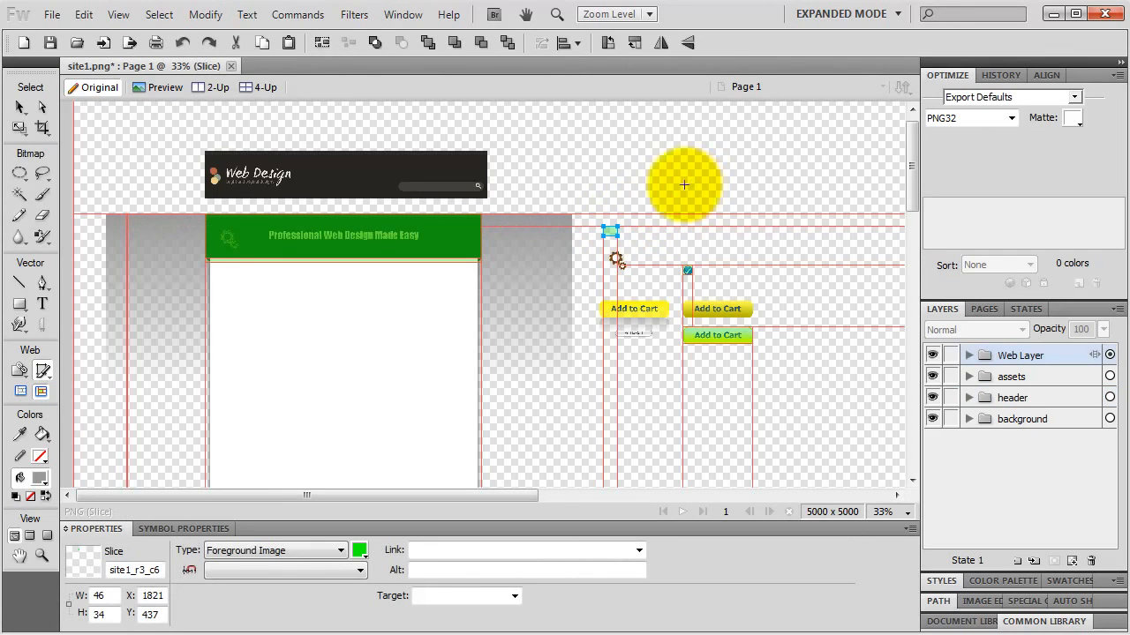
pyautogui.doubleClick(99, 596)
pyautogui.write('32')
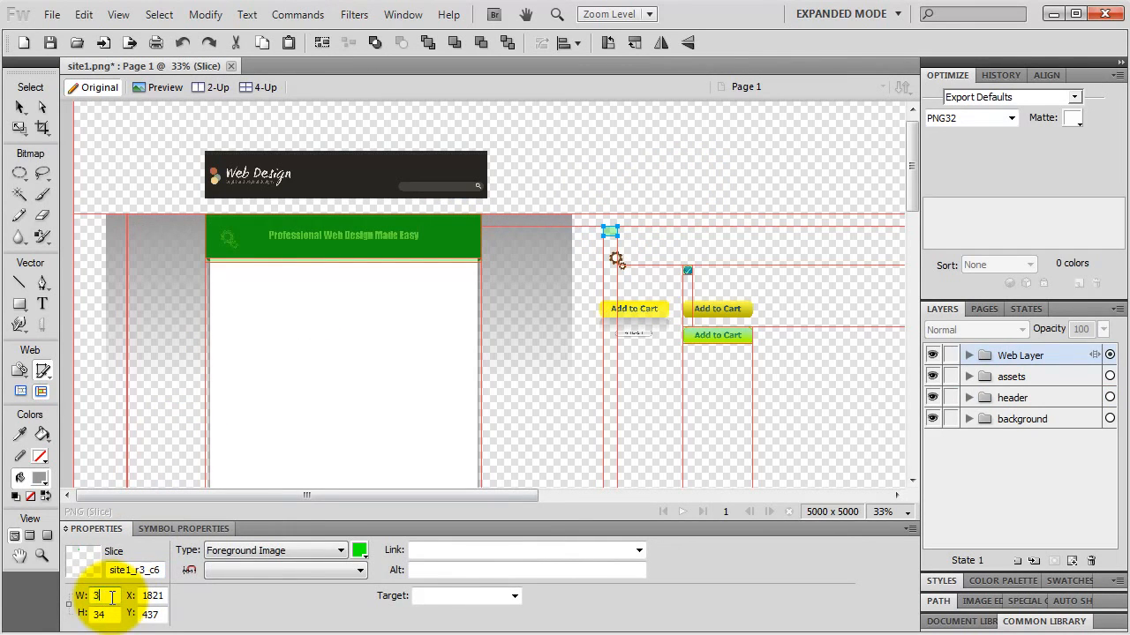
pyautogui.press('Return')
pyautogui.doubleClick(101, 614)
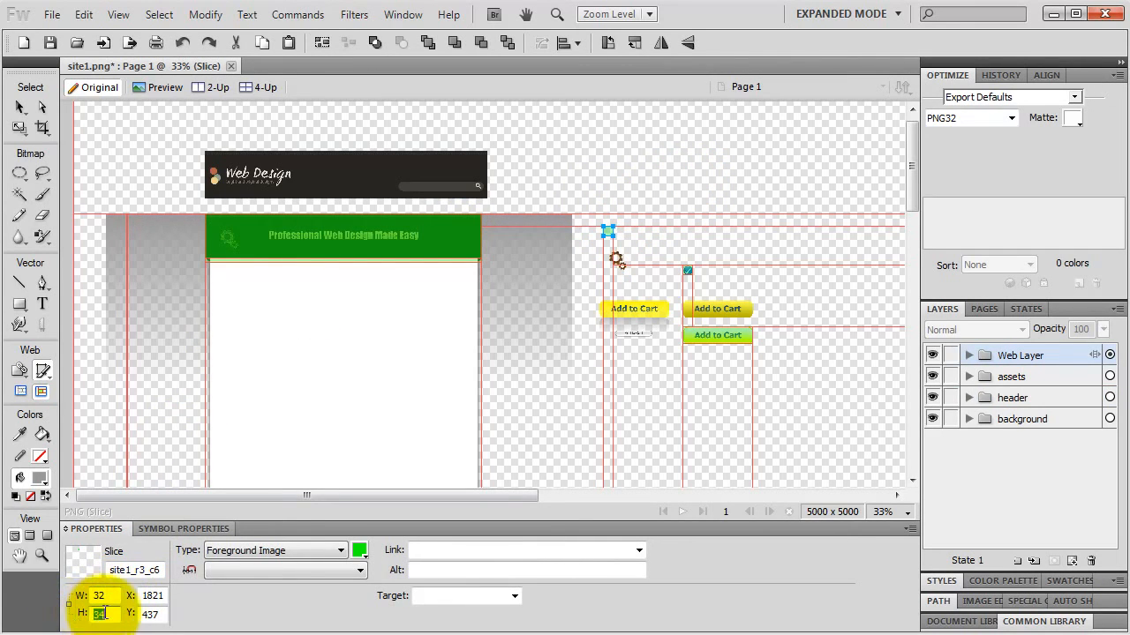
pyautogui.write('32')
pyautogui.press('Return')
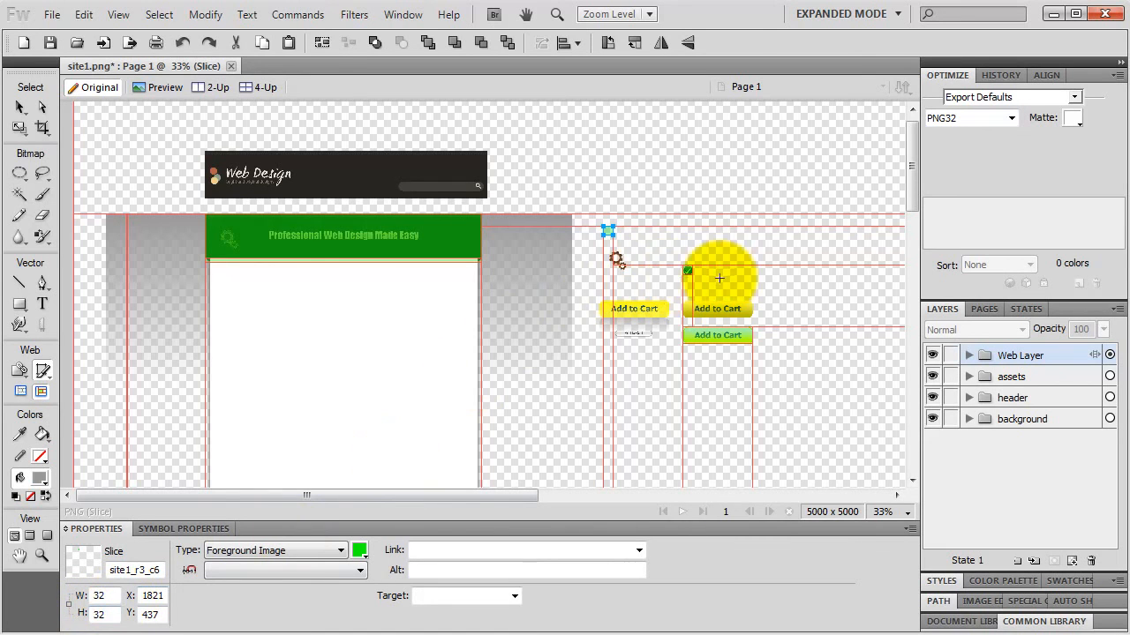
# Hide the new 32 by 32 slice and move the Gears copy just below its guides, to about X 1818, Y 478
pyautogui.hotkey('ctrl', '=')
pyautogui.hotkey('ctrl', '=')
pyautogui.hotkey('ctrl', '=')
pyautogui.hotkey('ctrl', '=')
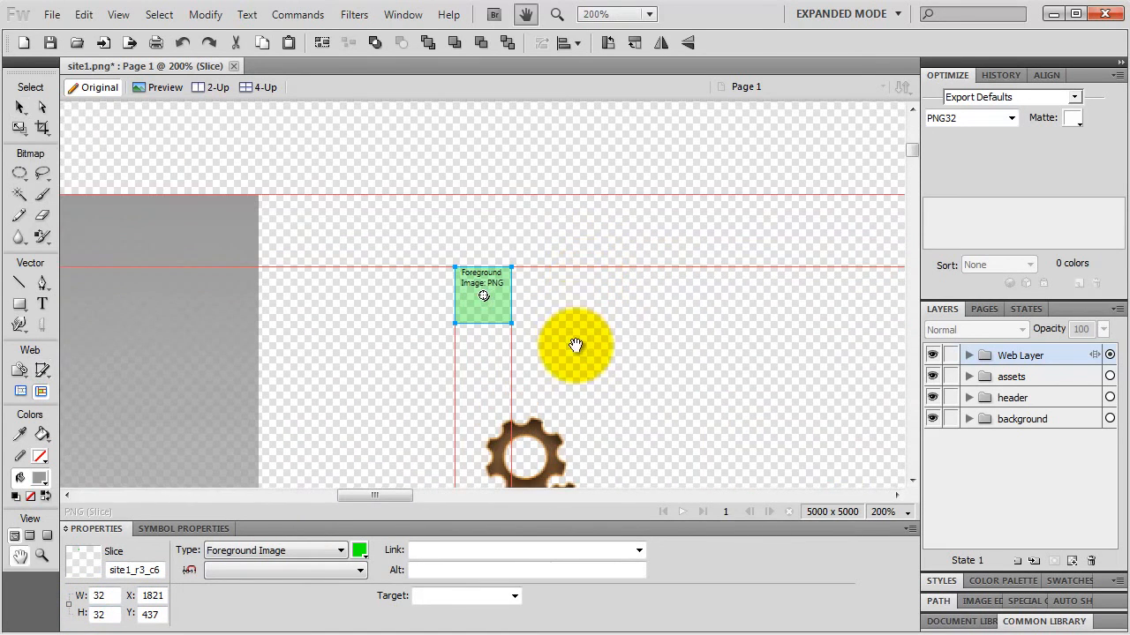
pyautogui.moveTo(575, 345); pyautogui.dragTo(521, 210)
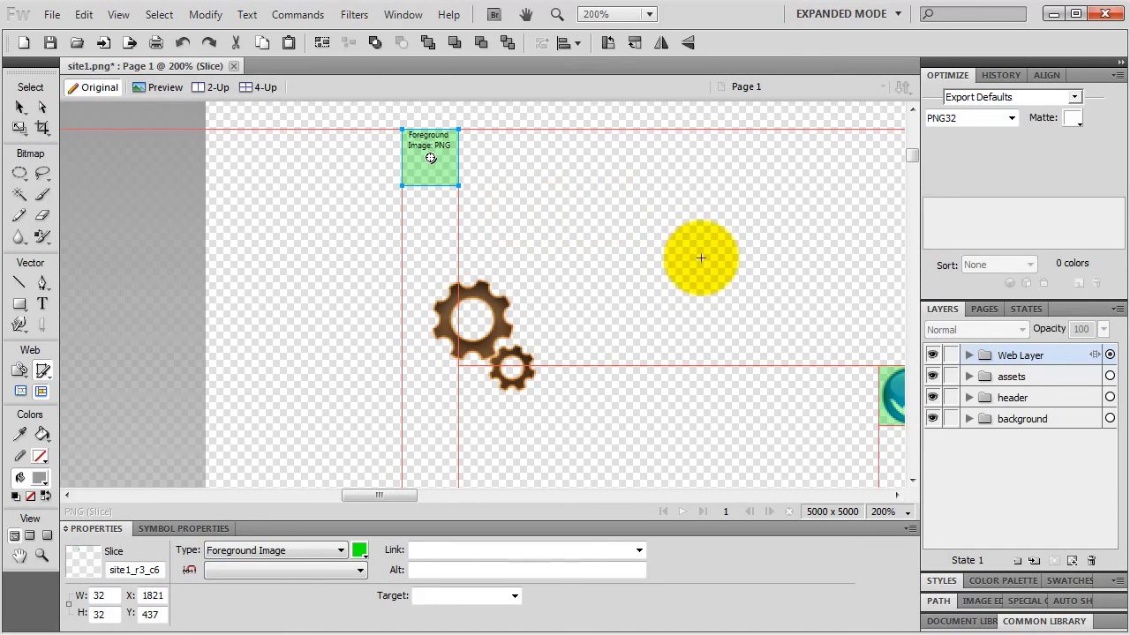
pyautogui.click(968, 355)
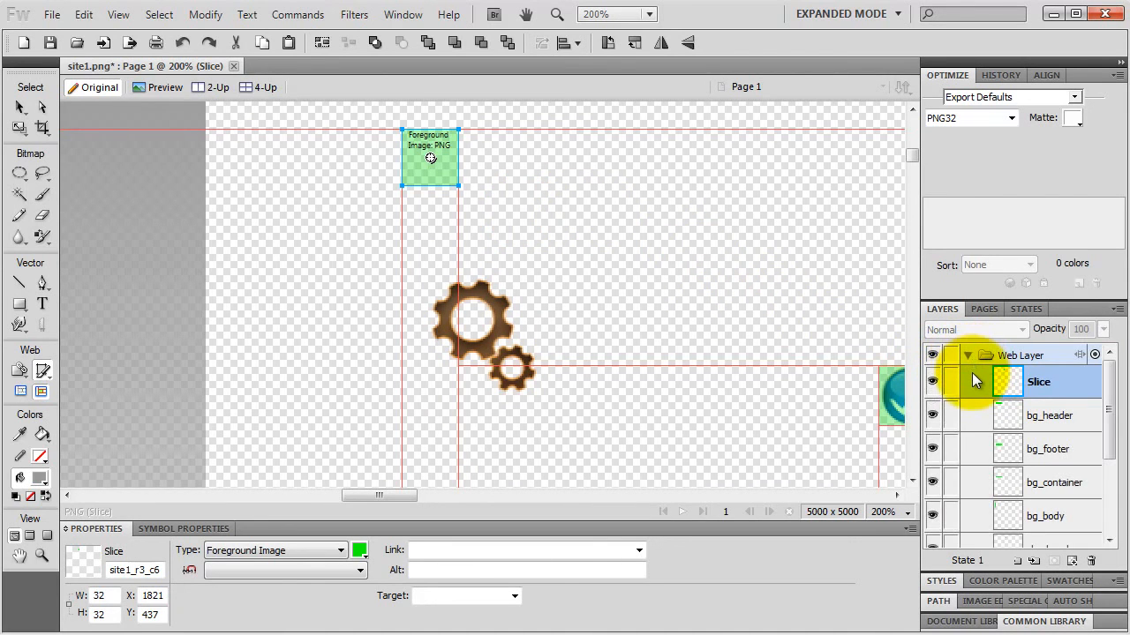
pyautogui.click(931, 382)
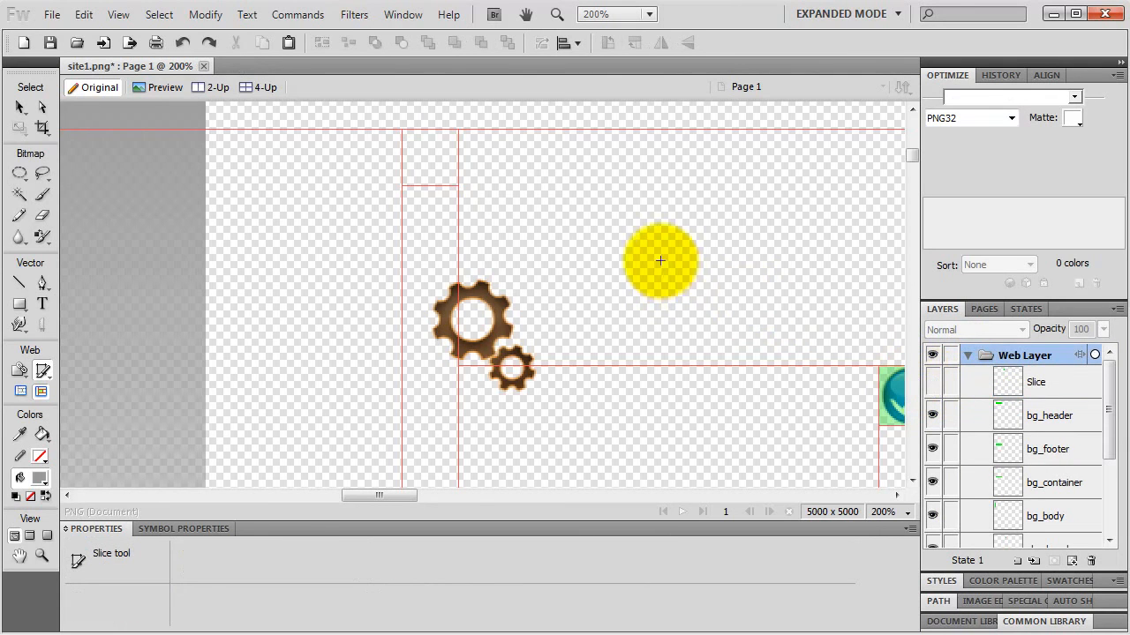
pyautogui.click(19, 107)
pyautogui.click(500, 345)
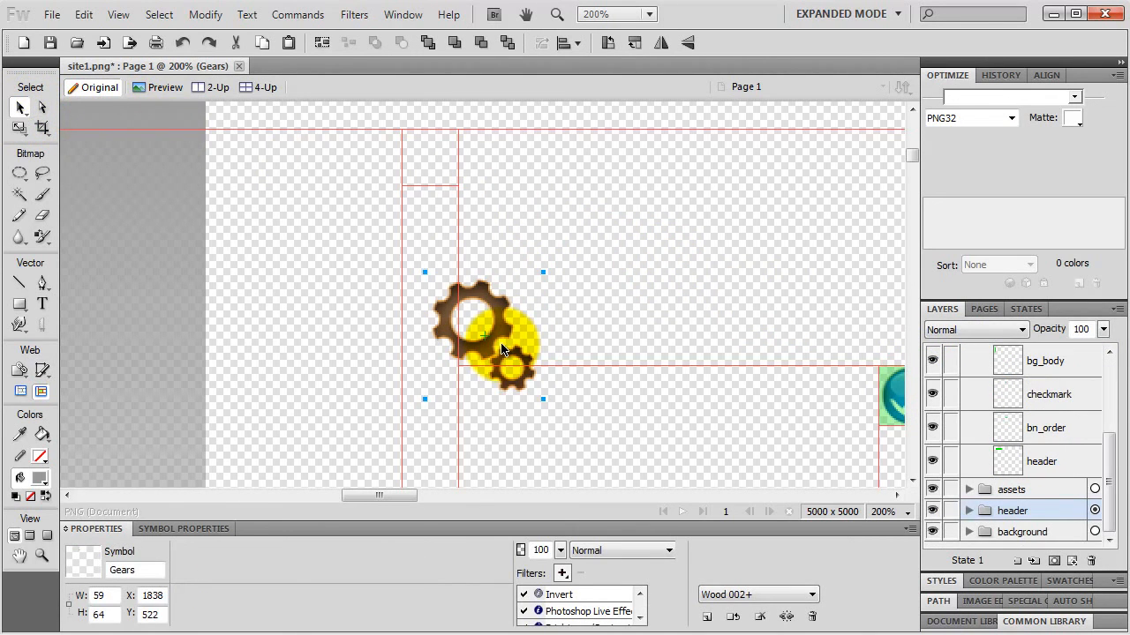
pyautogui.moveTo(500, 349); pyautogui.dragTo(466, 273)
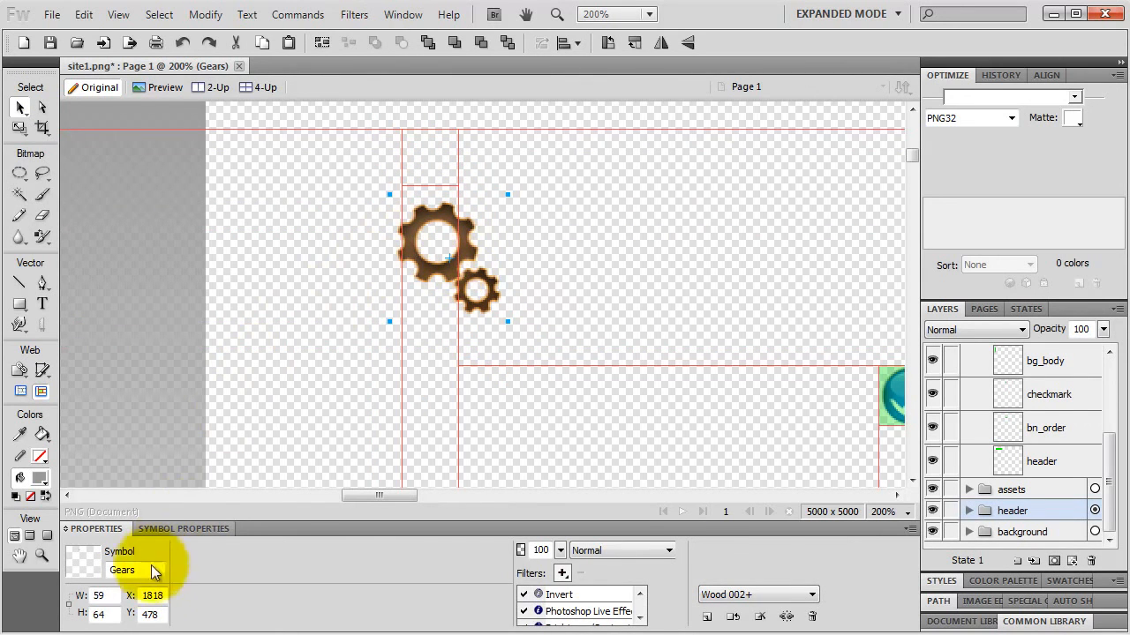
# Constrain the Gears copy's proportions and scale it first to 32 pixels wide, then to 32 pixels high
pyautogui.click(70, 605)
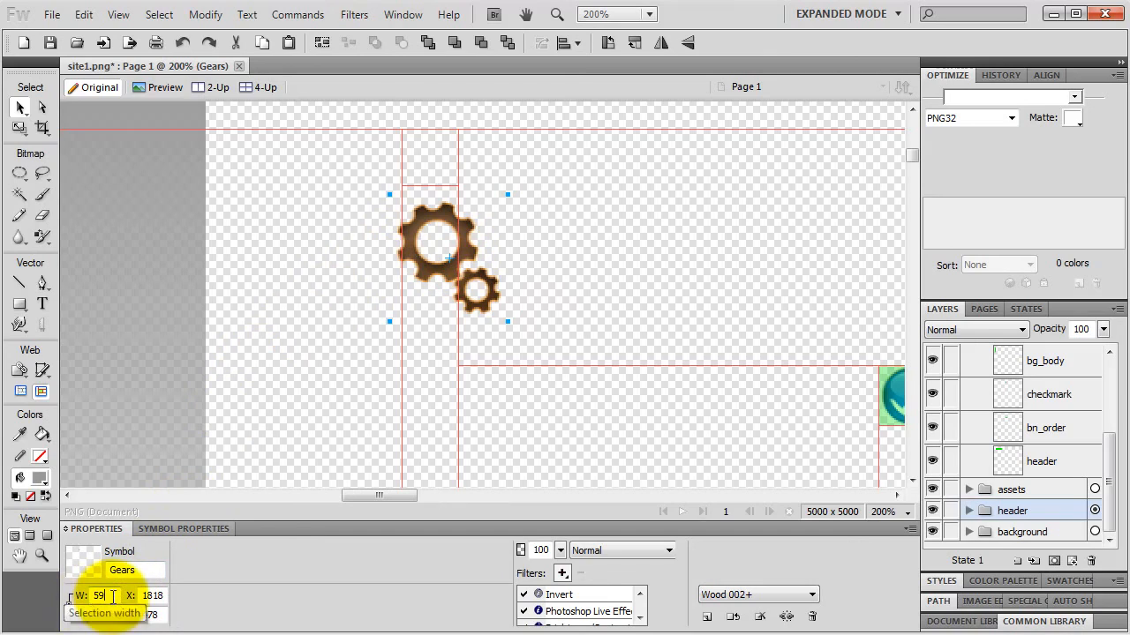
pyautogui.doubleClick(100, 596)
pyautogui.write('32')
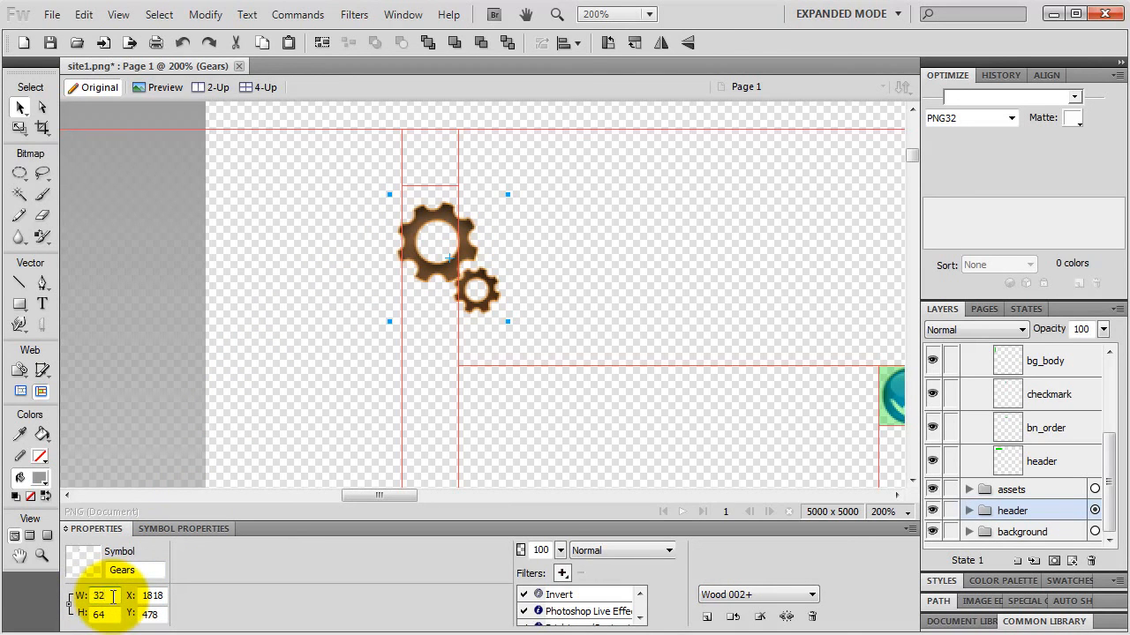
pyautogui.press('Return')
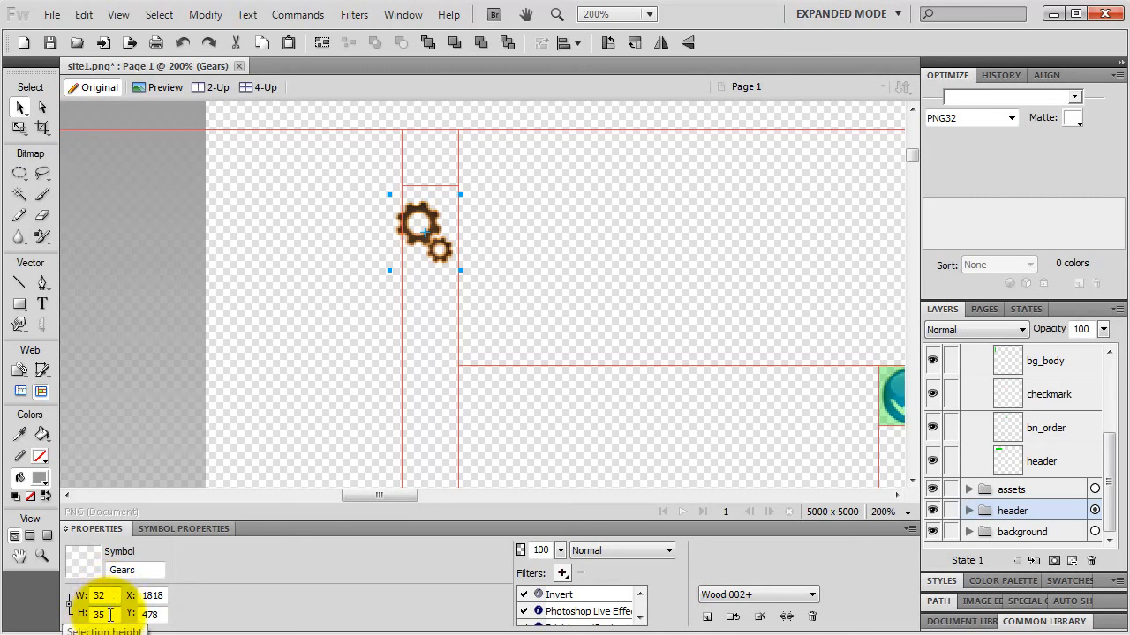
pyautogui.doubleClick(111, 615)
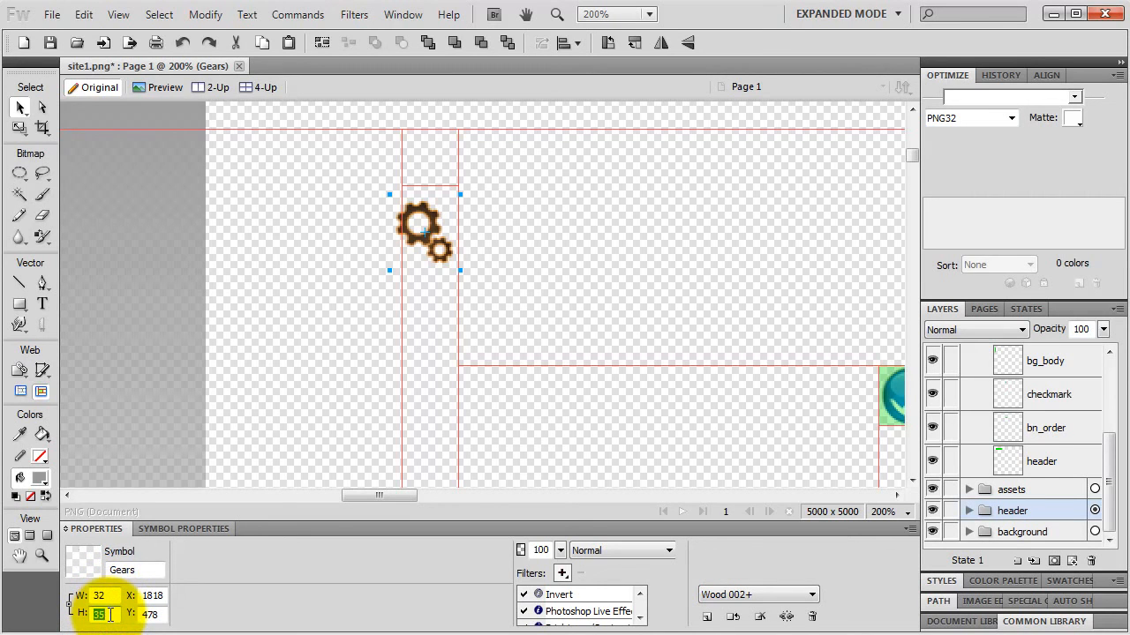
pyautogui.write('32')
pyautogui.press('Return')
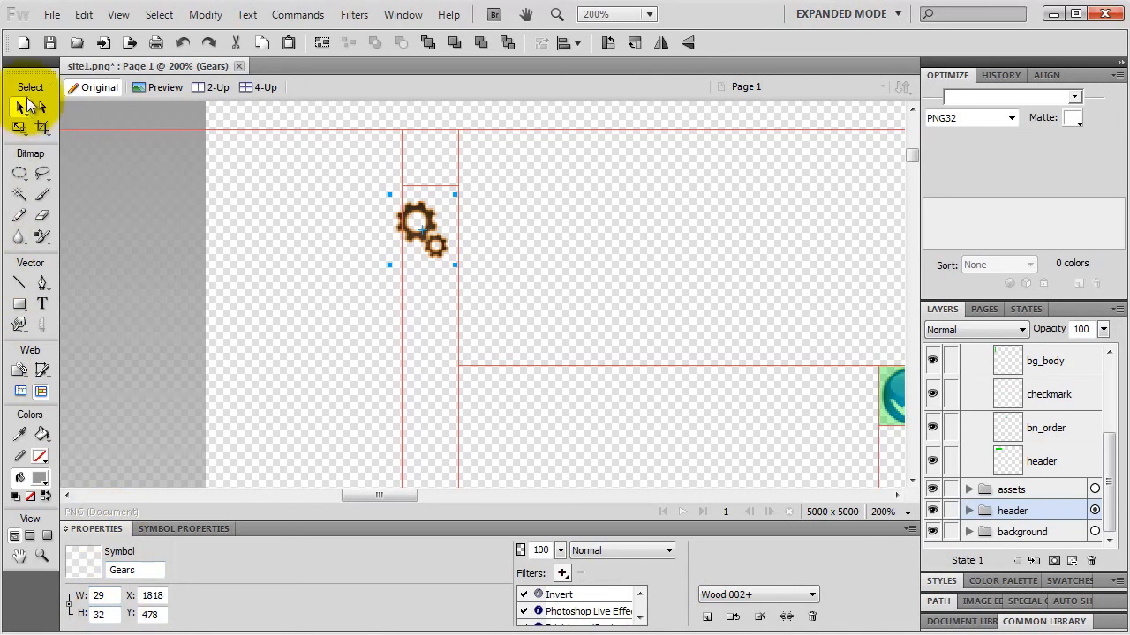
# Move the Gears copy inside the square slice guides, aligning it at X 1821, Y 437
pyautogui.moveTo(420, 235); pyautogui.dragTo(426, 166)
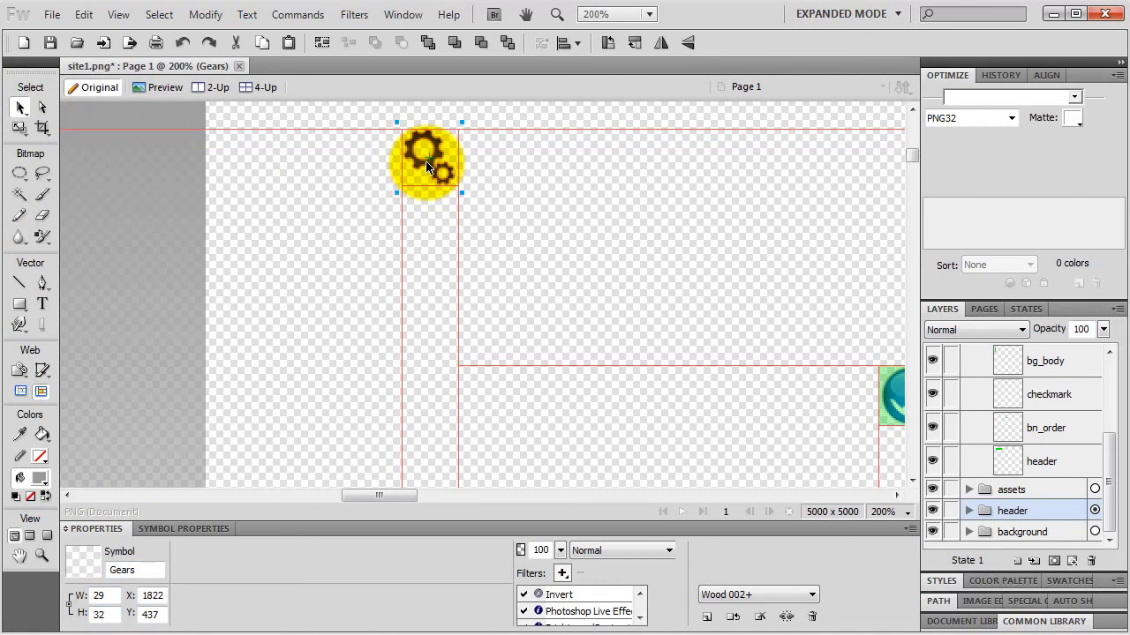
pyautogui.hotkey('ctrl', '=')
pyautogui.hotkey('ctrl', '=')
pyautogui.hotkey('ctrl', '=')
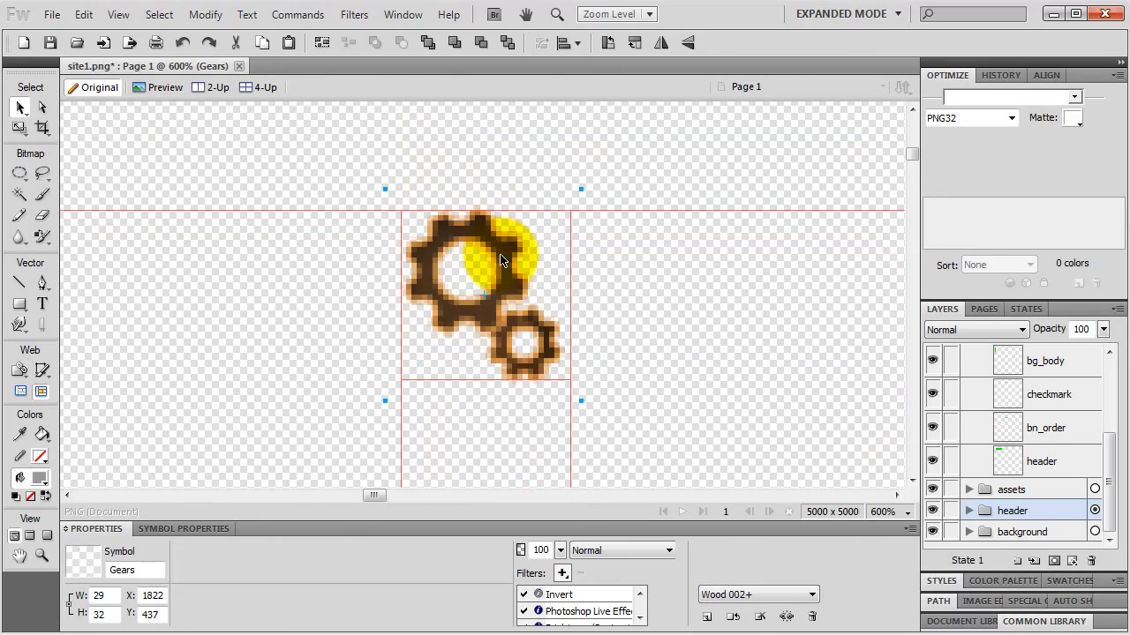
pyautogui.press('Left')
pyautogui.press('Up')
pyautogui.press('Down')
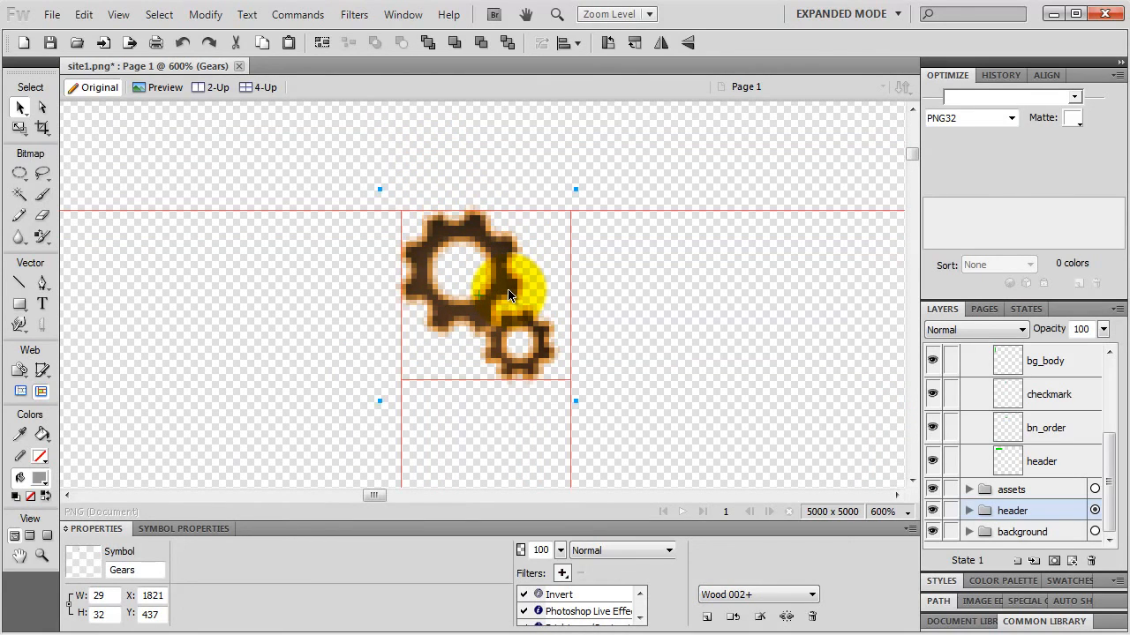
# Scale the Gears copy proportionally to a height of 30 pixels and center it within the guides at about X 1823, Y 438
pyautogui.click(113, 616)
pyautogui.write('30')
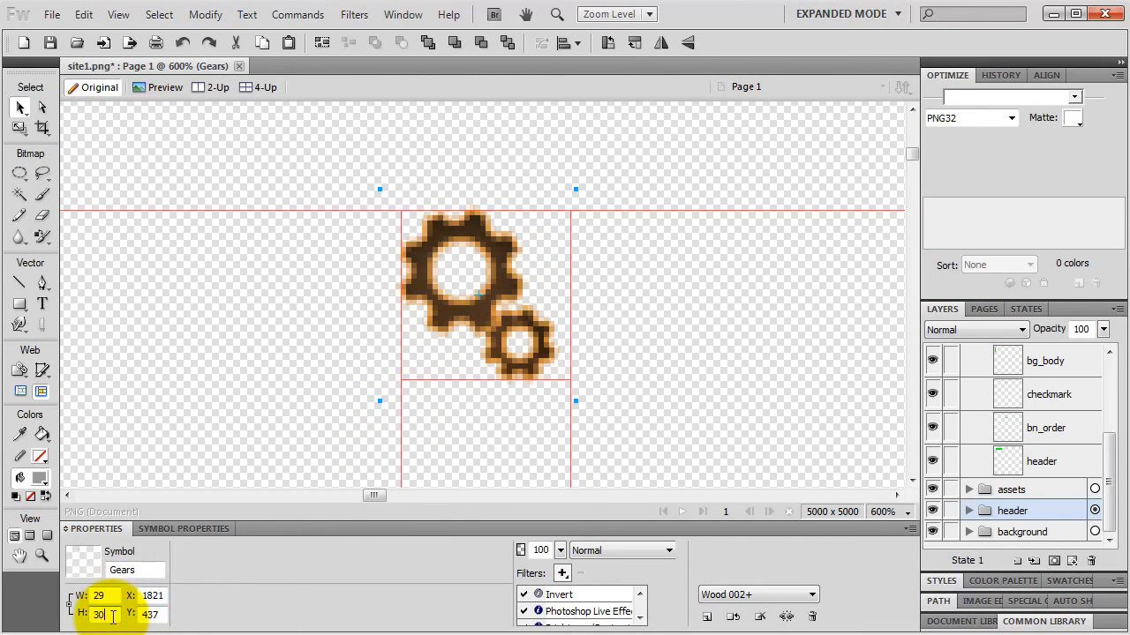
pyautogui.press('Return')
pyautogui.moveTo(454, 265); pyautogui.dragTo(466, 280)
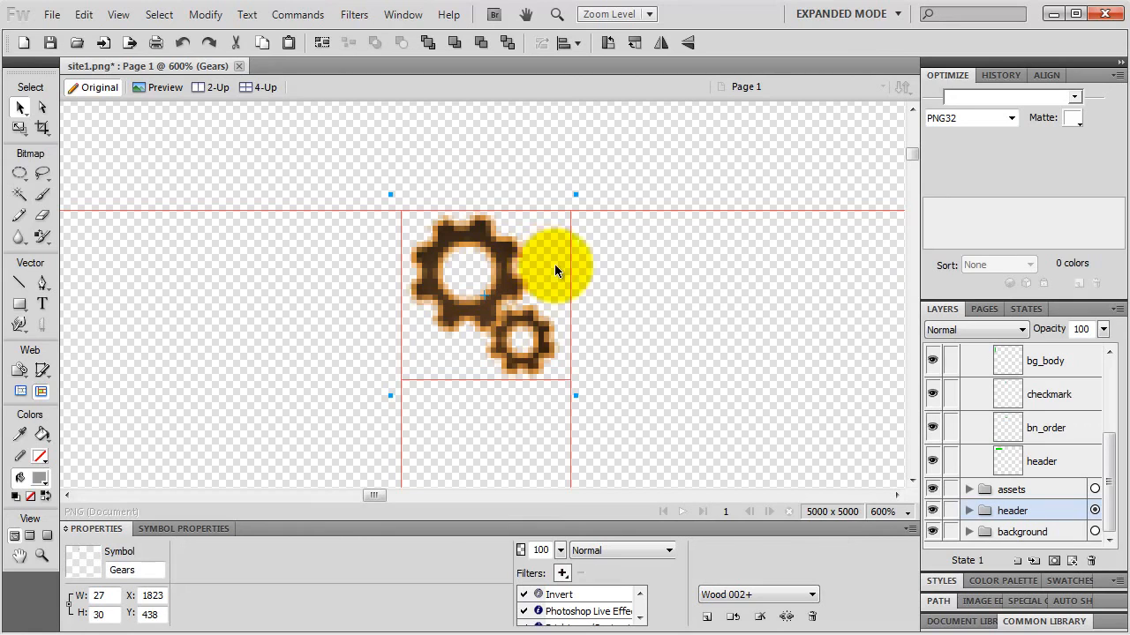
# Show the hidden 32 by 32 slice again over the Gears icon
pyautogui.scroll(1, 1012, 430)
pyautogui.scroll(3, 1012, 433)
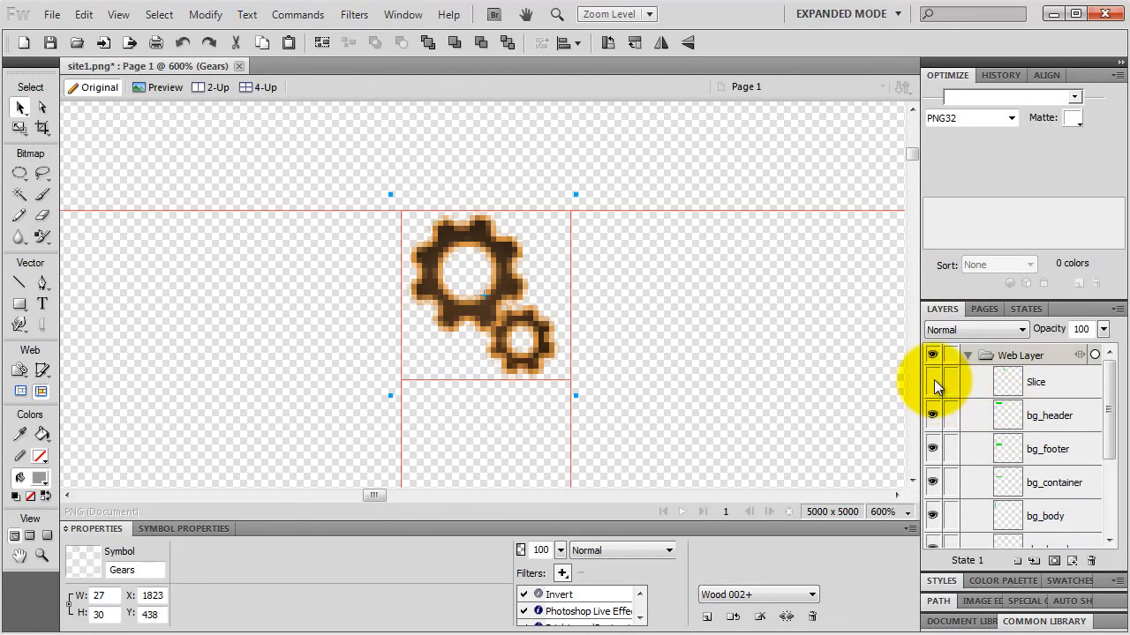
pyautogui.click(933, 383)
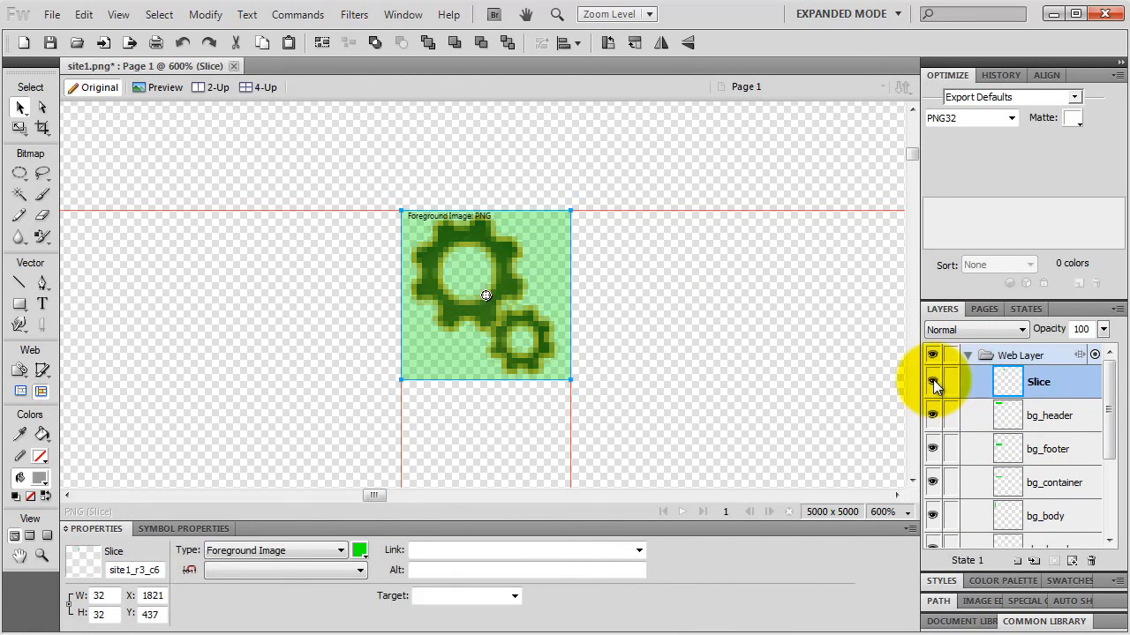
# Rename the 32 by 32 slice over the Gears icon as favicon
pyautogui.doubleClick(1048, 383)
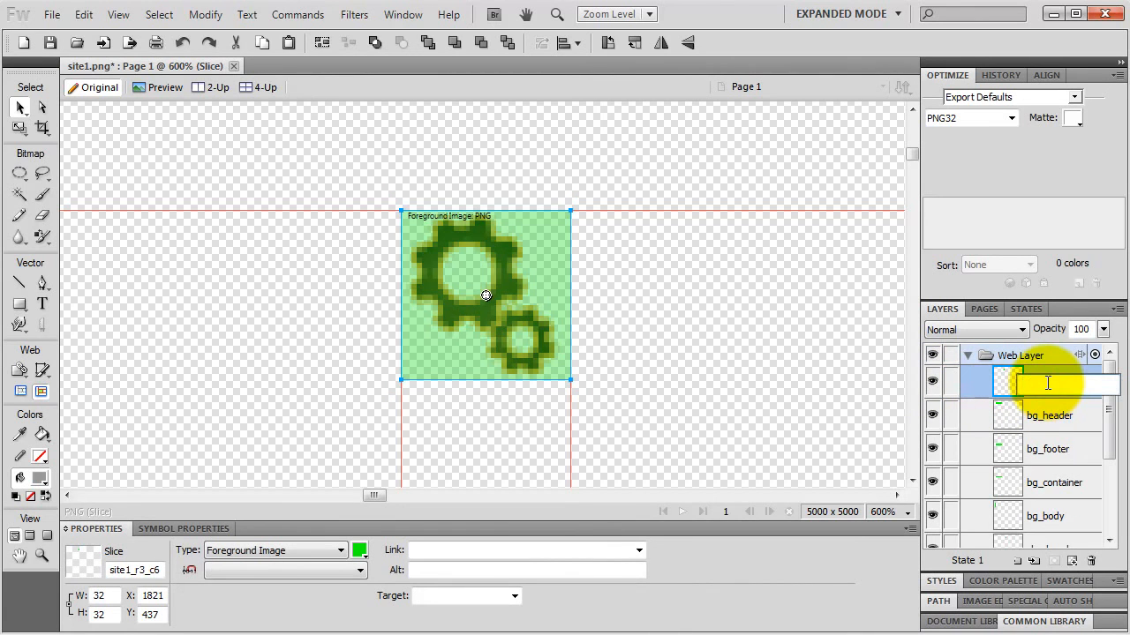
pyautogui.write('favicon')
pyautogui.press('Return')
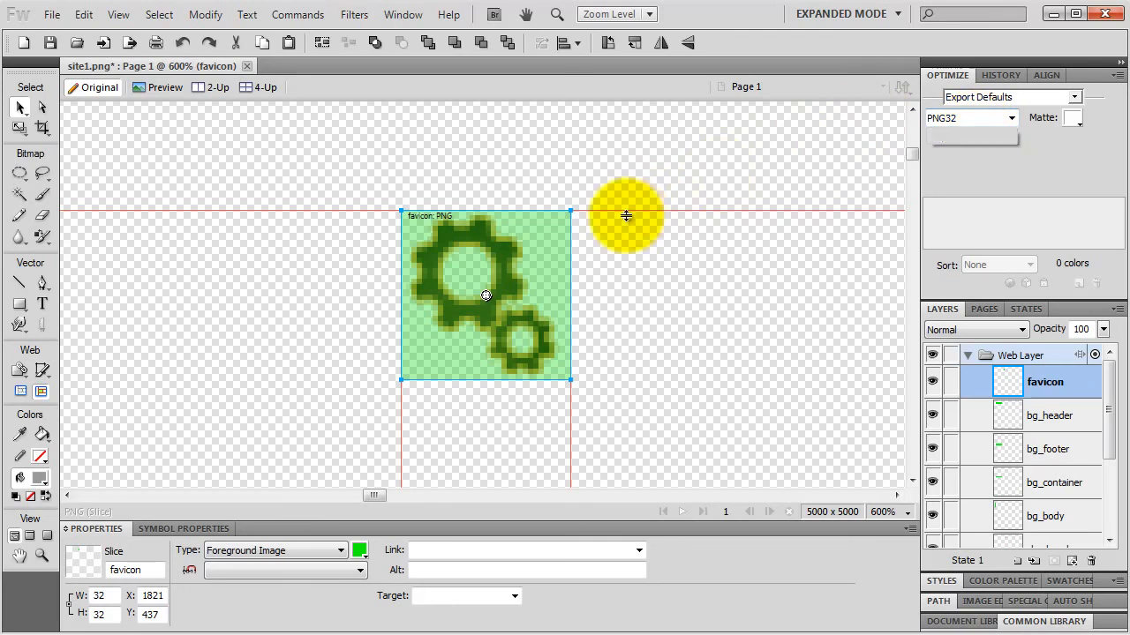
# Export only the selected favicon slice as an image named favicon into the images folder
pyautogui.rightClick(496, 260)
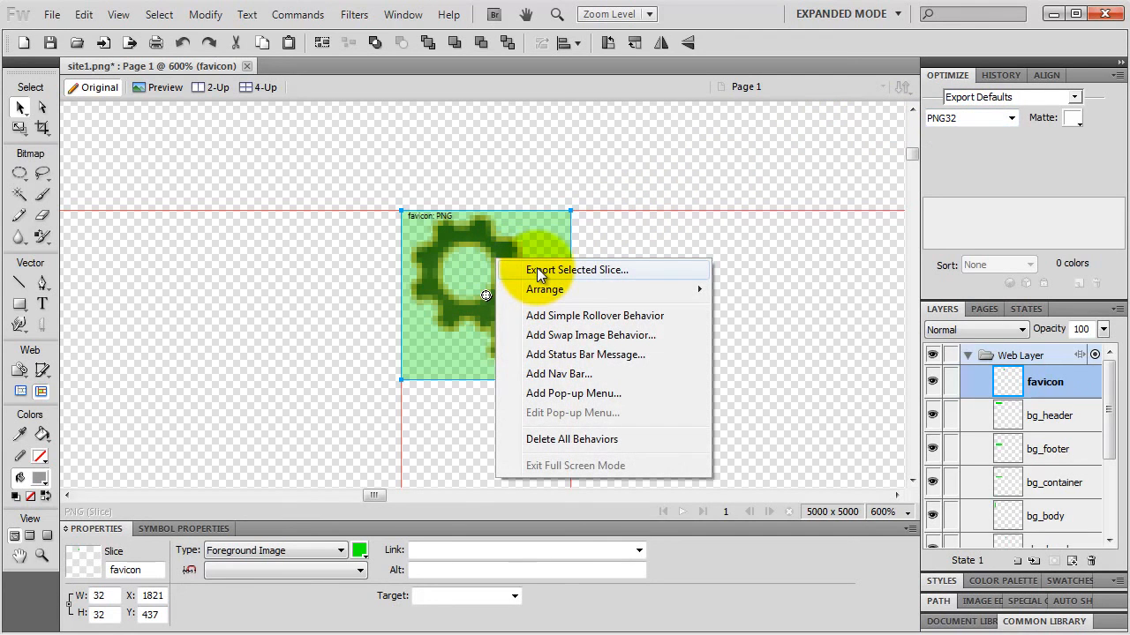
pyautogui.click(536, 269)
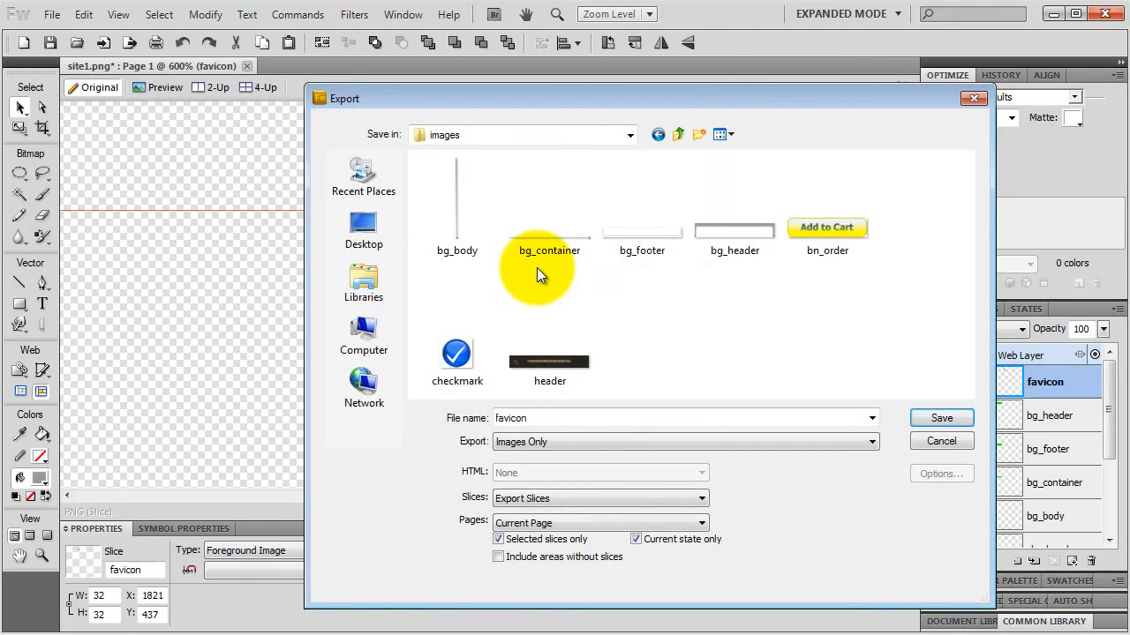
pyautogui.click(937, 418)
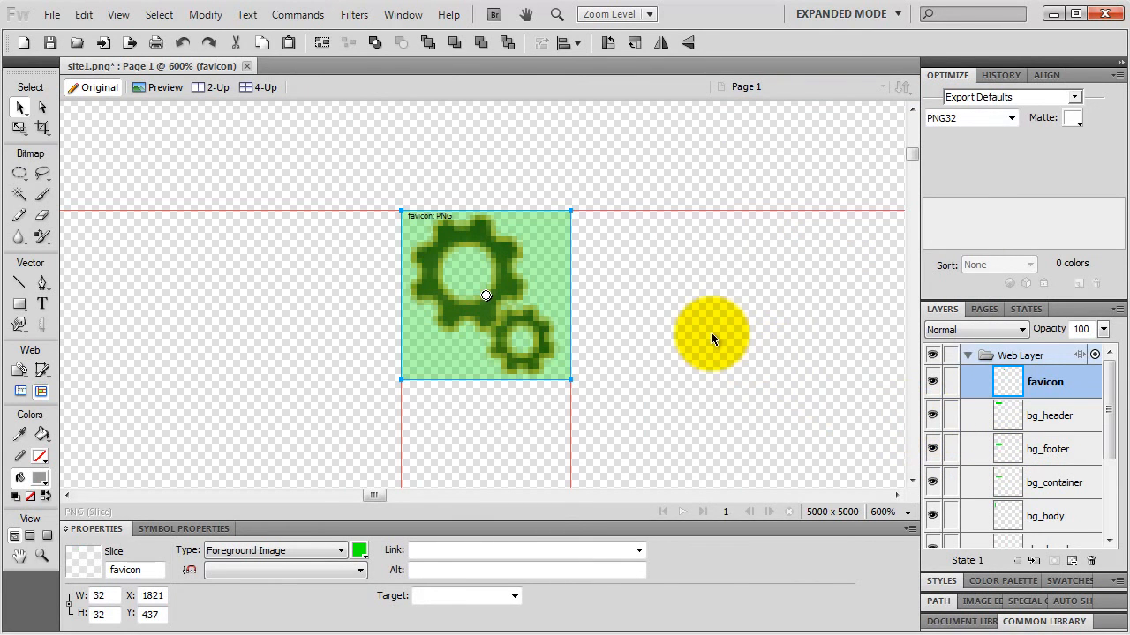
pyautogui.scroll(-8, 710, 334)
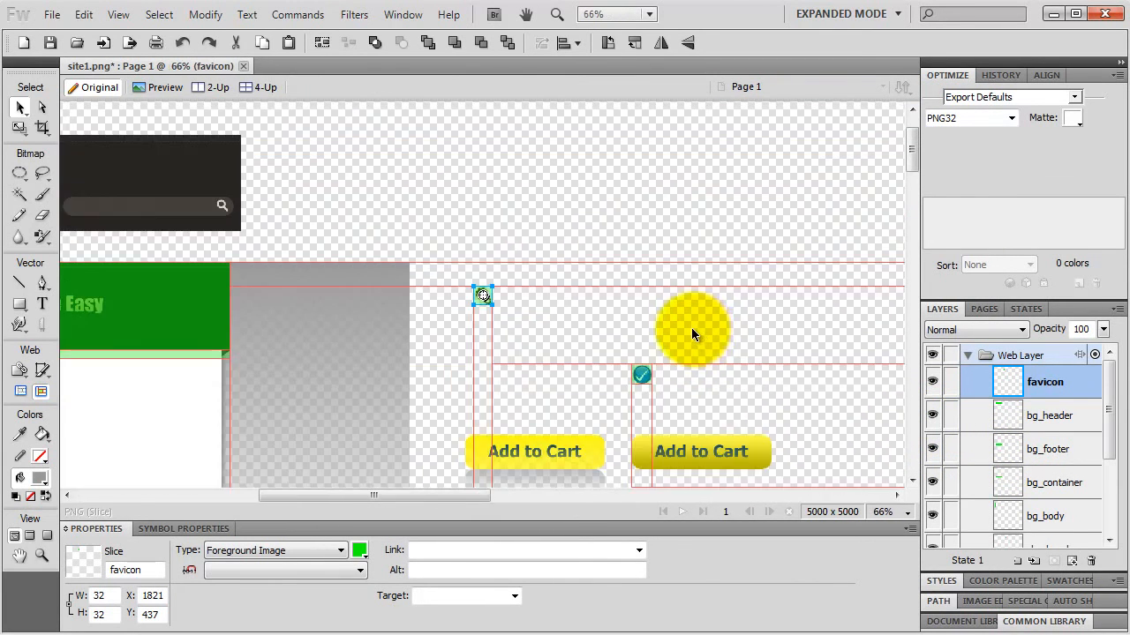
pyautogui.scroll(-1, 674, 335)
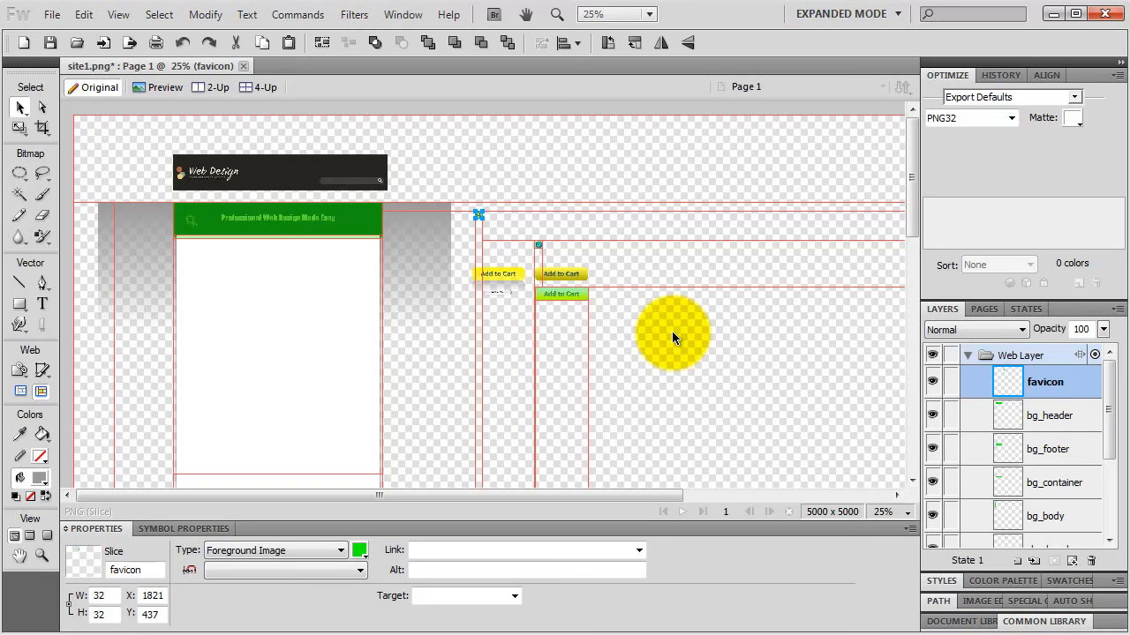
# Switch to the browser's ICO converter page, set the icon size to 32x32 pixels, and return to Fireworks
pyautogui.hotkey('alt', 'Tab')
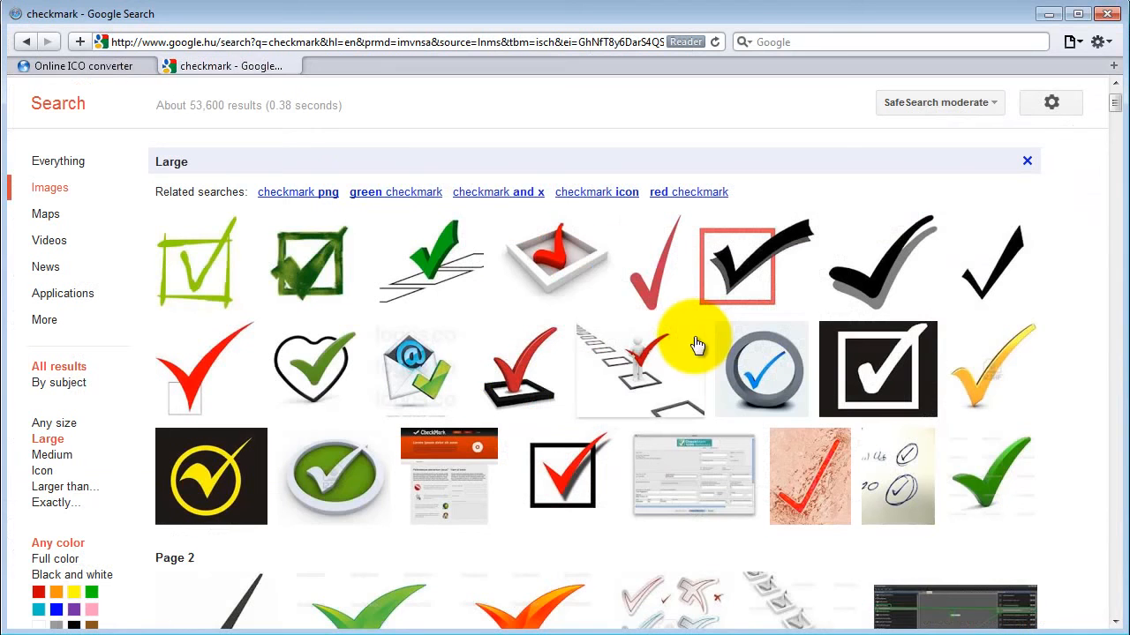
pyautogui.click(118, 65)
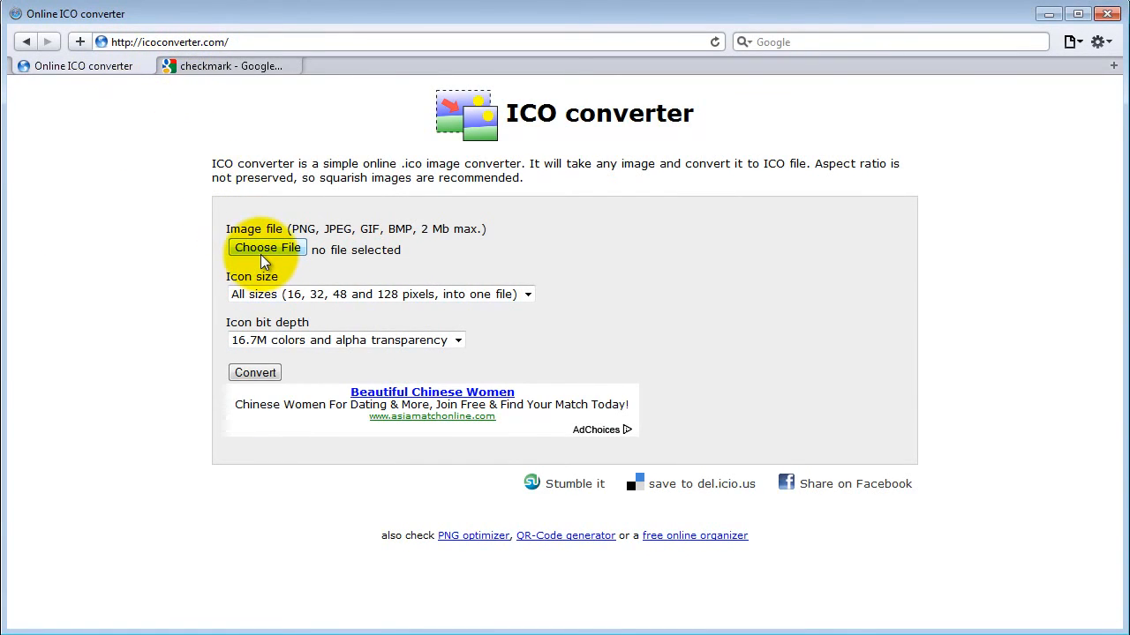
pyautogui.click(287, 293)
pyautogui.click(278, 325)
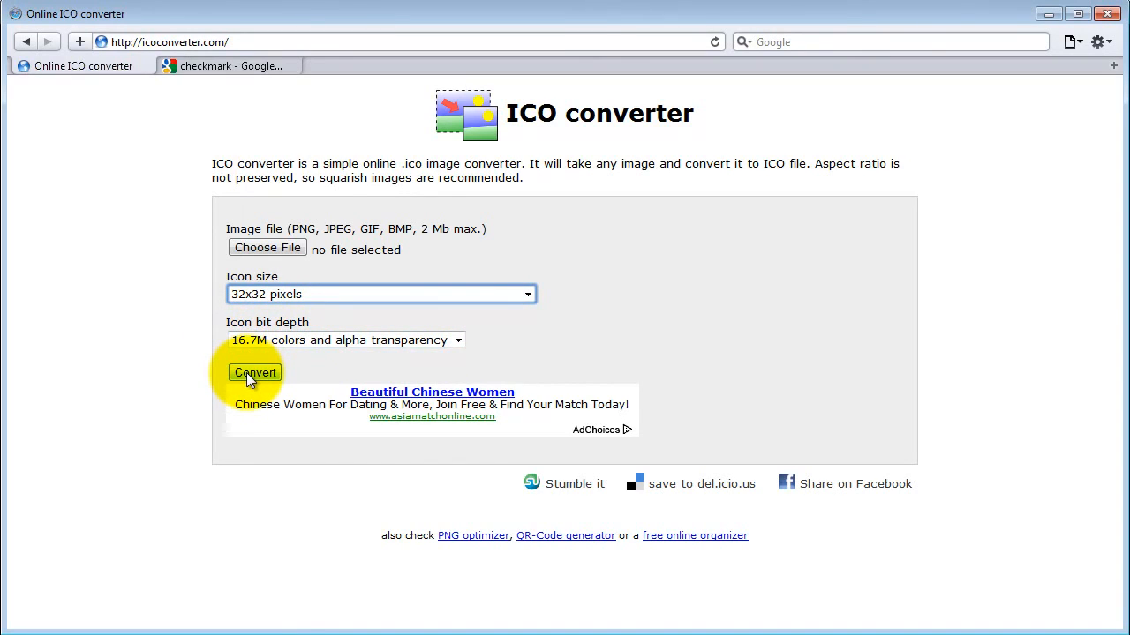
pyautogui.hotkey('alt', 'Tab')
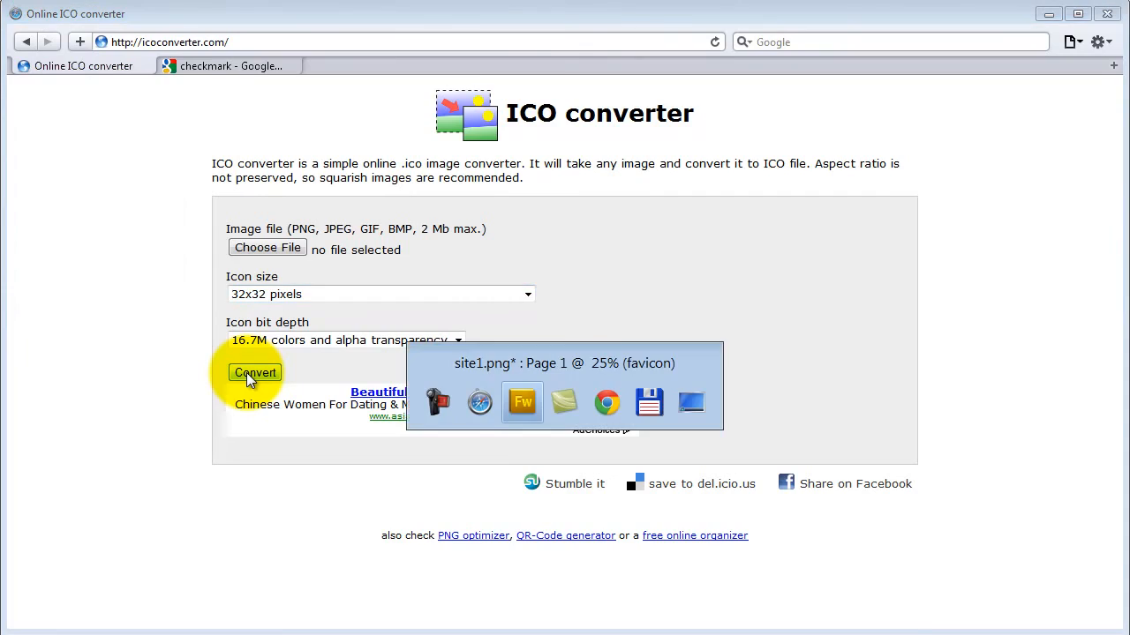